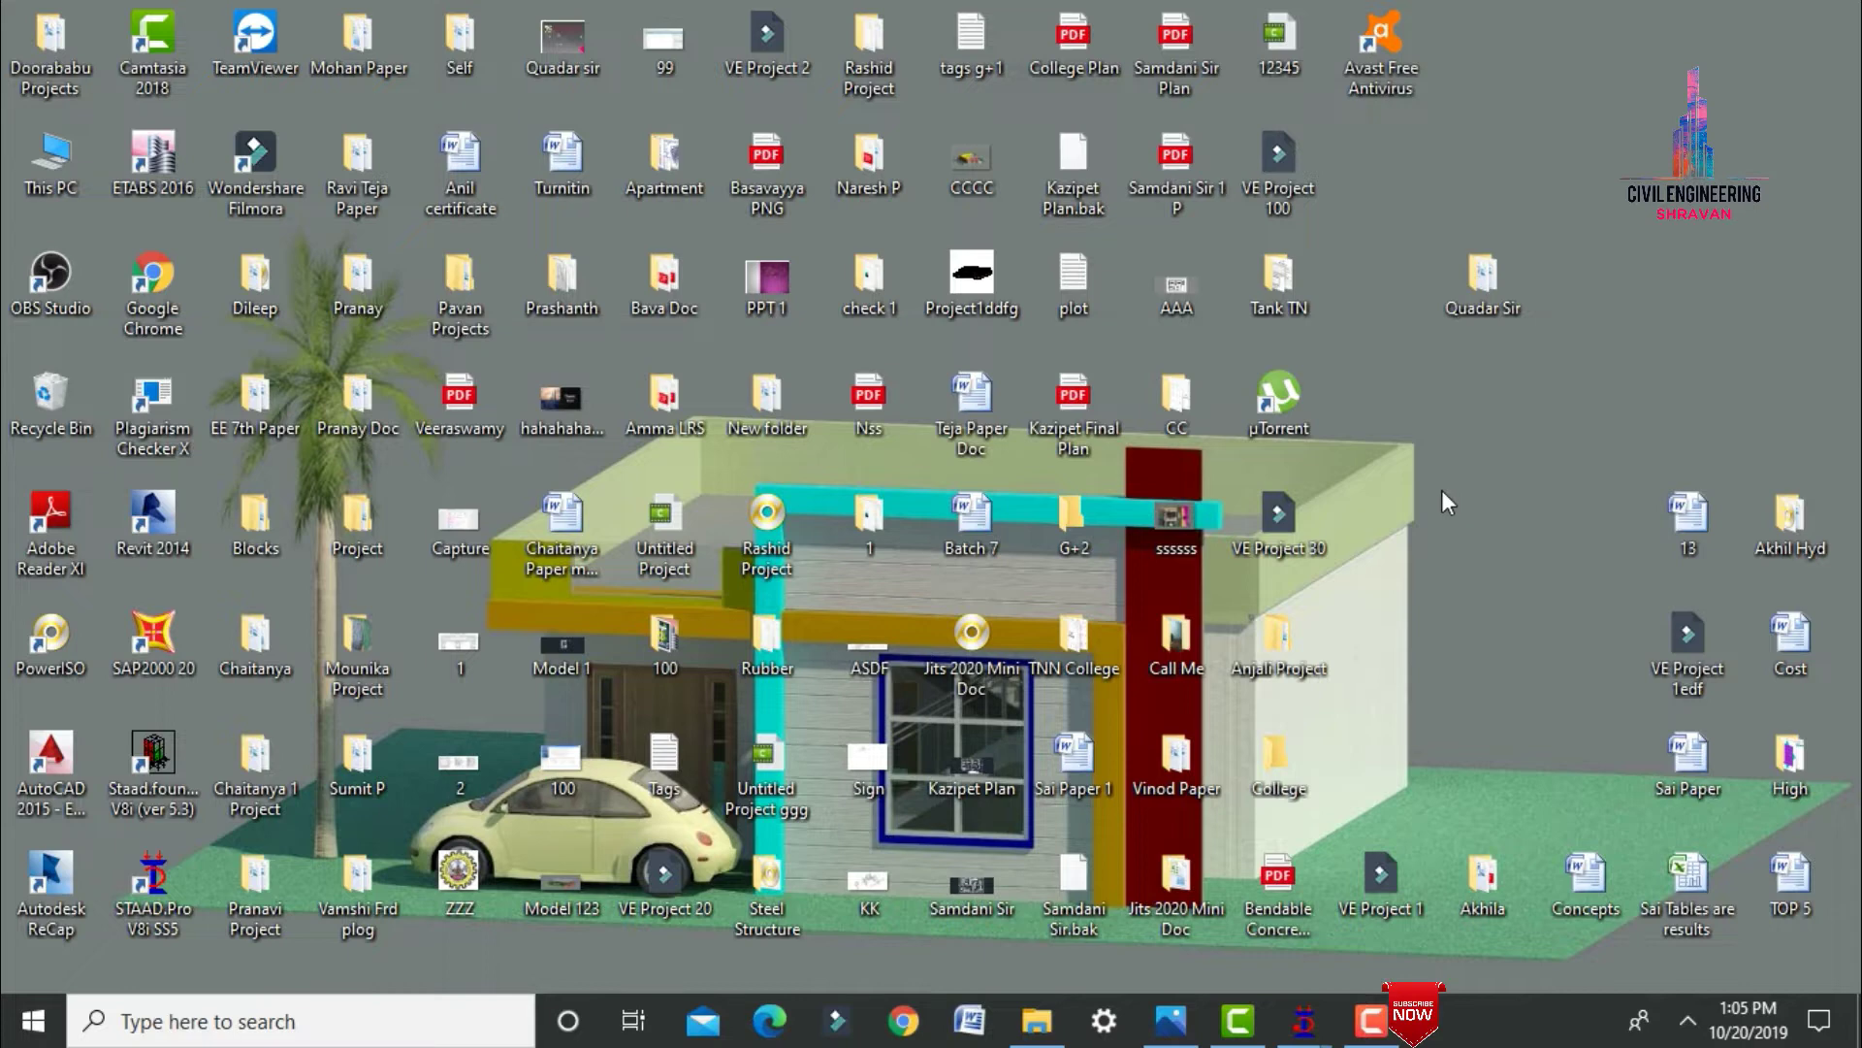
View the steel shed reference photo, minimize it, and start STAAD.Pro V8i SS5.
left_click(1171, 1018)
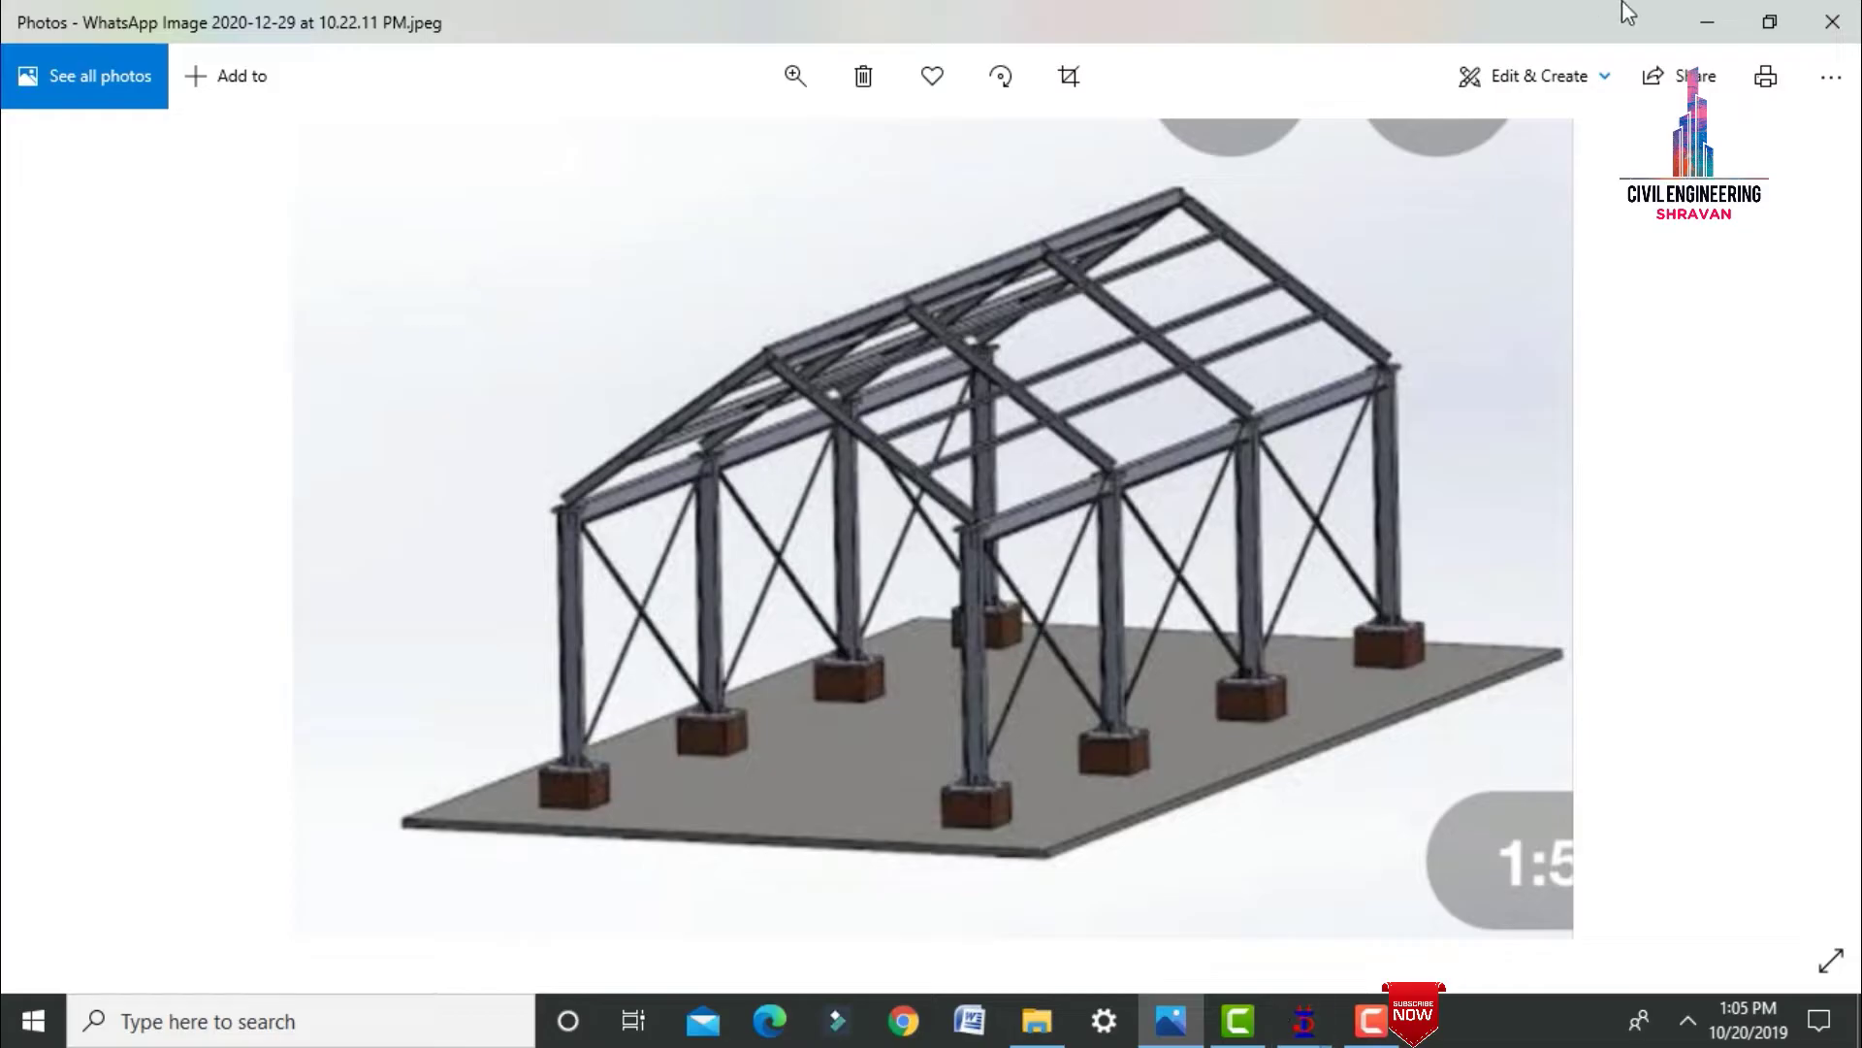
left_click(1707, 21)
double_click(154, 912)
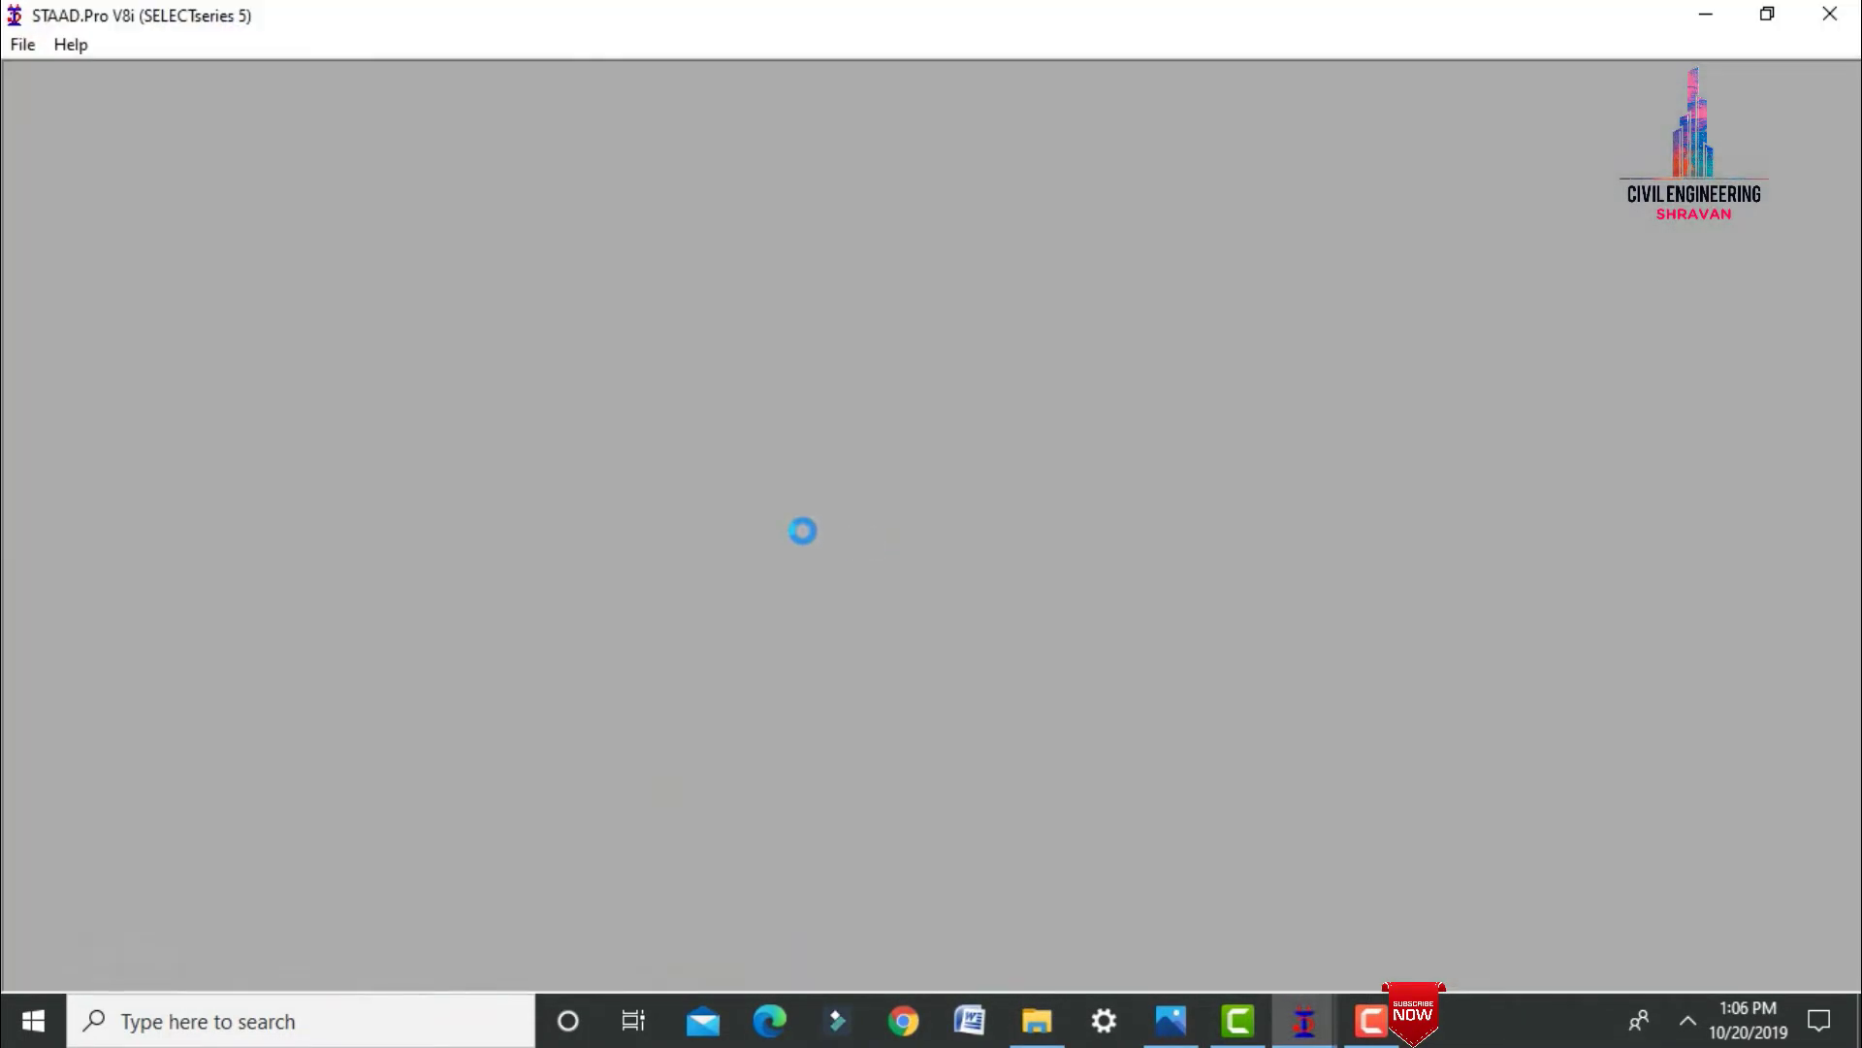
Create a new Space project named W with Meter and KiloNewton units.
left_click(172, 271)
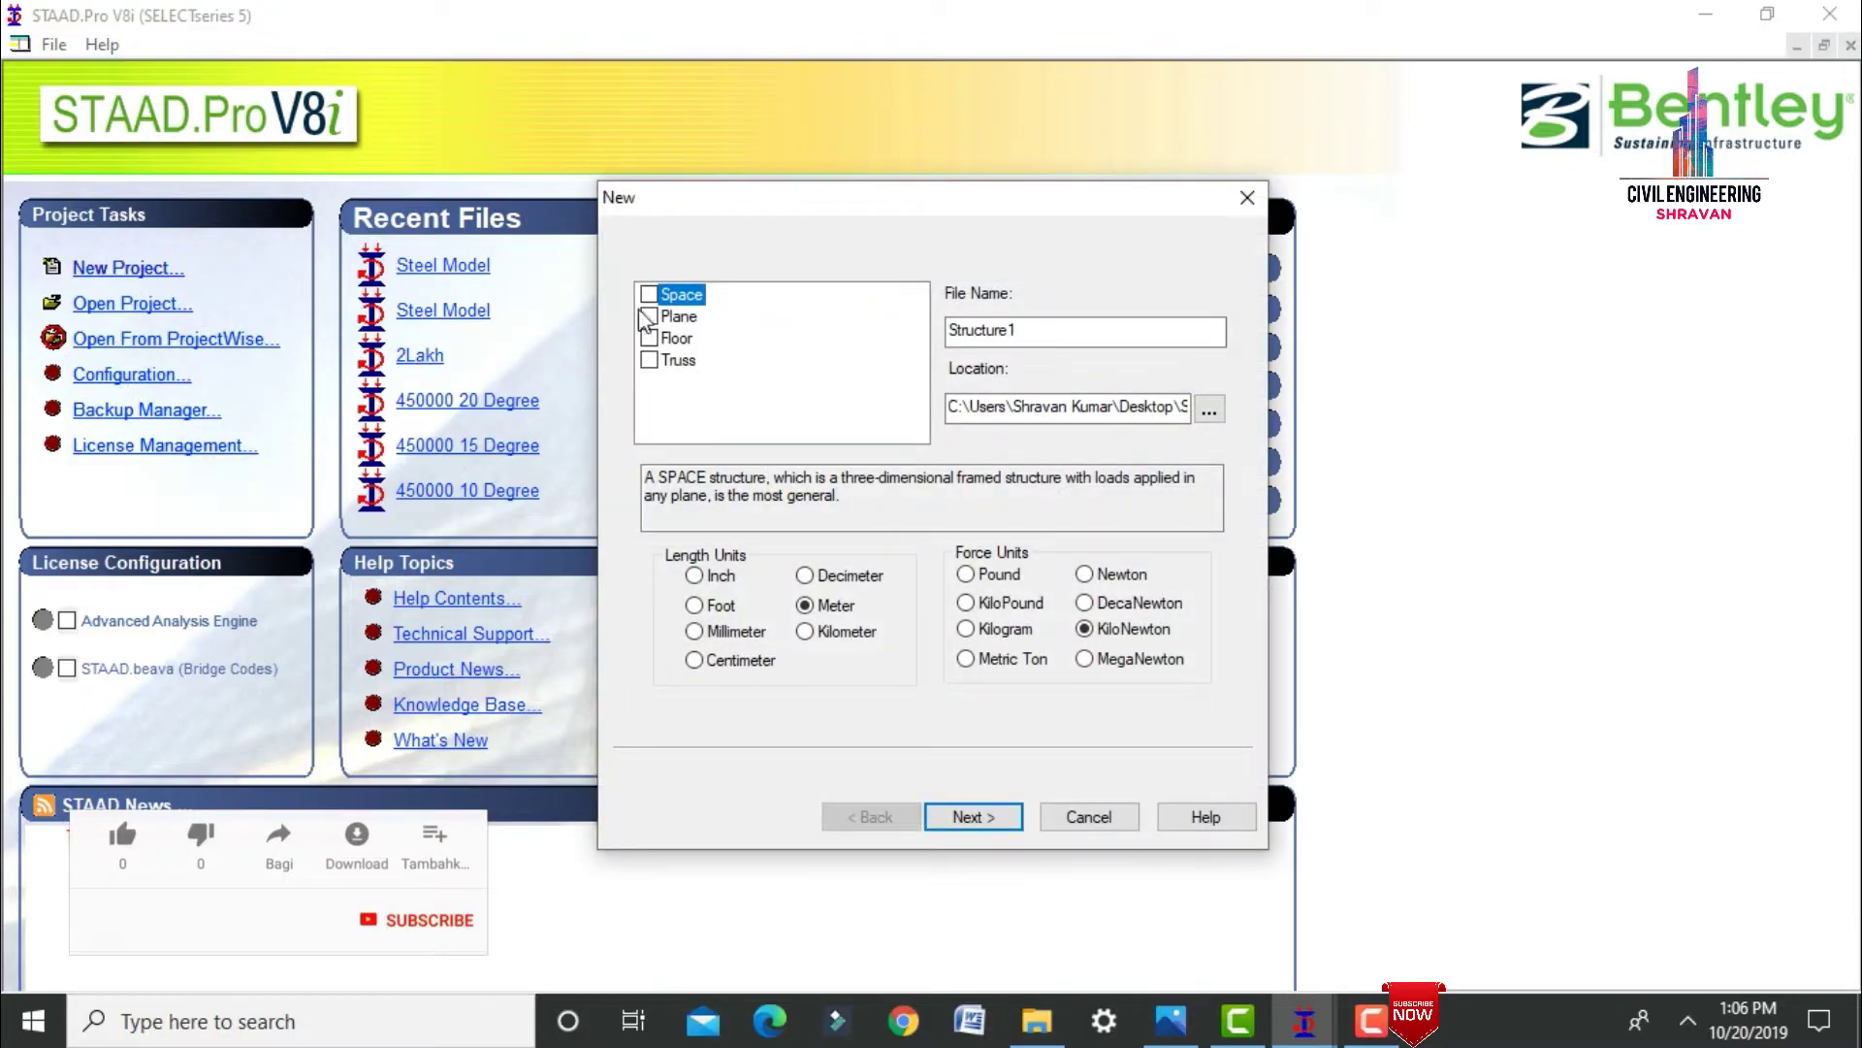
left_click(648, 294)
key("Tab")
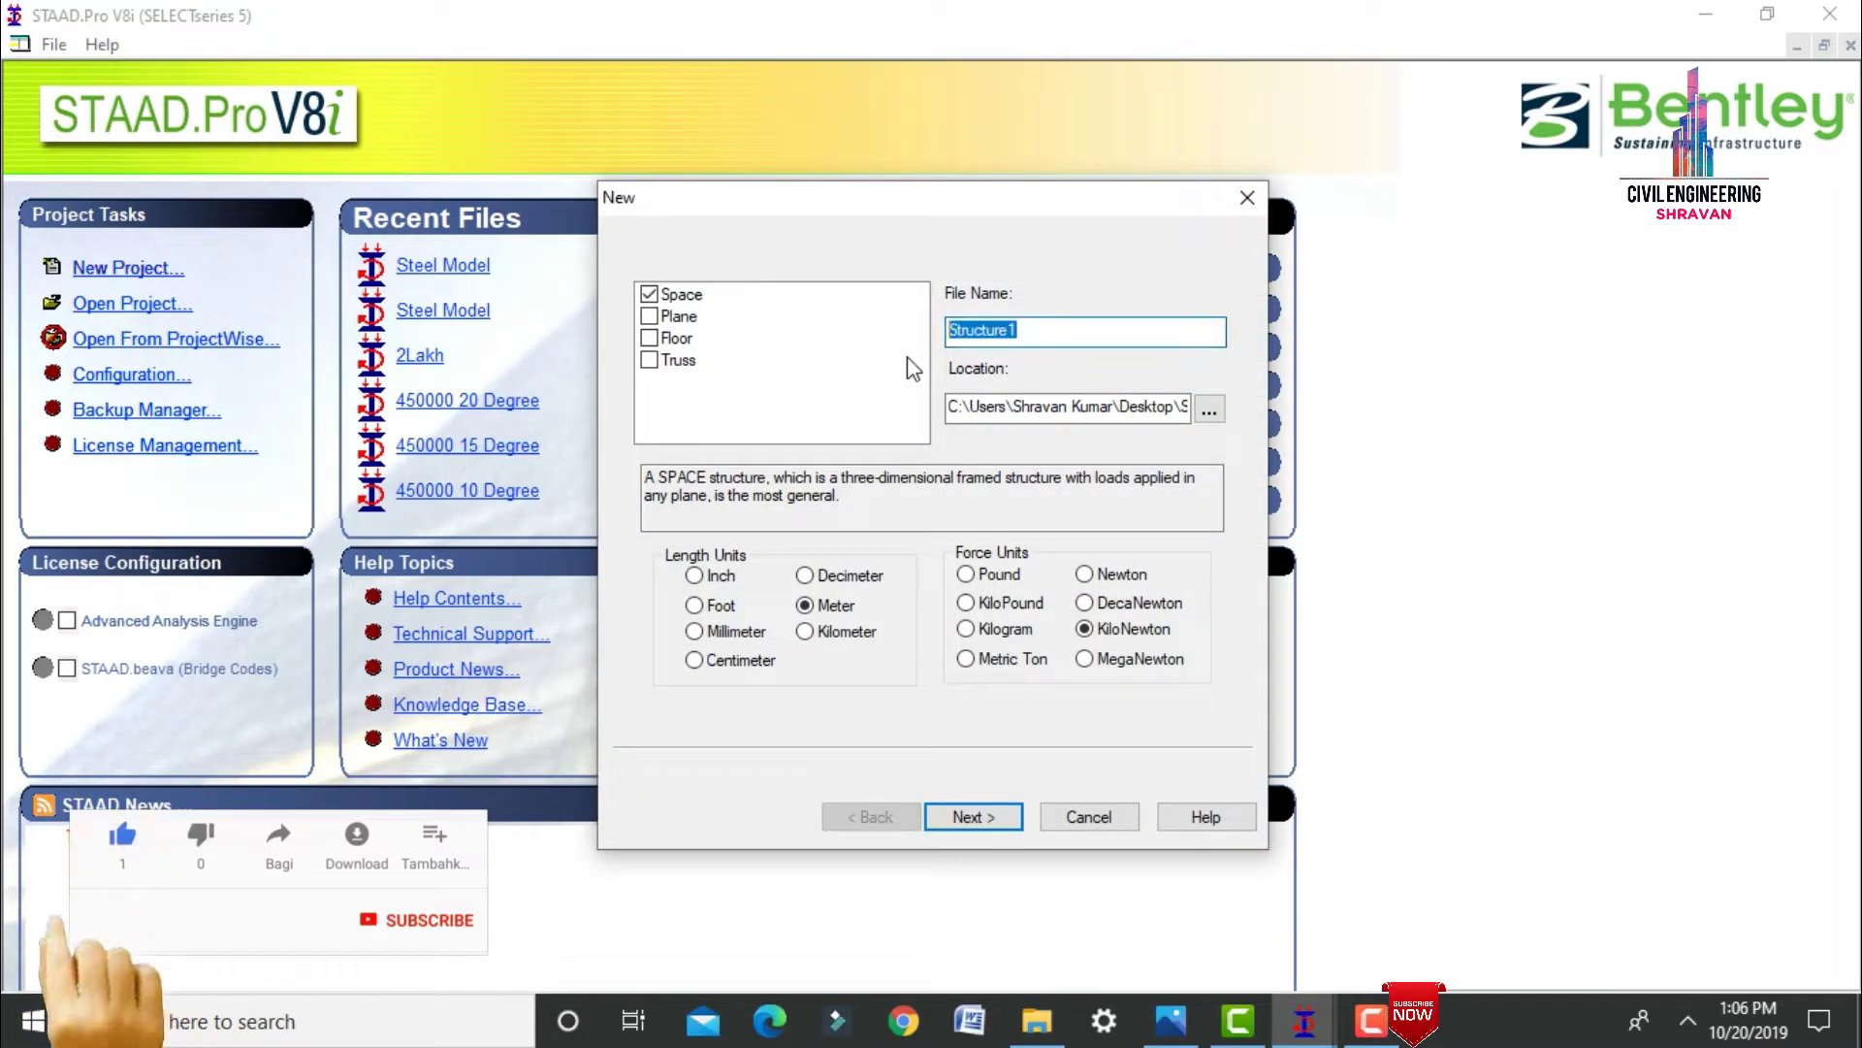
type("W")
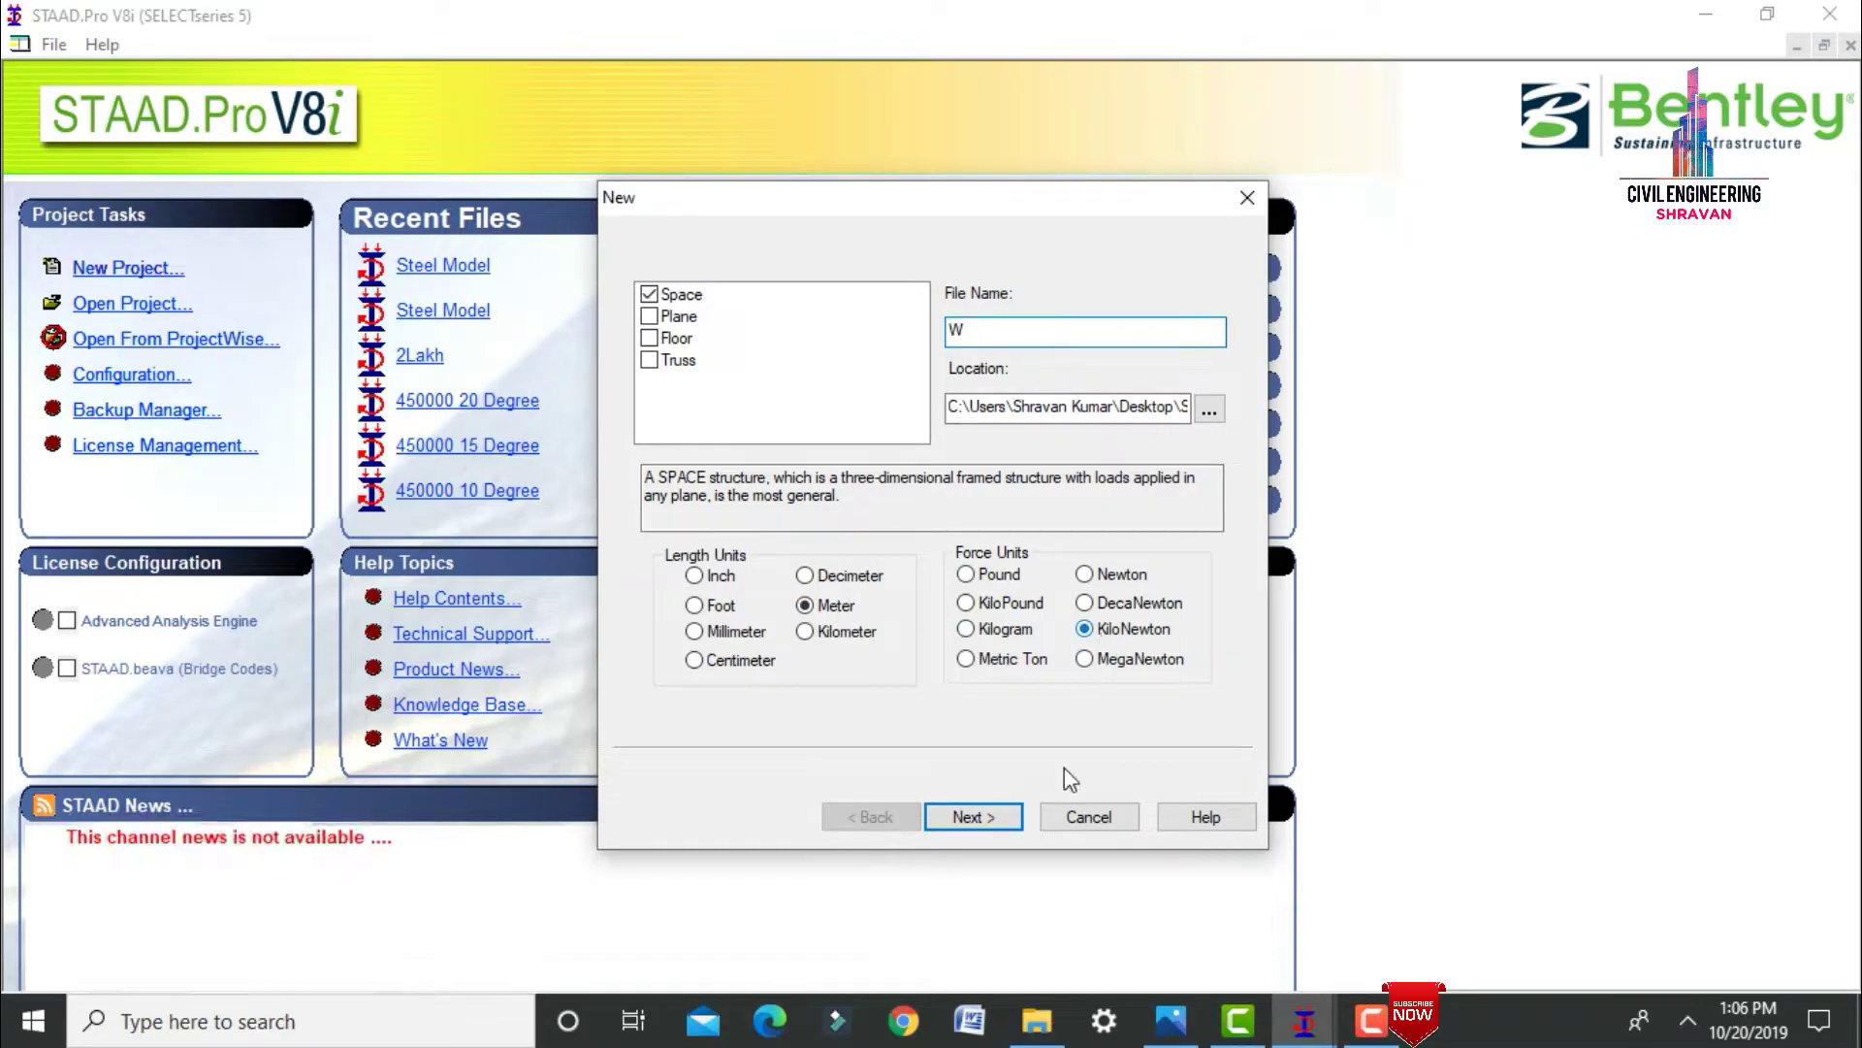
left_click(970, 816)
left_click(971, 812)
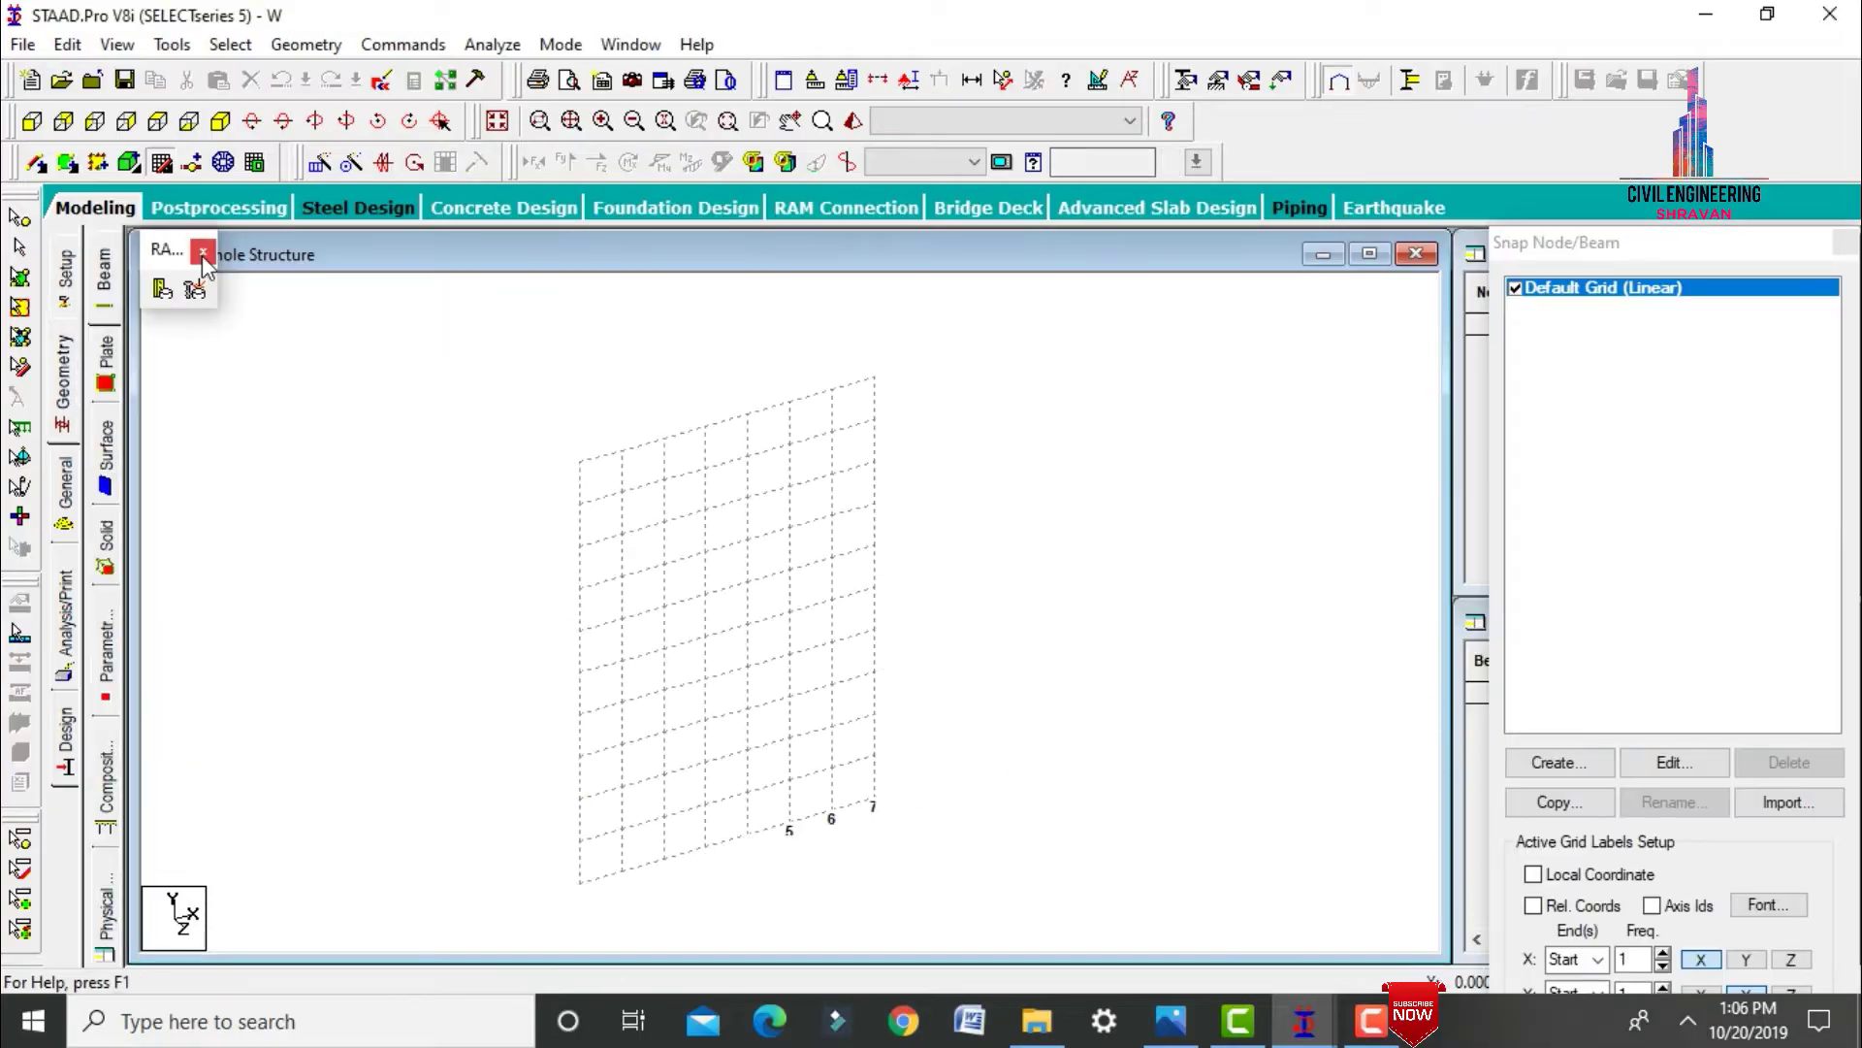
In front view, draw the frame through nodes (0,0), (0,4), (3,6), (6,4) and (6,0).
left_click(203, 254)
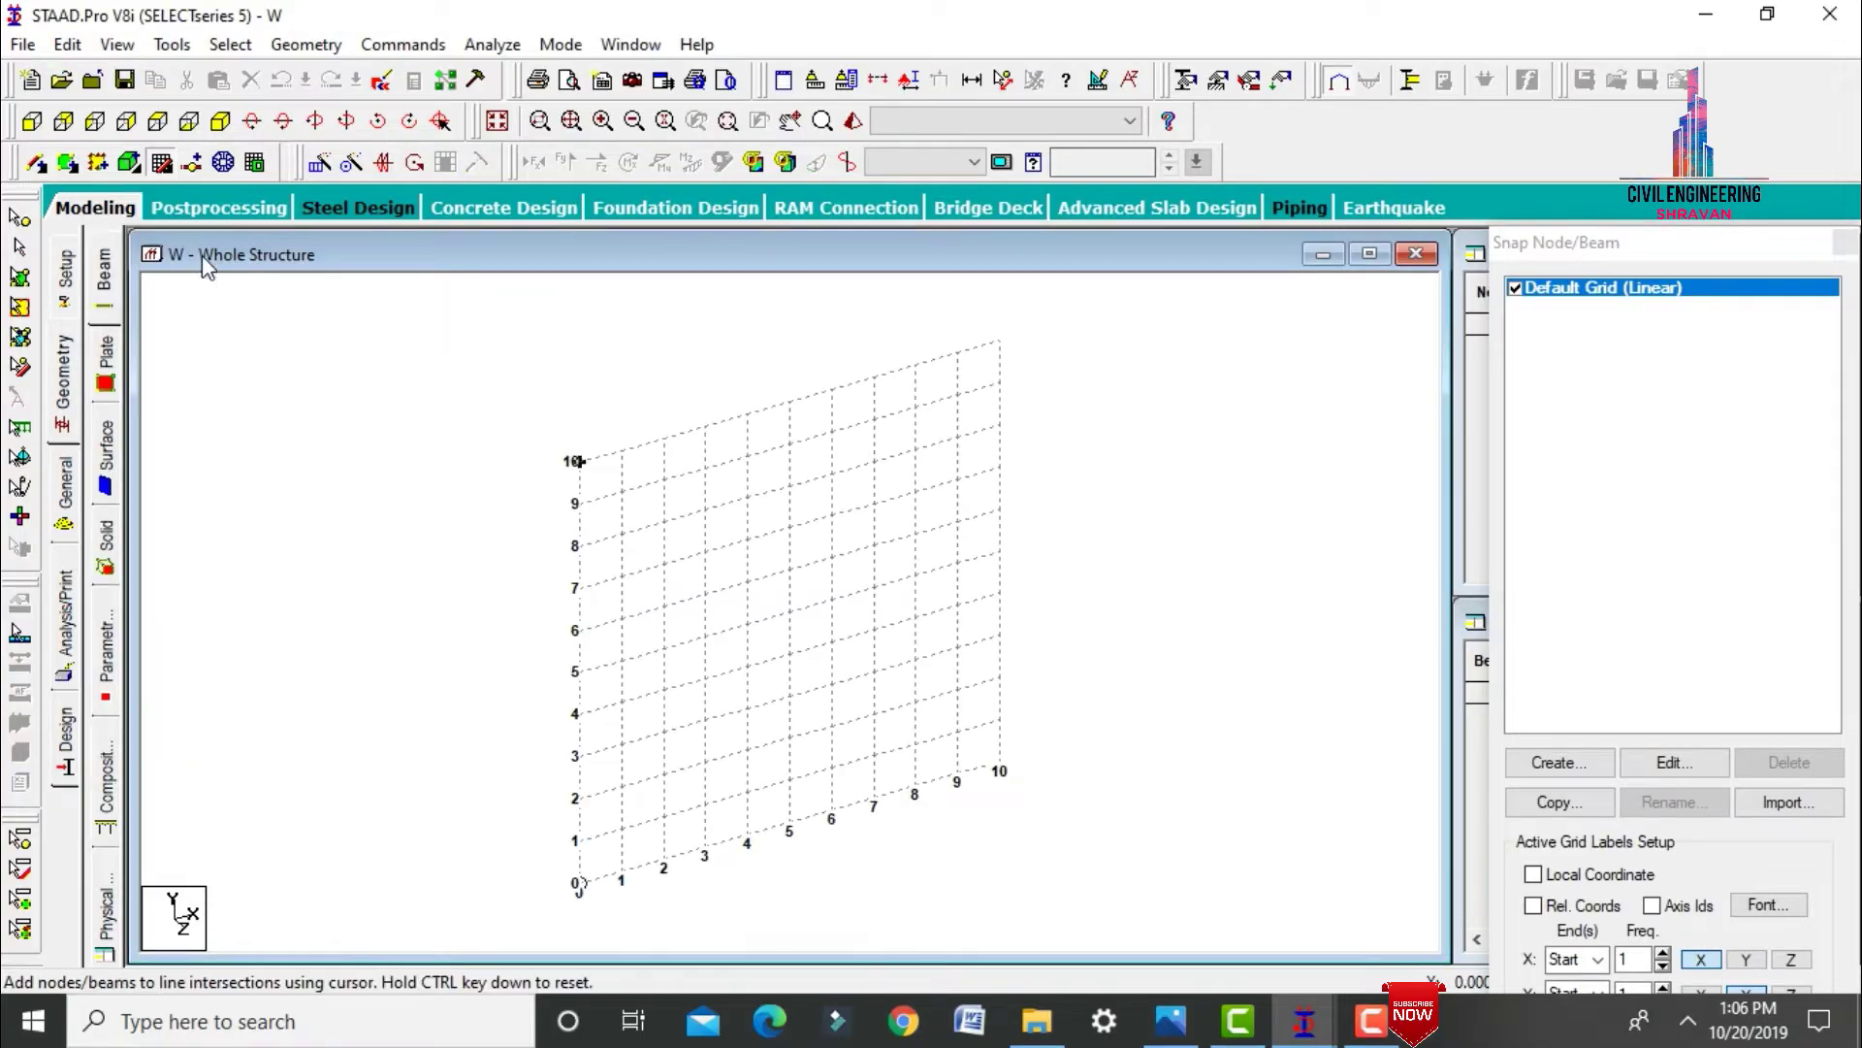
left_click(32, 120)
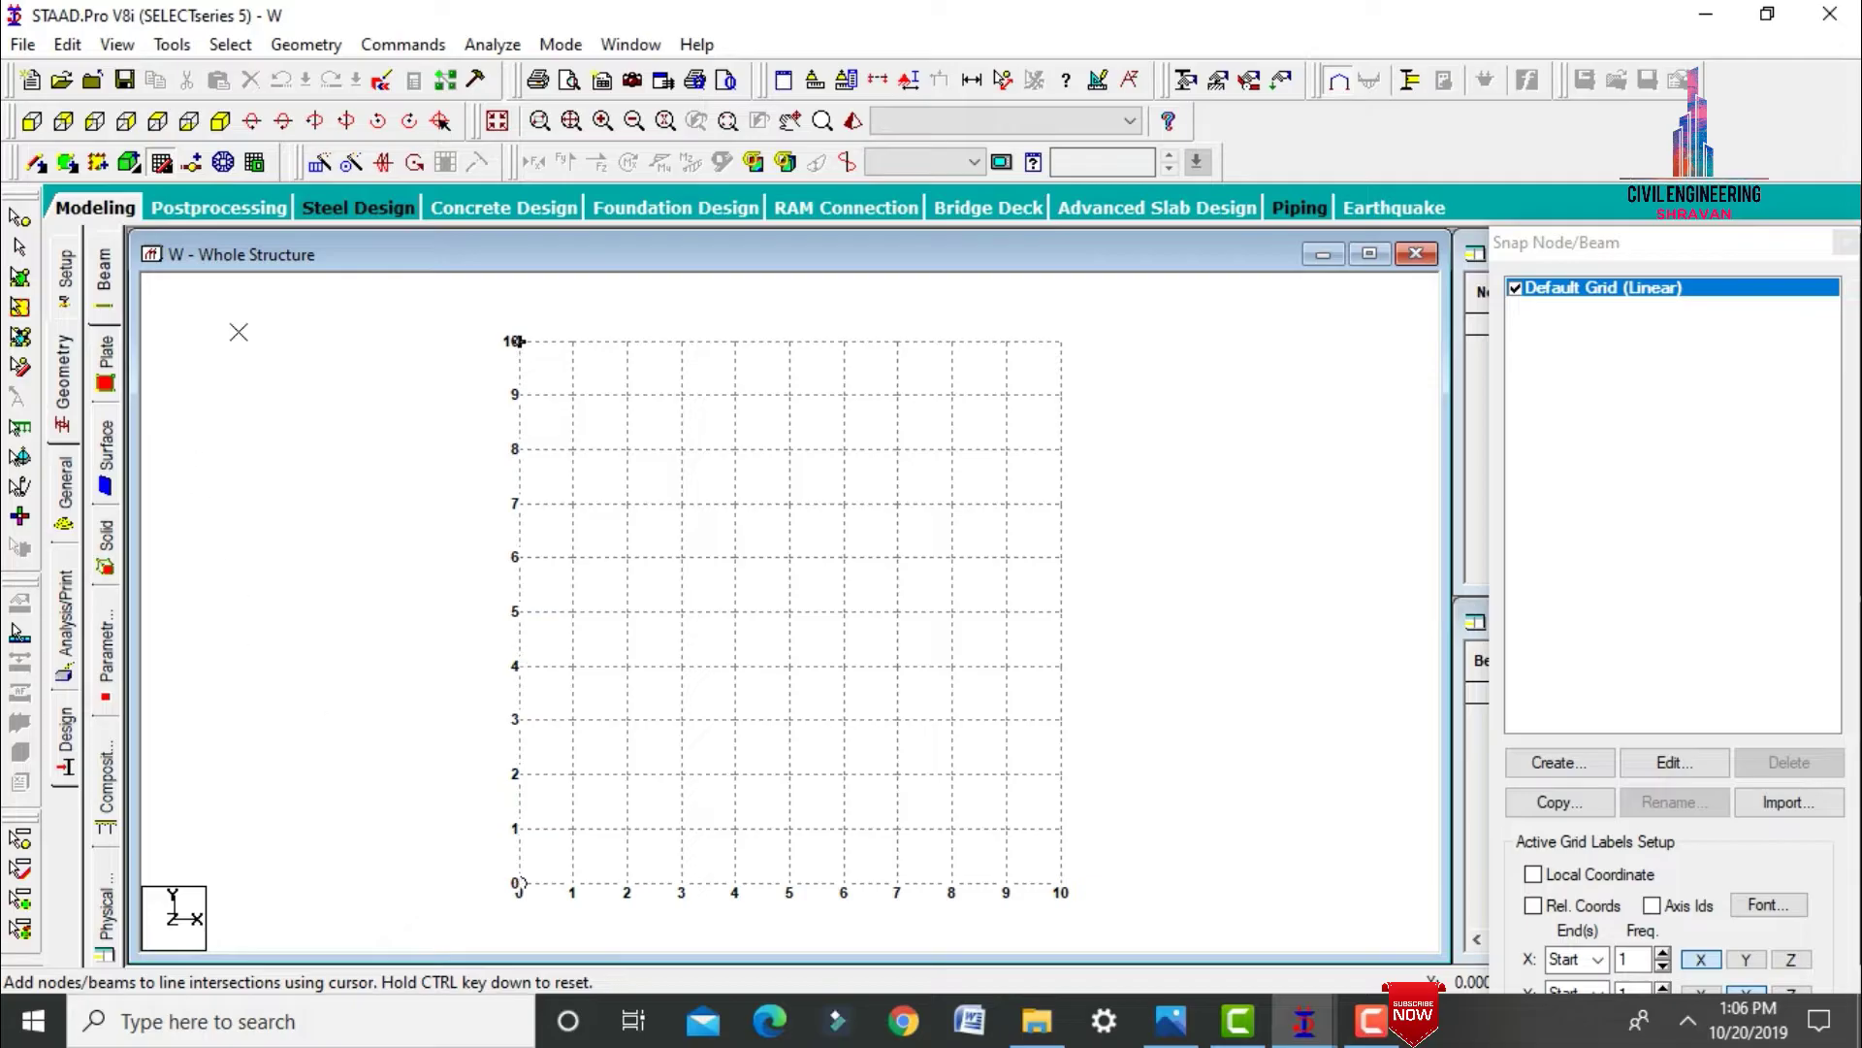
left_click(519, 883)
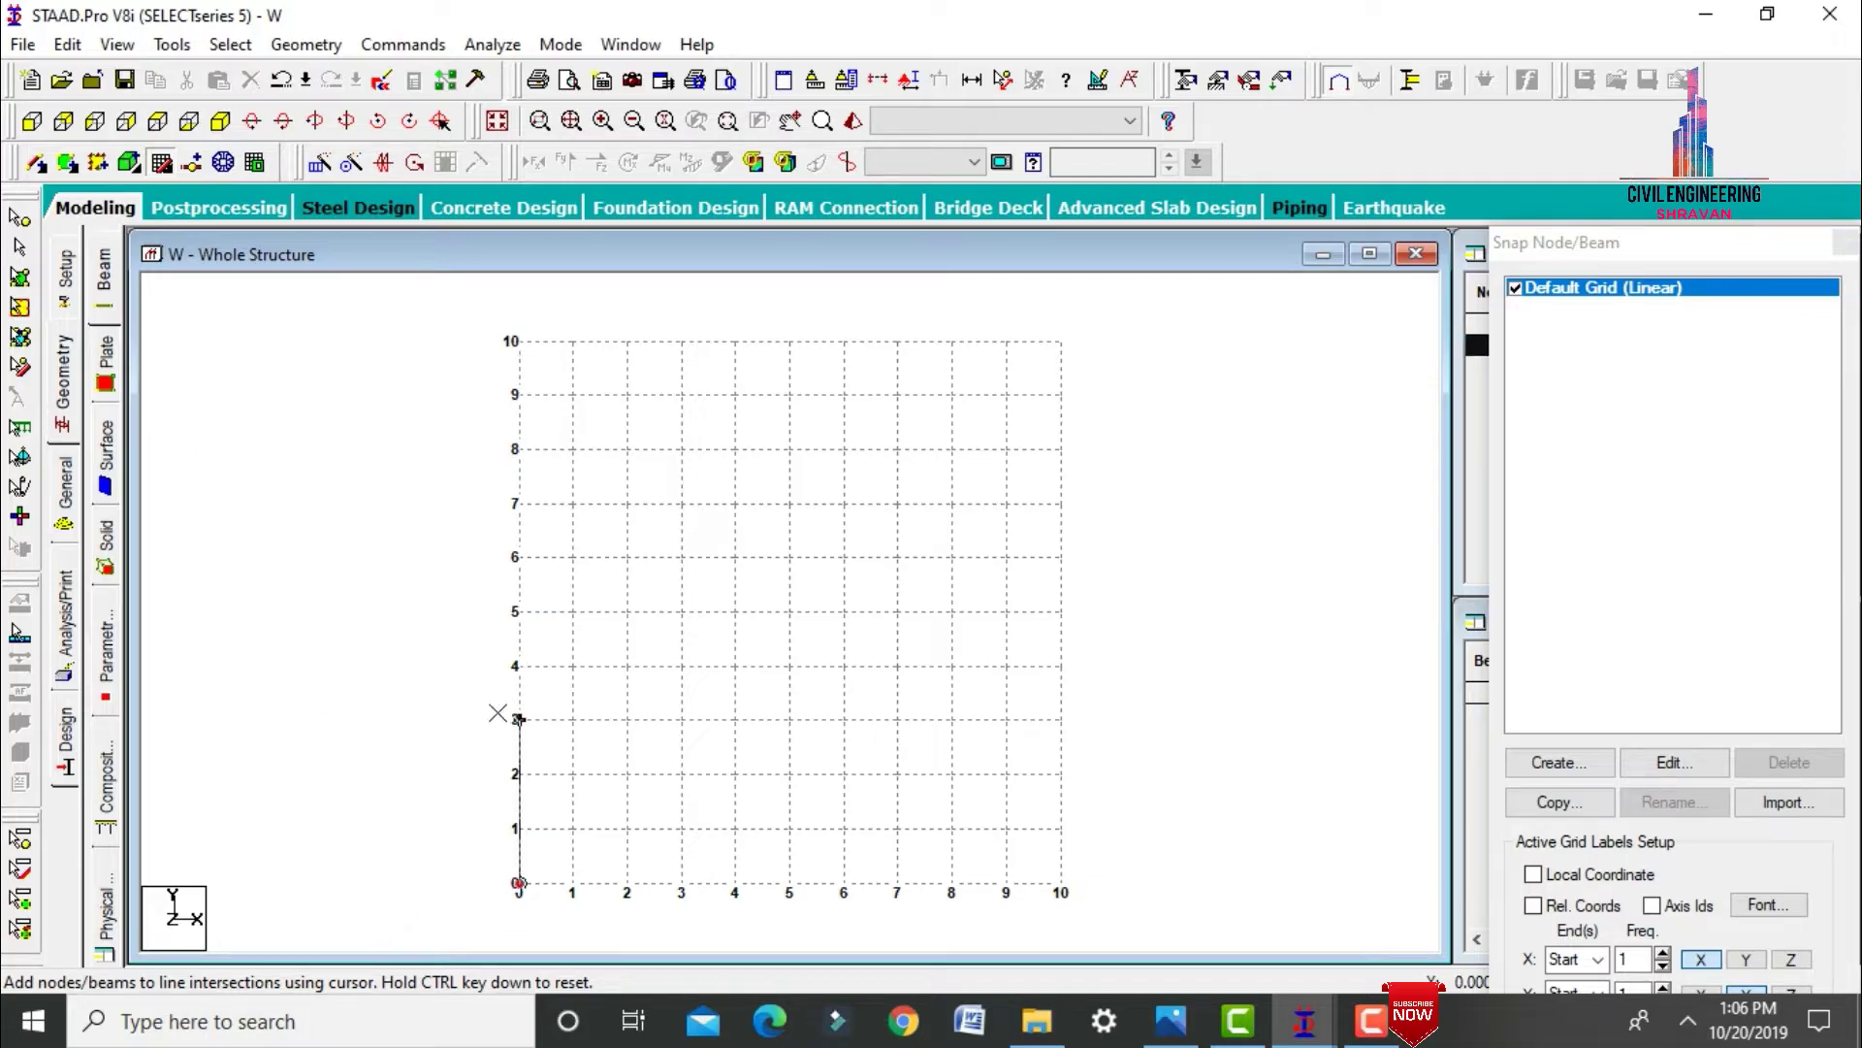
left_click(519, 667)
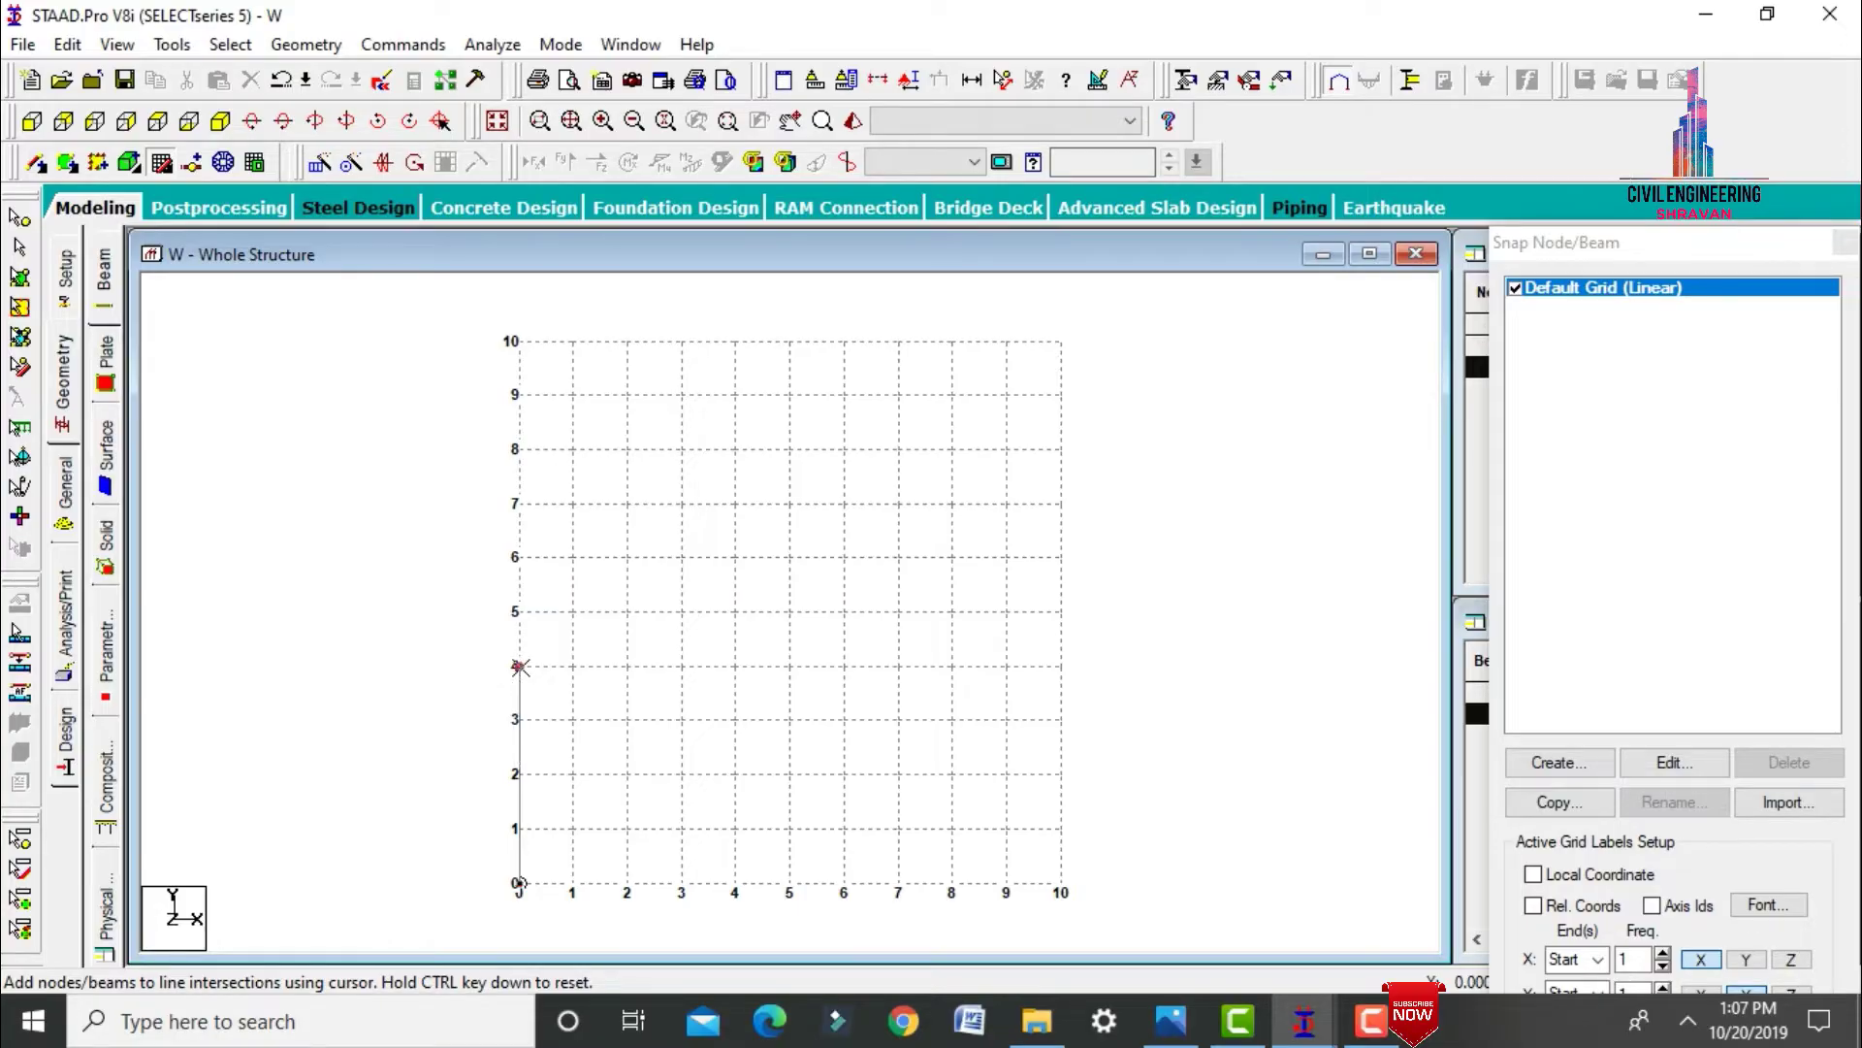
left_click(681, 557)
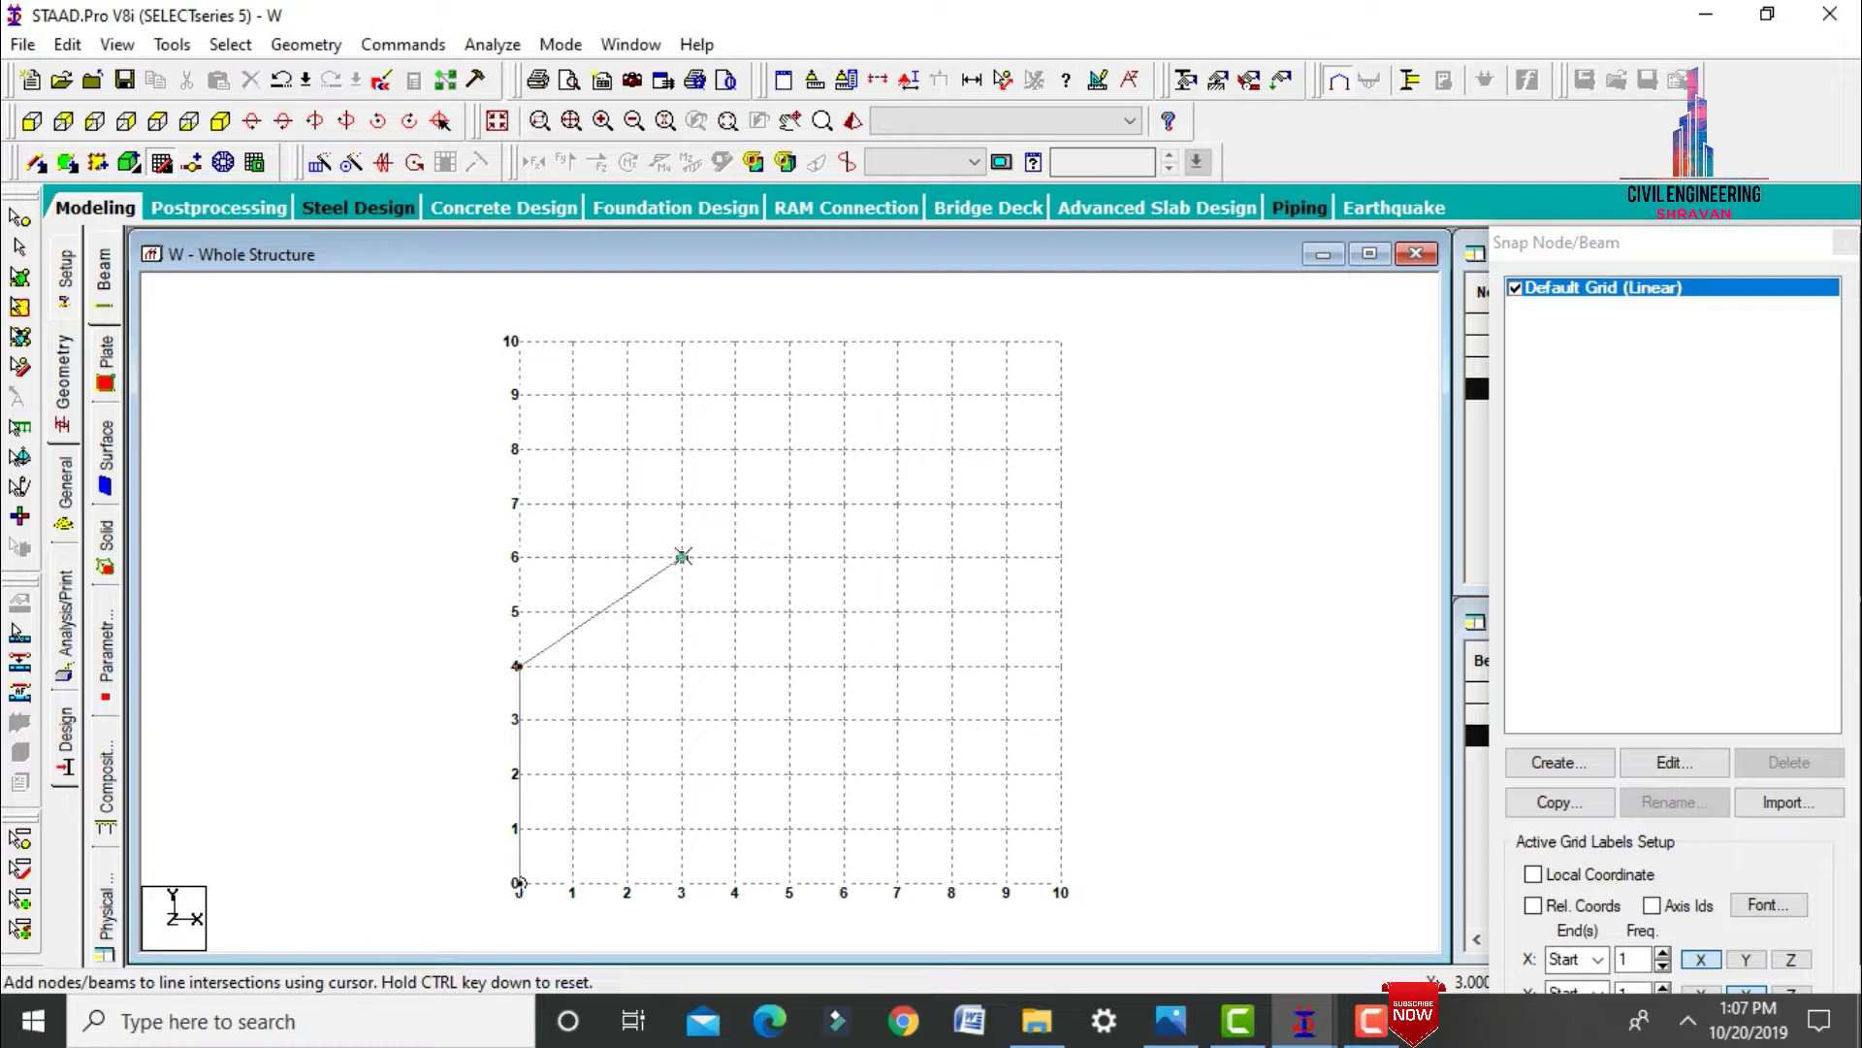
left_click(843, 665)
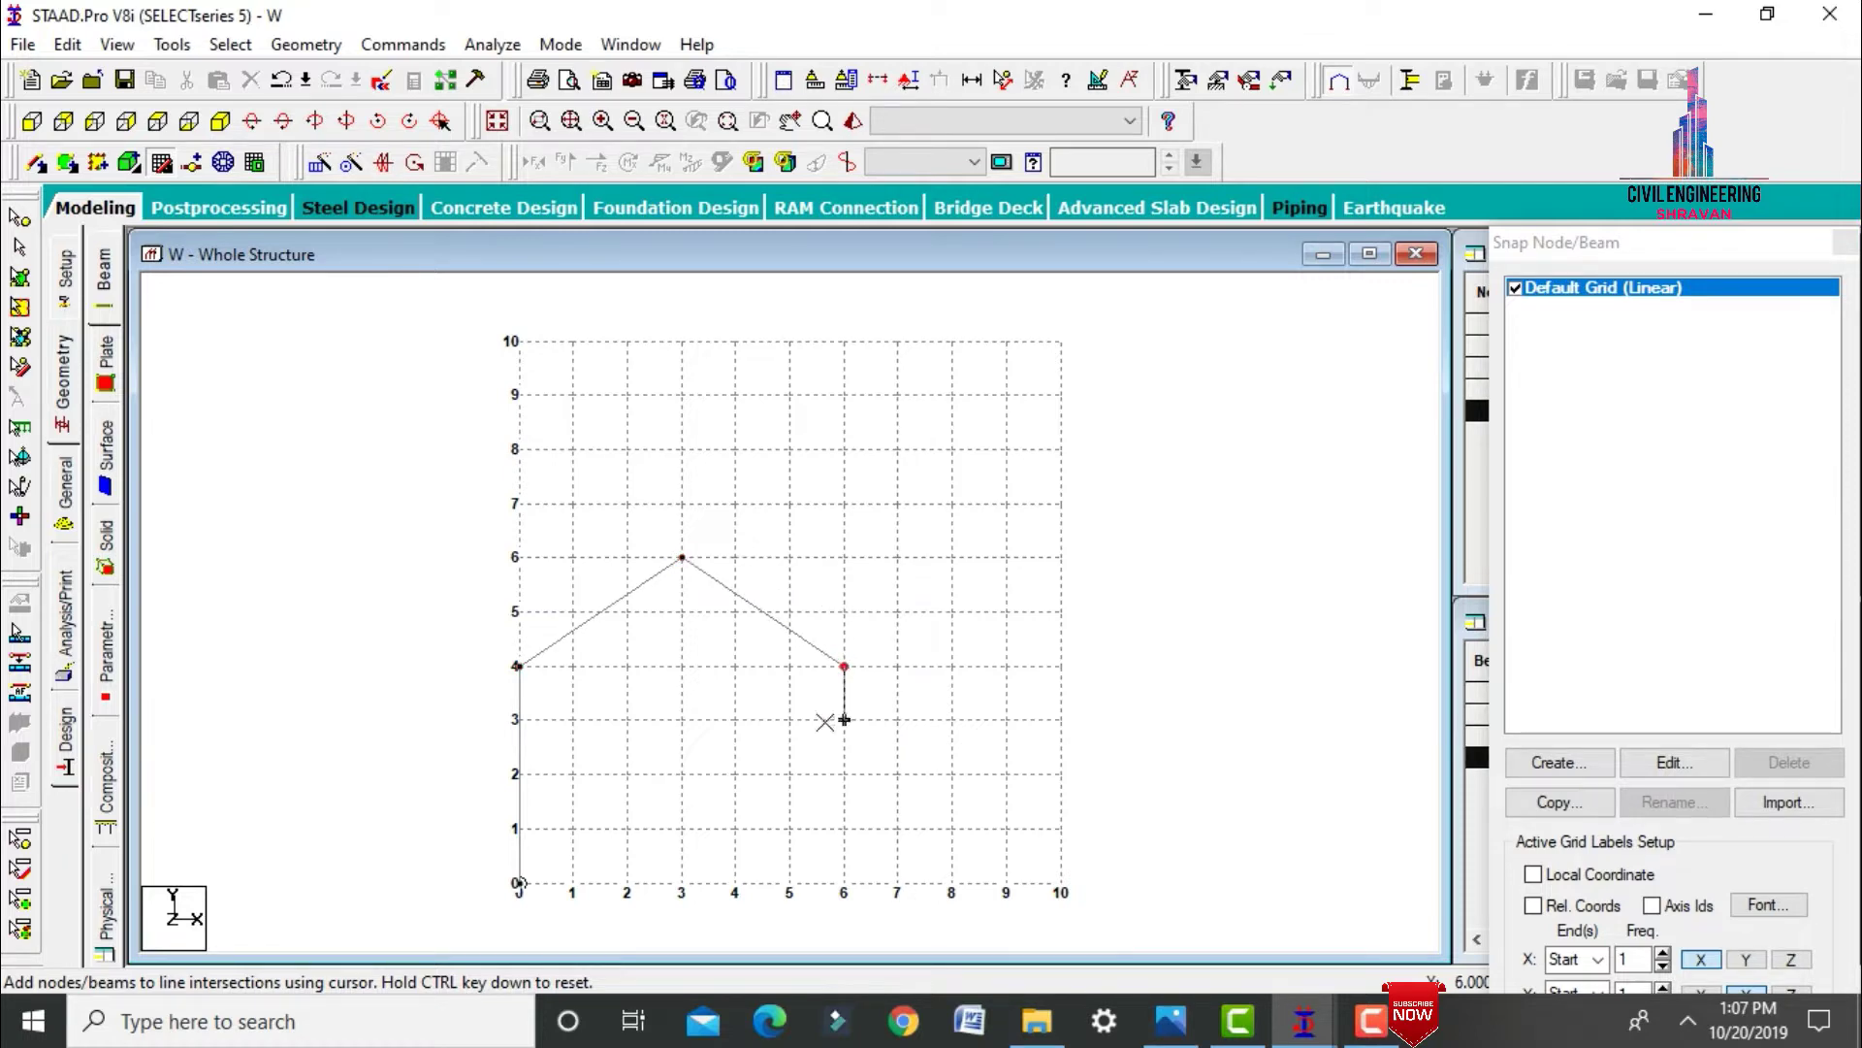
left_click(843, 884)
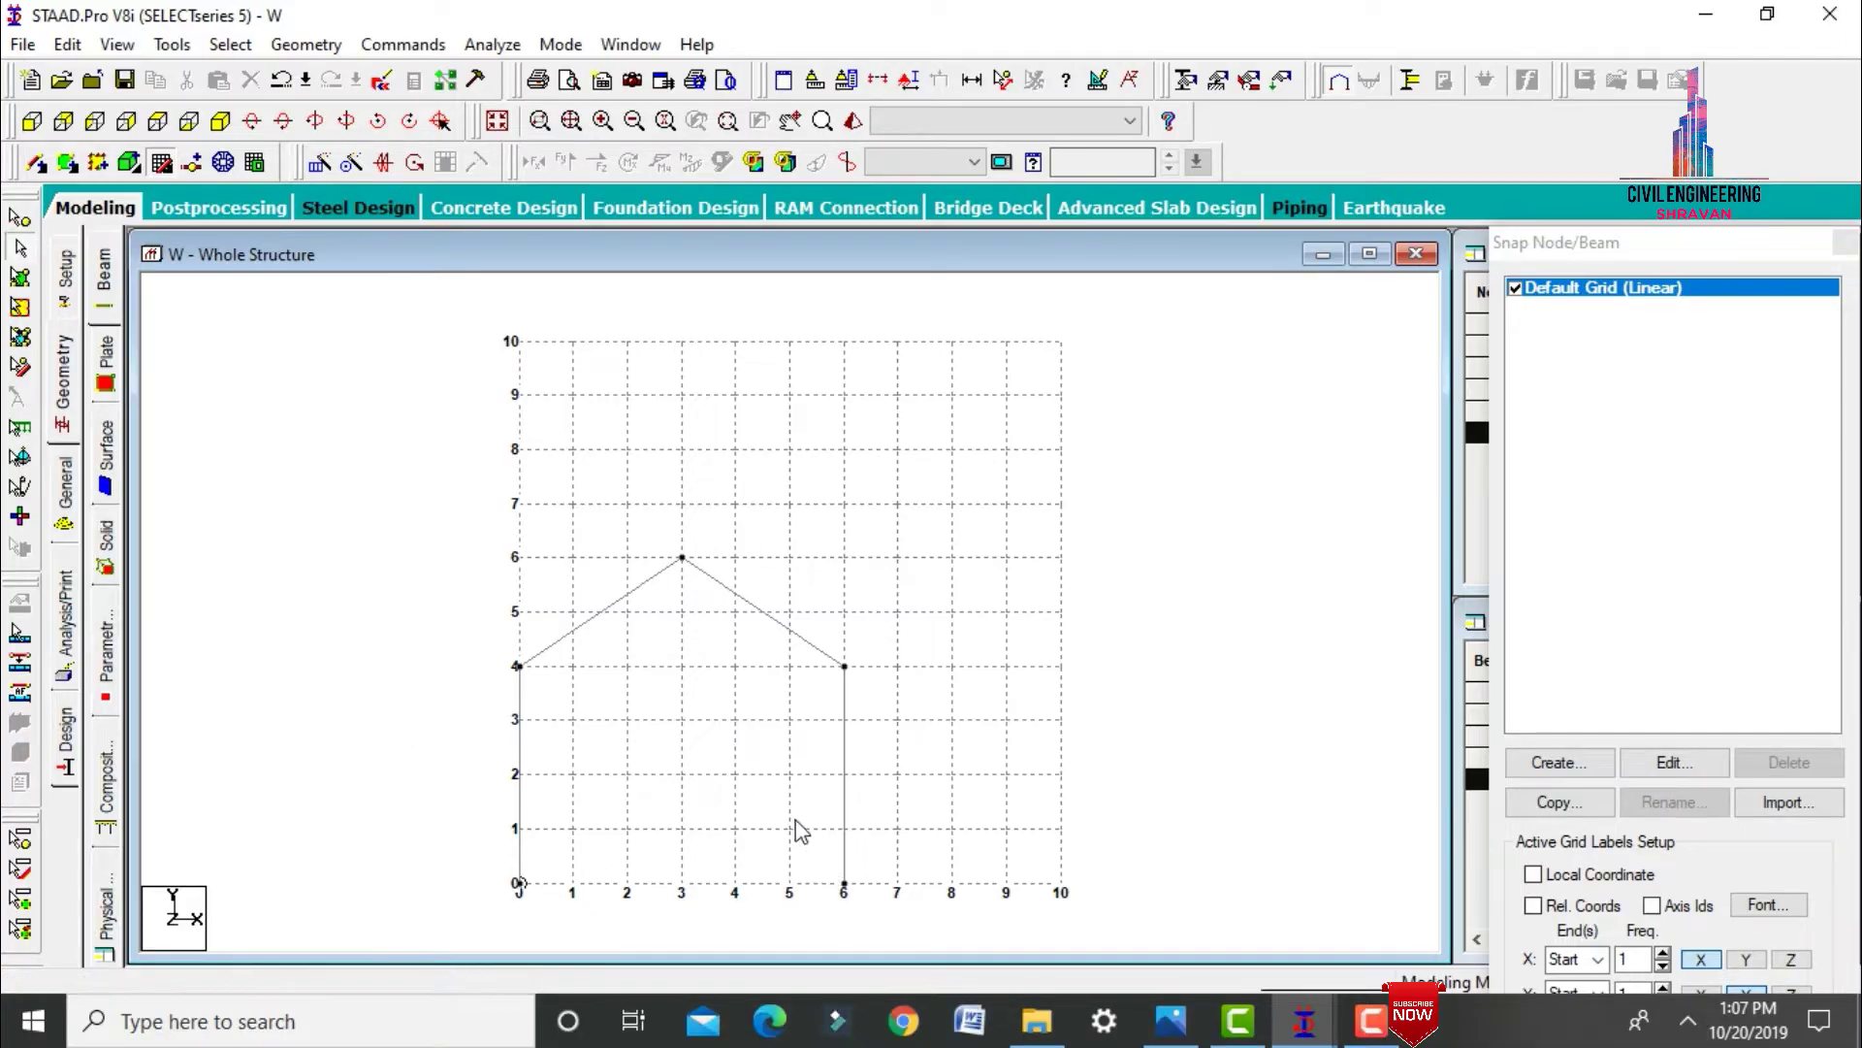
left_click(163, 163)
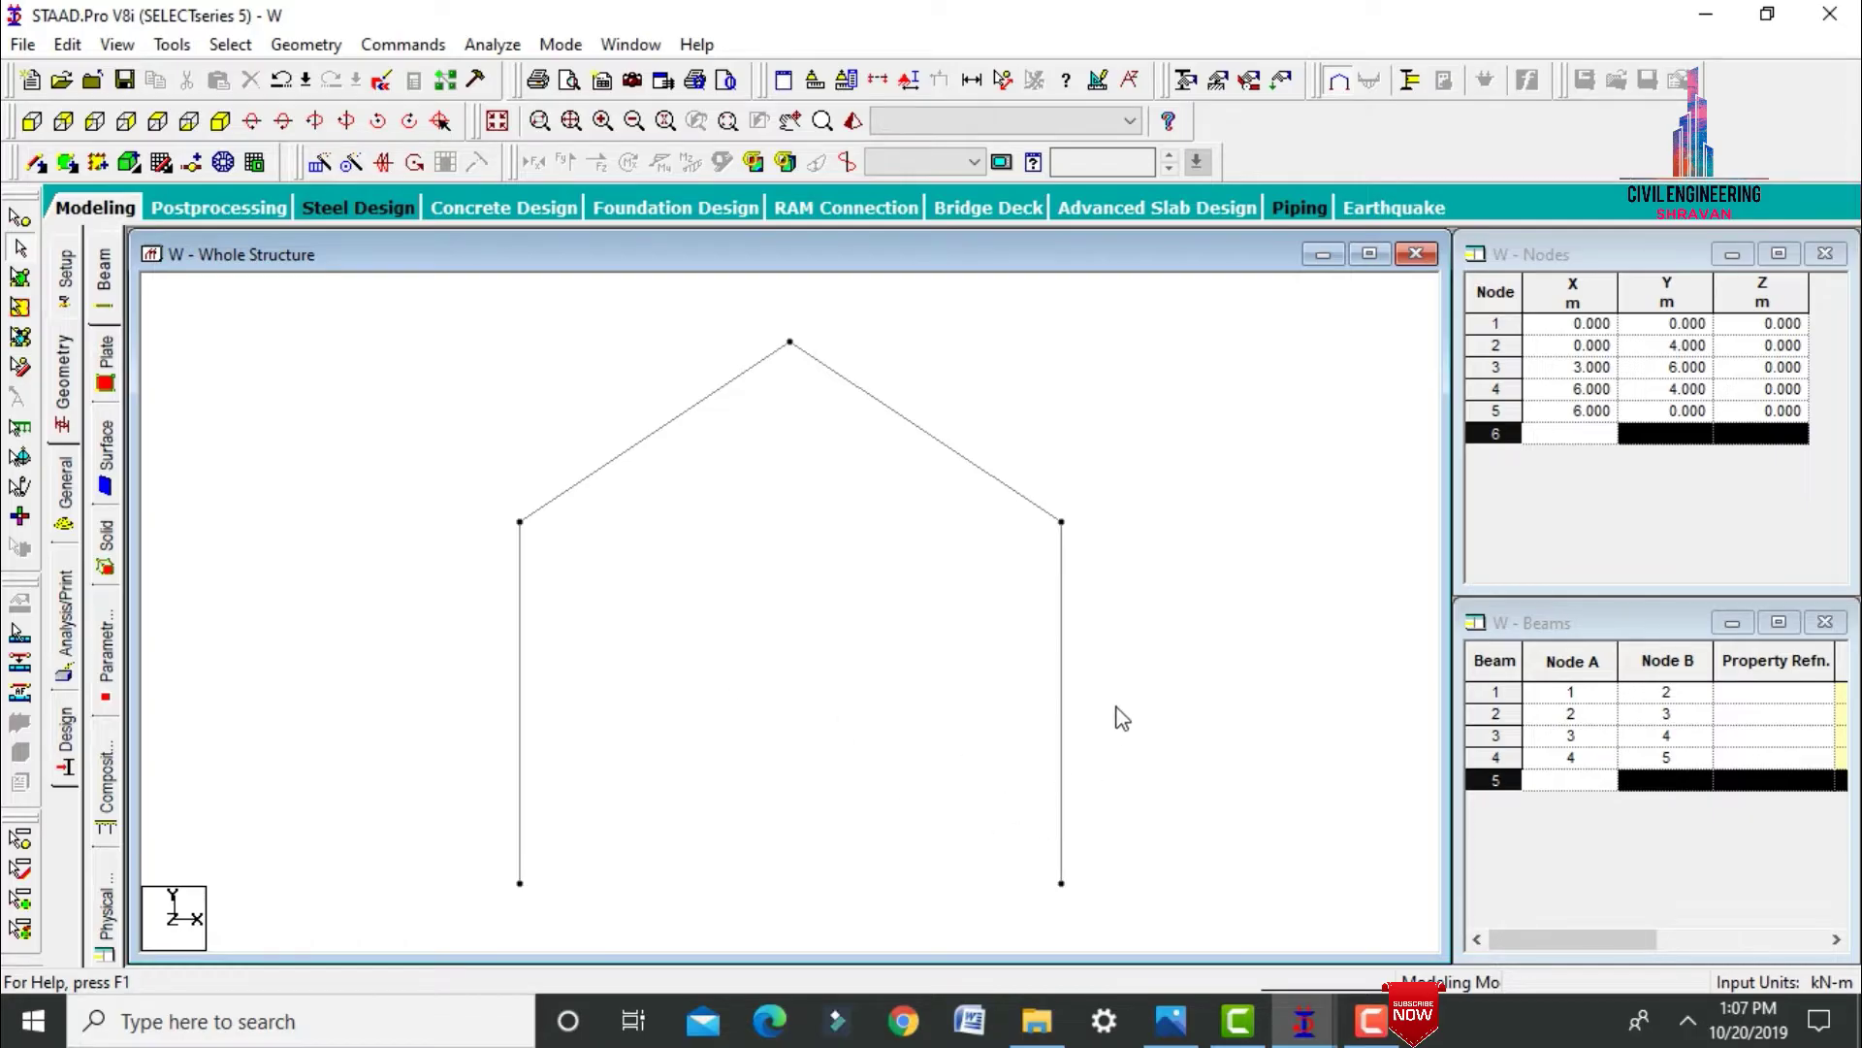
Select all frame beams and set up a Translational Repeat along global Z.
key("ctrl+a")
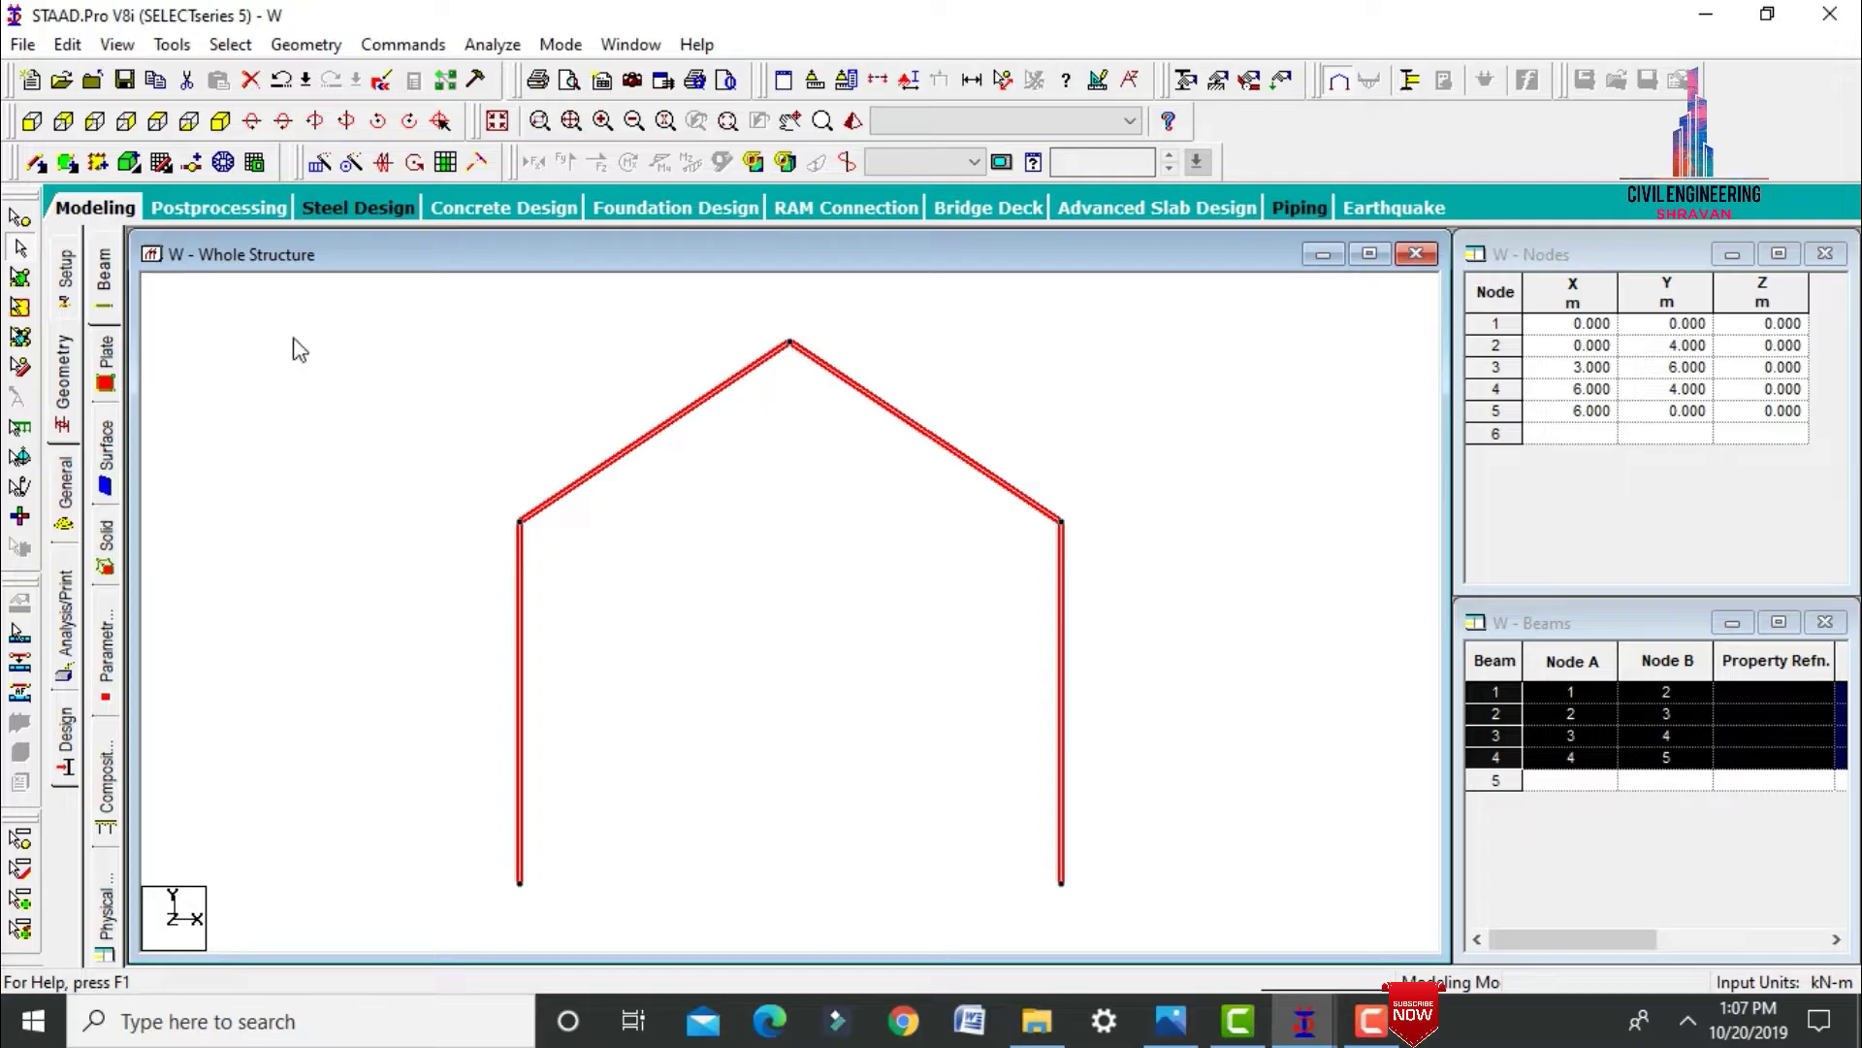
left_click(320, 162)
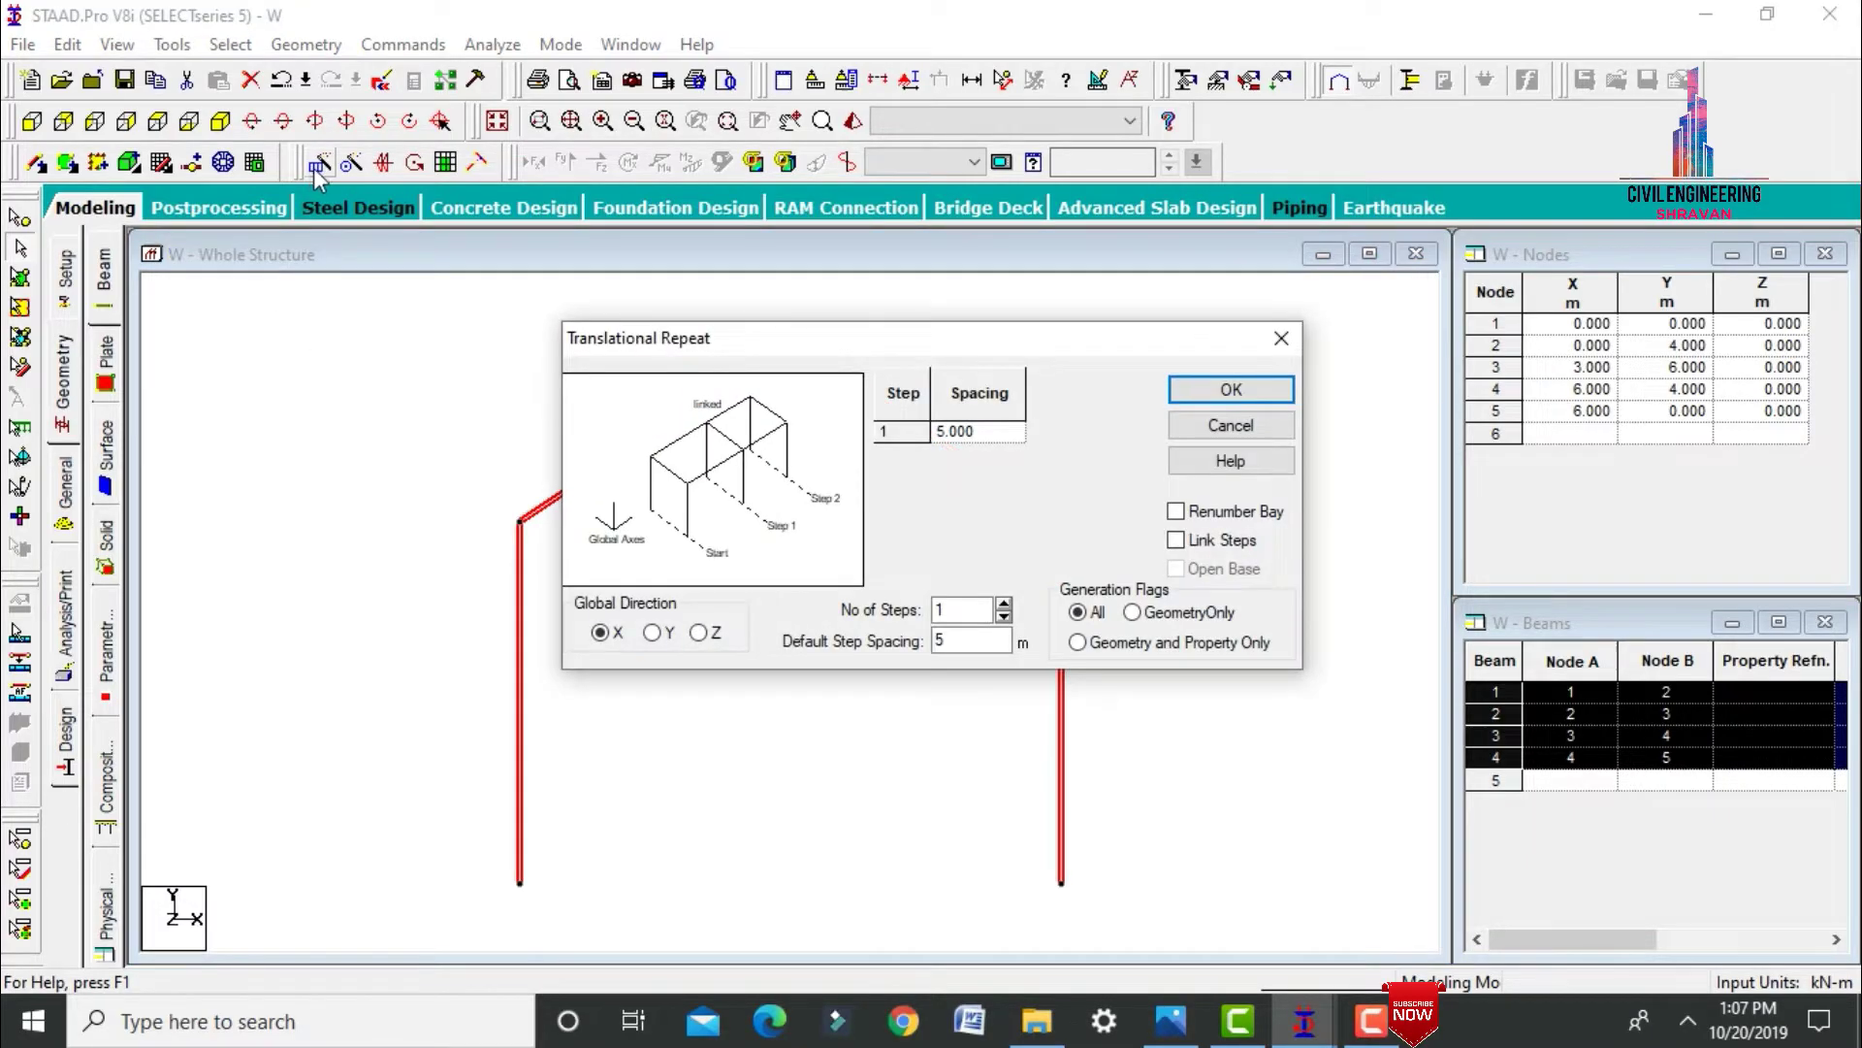
left_click(700, 634)
left_click_drag(688, 337, 1213, 286)
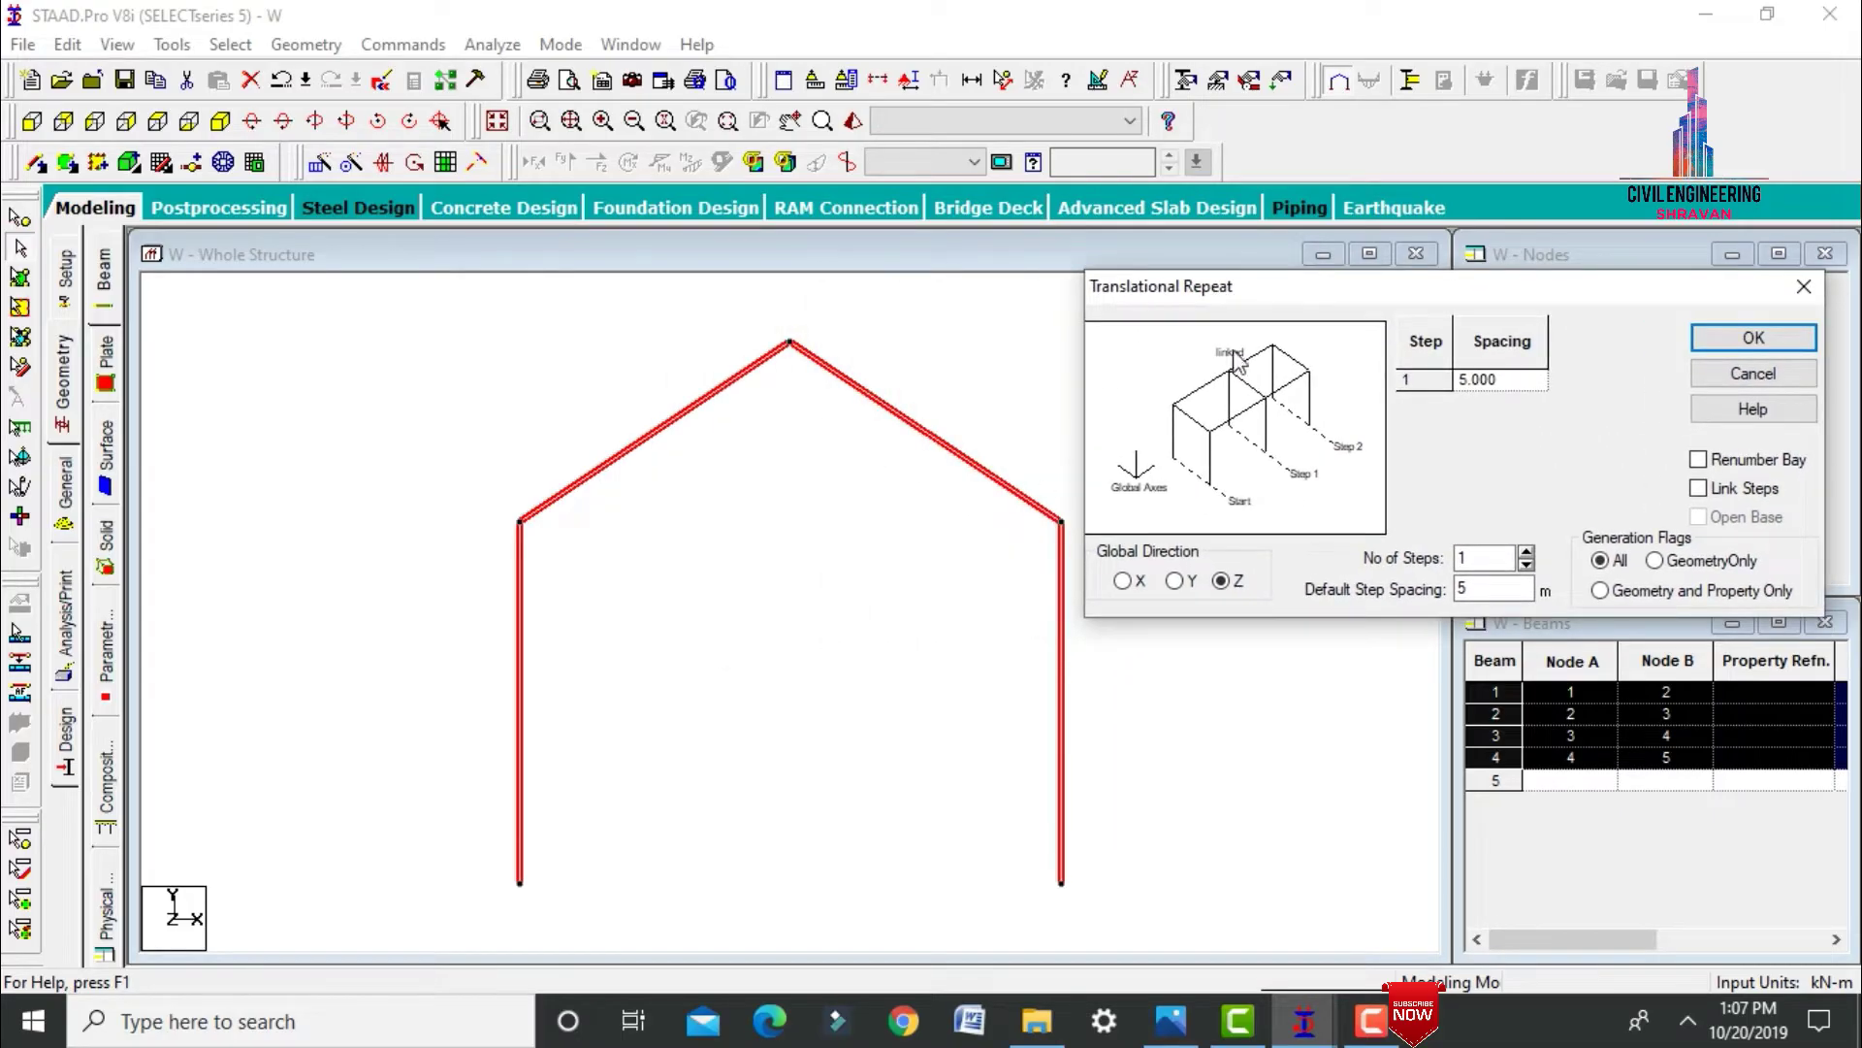
left_click(1171, 1020)
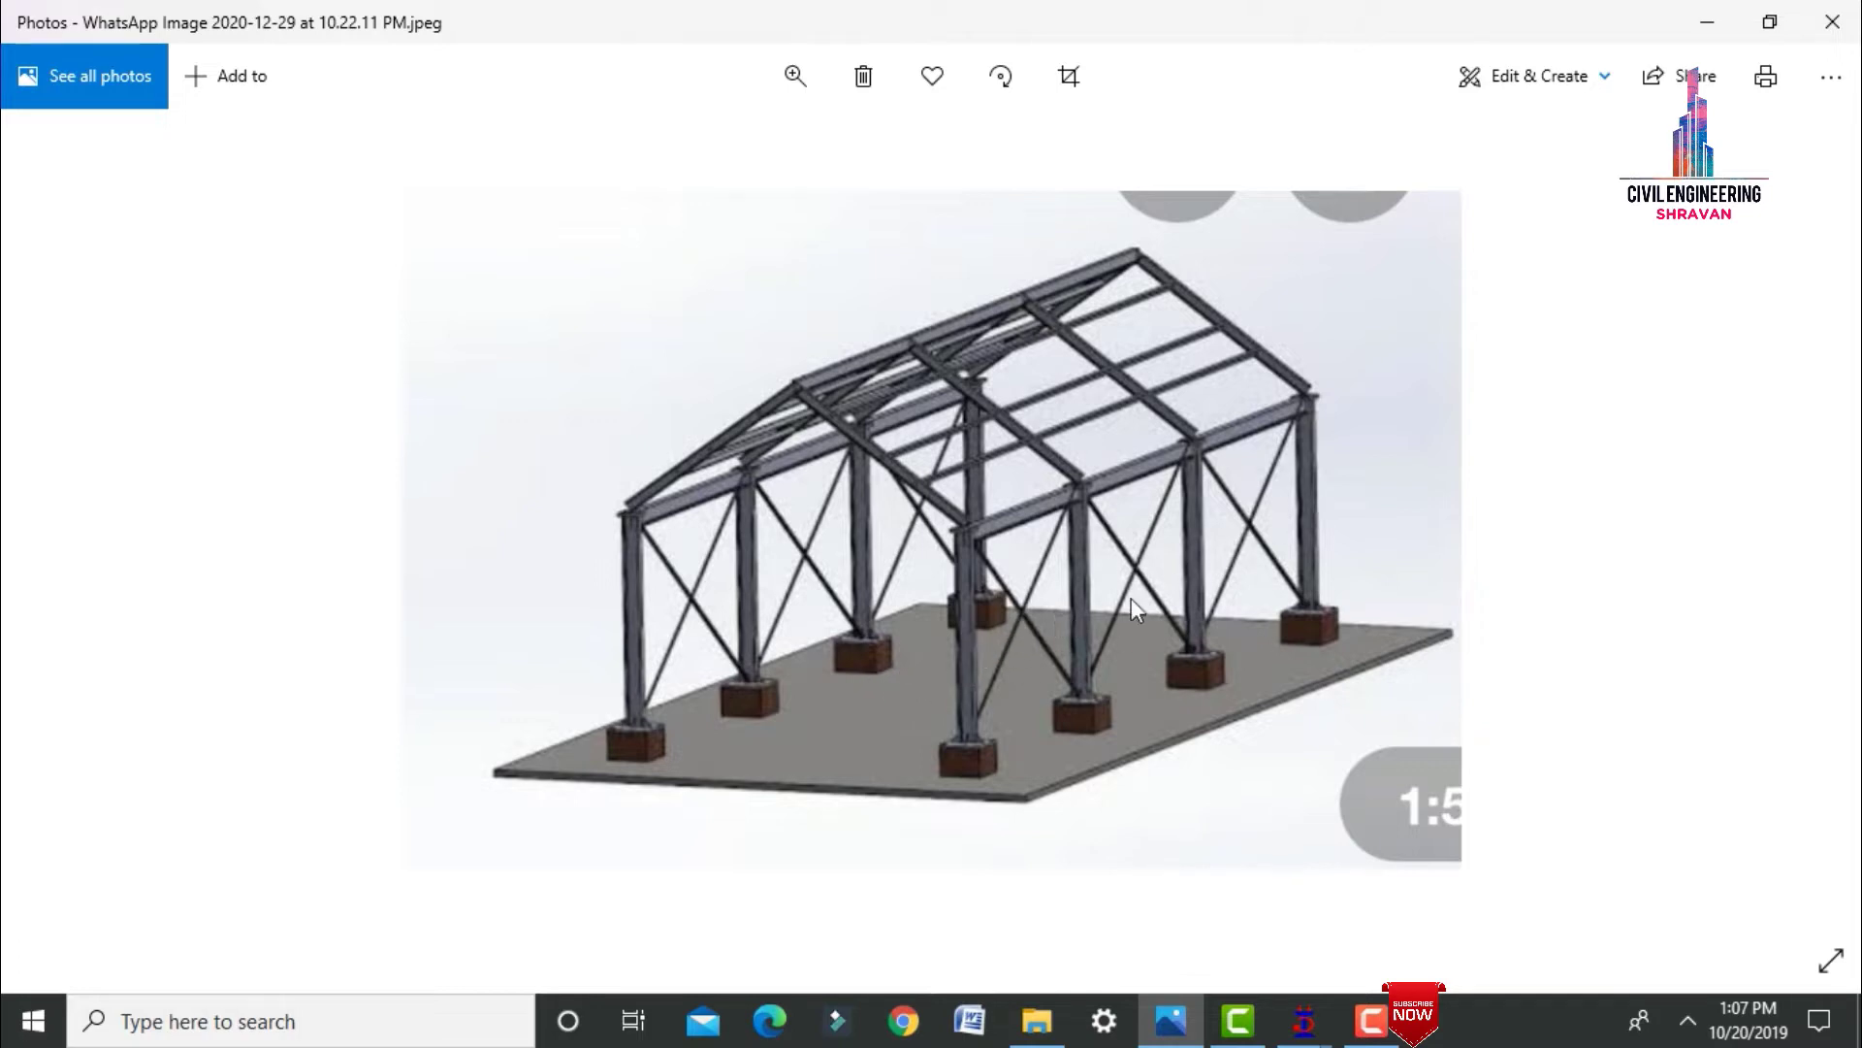
left_click(1304, 1020)
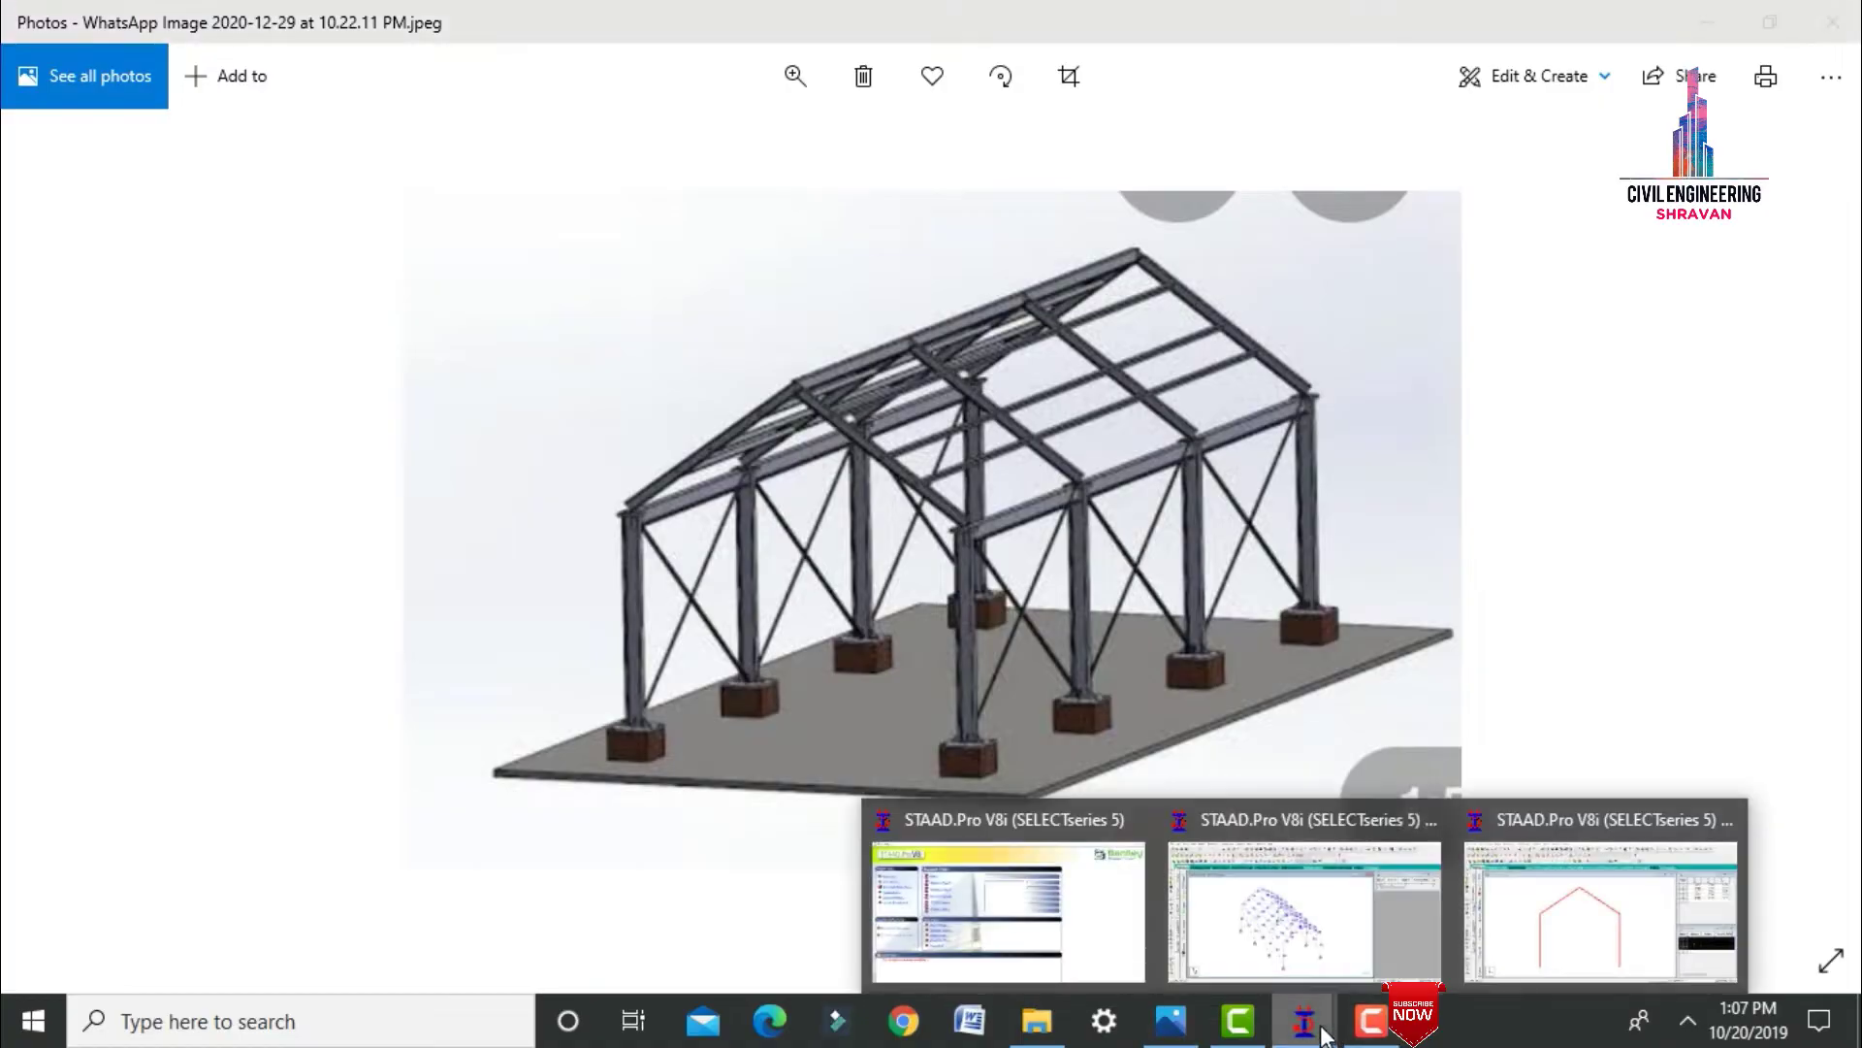
left_click(1530, 934)
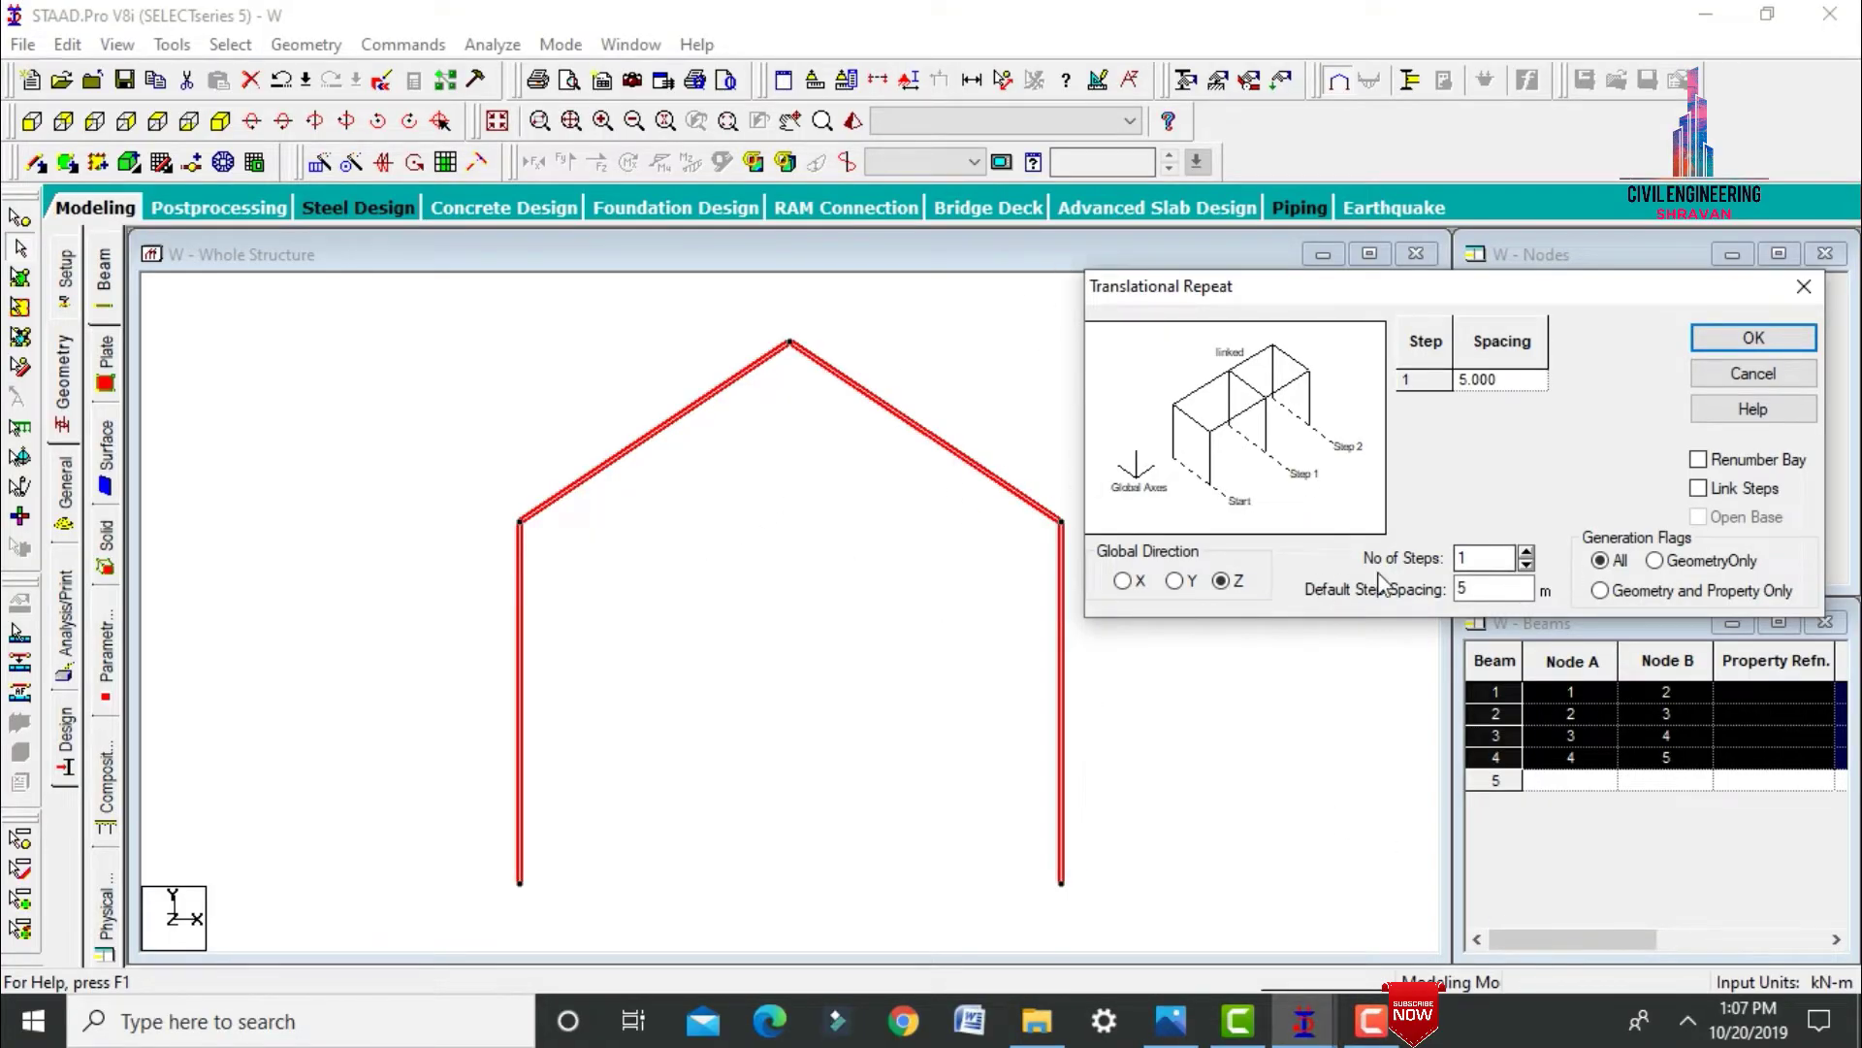
Repeat the frame 3 steps at 4 m spacing along Z with Link Steps ticked.
double_click(1464, 558)
type("3")
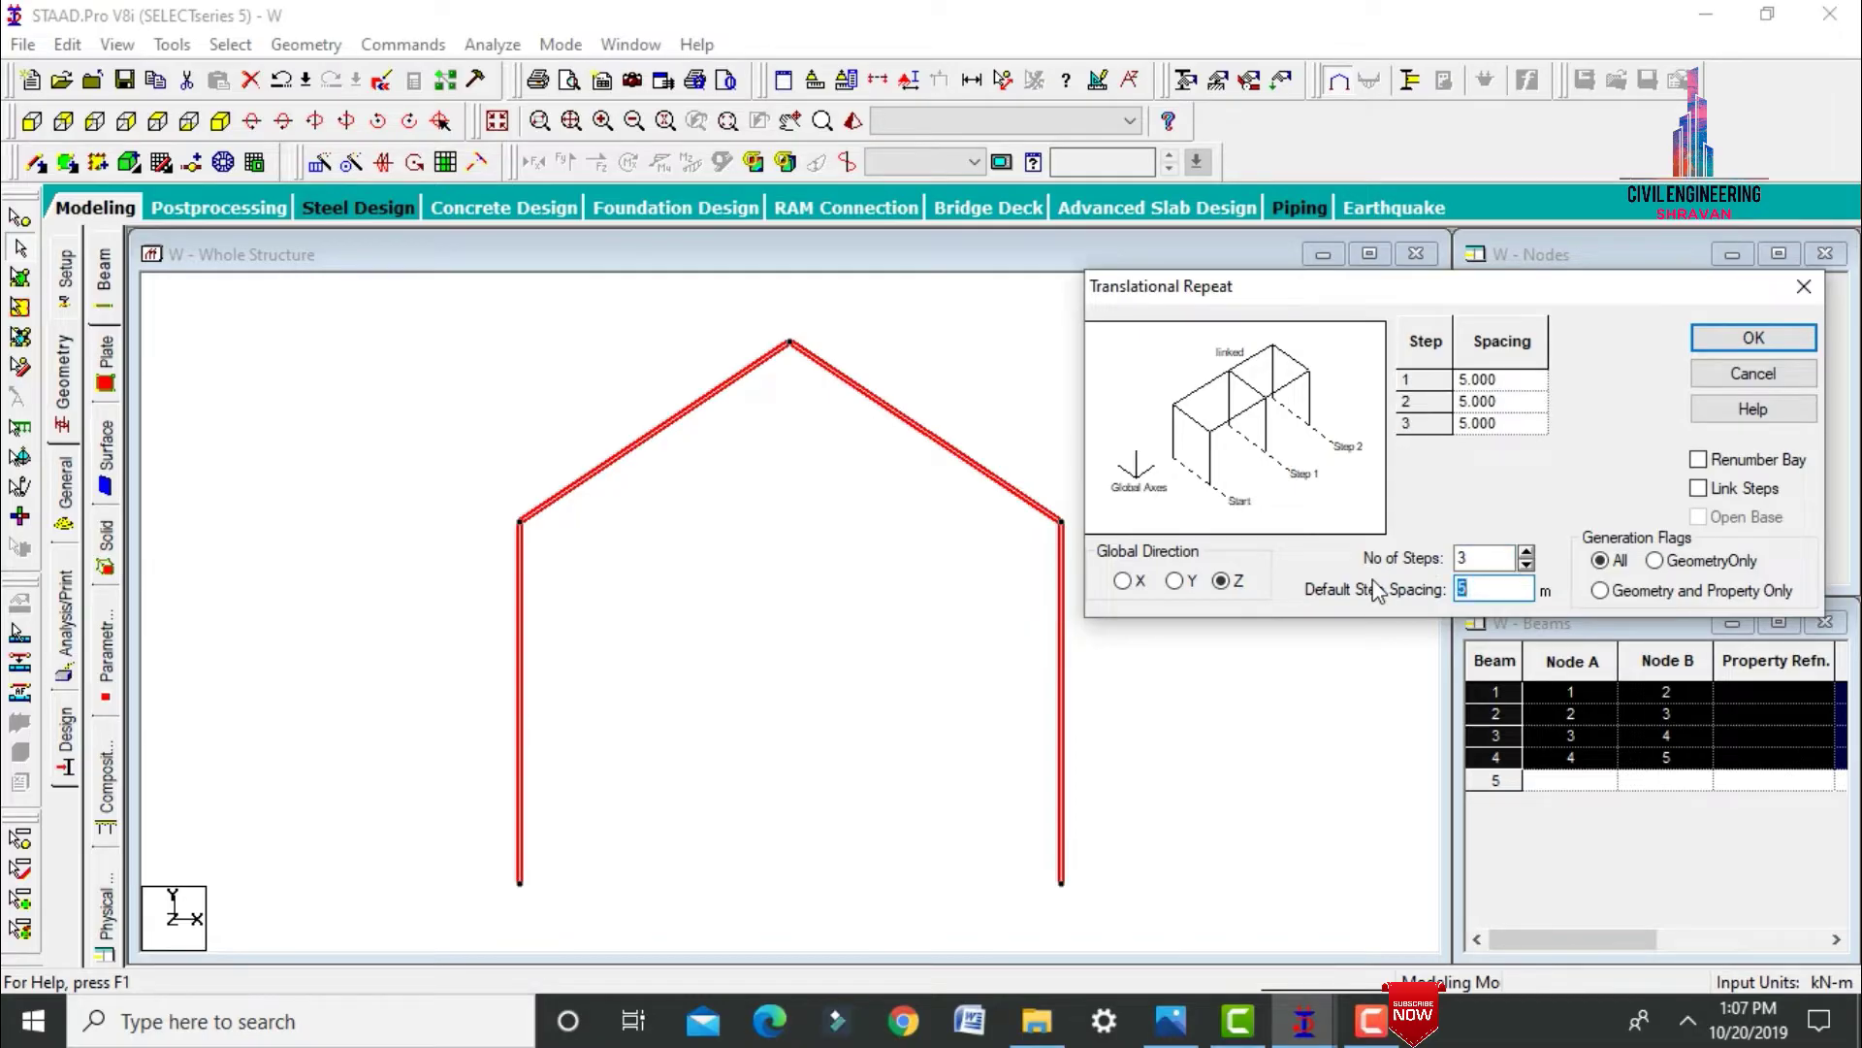
left_click(1699, 488)
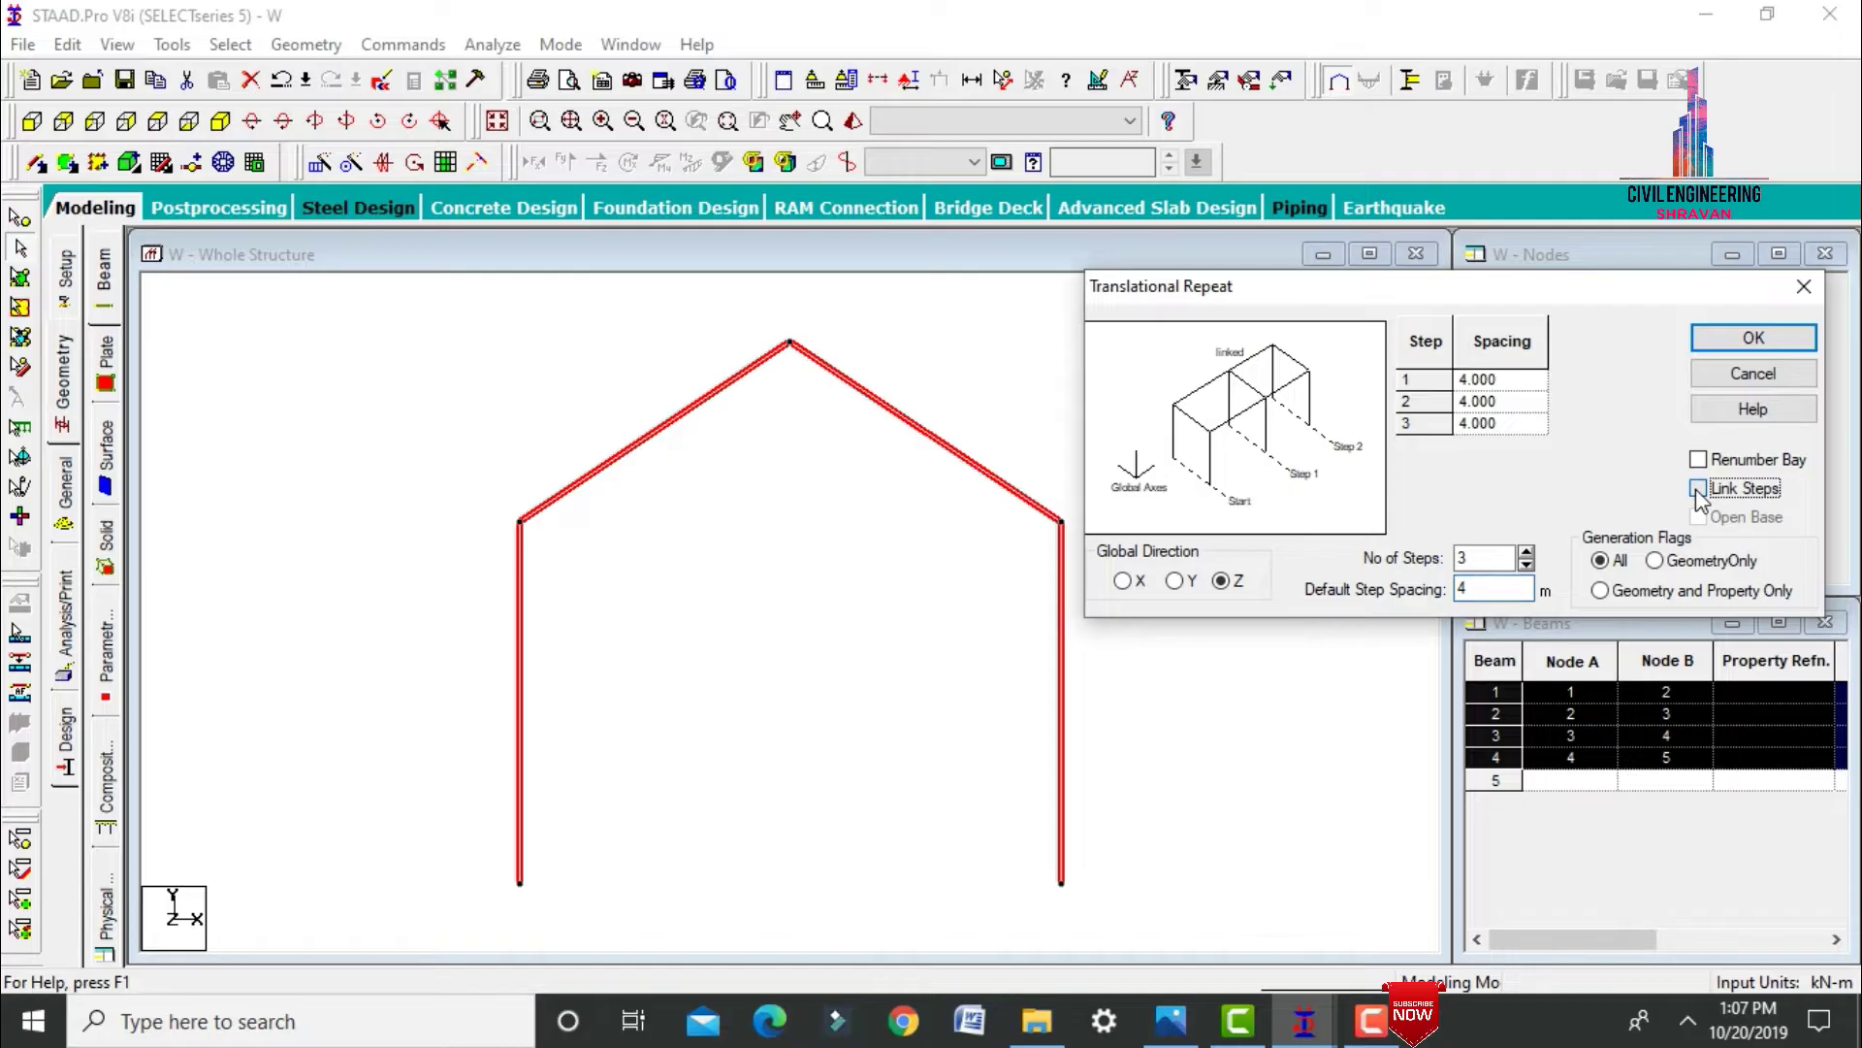
left_click(1707, 340)
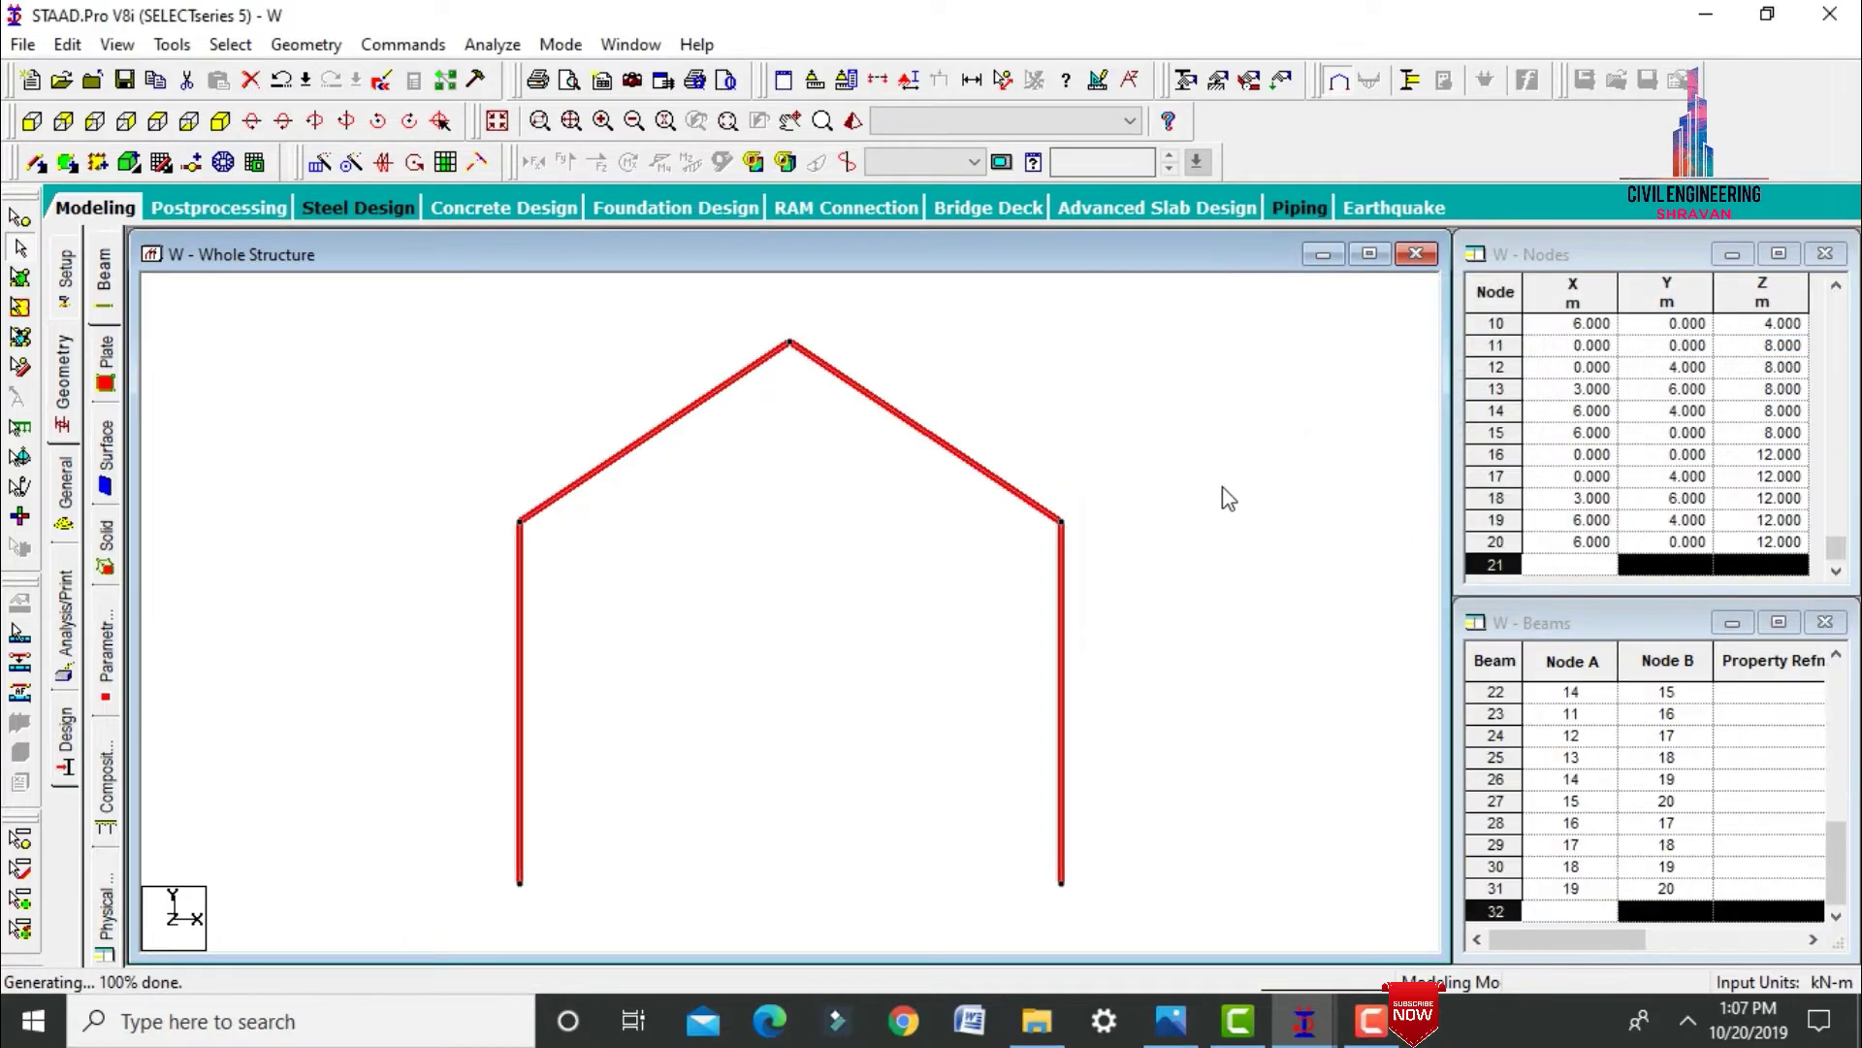
left_click(220, 120)
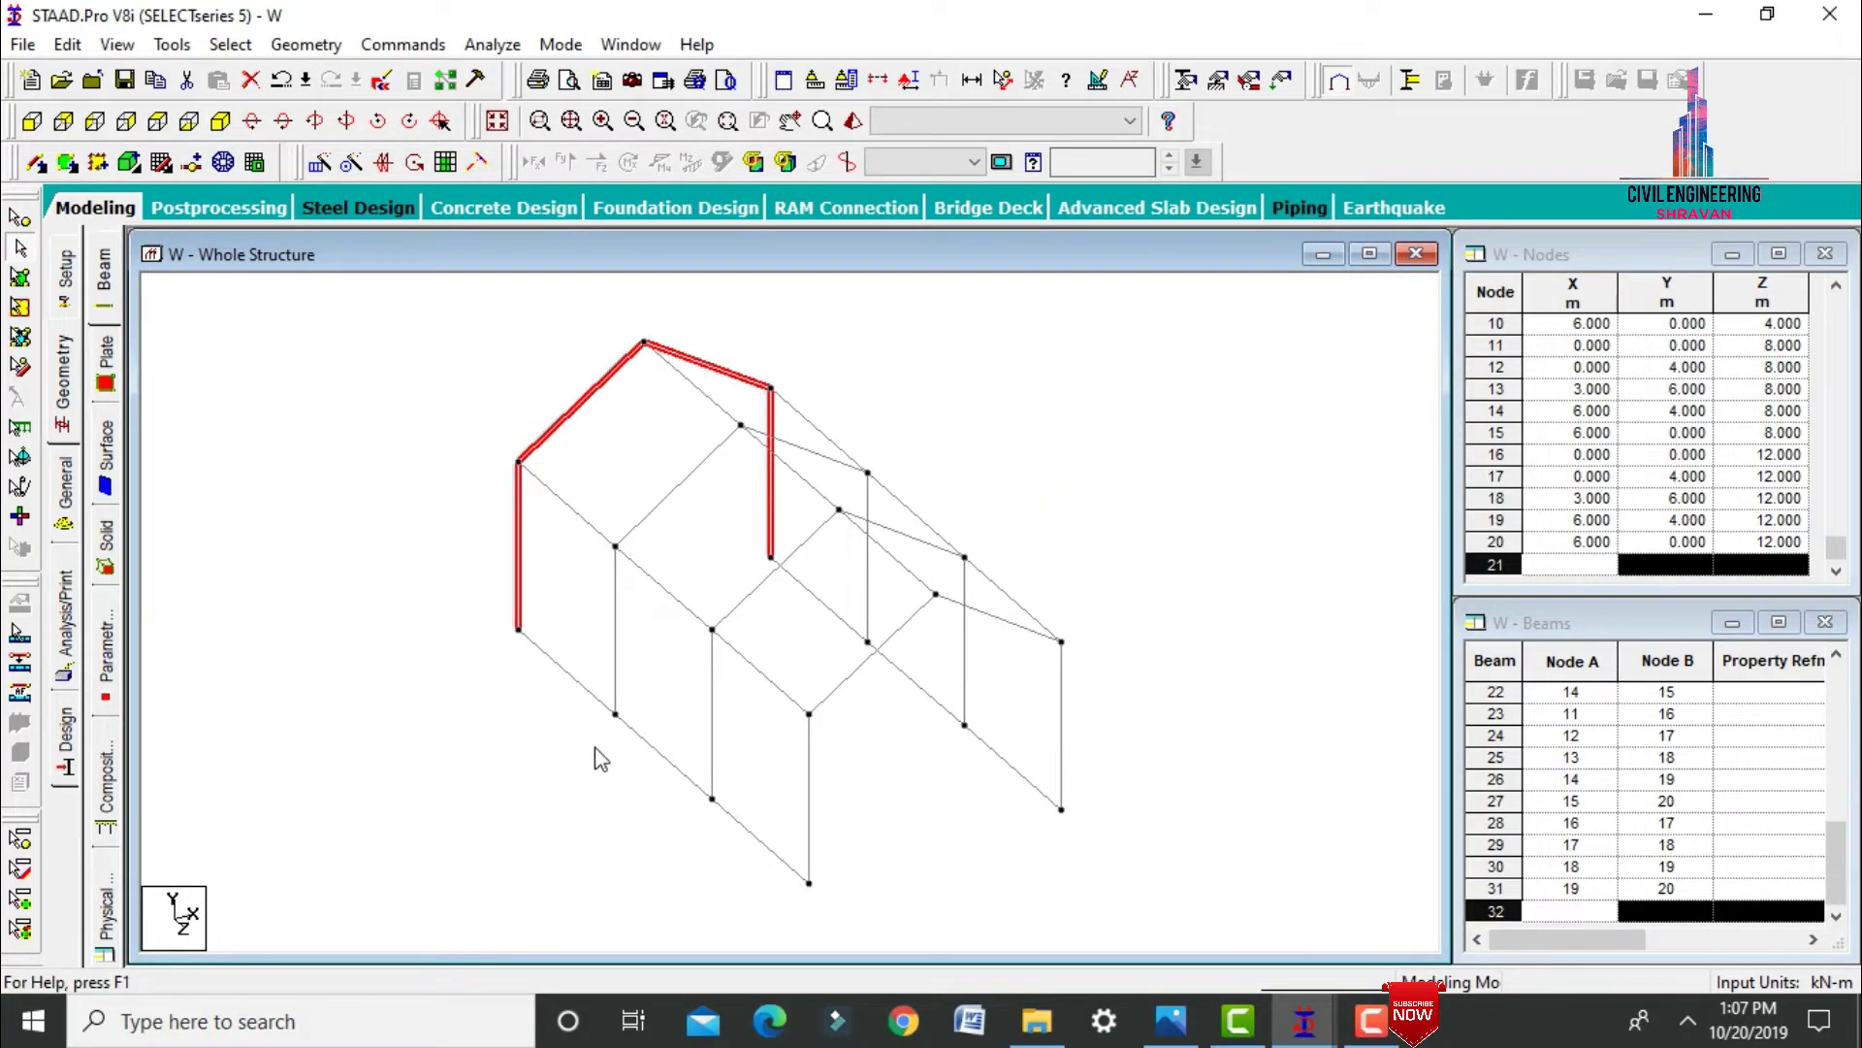
left_click(310, 558)
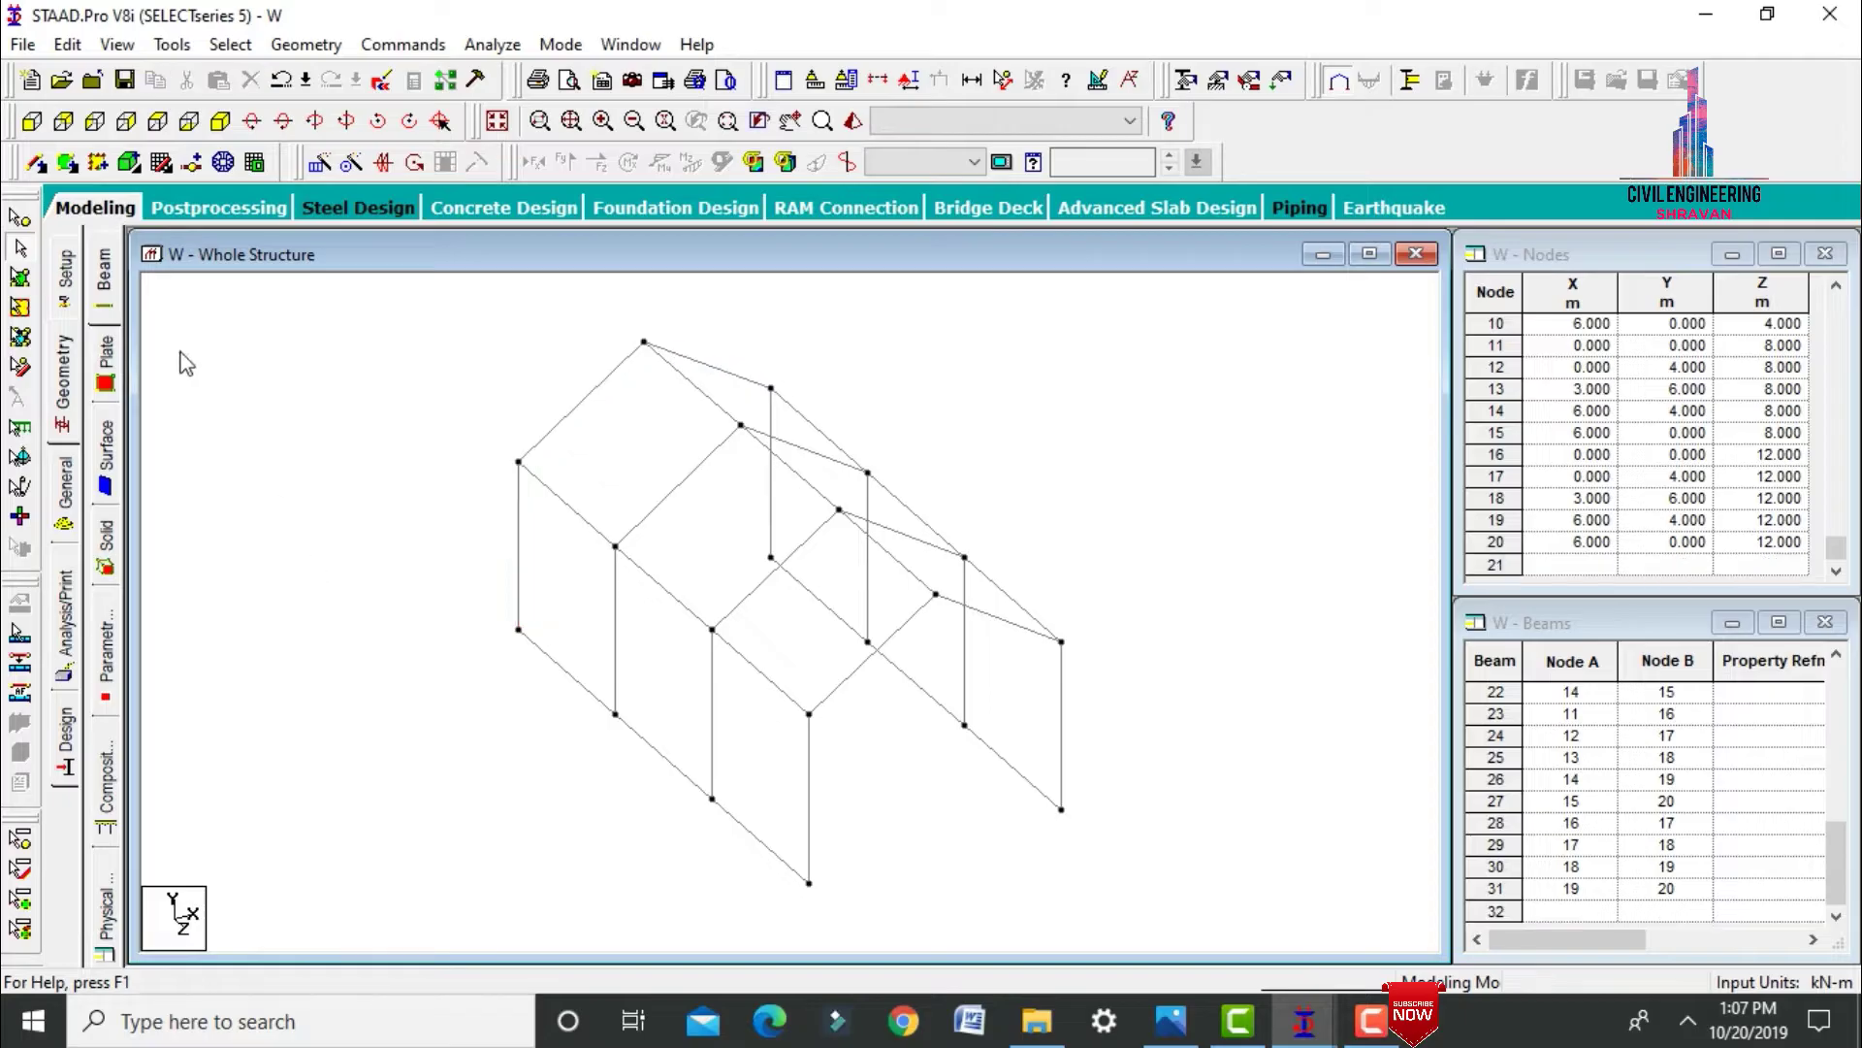
Window-select the six ground-level Z ties between column bases and delete them.
left_click(34, 123)
left_click_drag(454, 859, 1108, 888)
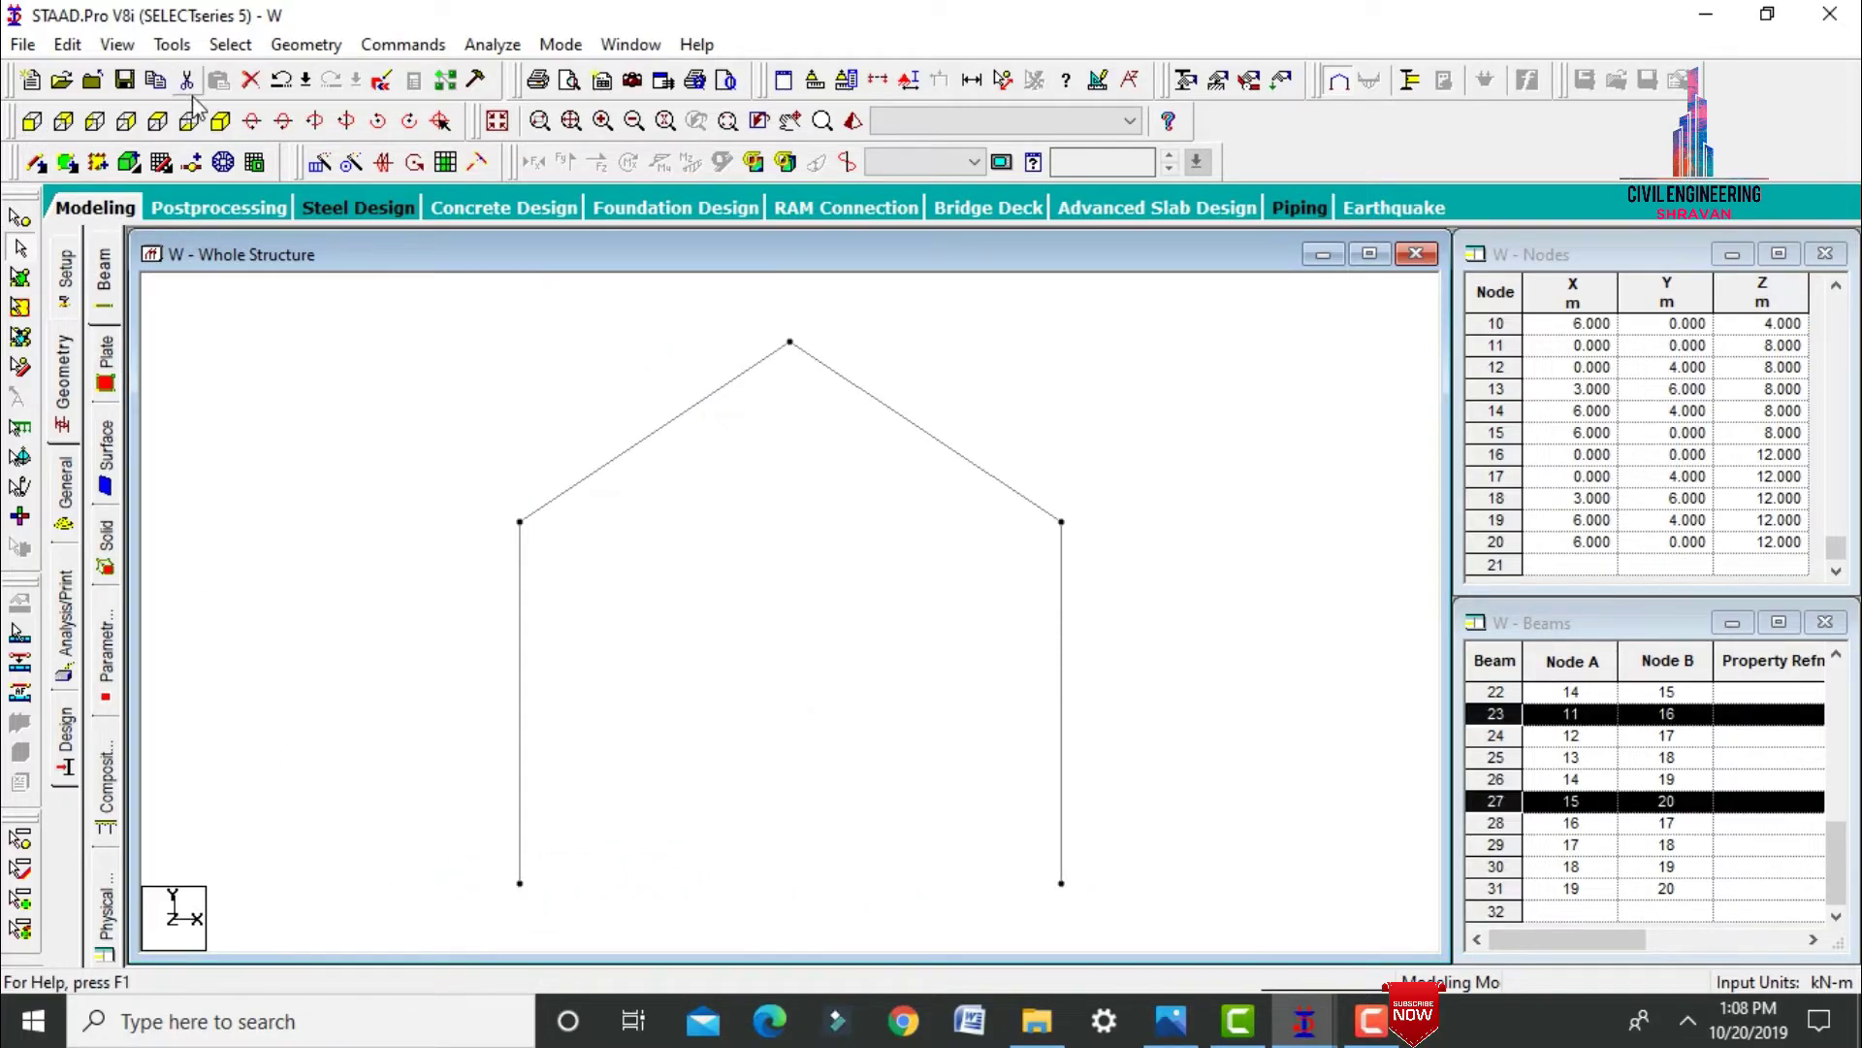
left_click(220, 121)
key("Delete")
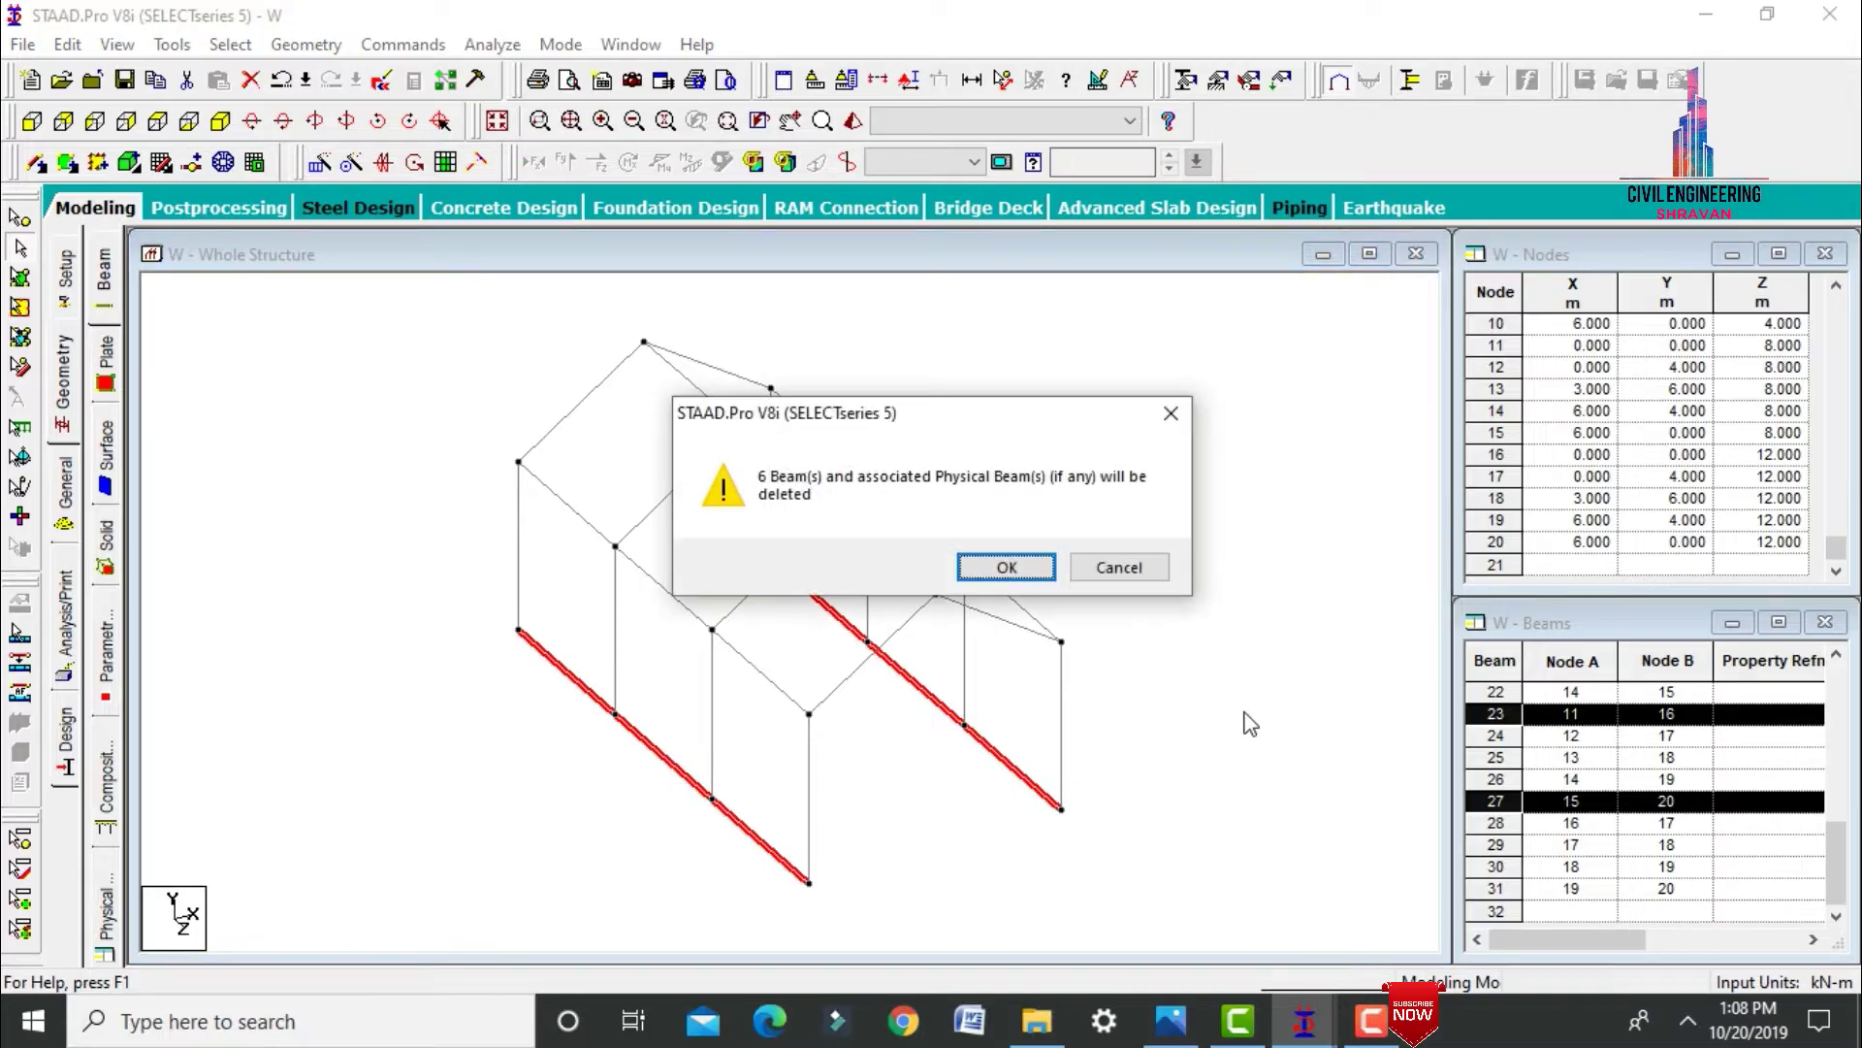
key("Return")
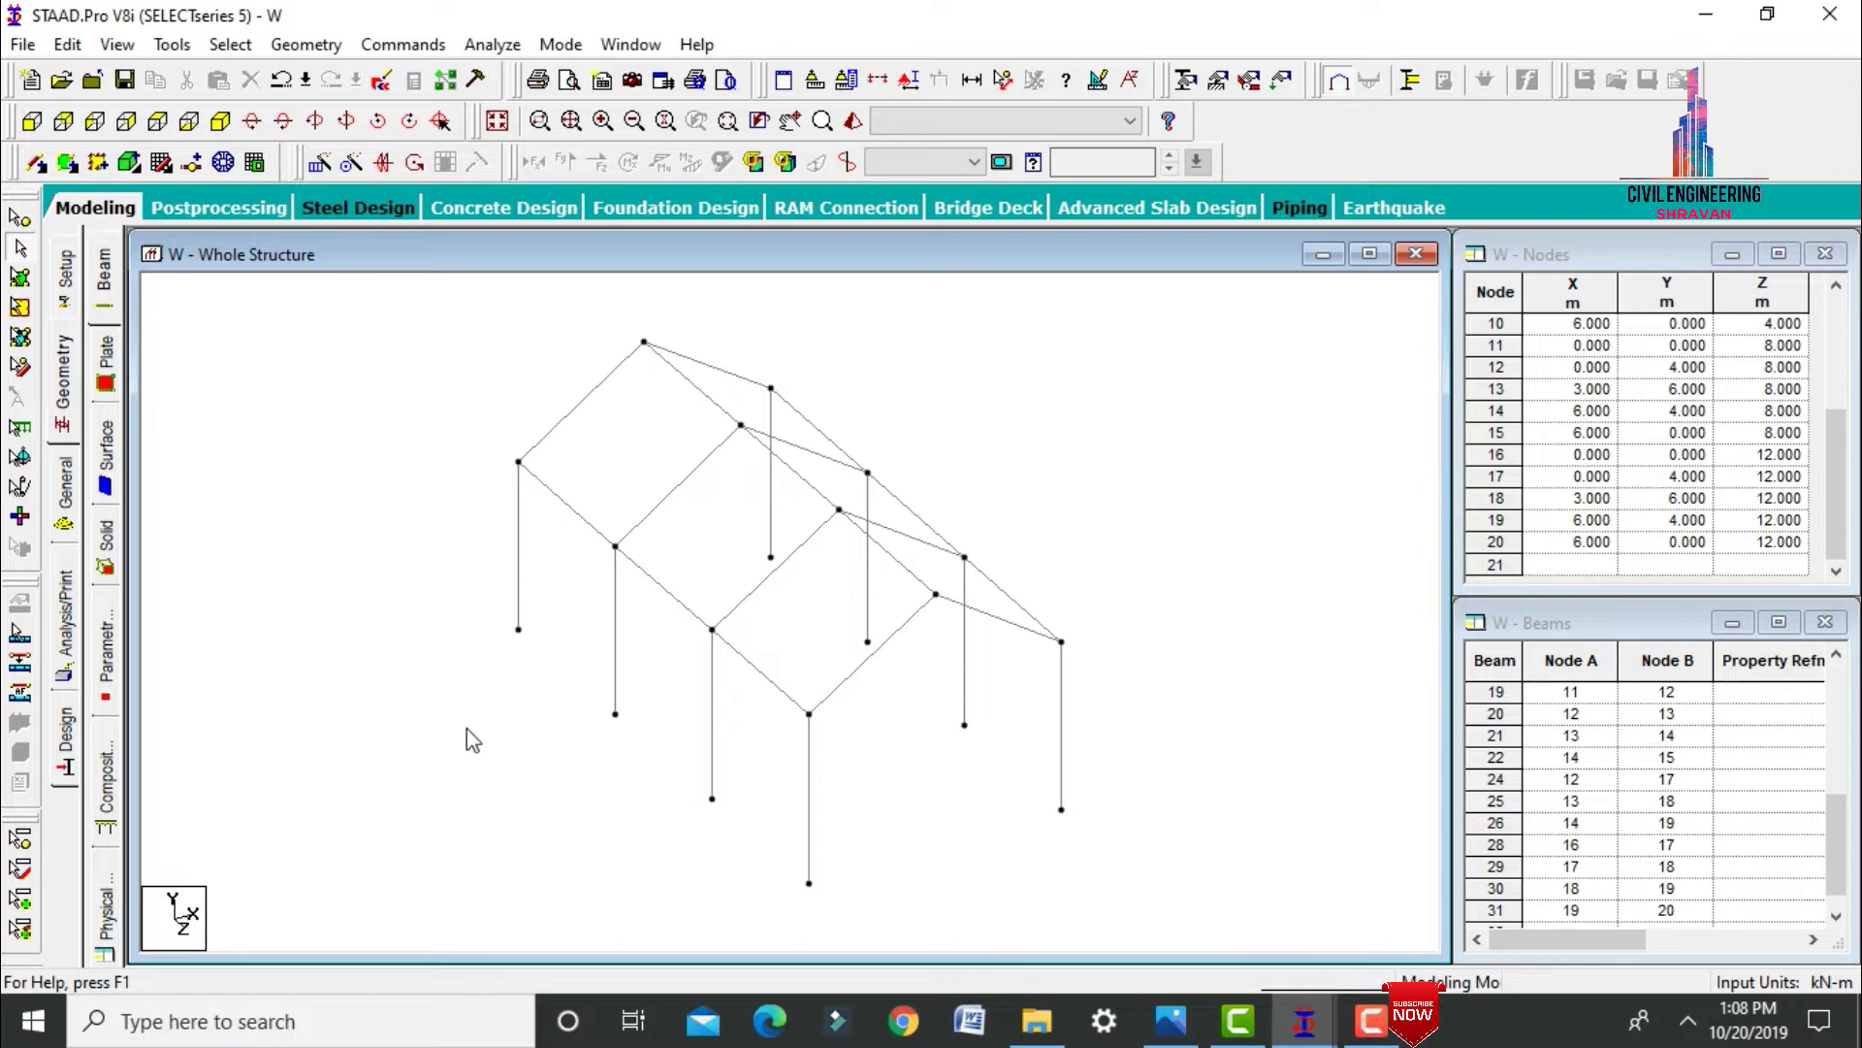
Draw X-braces from column tops to bases along the near wall, adding a node at a crossing.
left_click(35, 162)
left_click_drag(527, 464, 617, 716)
left_click_drag(615, 549, 520, 629)
left_click_drag(620, 553, 713, 798)
left_click(712, 626)
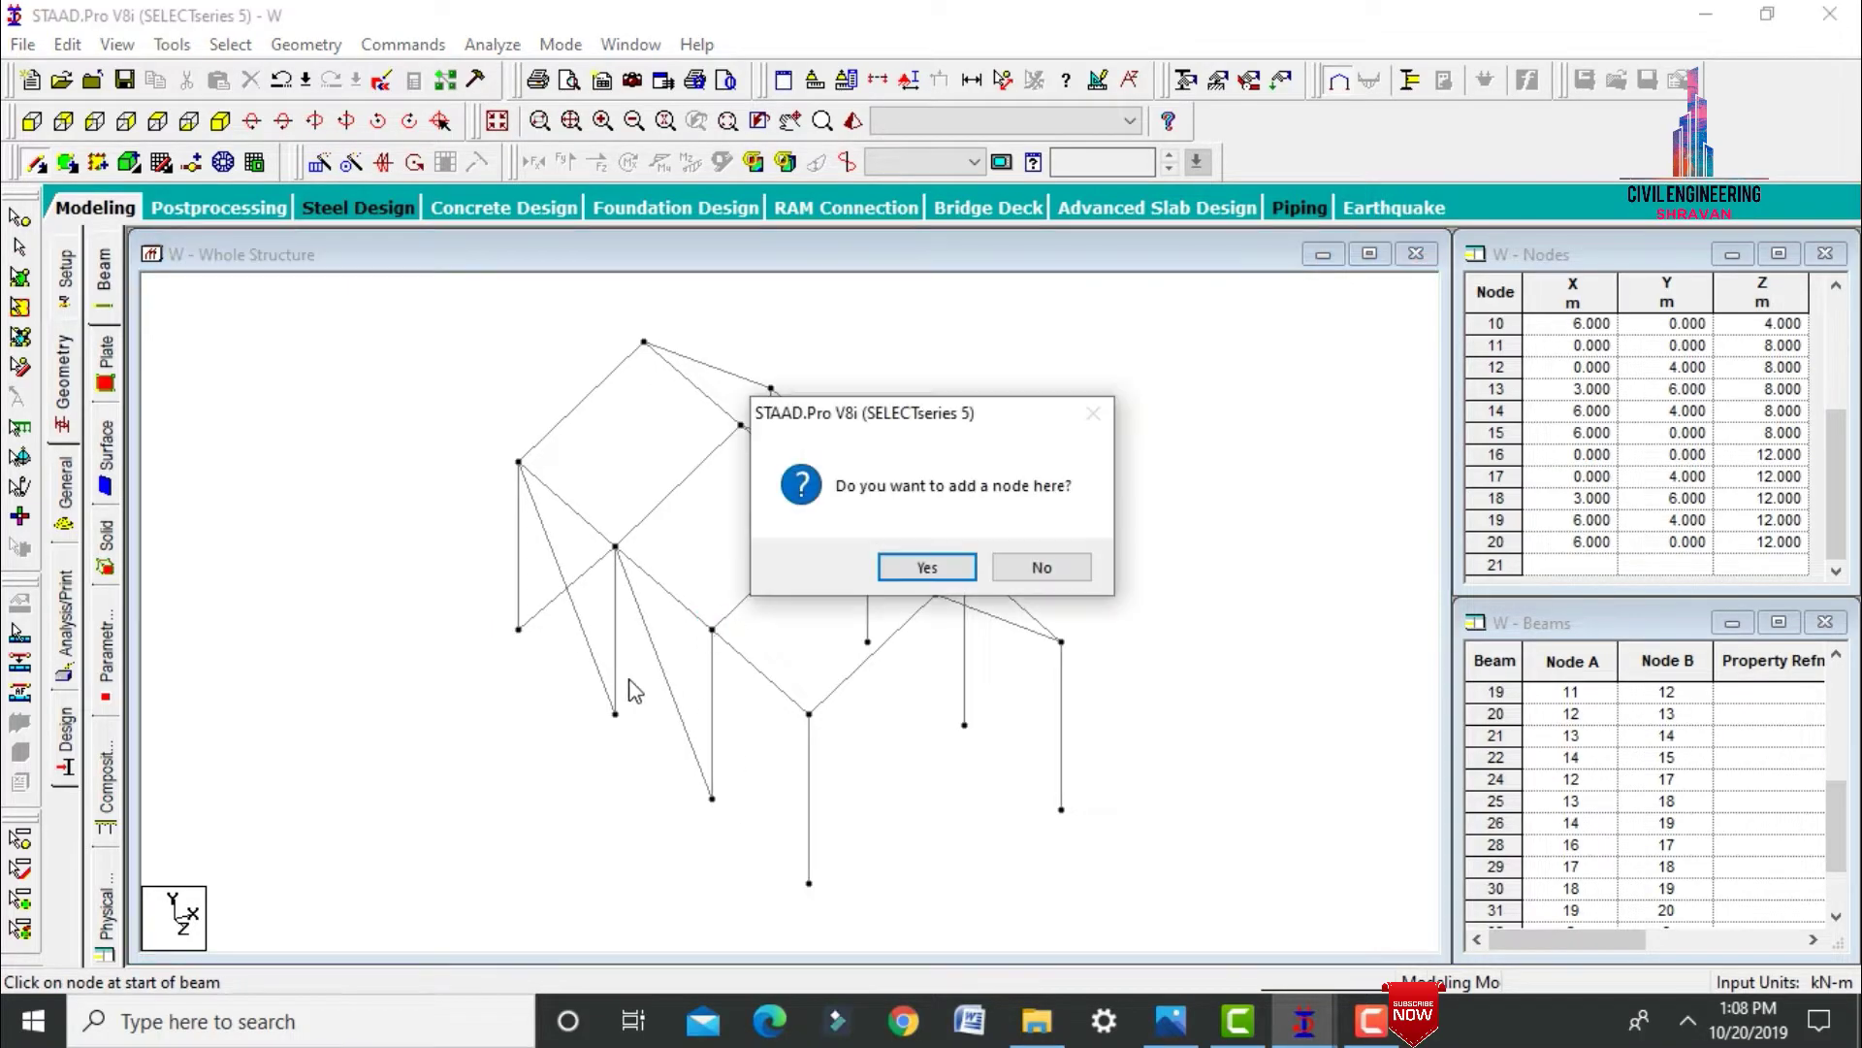
left_click(913, 569)
left_click_drag(712, 630, 809, 882)
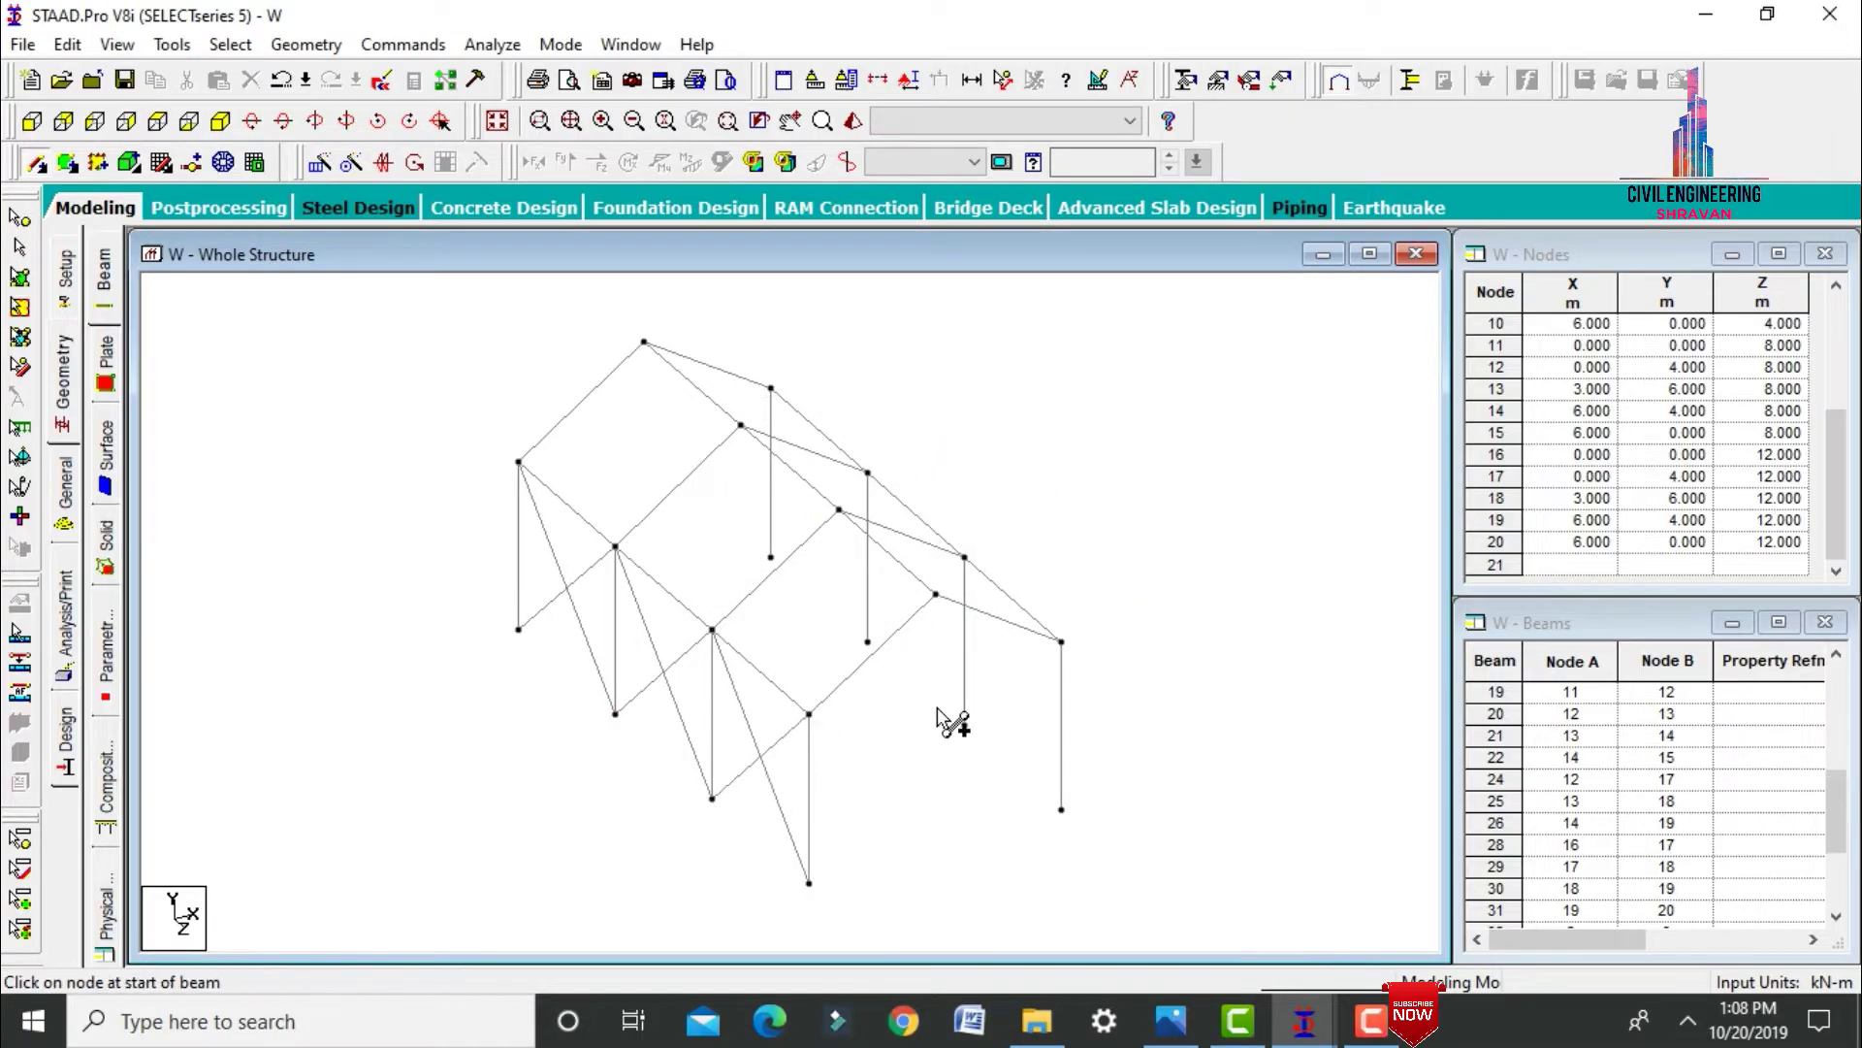
Rotate the model and draw the diagonal braces along the far long wall.
key("Right")
key("Right")
key("Right")
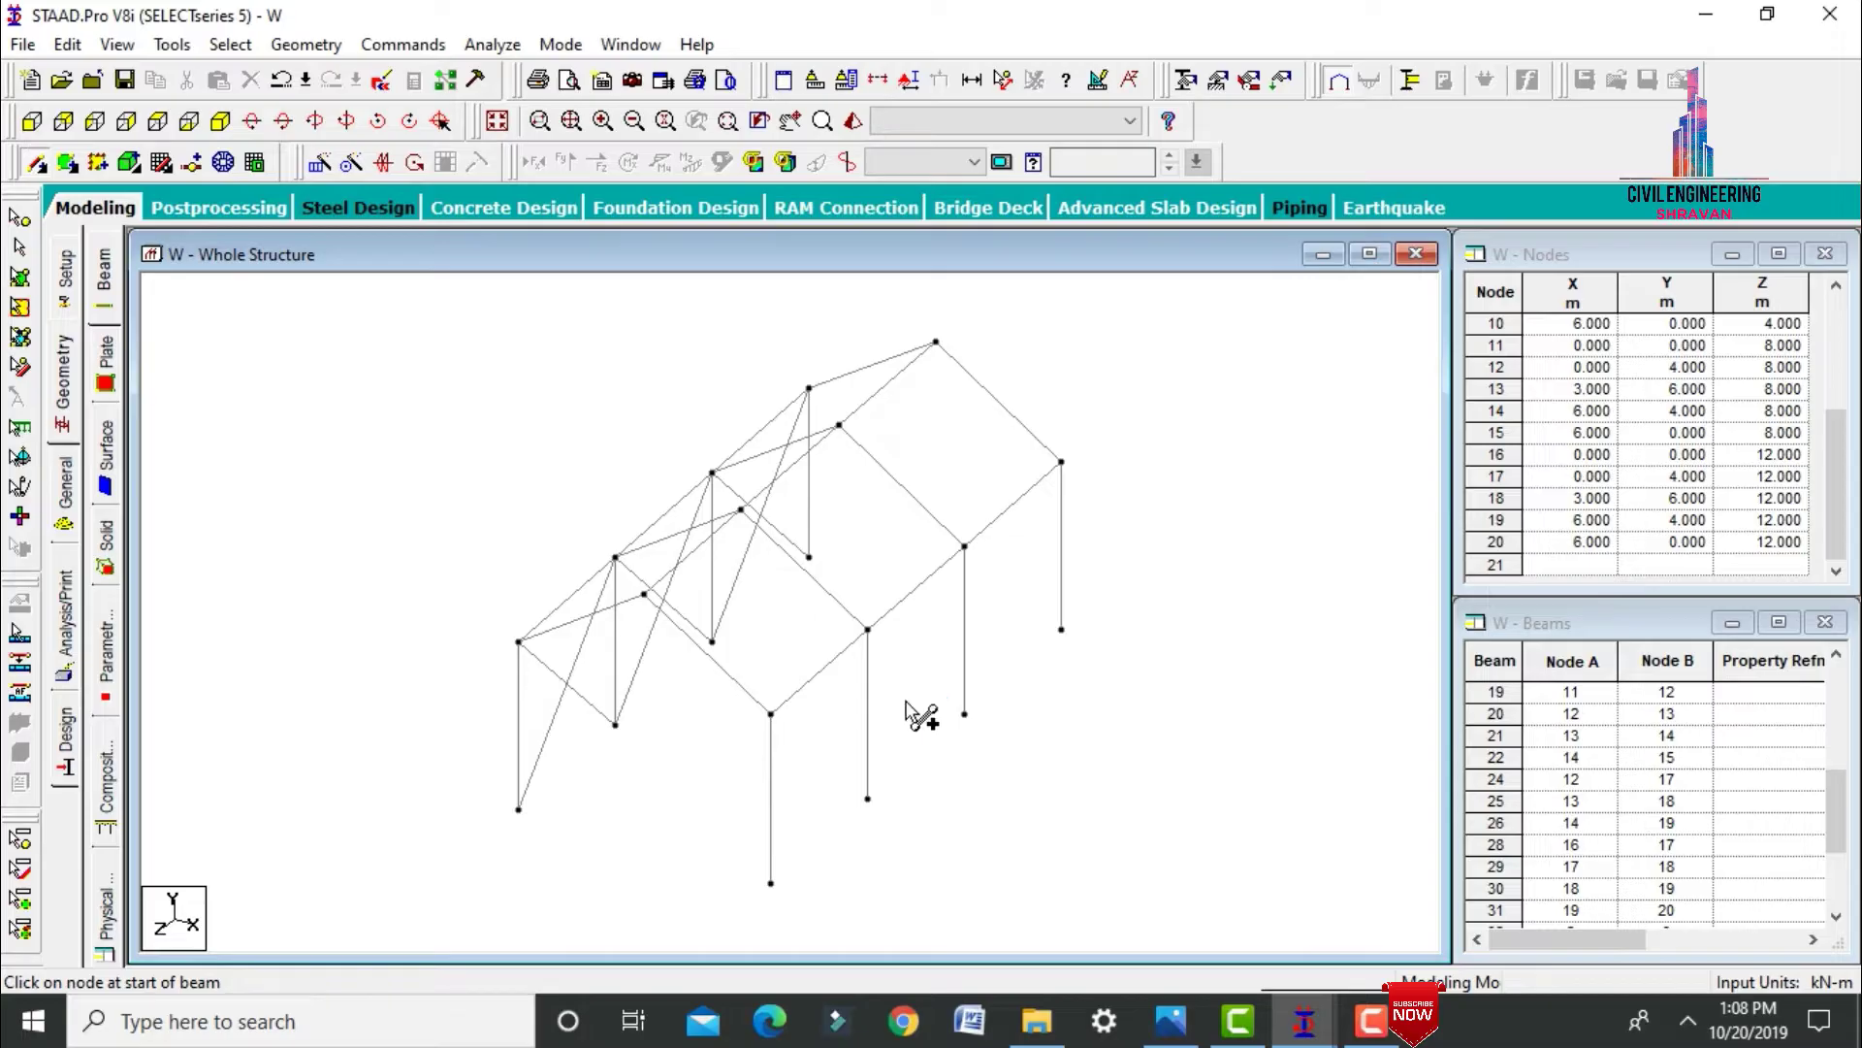
mouse_move(770, 715)
left_mouse_down()
mouse_move(878, 819)
mouse_move(867, 798)
left_mouse_up()
left_click_drag(867, 628, 770, 883)
mouse_move(964, 714)
left_mouse_down()
mouse_move(909, 697)
mouse_move(1061, 462)
left_mouse_up()
left_click(220, 122)
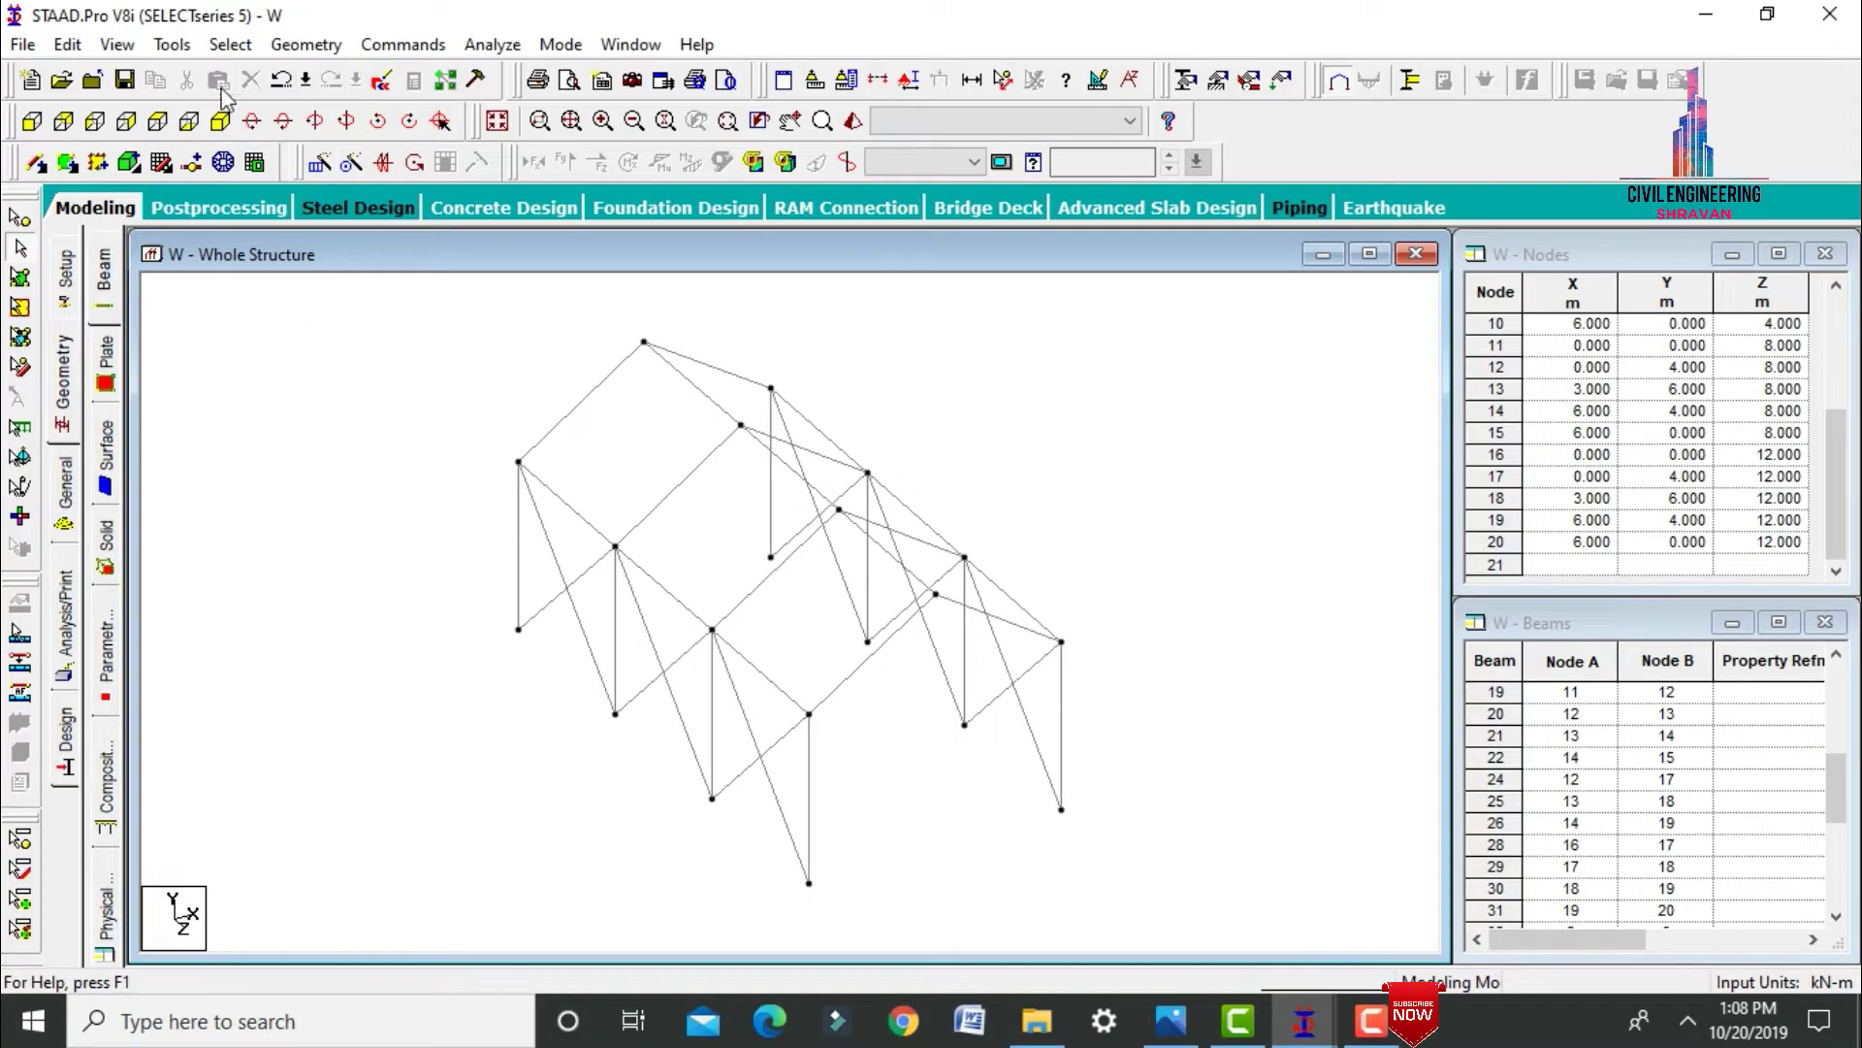
Select all eight roof rafters in plan view.
left_click(157, 123)
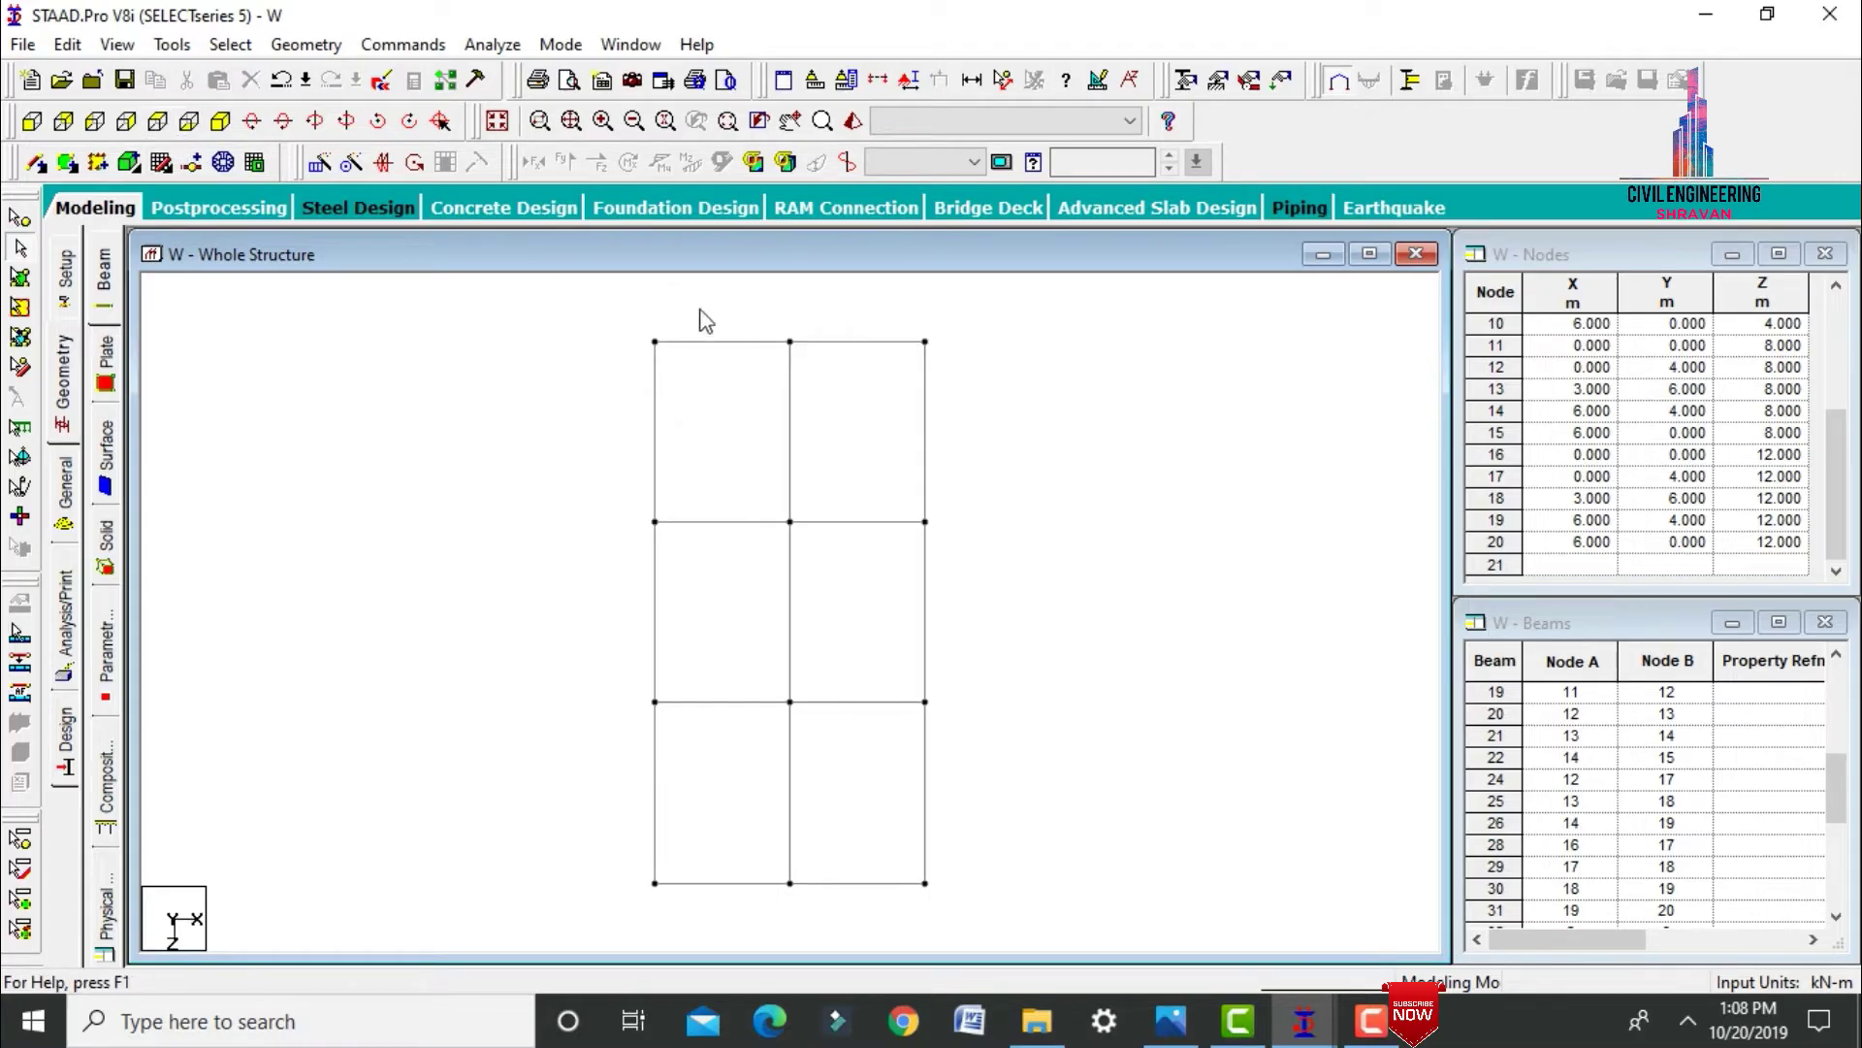
left_click(695, 343)
left_click(842, 345, "ctrl")
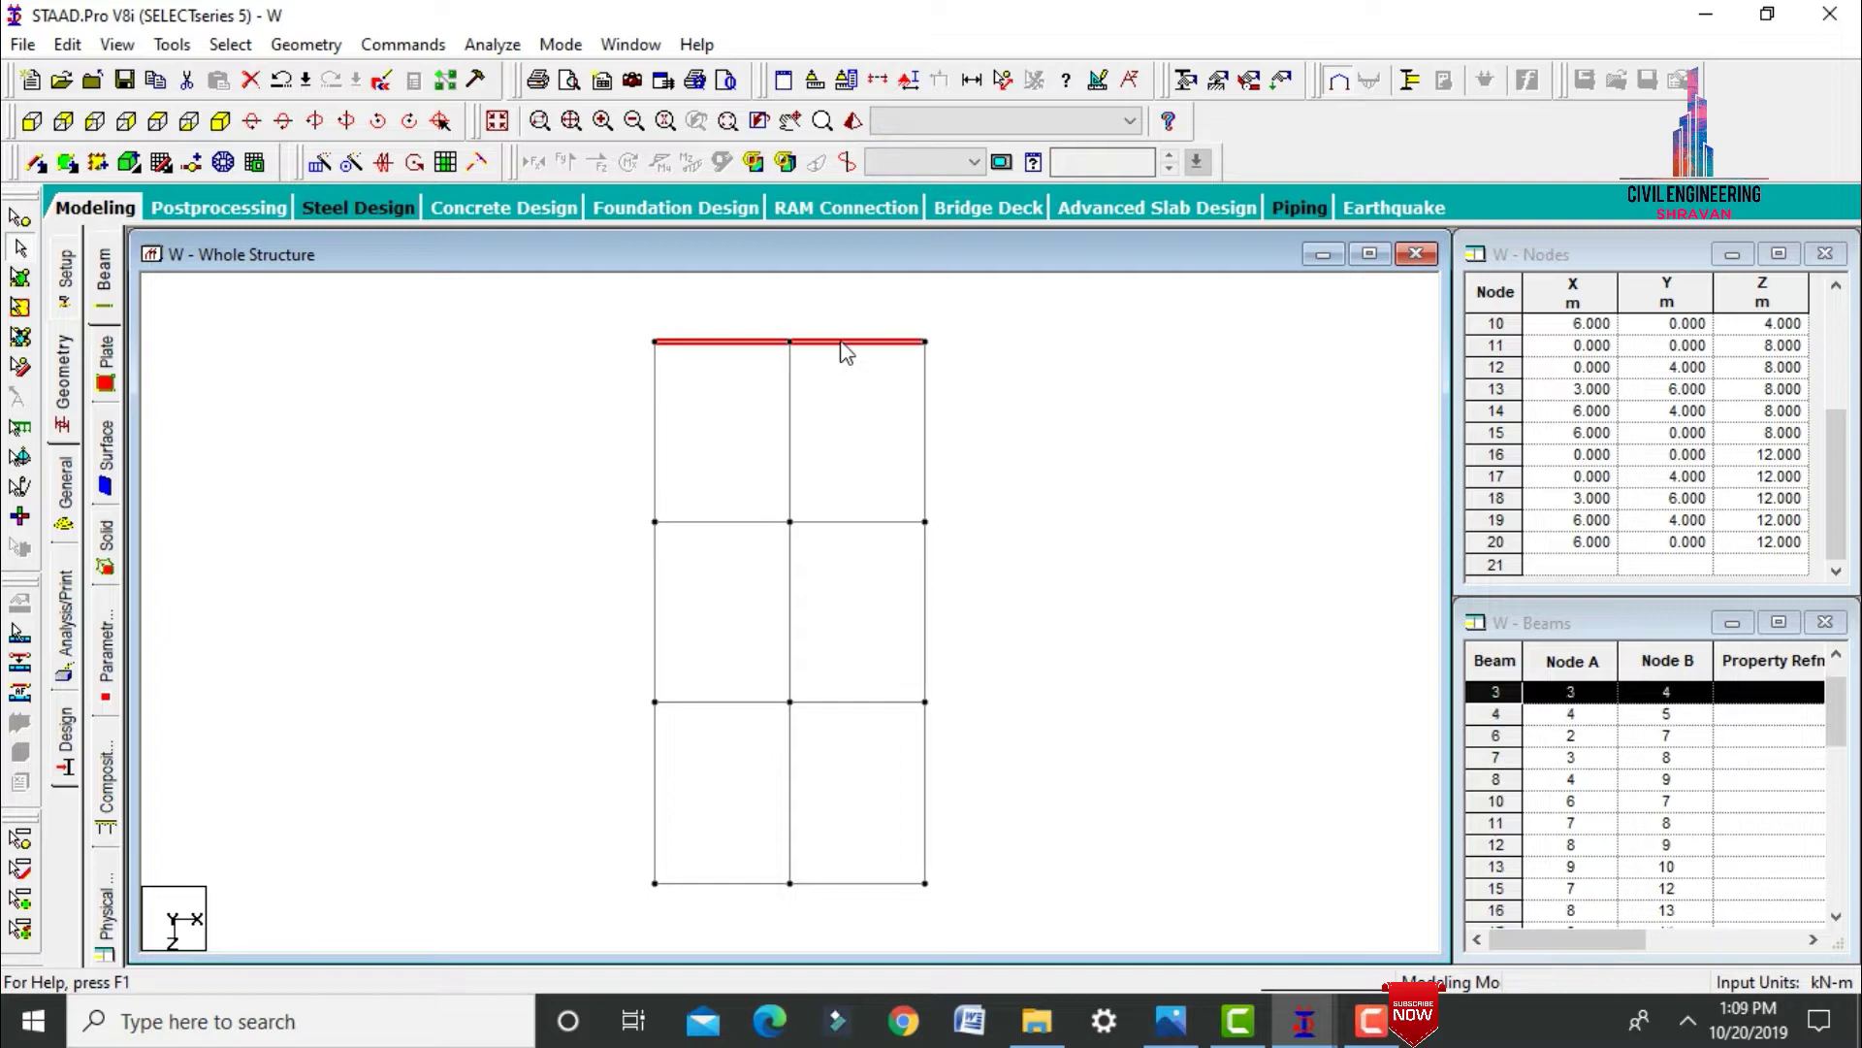
left_click(815, 524, "ctrl")
left_click(729, 524, "ctrl")
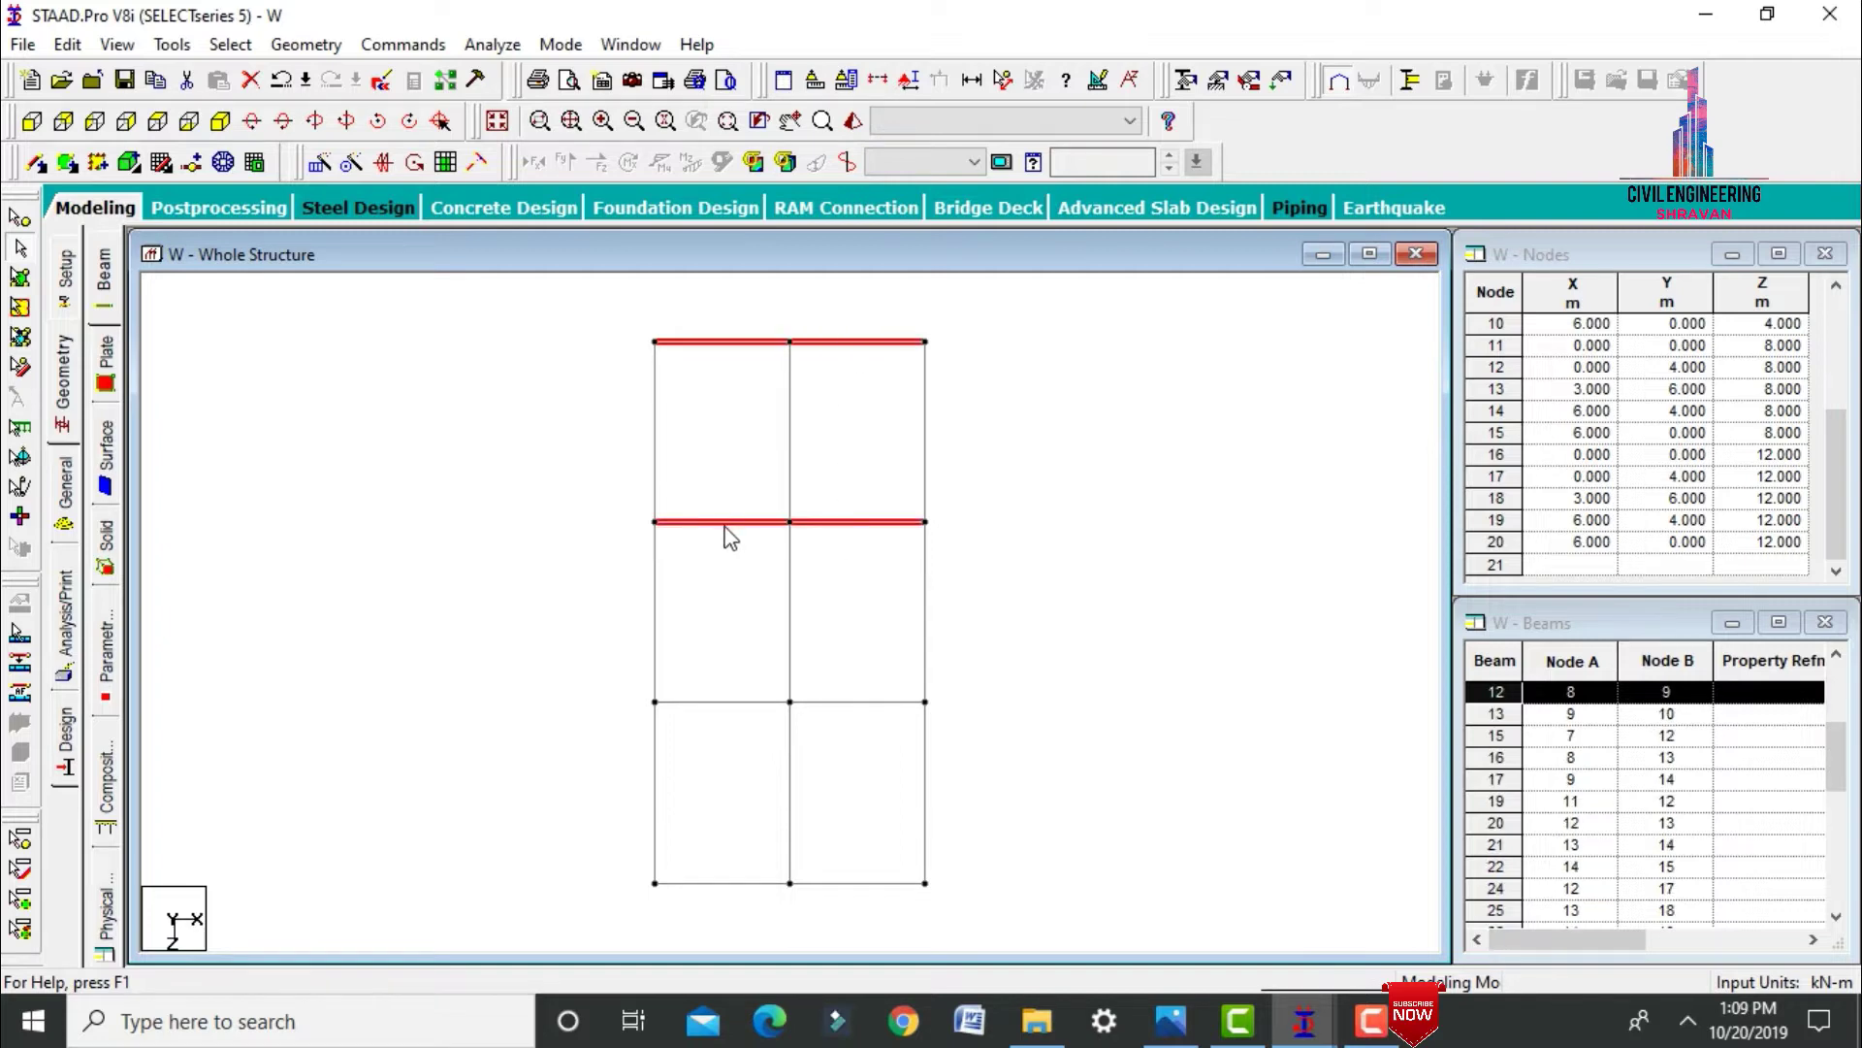
left_click(713, 703, "ctrl")
left_click(854, 702, "ctrl")
left_click(858, 884, "ctrl")
left_click(718, 883, "ctrl")
Insert 3 evenly spaced nodes on each selected rafter, then view the model isometrically.
right_click(714, 886)
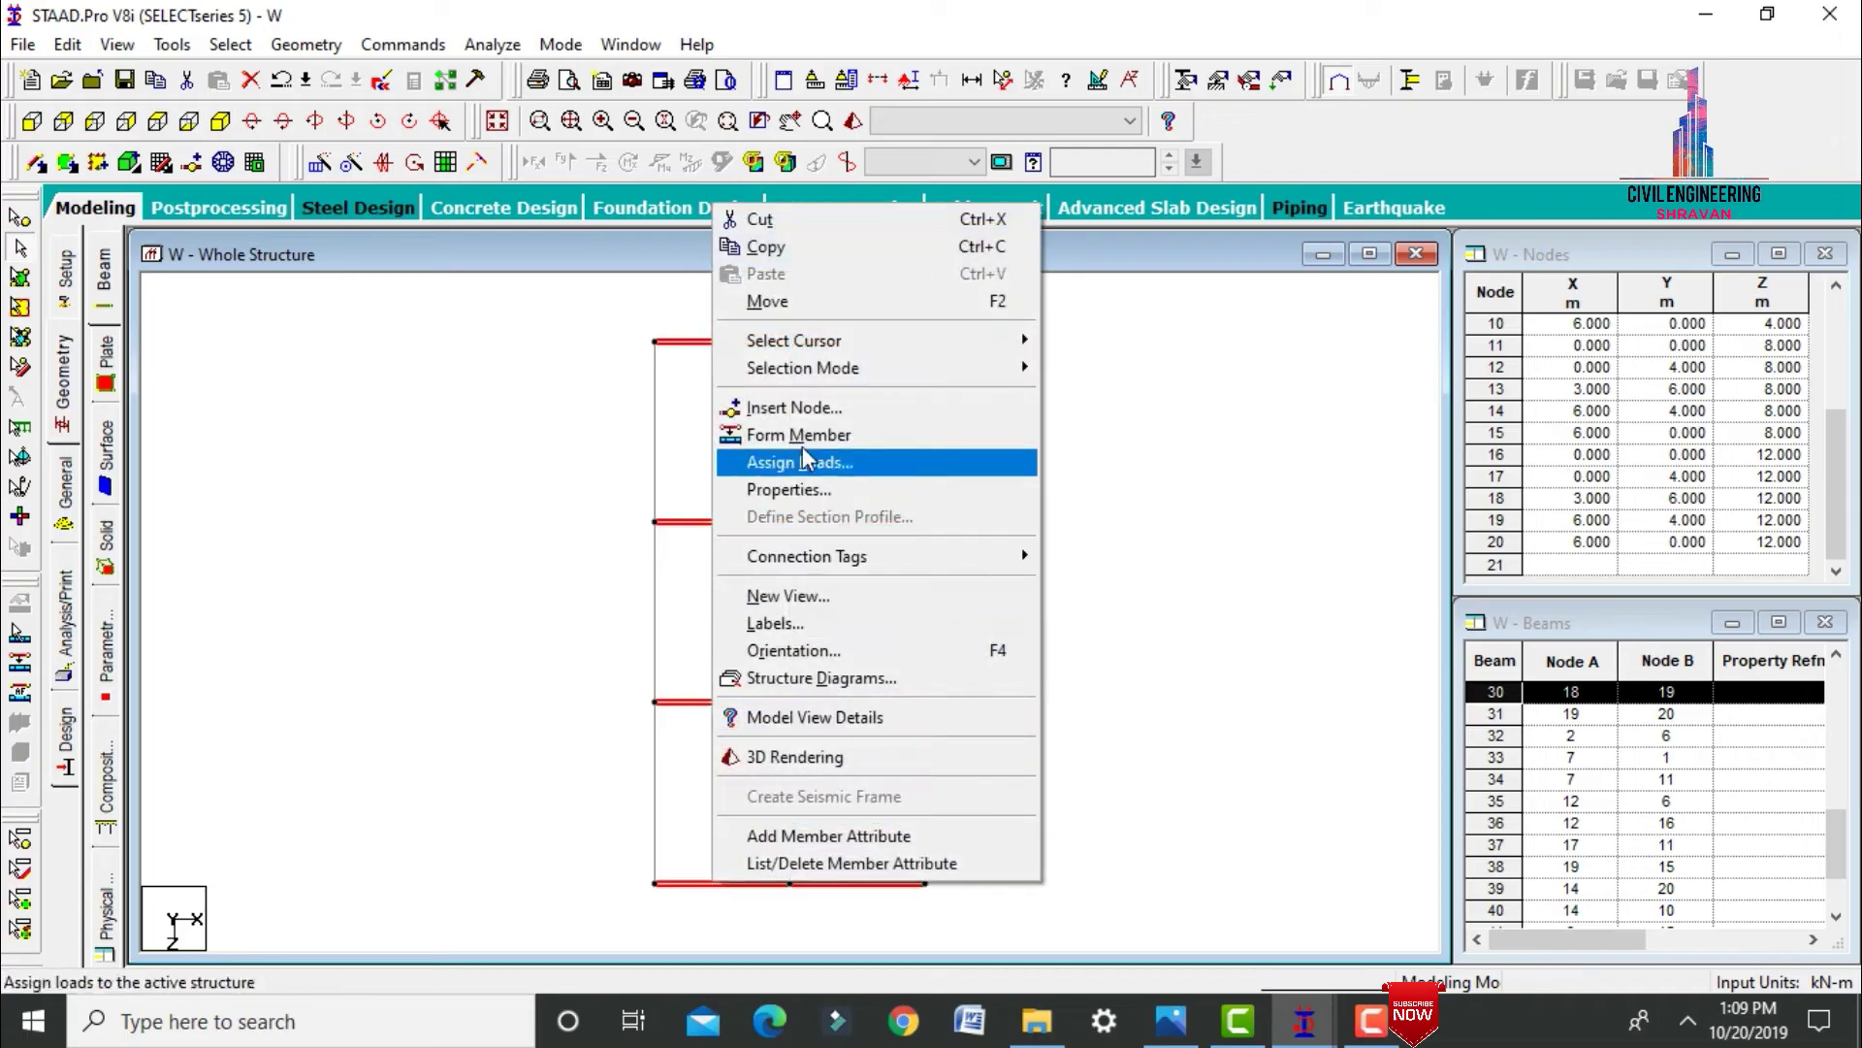
left_click(771, 405)
left_click(770, 580)
double_click(864, 613)
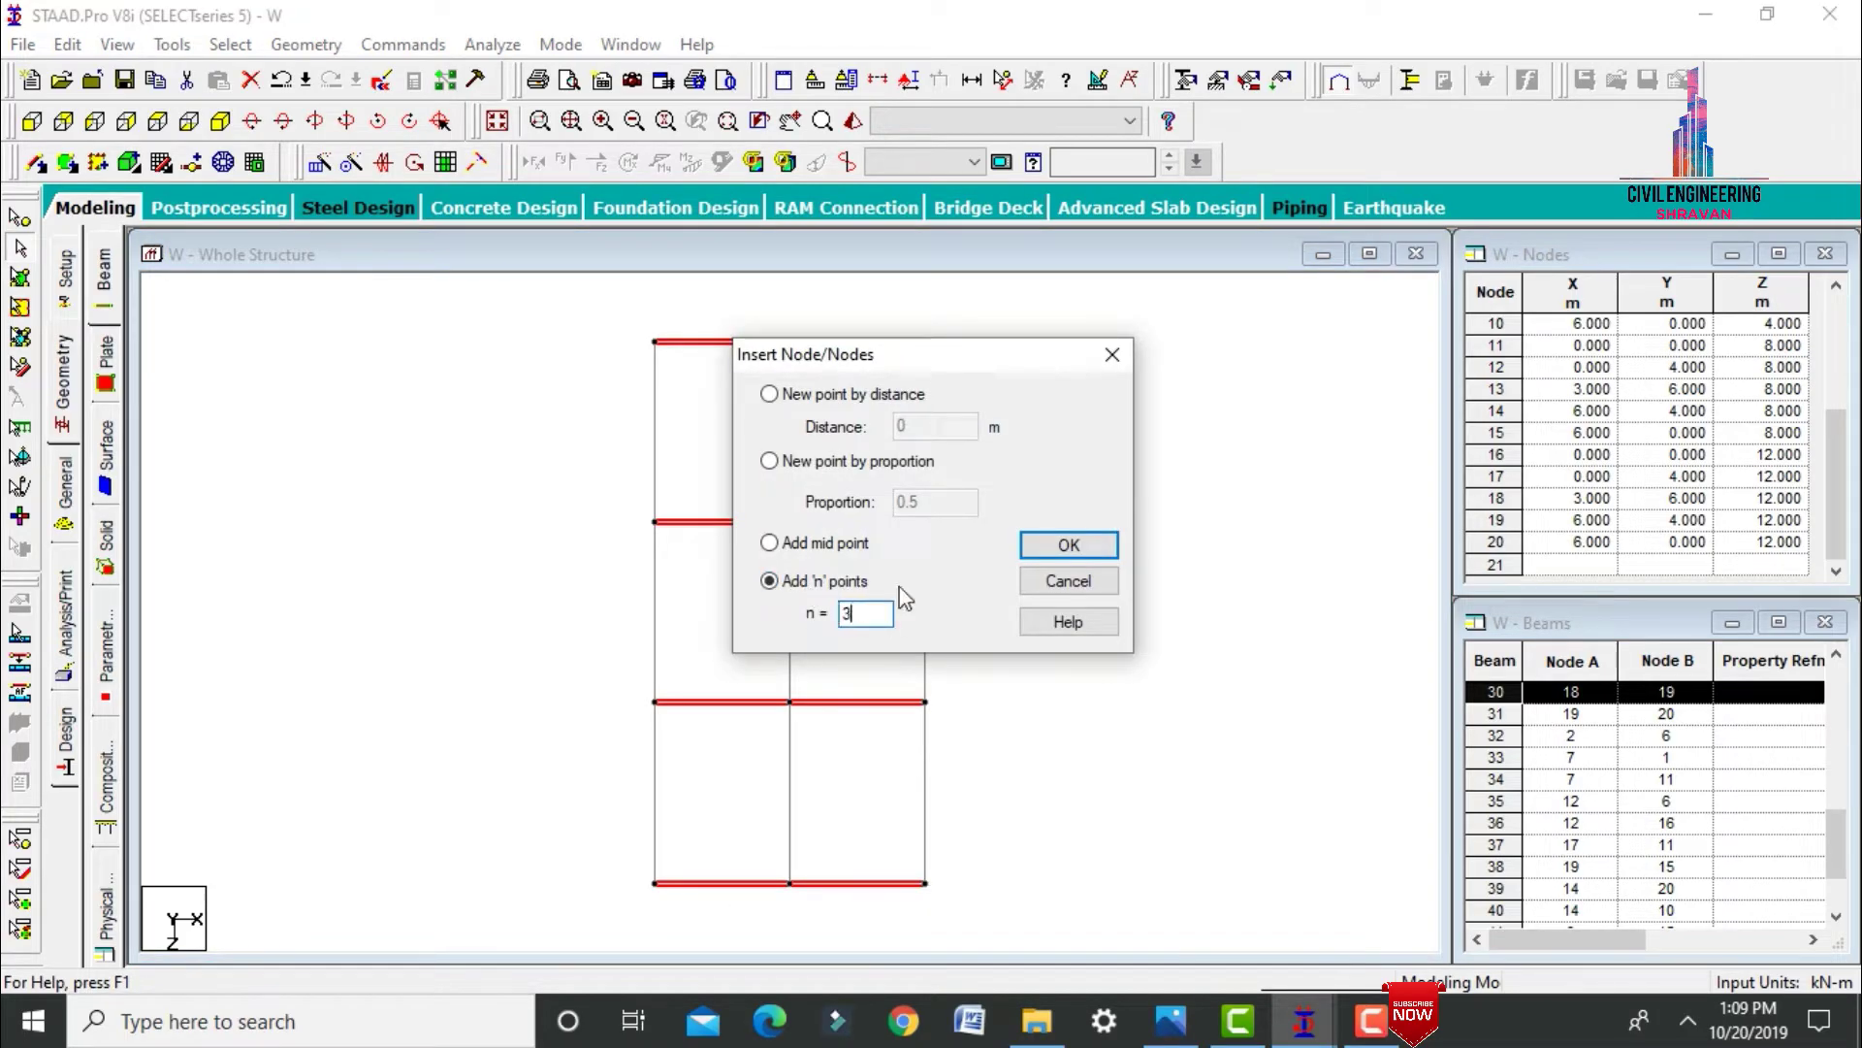
left_click(1034, 547)
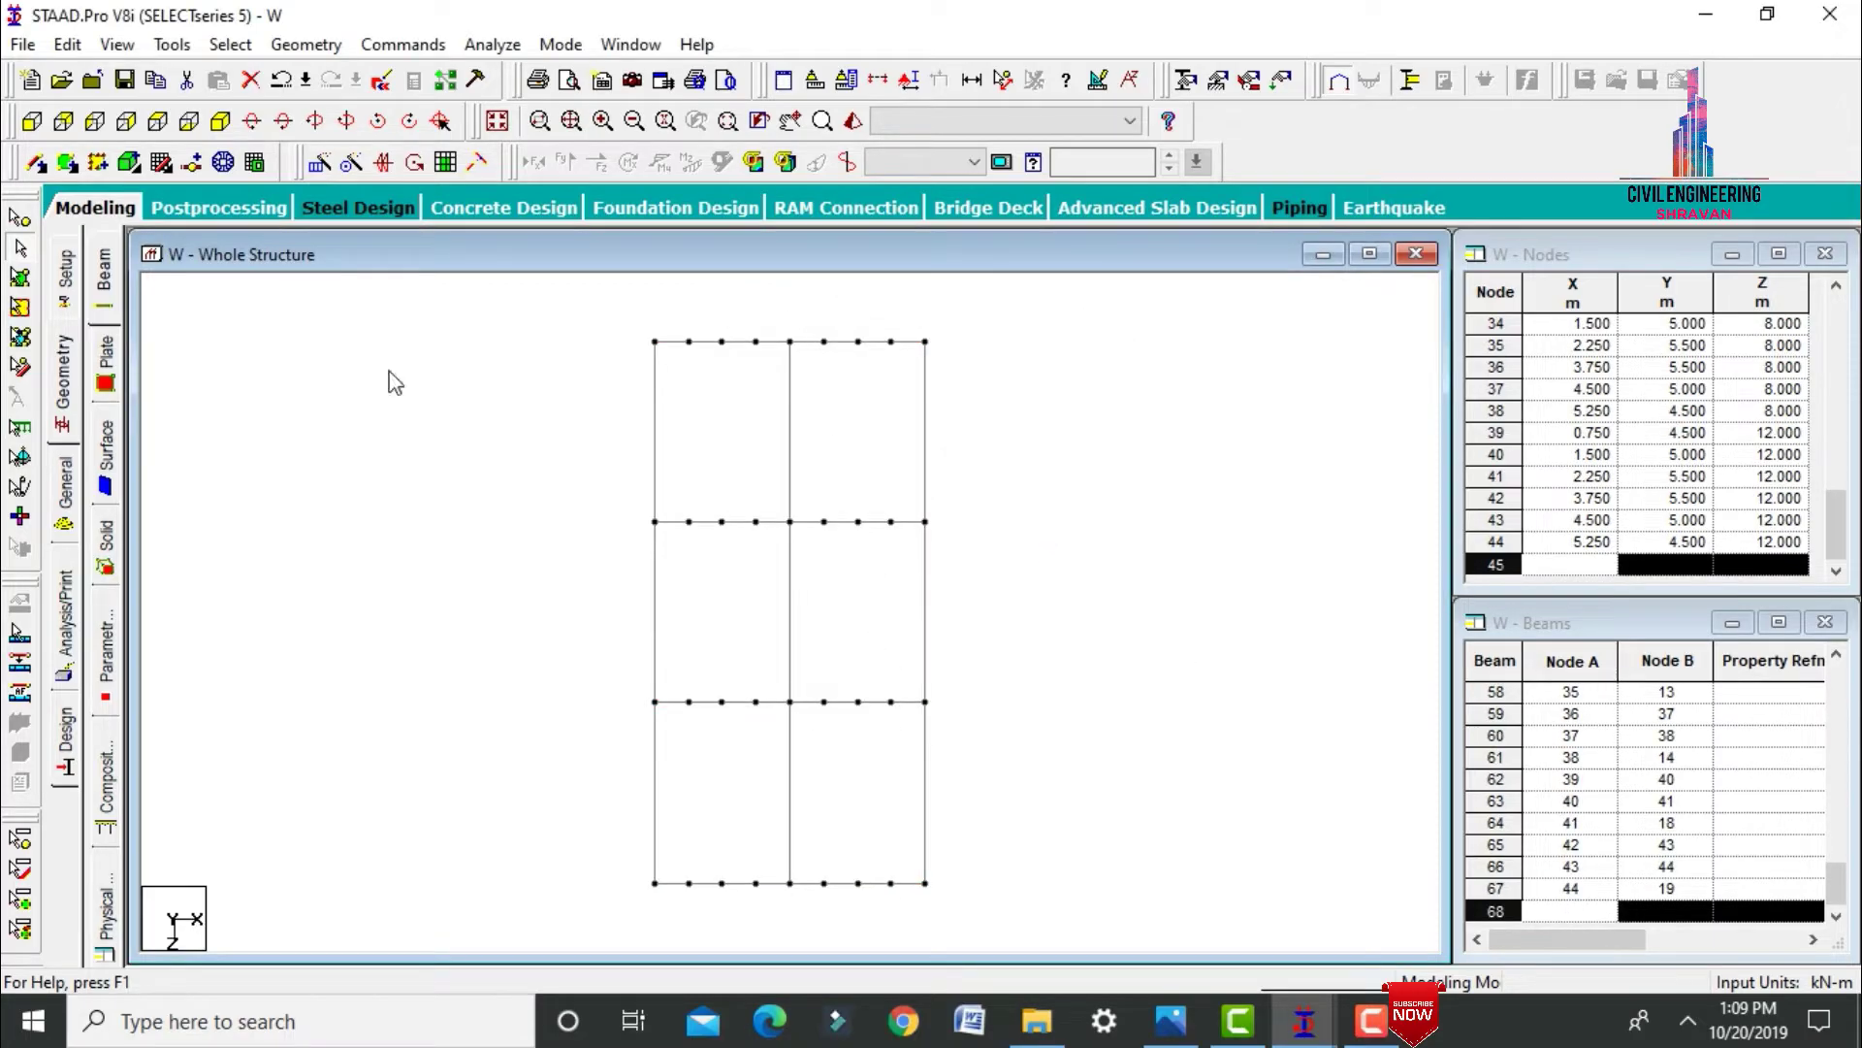
left_click(220, 122)
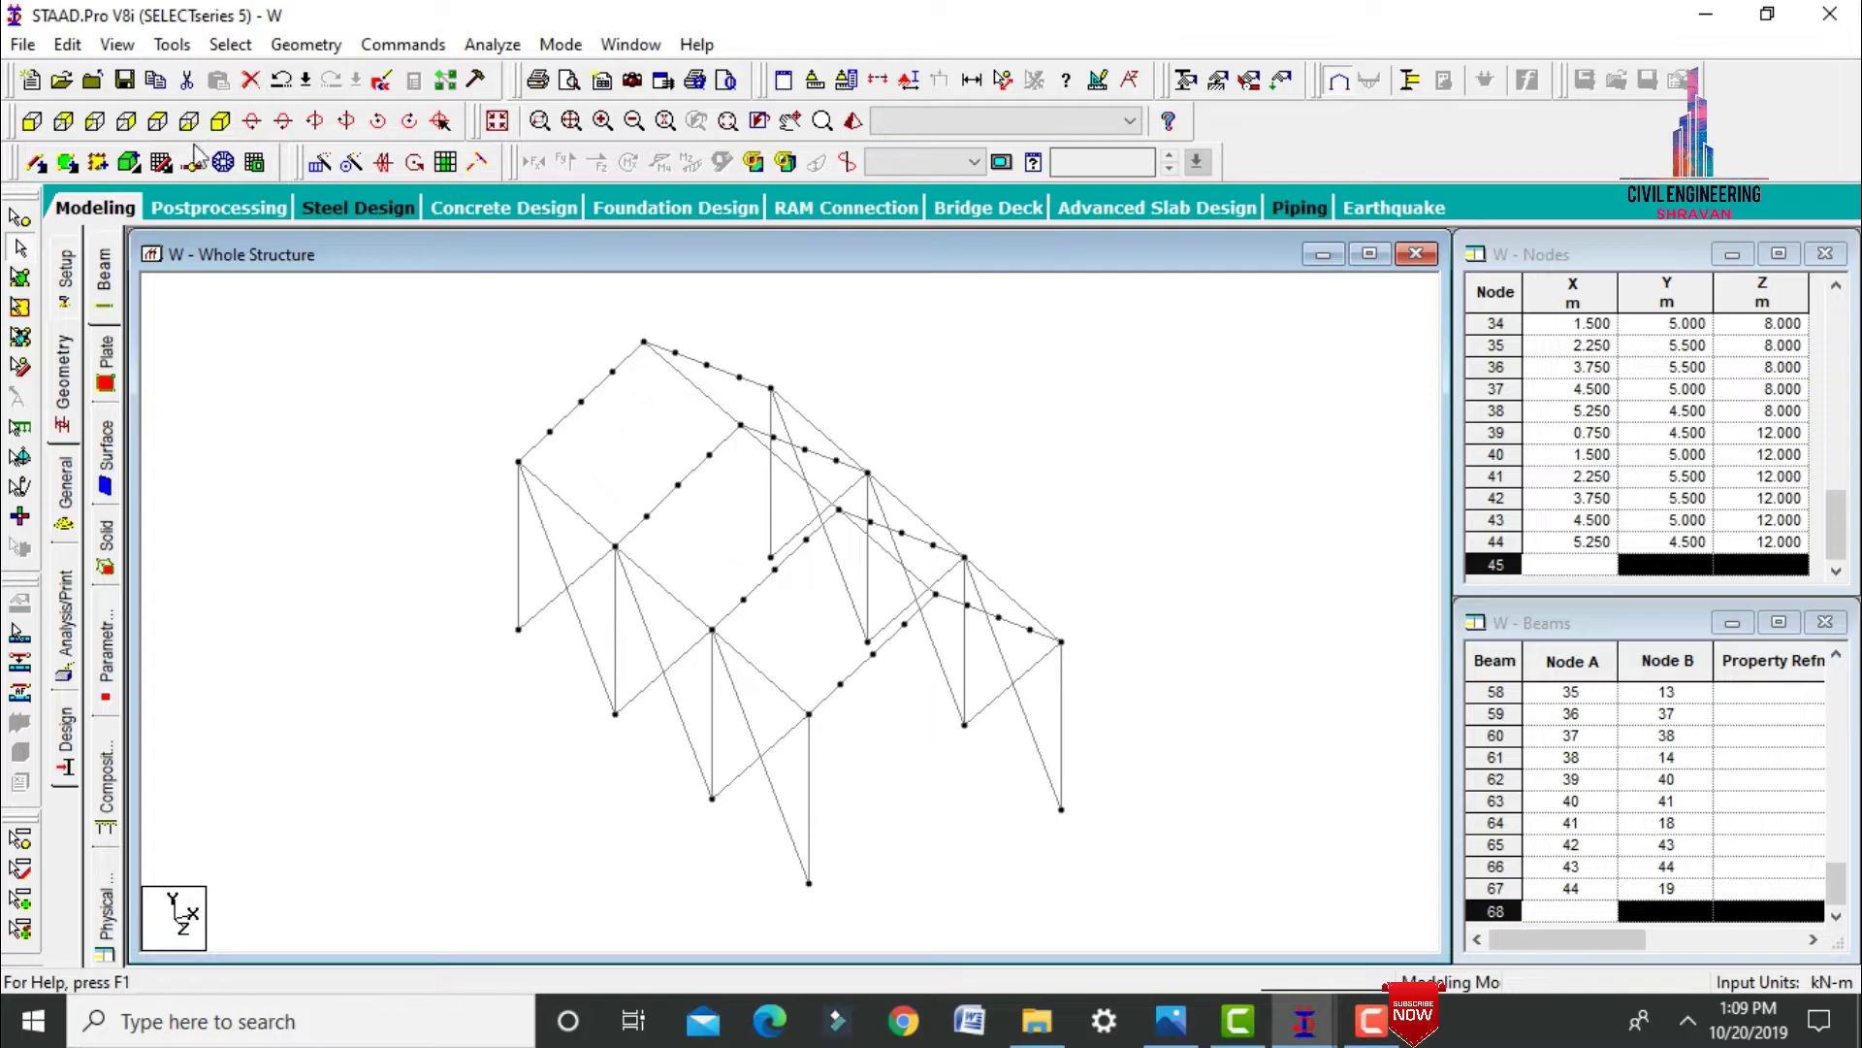
Box-select the intermediate rafter nodes in both bays and connect them with beams along the Y axis.
left_click(158, 120)
left_click(65, 165)
left_click_drag(803, 320, 910, 910)
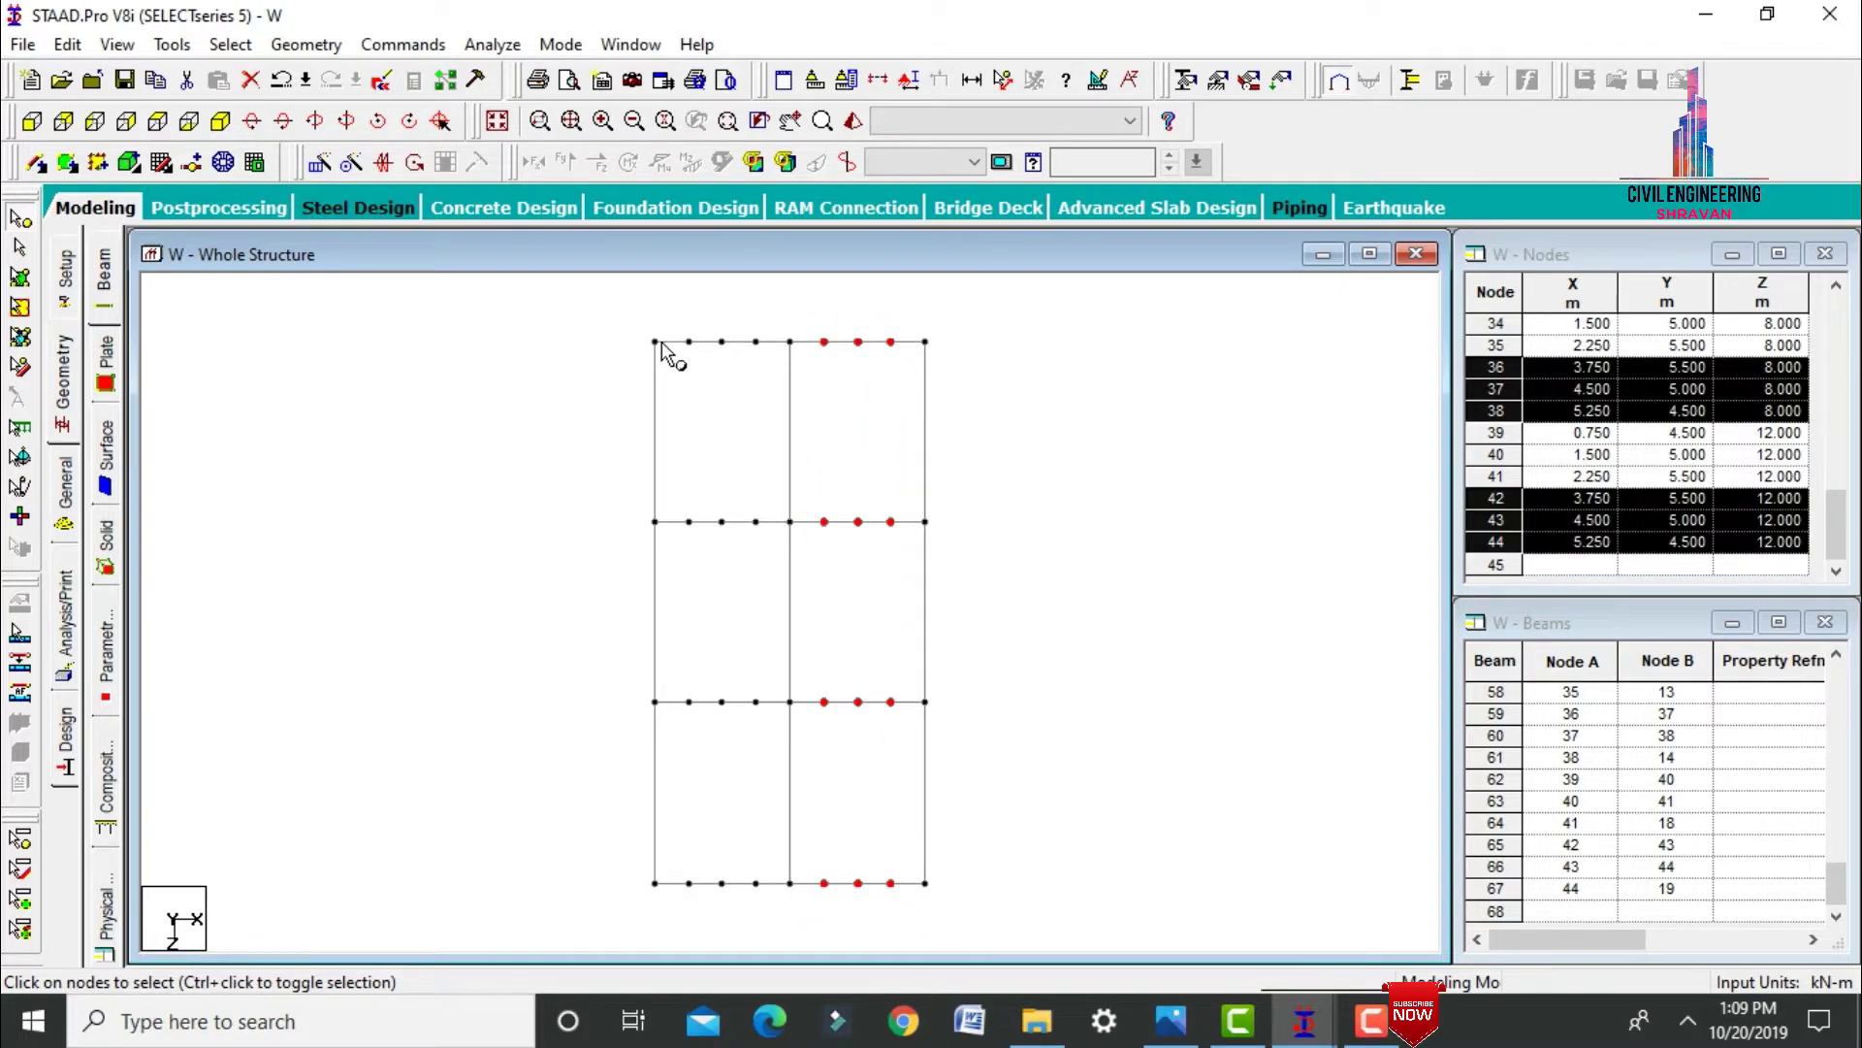
left_click_drag(669, 316, 769, 922)
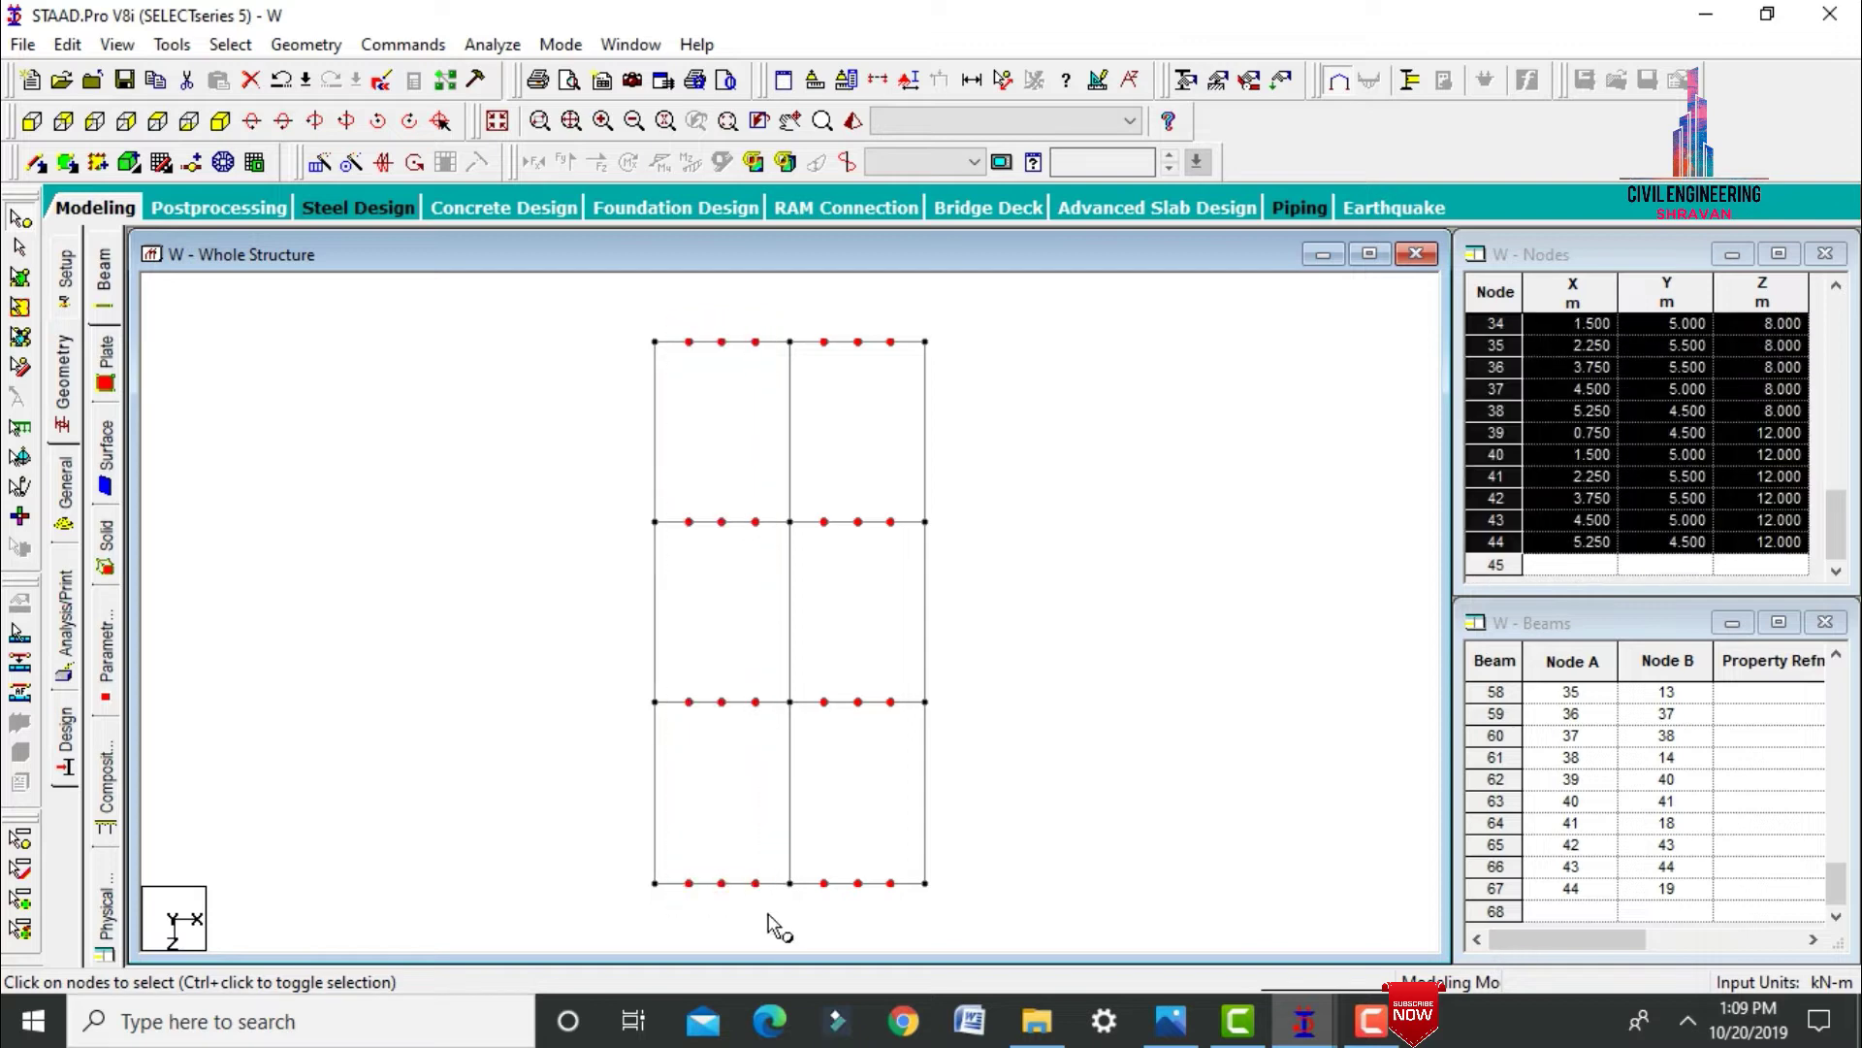
left_click(222, 122)
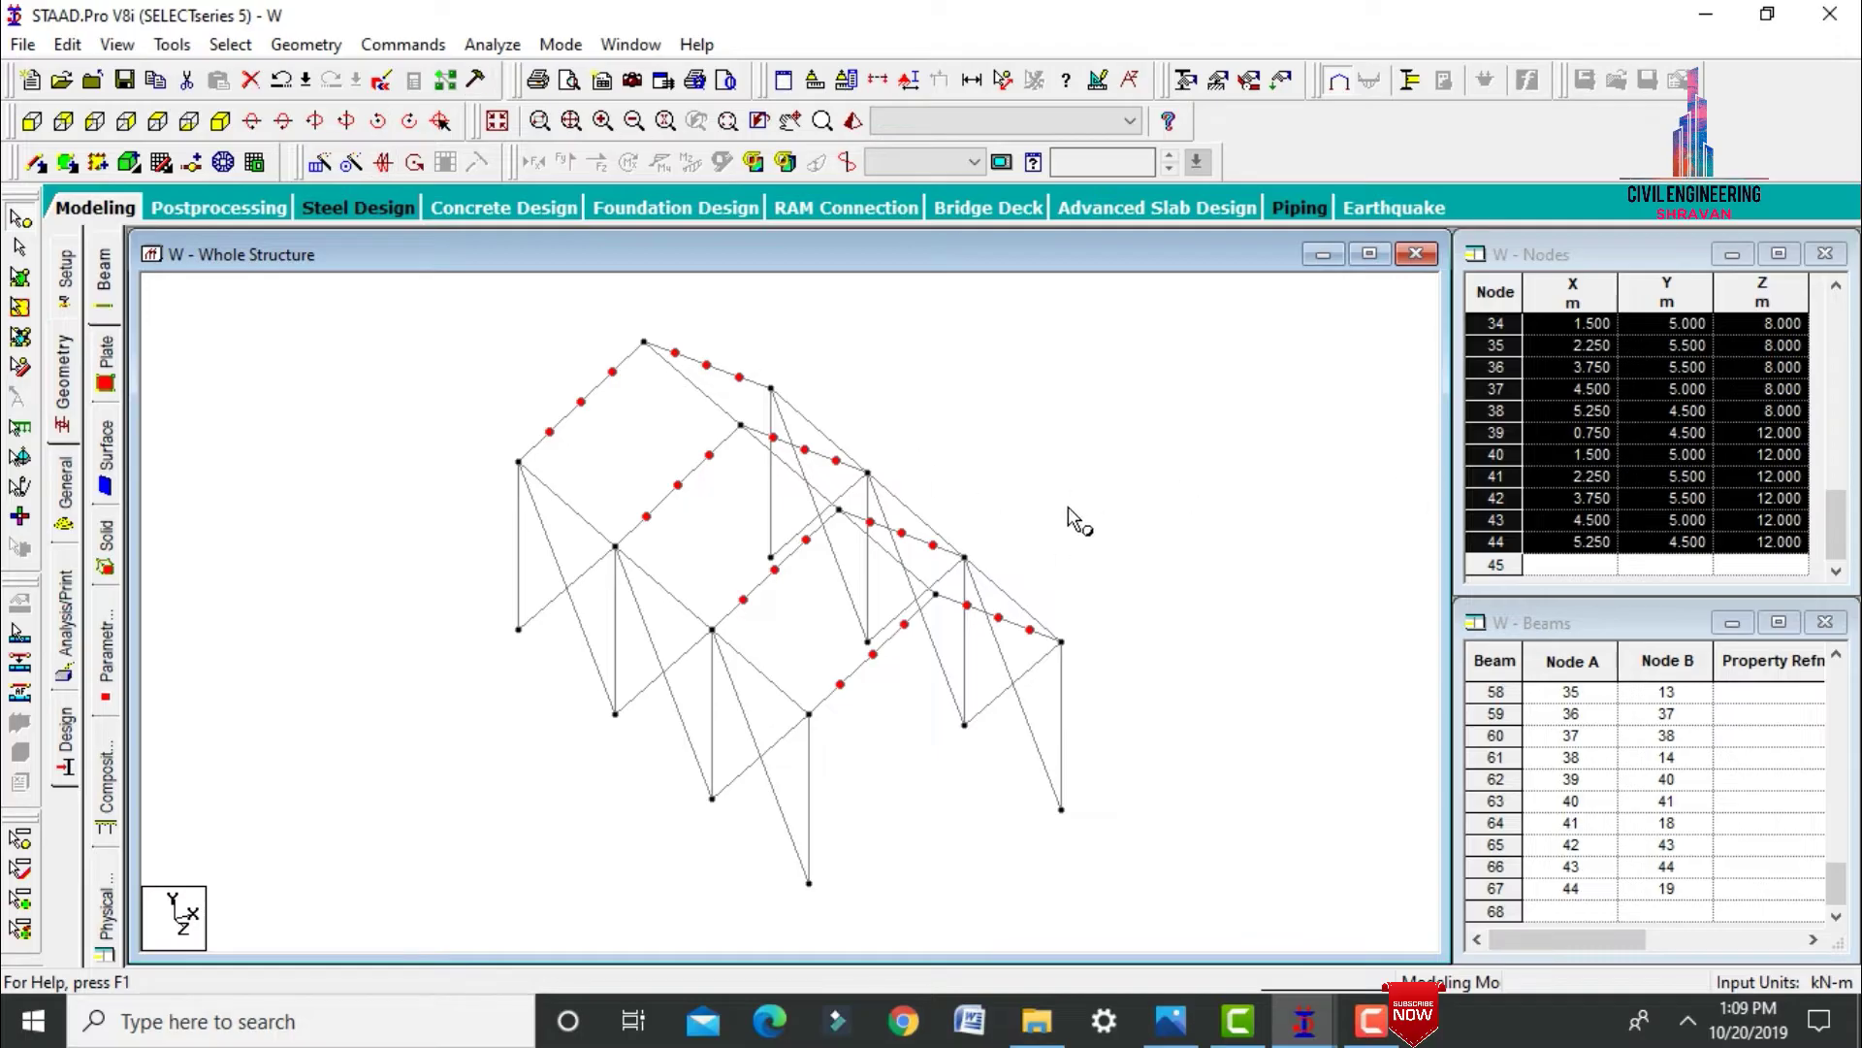
left_click(306, 46)
mouse_move(364, 305)
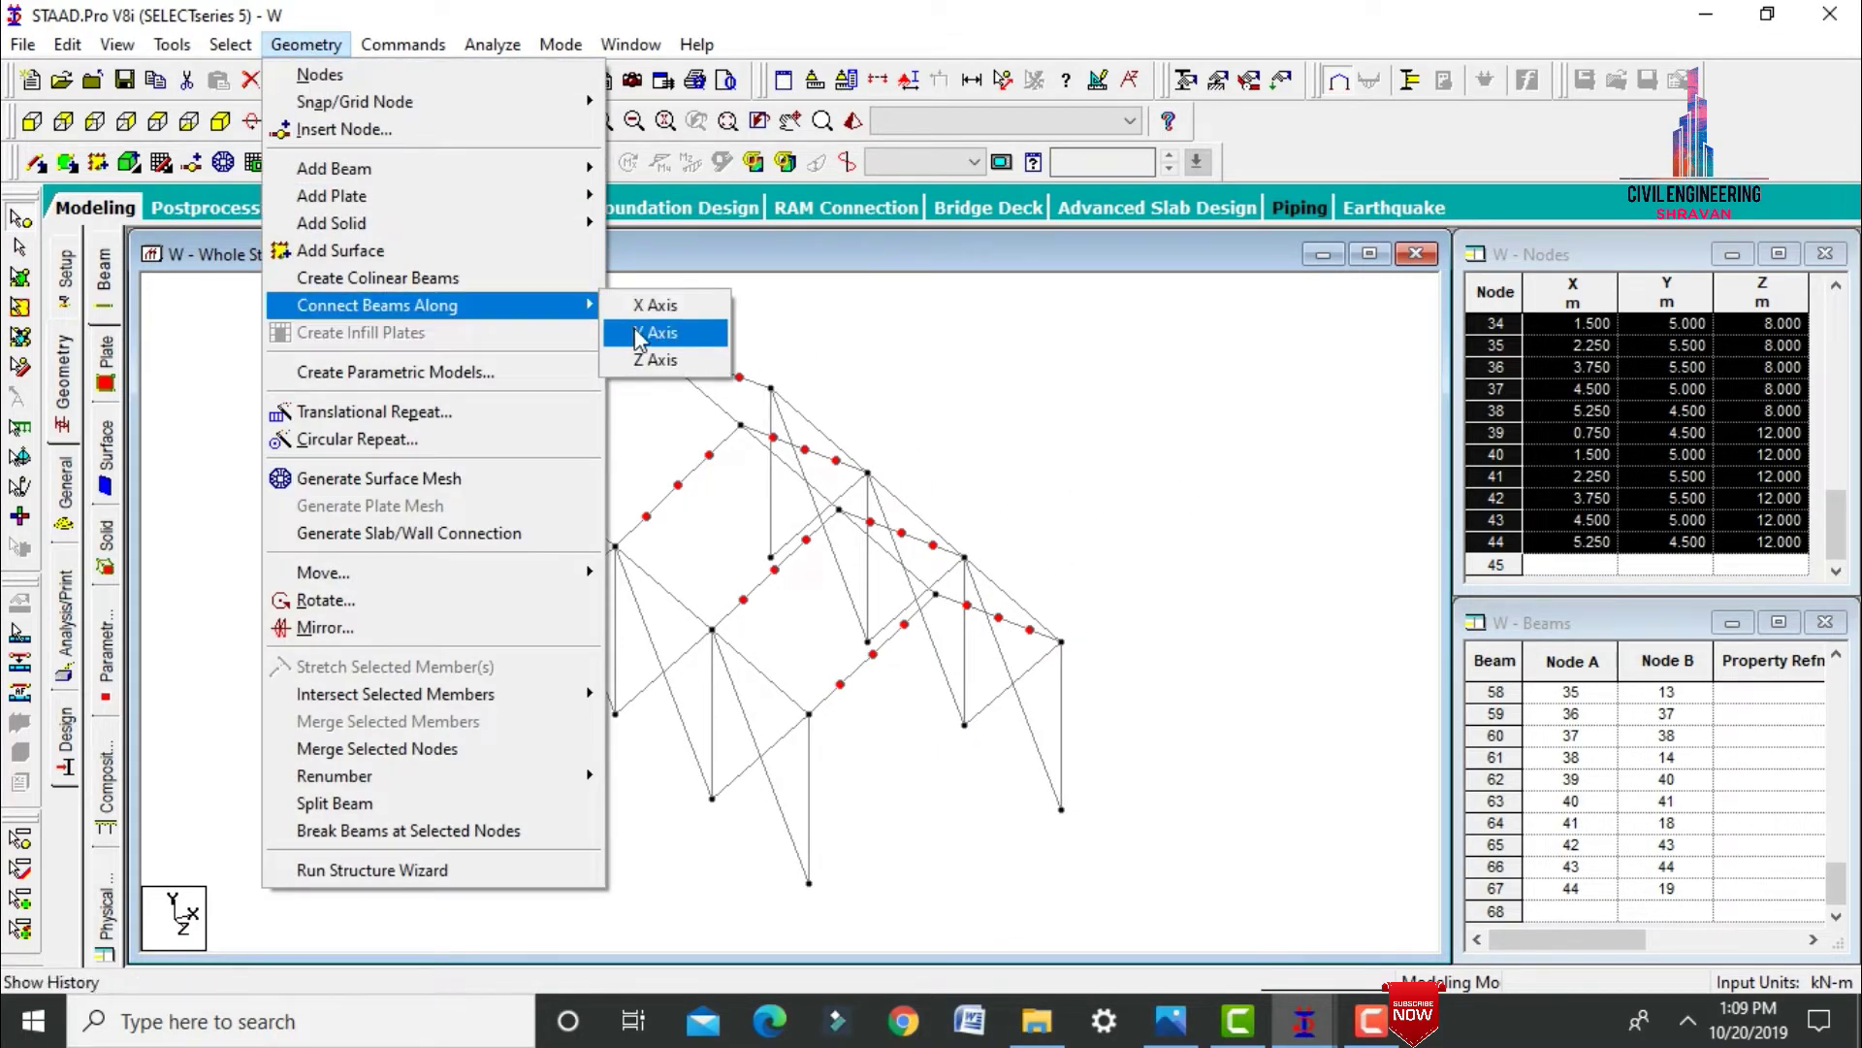
left_click(639, 333)
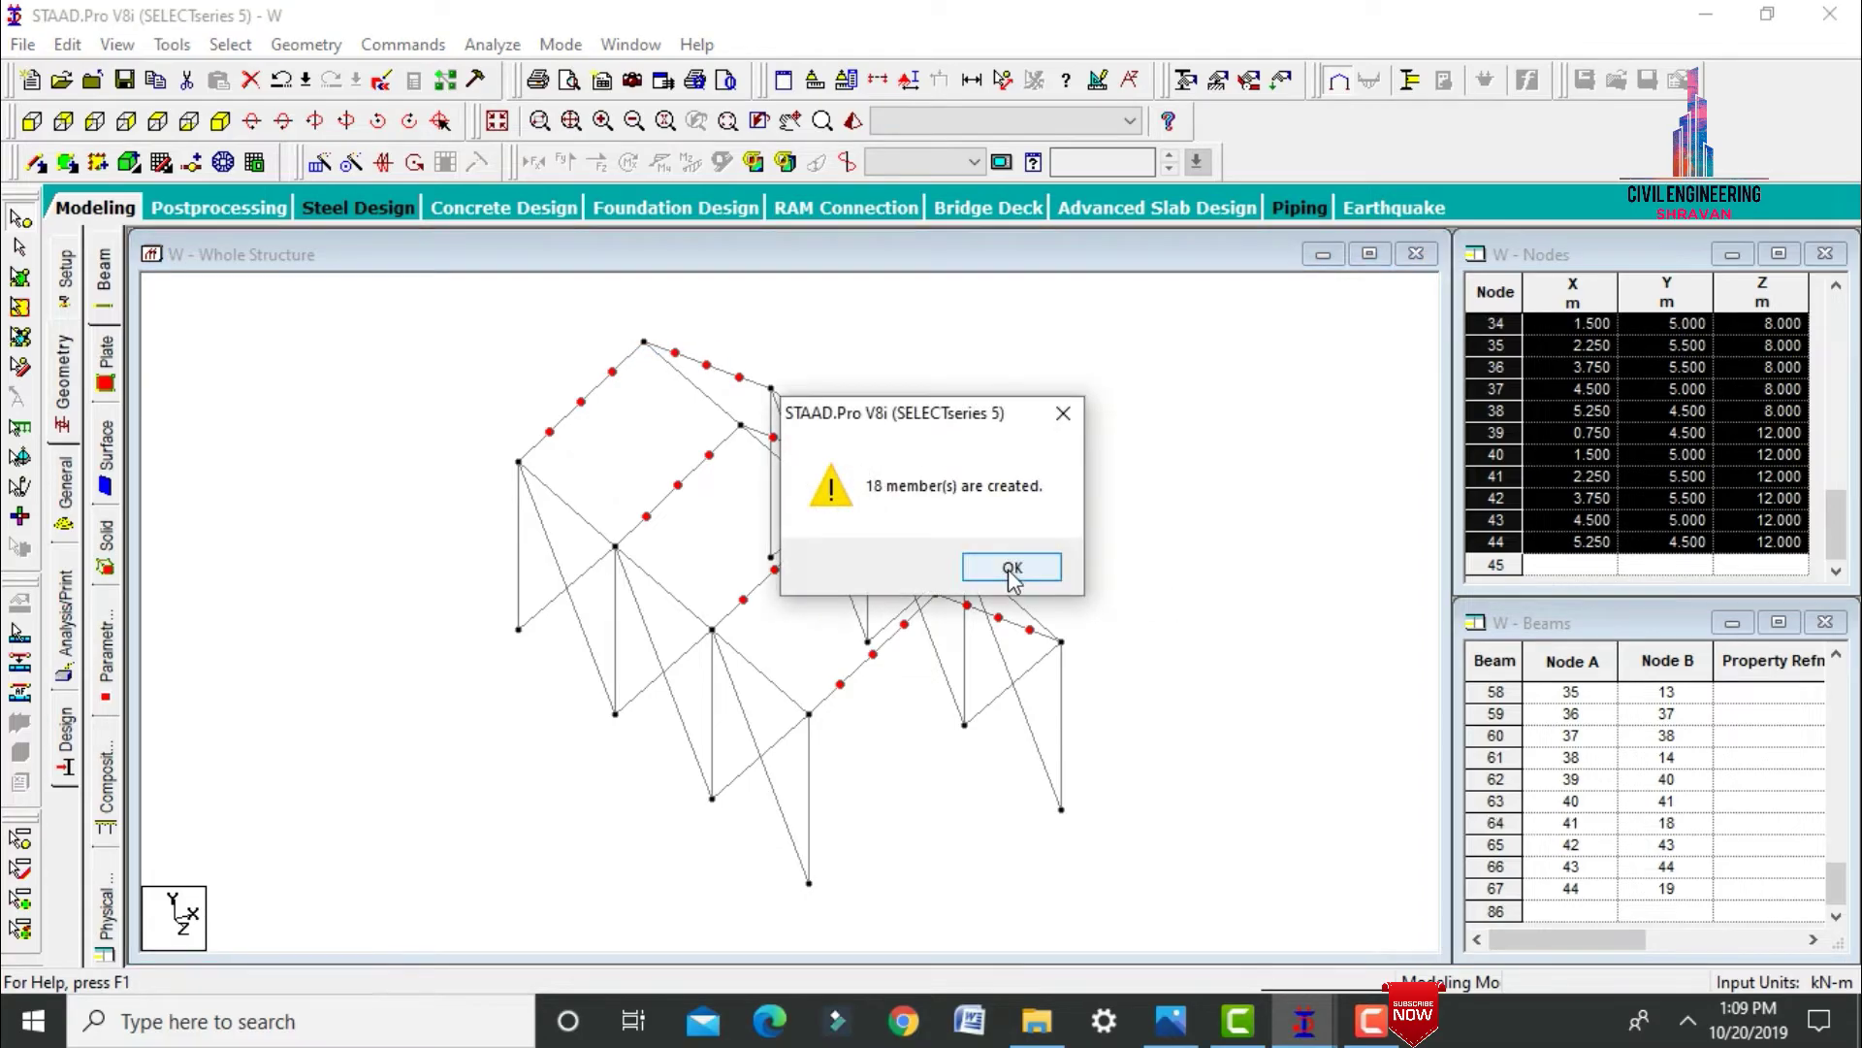
Dismiss the members-created message and inspect the shed in a rotated 3D rendering.
left_click(1012, 568)
left_click(1102, 556)
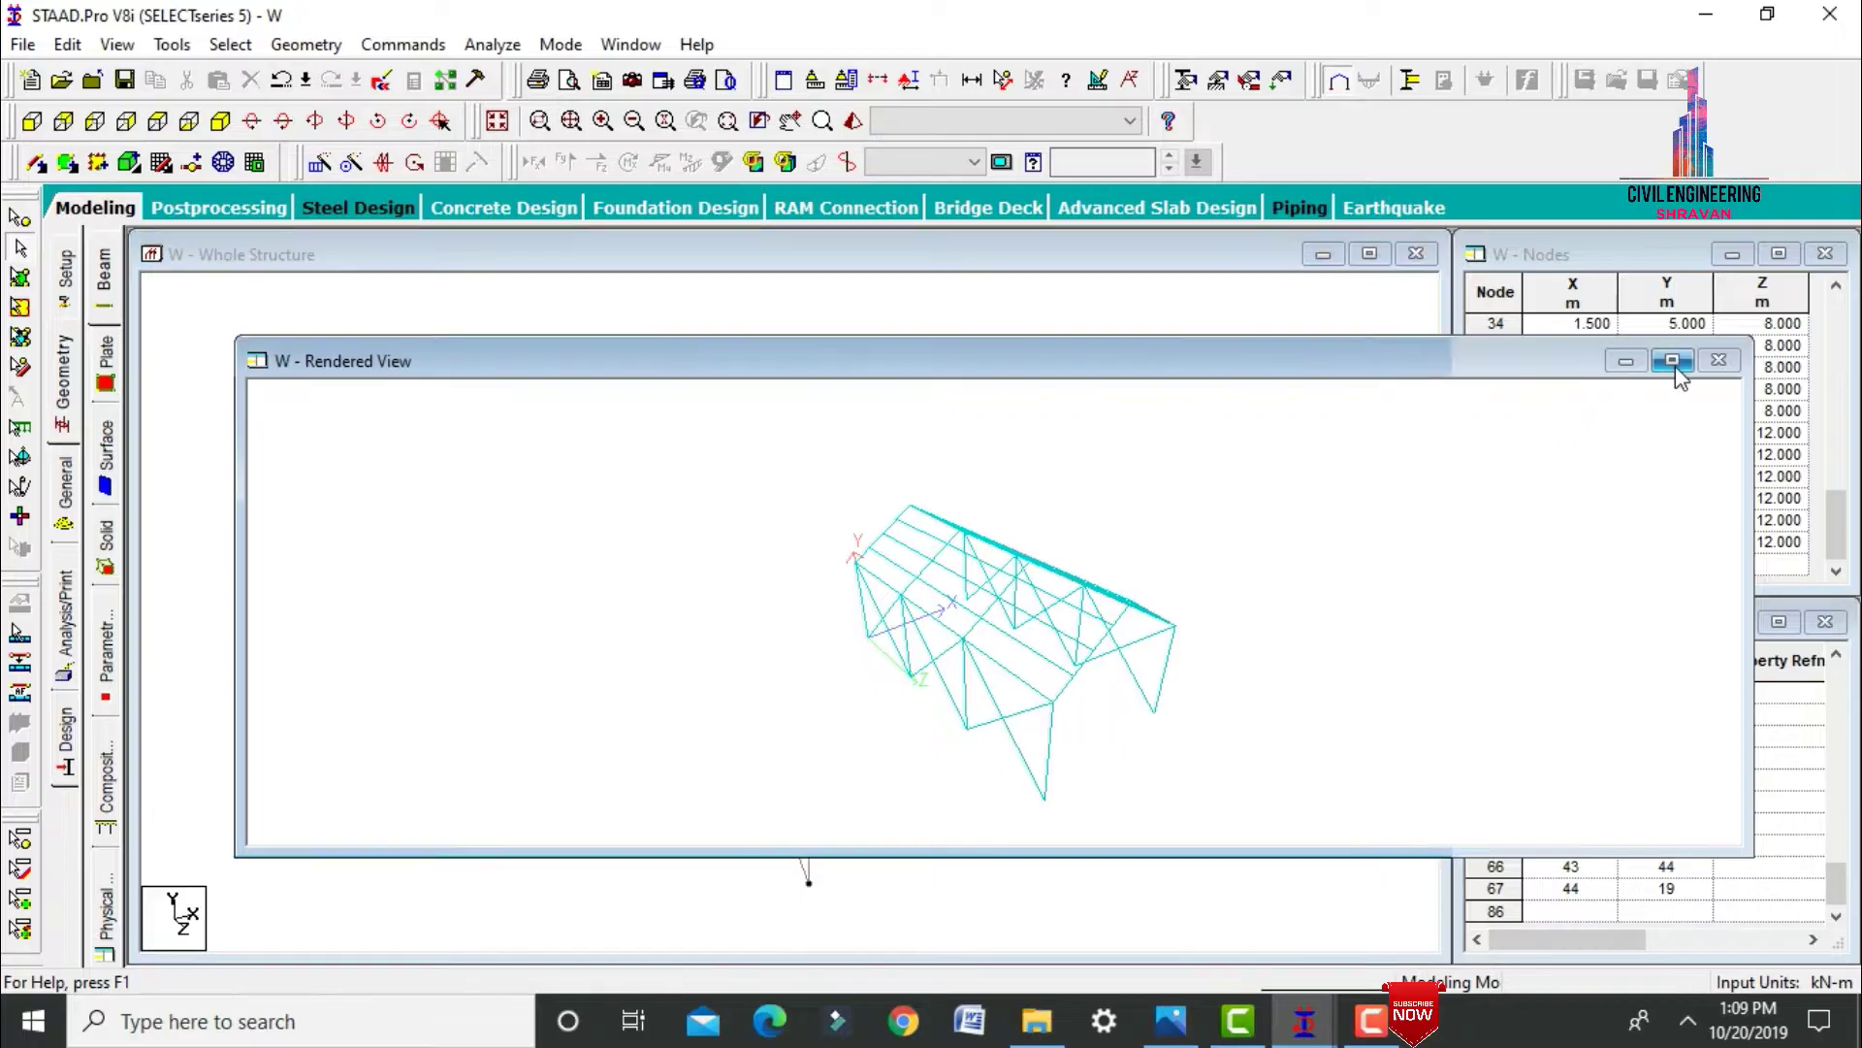
left_click(1671, 365)
left_click_drag(1276, 598, 1381, 539)
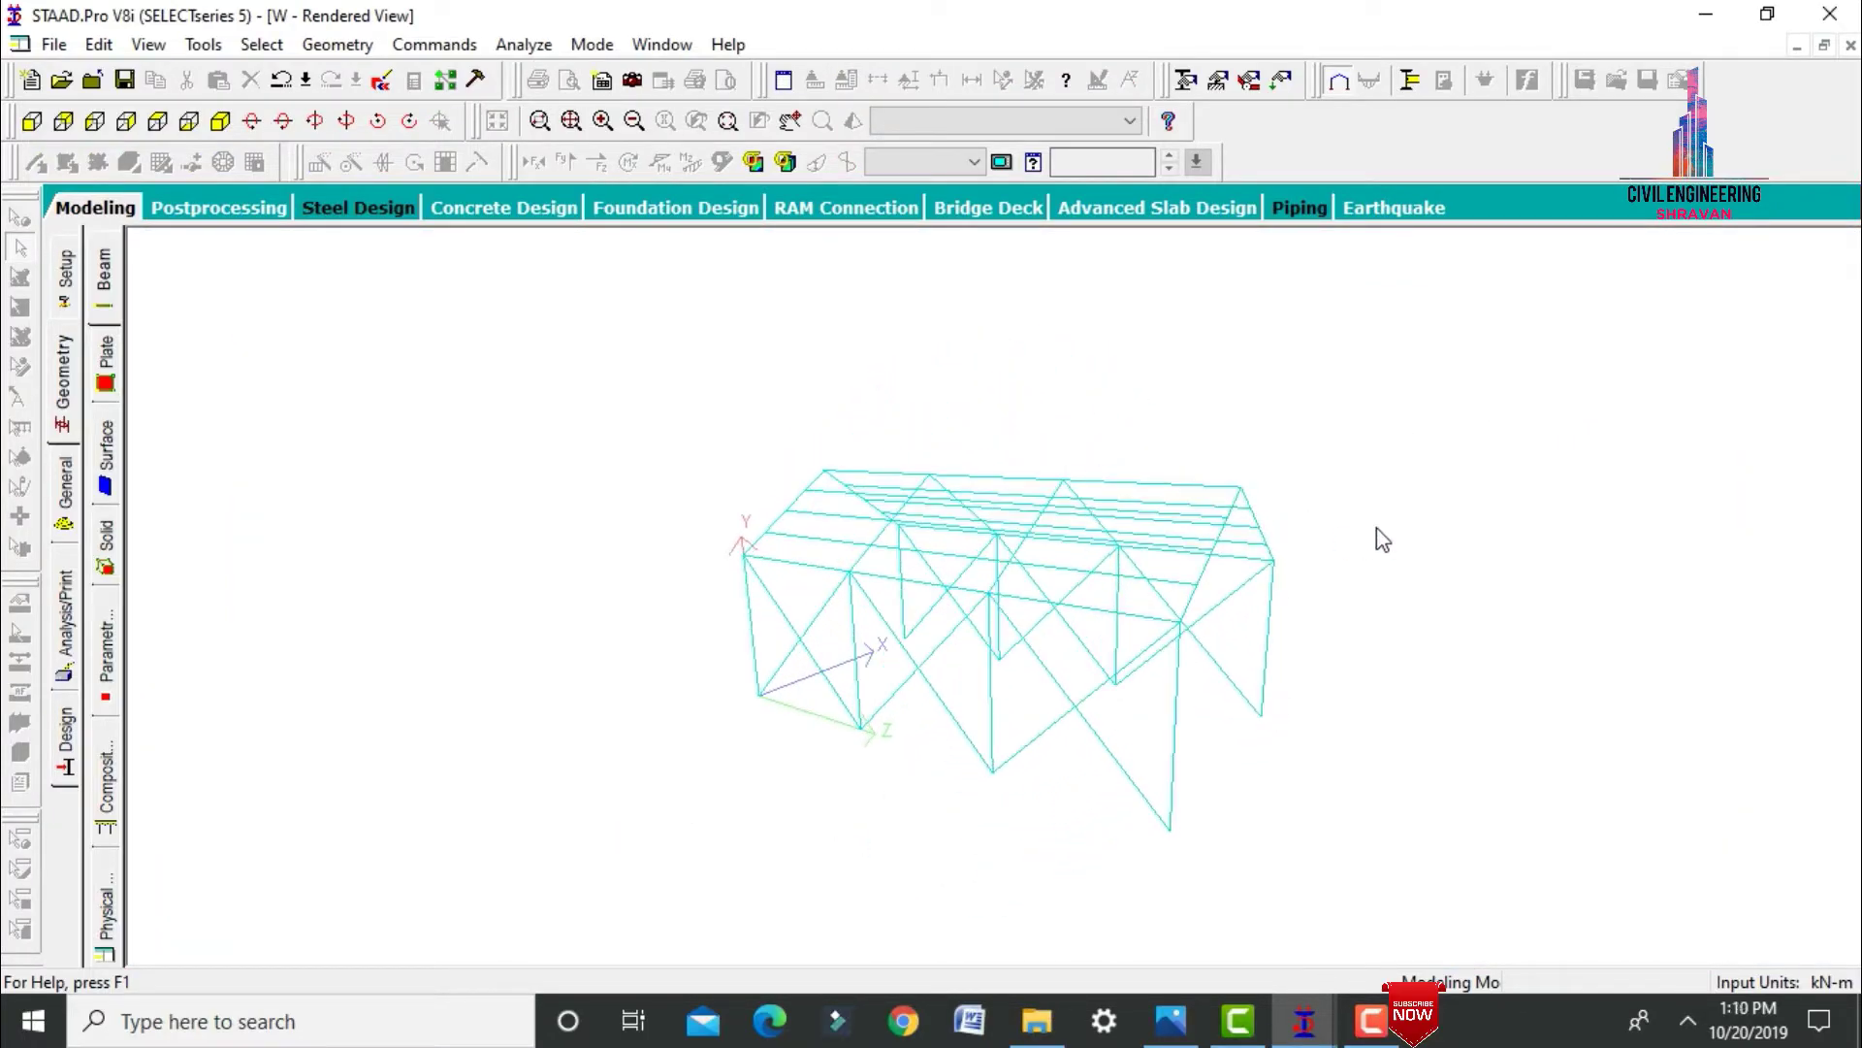
Return to the modeling layout and open the General > Property page for member sections.
left_click(118, 212)
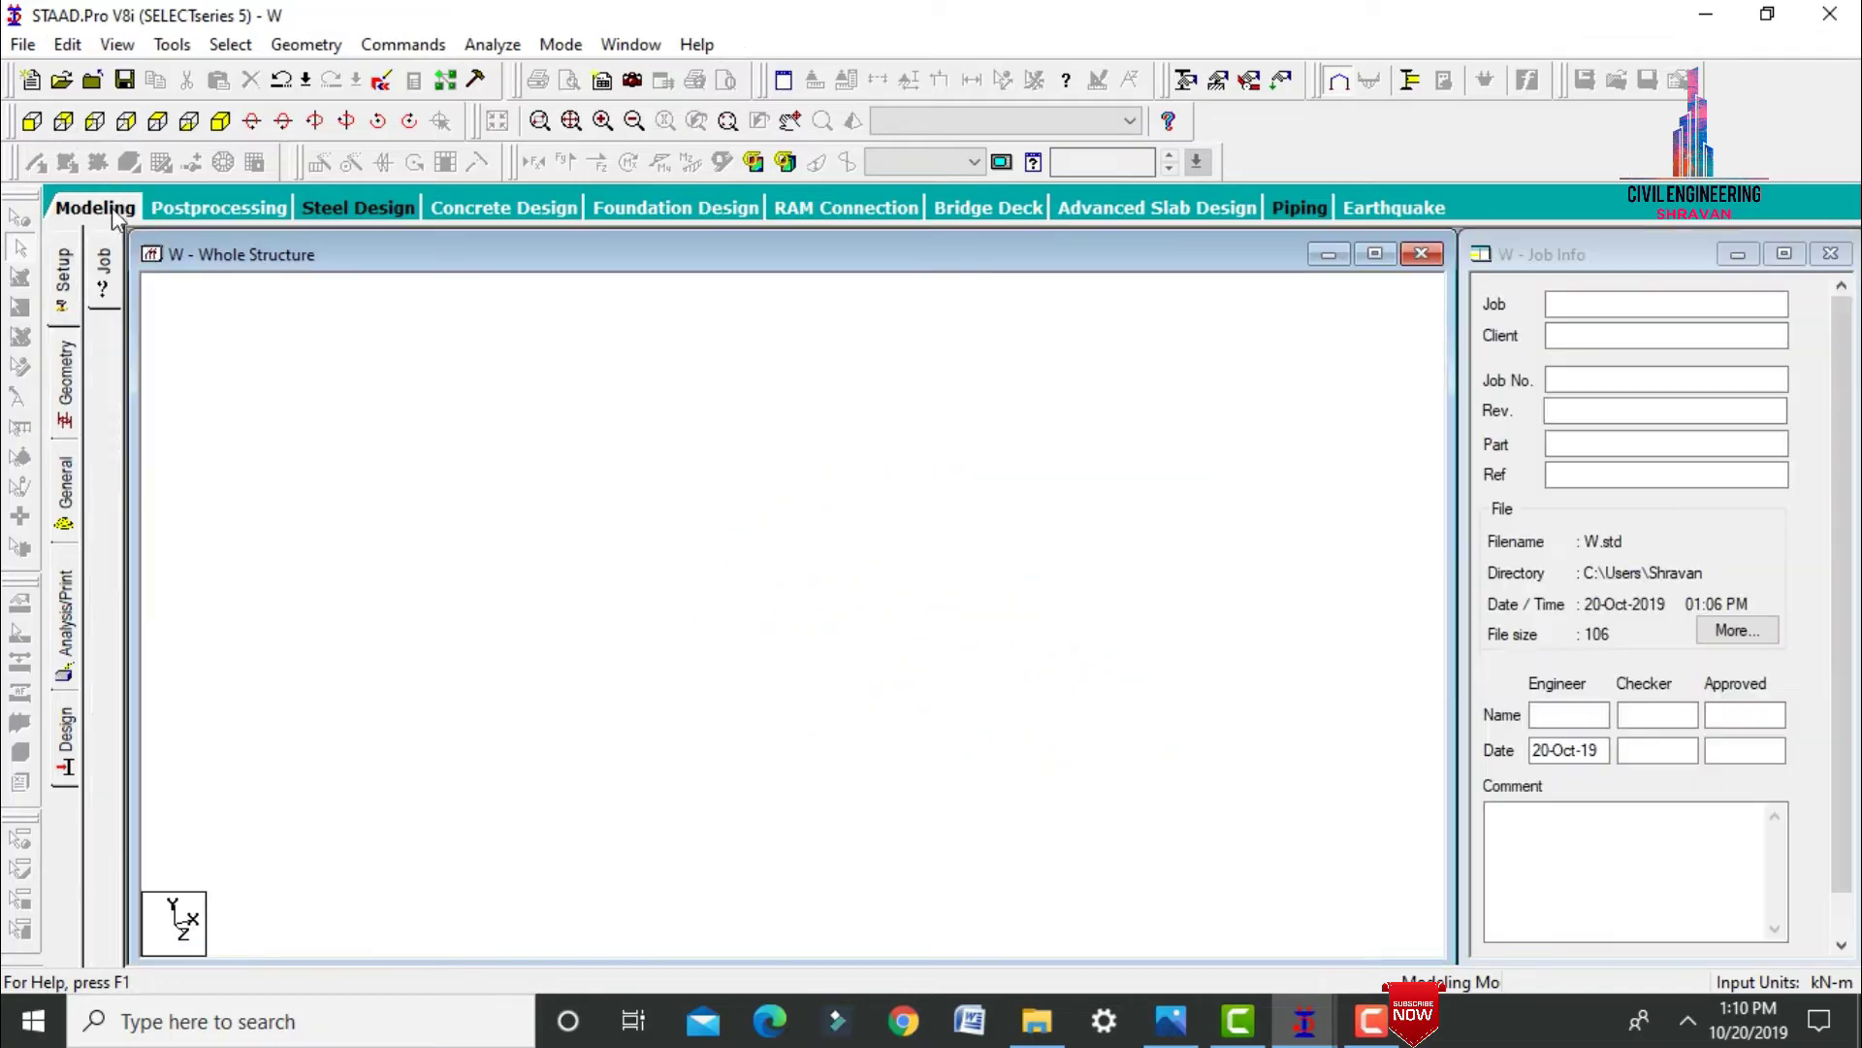
key("Down")
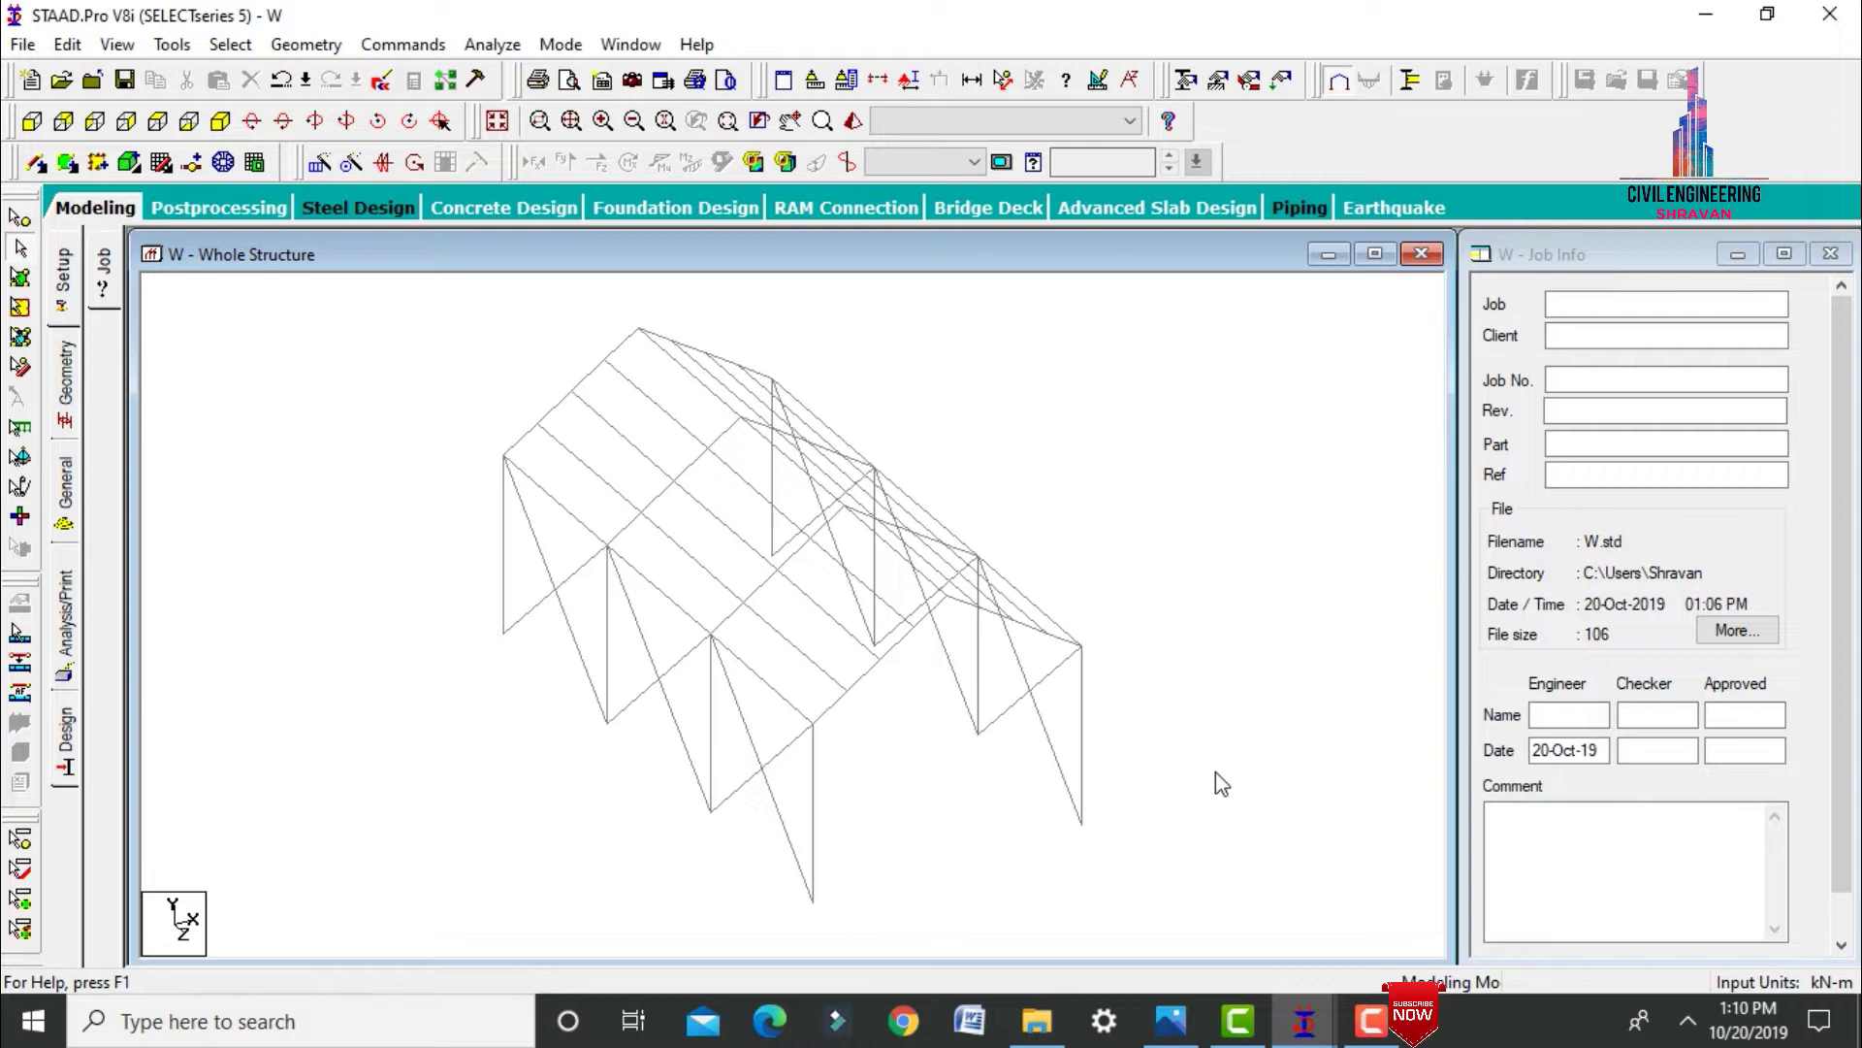
left_click(677, 419)
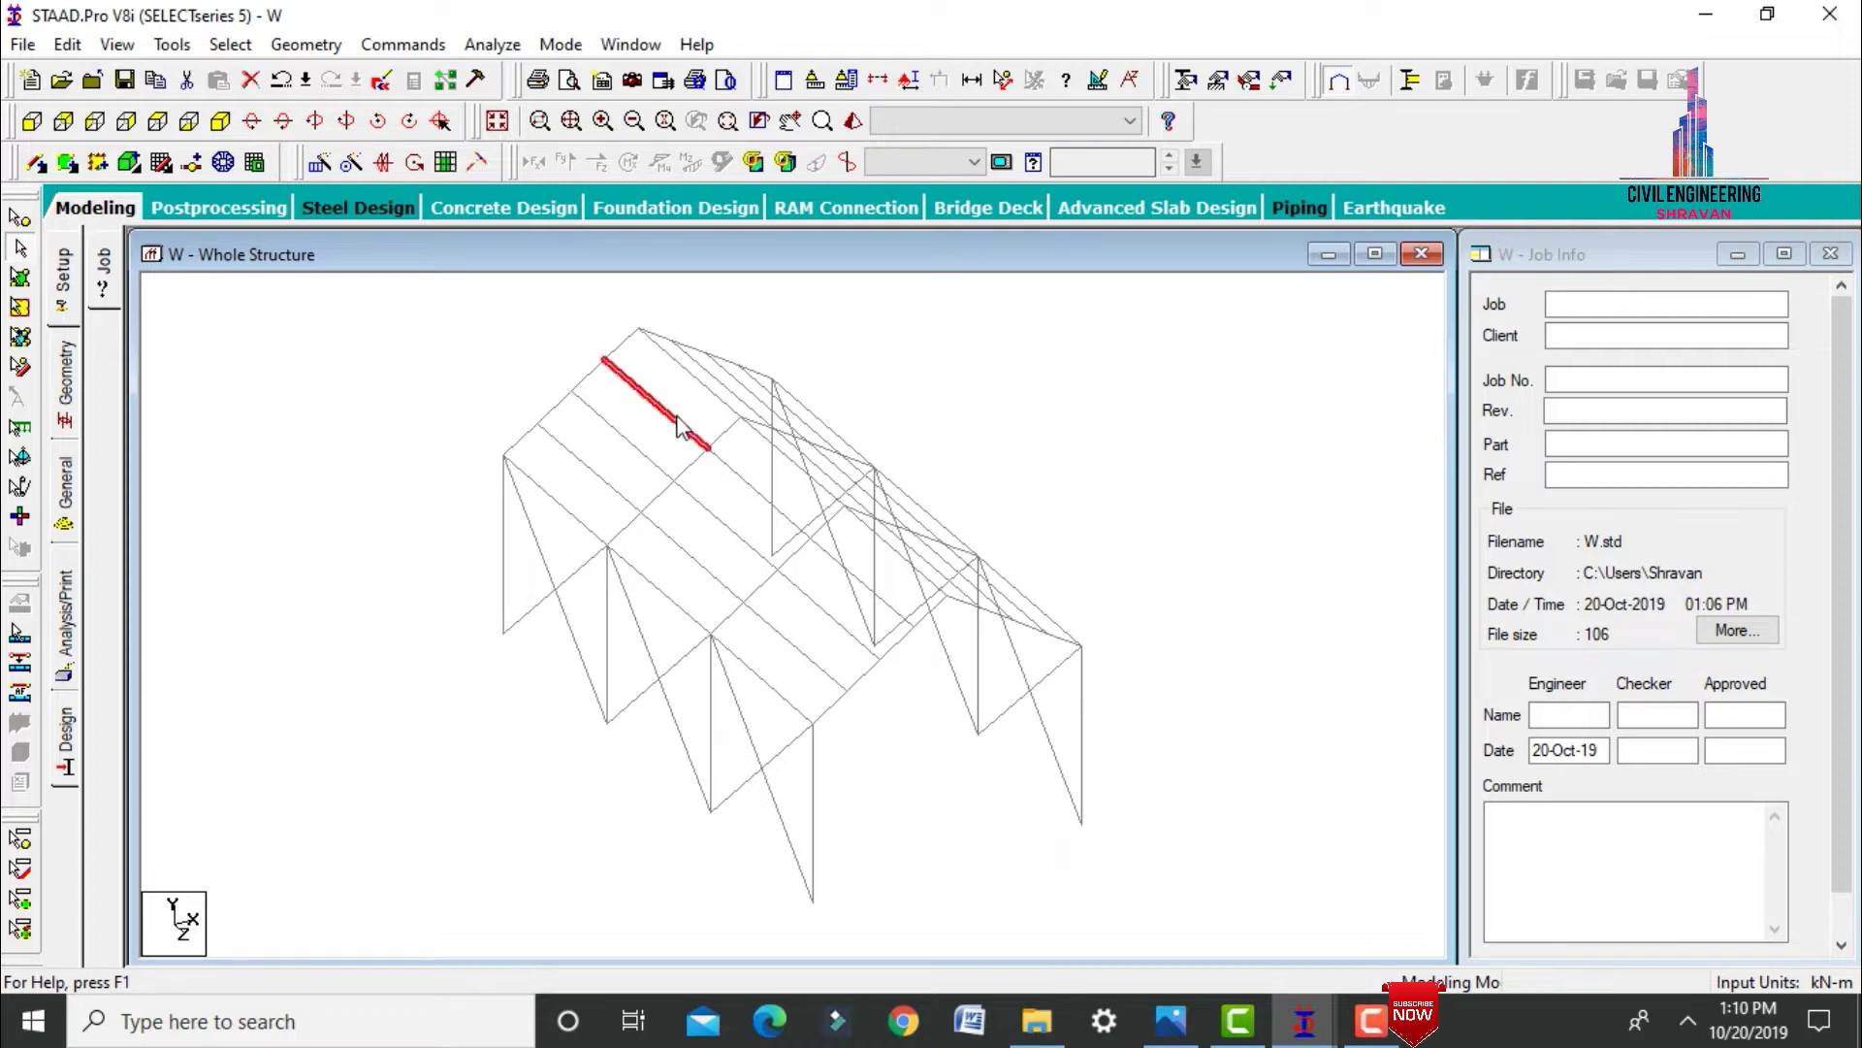
left_click(955, 427)
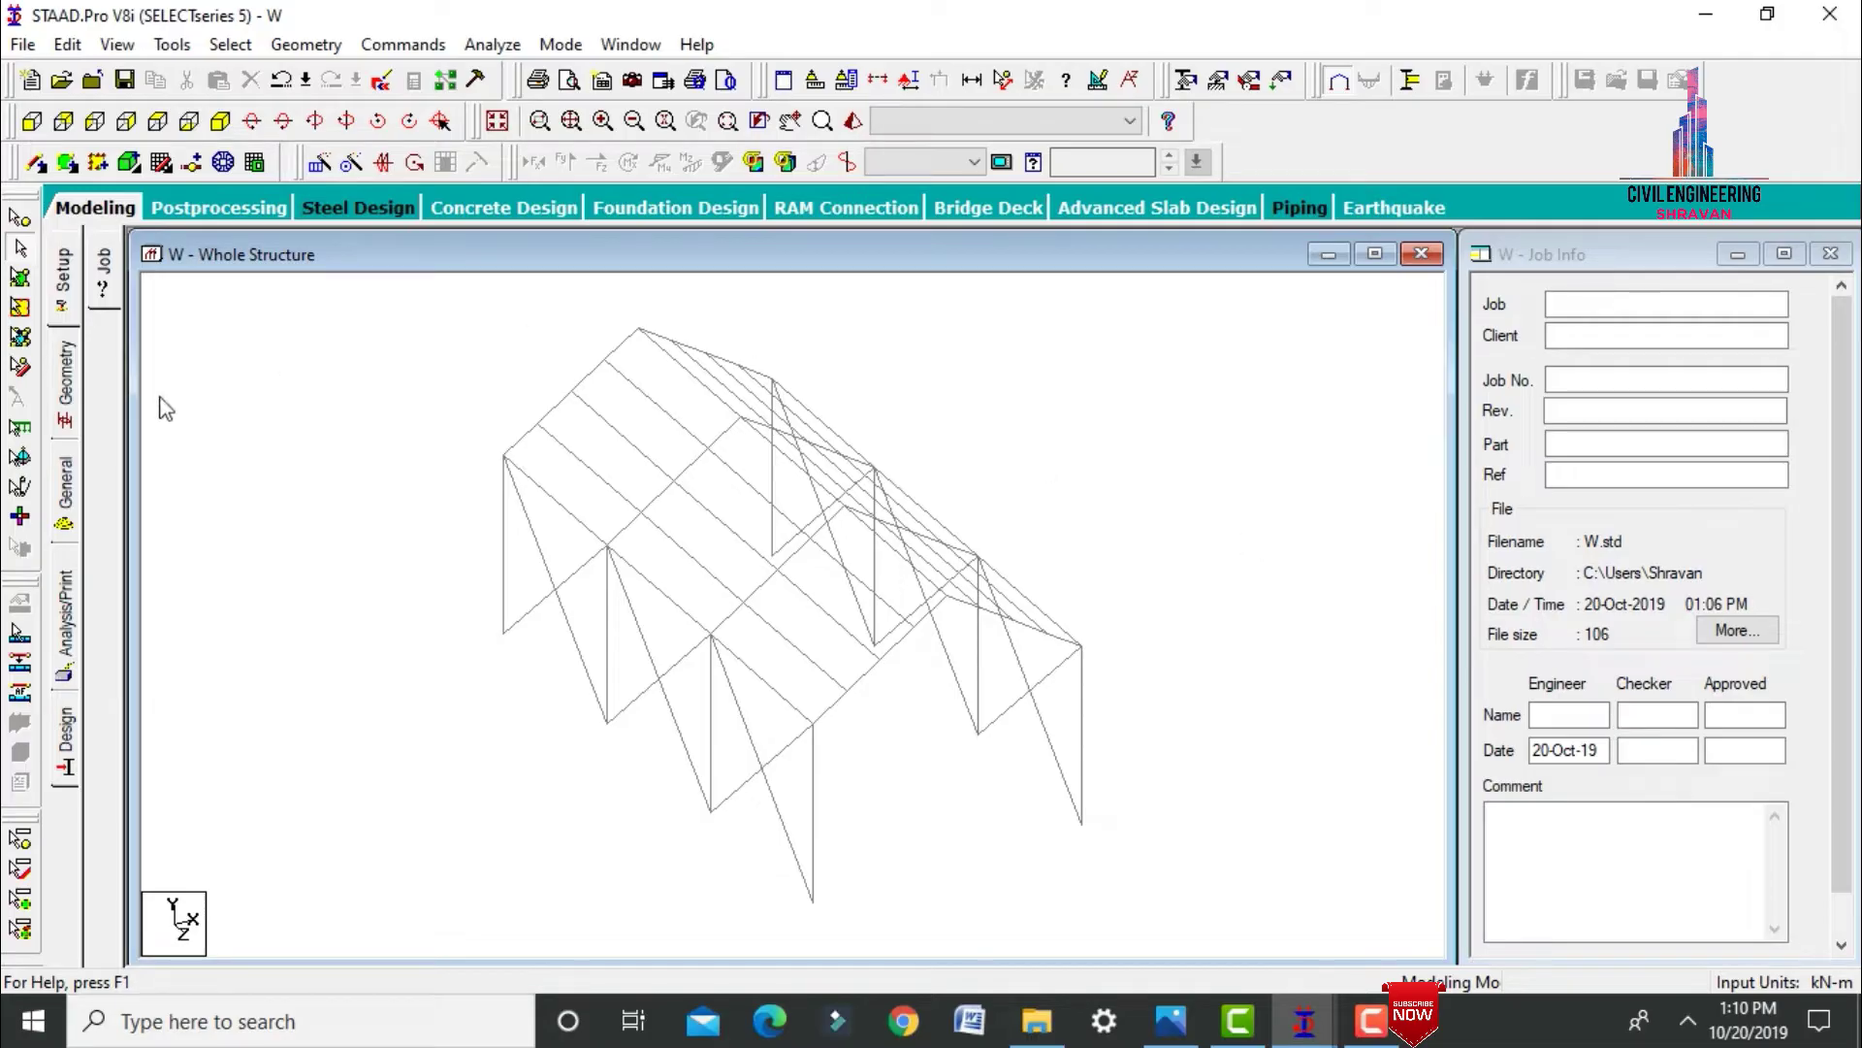
left_click(66, 482)
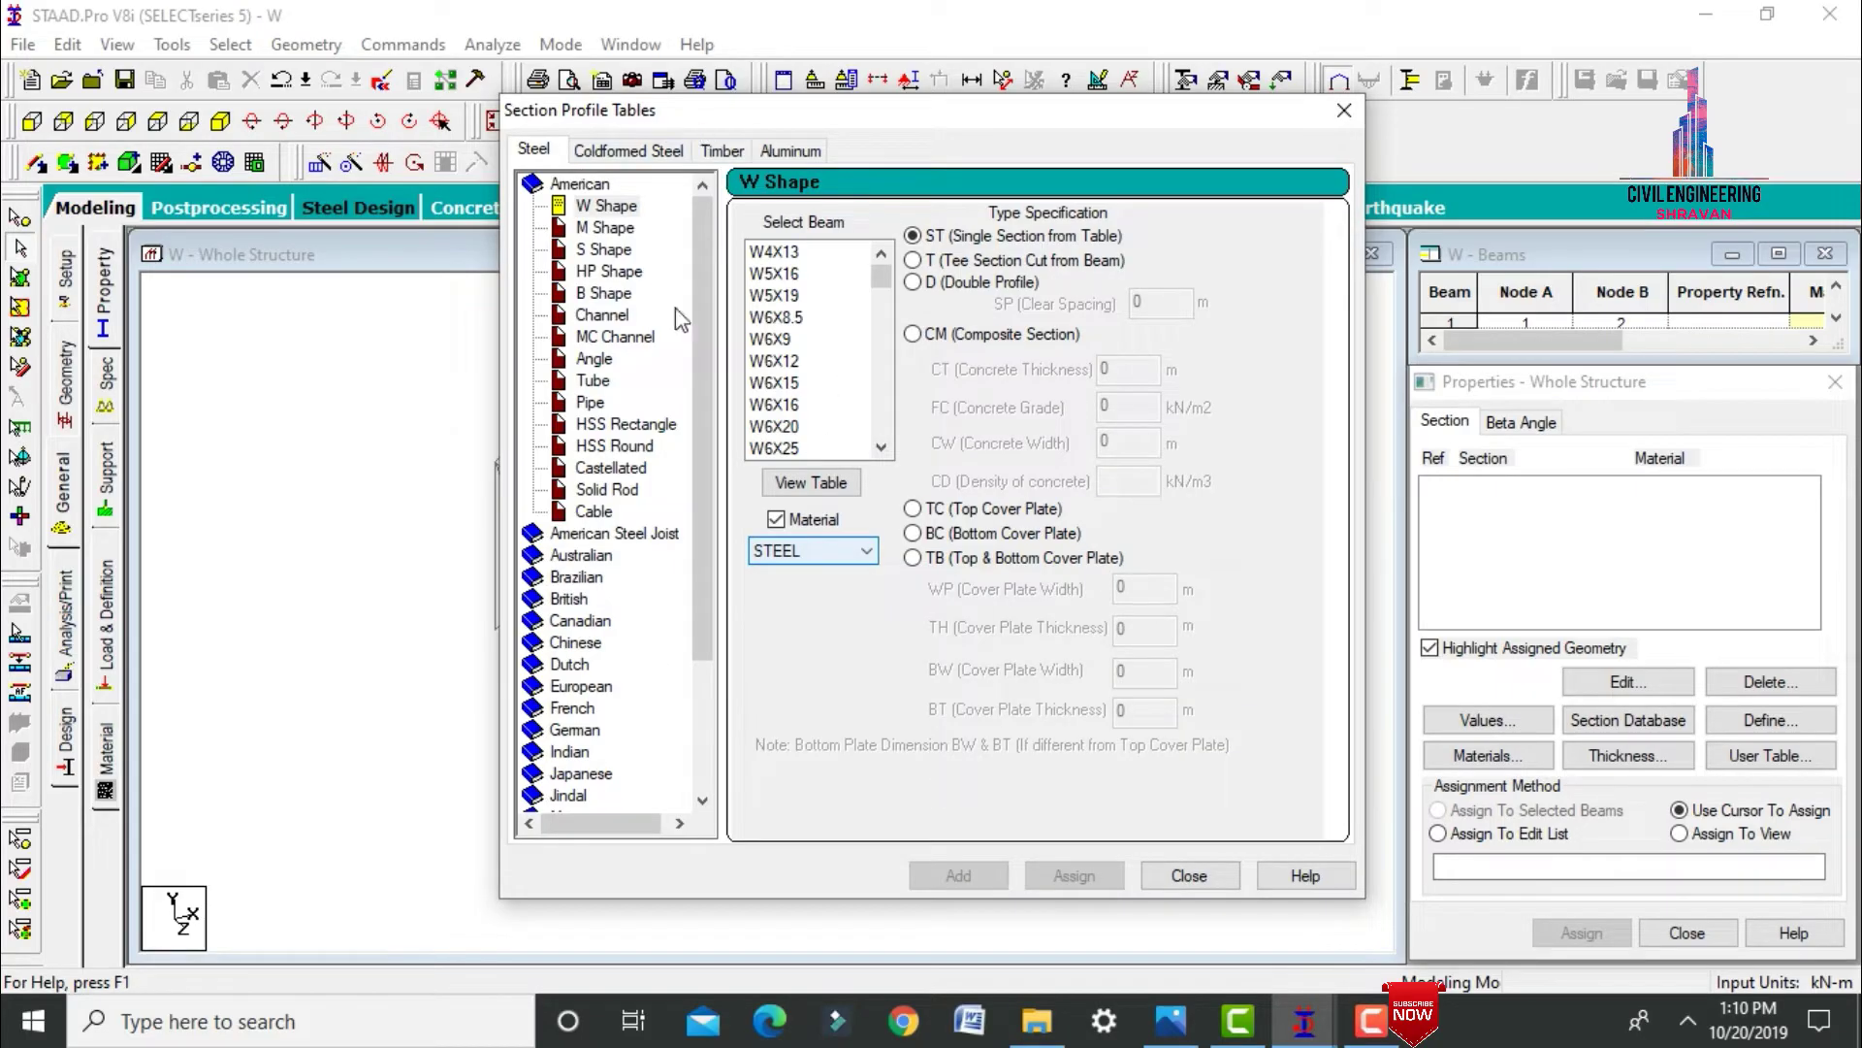
Add the Indian W-shape sections IW350300X010 and IW350300X012 to the section list.
double_click(556, 185)
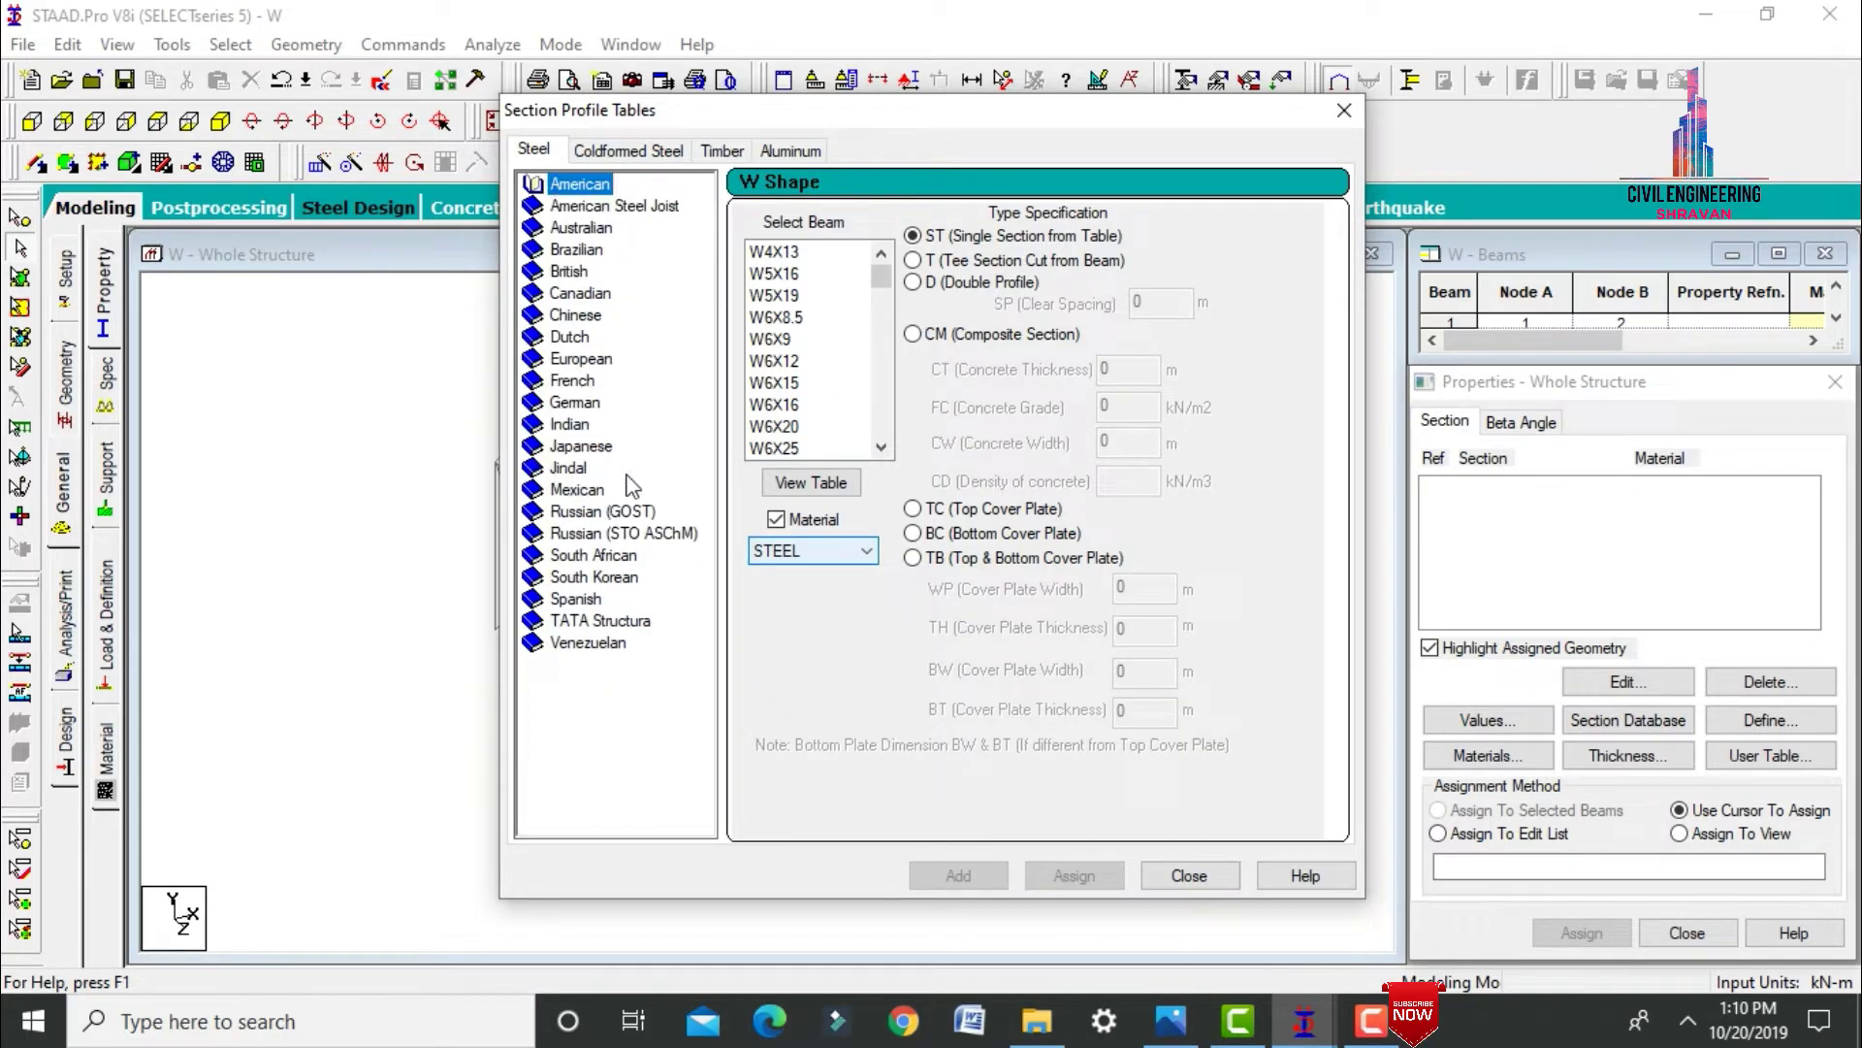
double_click(567, 427)
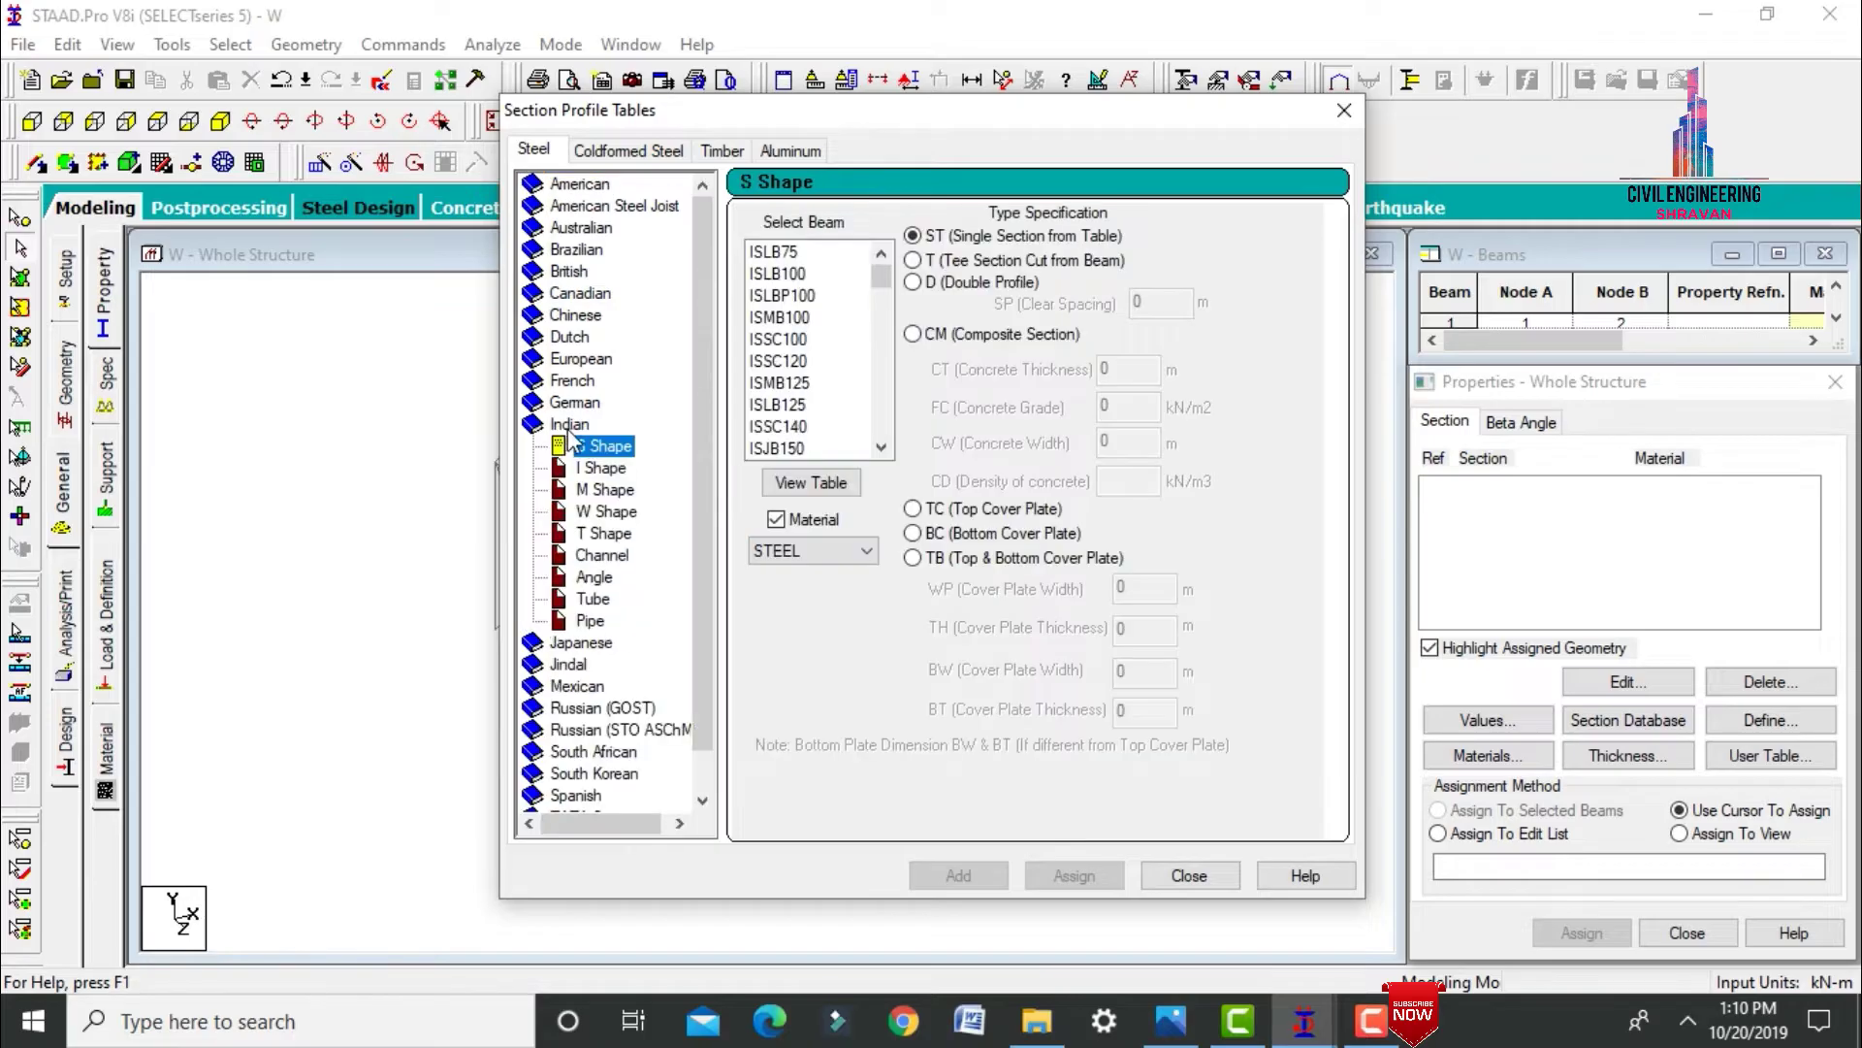
left_click(599, 513)
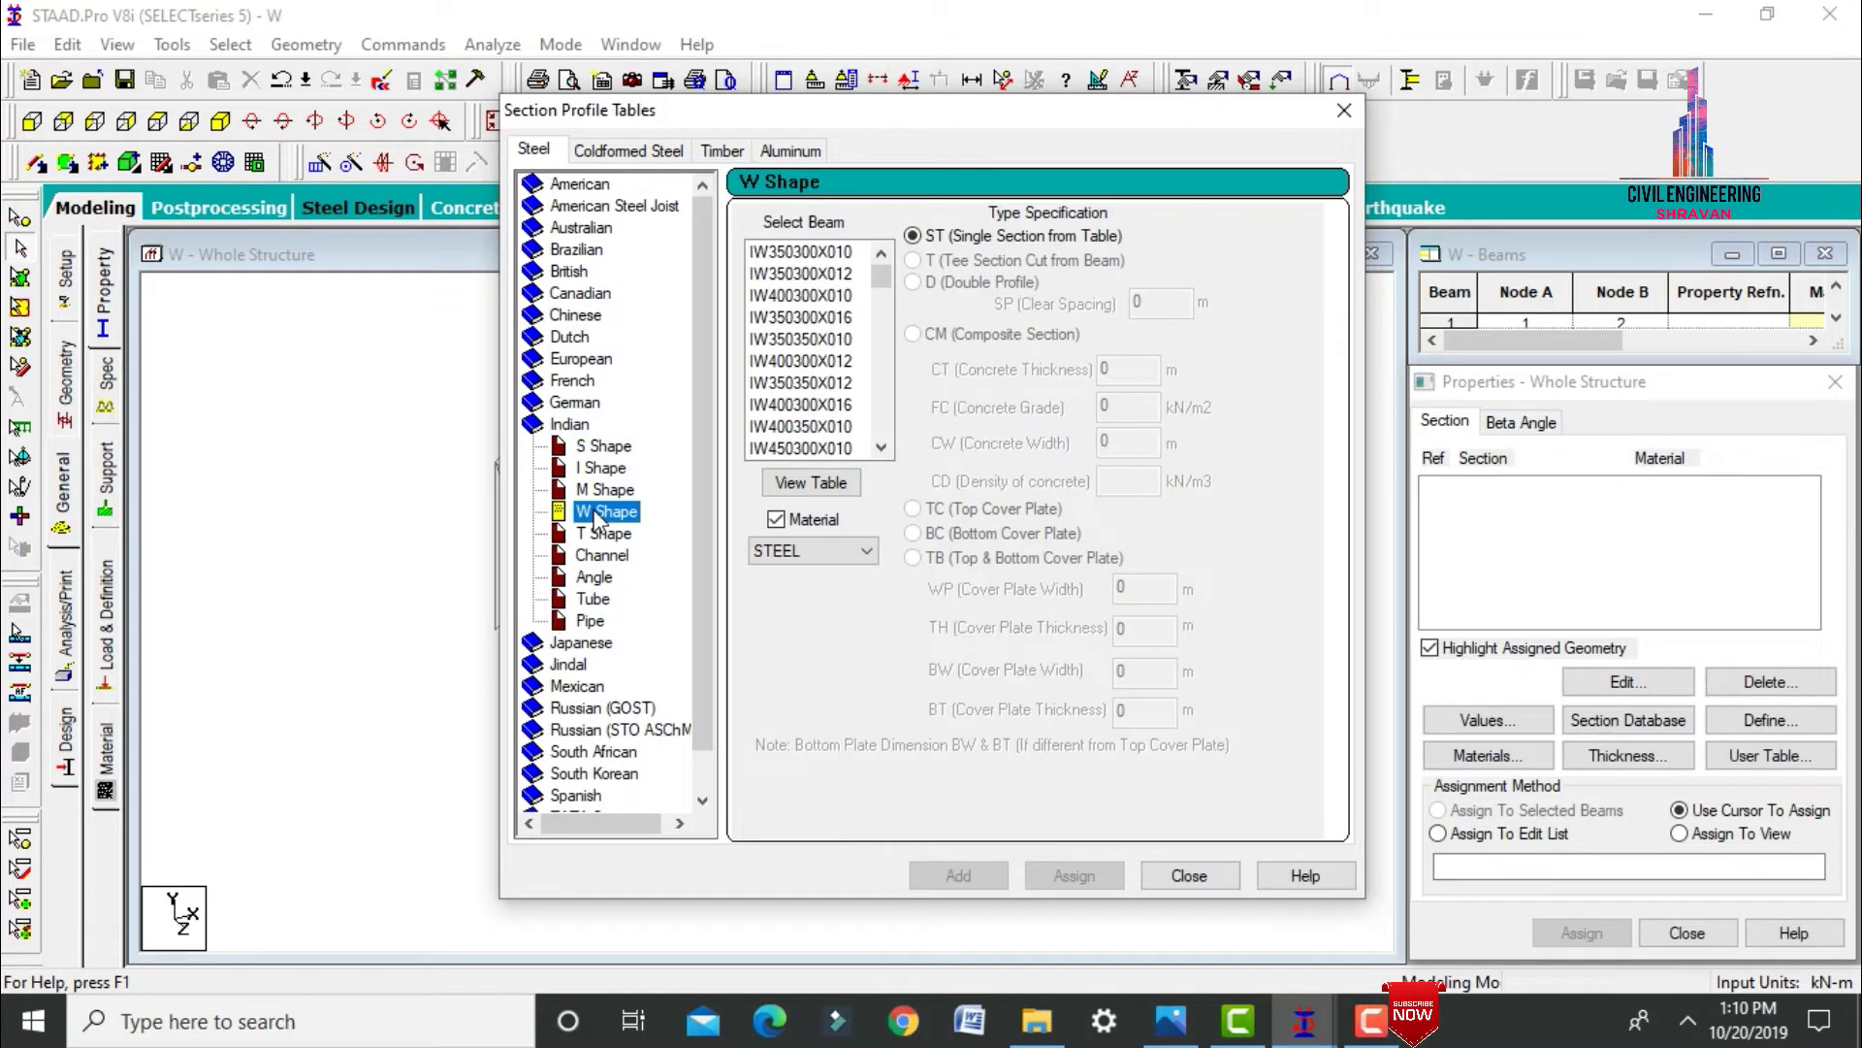
mouse_move(891, 281)
left_mouse_down()
mouse_move(883, 436)
mouse_move(879, 260)
left_mouse_up()
left_click(817, 252)
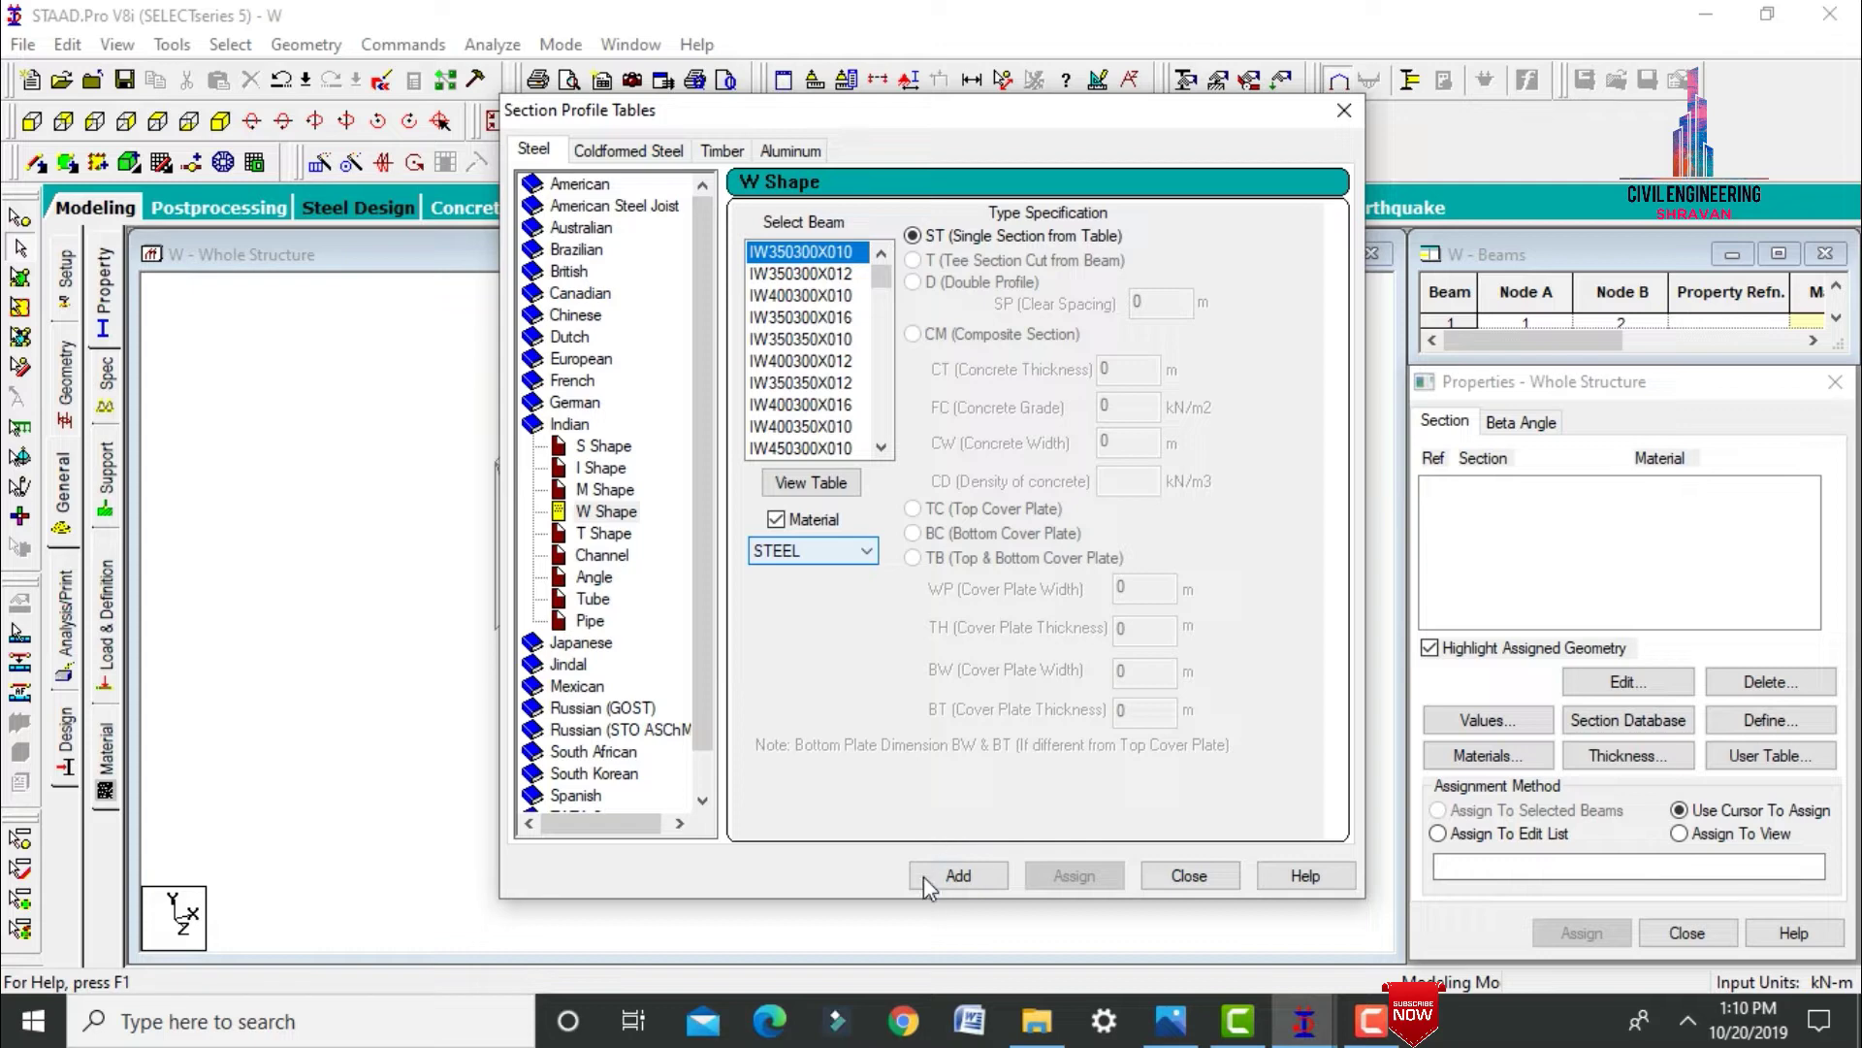
left_click(930, 877)
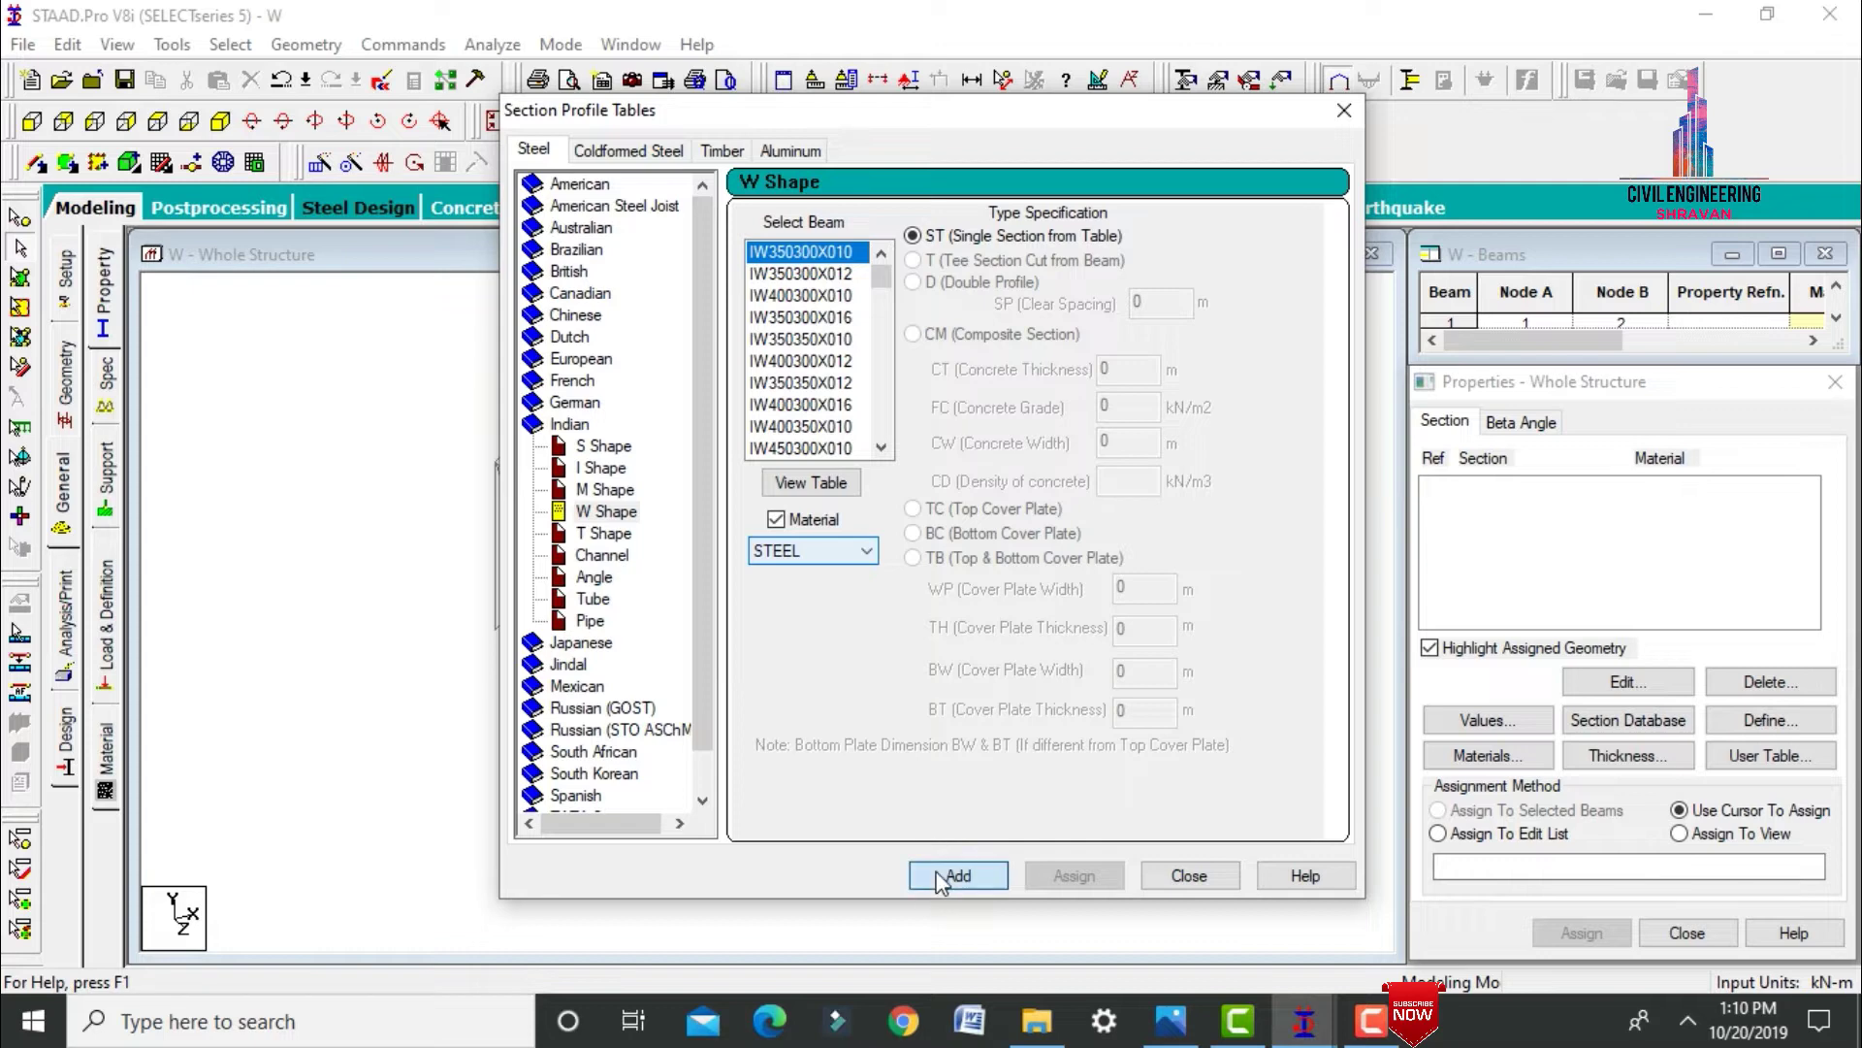
left_click(833, 275)
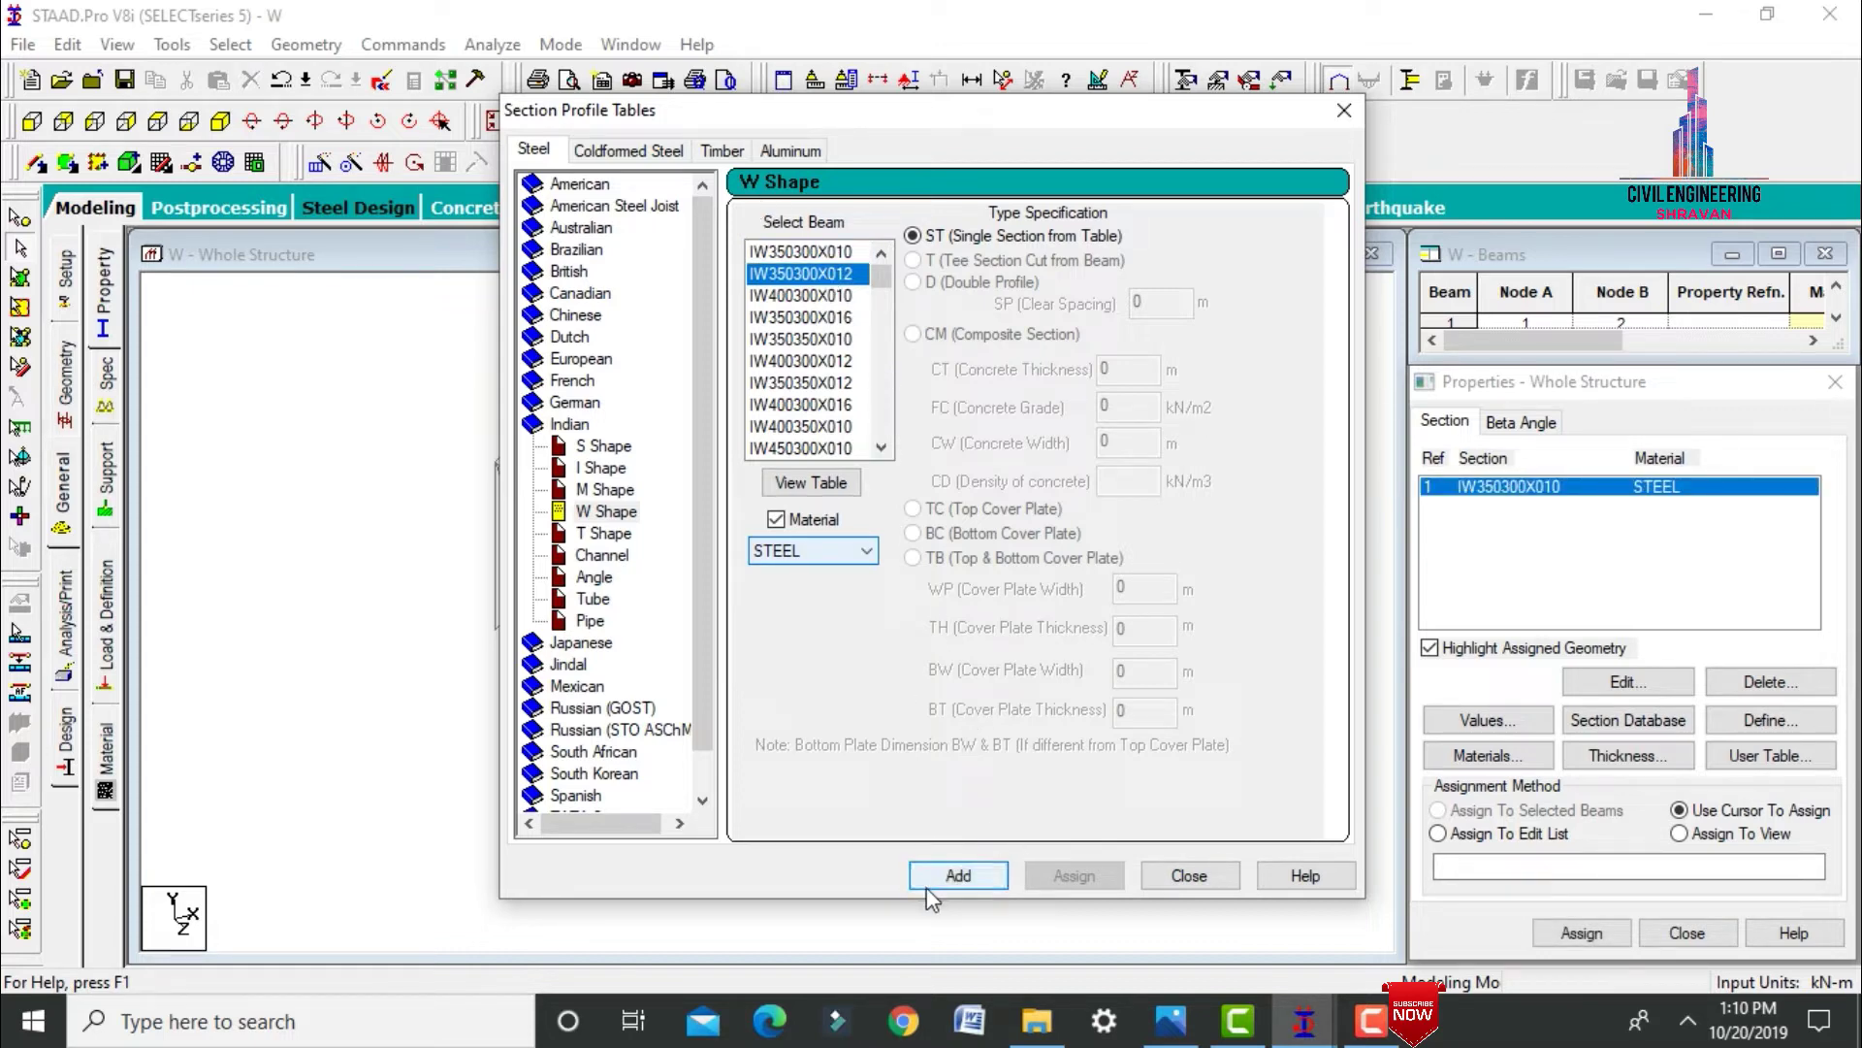
left_click(959, 877)
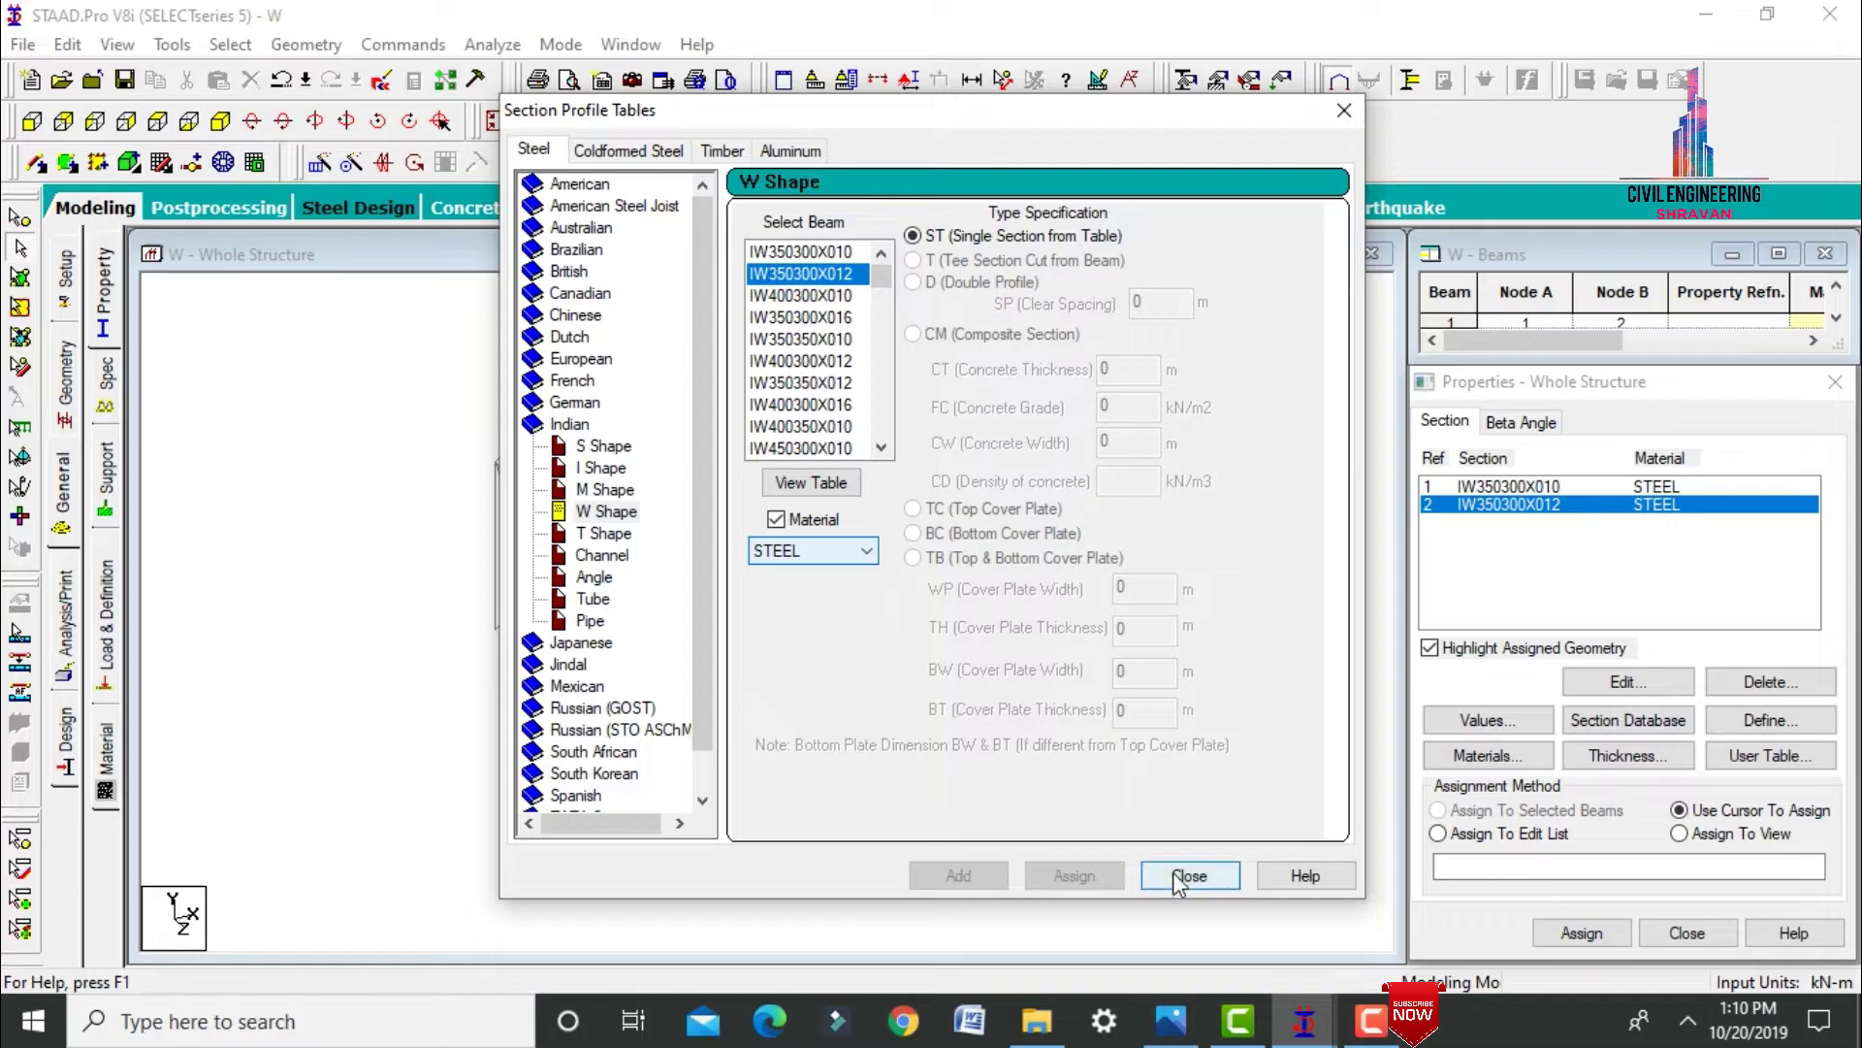
Add the Indian angle section ISA100x100x15 and close the section profile tables.
left_click(591, 580)
left_click_drag(877, 291, 871, 392)
left_click(796, 376)
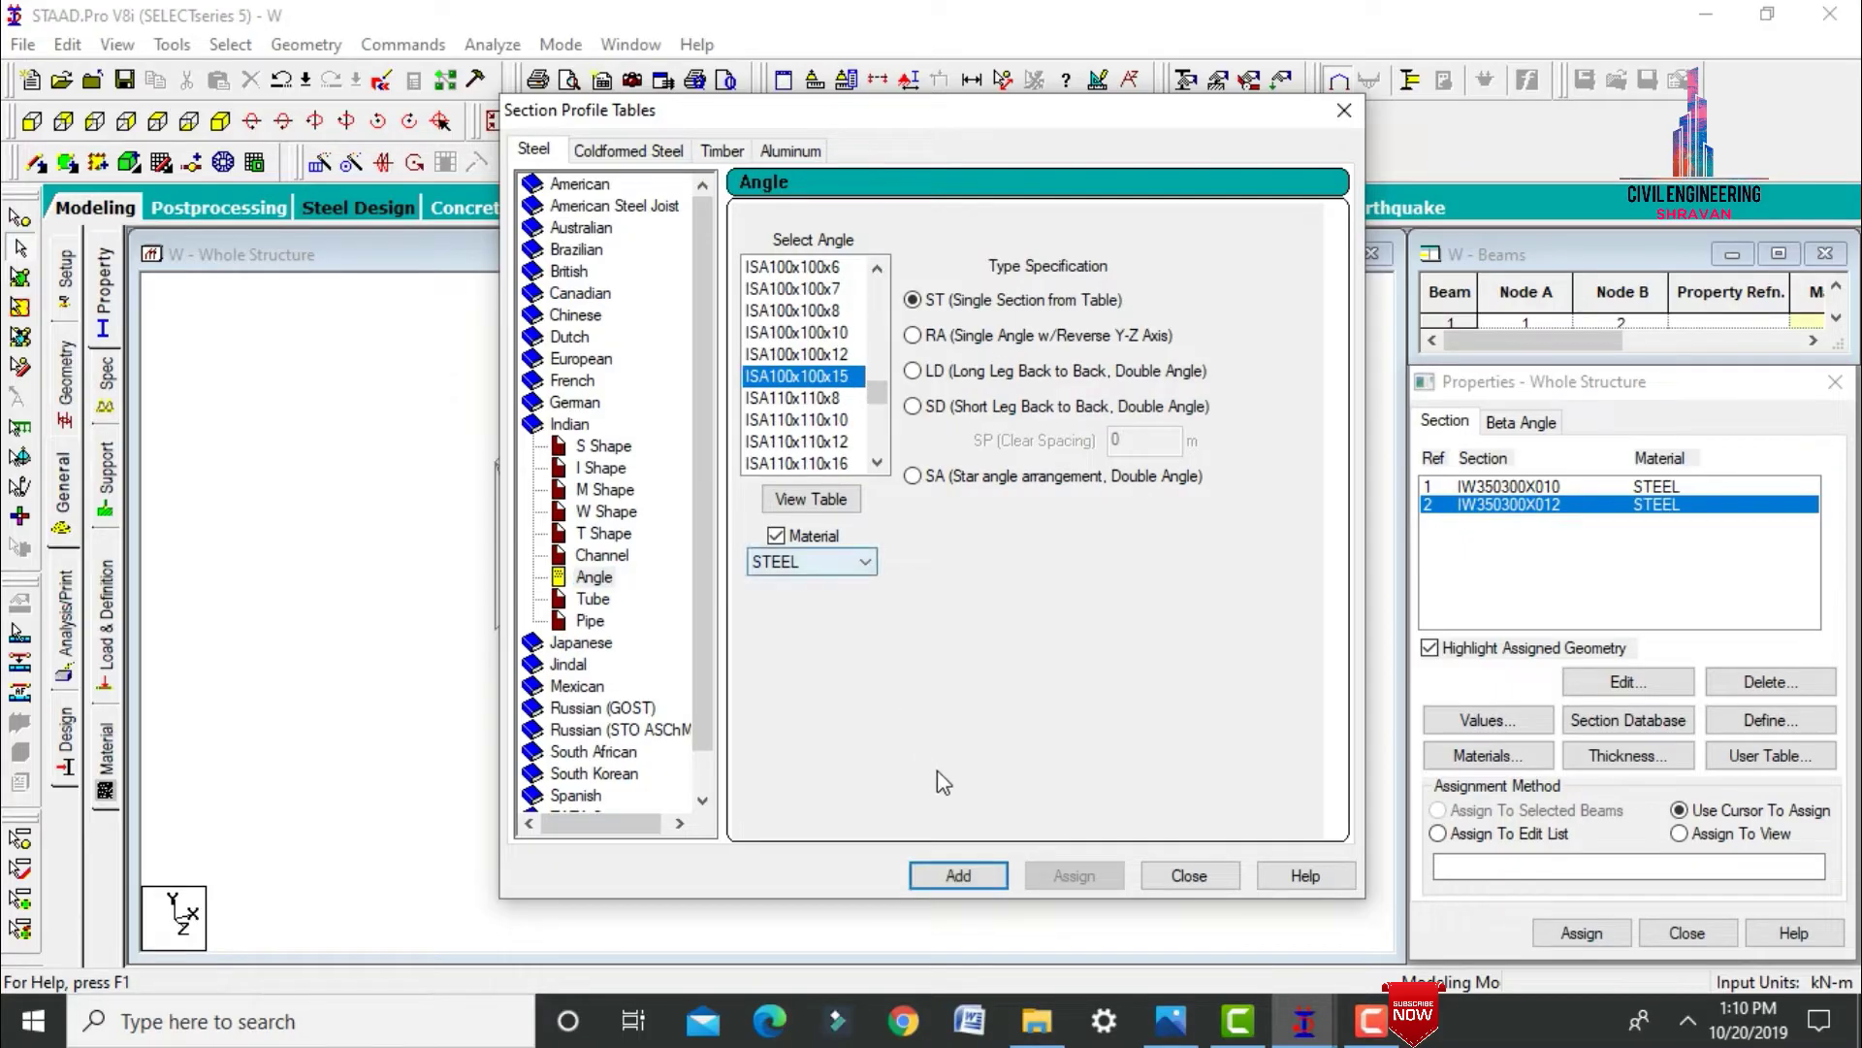
left_click(960, 876)
left_click(1193, 878)
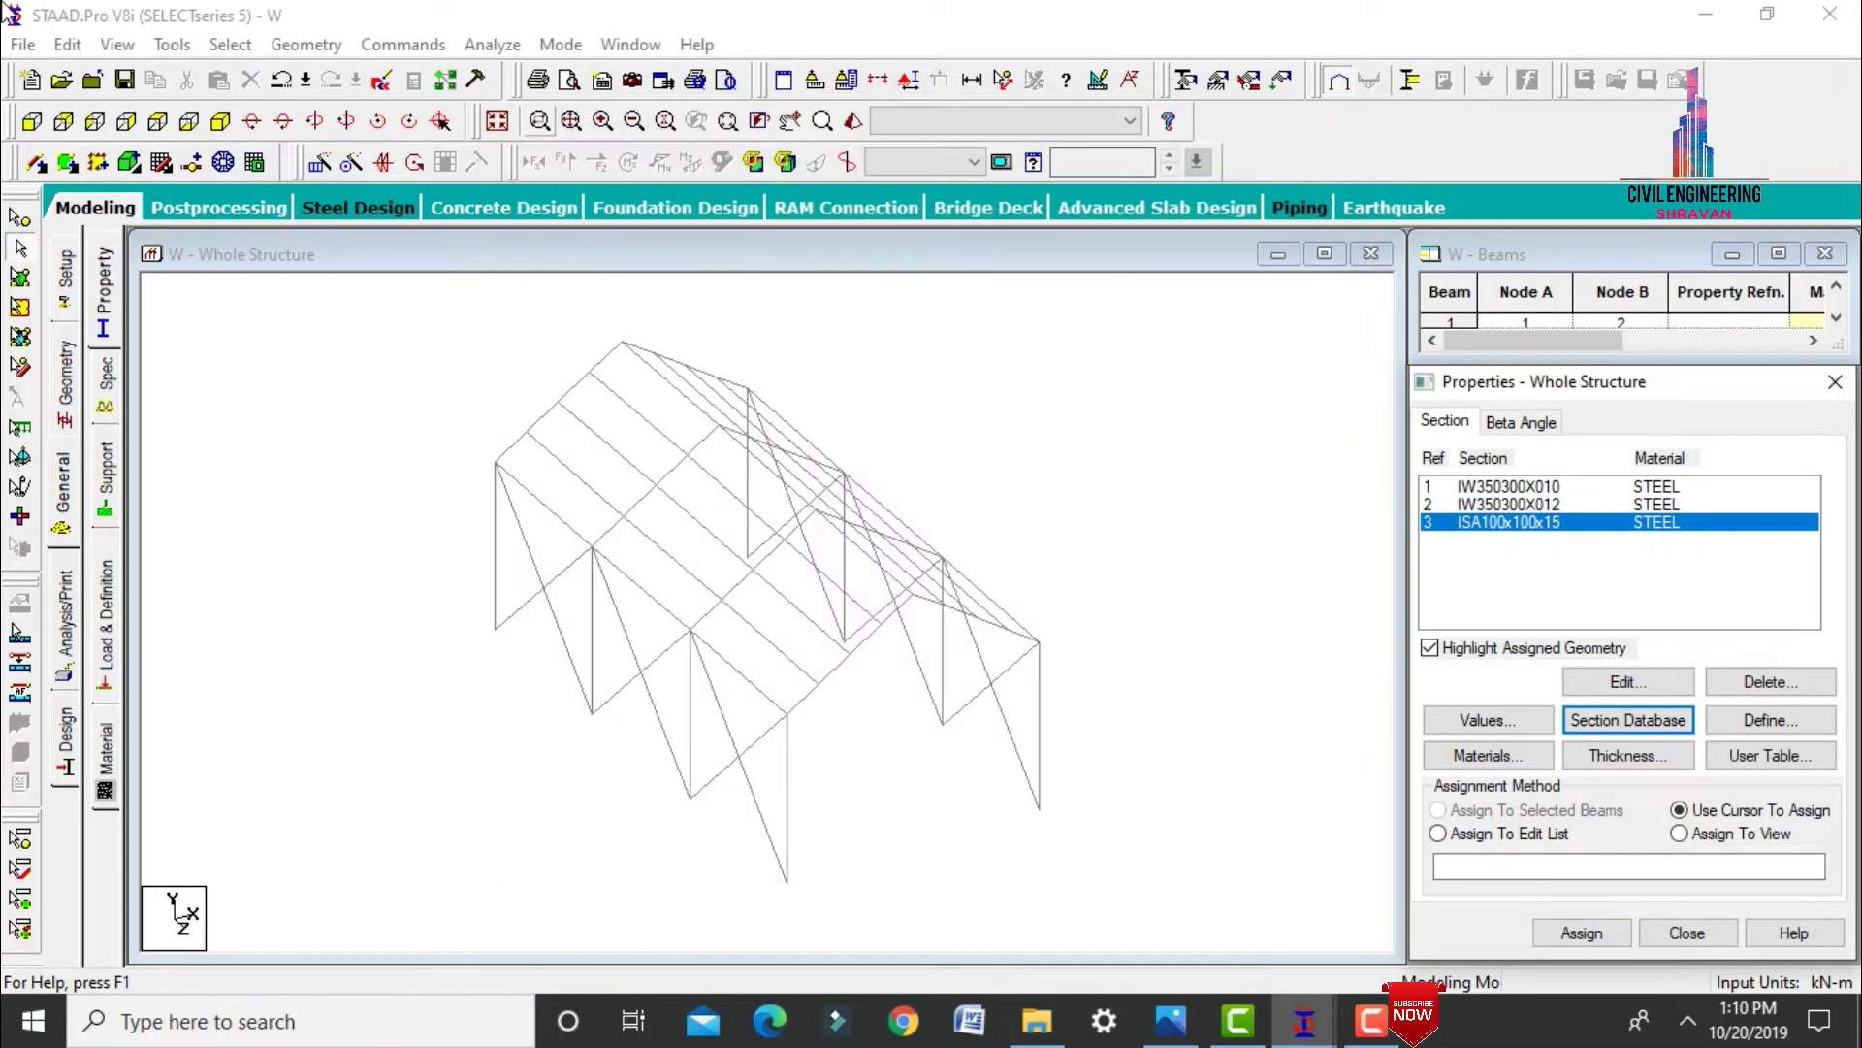
With IW350300X010 picked, select the rafters and the roof purlins.
left_click(1556, 487)
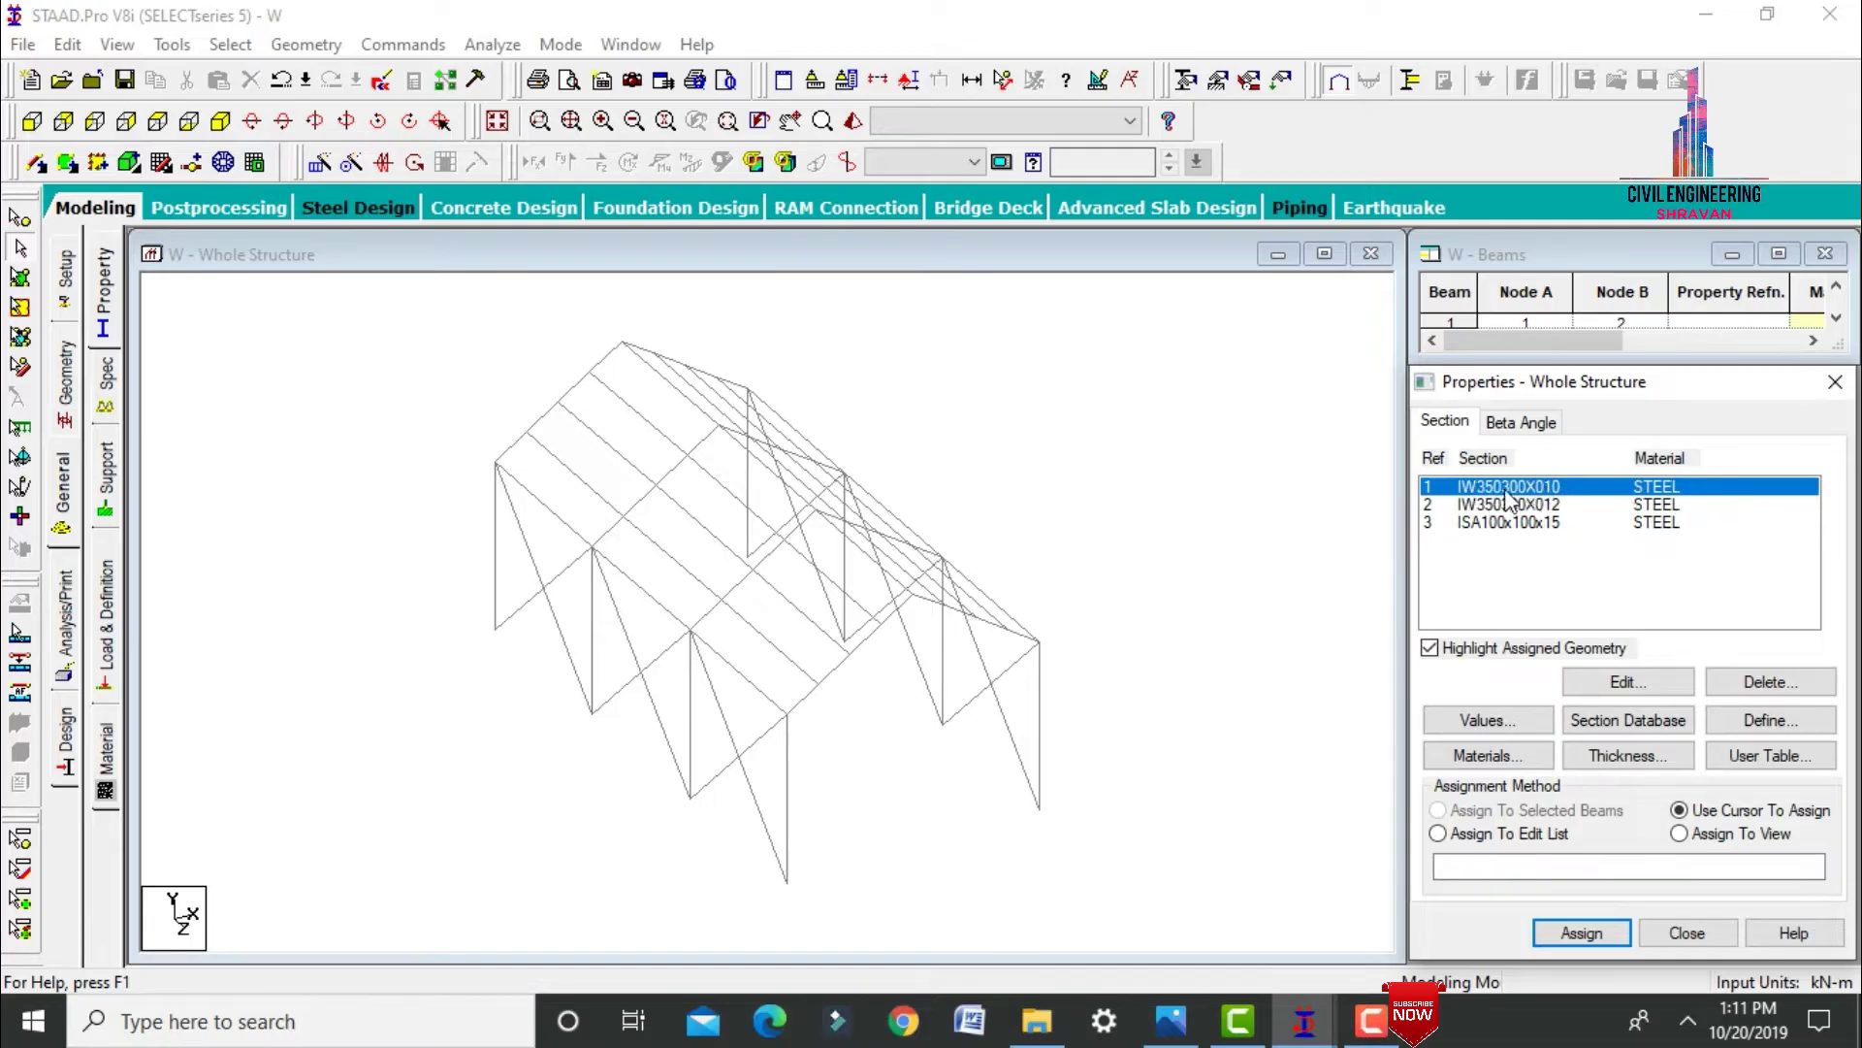
left_click(706, 349)
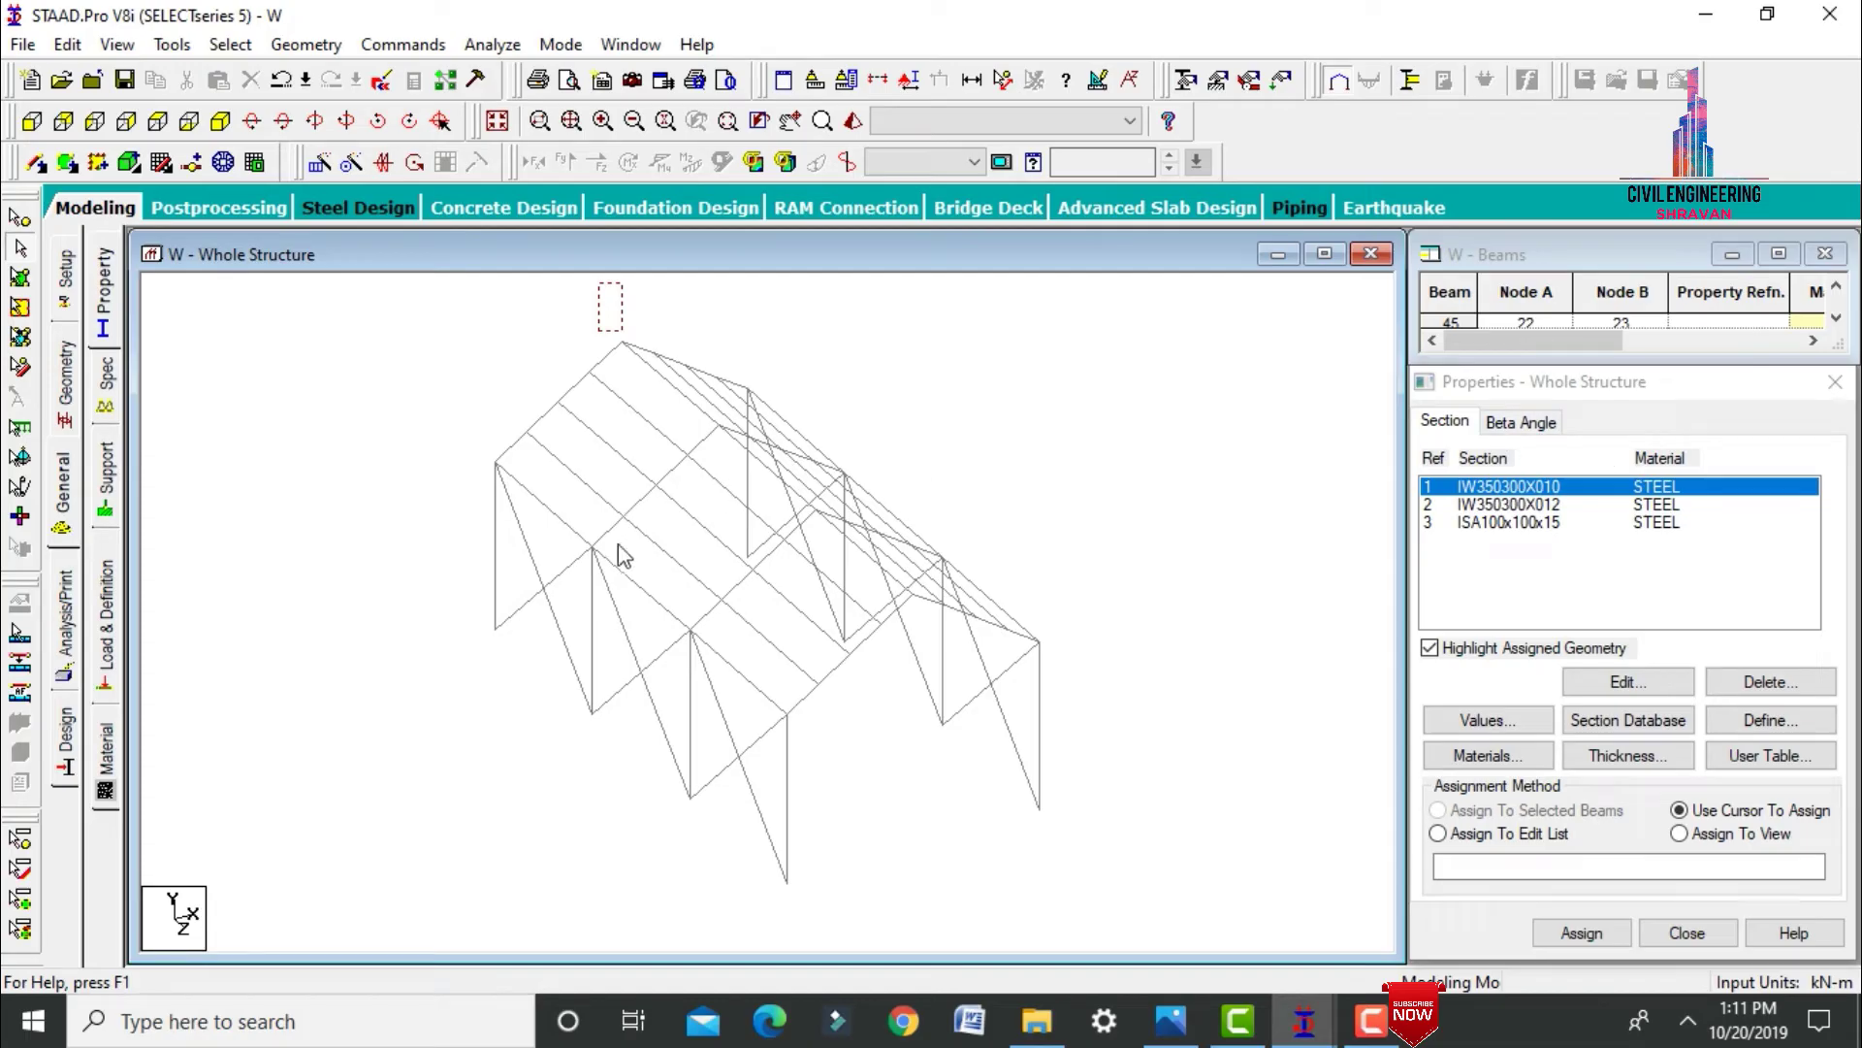
left_click(517, 449)
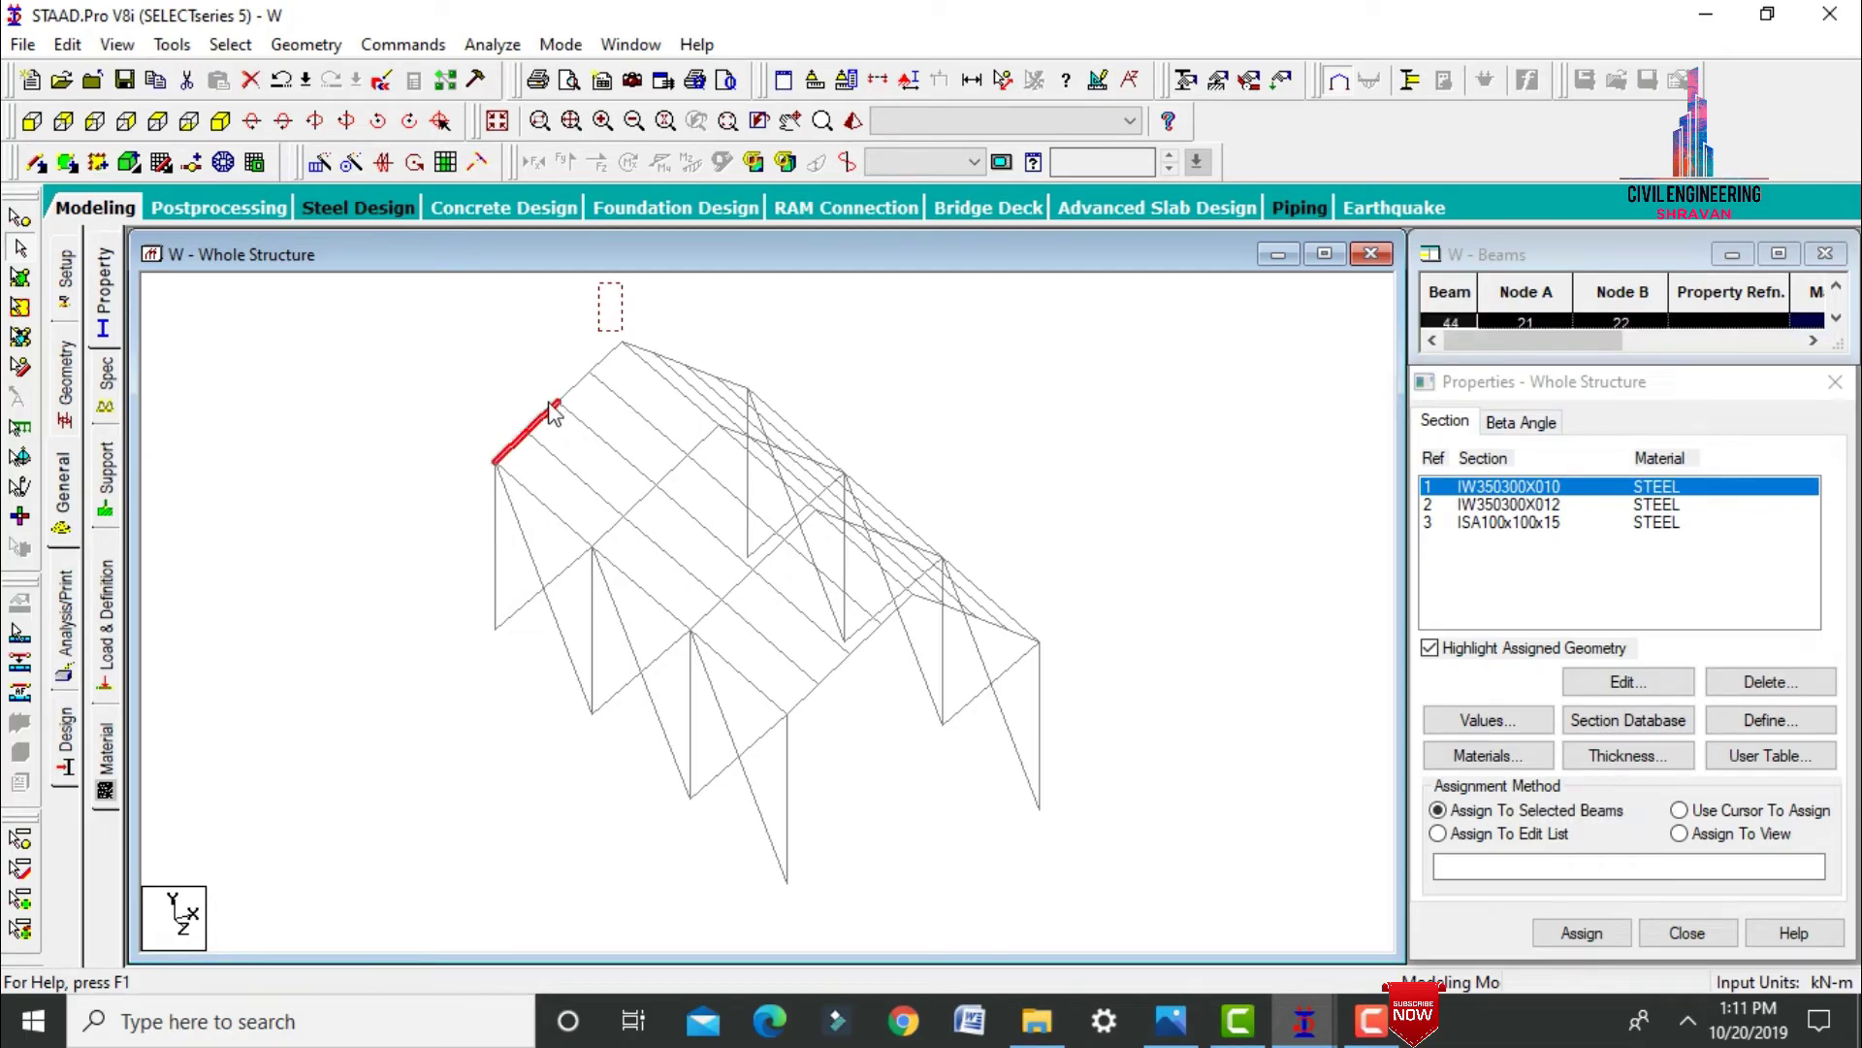
left_click(609, 355, "ctrl")
left_click(642, 499, "ctrl")
left_click(640, 590, "ctrl")
left_click(738, 585, "ctrl")
left_click(873, 635, "ctrl")
key("ctrl+shift+y")
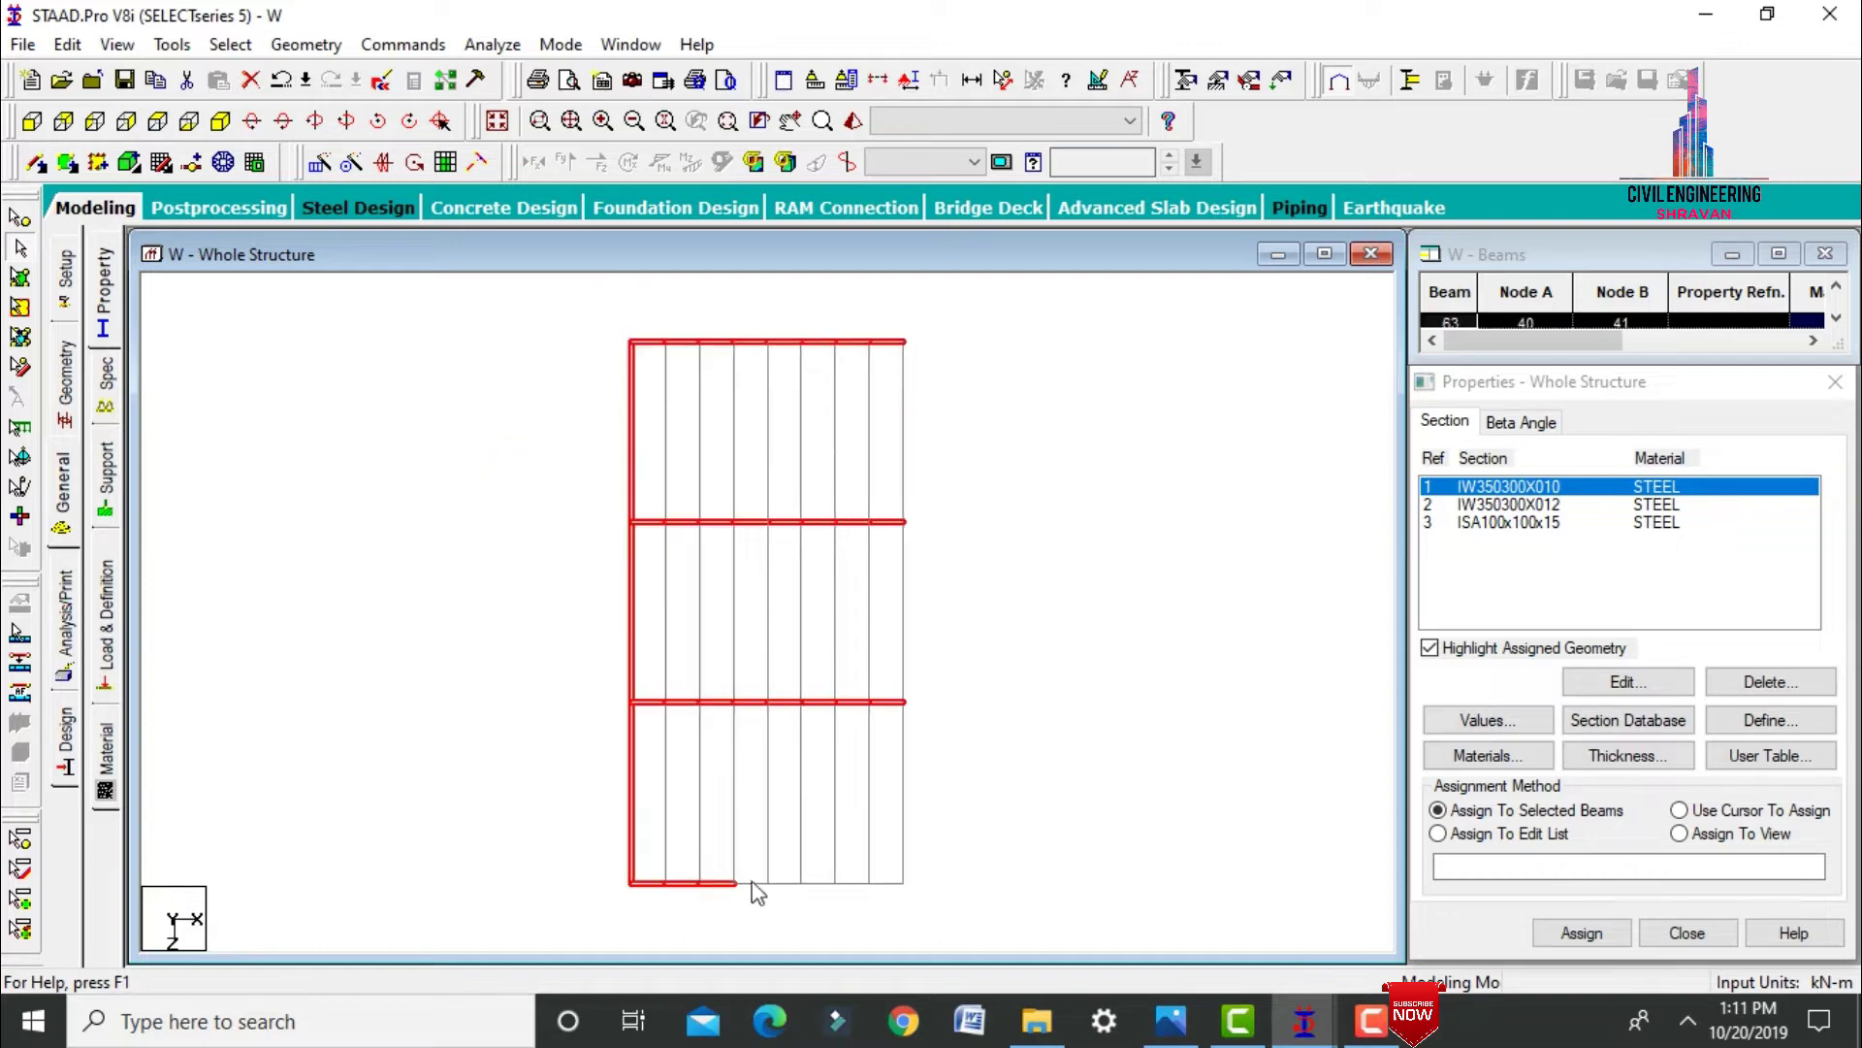
left_click(767, 809, "ctrl")
left_click(767, 621, "ctrl")
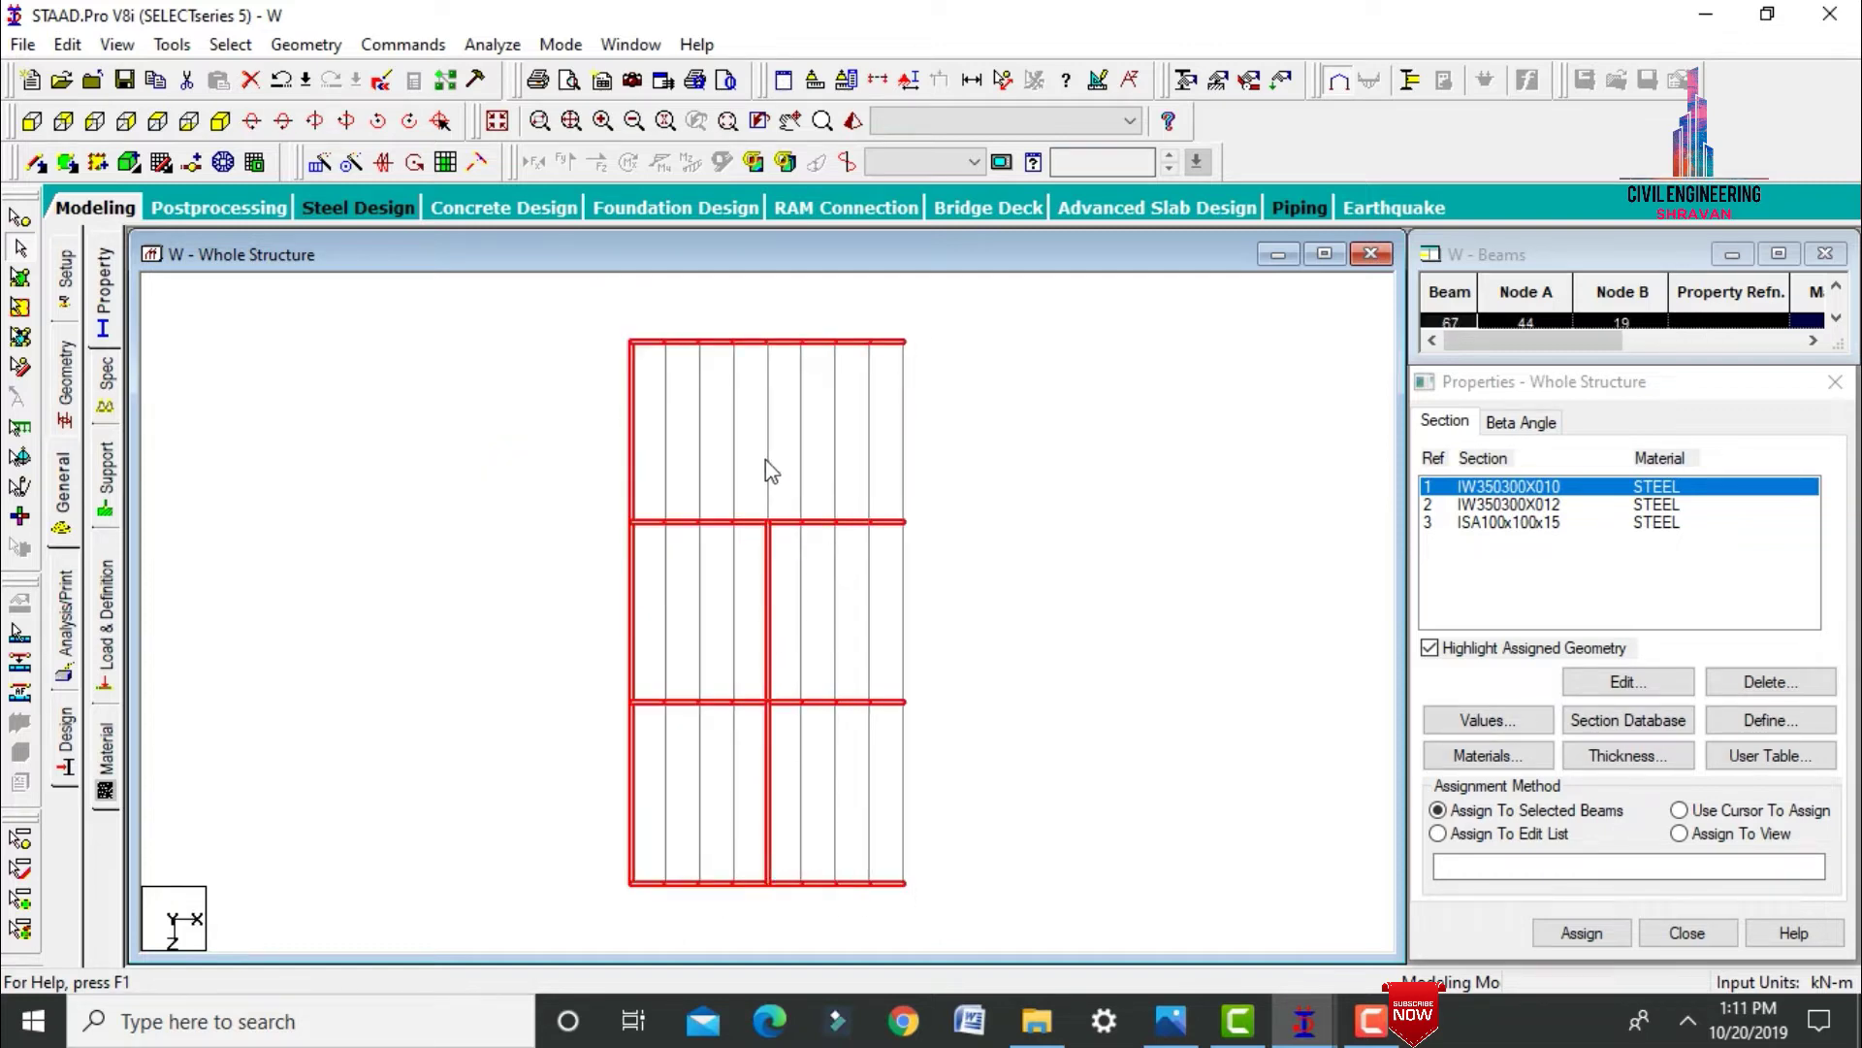
Add the three eave beams to the selection and assign IW350300X010 to all selected beams.
left_click(221, 120)
key("Left")
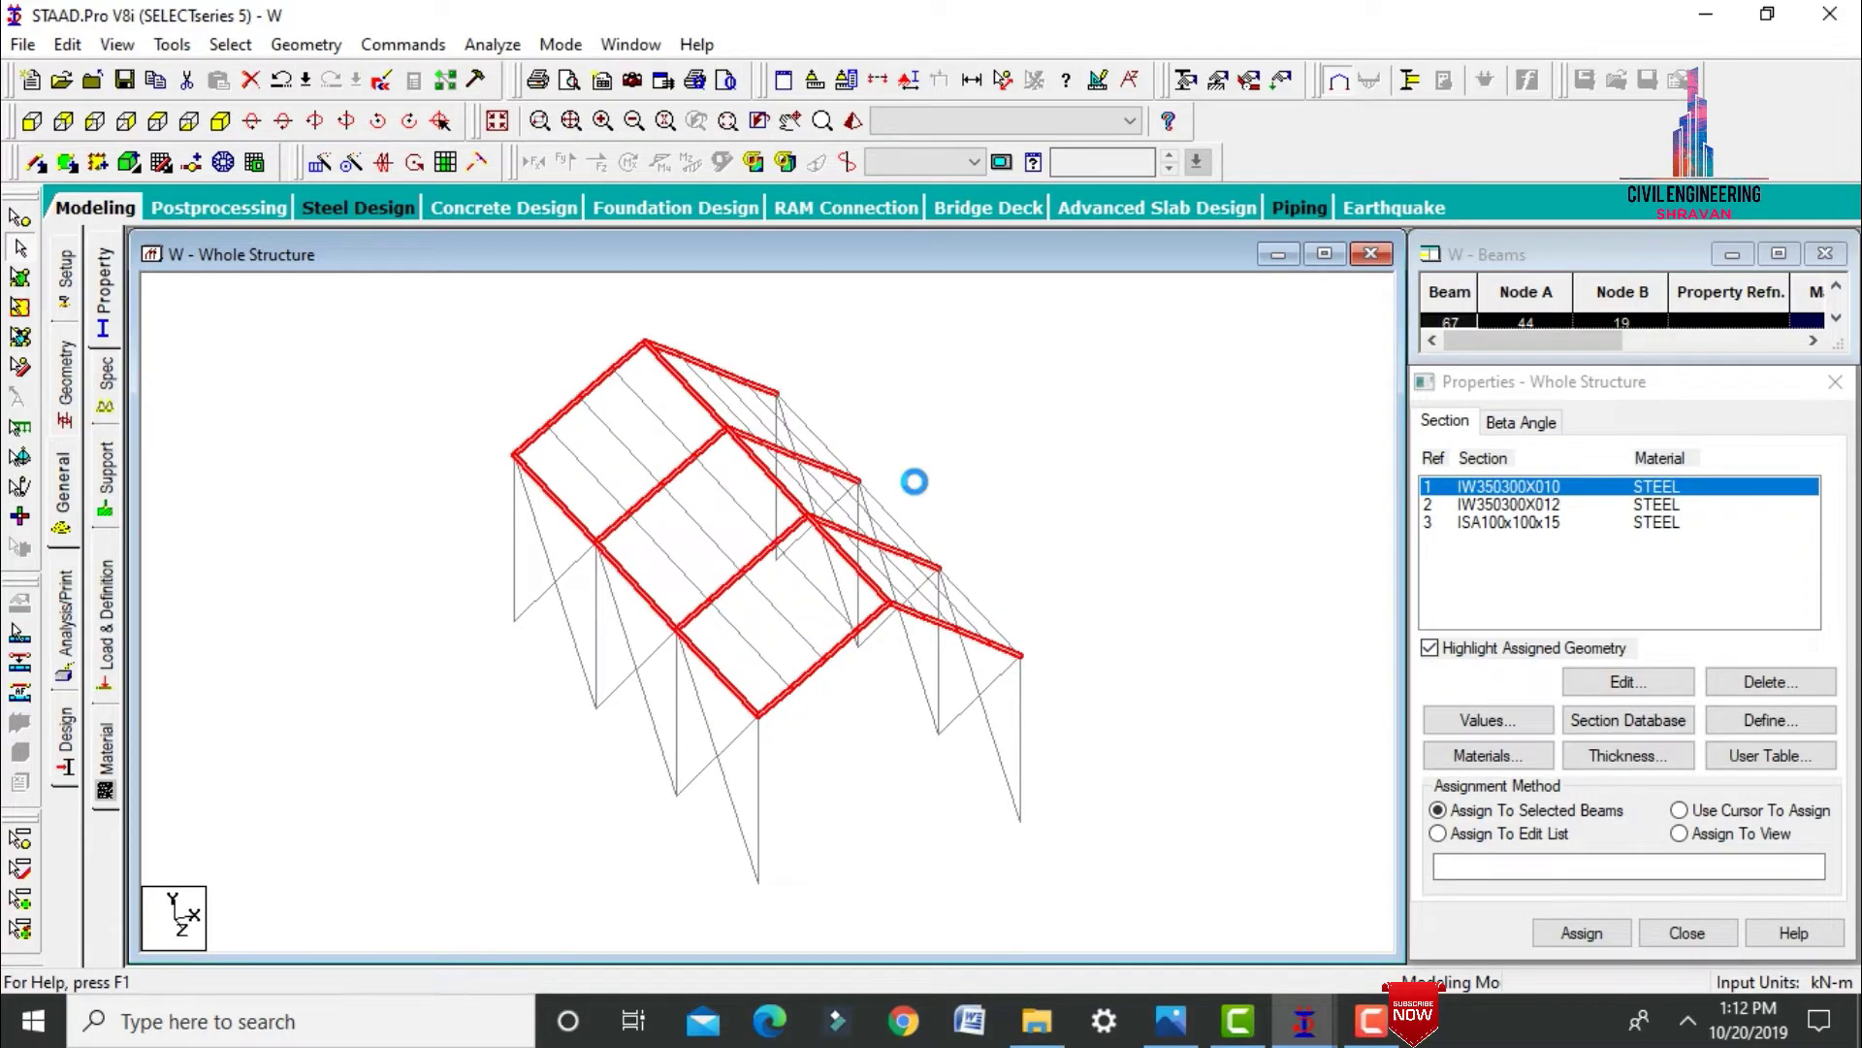
left_click(722, 673, "ctrl")
left_click(866, 603, "ctrl")
left_click(1016, 526, "ctrl")
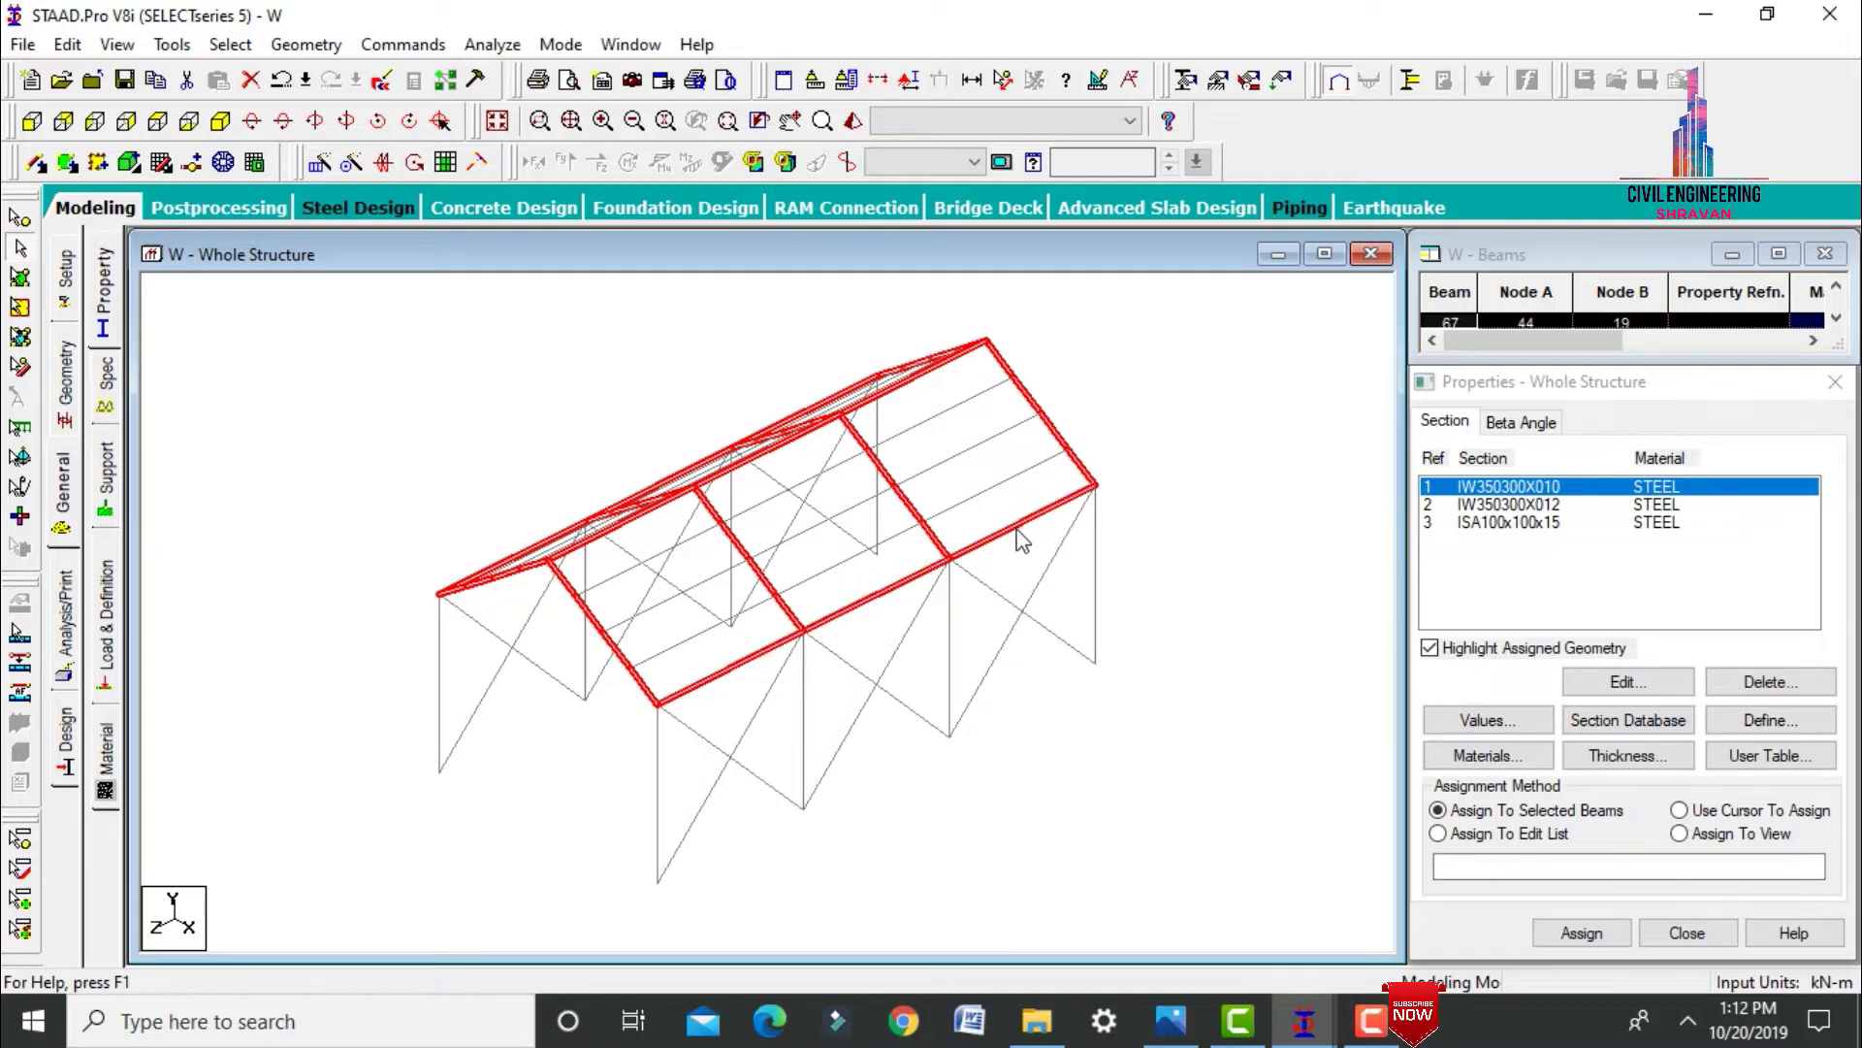
left_click(1590, 933)
left_click(1673, 735)
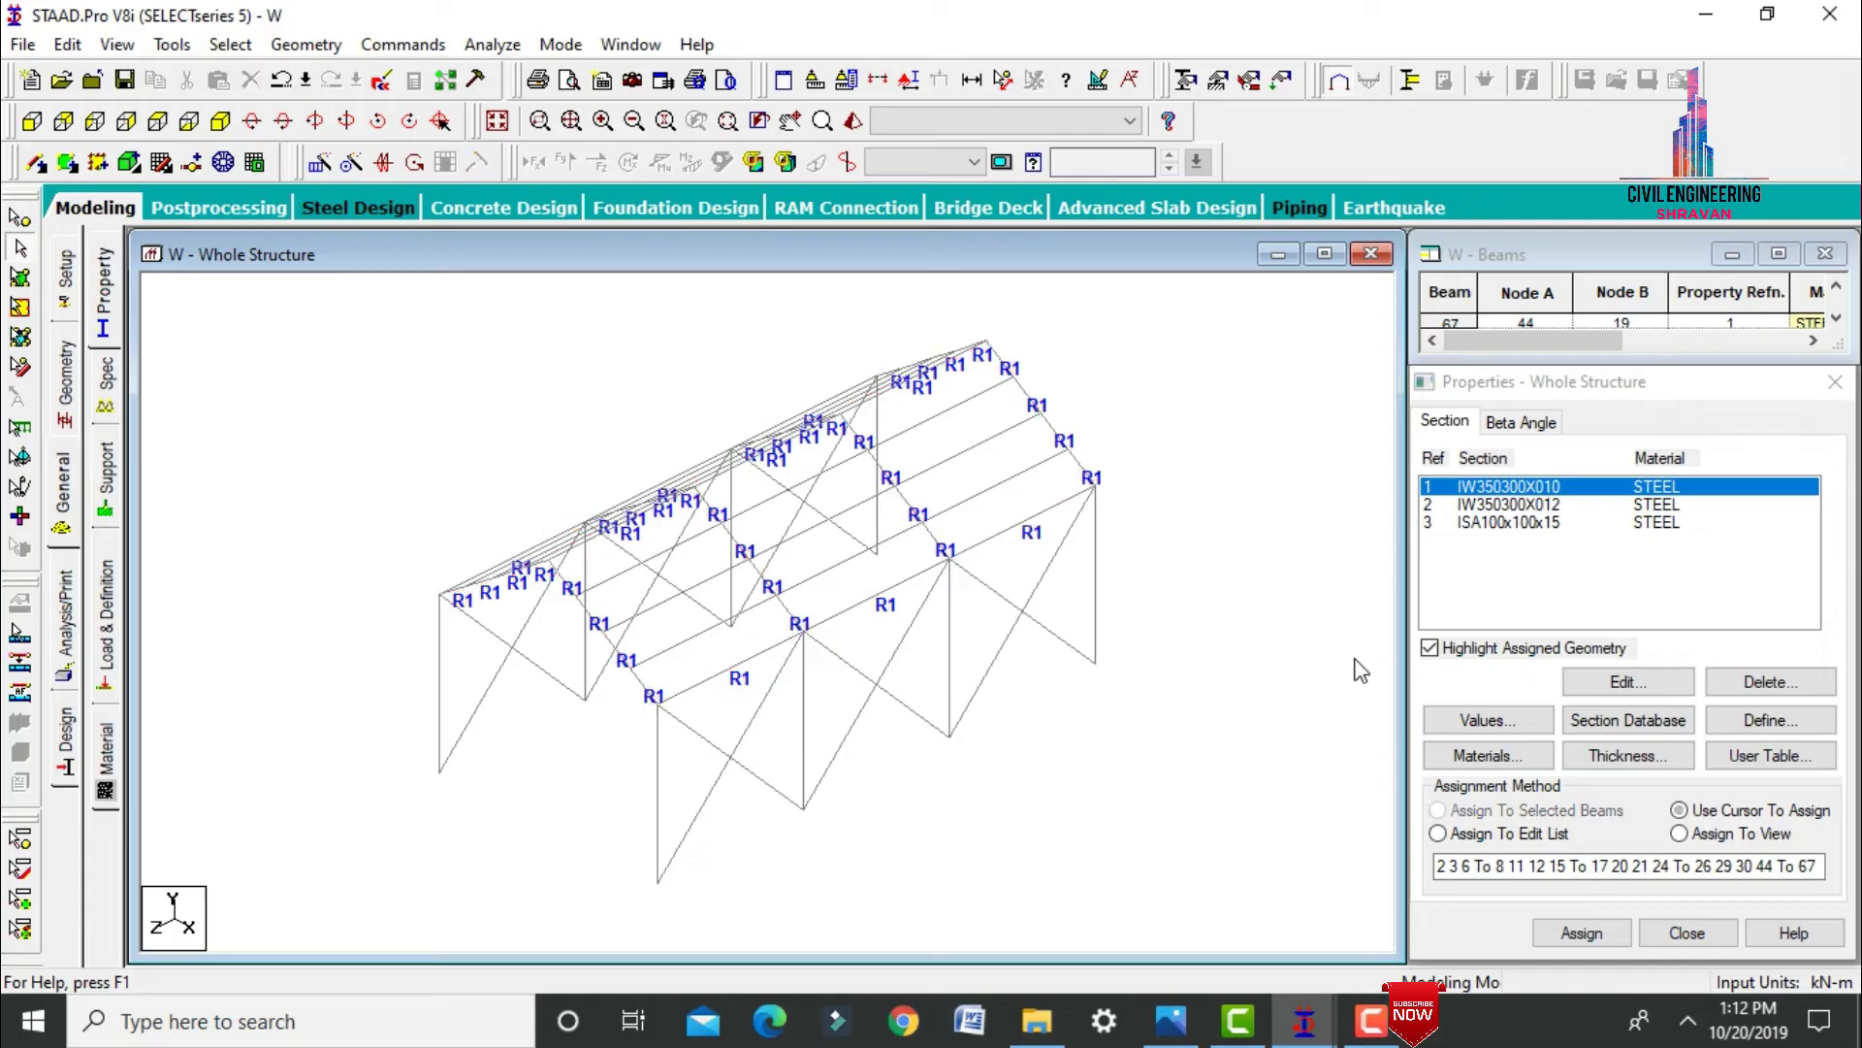
left_click(1491, 523)
left_click(1498, 504)
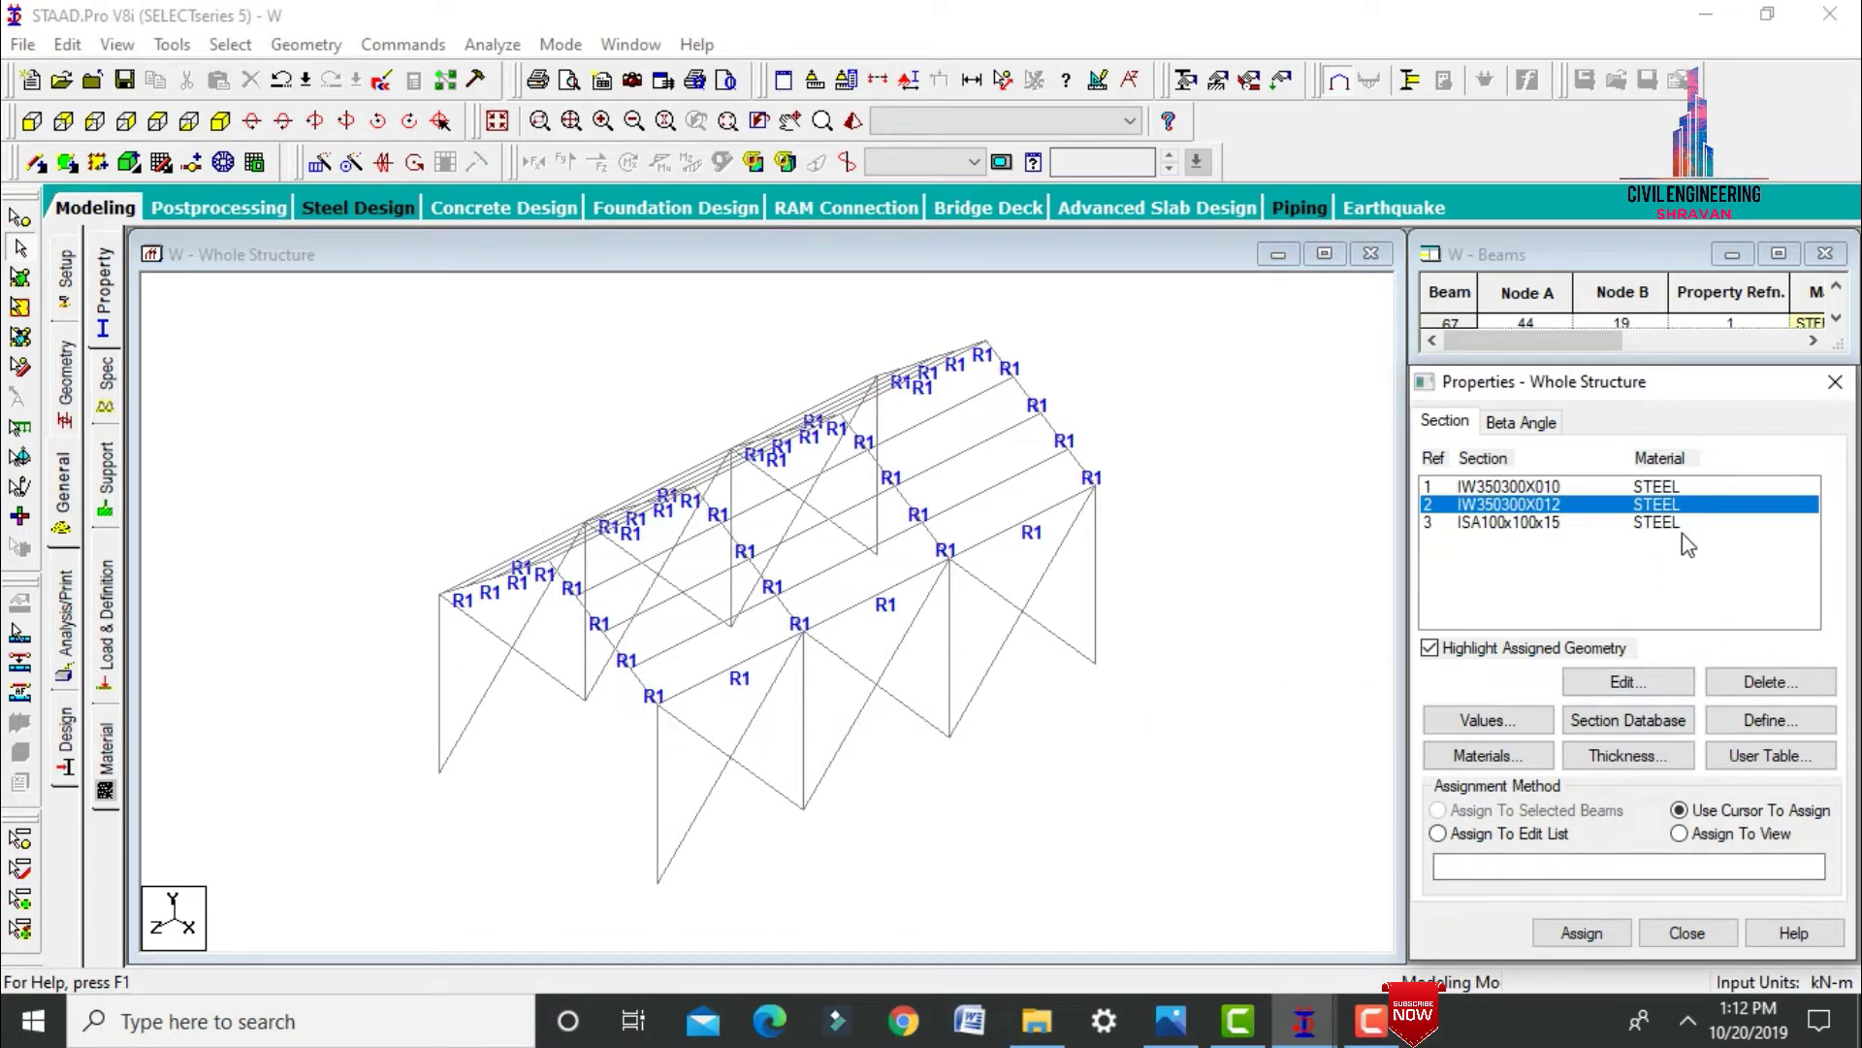
left_click(229, 44)
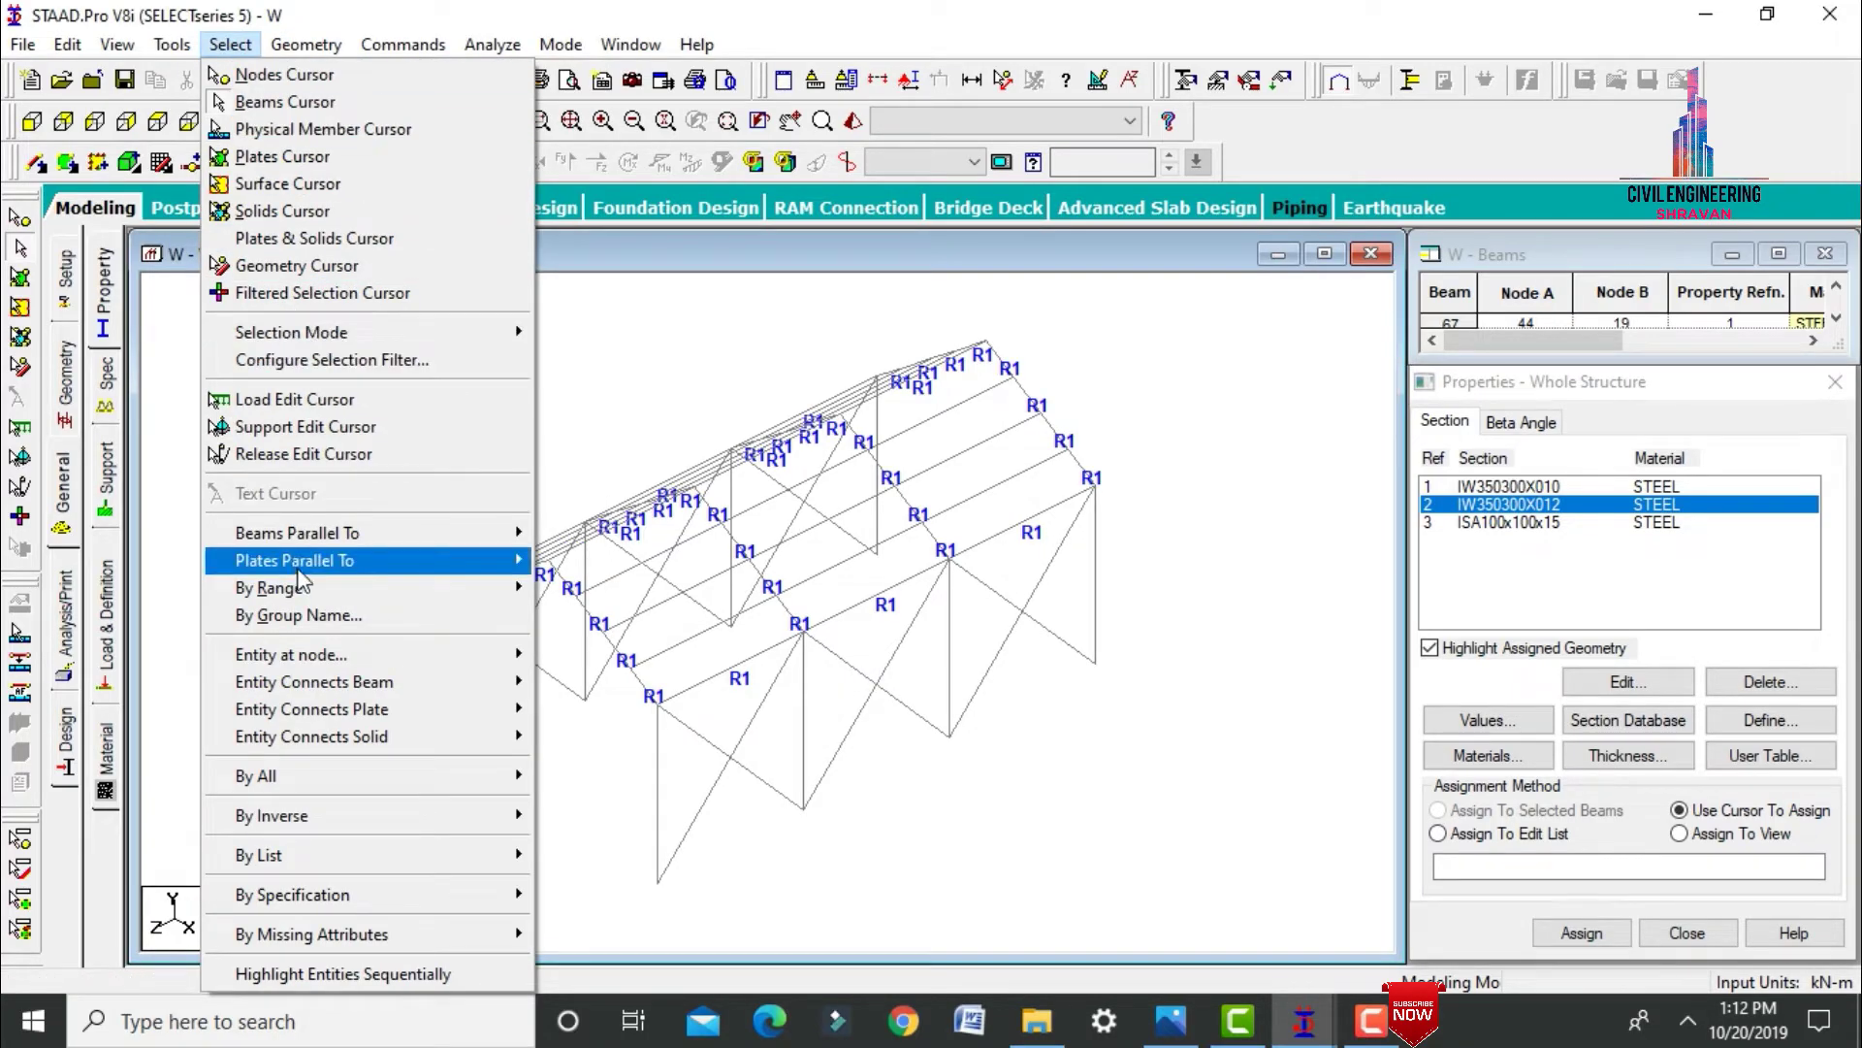
Select all beams parallel to Y and assign them the IW350300X012 section.
mouse_move(310, 533)
left_click(558, 555)
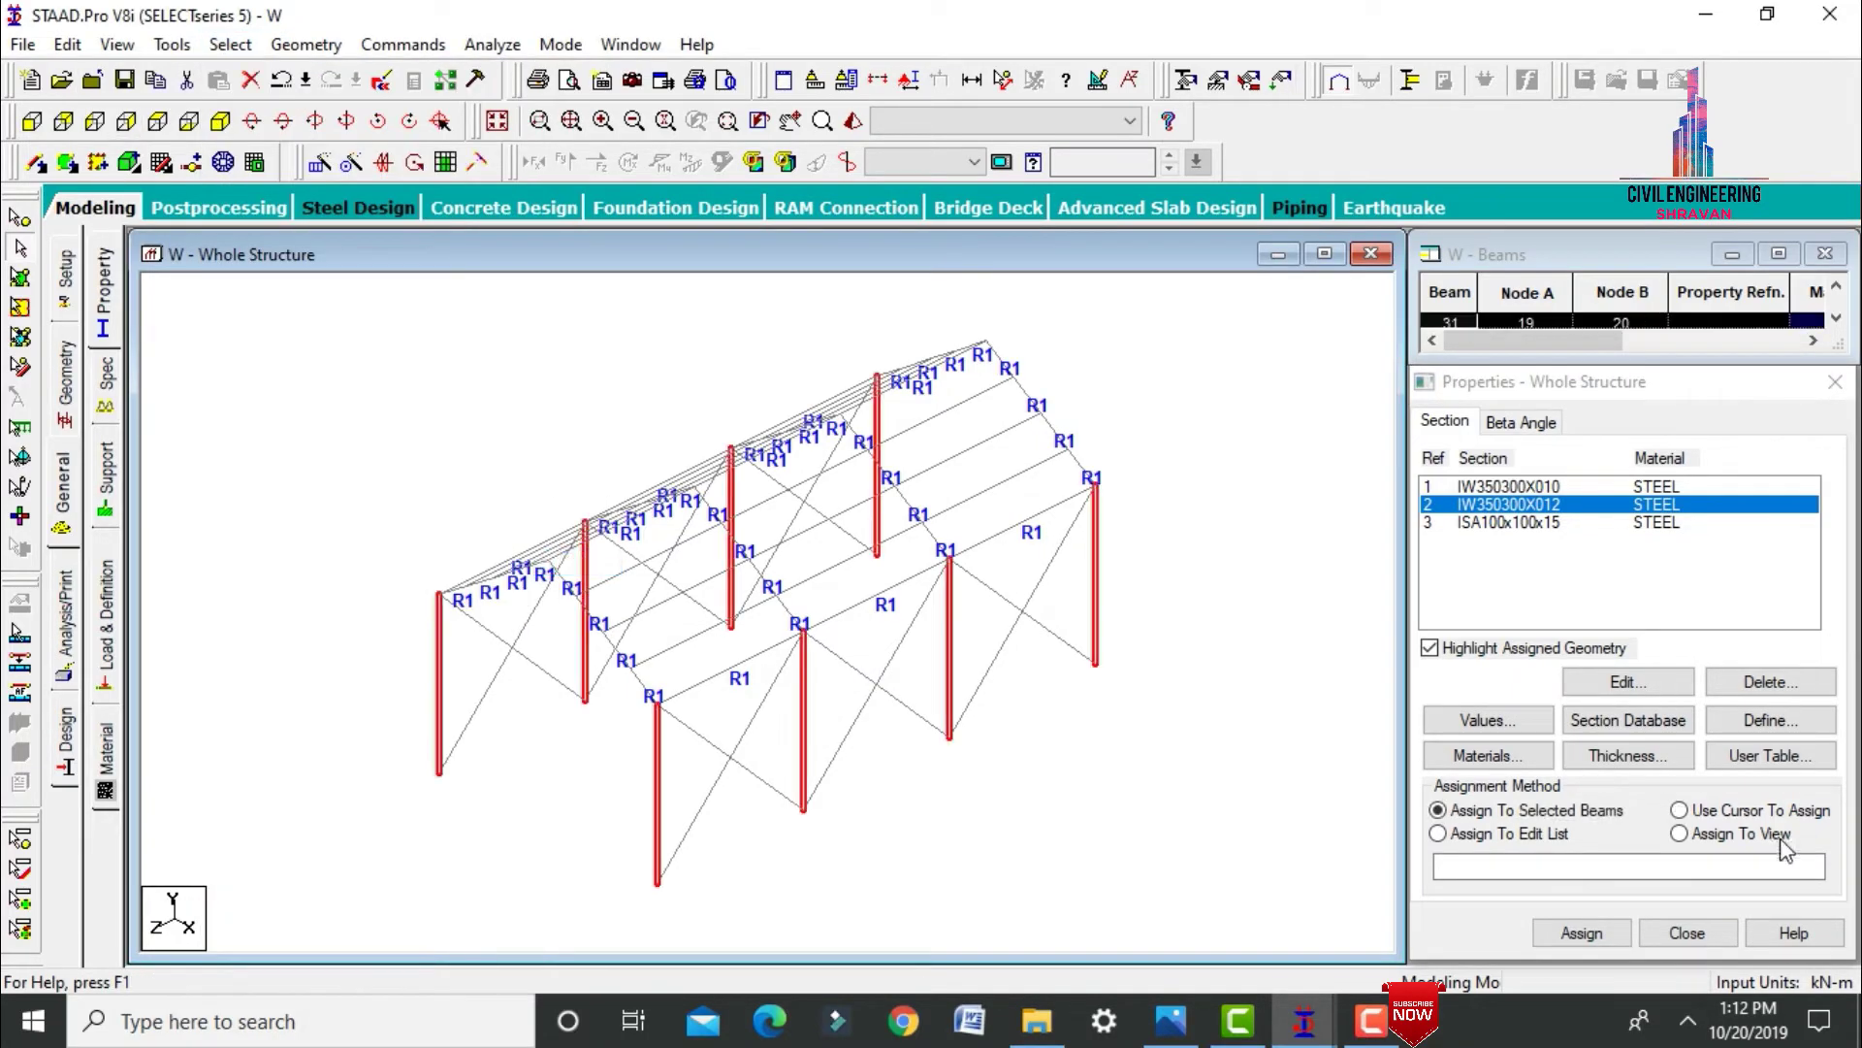
left_click(1582, 932)
left_click(1677, 740)
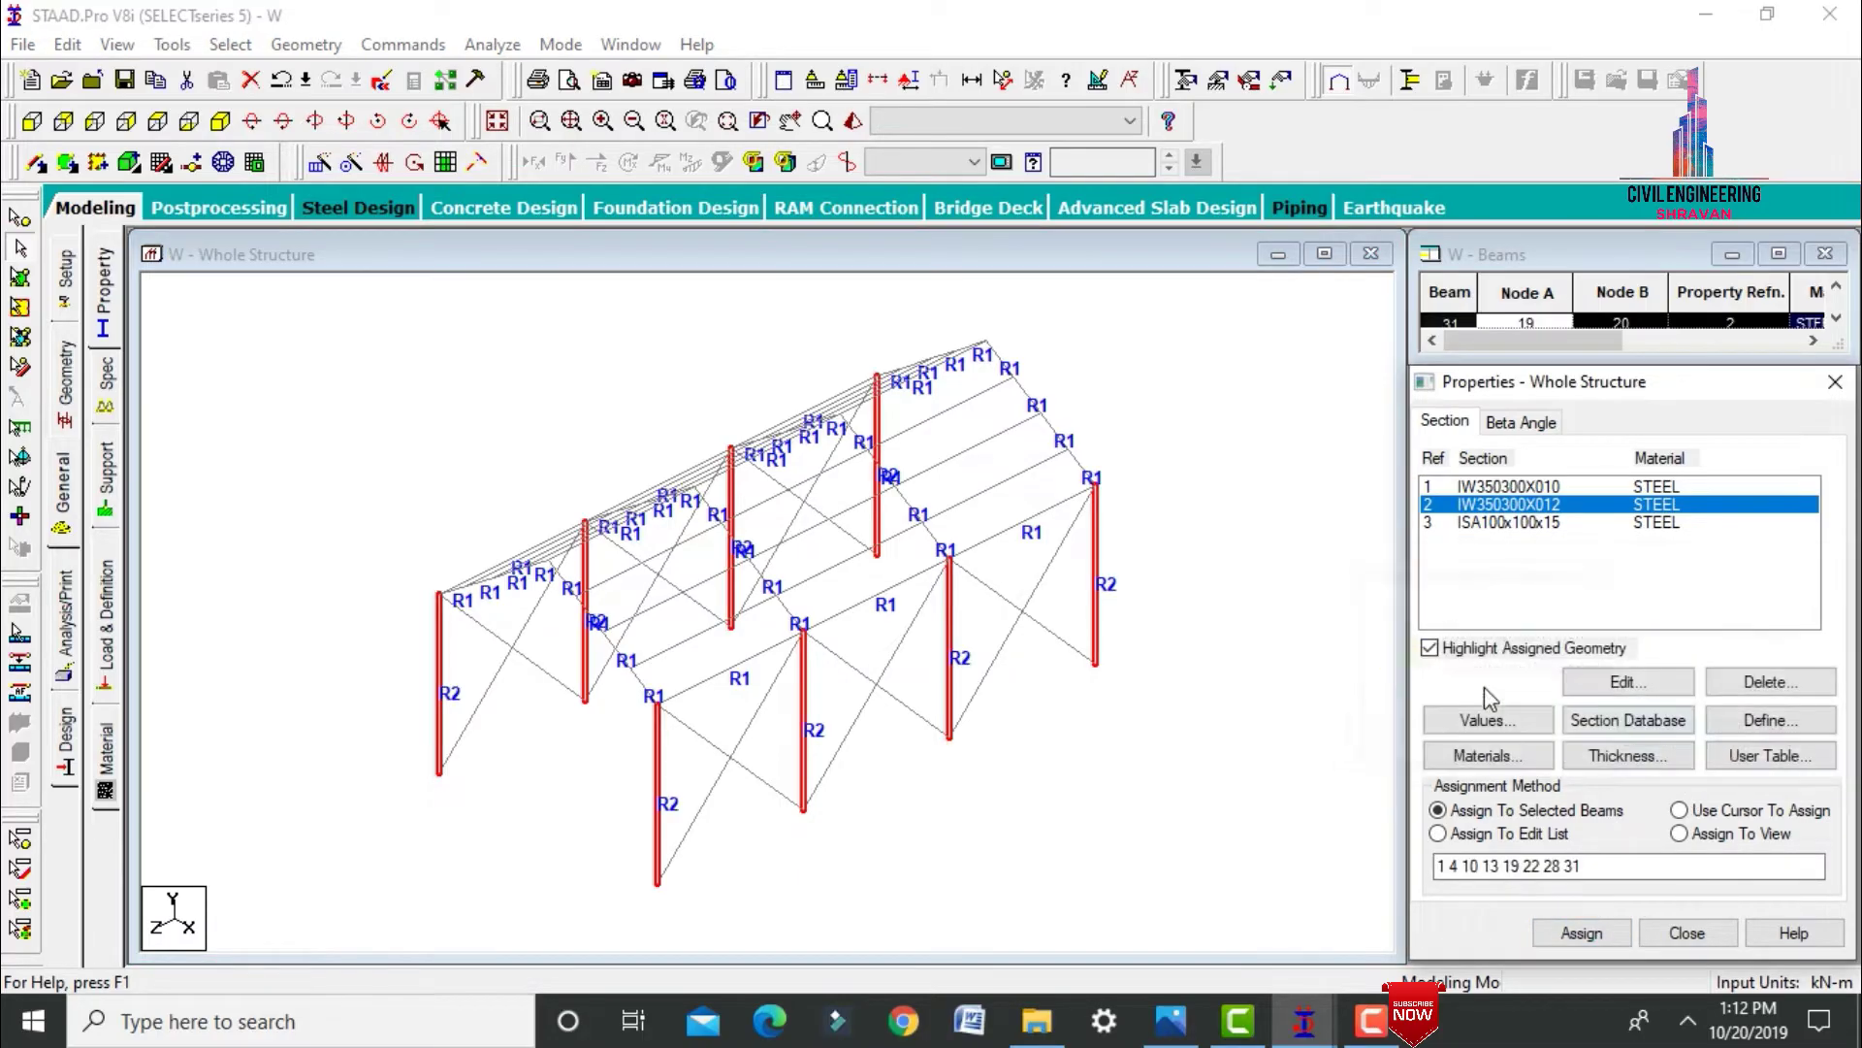
Select all members missing a property and assign them the ISA100x100x15 angle.
left_click(1455, 524)
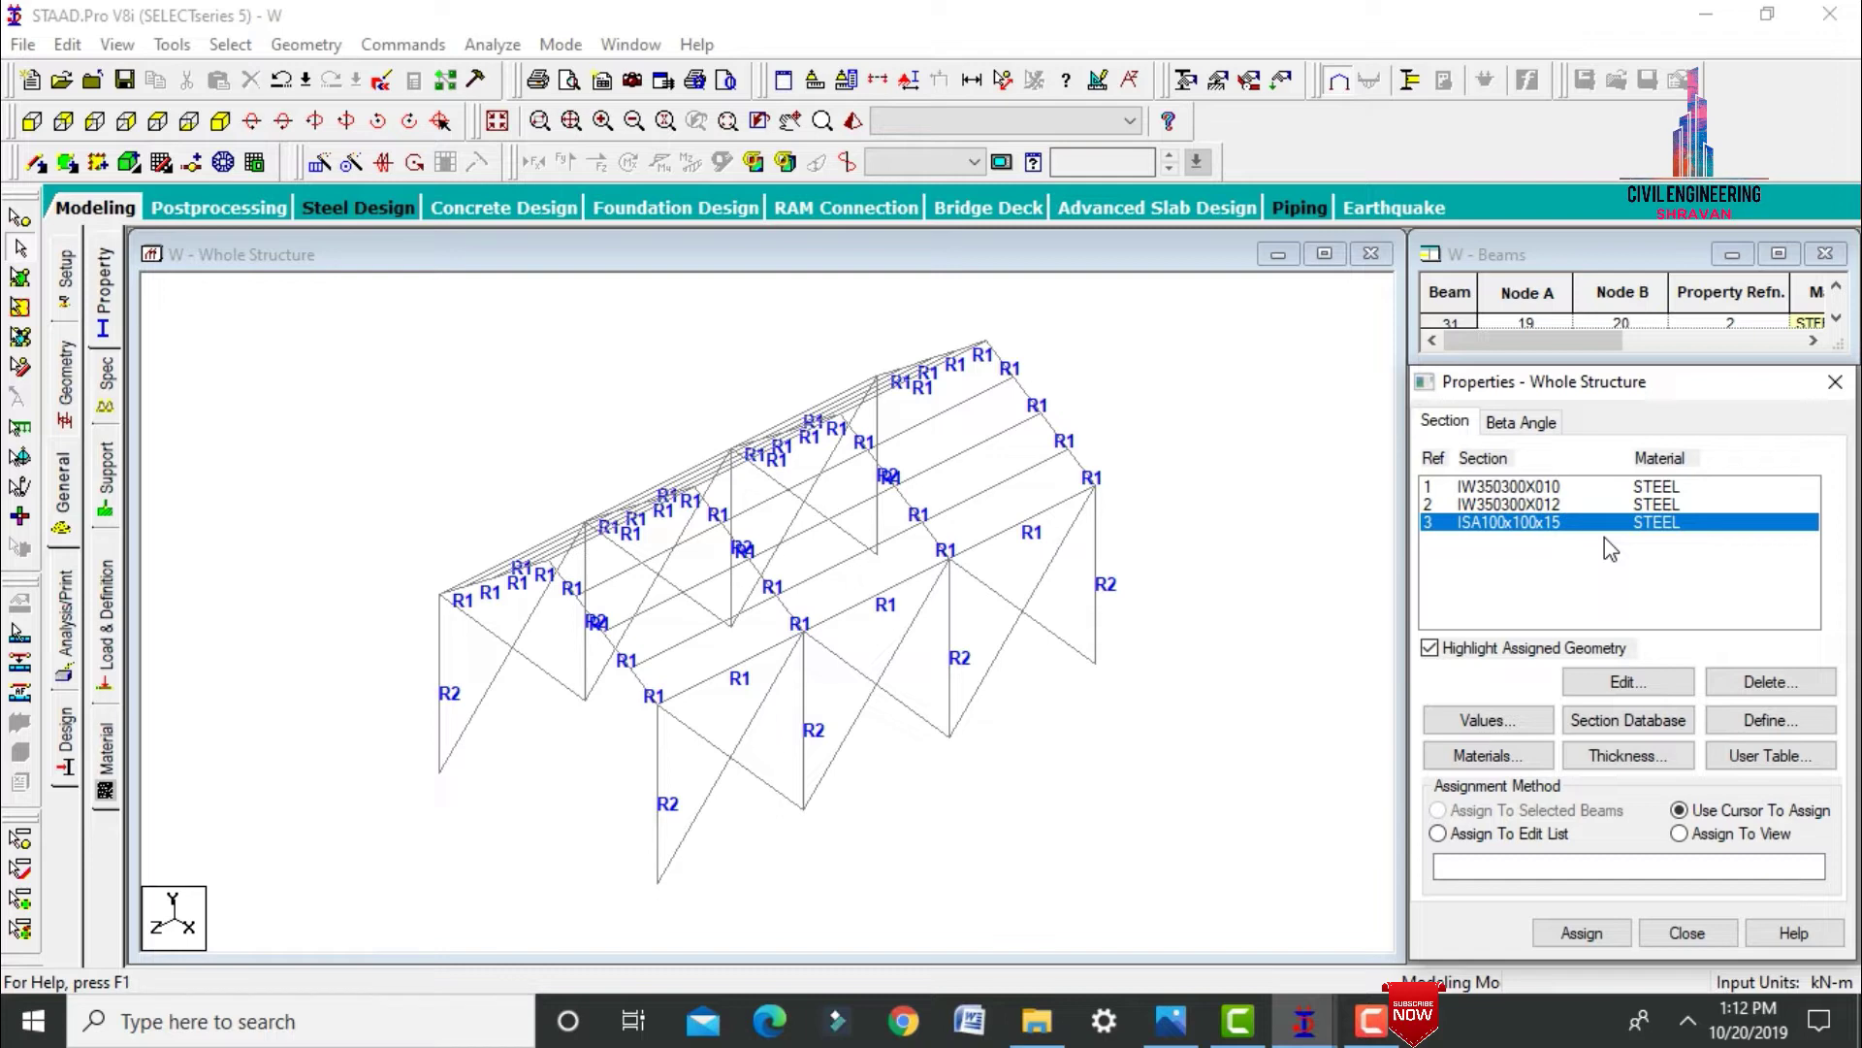
left_click(229, 46)
mouse_move(322, 934)
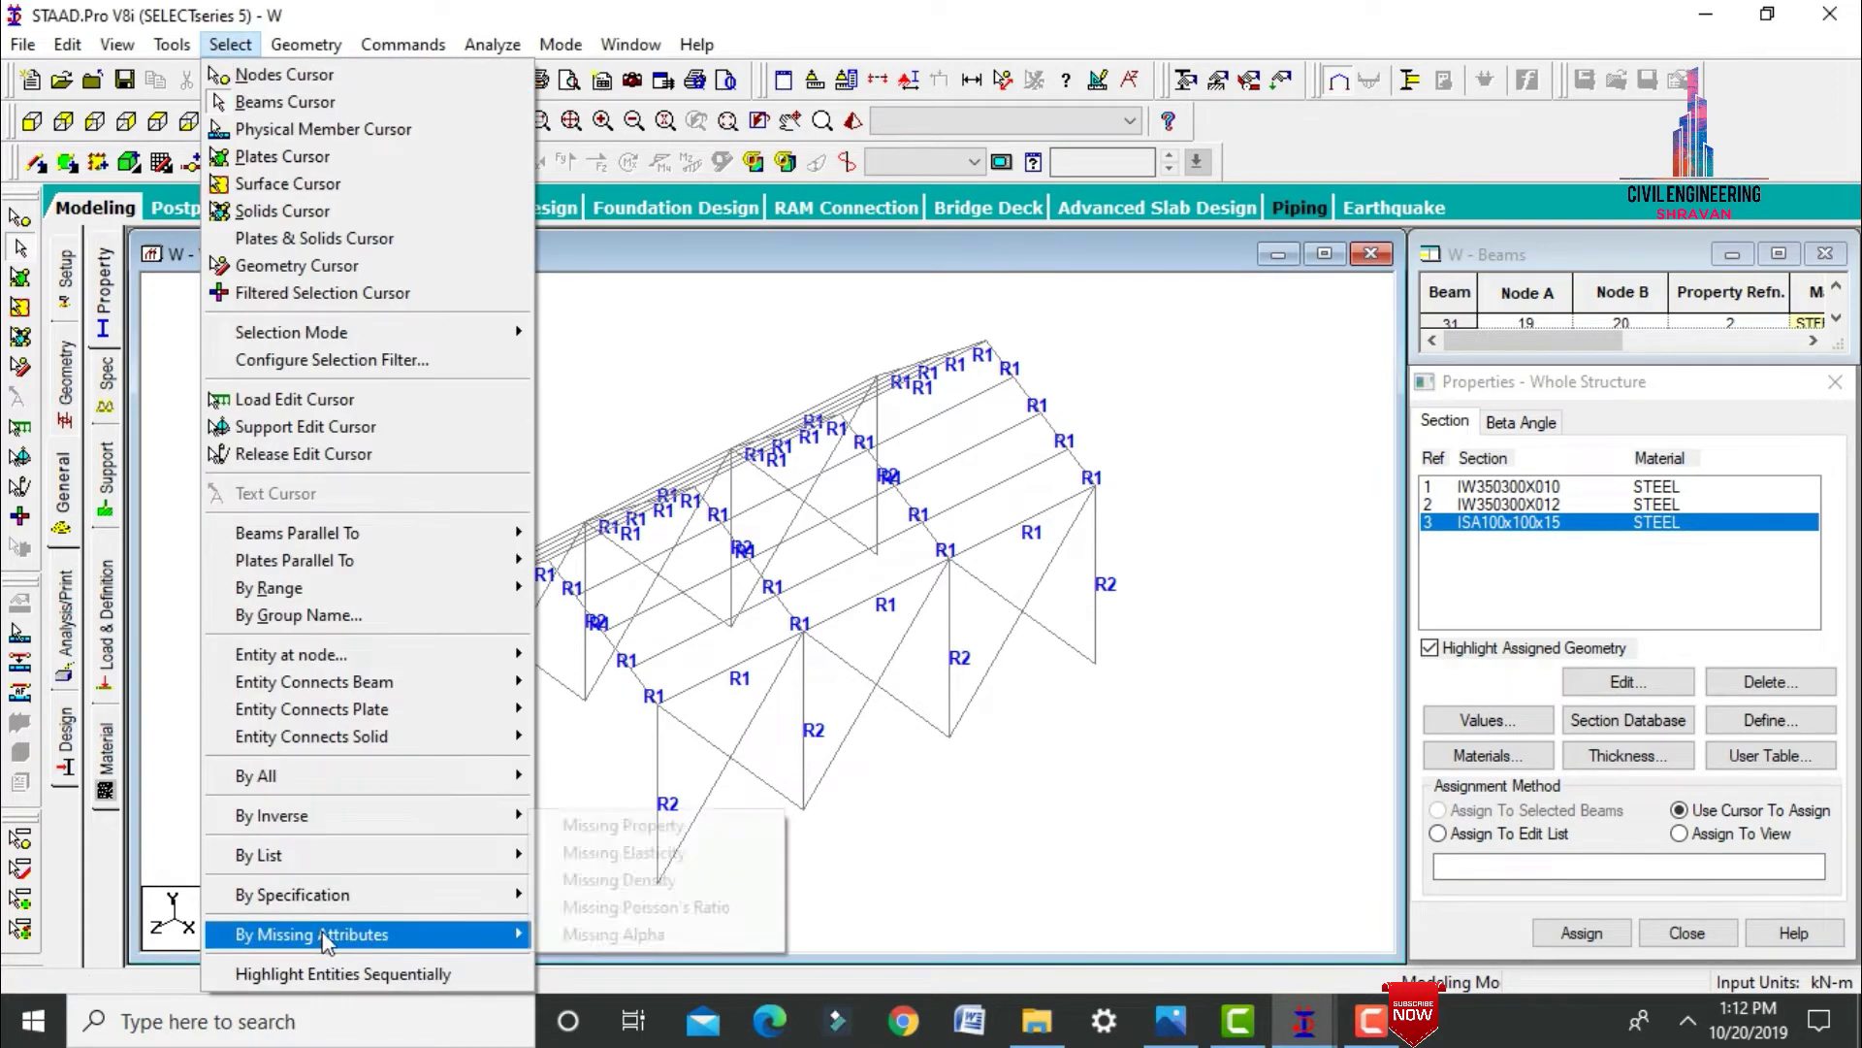
left_click(653, 825)
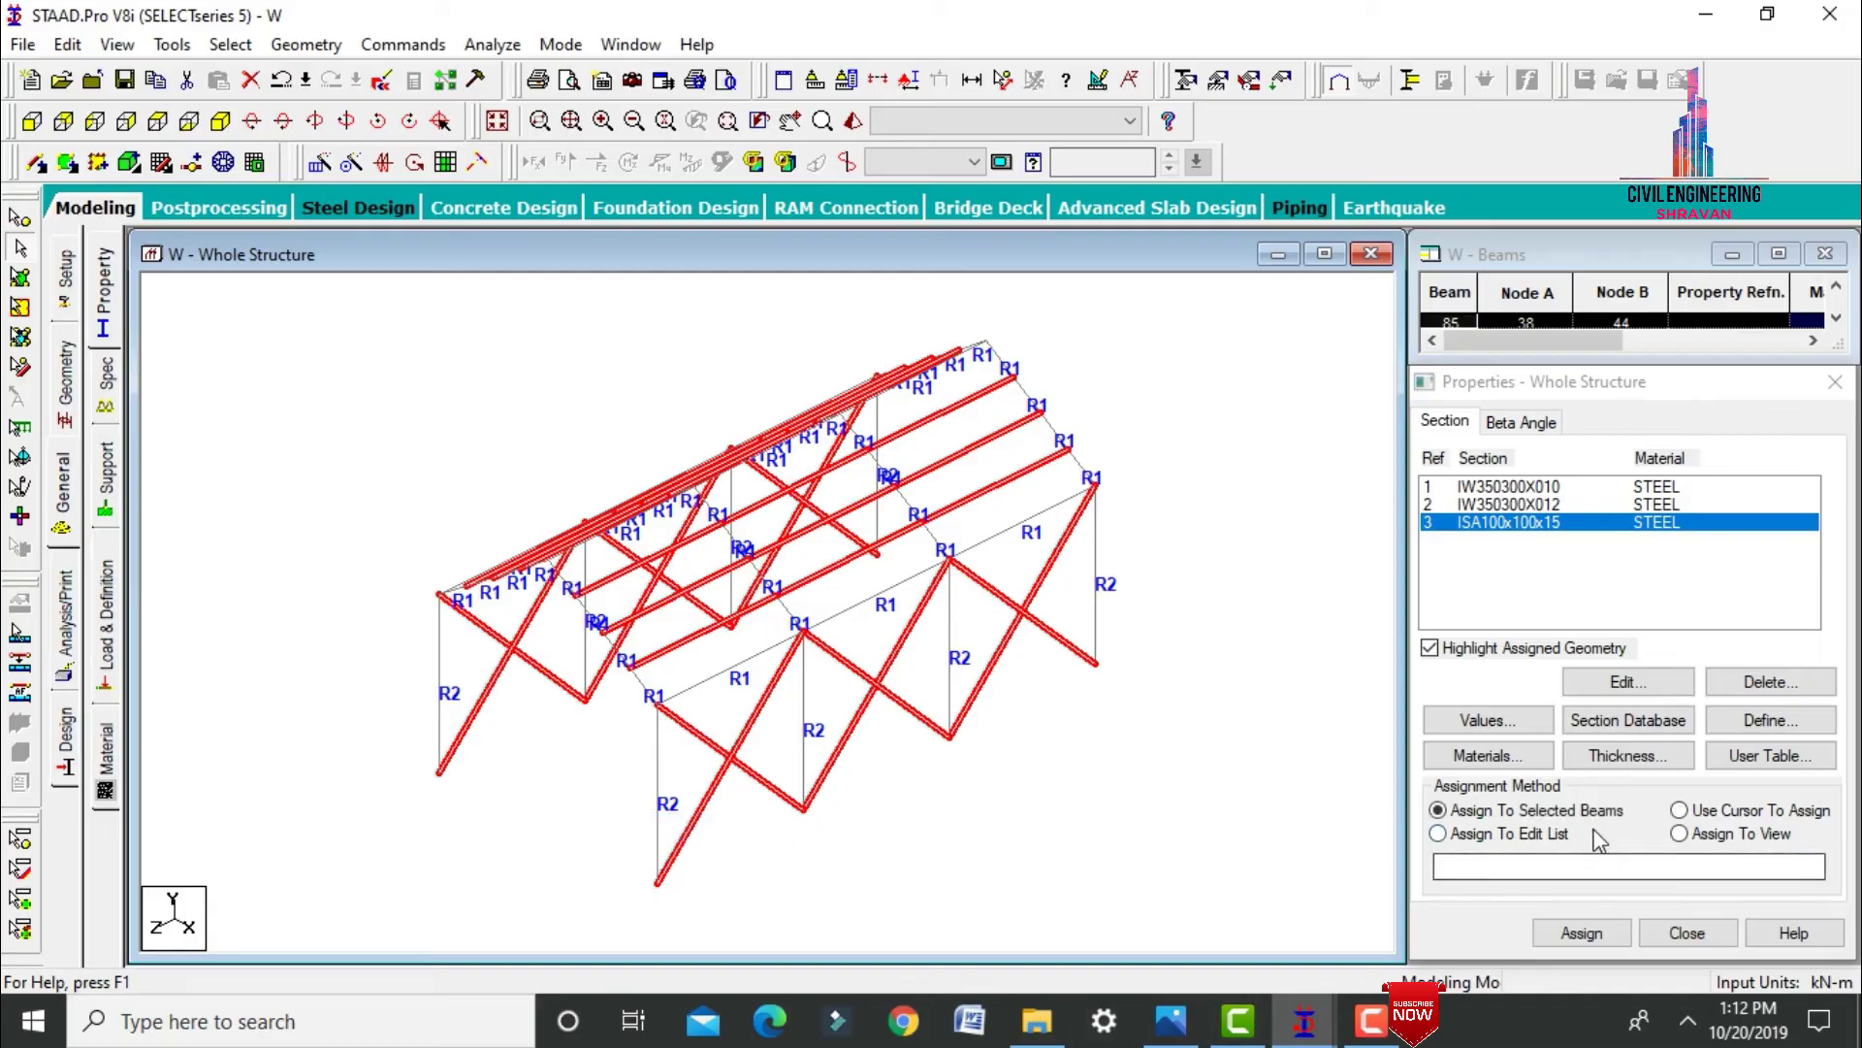
left_click(1591, 933)
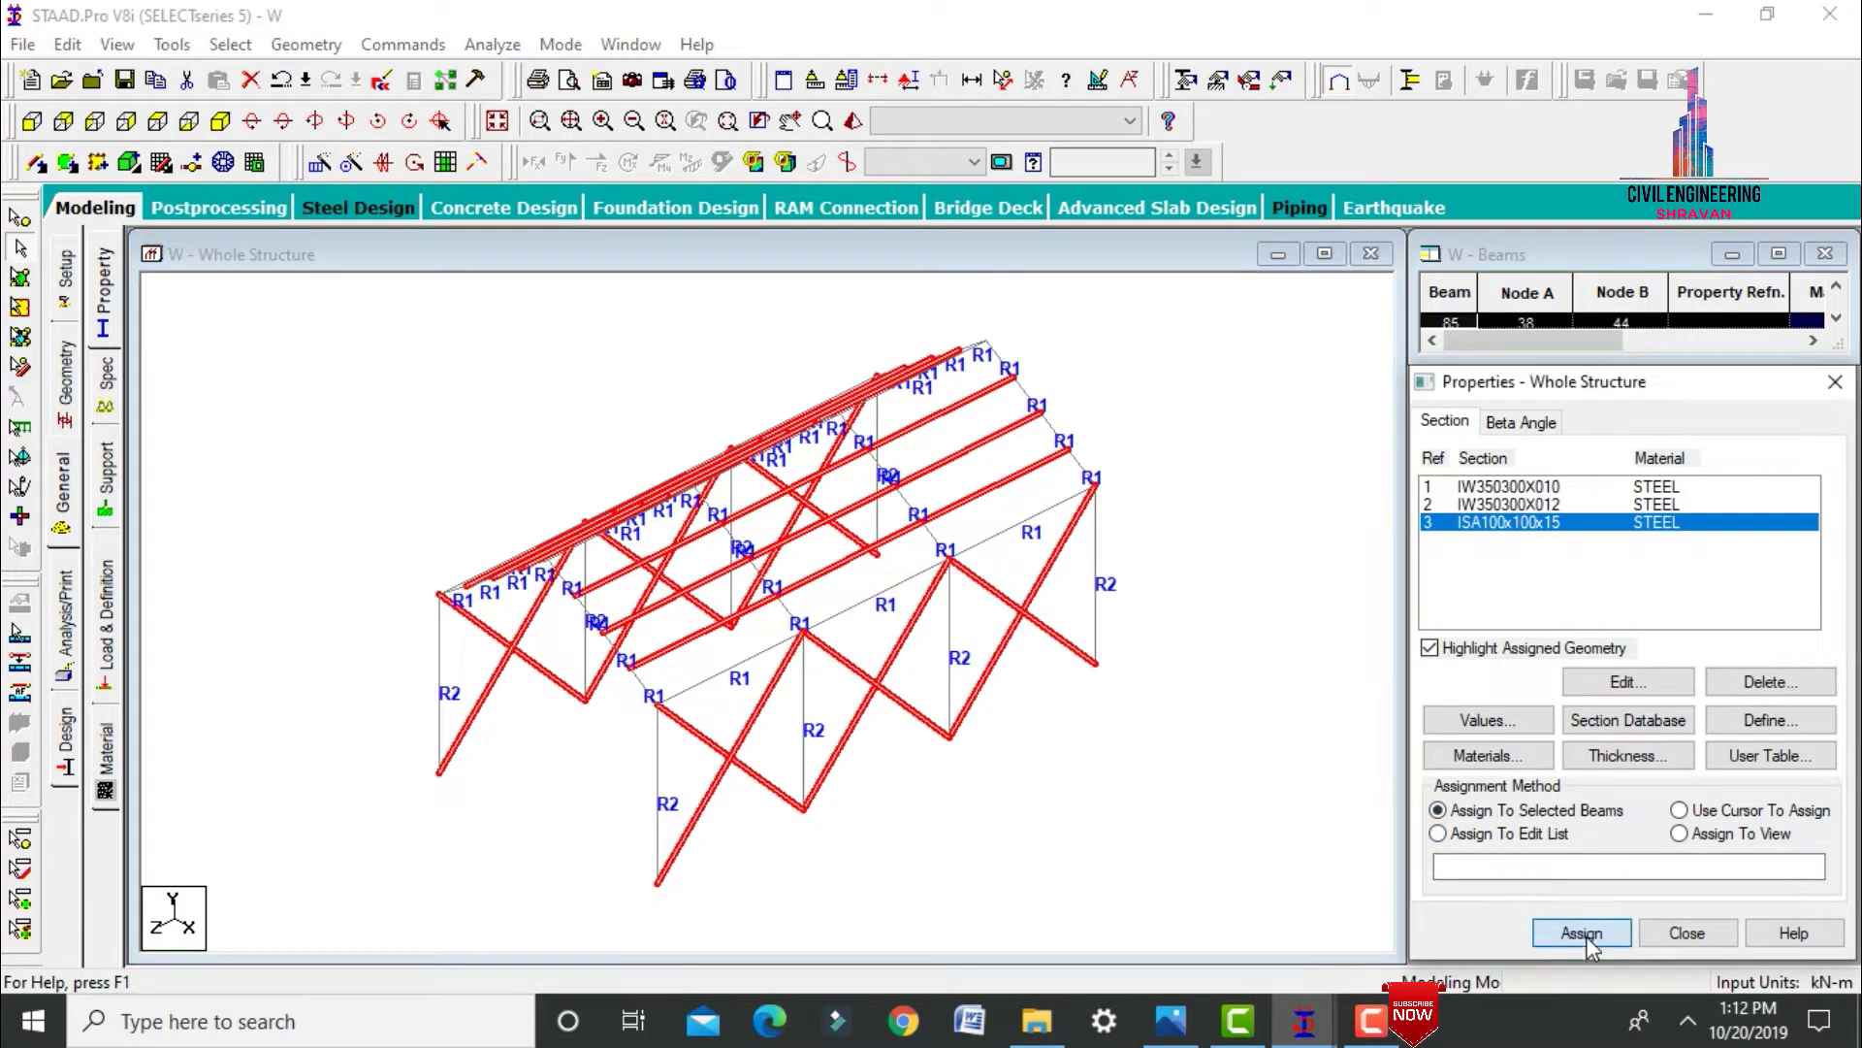
left_click(1675, 737)
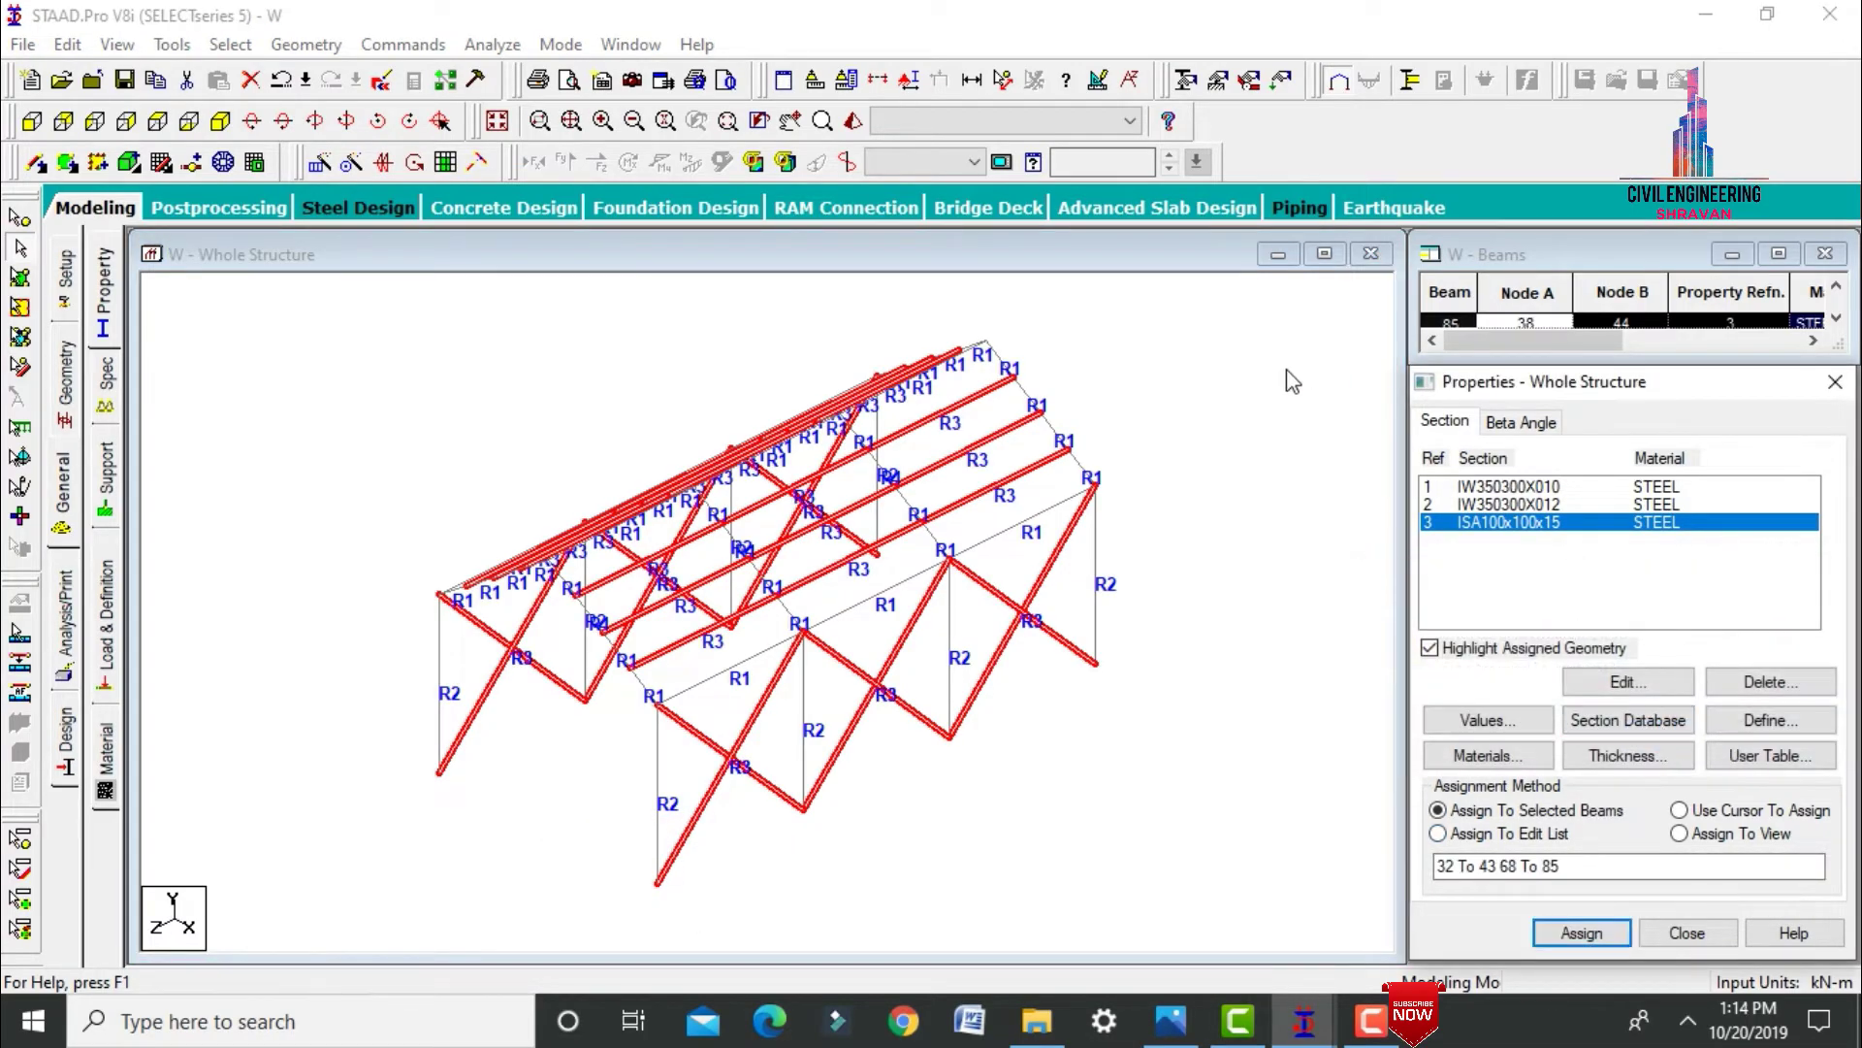
left_click(1237, 501)
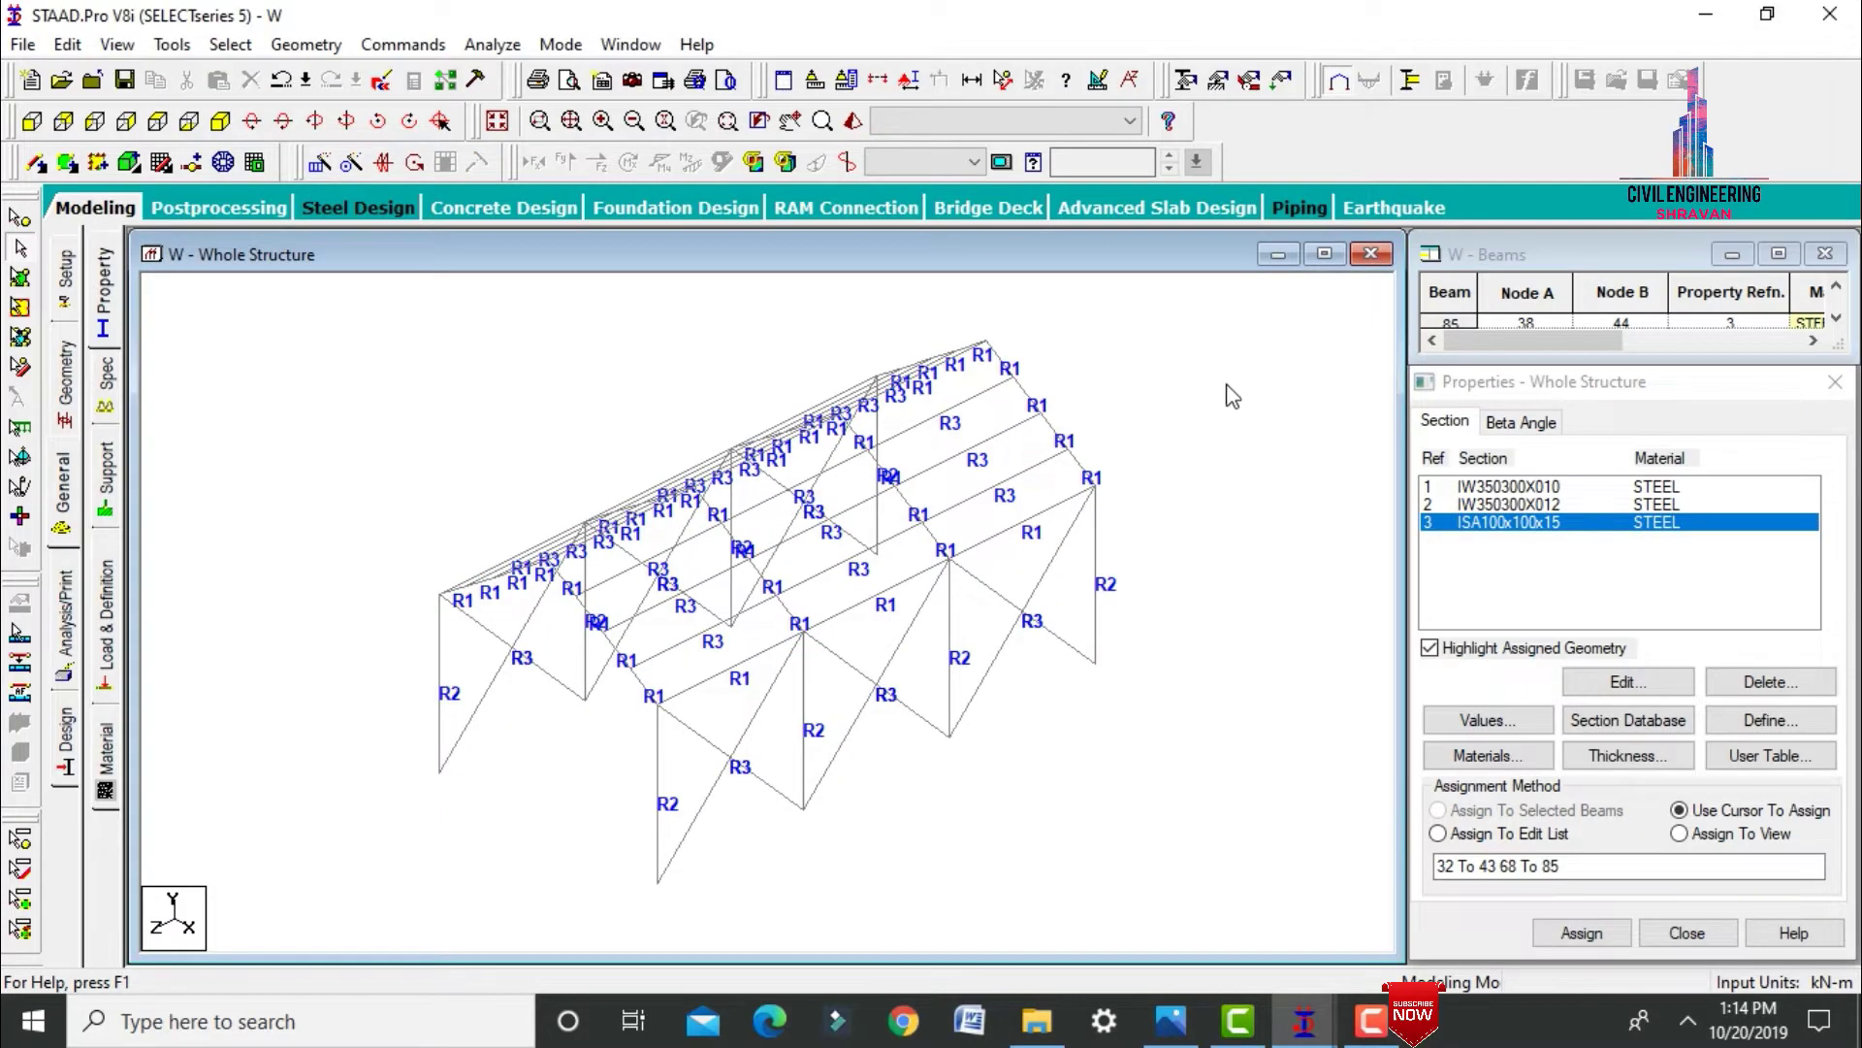
left_click(221, 121)
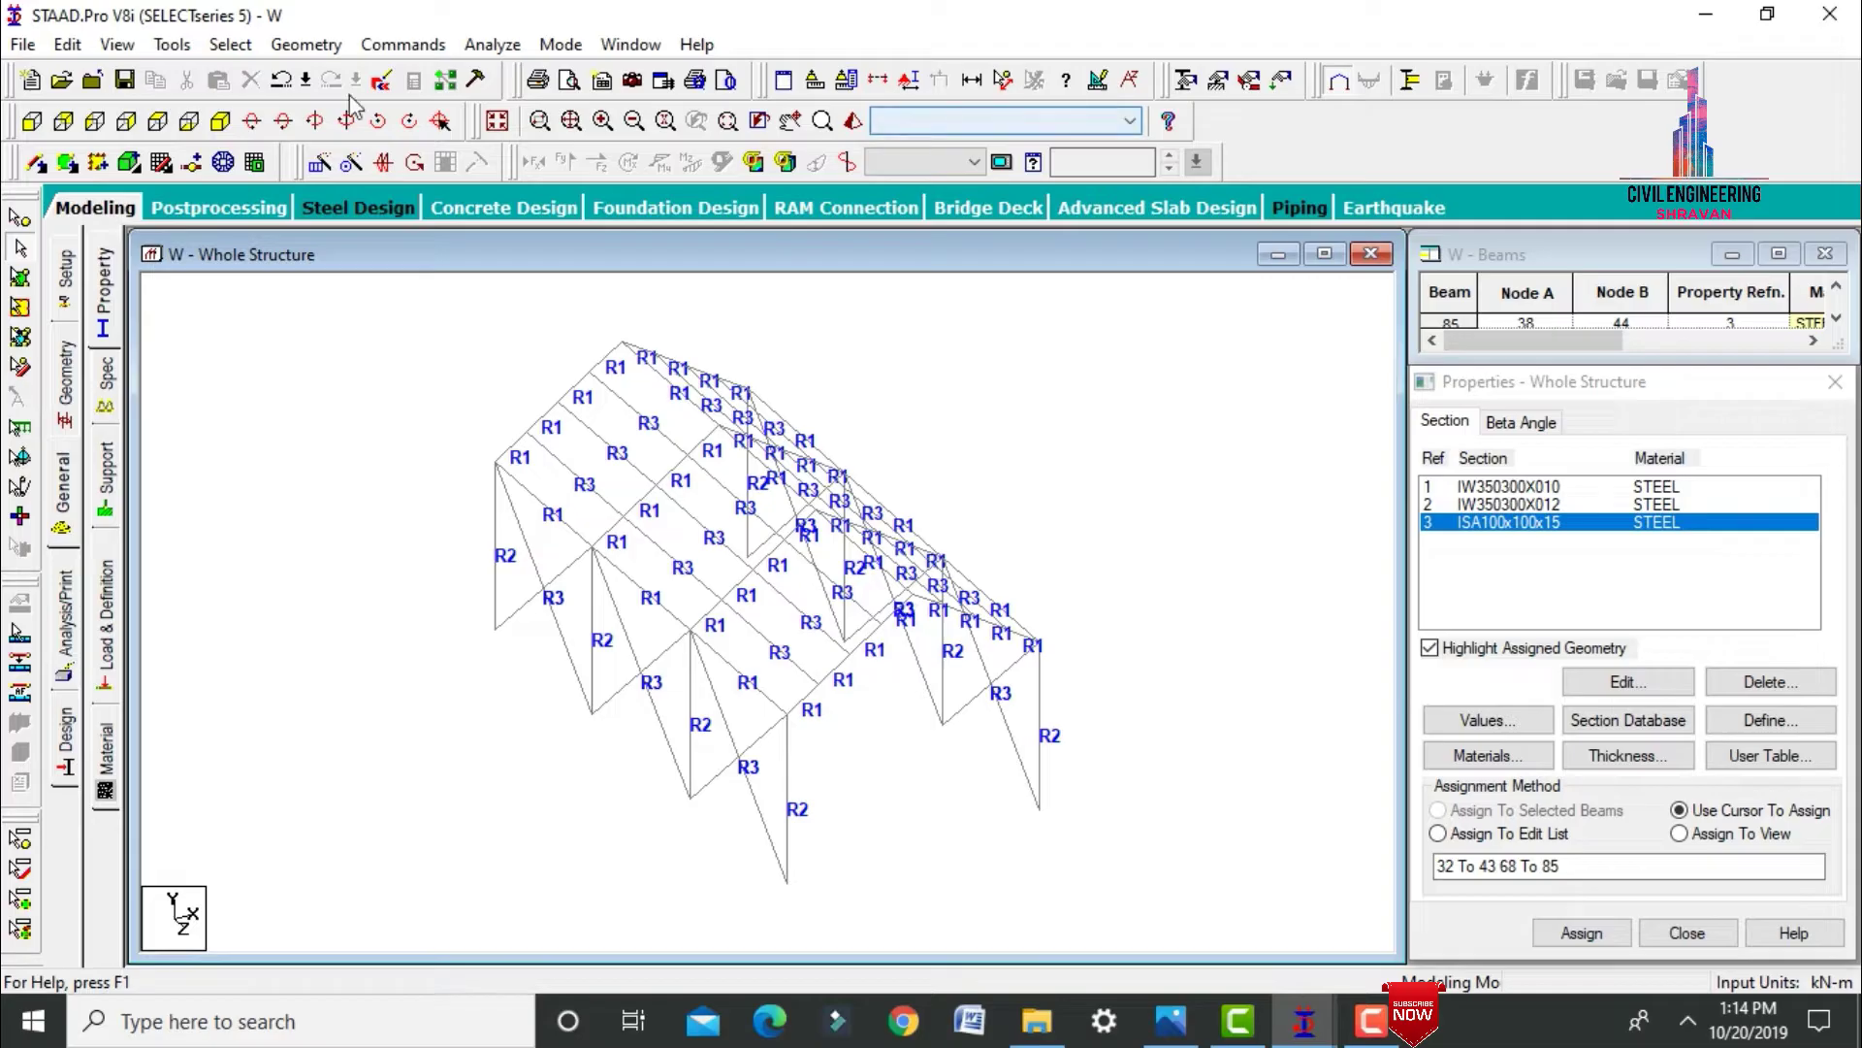
Render the frame in 3D, maximise and orbit the rendered view, then close it.
left_click(110, 201)
left_click(854, 121)
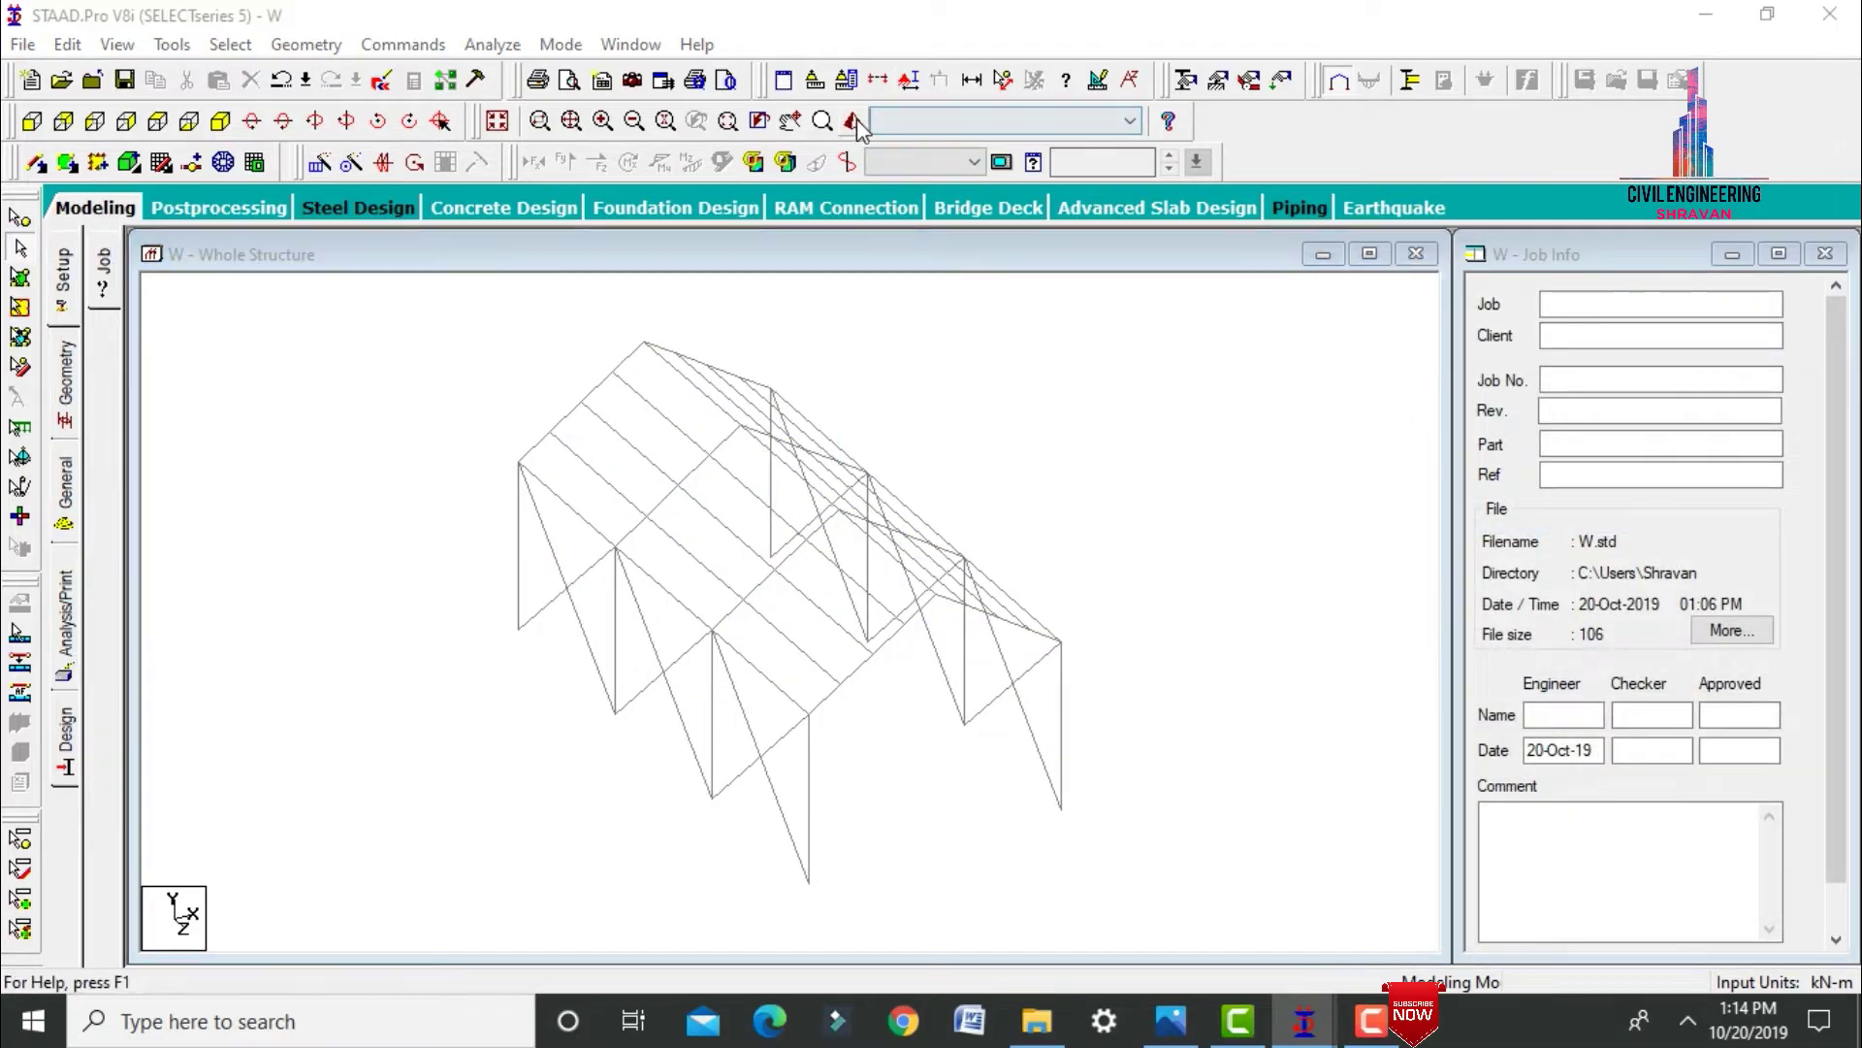
left_click(1565, 254)
left_click_drag(1282, 729, 681, 519)
scroll(759, 613, "up", 5)
left_click_drag(1377, 619, 978, 665)
scroll(984, 677, "up", 5)
scroll(983, 677, "down", 4)
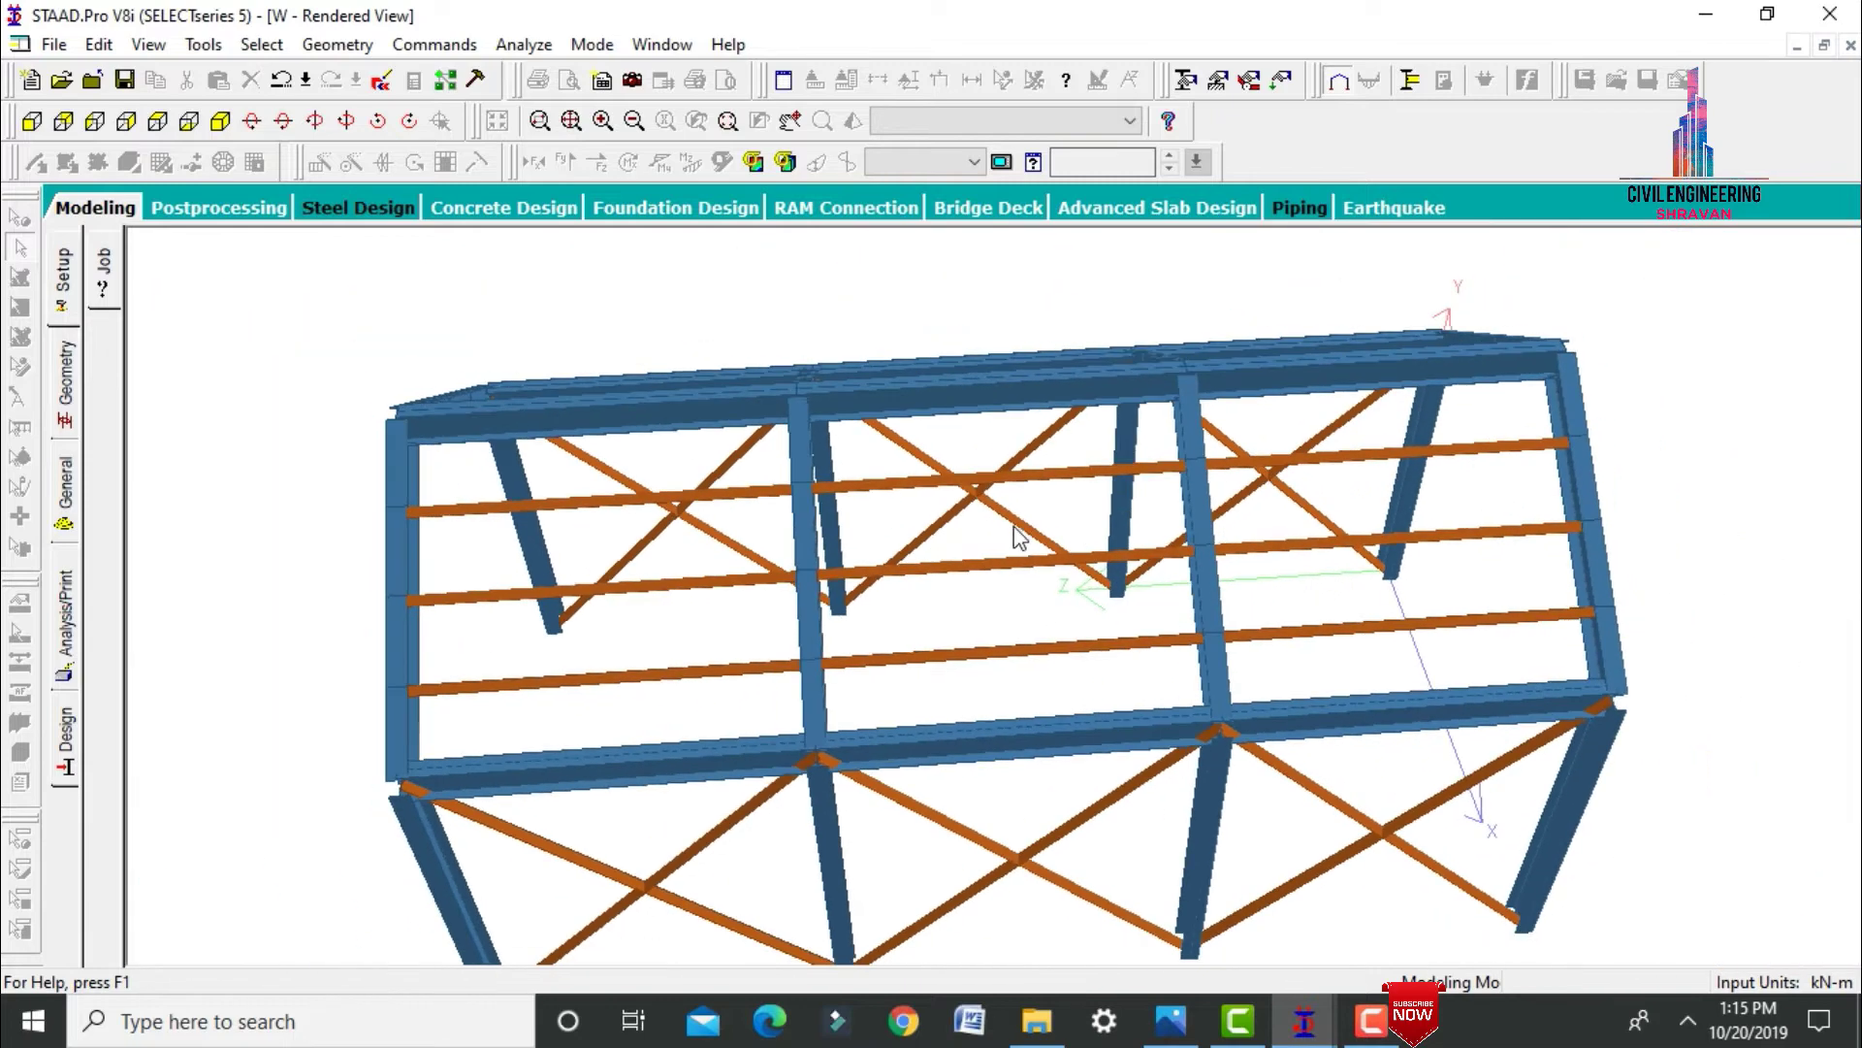
scroll(997, 625, "down", 1)
left_click_drag(823, 870, 1205, 536)
left_click_drag(1131, 419, 933, 852)
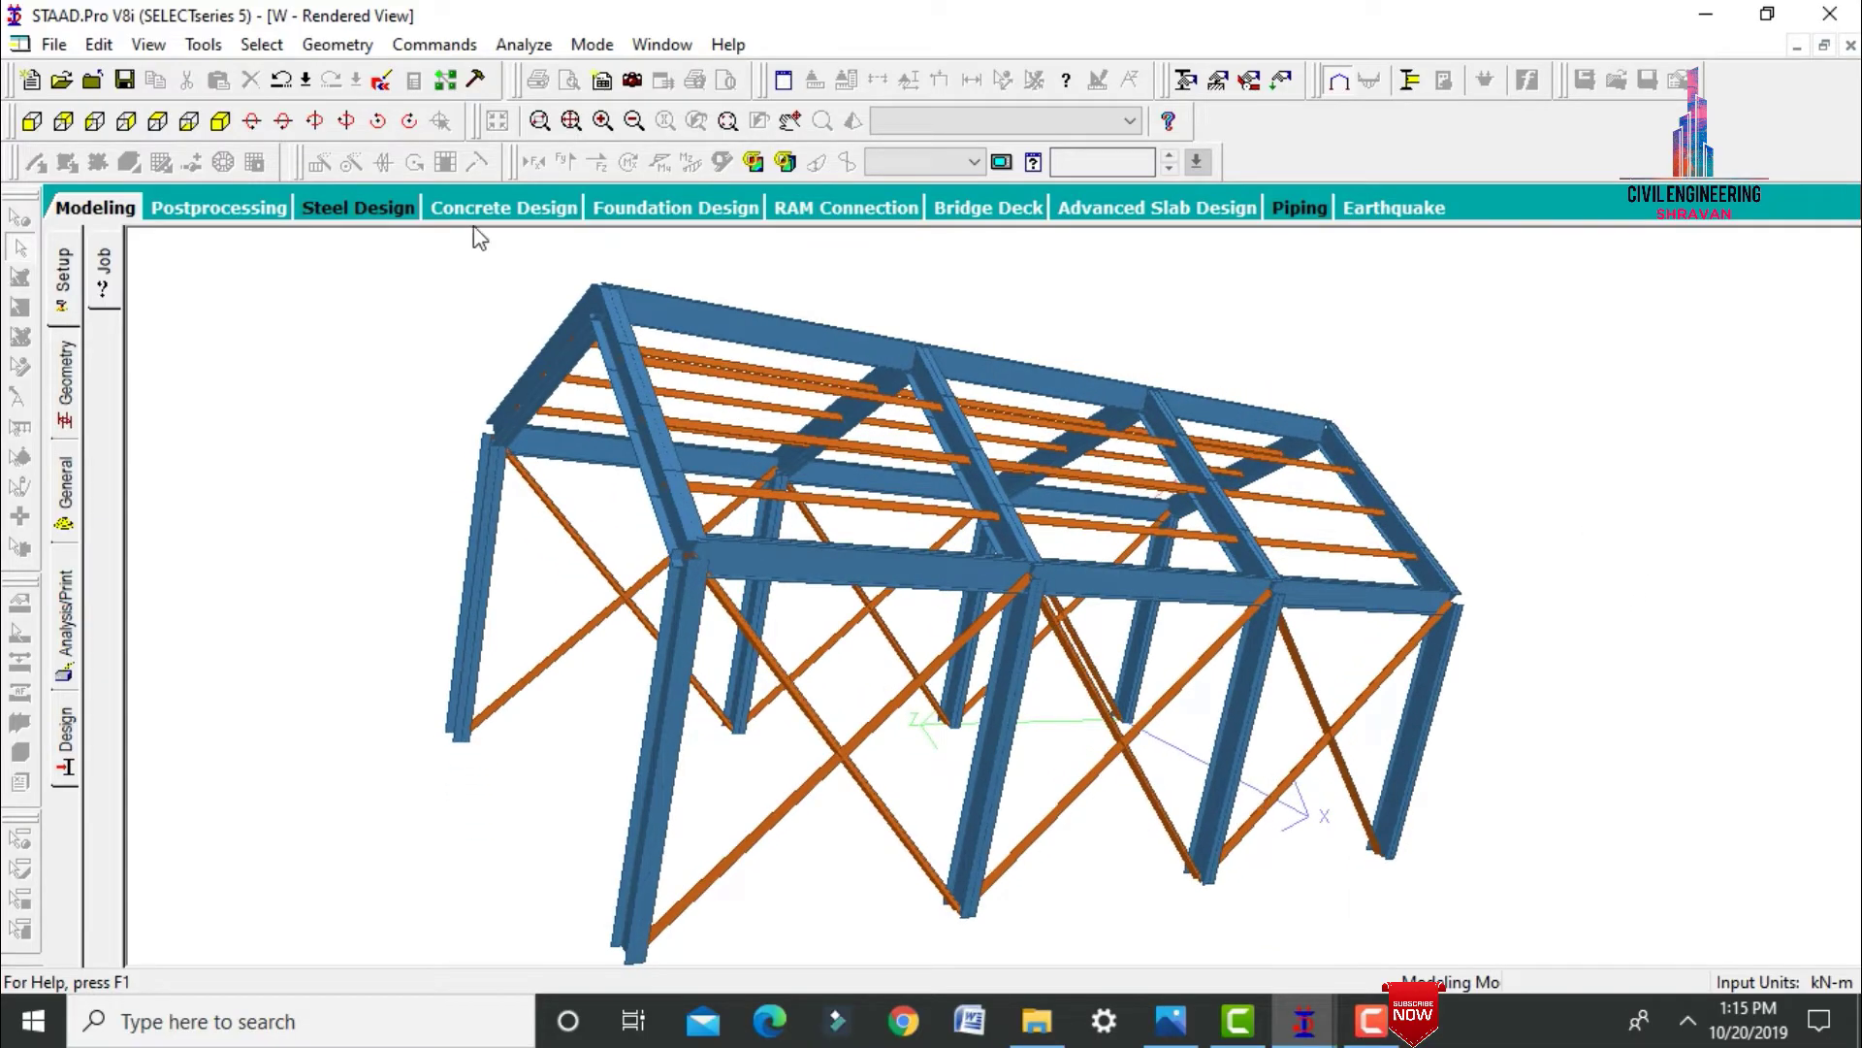
left_click(115, 211)
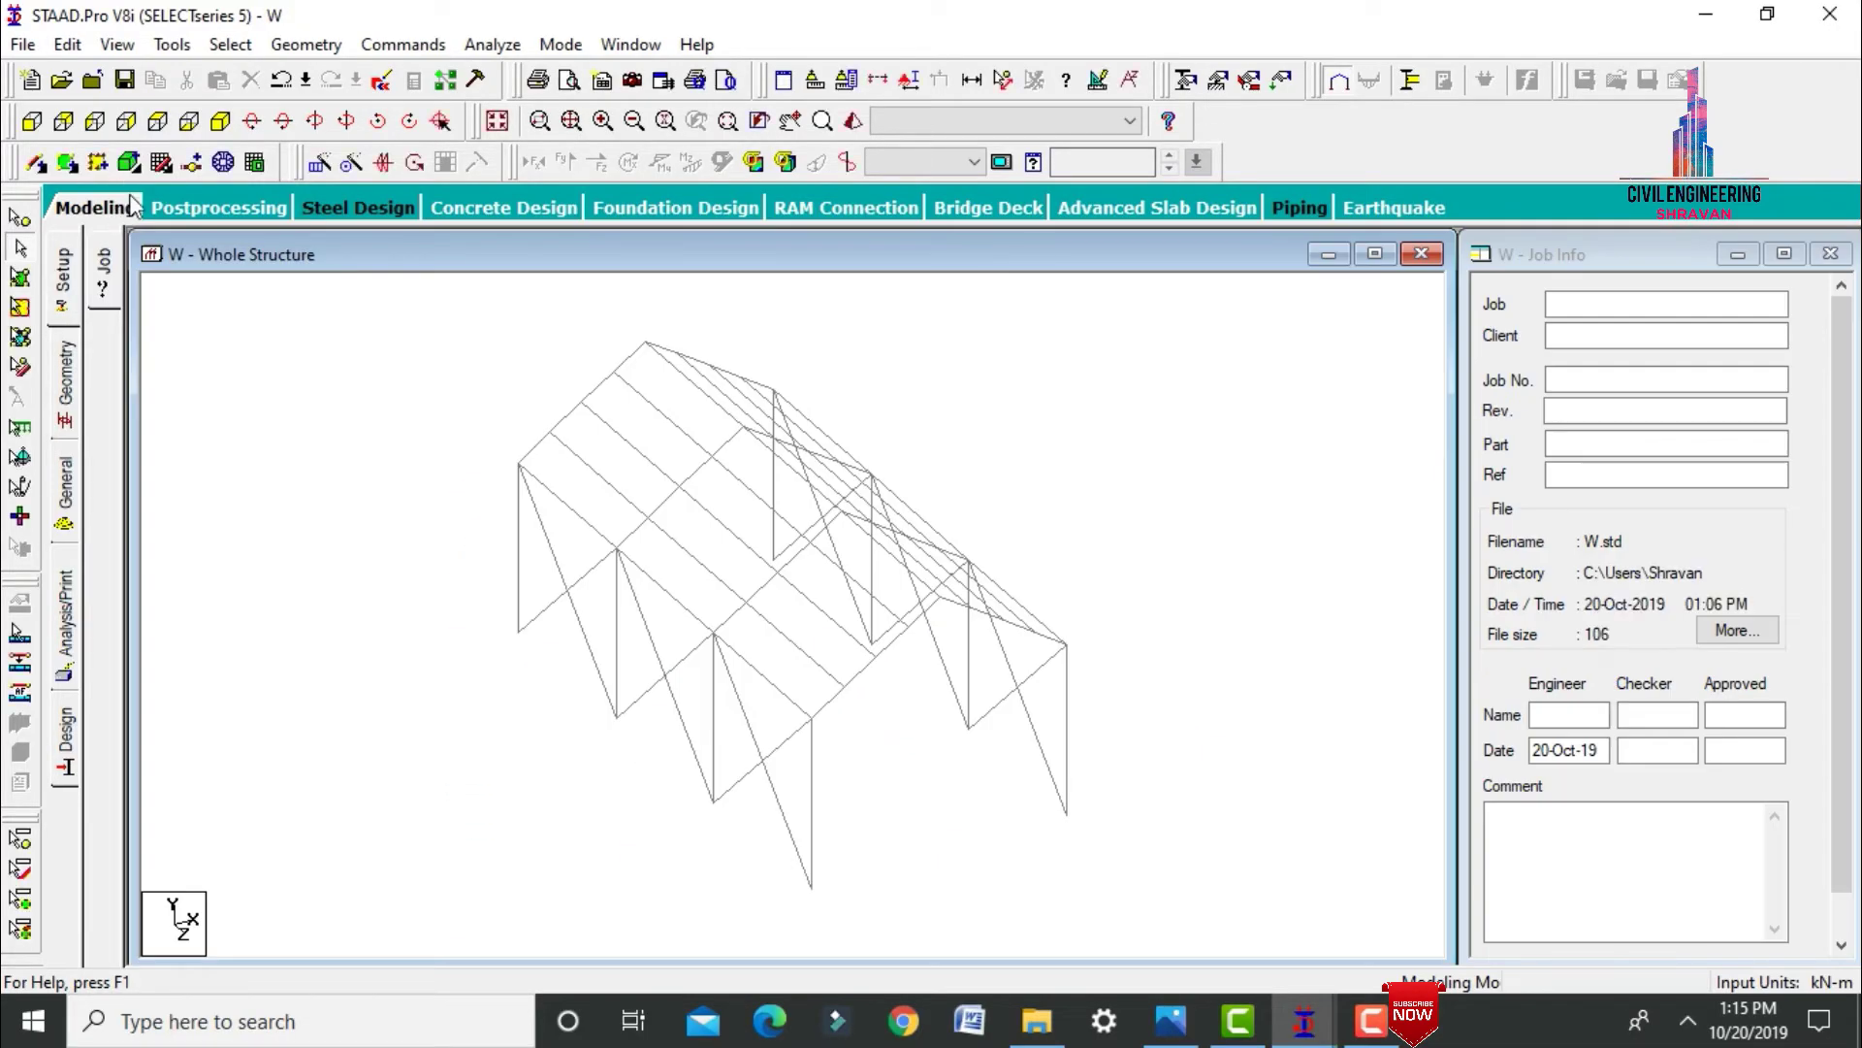
Create a new Fixed support as Support 2.
left_click(70, 500)
left_click(107, 485)
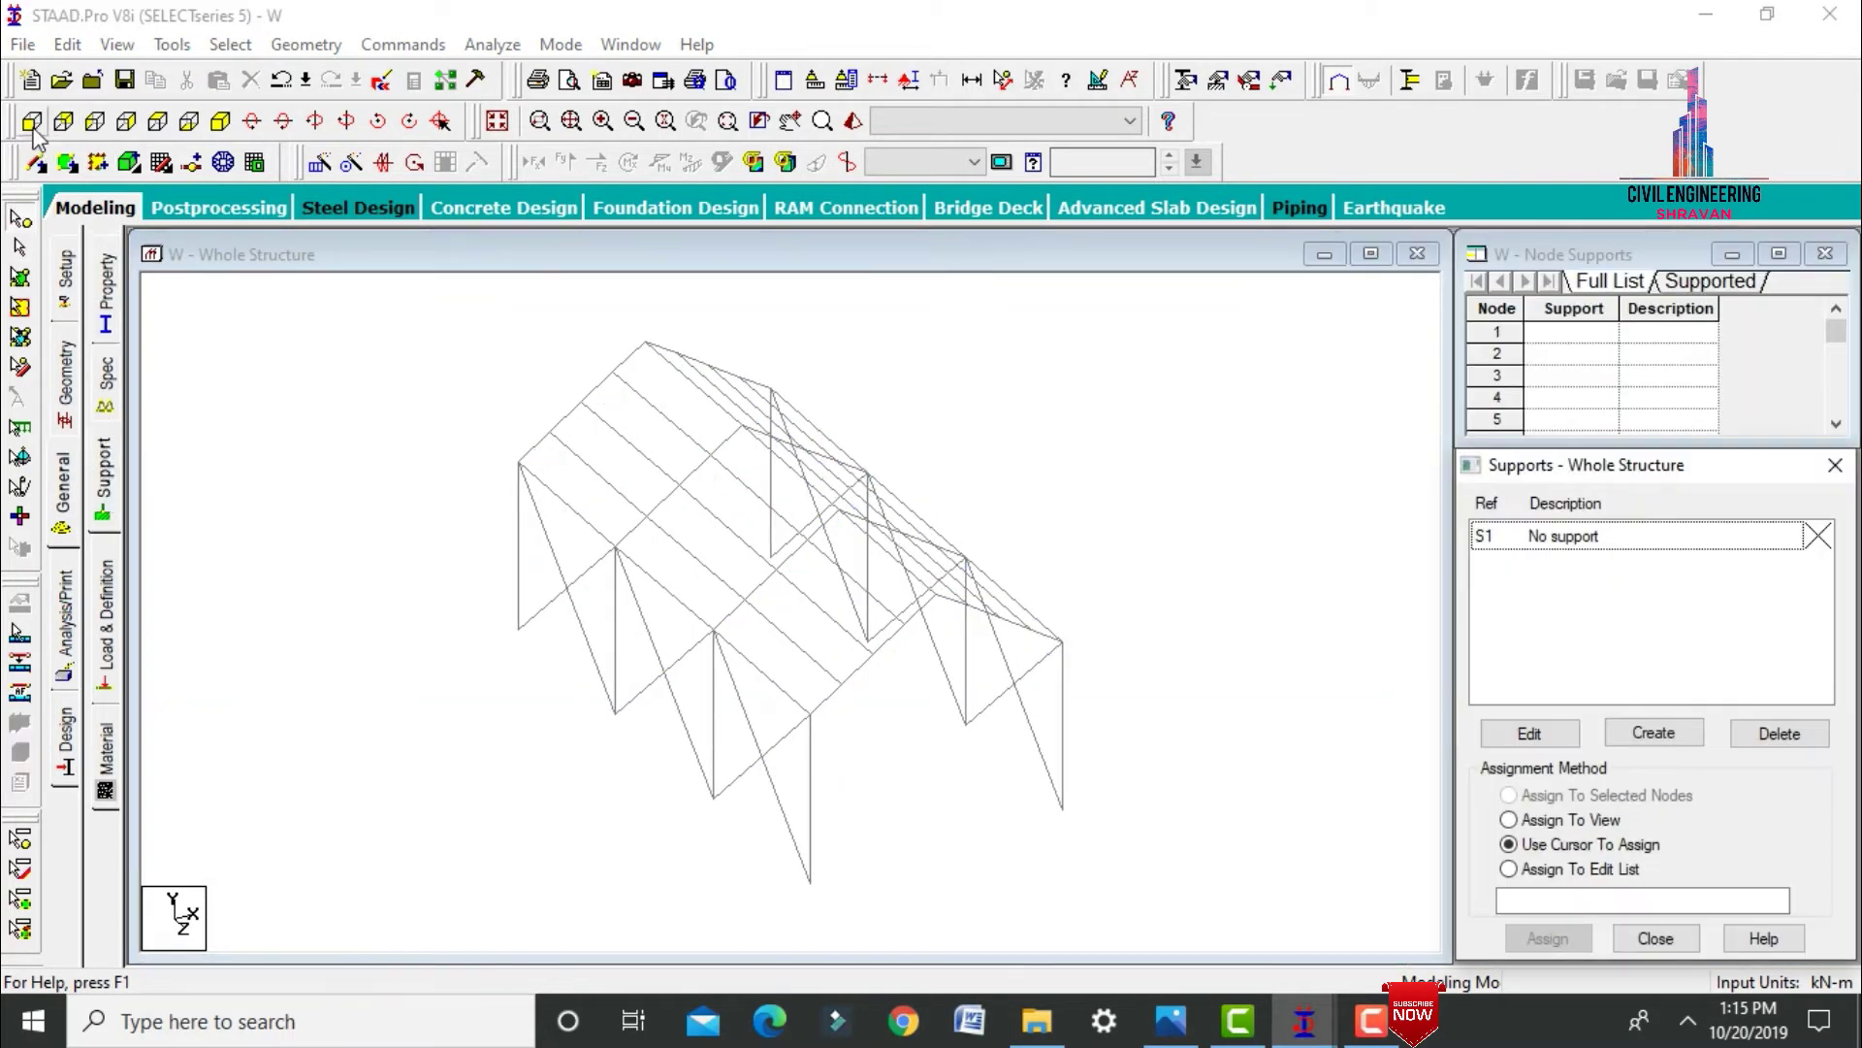
left_click(32, 123)
left_click(1695, 734)
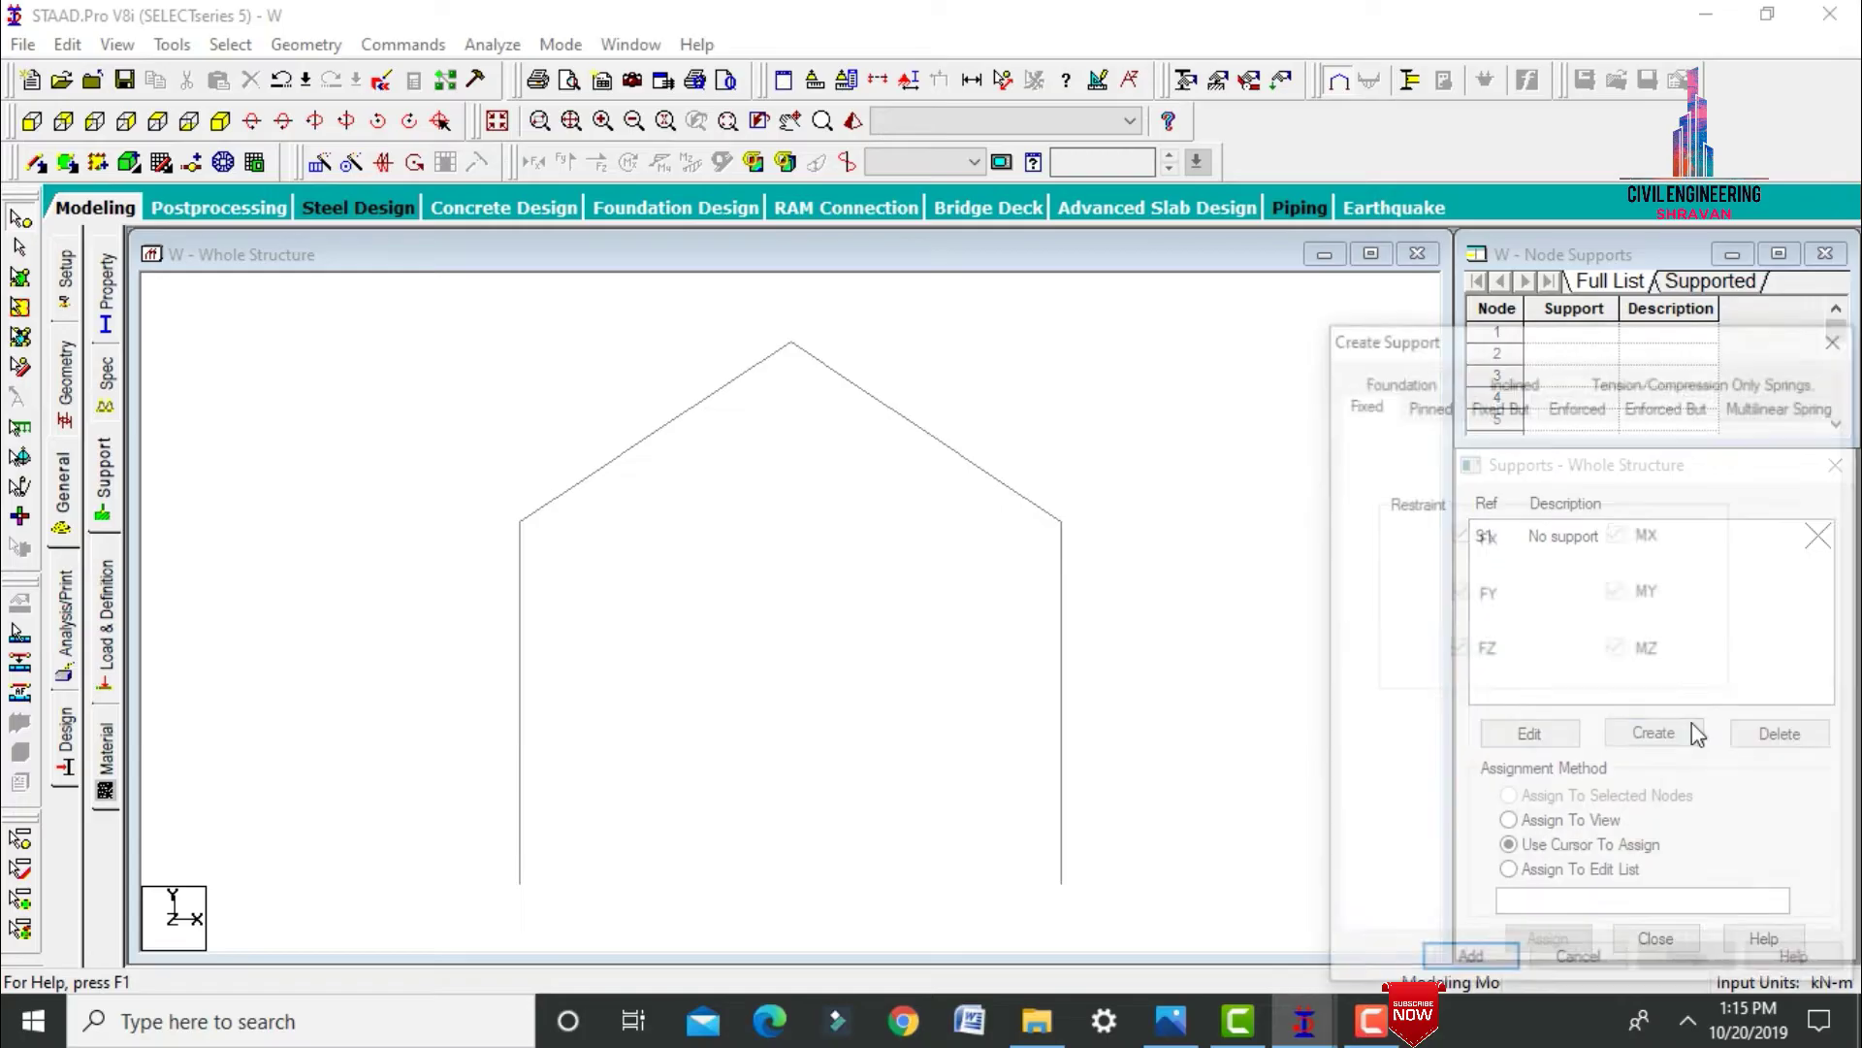
left_click(1469, 963)
Assign Support 2 to the eight column-base nodes and accept the auto save.
left_click(1584, 570)
left_click_drag(446, 852, 1232, 936)
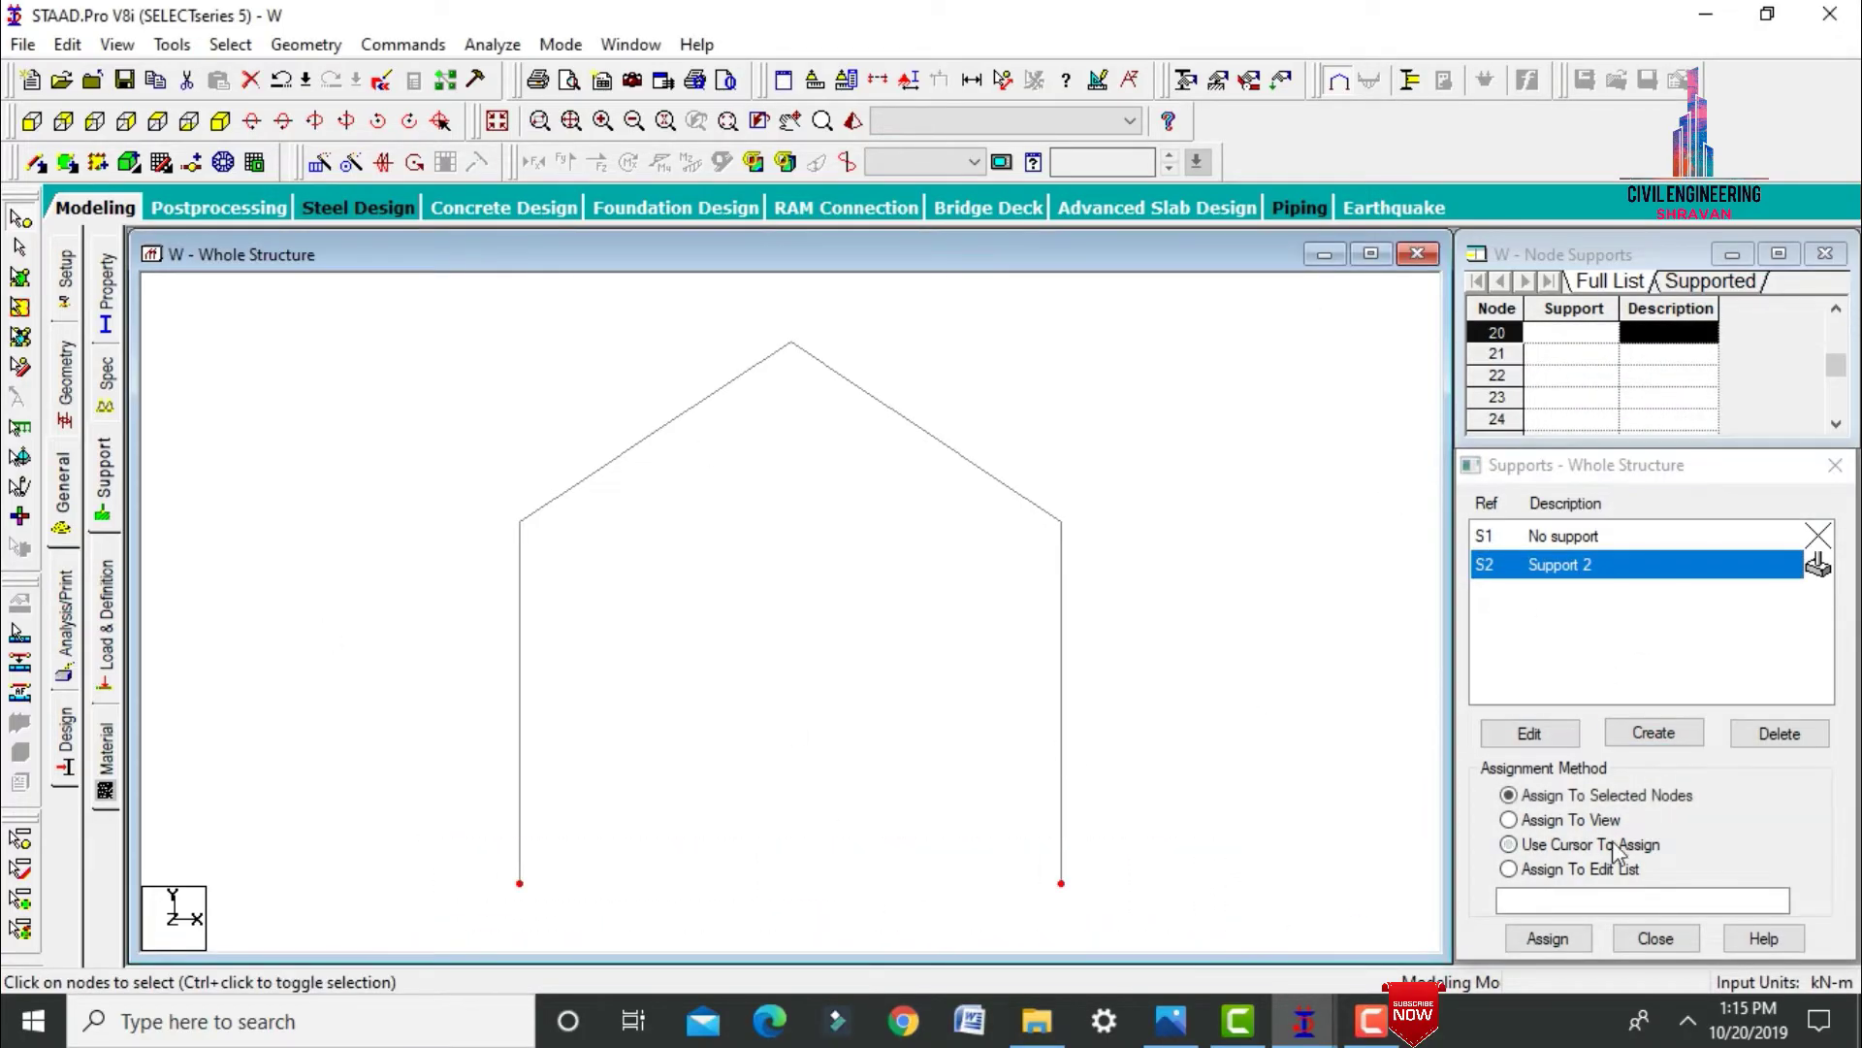
left_click(221, 121)
left_click(1548, 938)
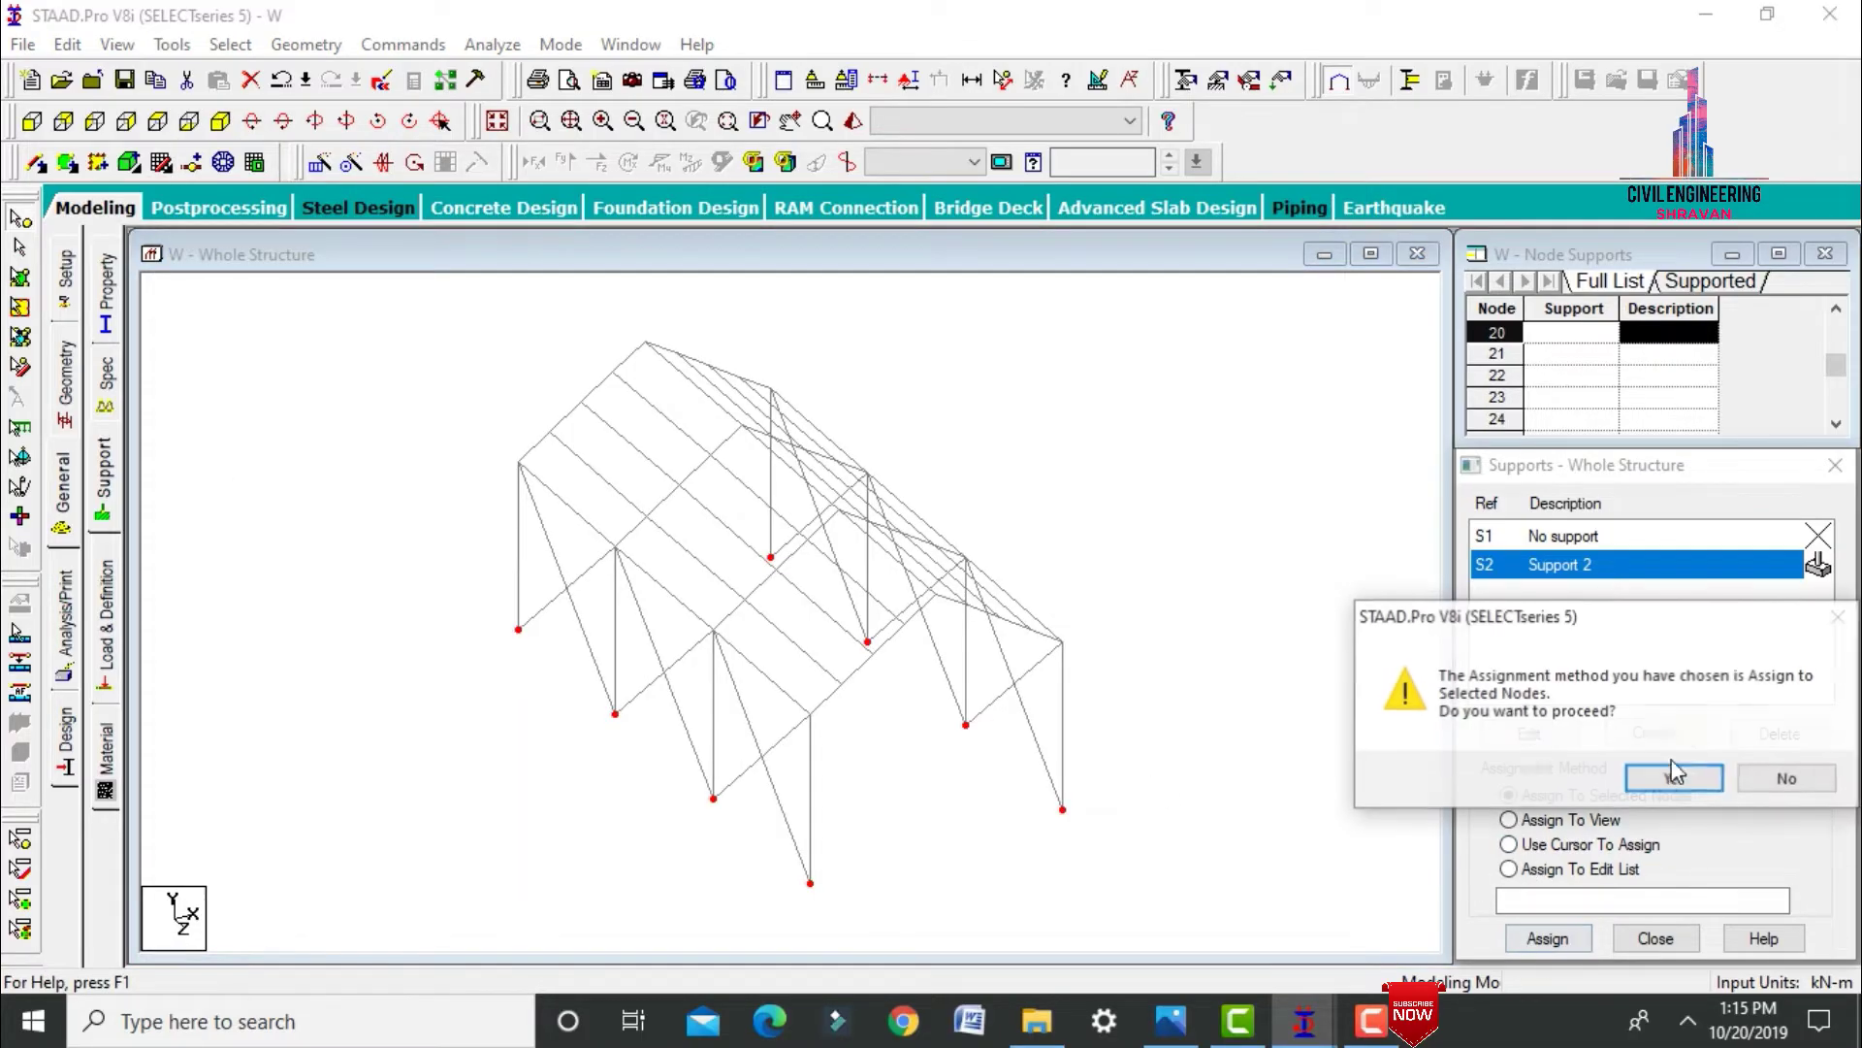
left_click(1693, 779)
left_click(1303, 663)
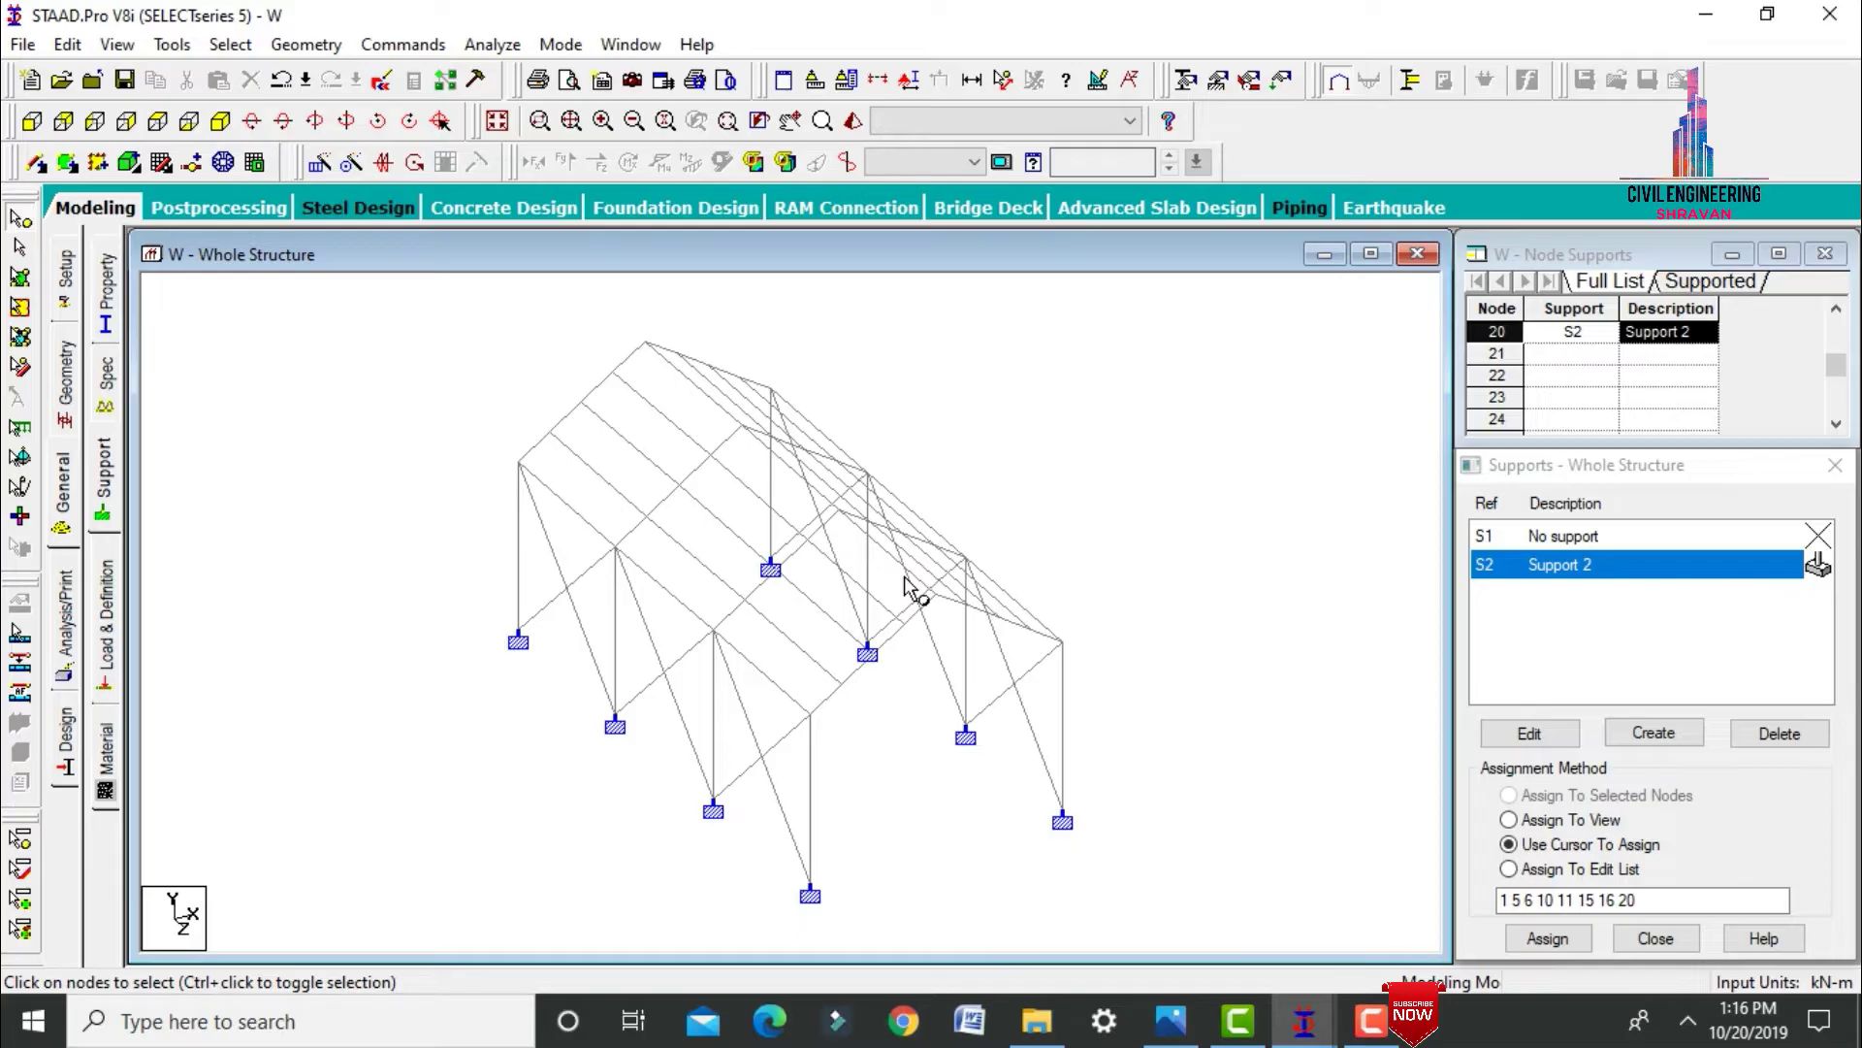
key("Escape")
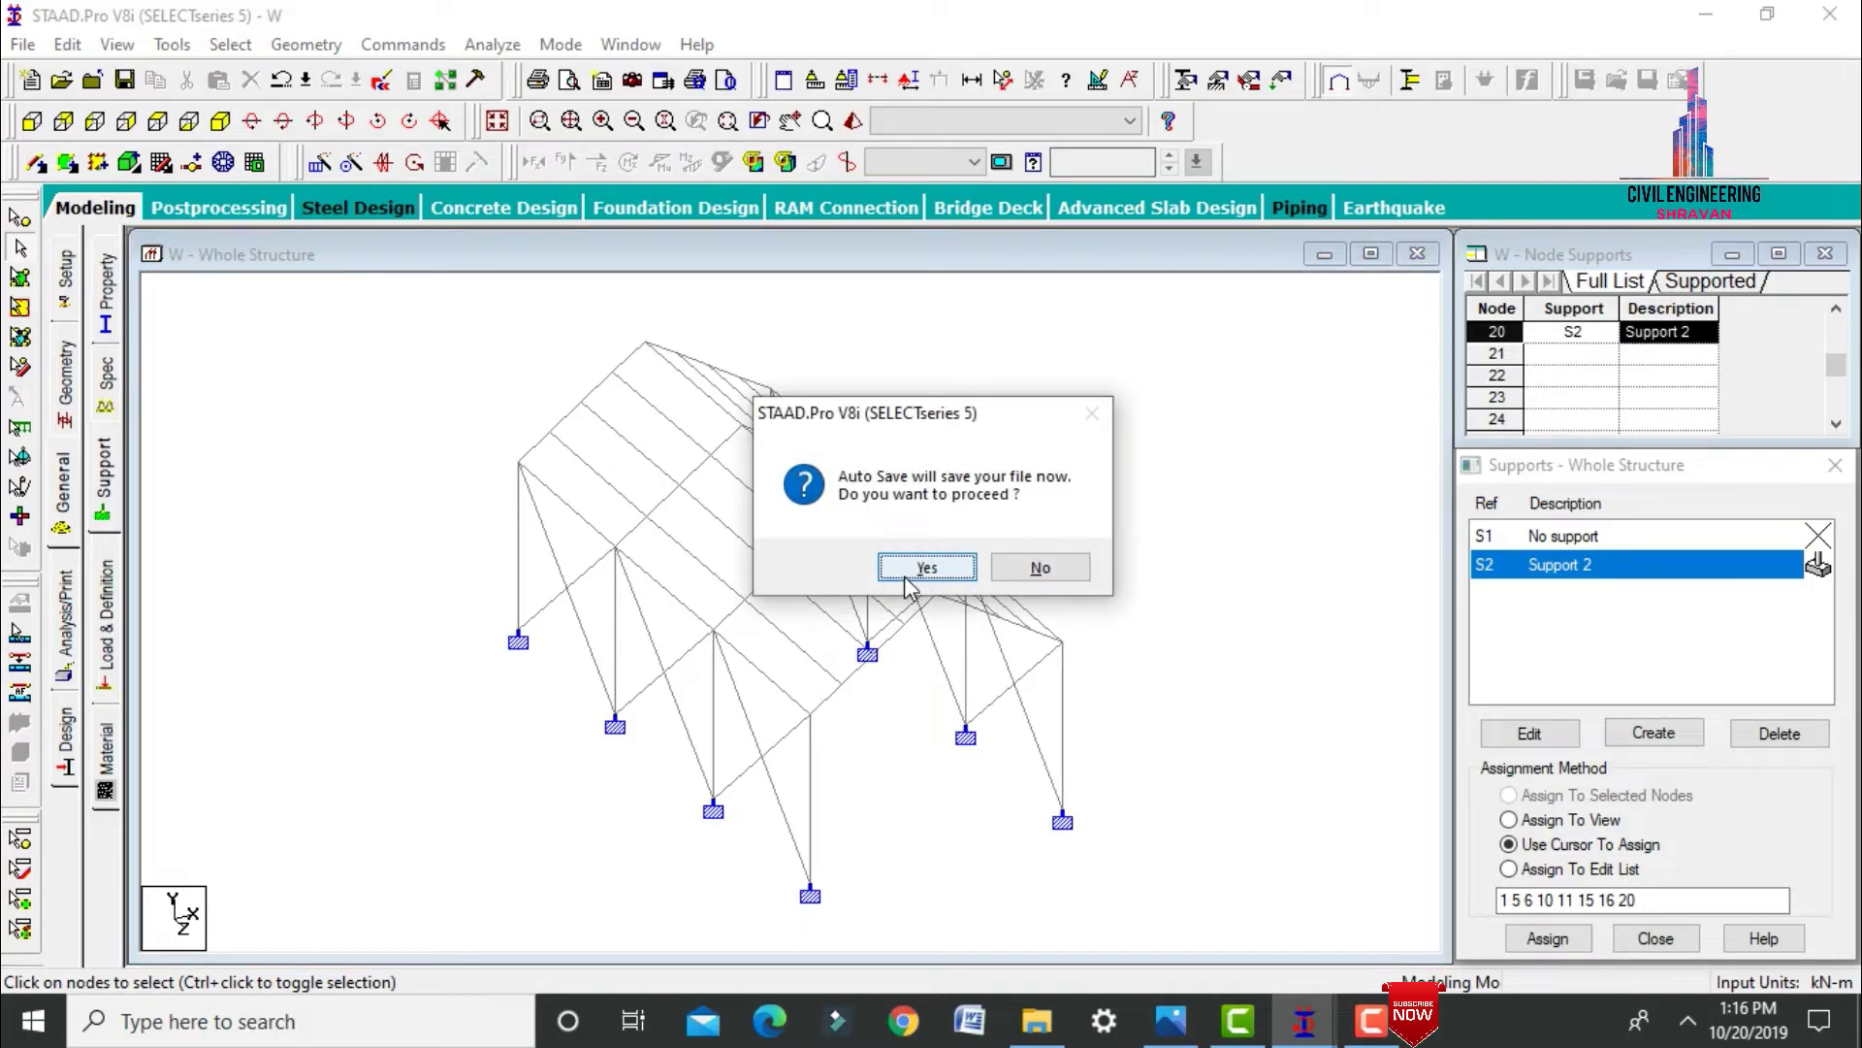
left_click(907, 573)
left_click(723, 548)
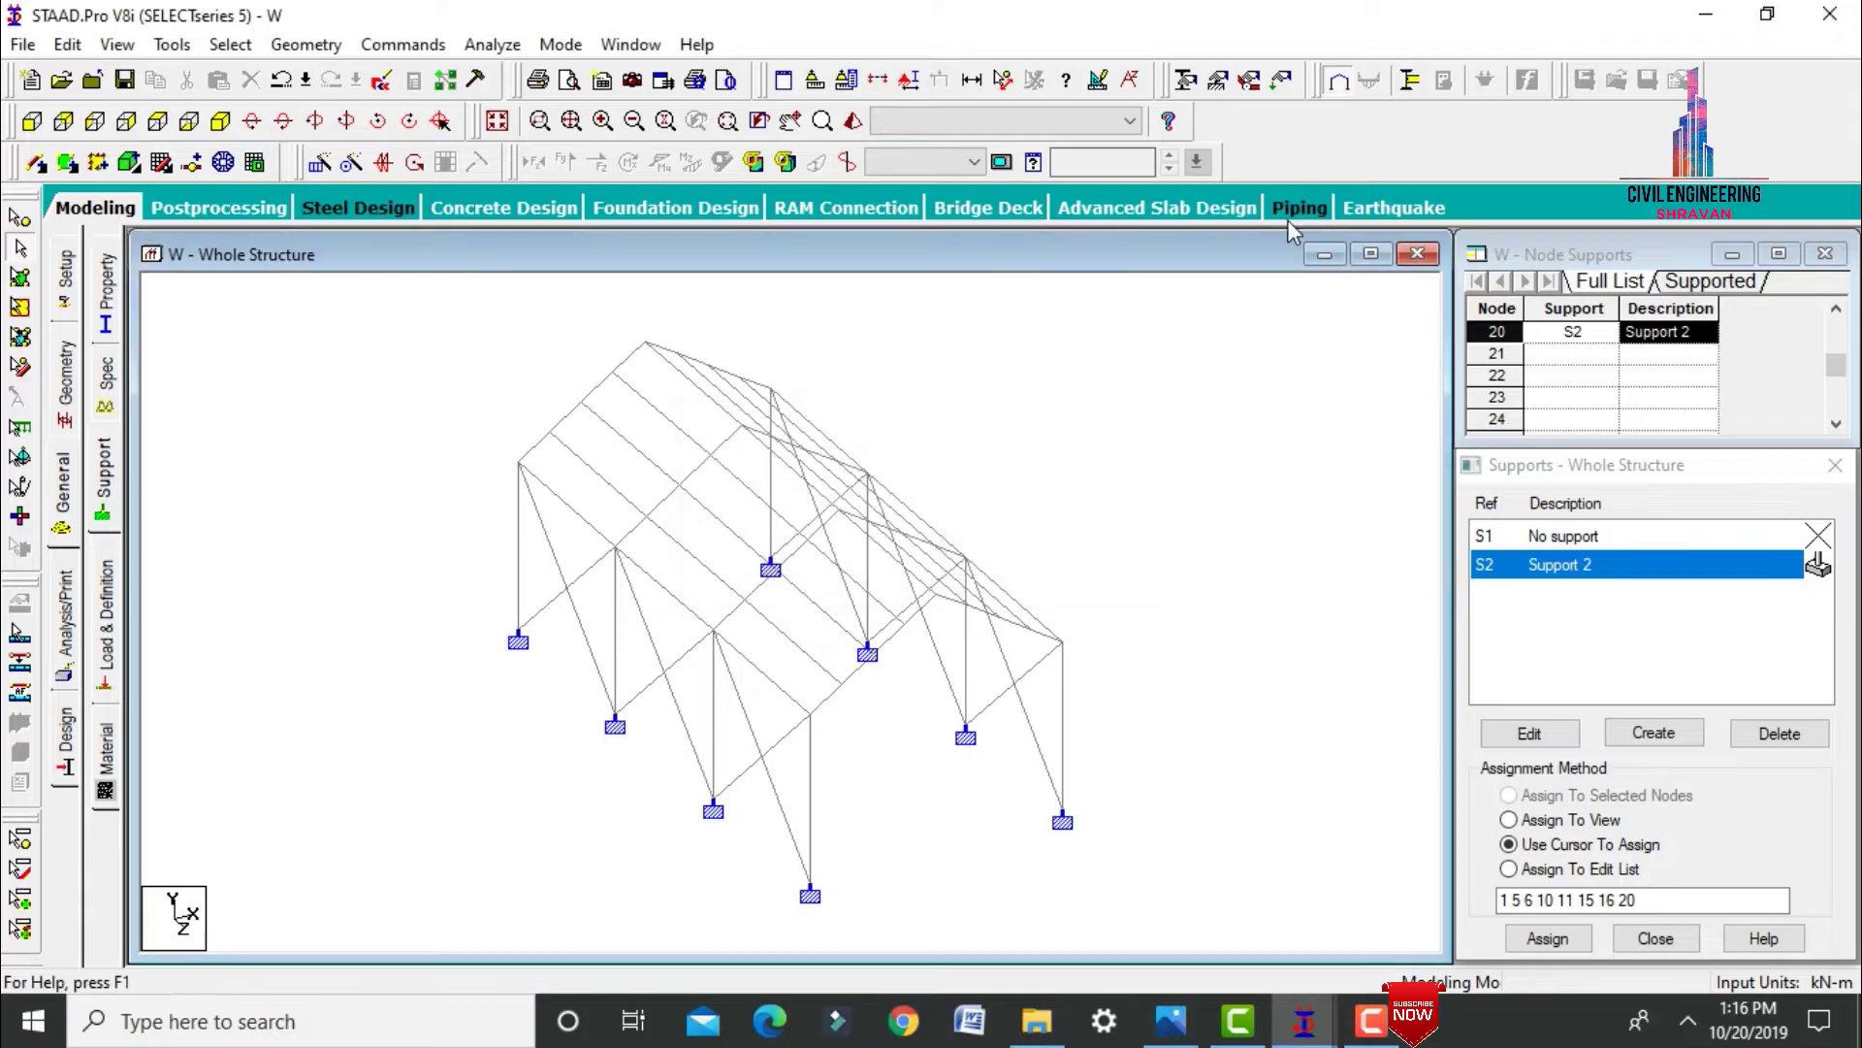
Start a new seismic definition using the IS 1893-2002/2005 code.
left_click(107, 625)
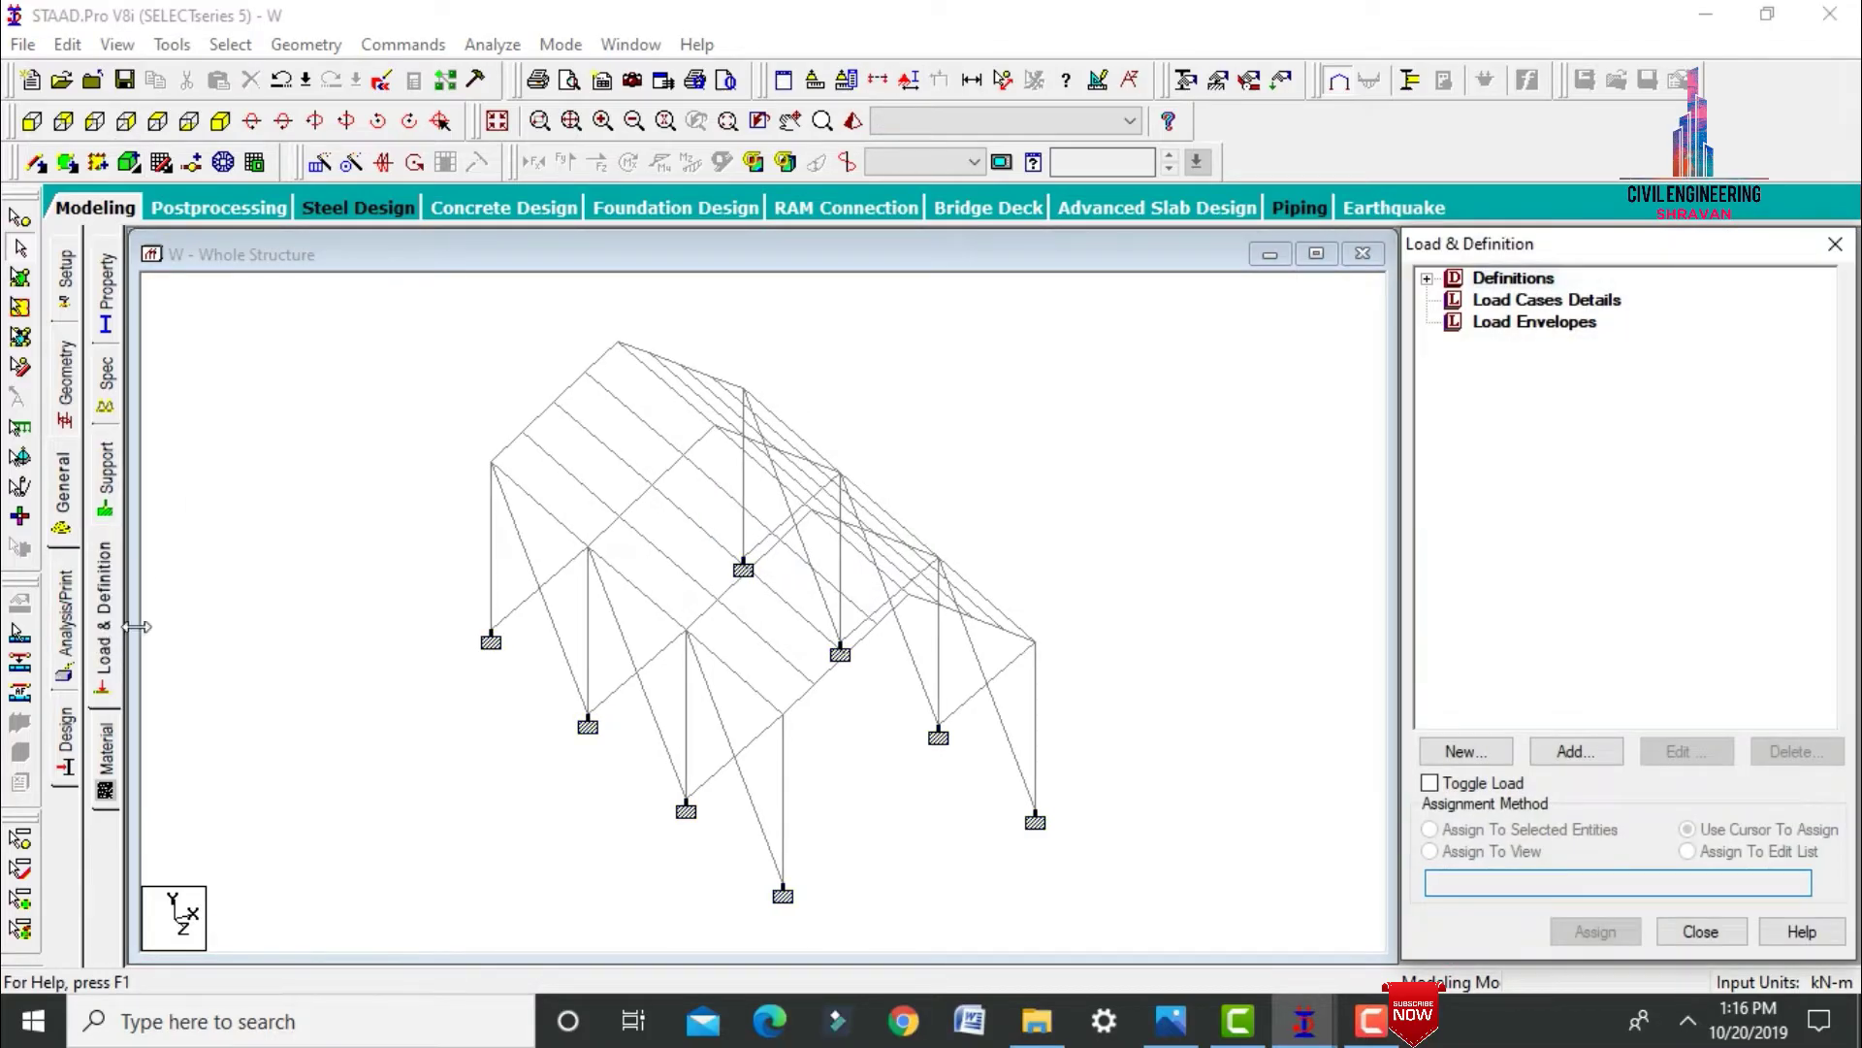
left_click(1427, 279)
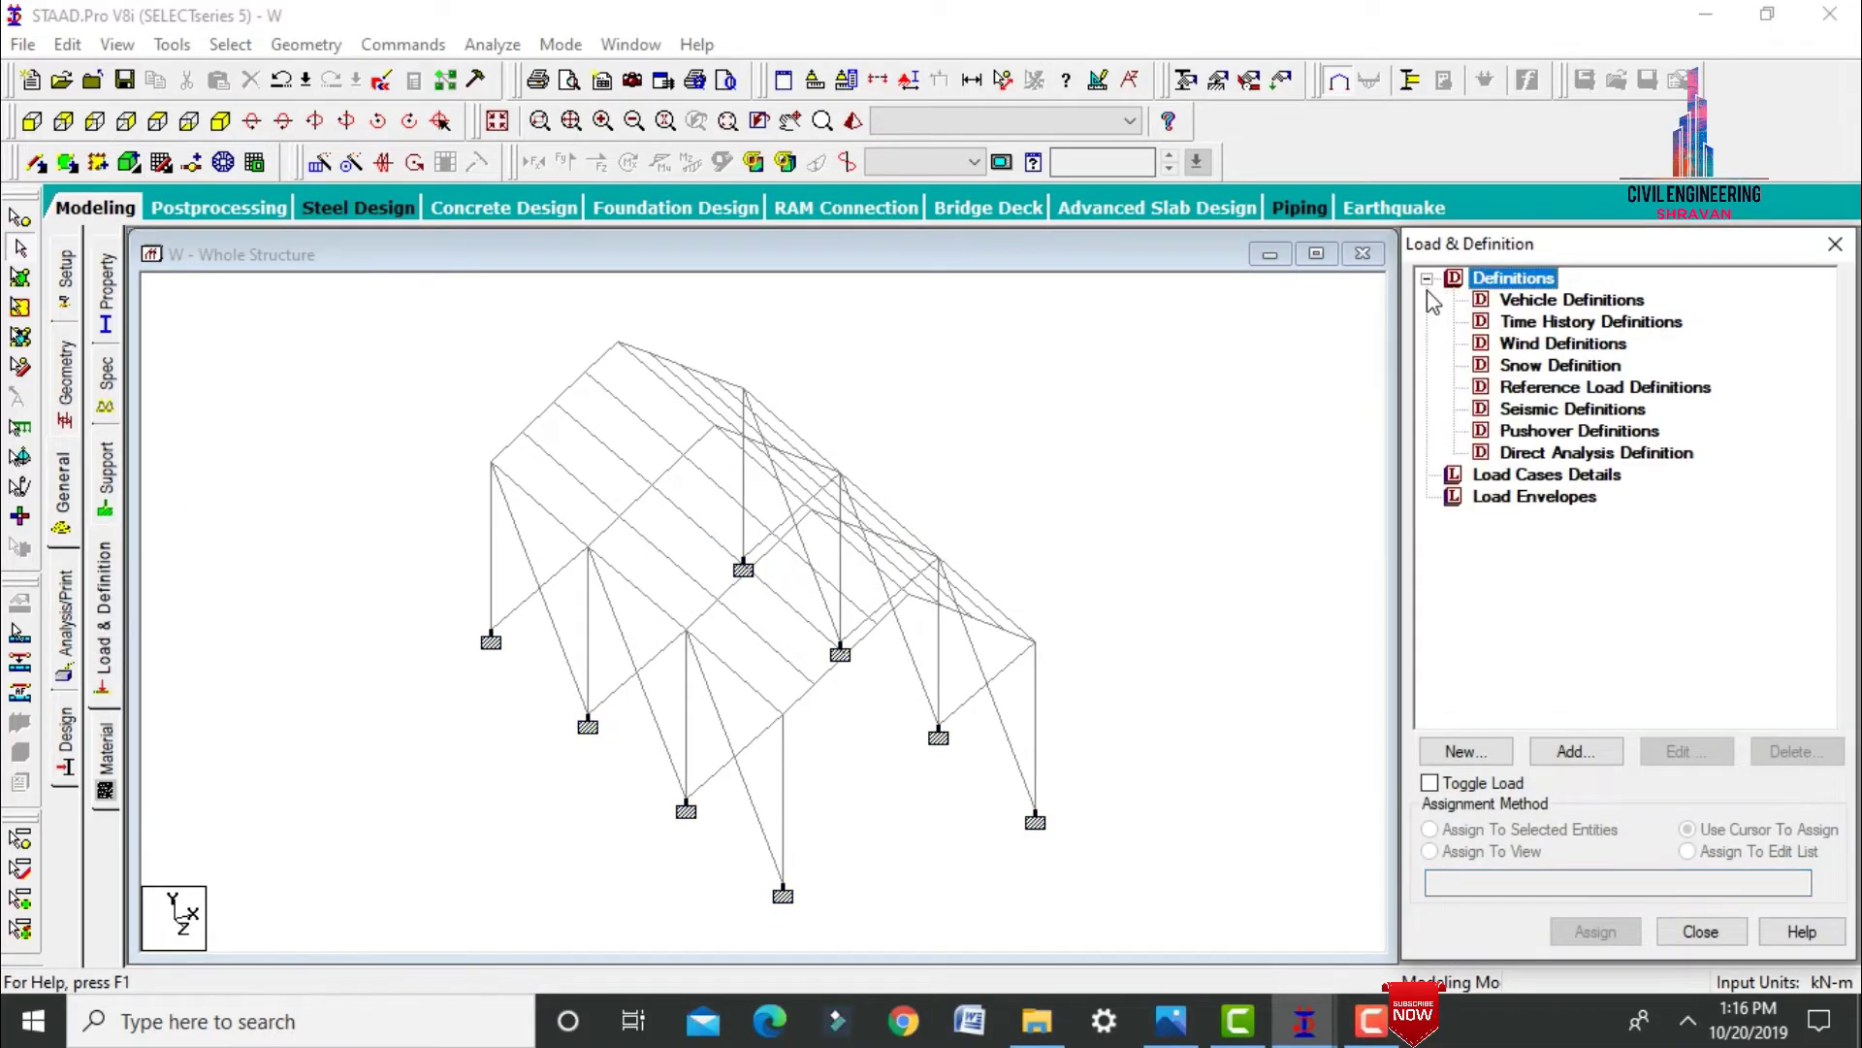
left_click(1526, 412)
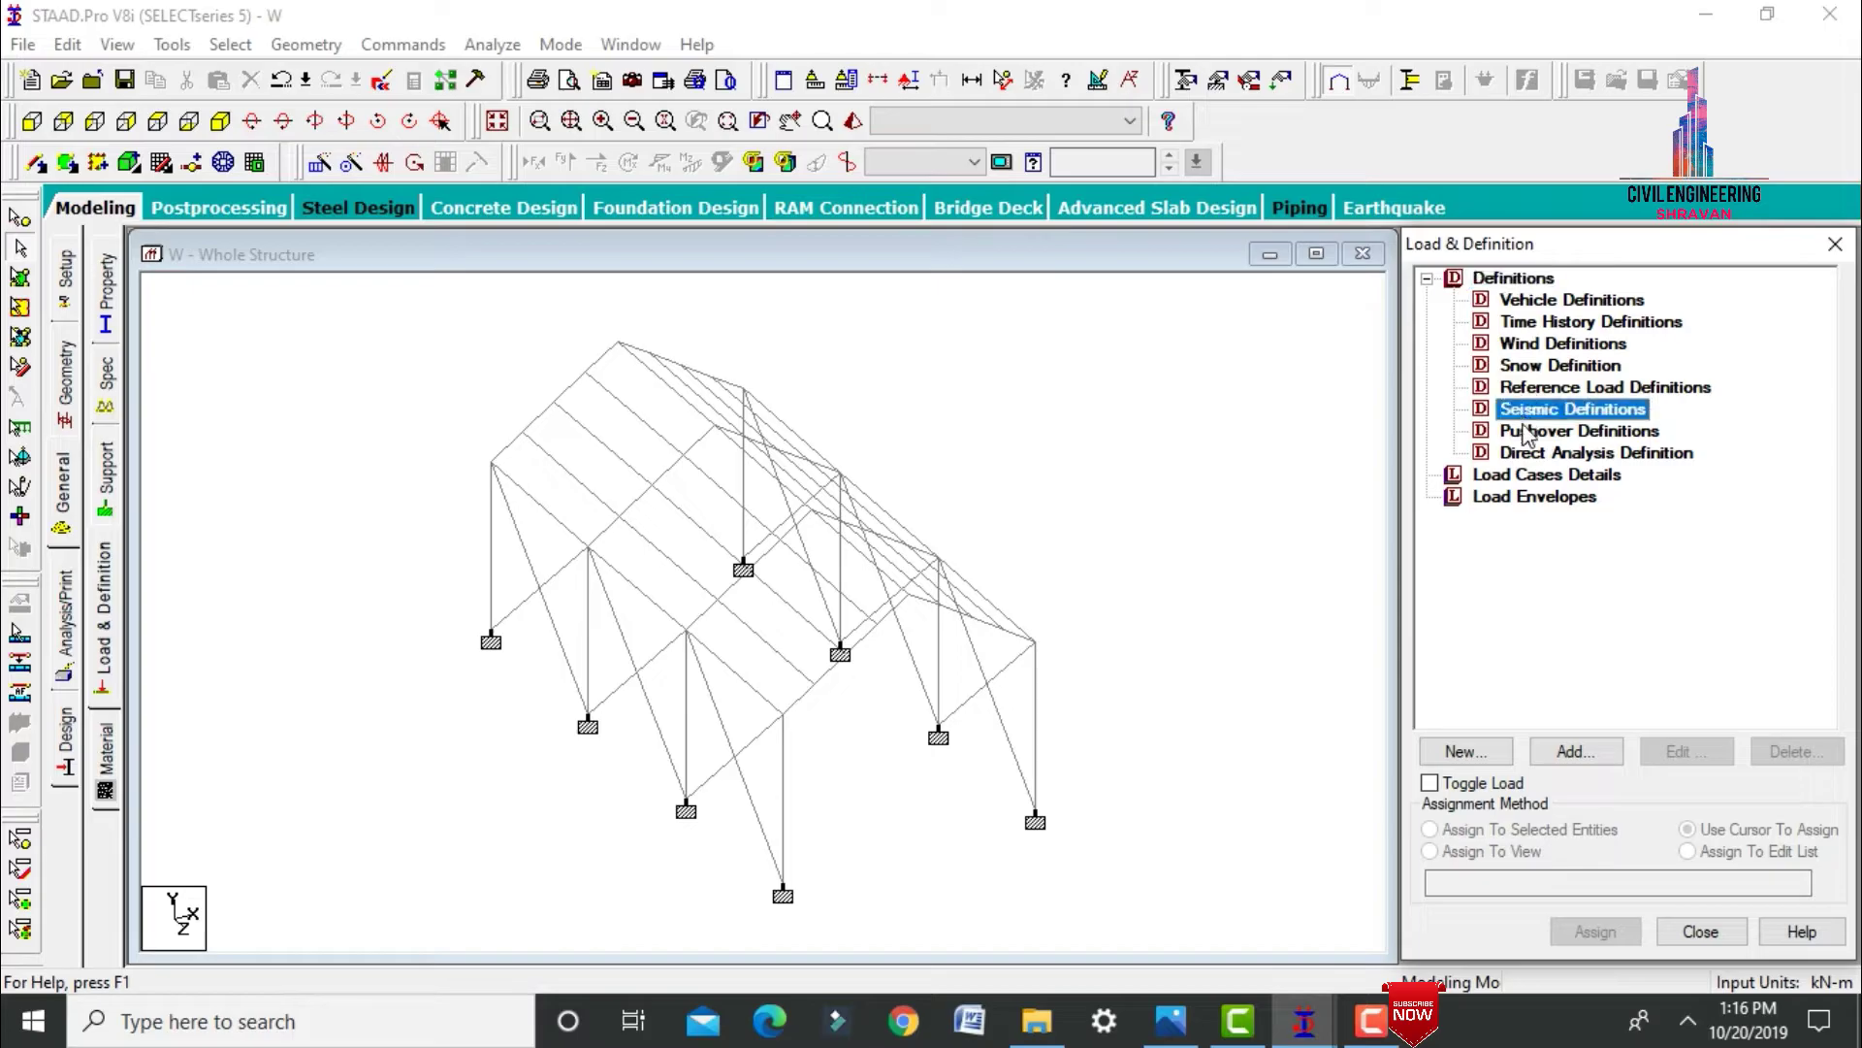
left_click(1568, 747)
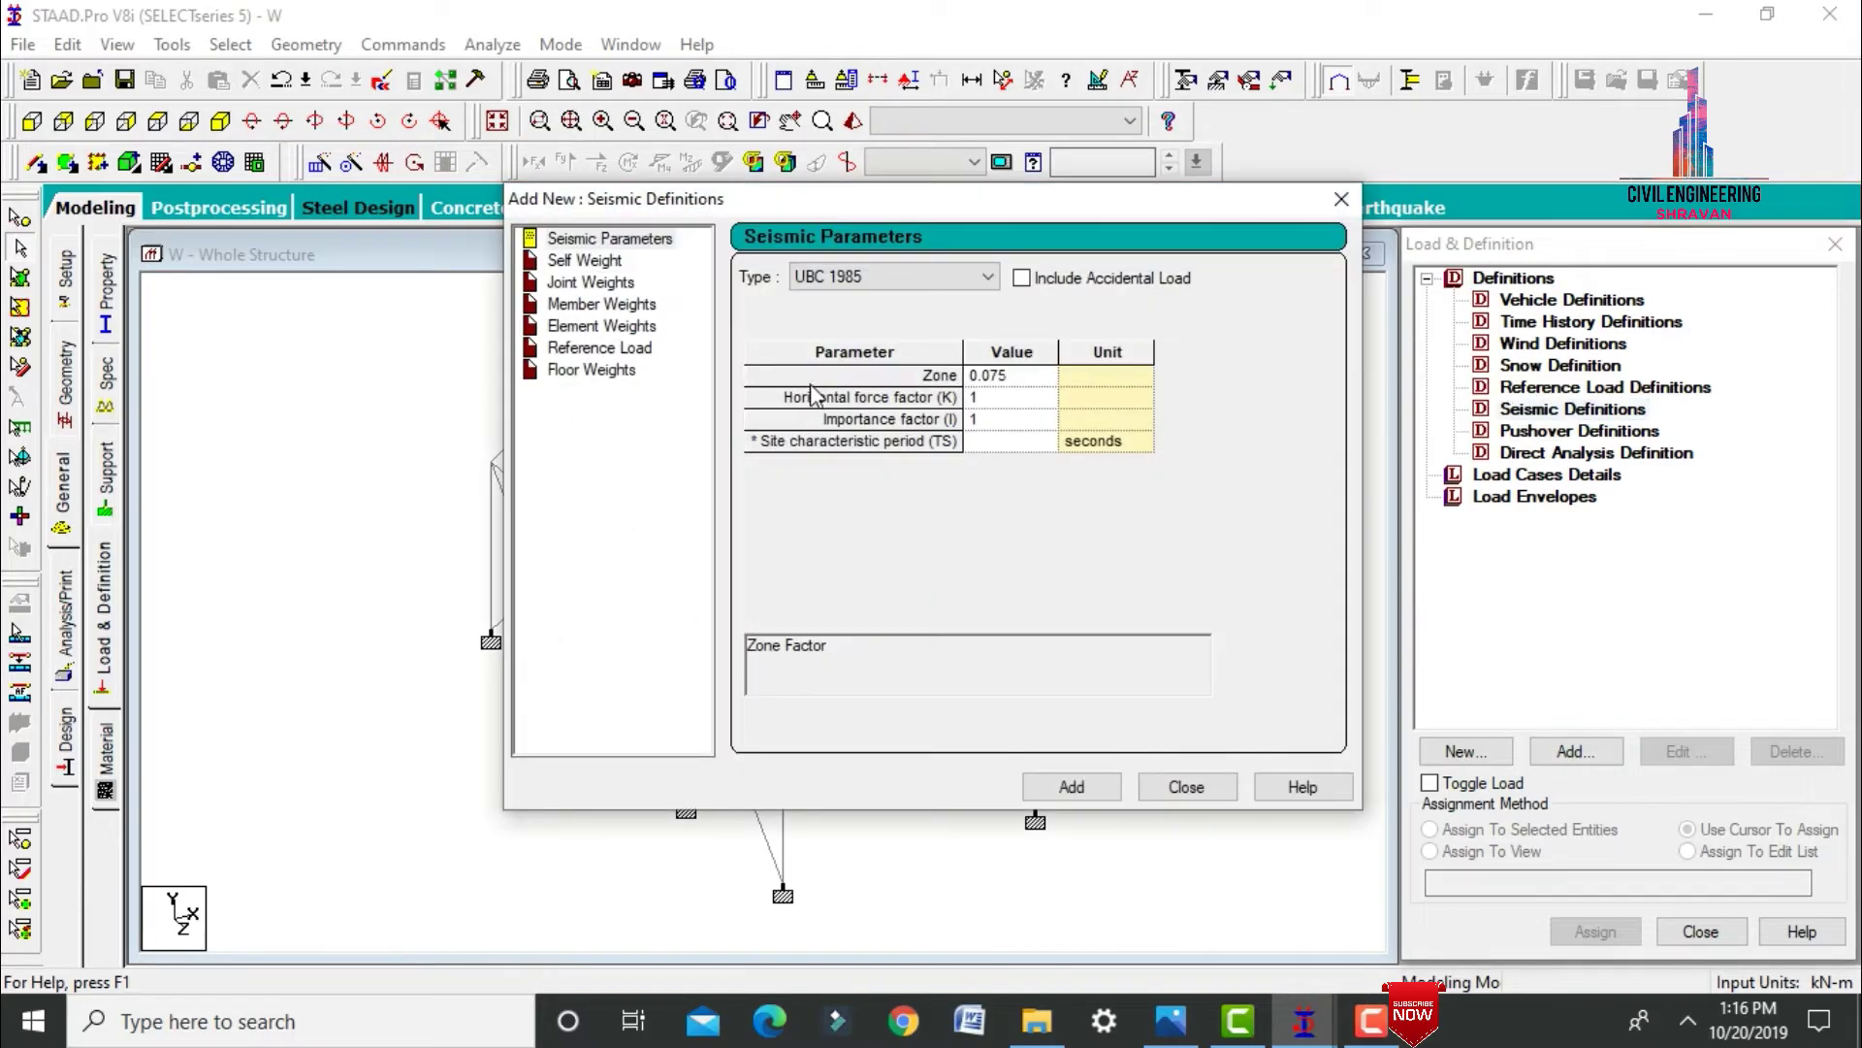
left_click(893, 282)
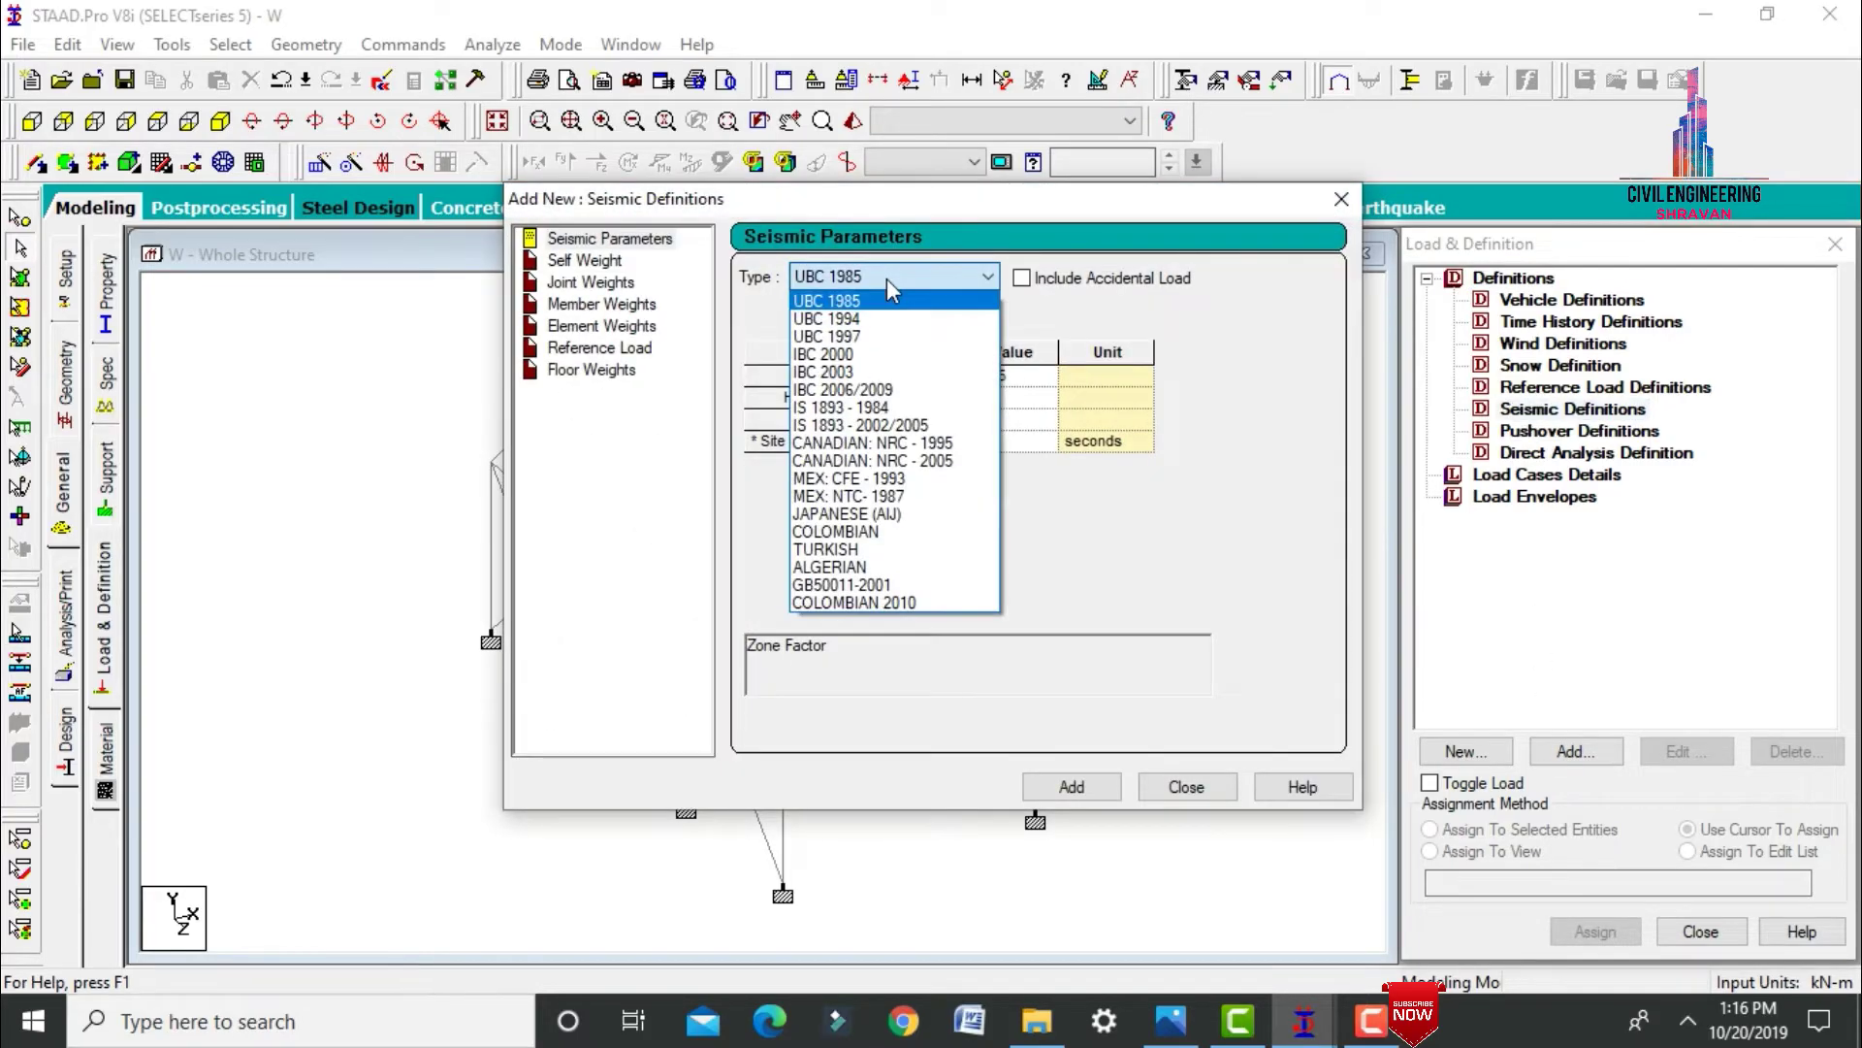
left_click(892, 426)
left_click(1086, 321)
Set seismic zone IV, SMRF frame type and All General Building importance.
left_click(344, 313)
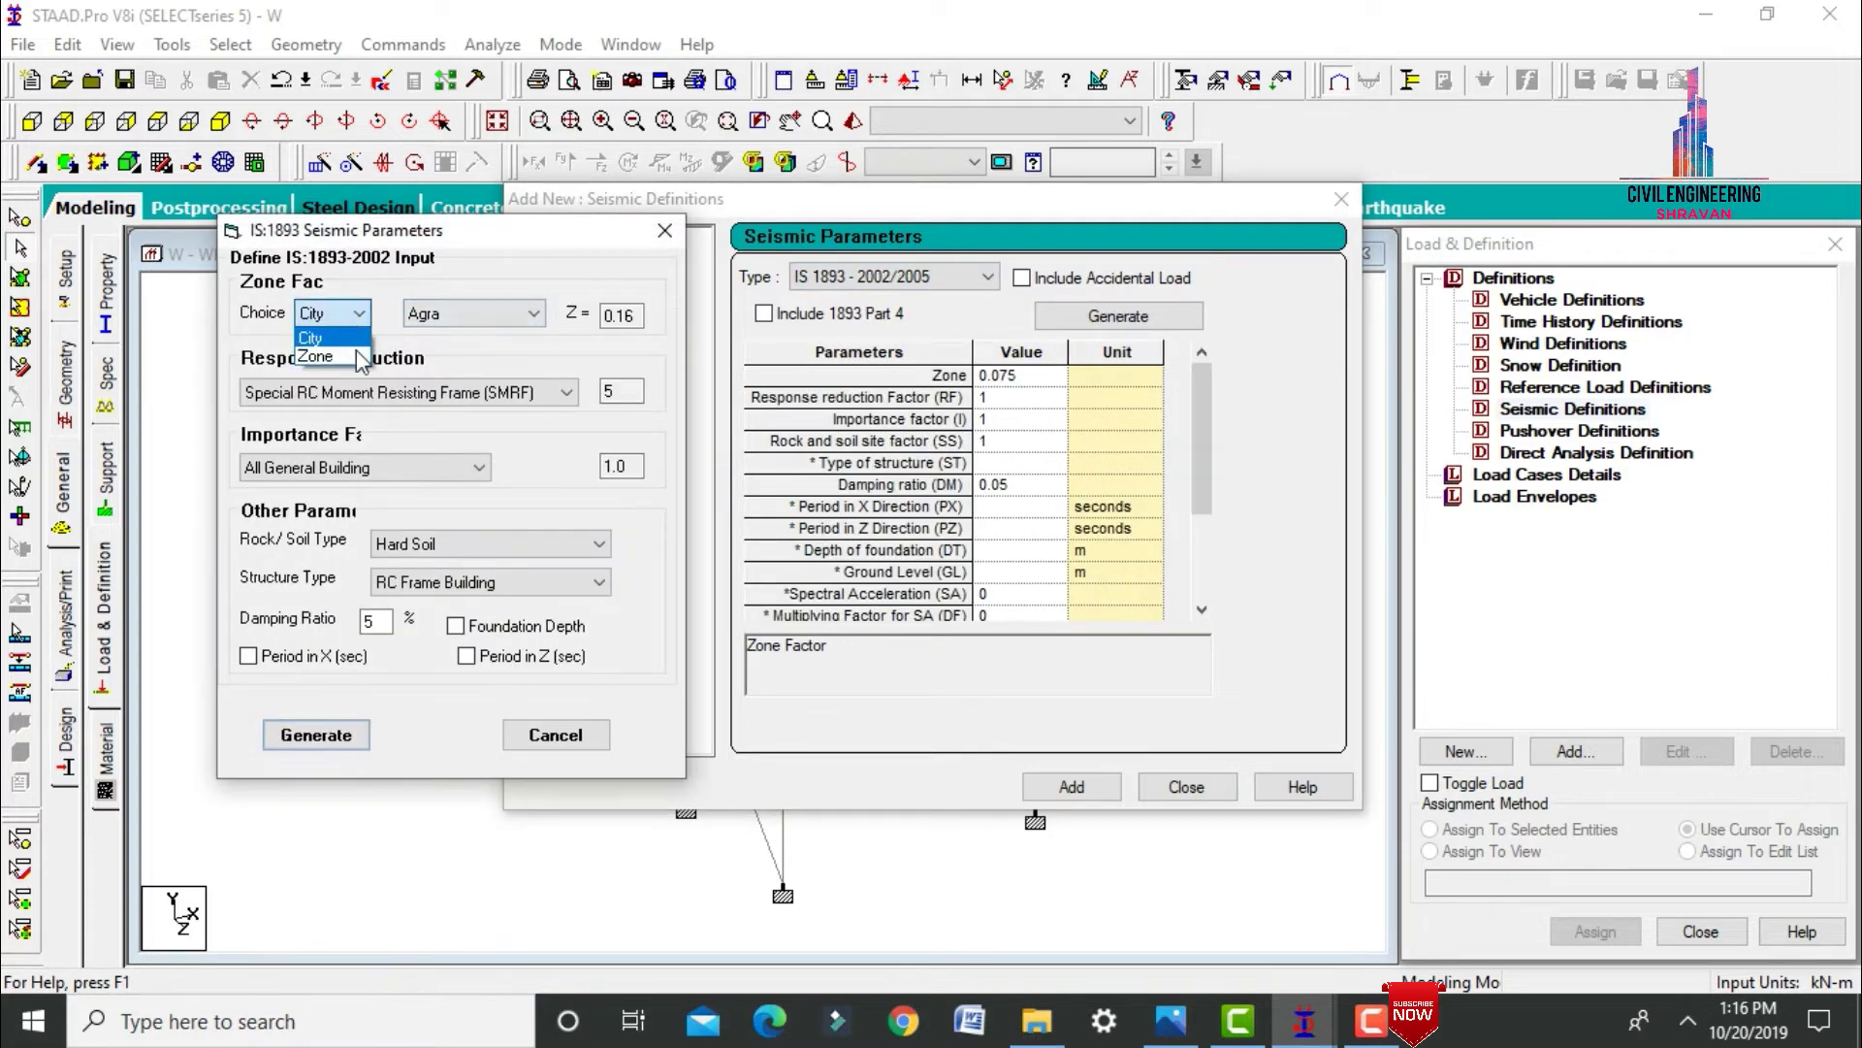
left_click(320, 361)
left_click(534, 313)
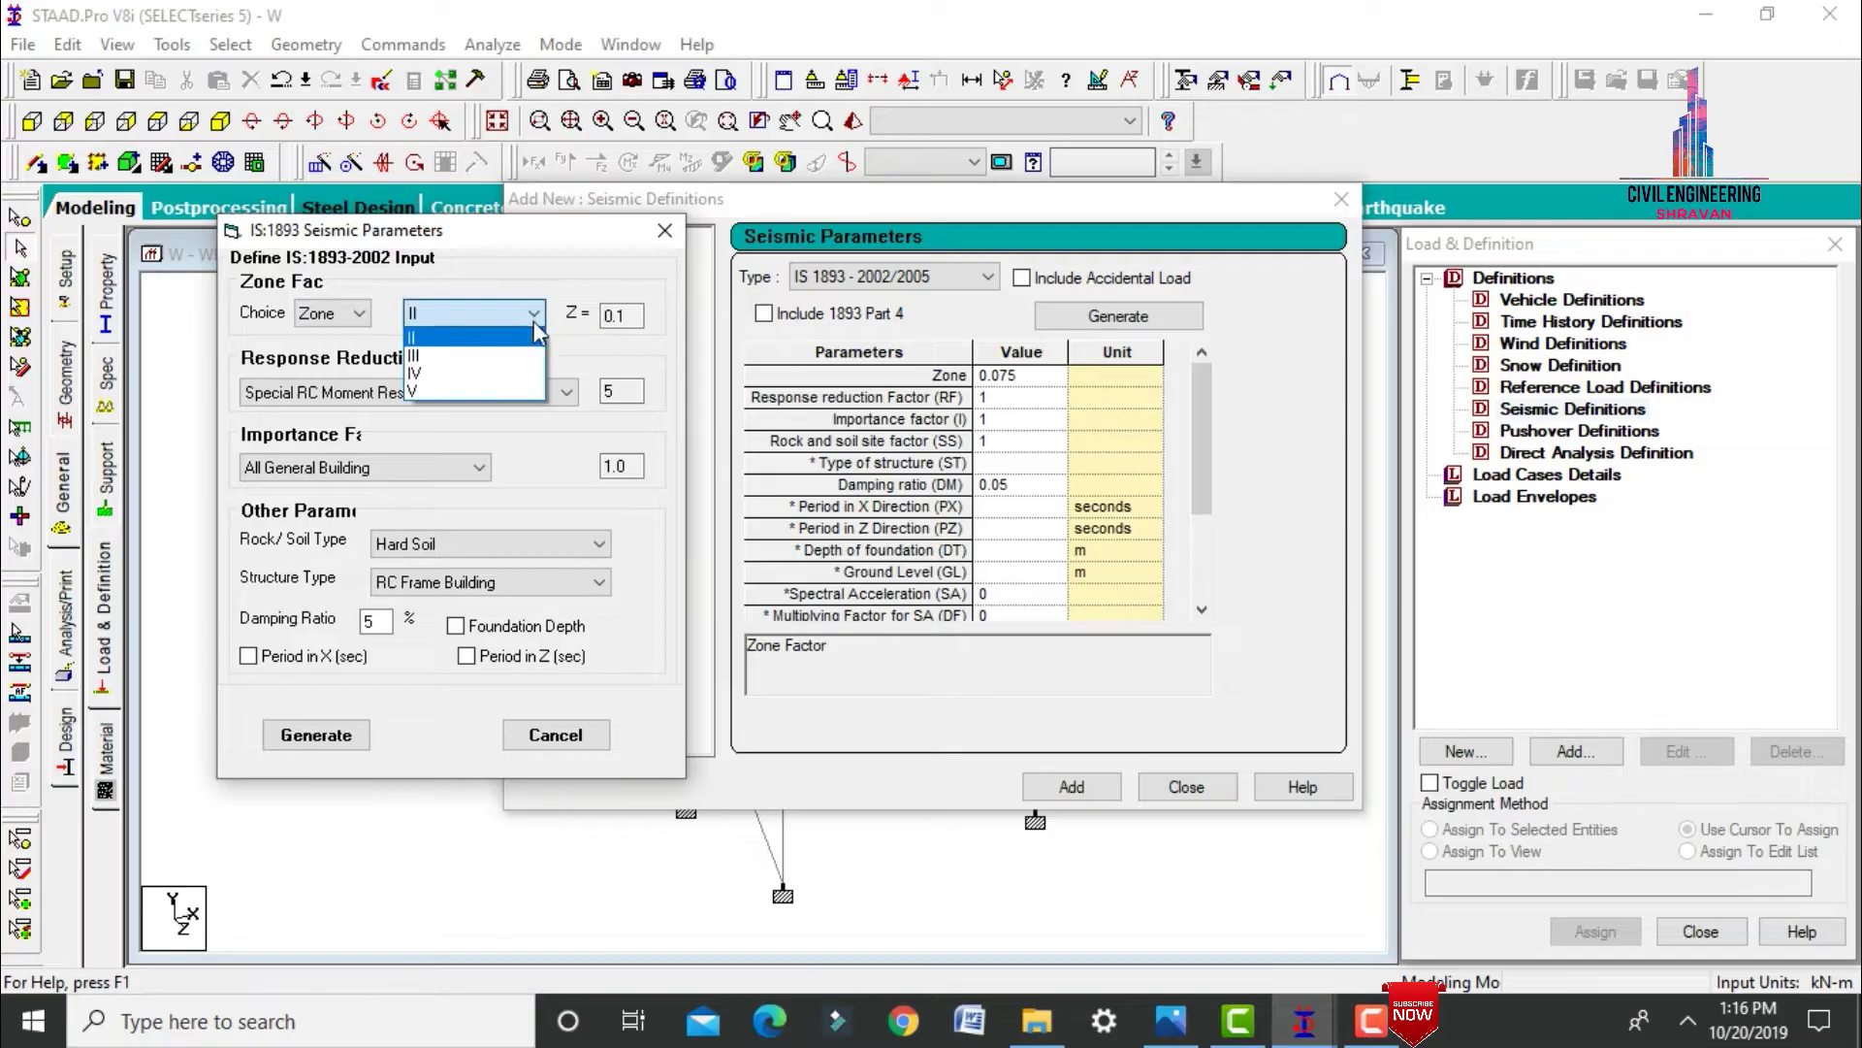
left_click(487, 370)
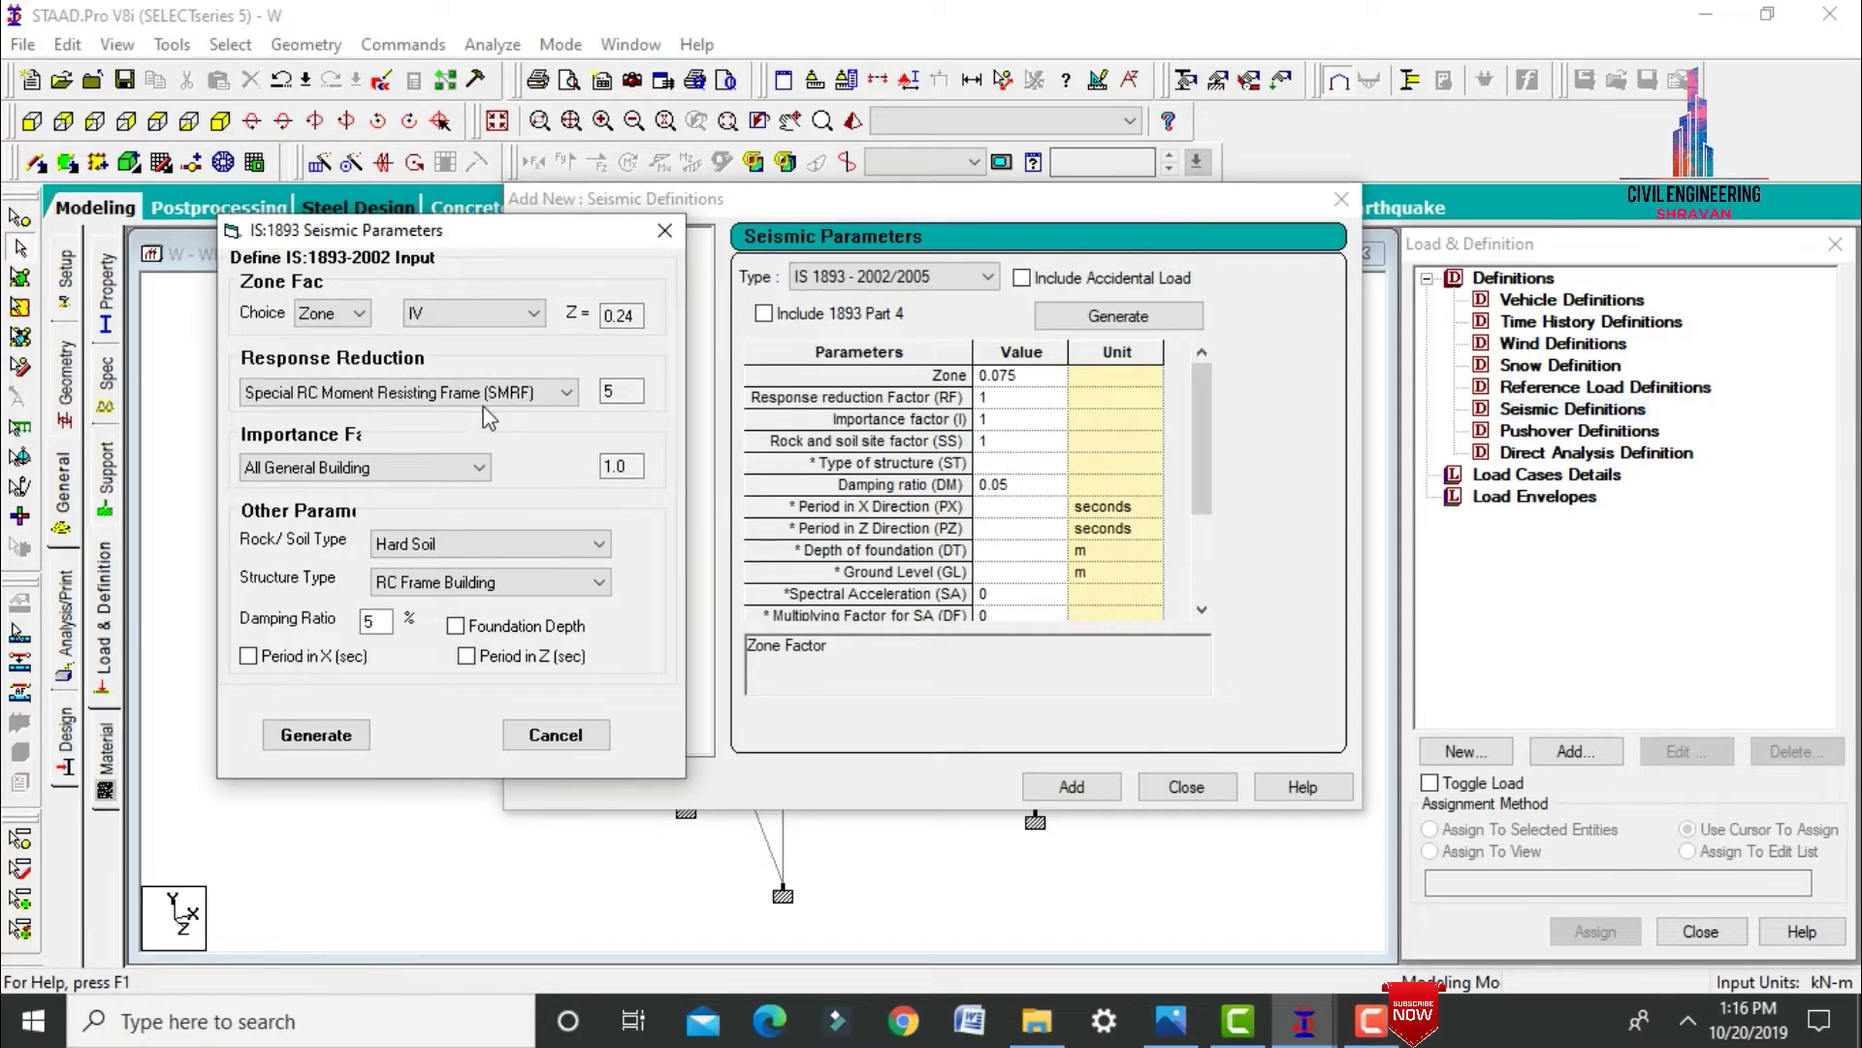
left_click(325, 392)
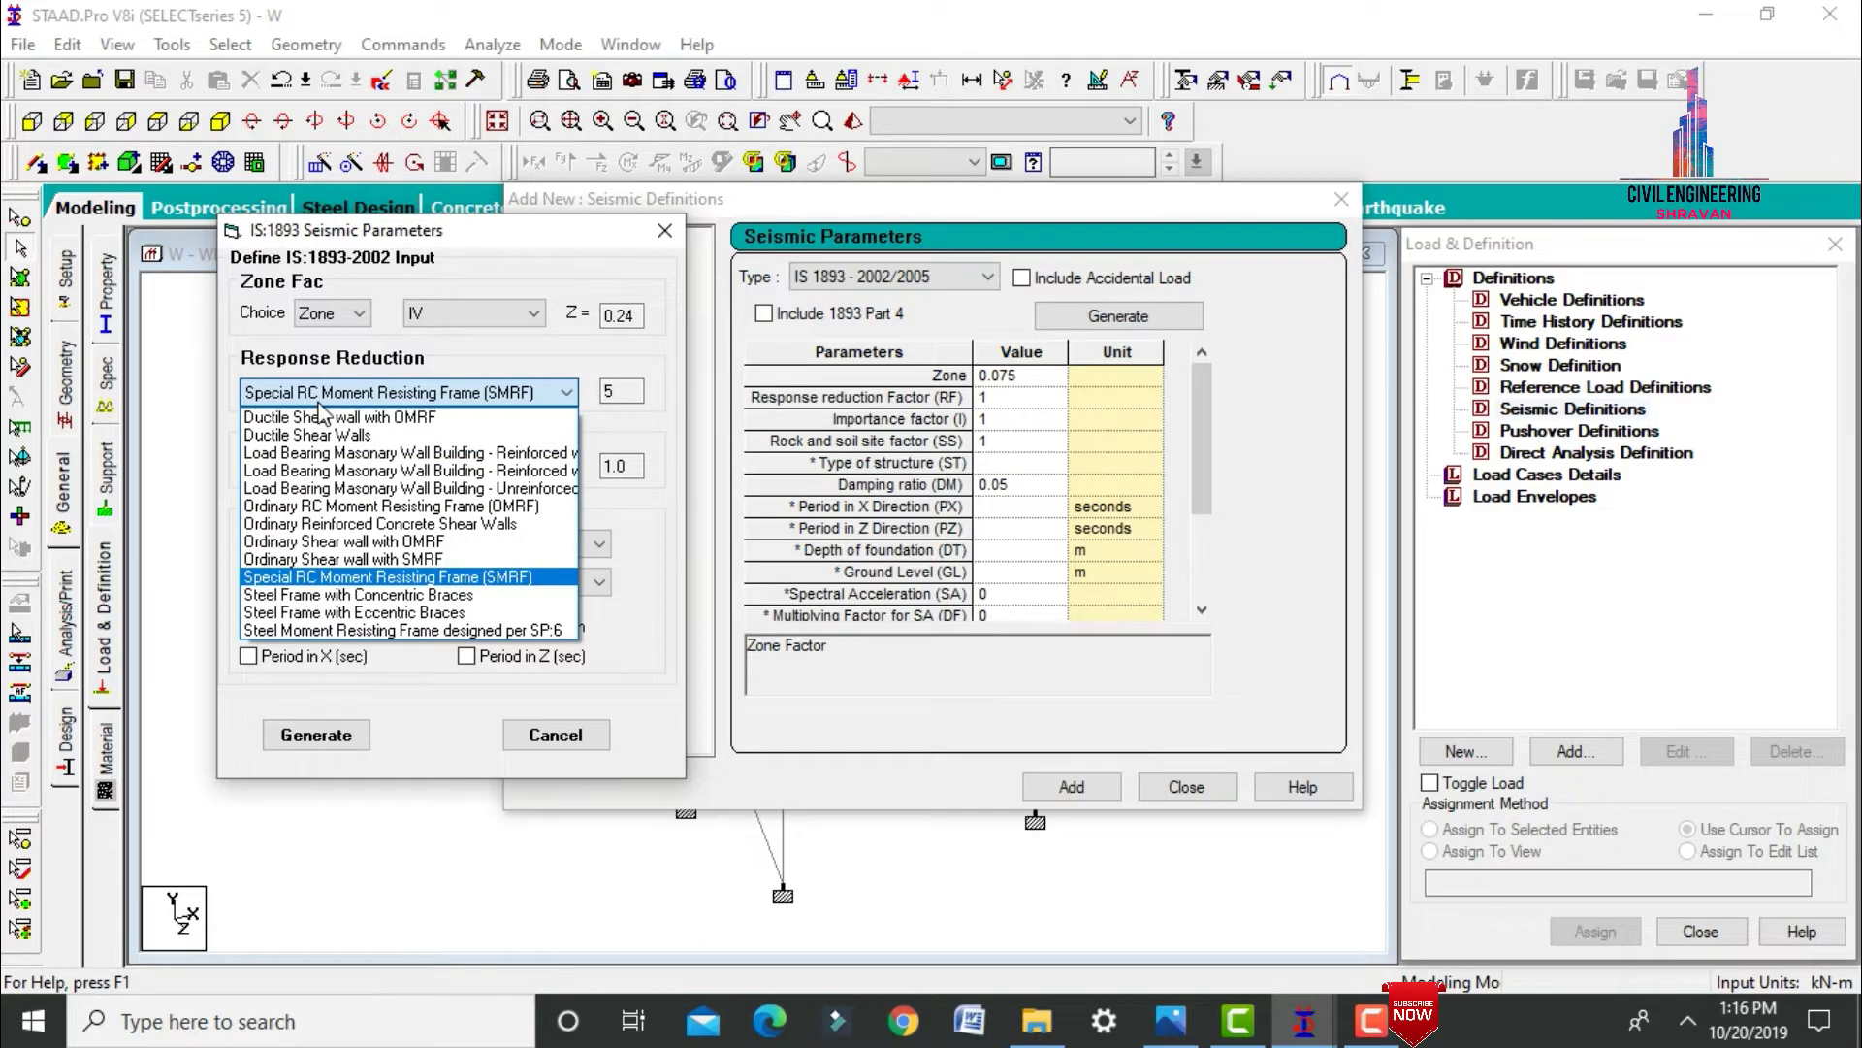
left_click(320, 400)
left_click(359, 467)
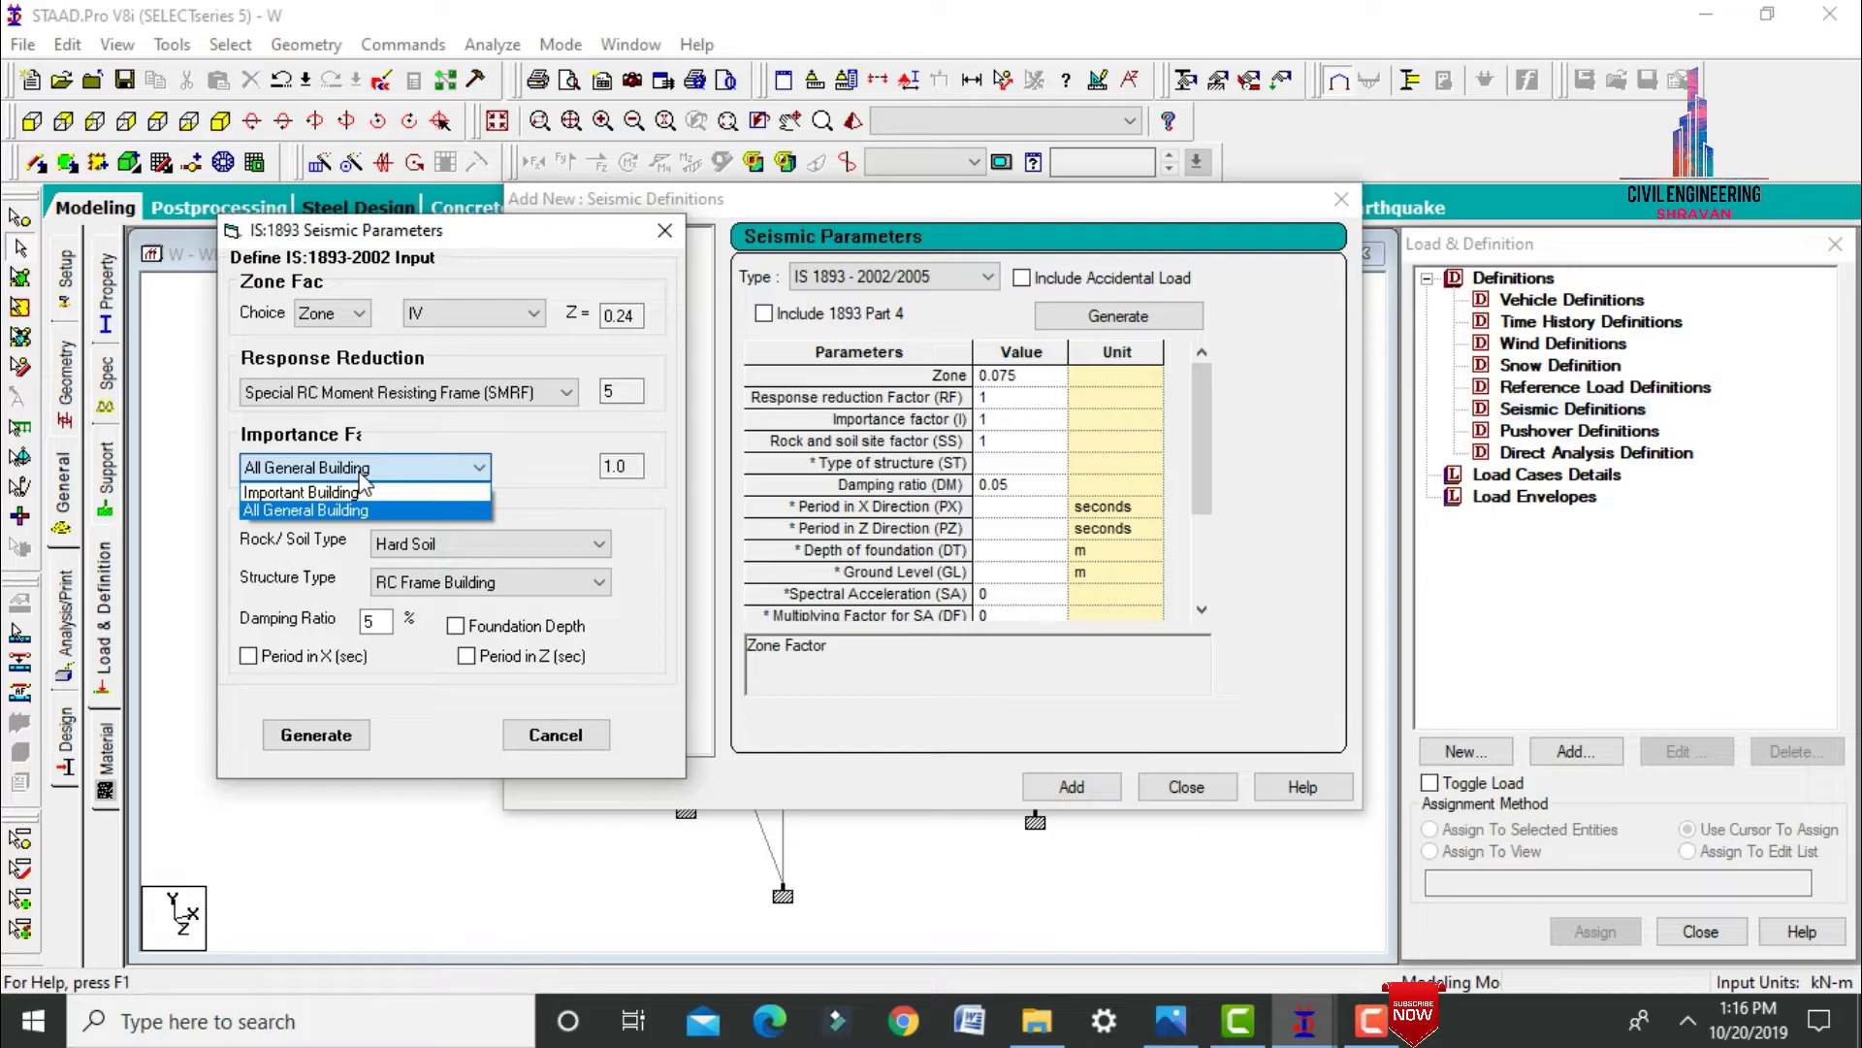
left_click(326, 510)
Choose Steel Frame Building and Medium Soil, then add the definition with self weight 1.
left_click(438, 582)
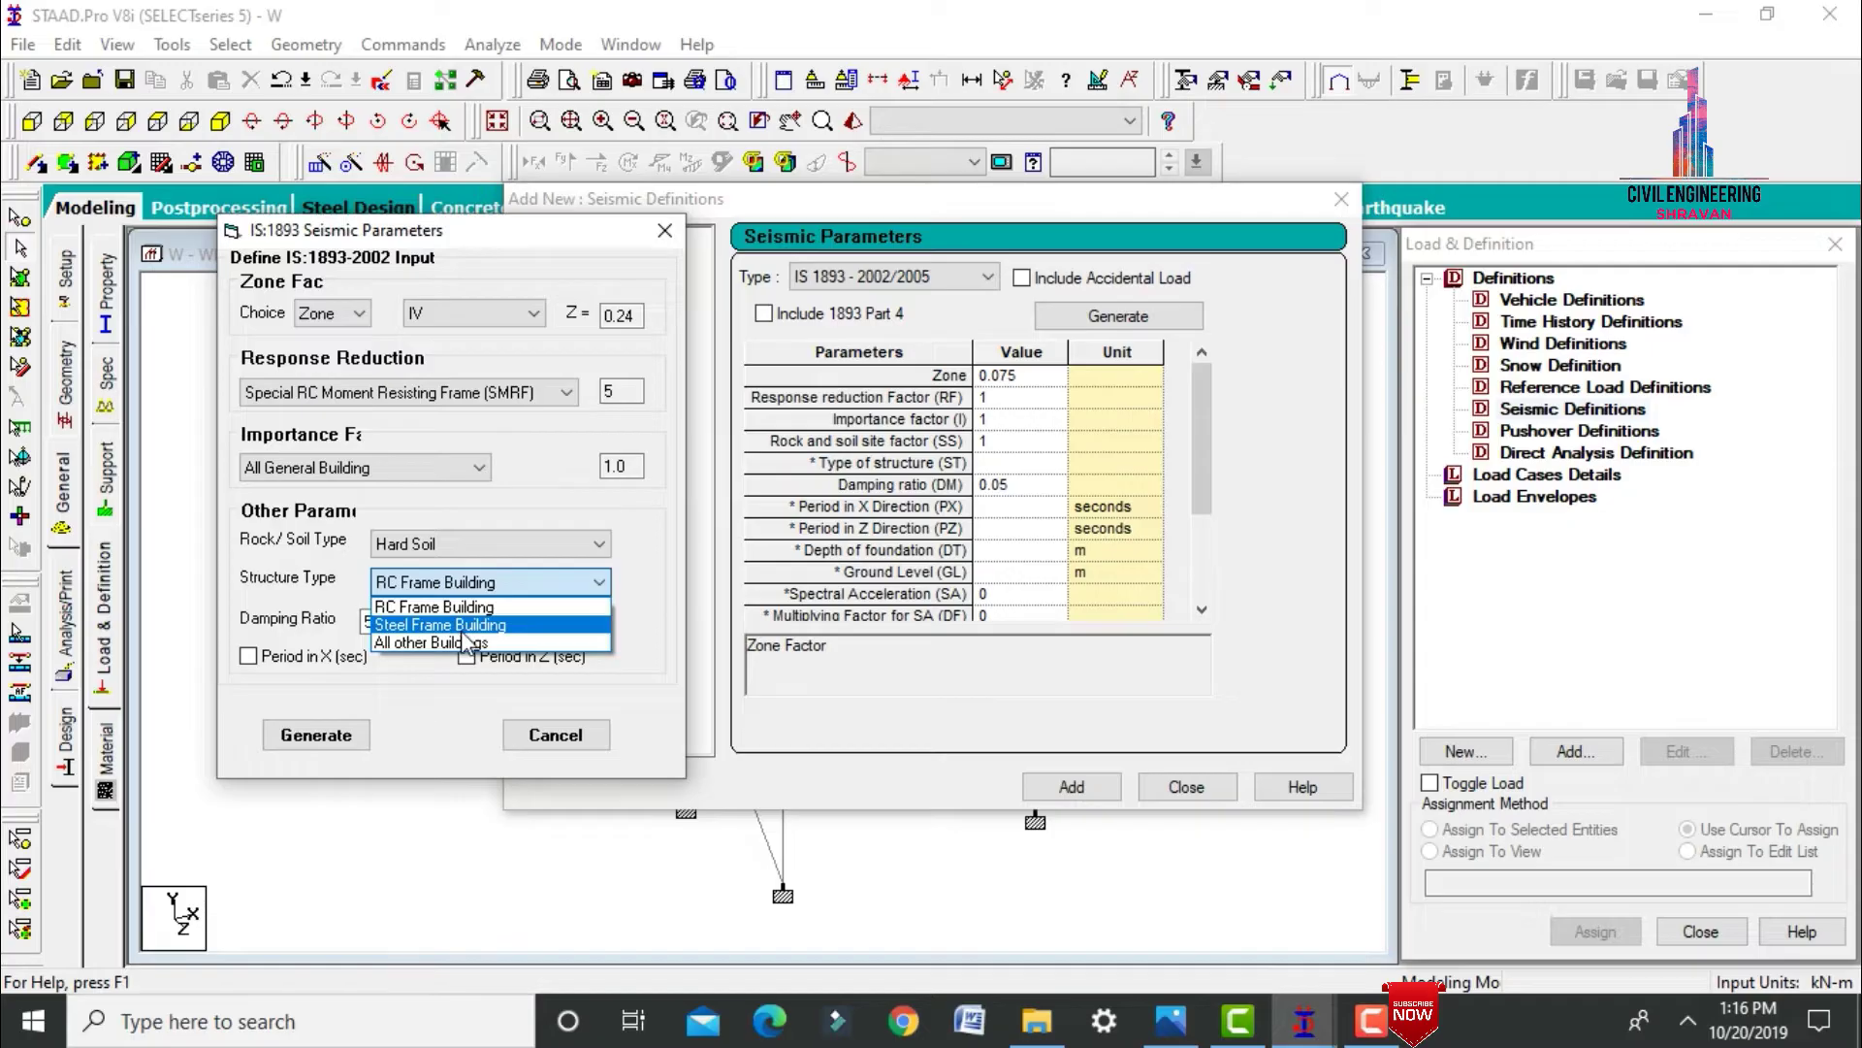
left_click(463, 626)
left_click(459, 535)
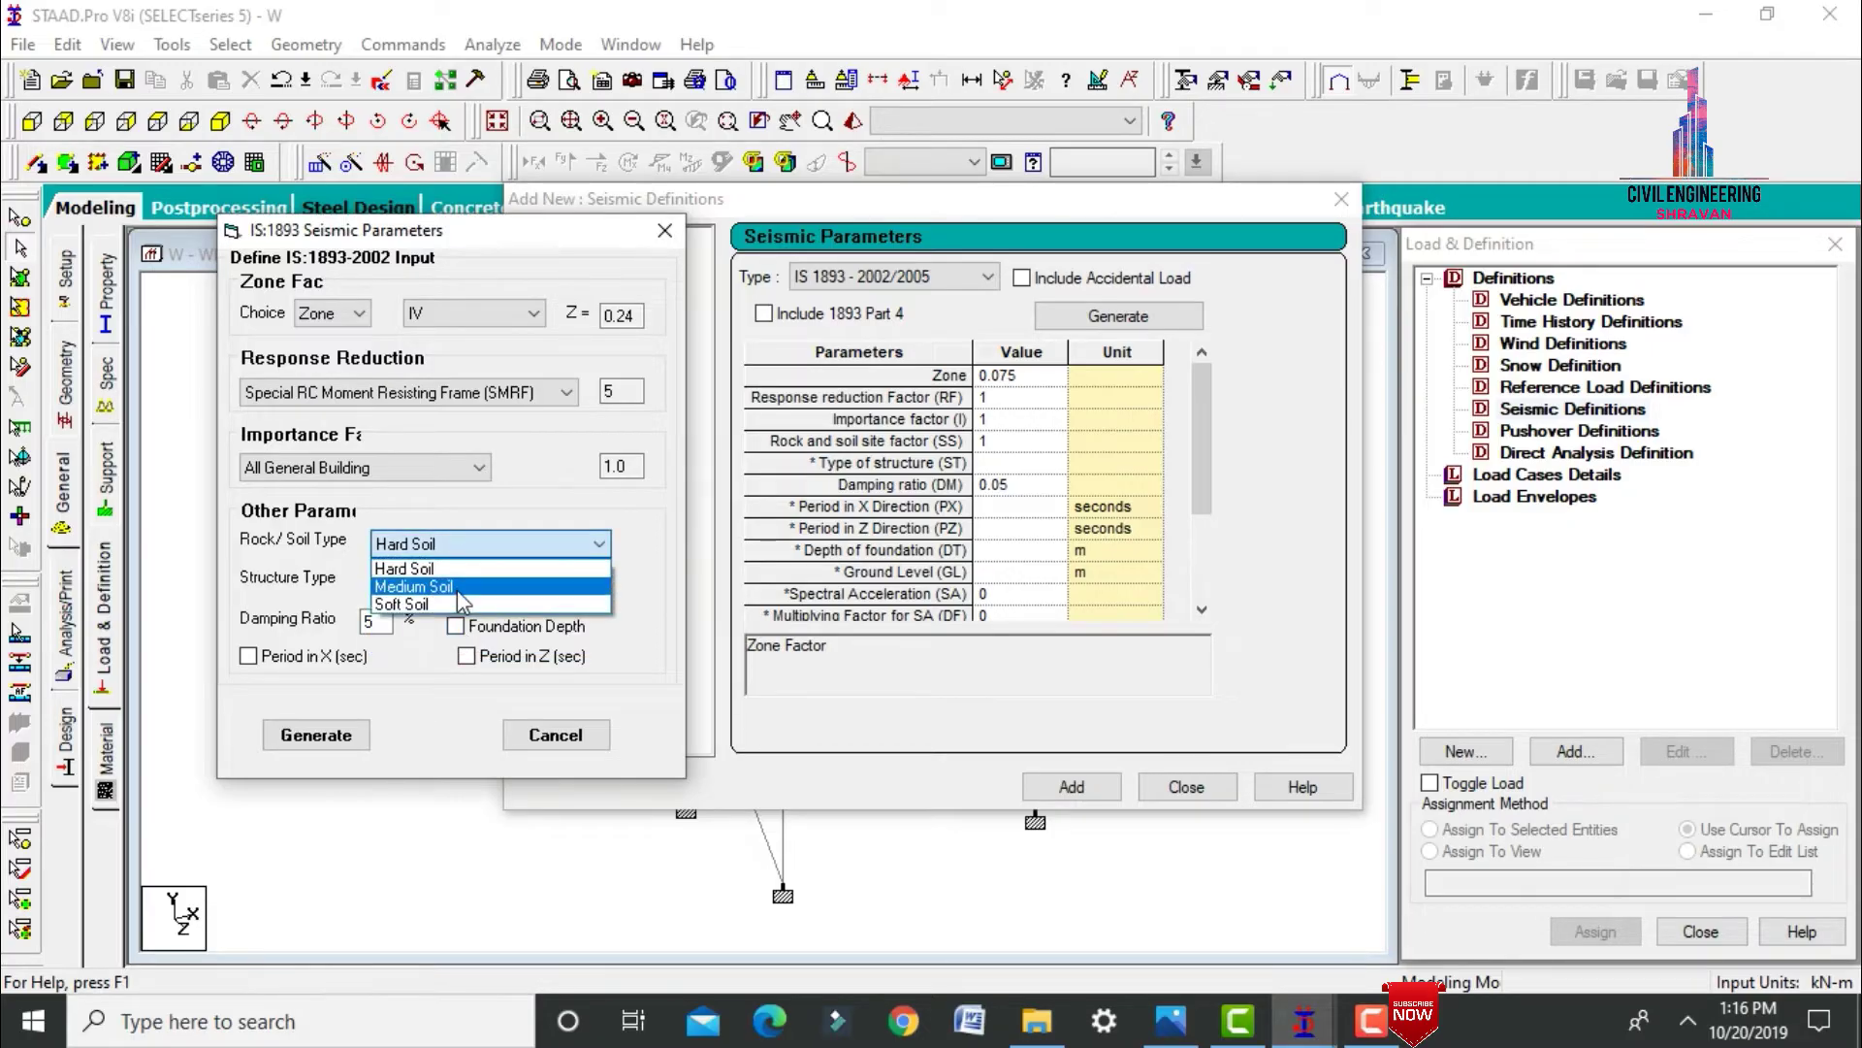
left_click(457, 586)
key("Tab")
key("Tab")
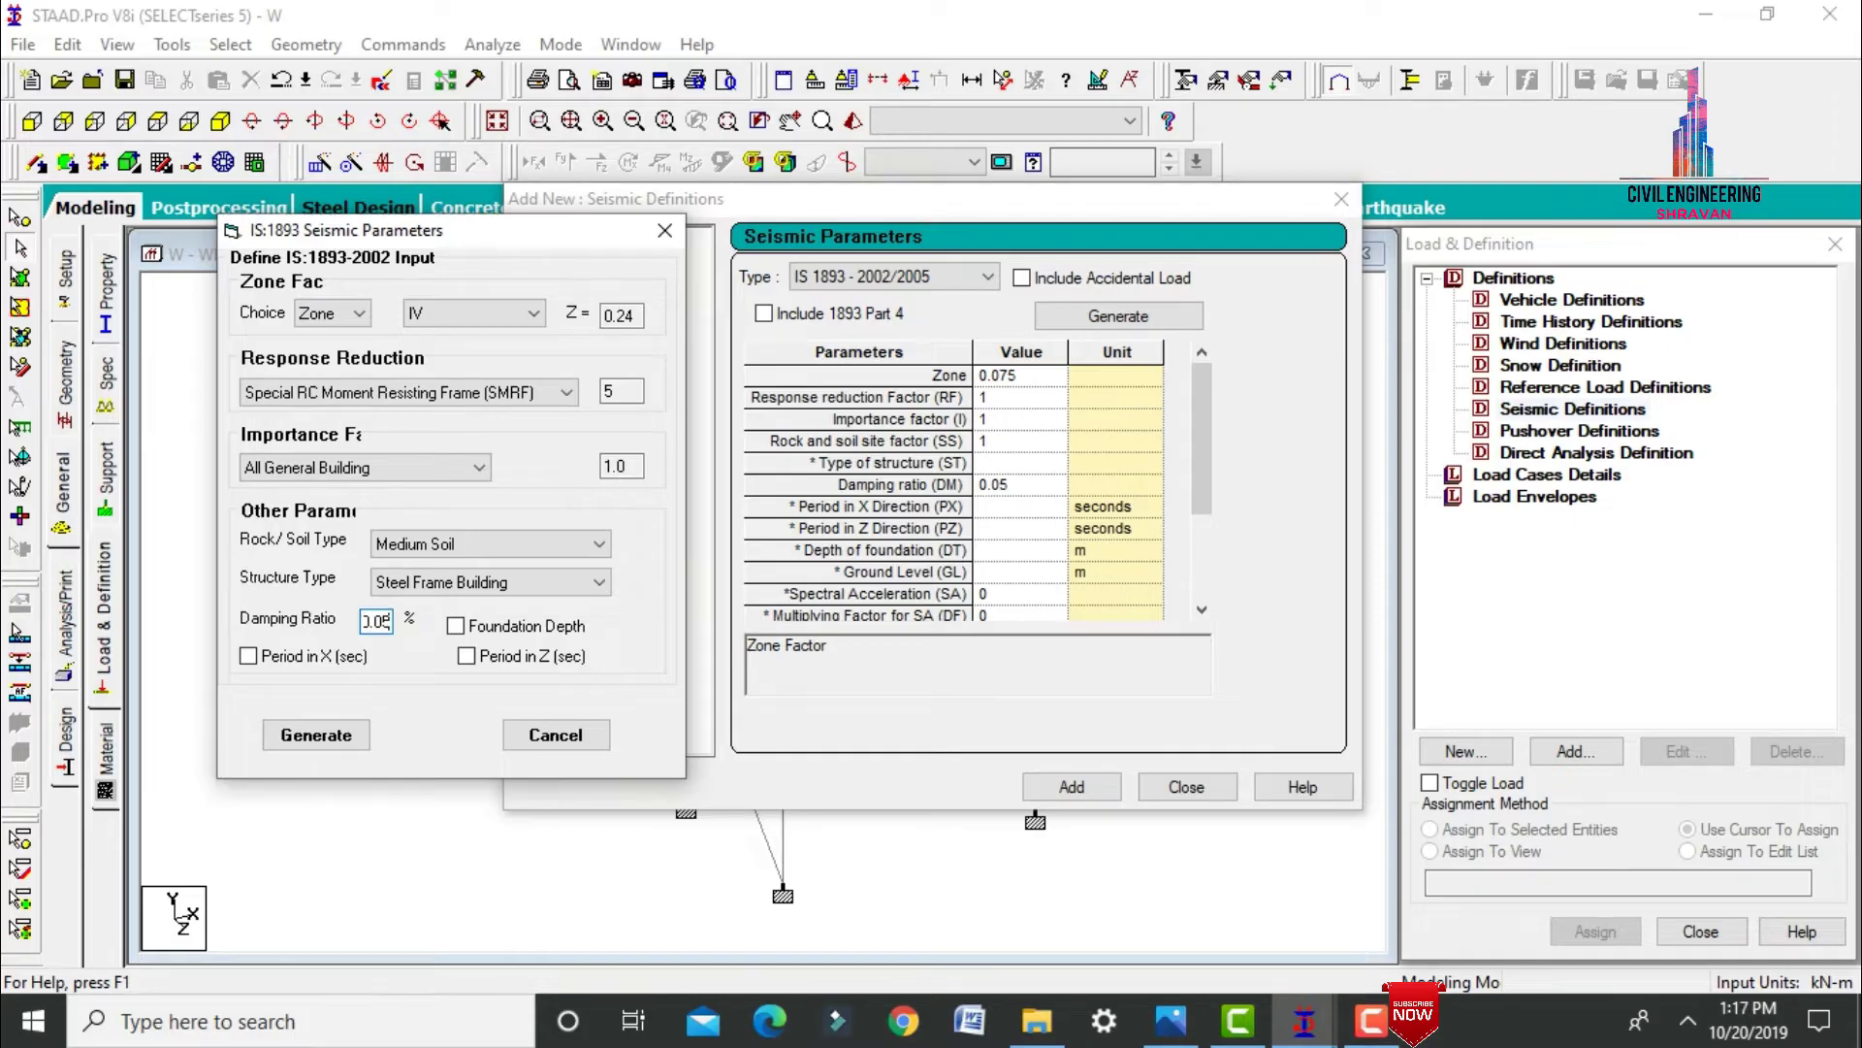
left_click(288, 736)
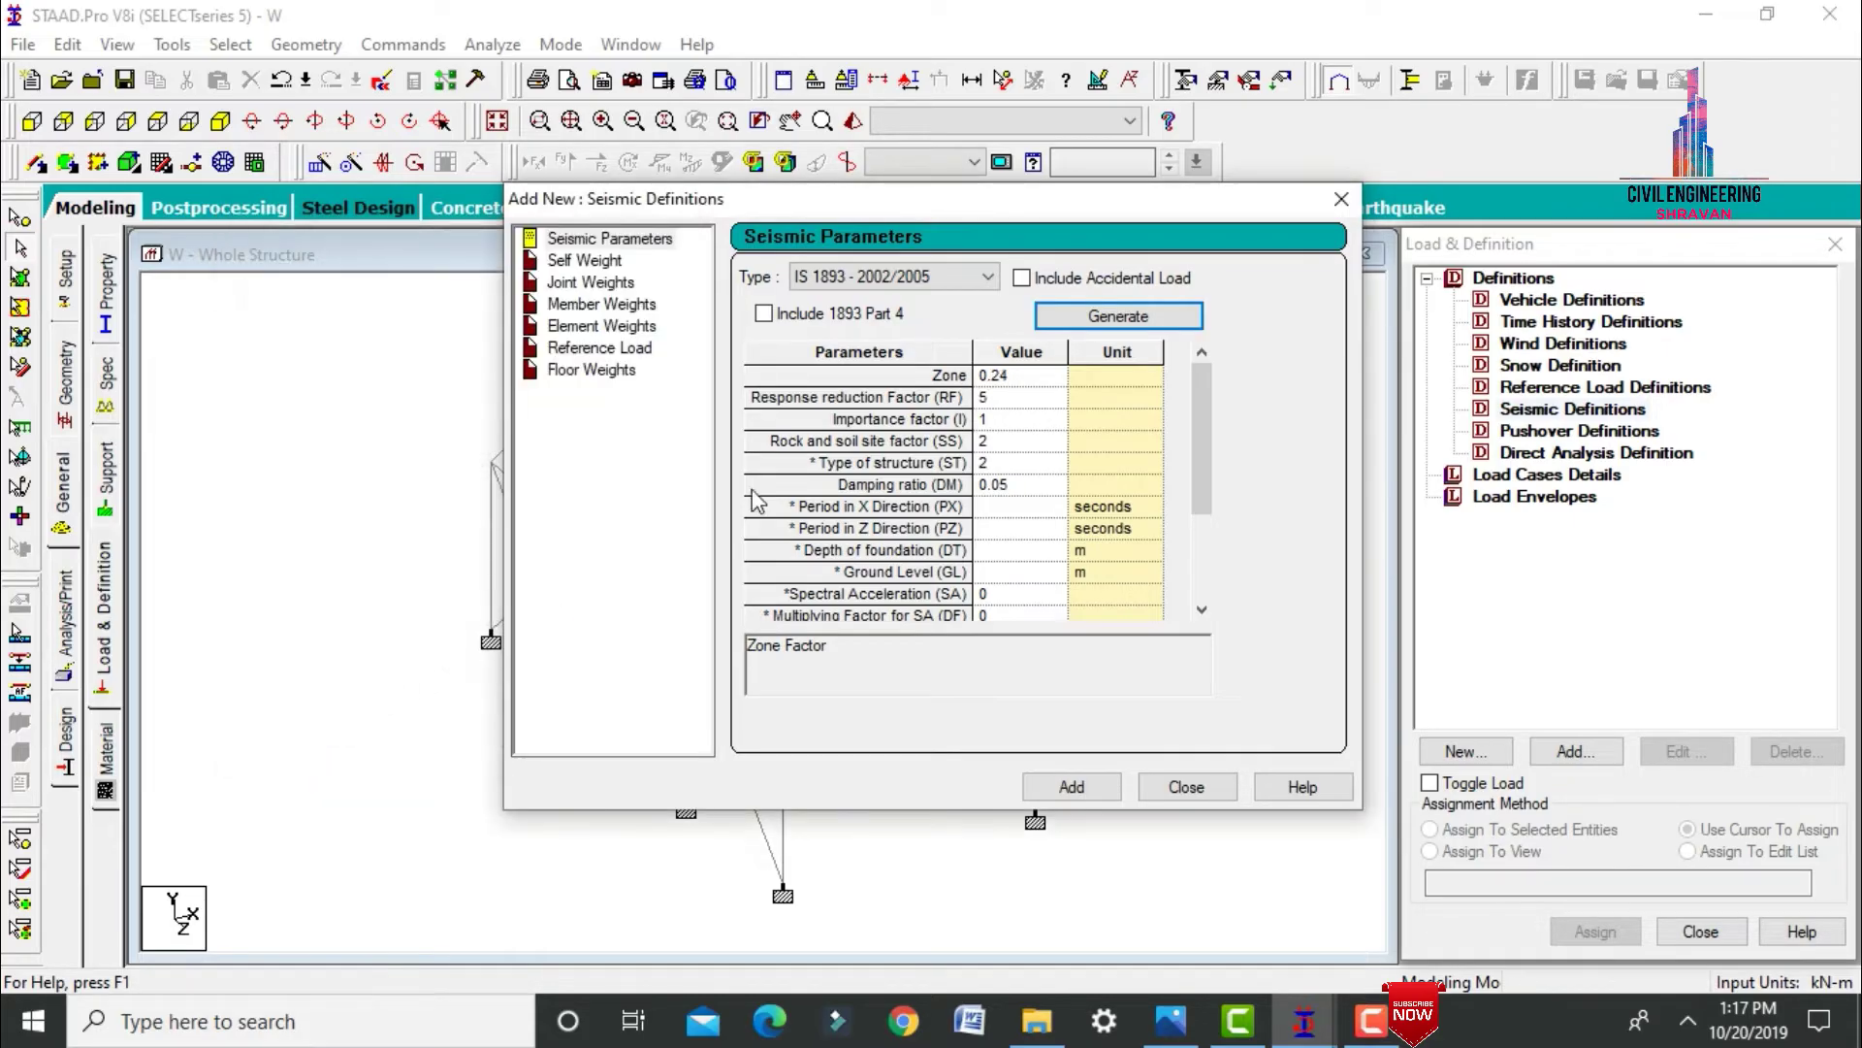
left_click(1091, 787)
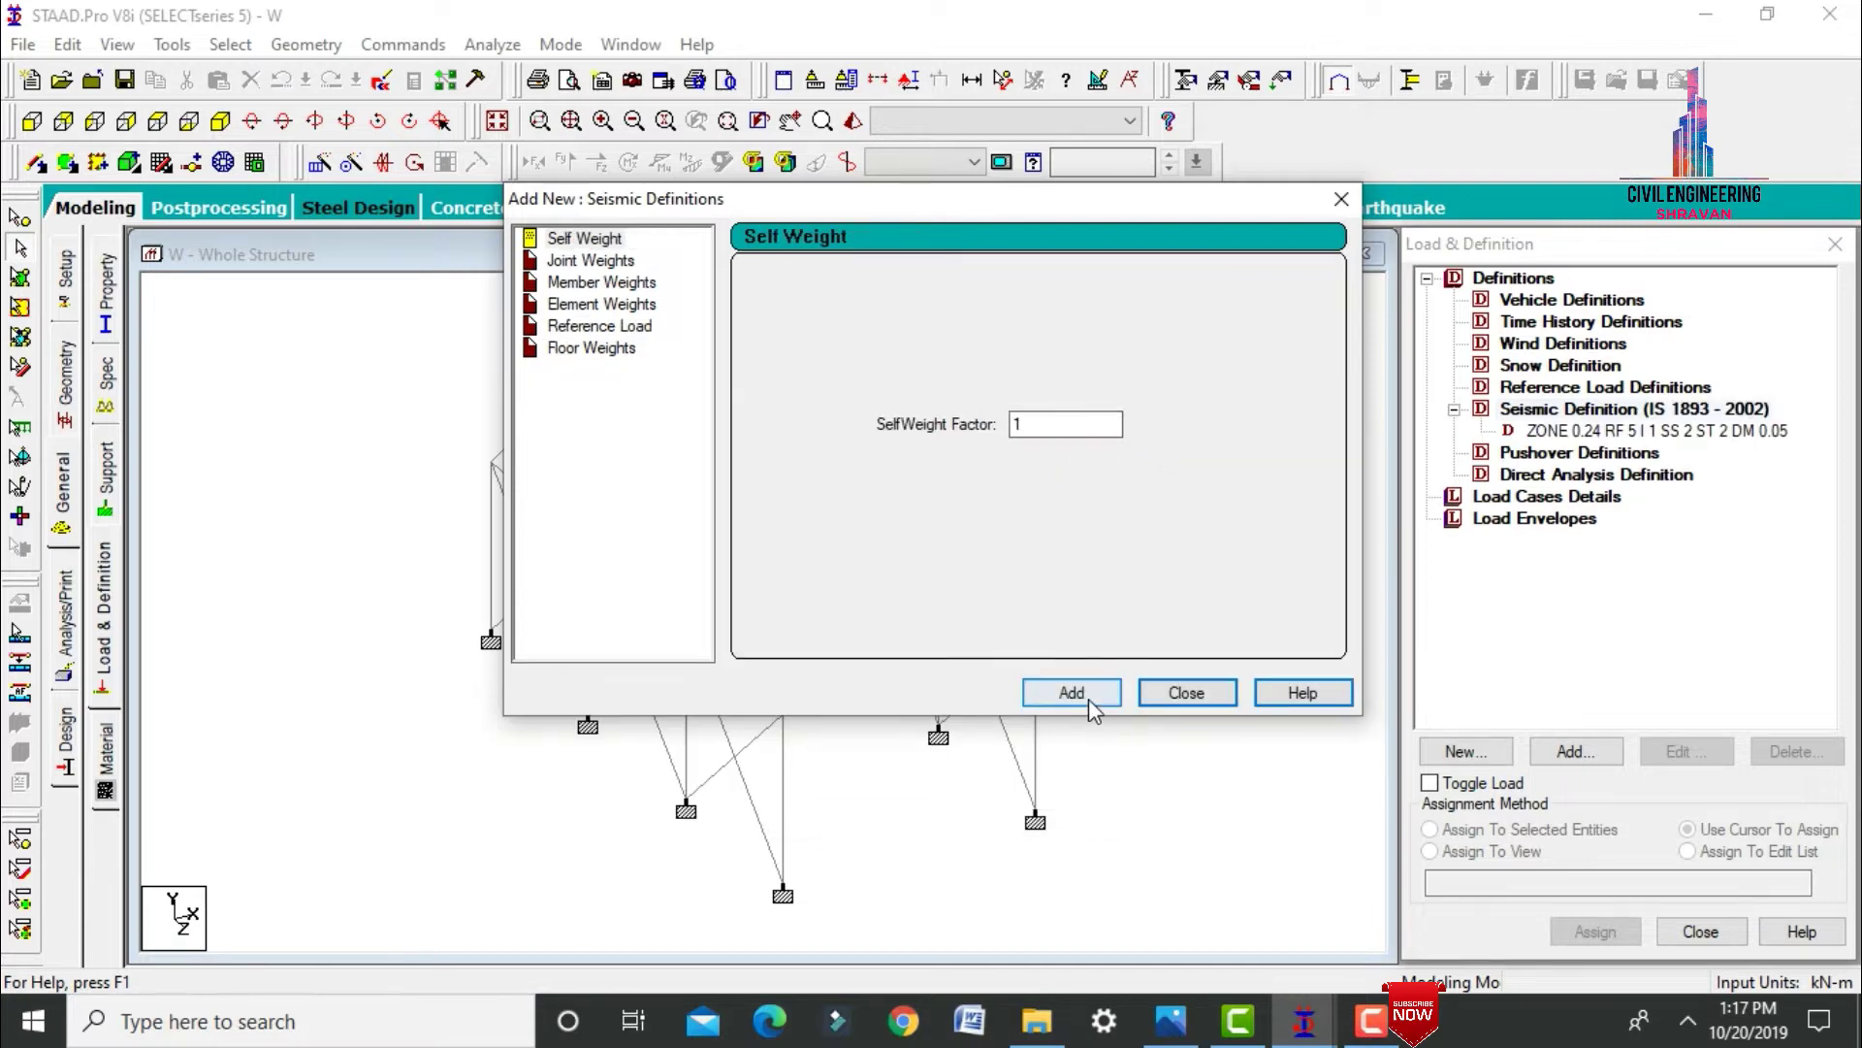
left_click(1088, 698)
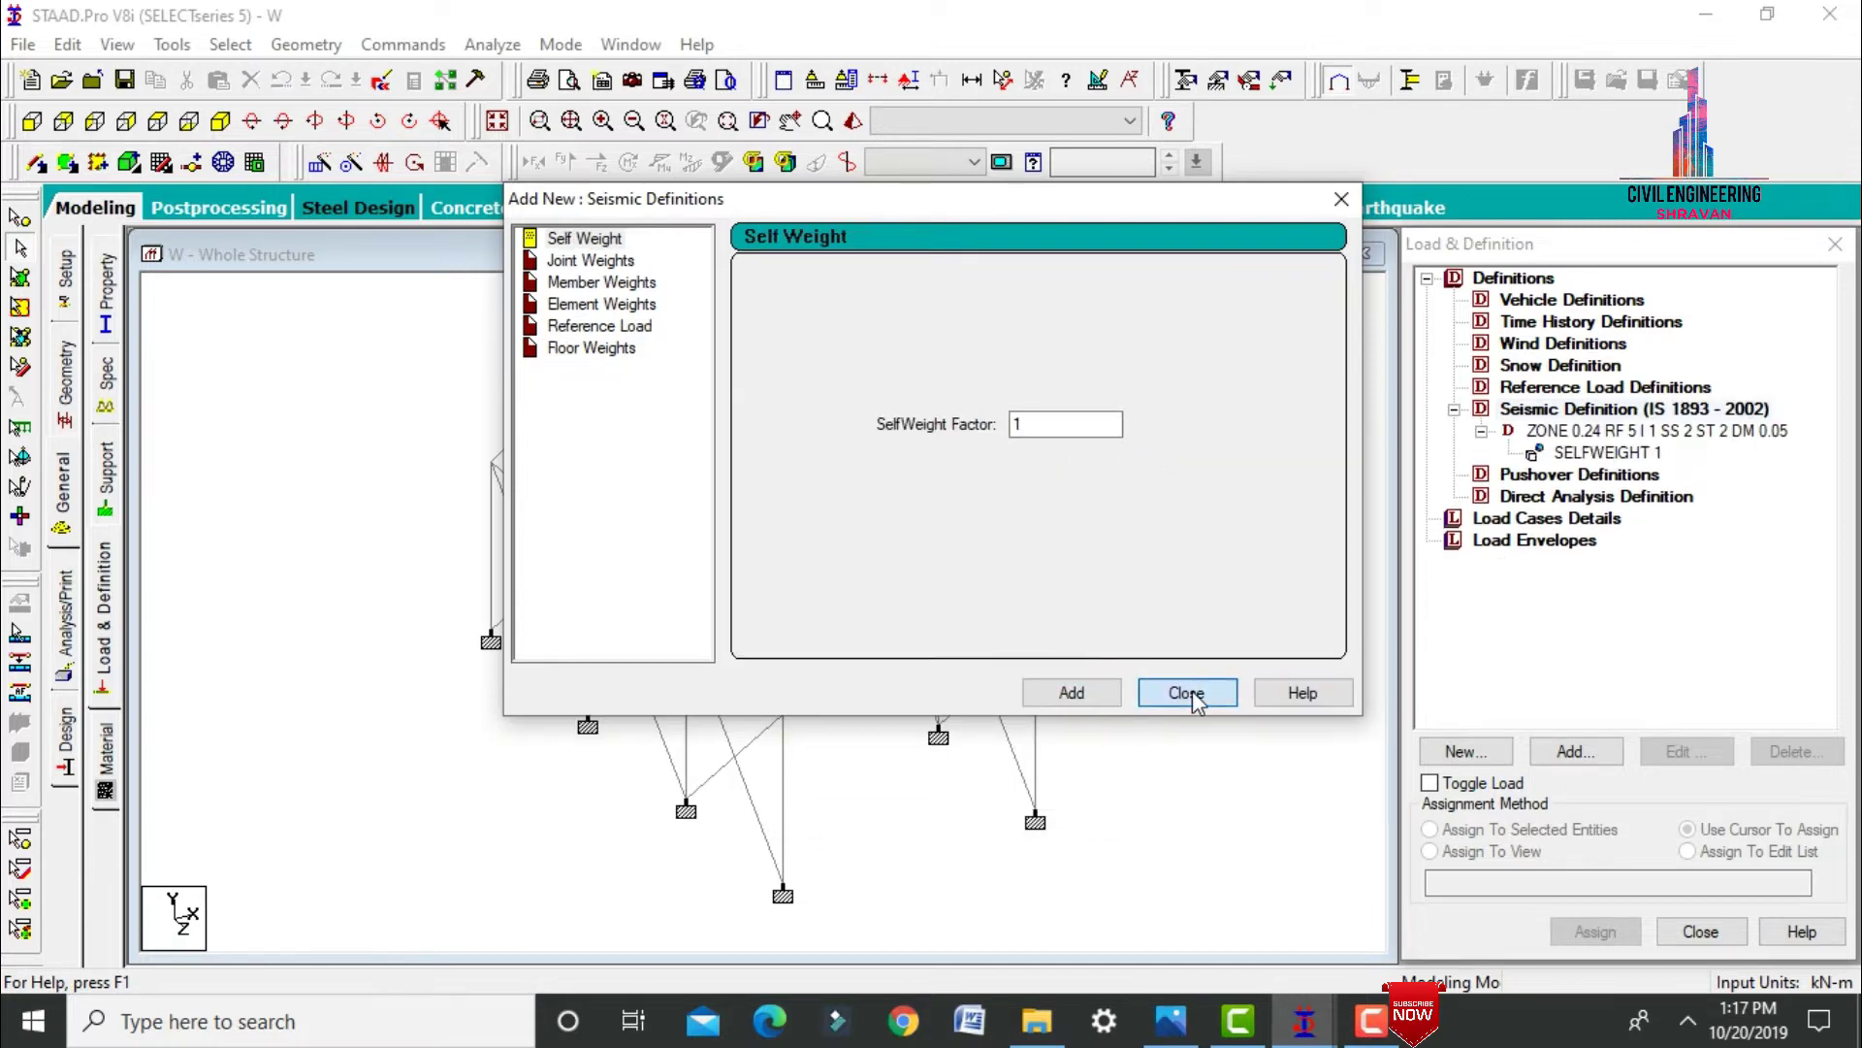
left_click(1188, 695)
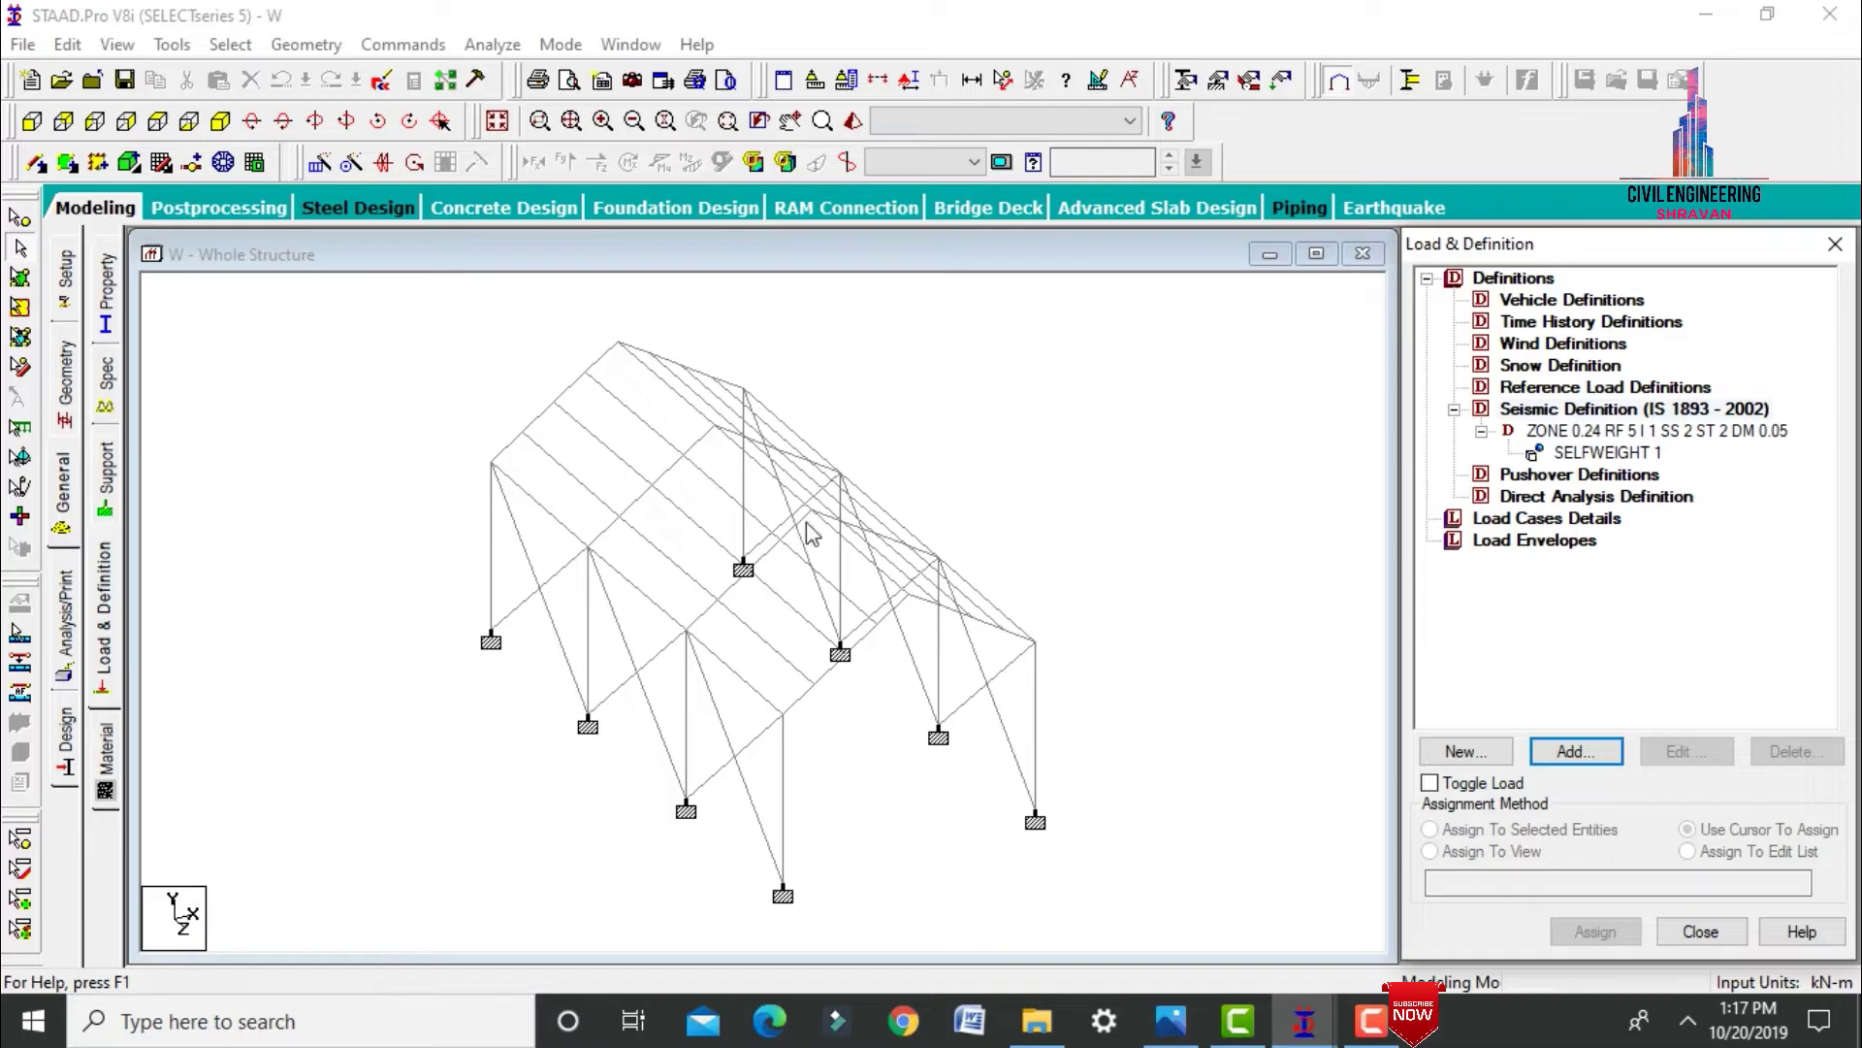
Add seismic primary load cases EQ X and EQ Z.
left_click(1494, 520)
left_click(1576, 751)
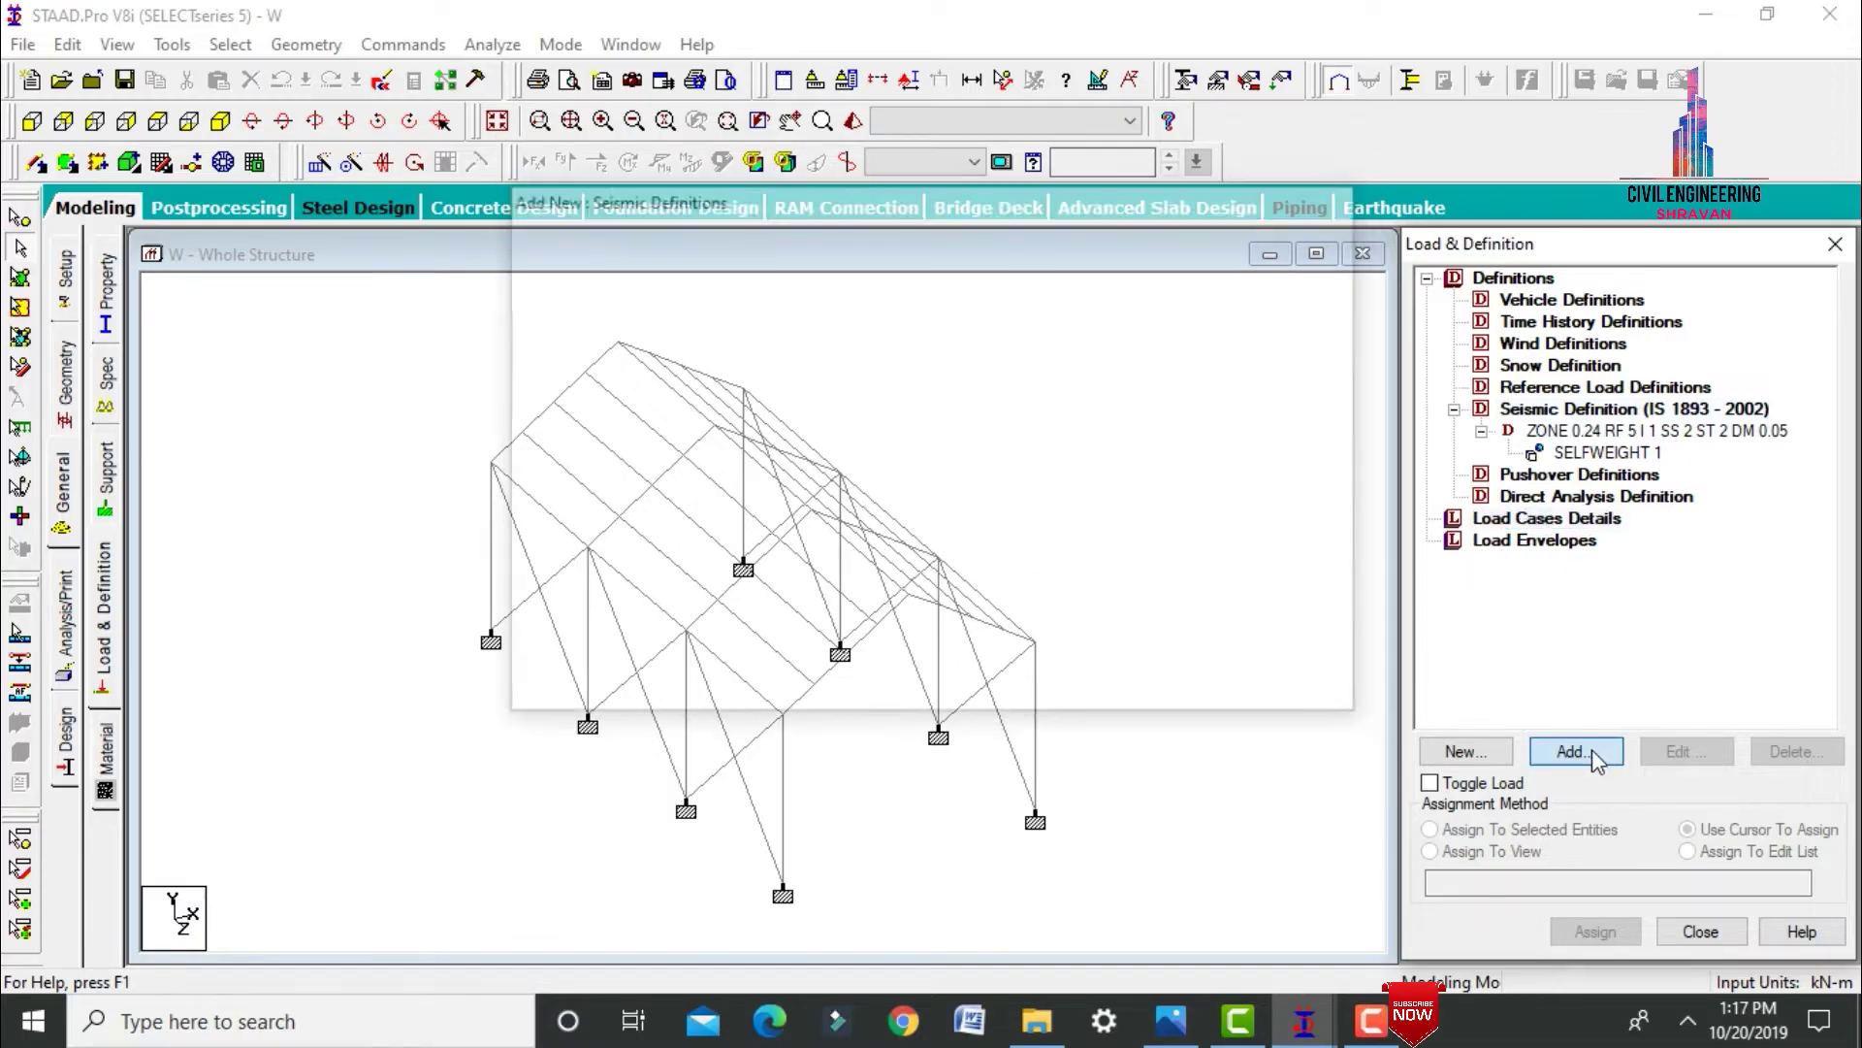
left_click(1094, 357)
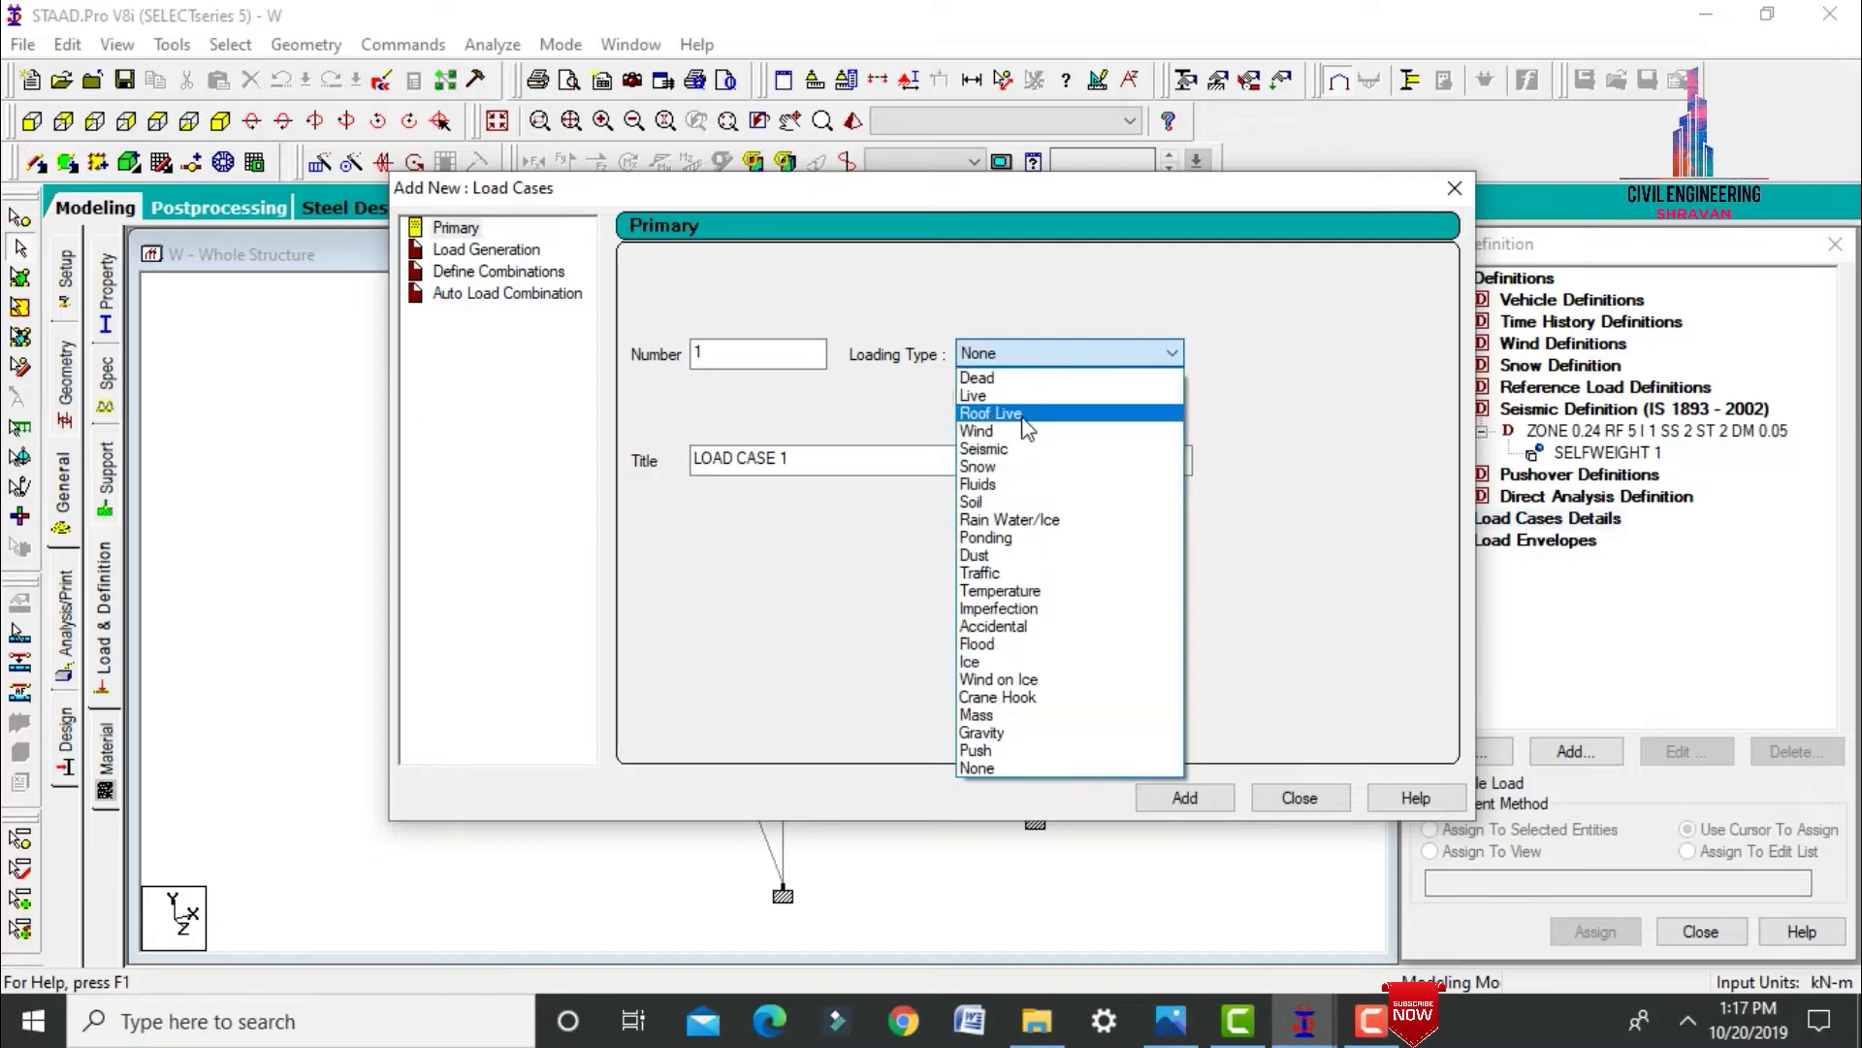
left_click(1005, 450)
left_click_drag(860, 463, 434, 553)
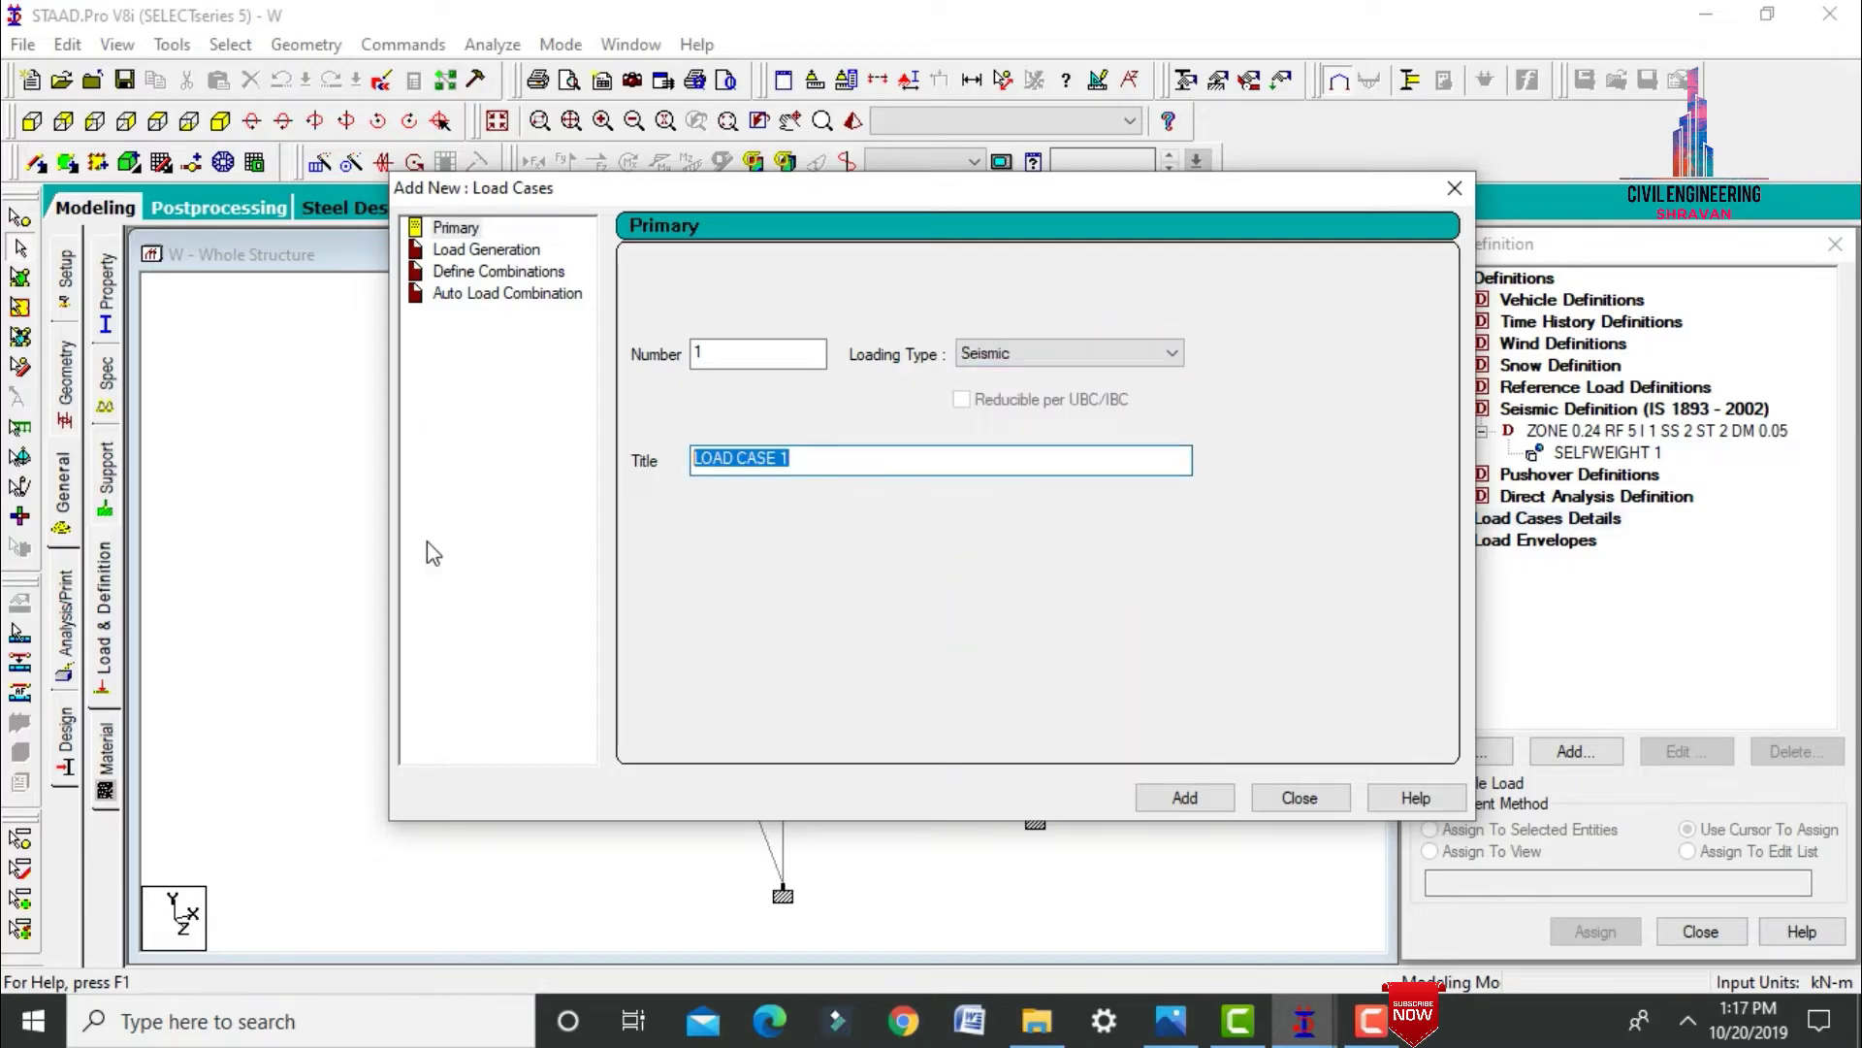
type("EQ X")
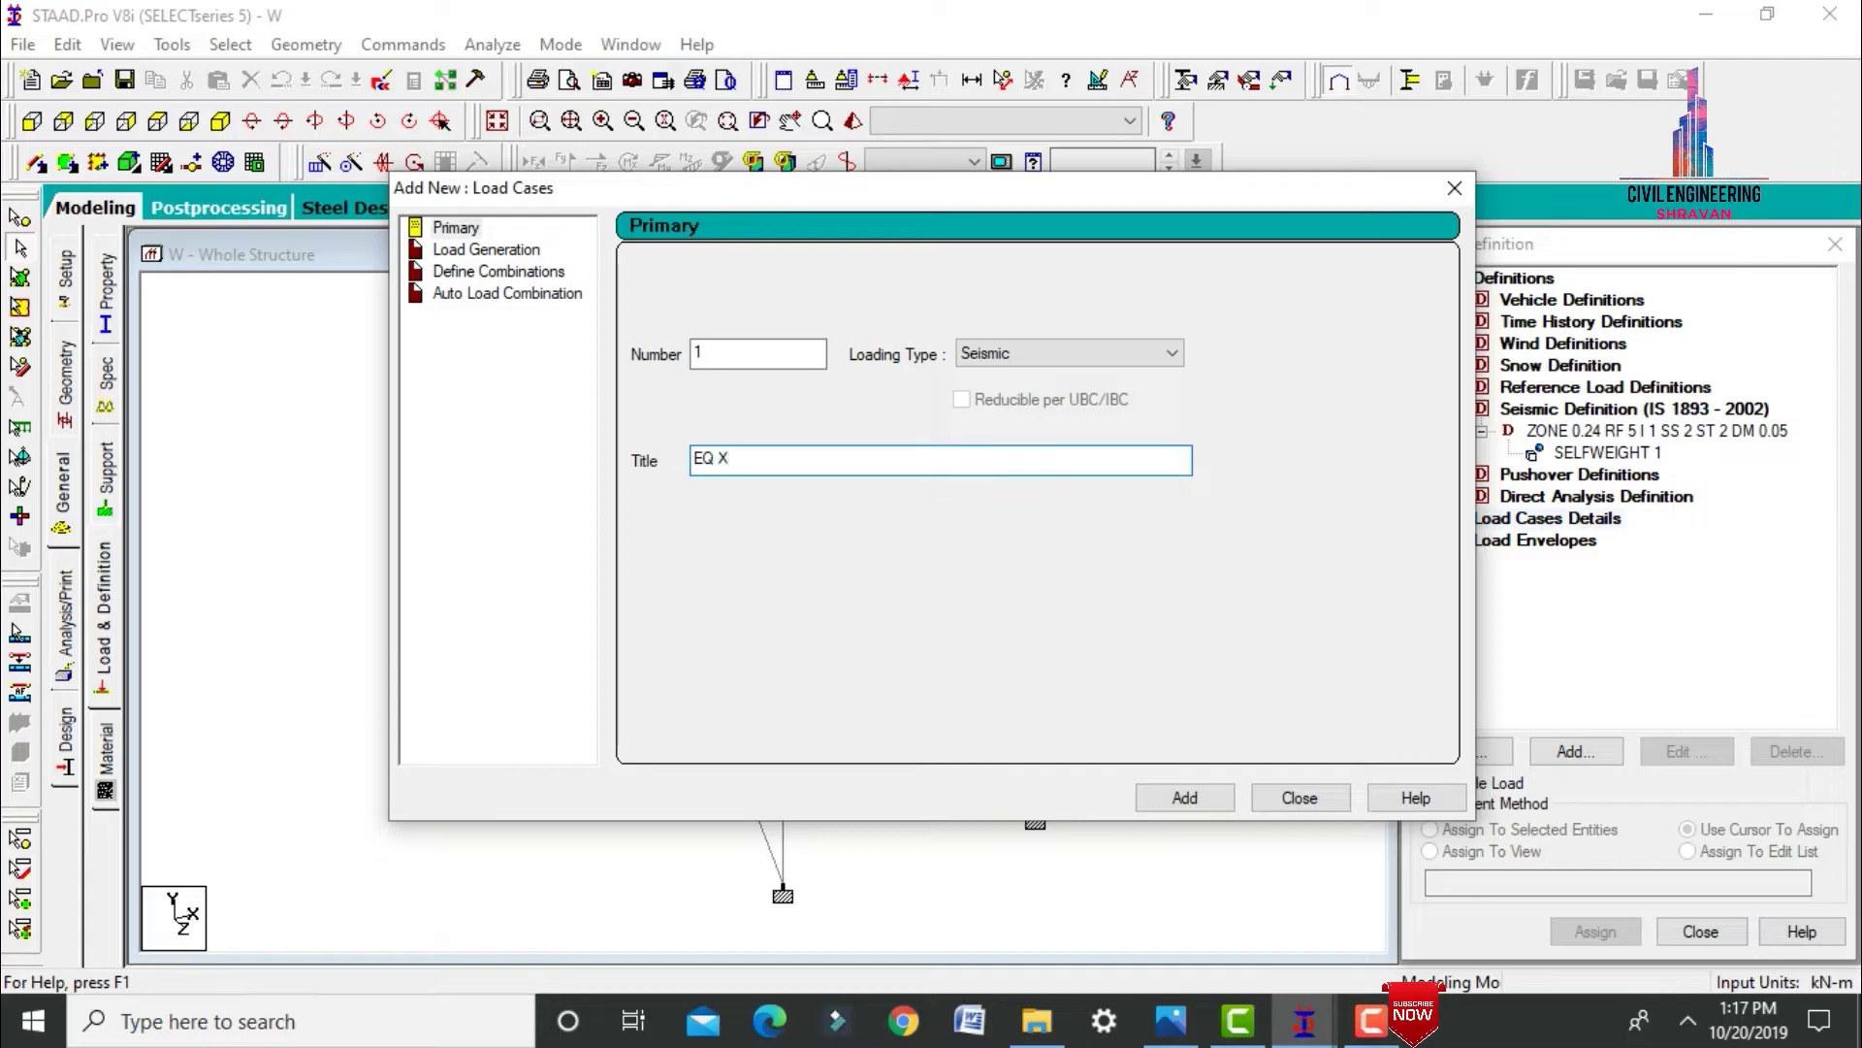
key("Return")
key("shift+Home")
key("BackSpace")
type("EQ ")
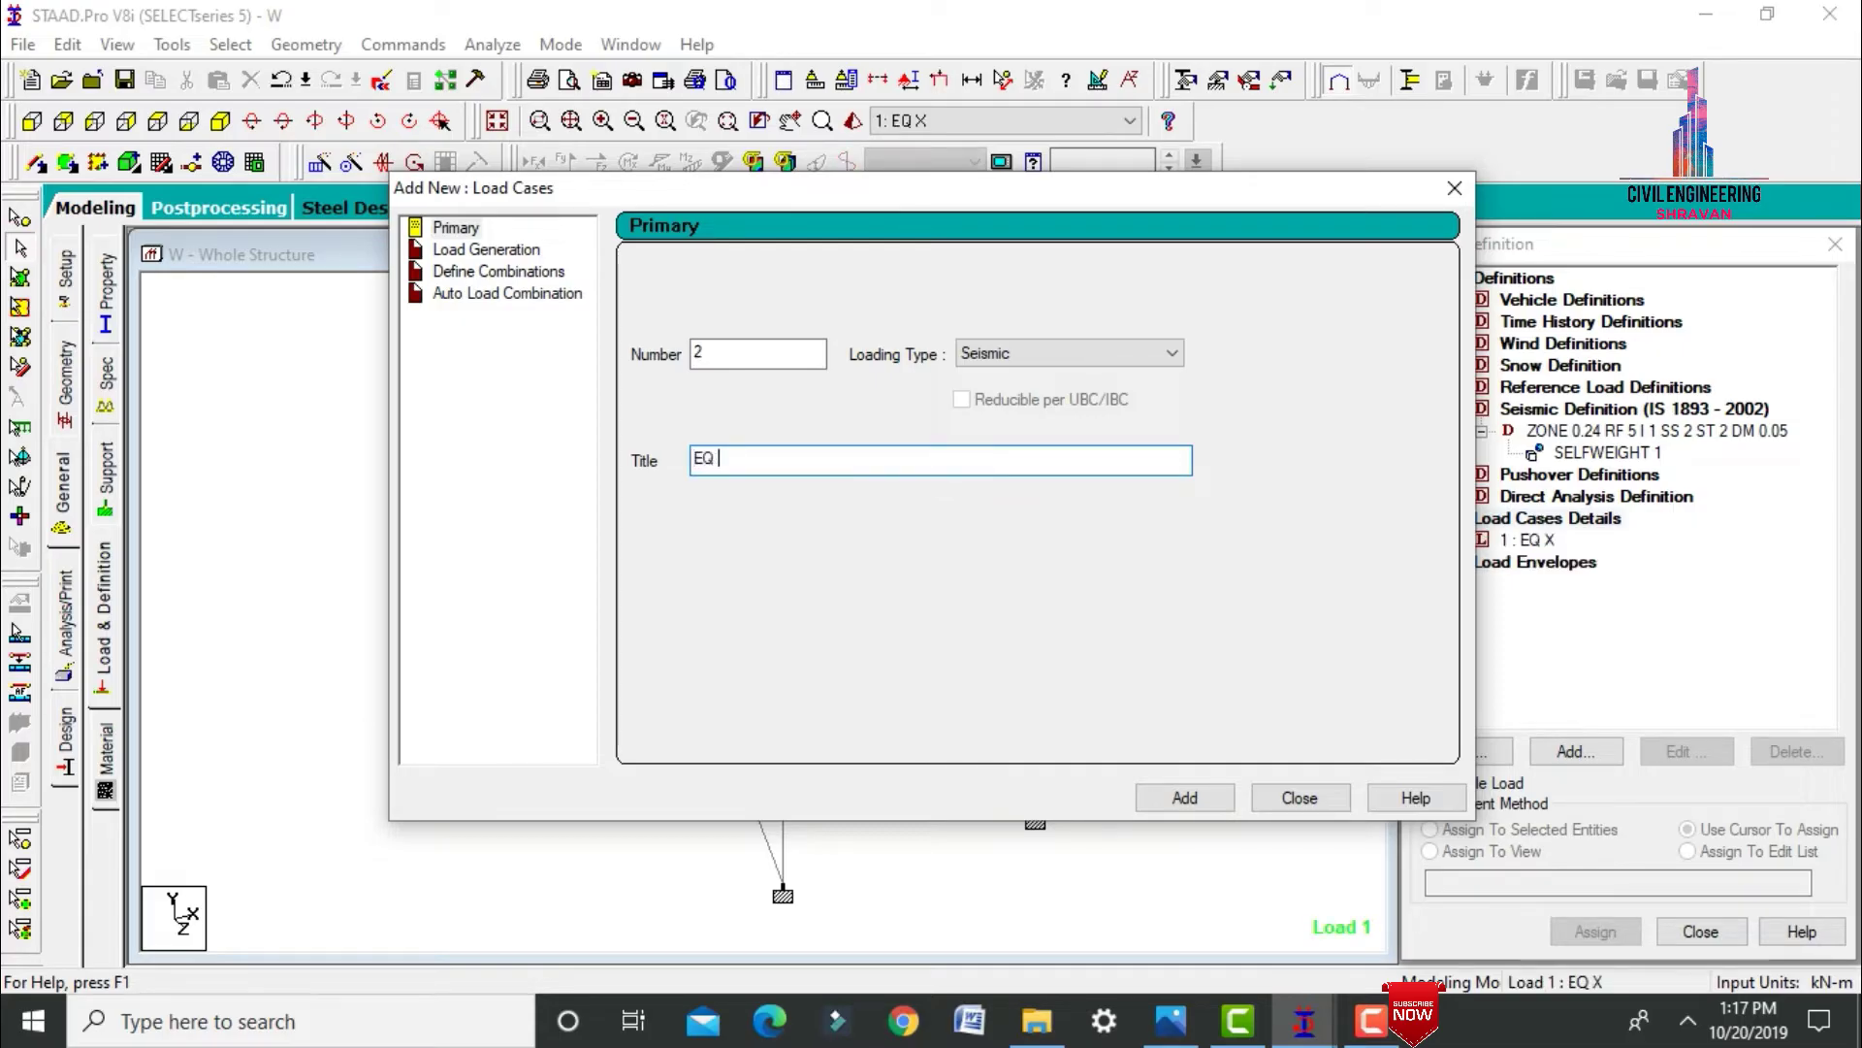
type("Z")
key("Return")
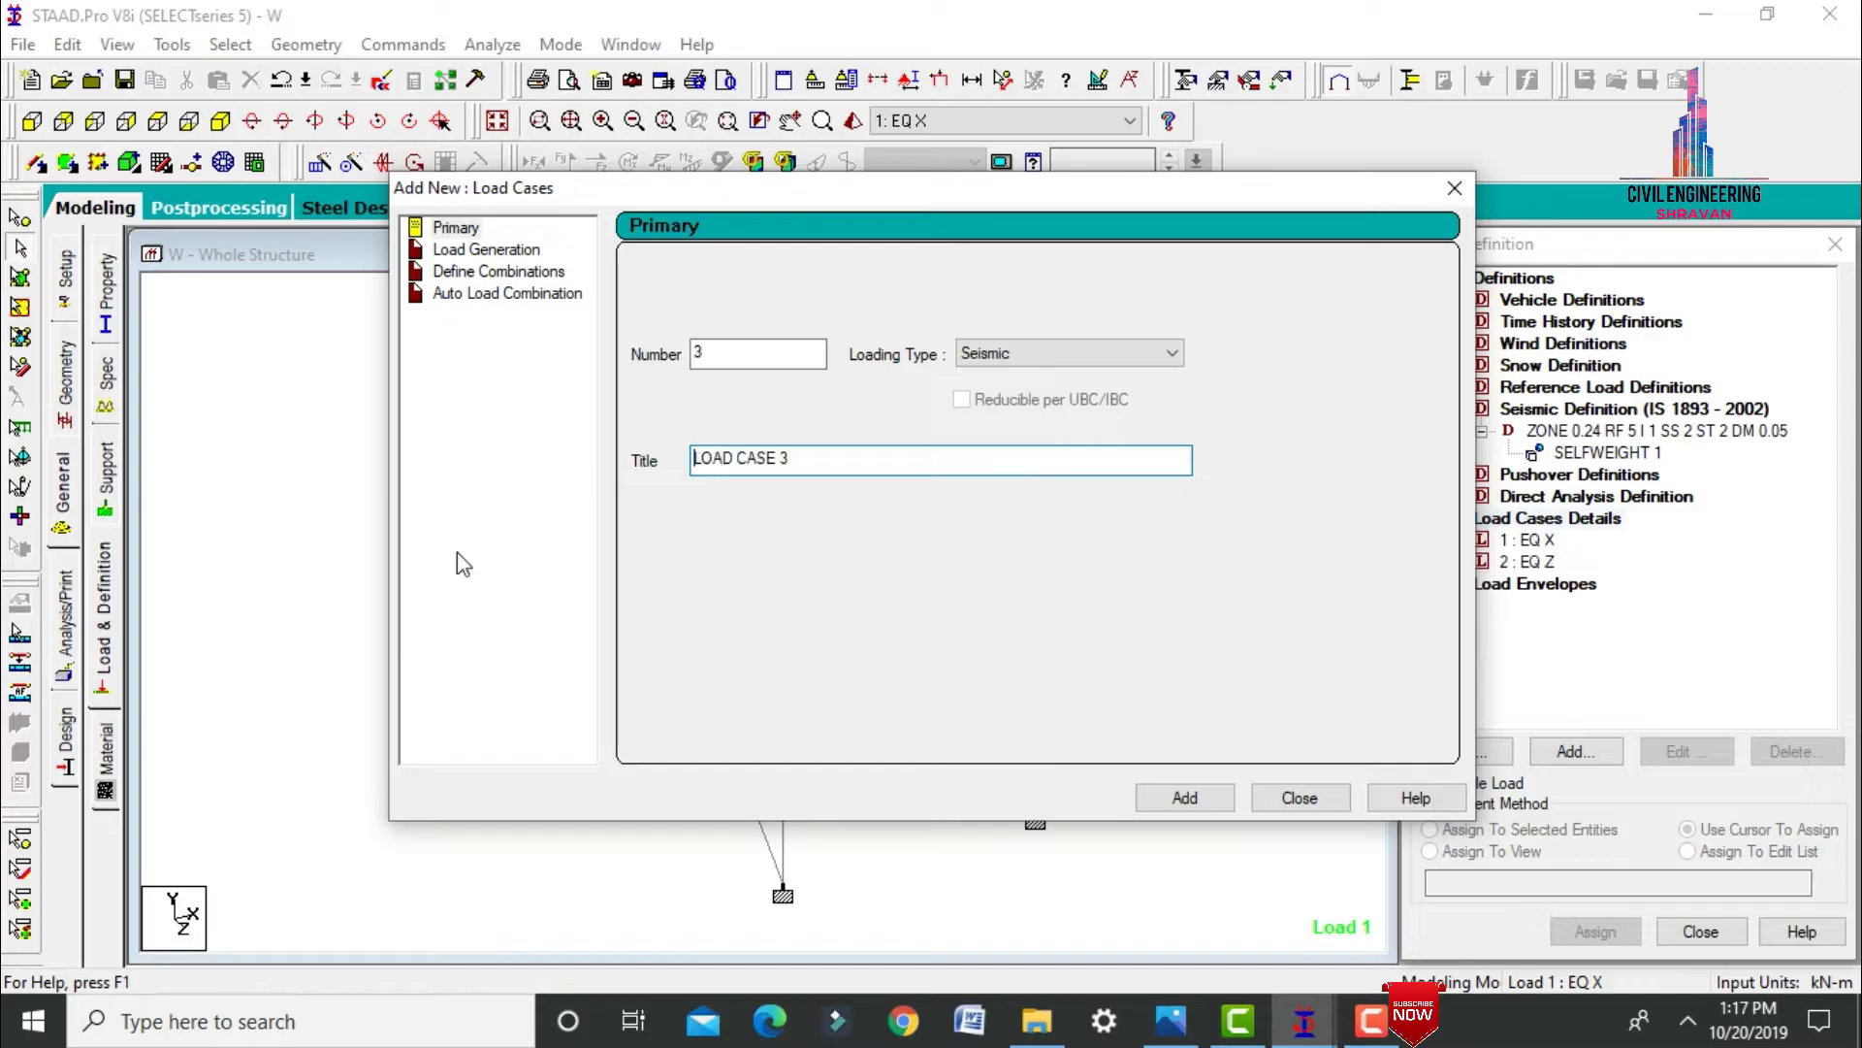
Add dead load case DL and live load case LL, then close the dialog.
left_click(1172, 353)
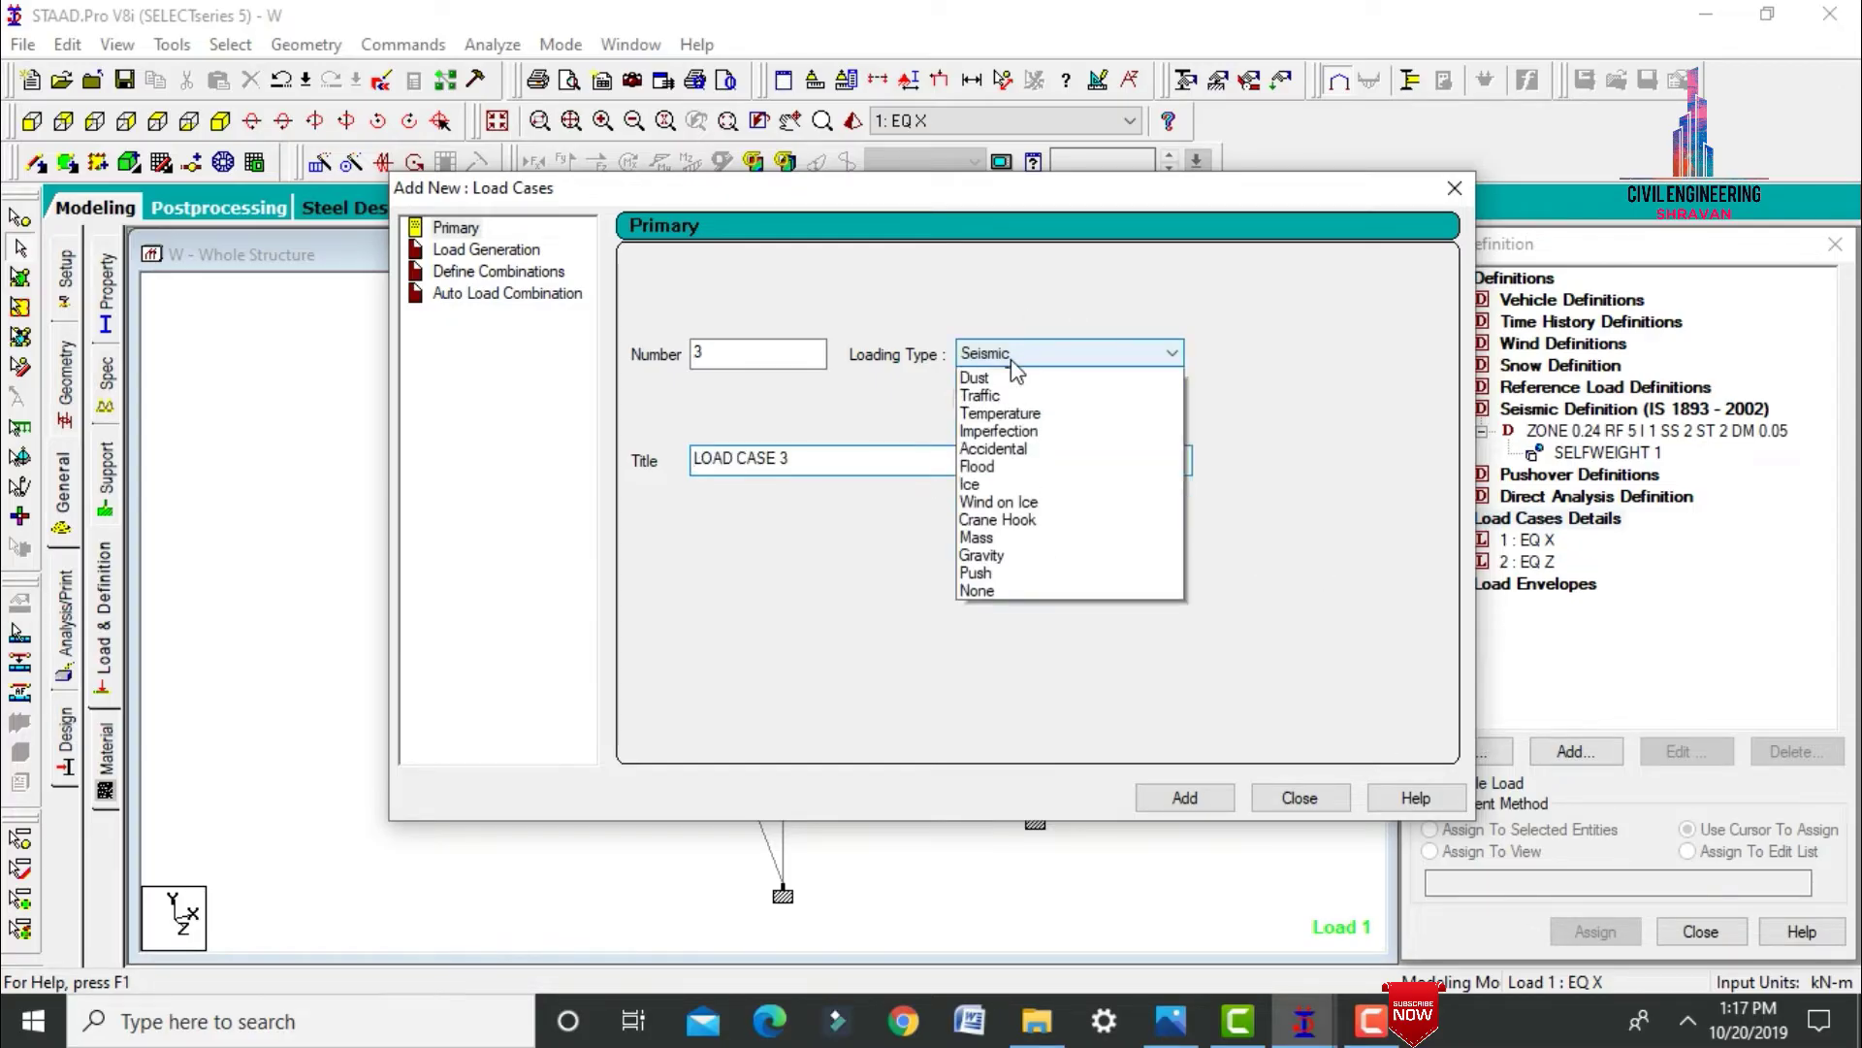
left_click(999, 380)
left_click_drag(815, 458, 676, 467)
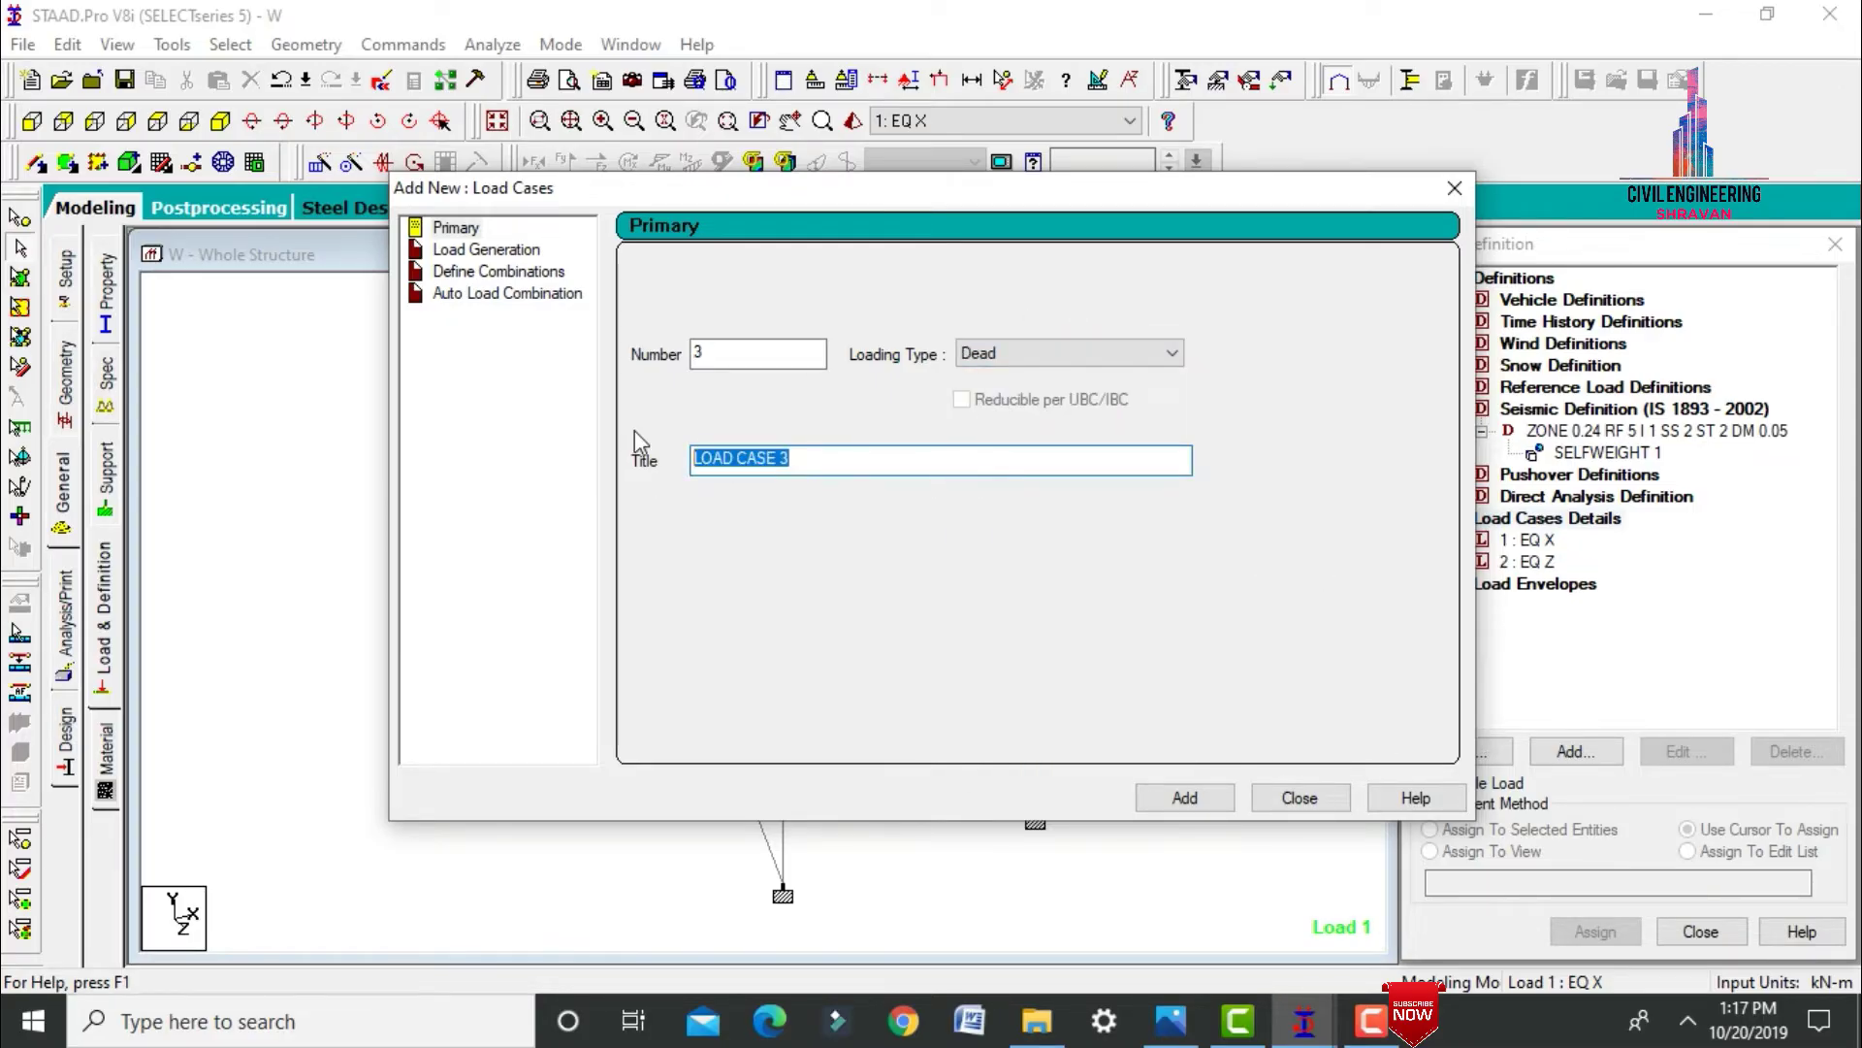
type("DL")
key("Return")
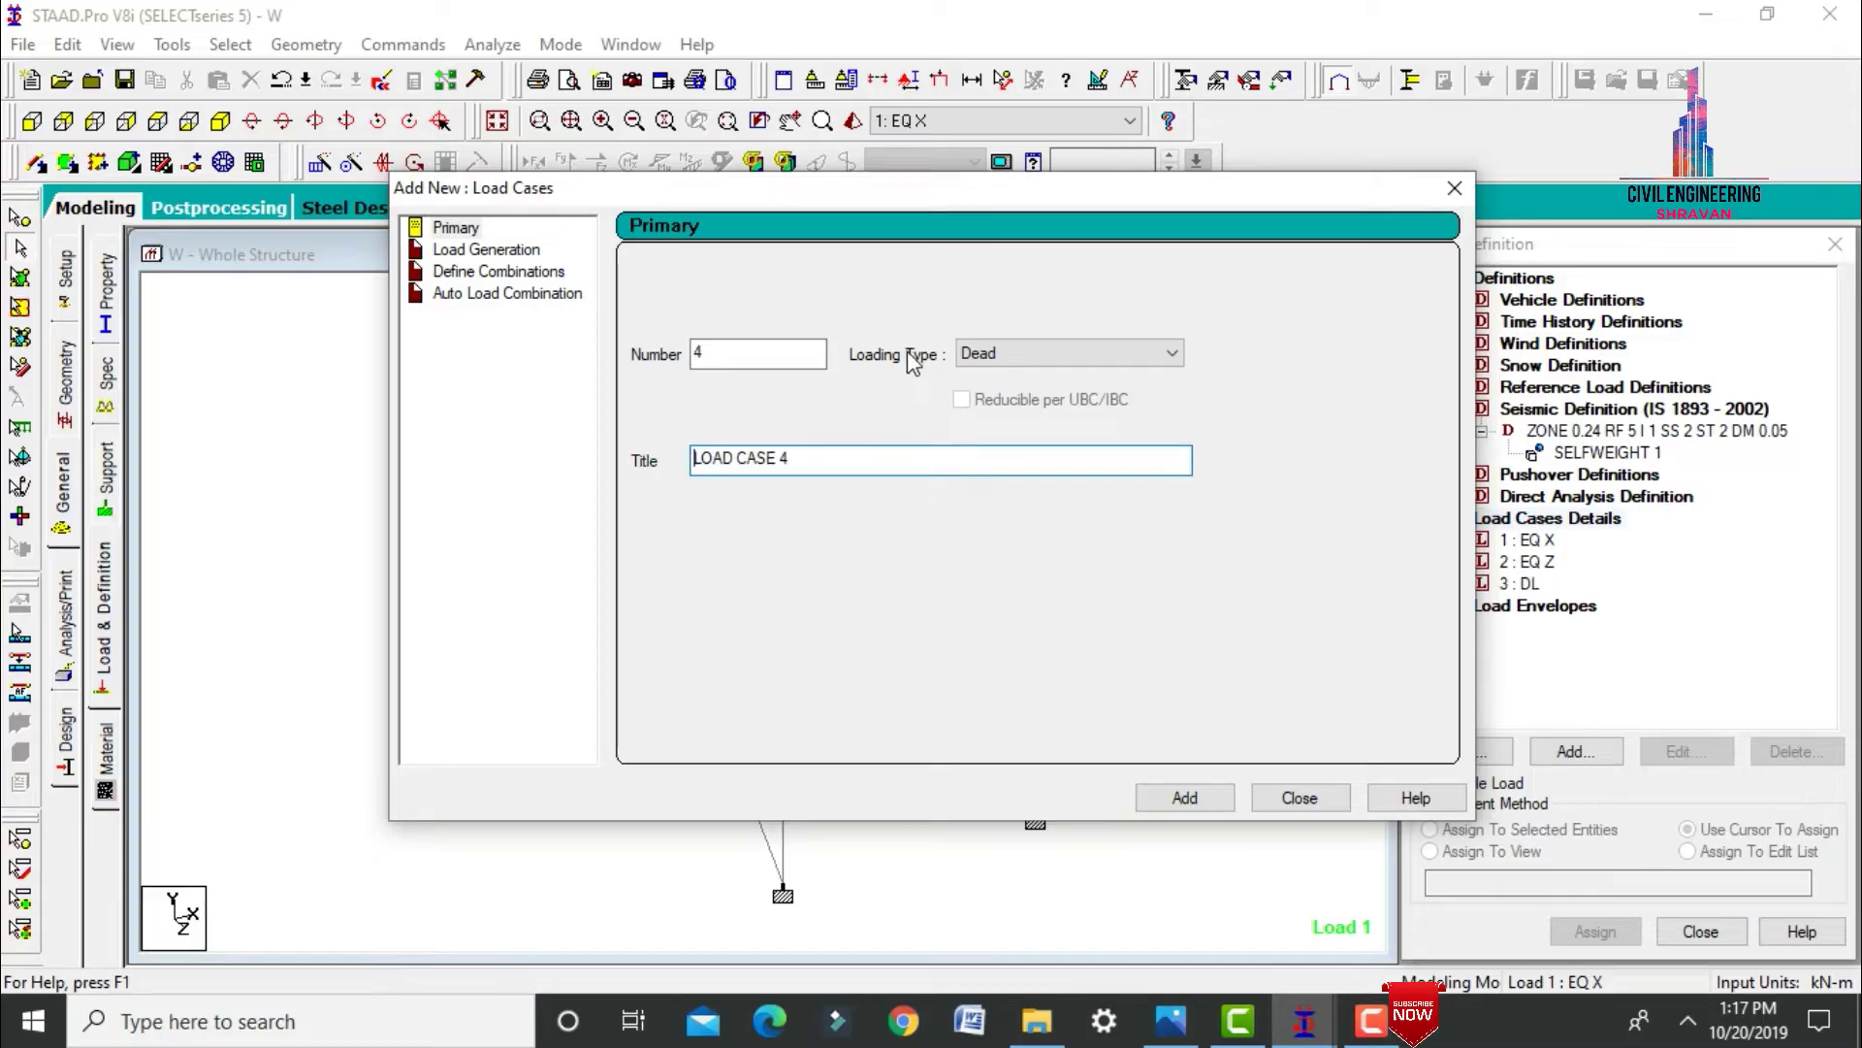
left_click(1067, 353)
left_click(999, 391)
left_click(816, 458)
left_click_drag(816, 457, 602, 507)
type("LL")
key("Return")
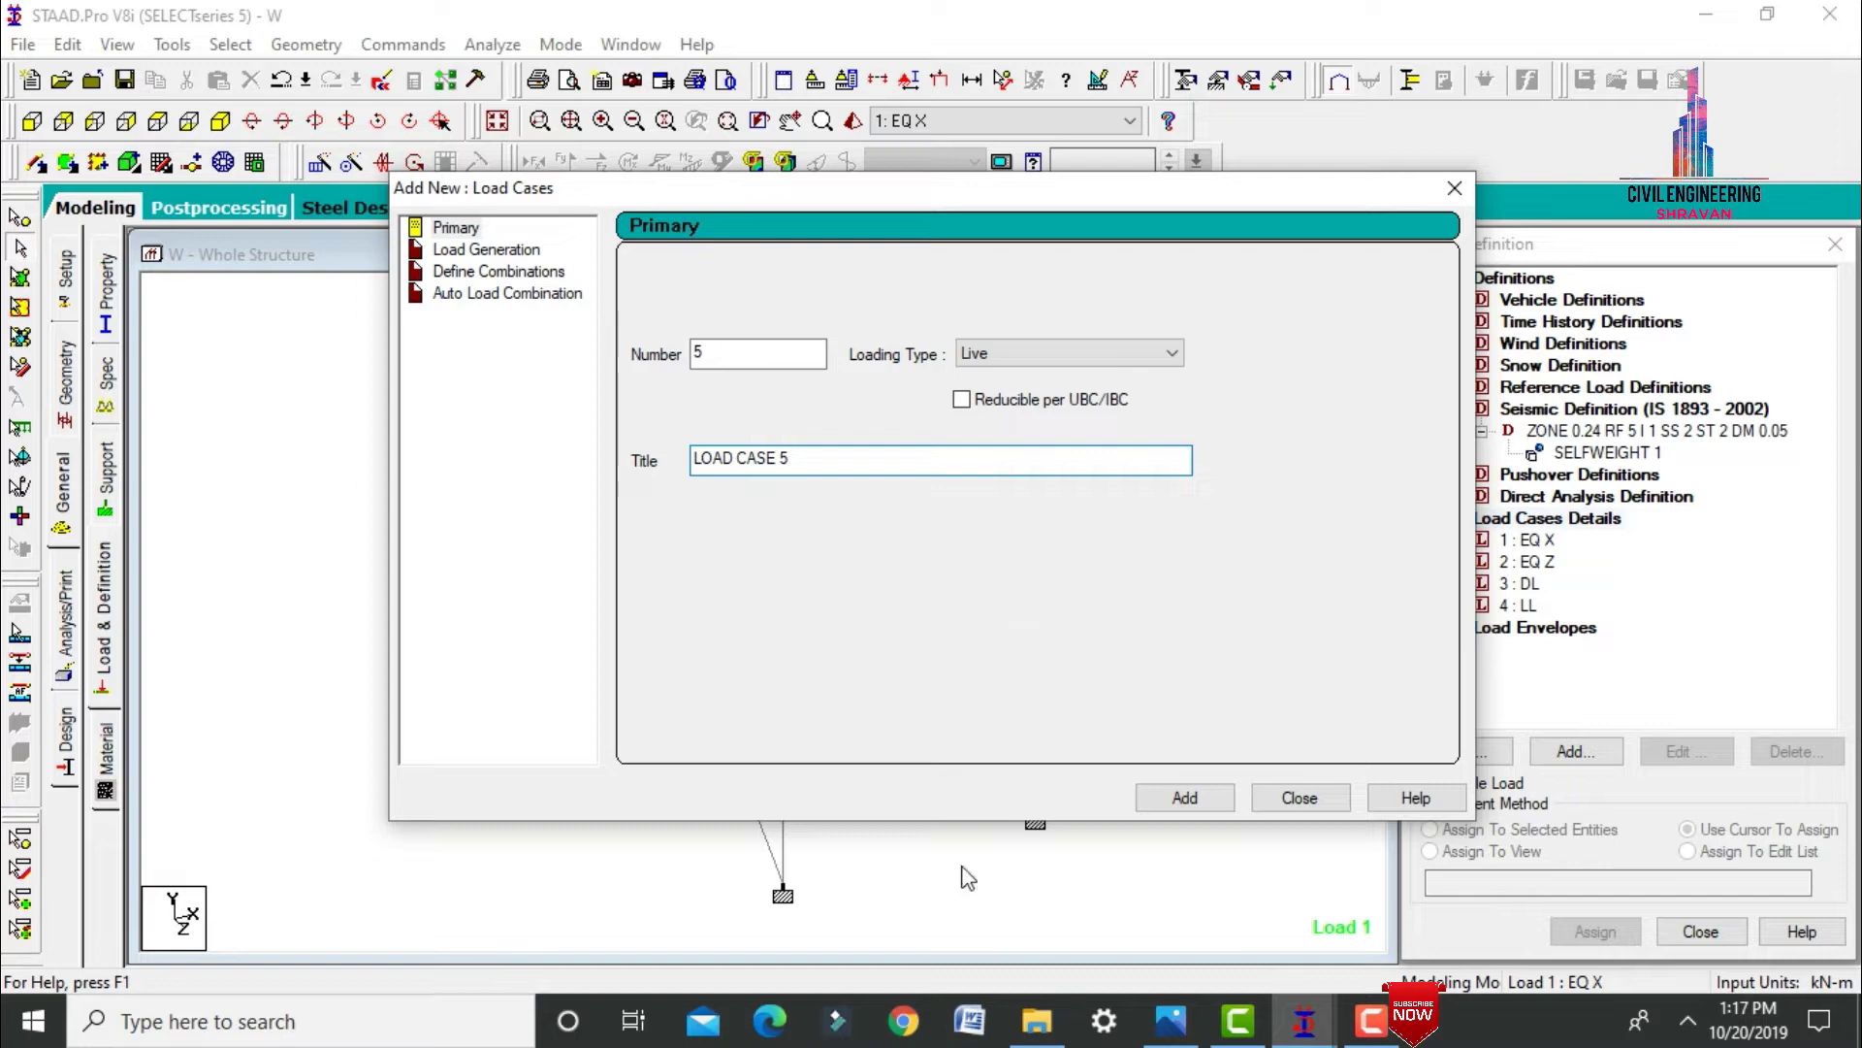
left_click(1454, 187)
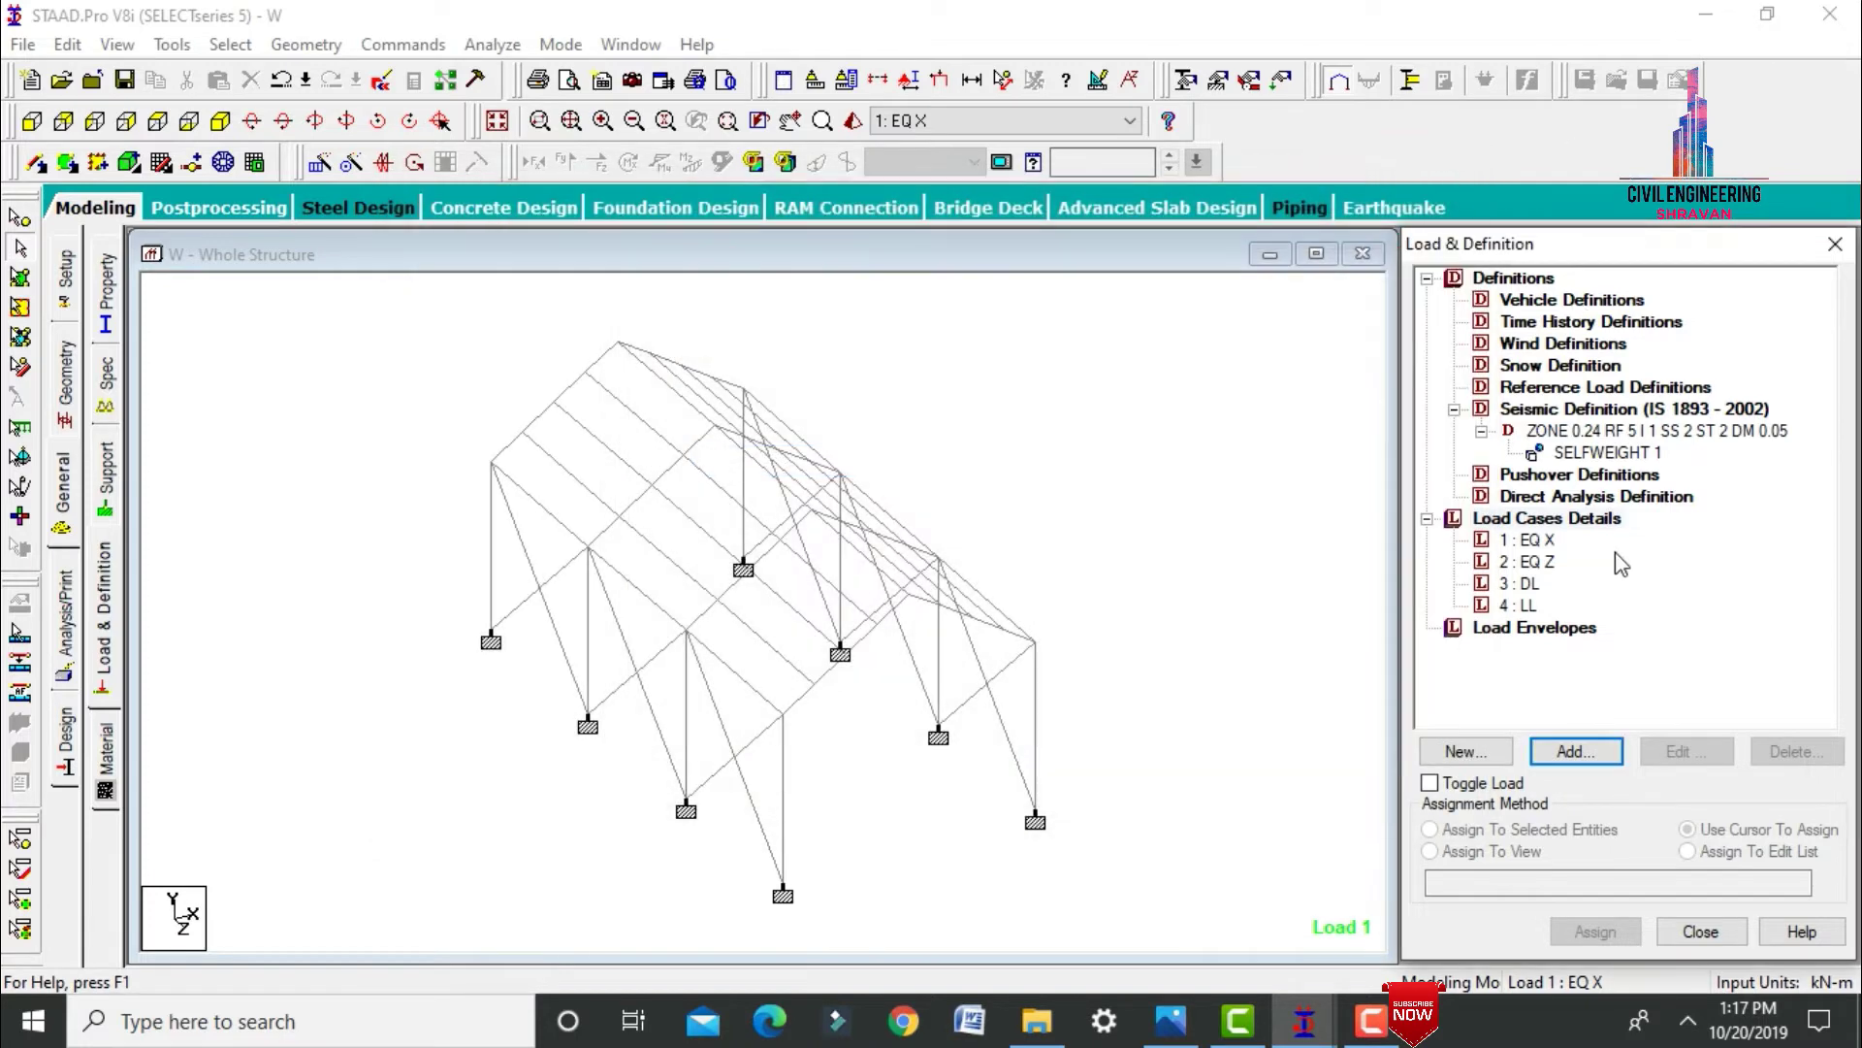
Add an X-direction seismic load with factor 1 to load case EQ X.
left_click(1531, 543)
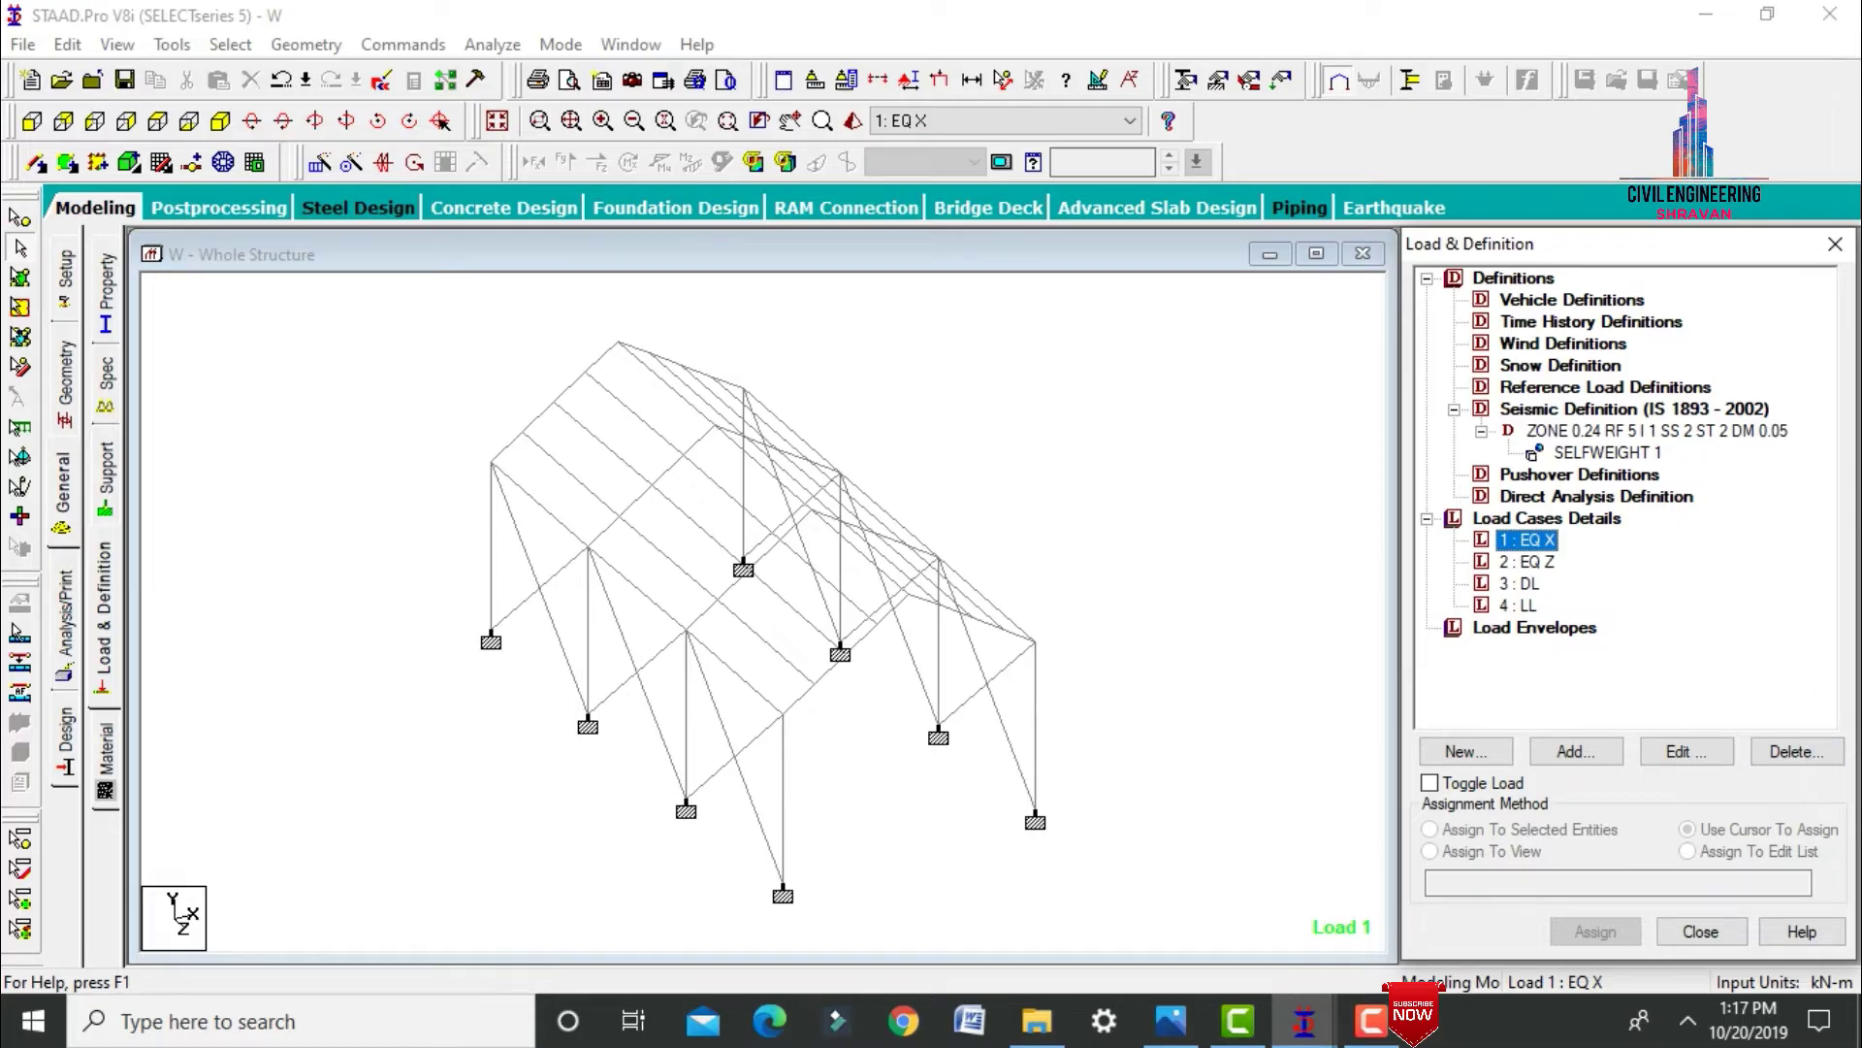
left_click(1576, 752)
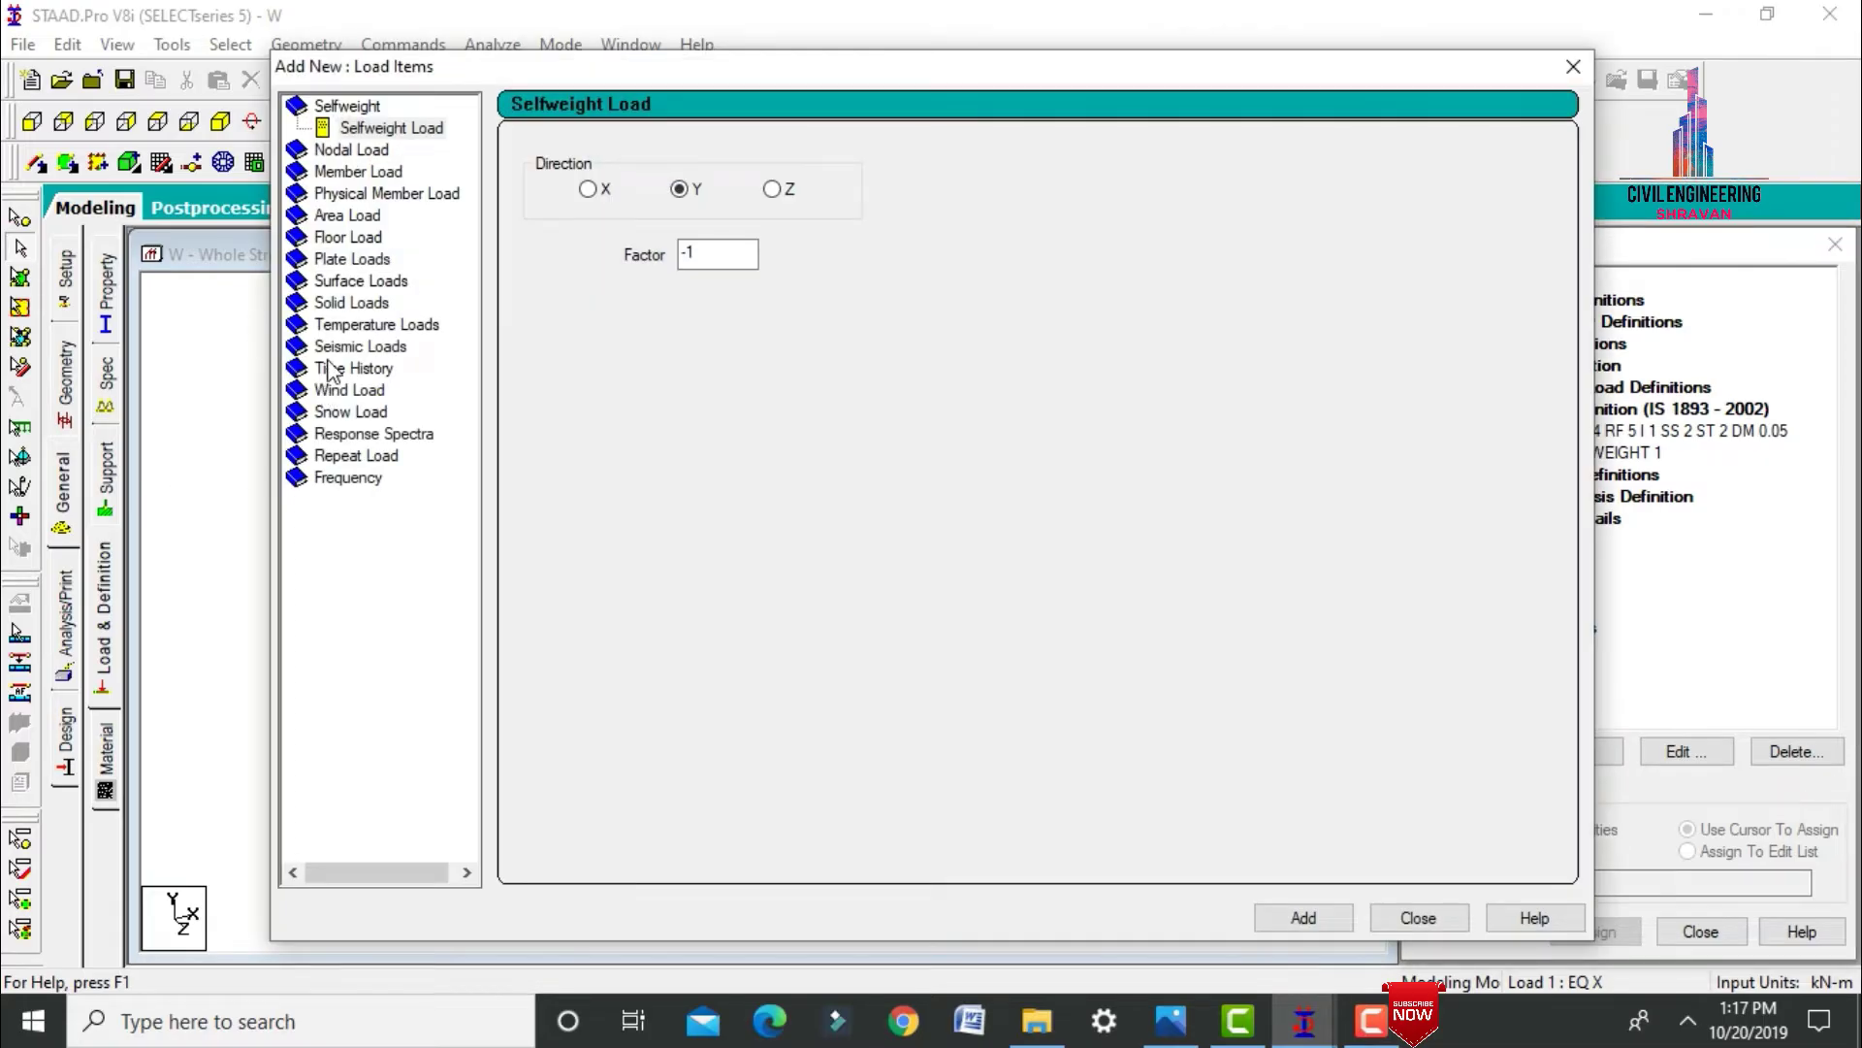
left_click(335, 347)
left_click(532, 173)
left_click(772, 201)
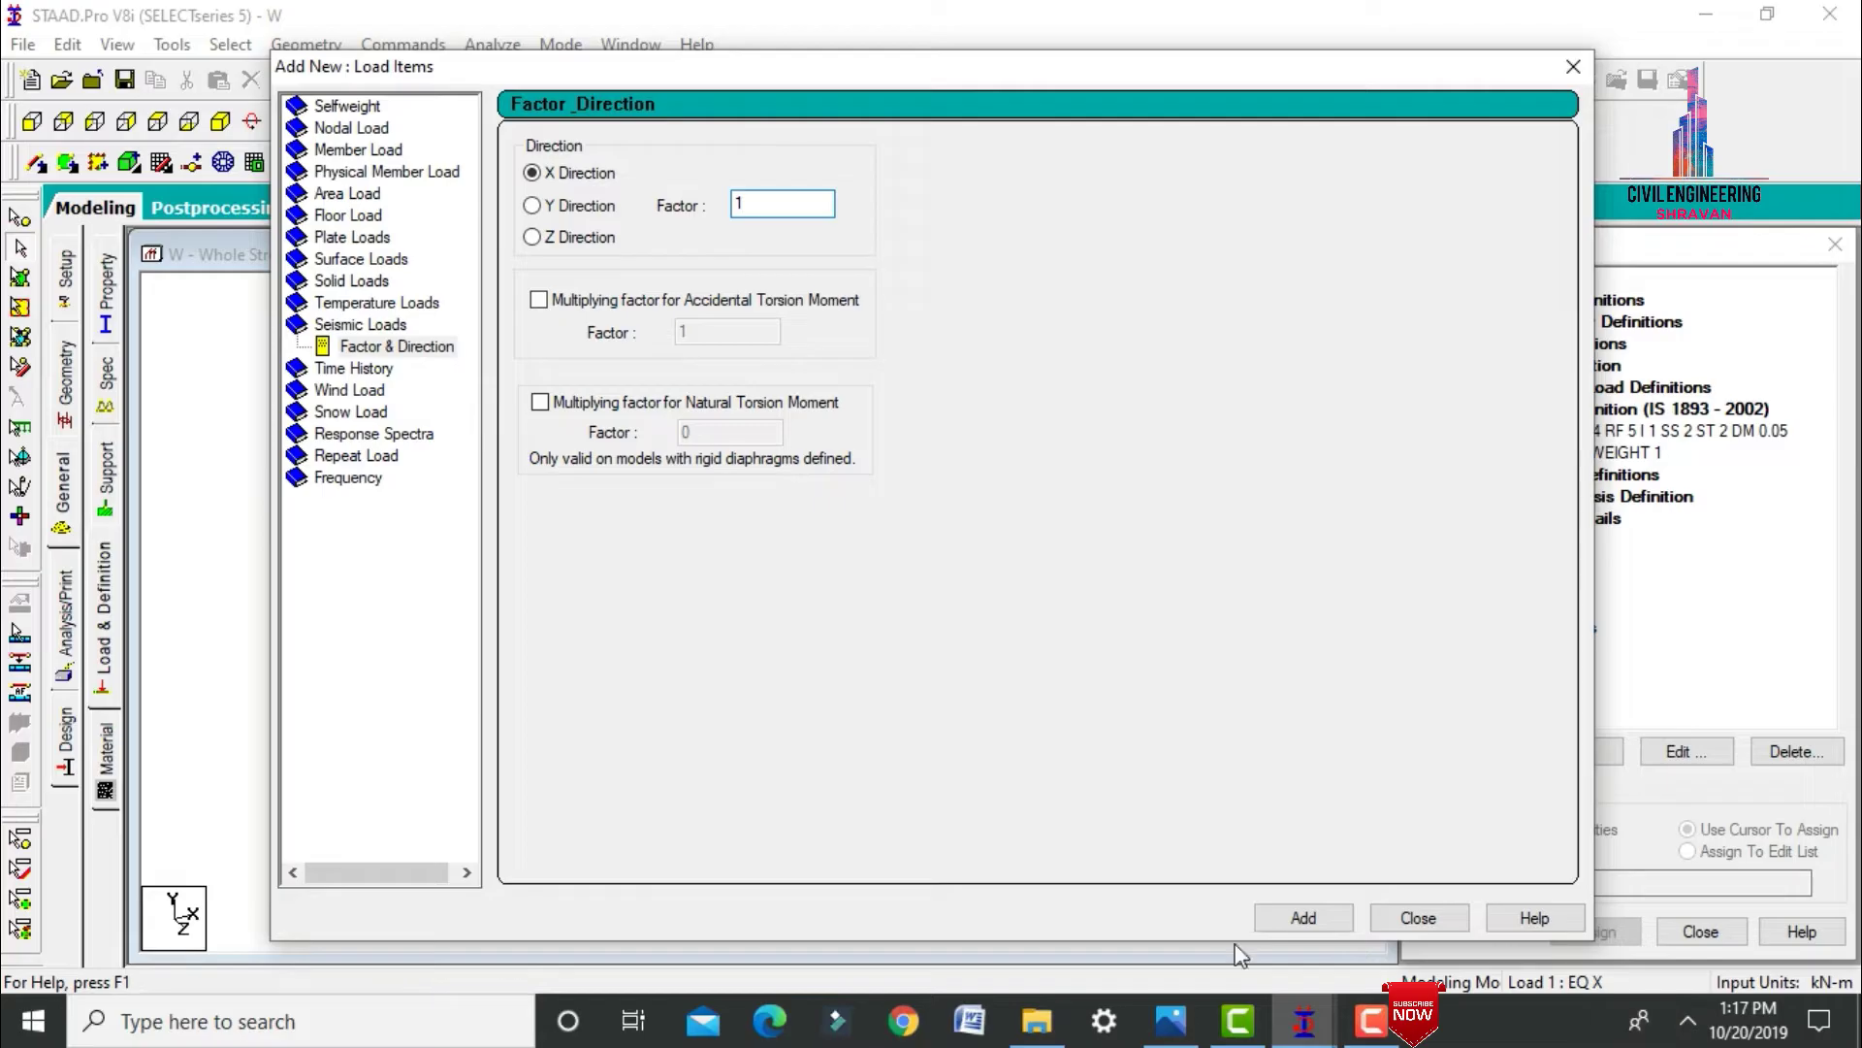
left_click(1290, 919)
left_click(1417, 918)
Add a Z-direction seismic load to load case EQ Z.
left_click(1528, 583)
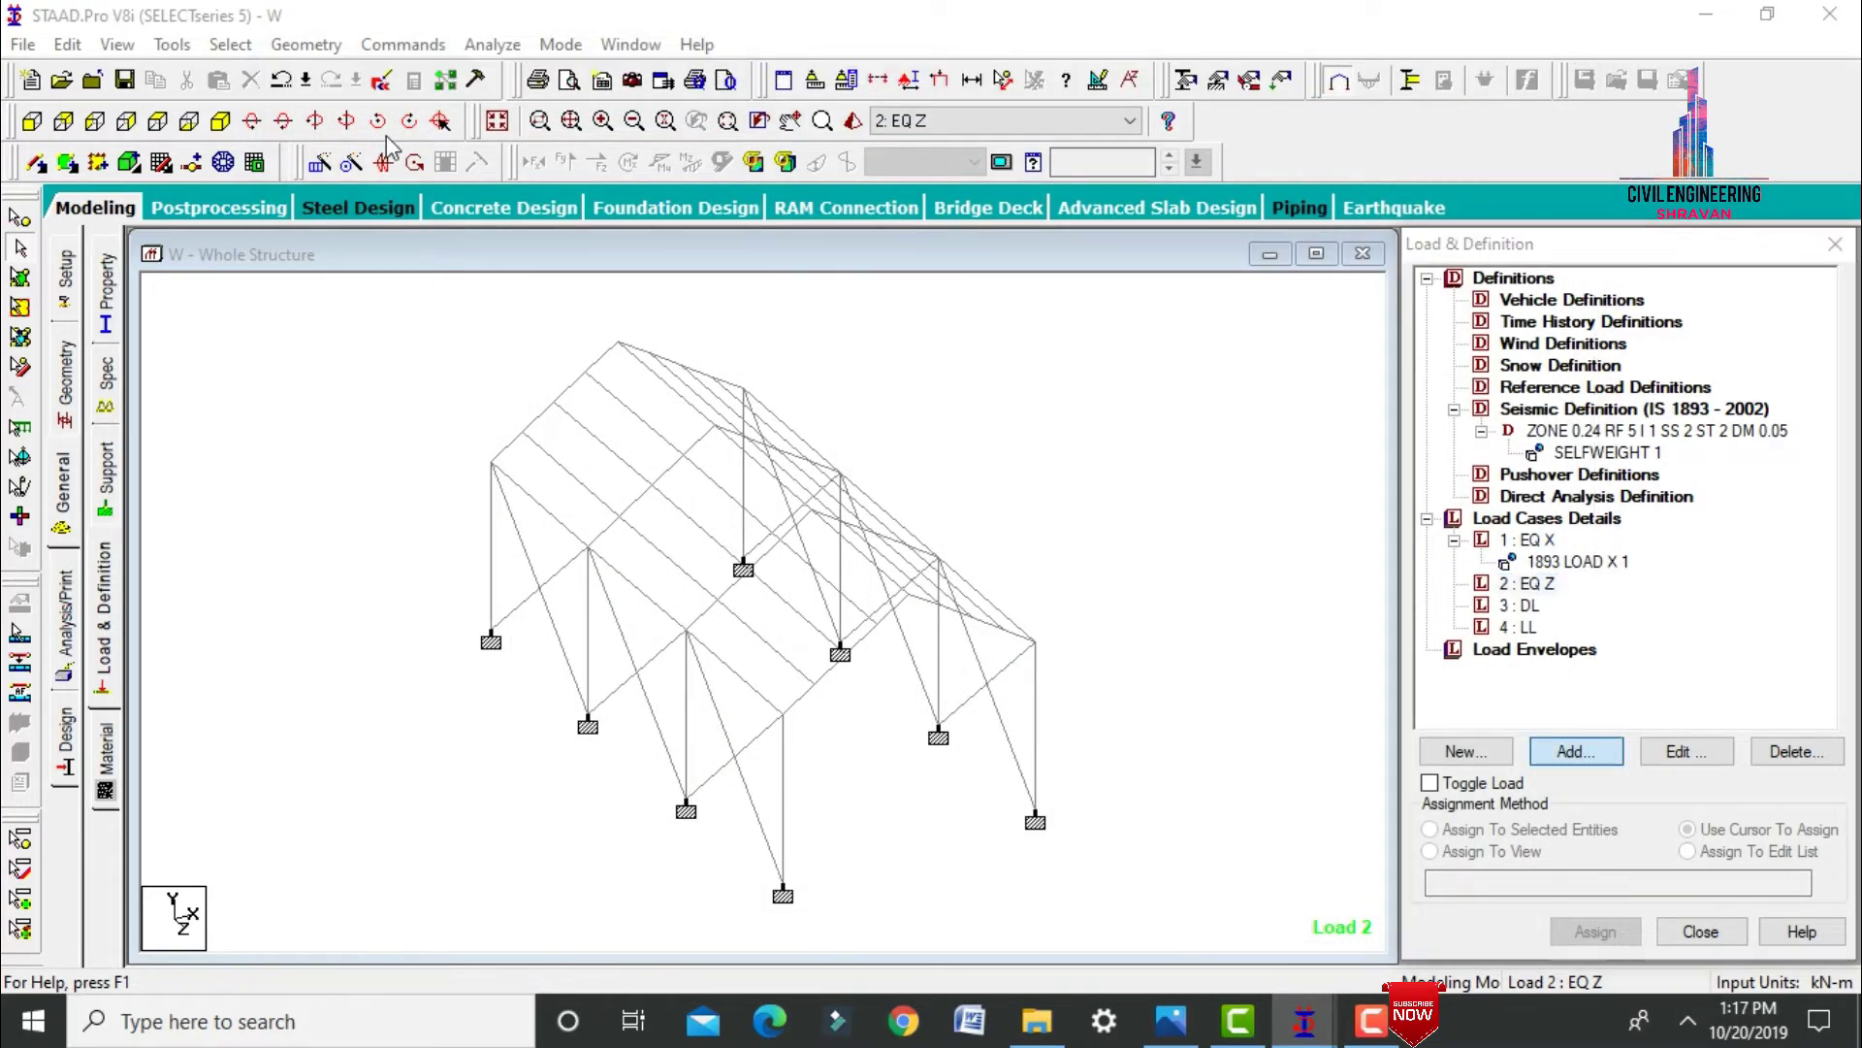
left_click(1572, 752)
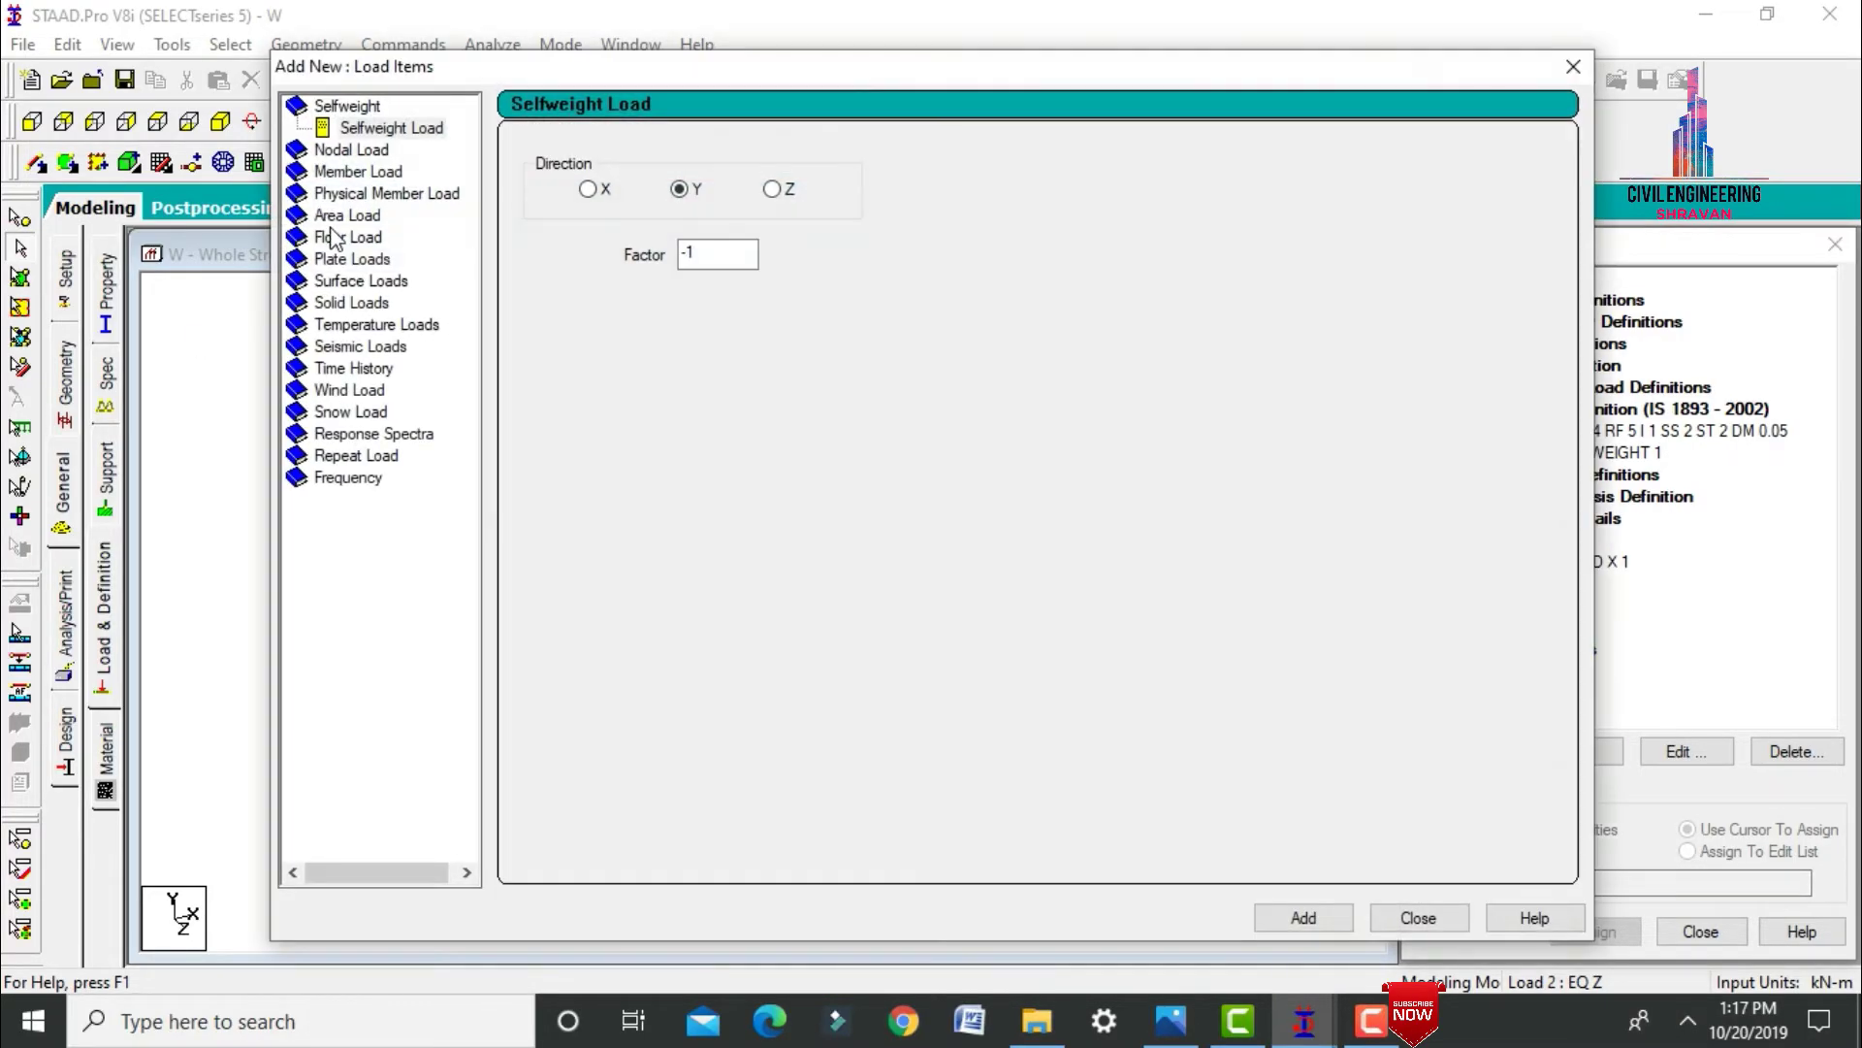
left_click(349, 347)
left_click(532, 236)
left_click(1302, 918)
left_click(1417, 918)
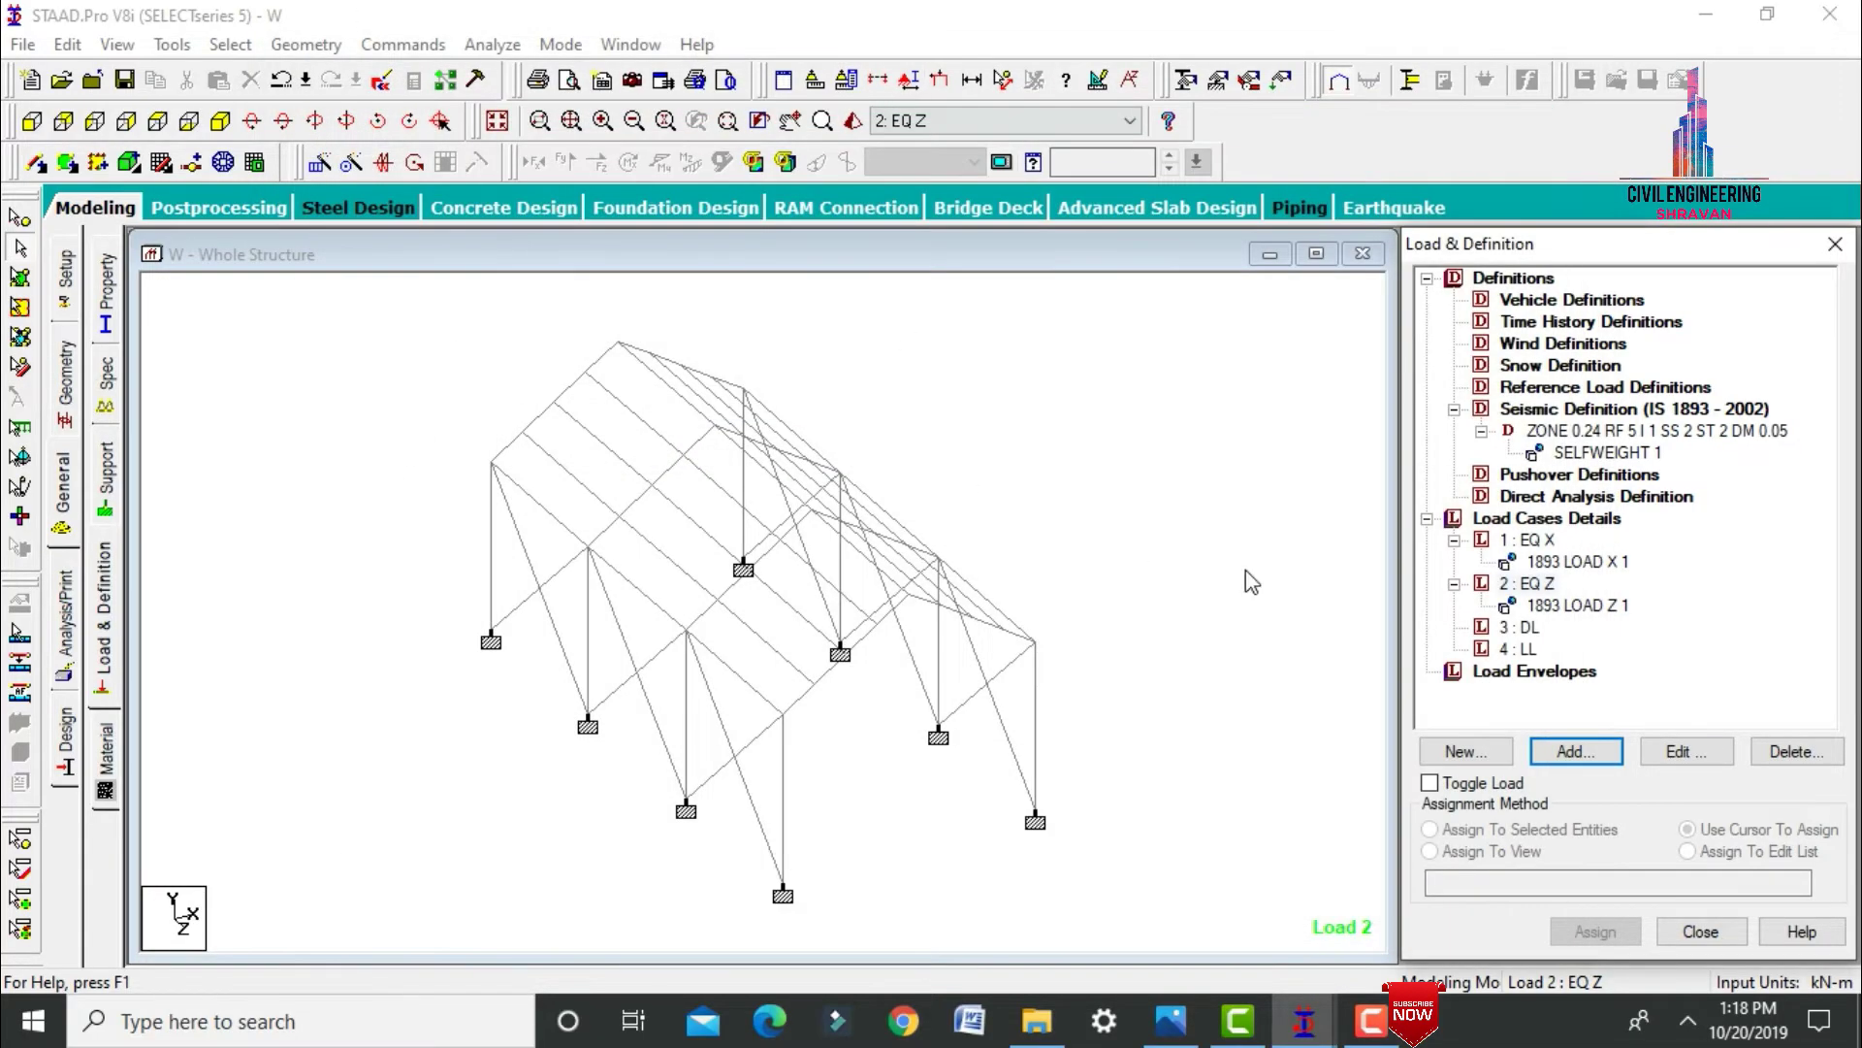
Add SELFWEIGHT Y -1 to load case DL and assign it to the whole structure.
left_click(1518, 628)
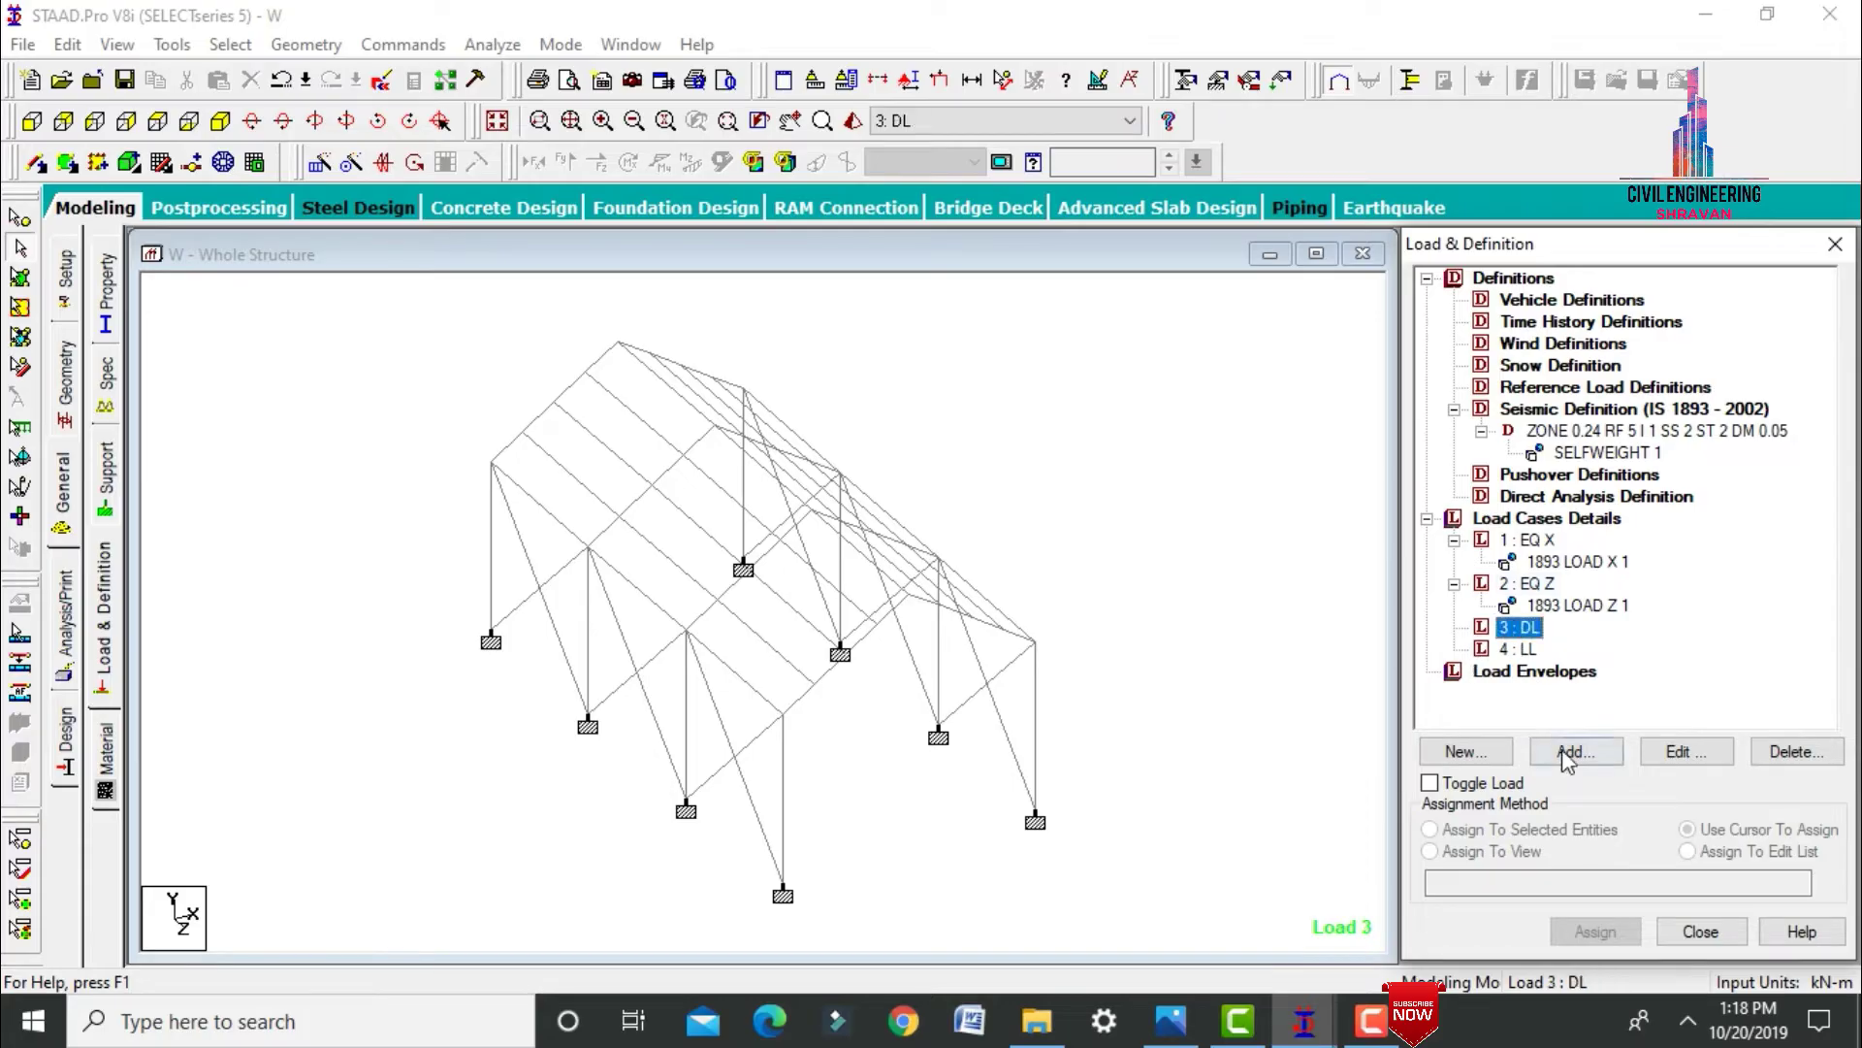
key("Return")
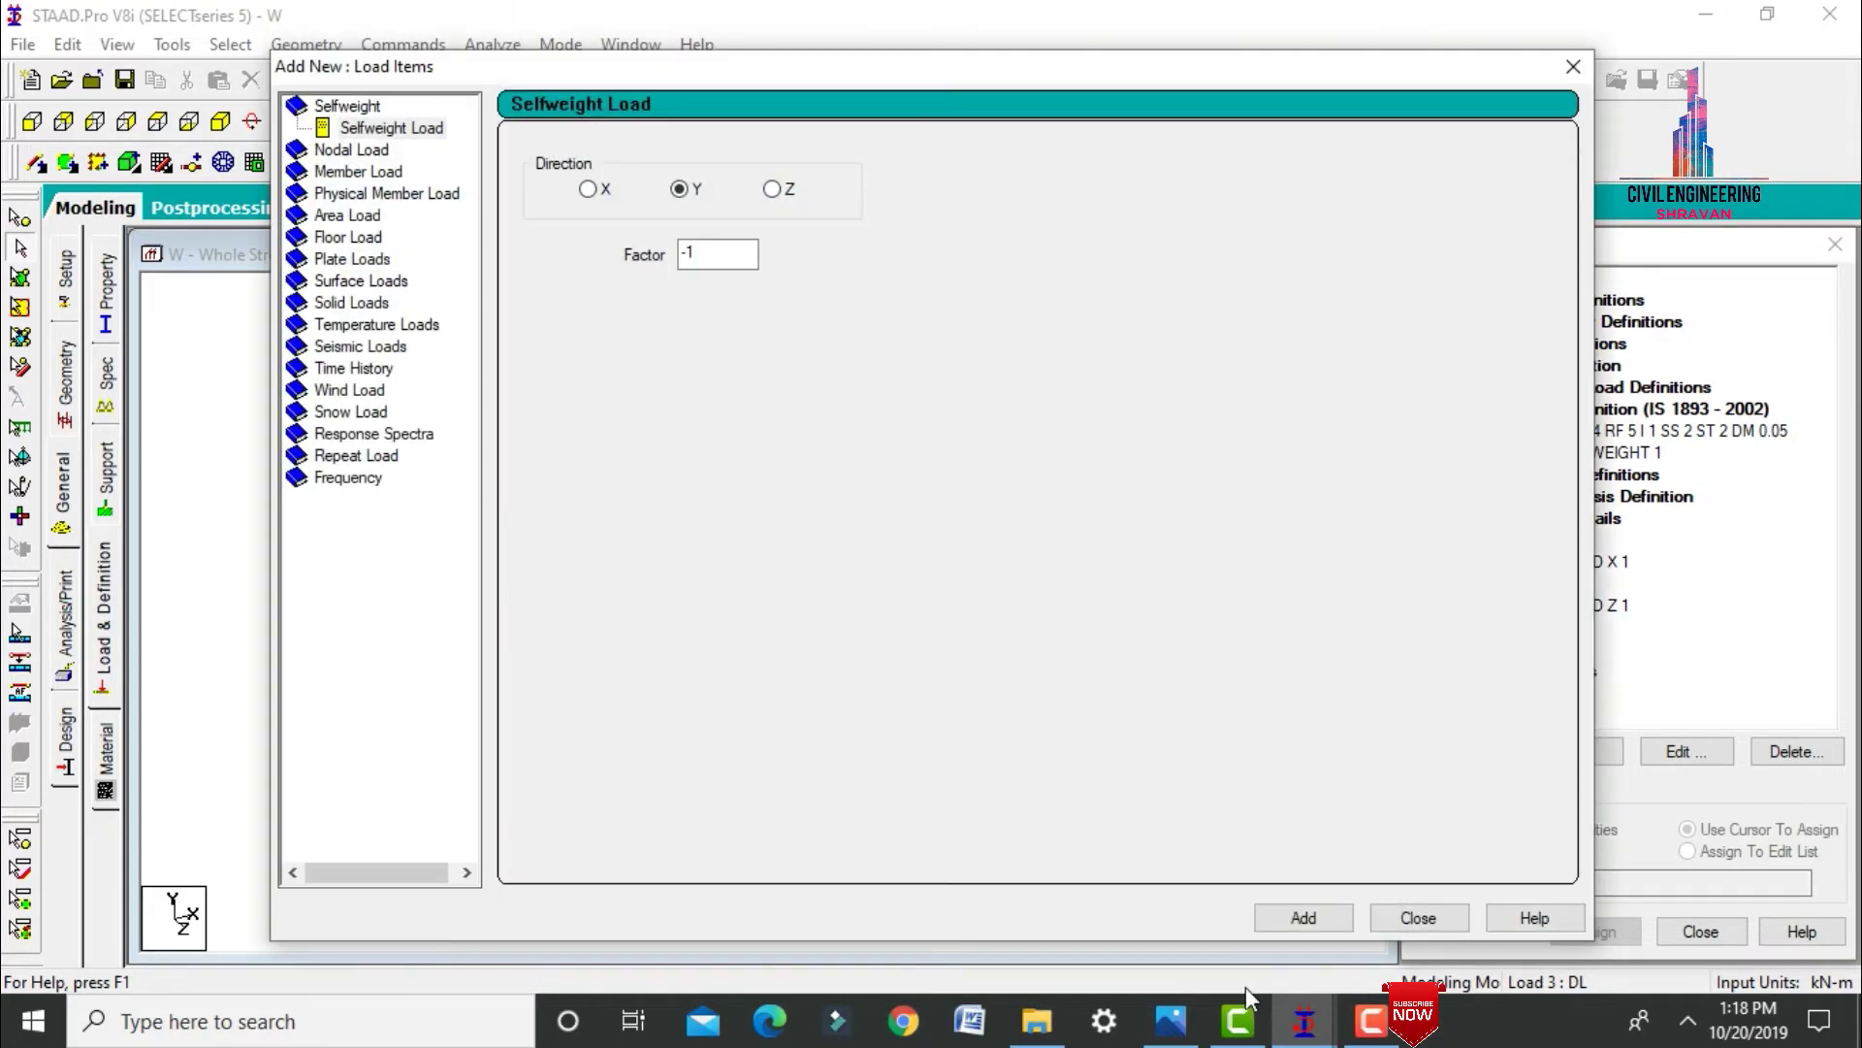
left_click(1304, 918)
left_click(1419, 918)
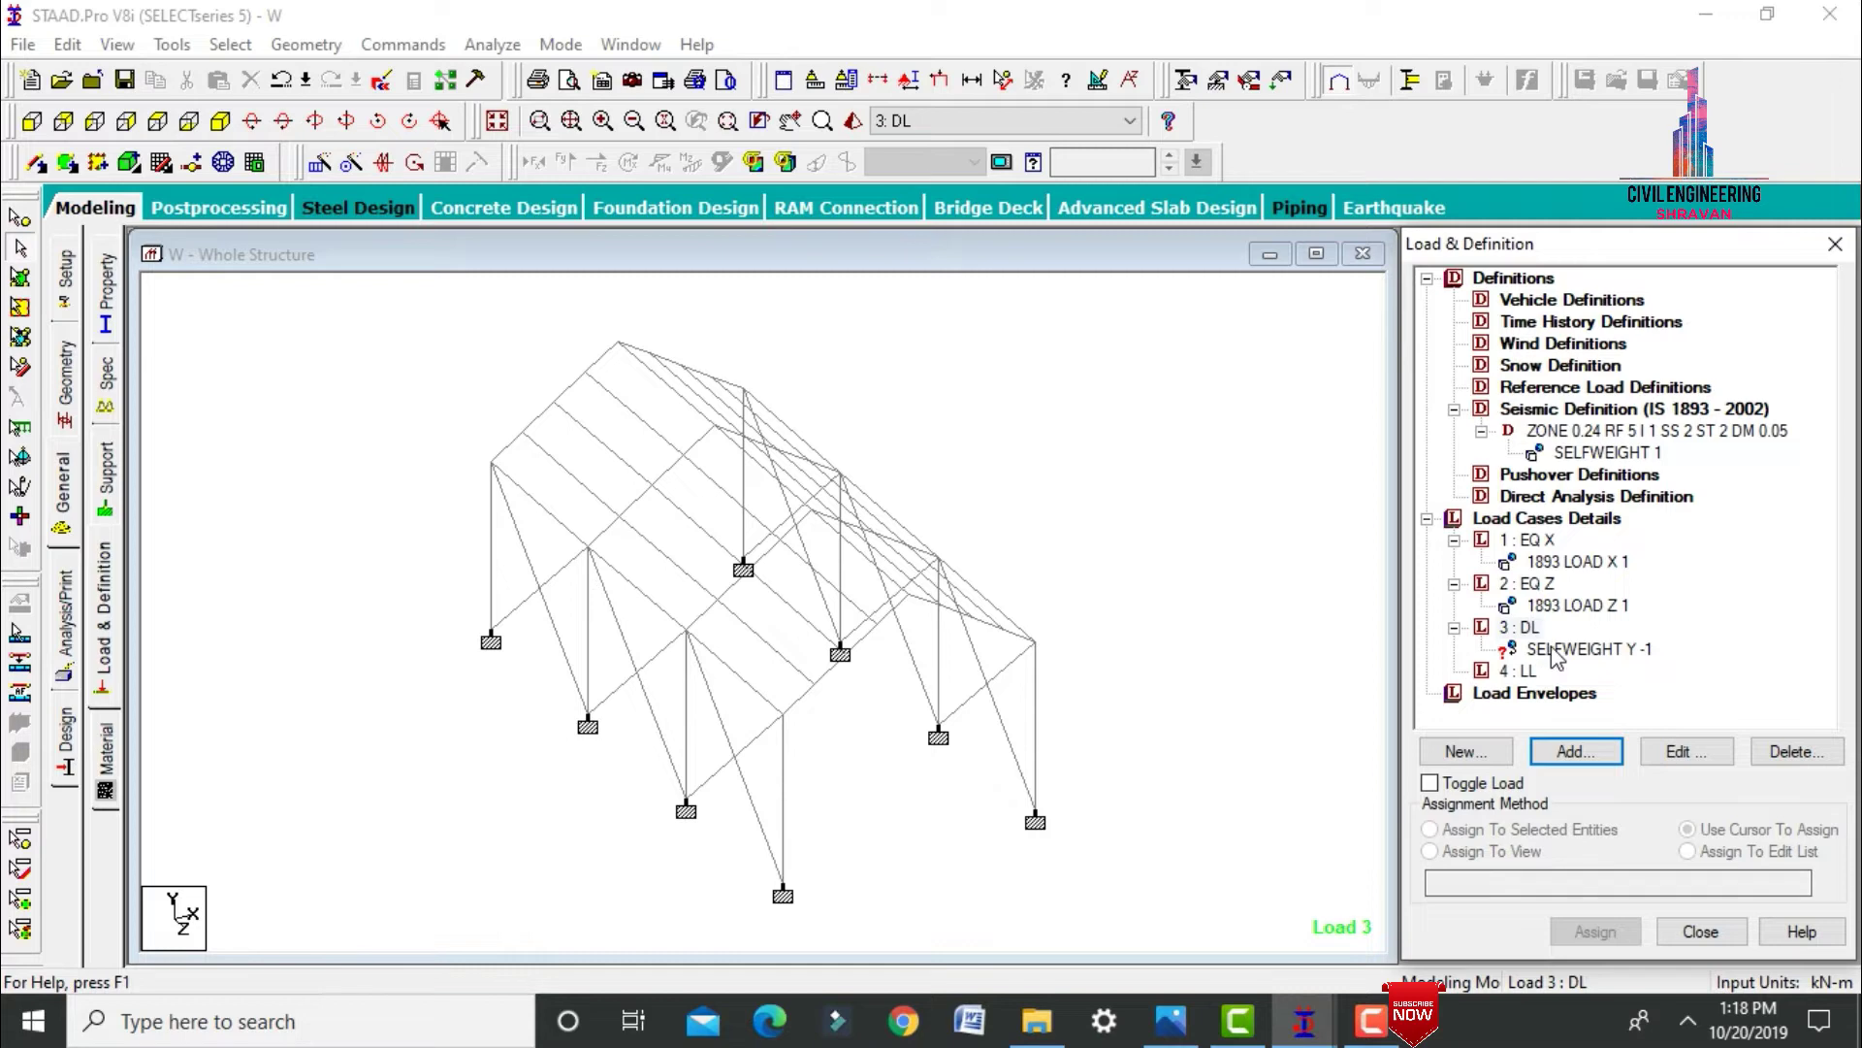
left_click(1589, 649)
left_click(1490, 853)
left_click(1596, 931)
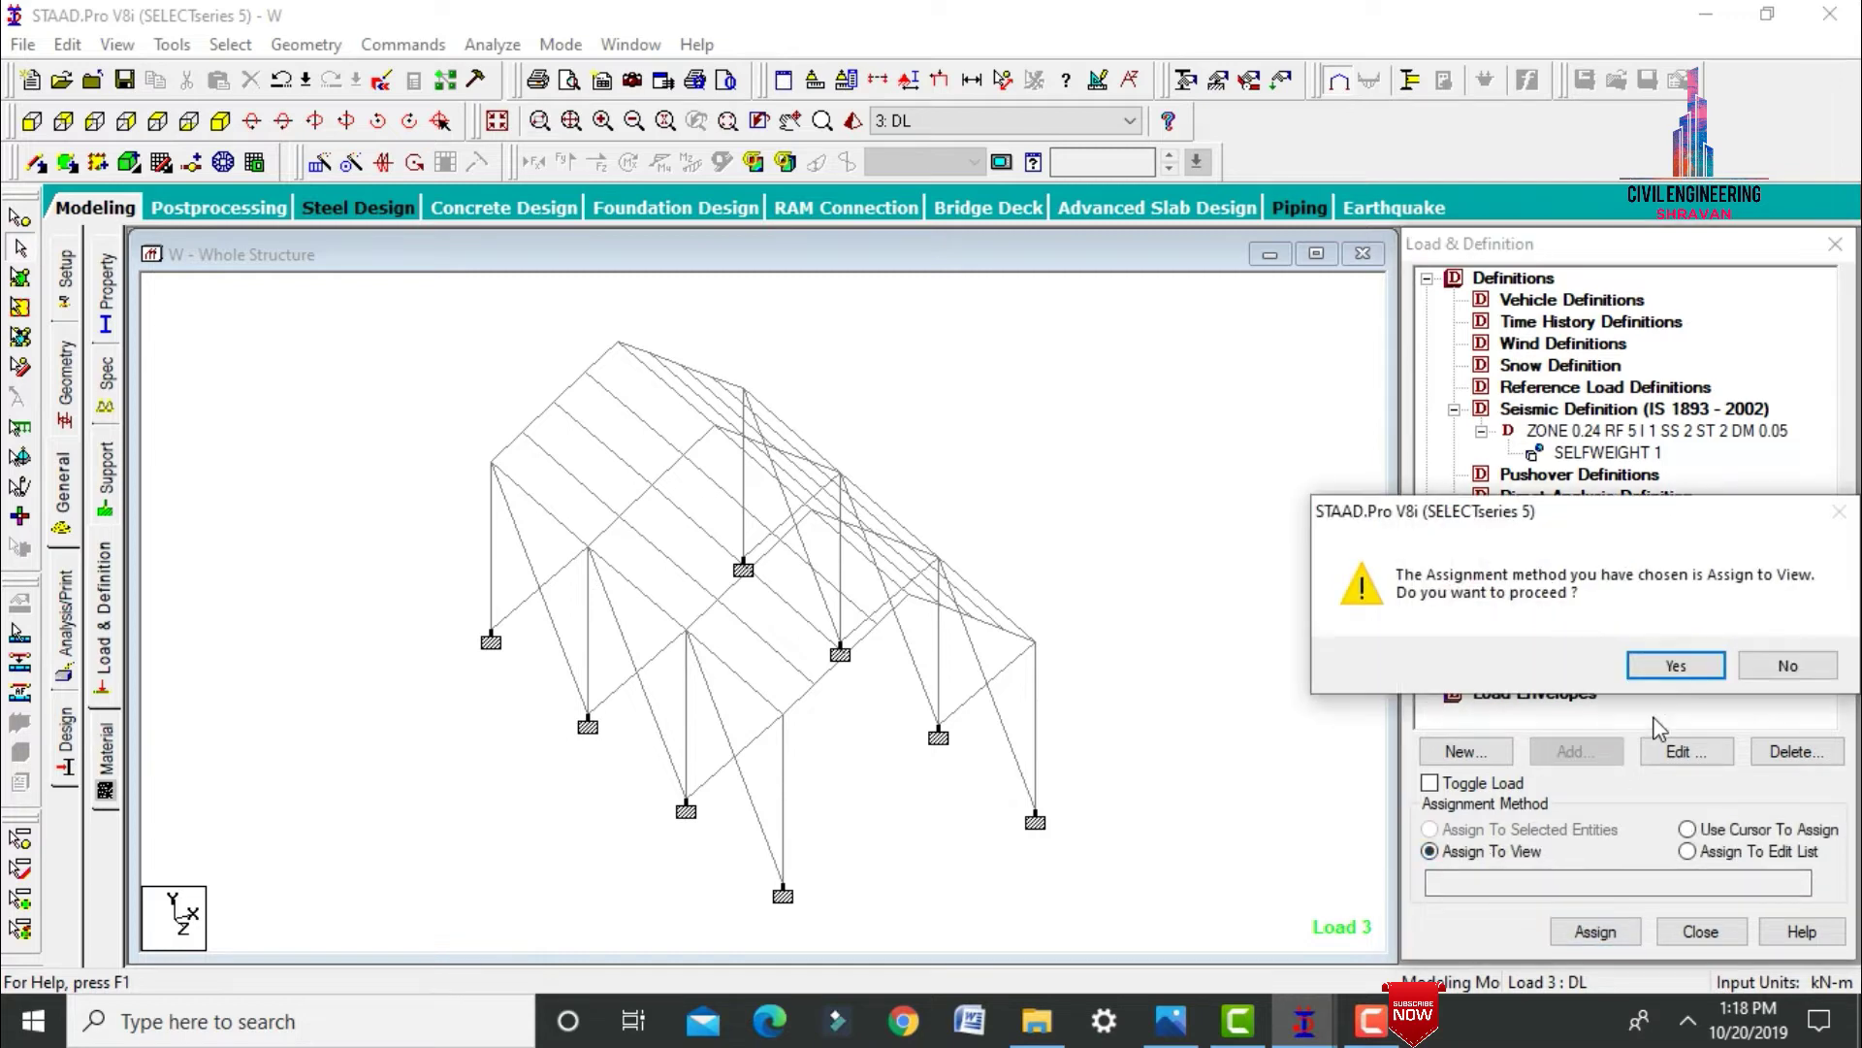
left_click(1666, 668)
left_click(1518, 671)
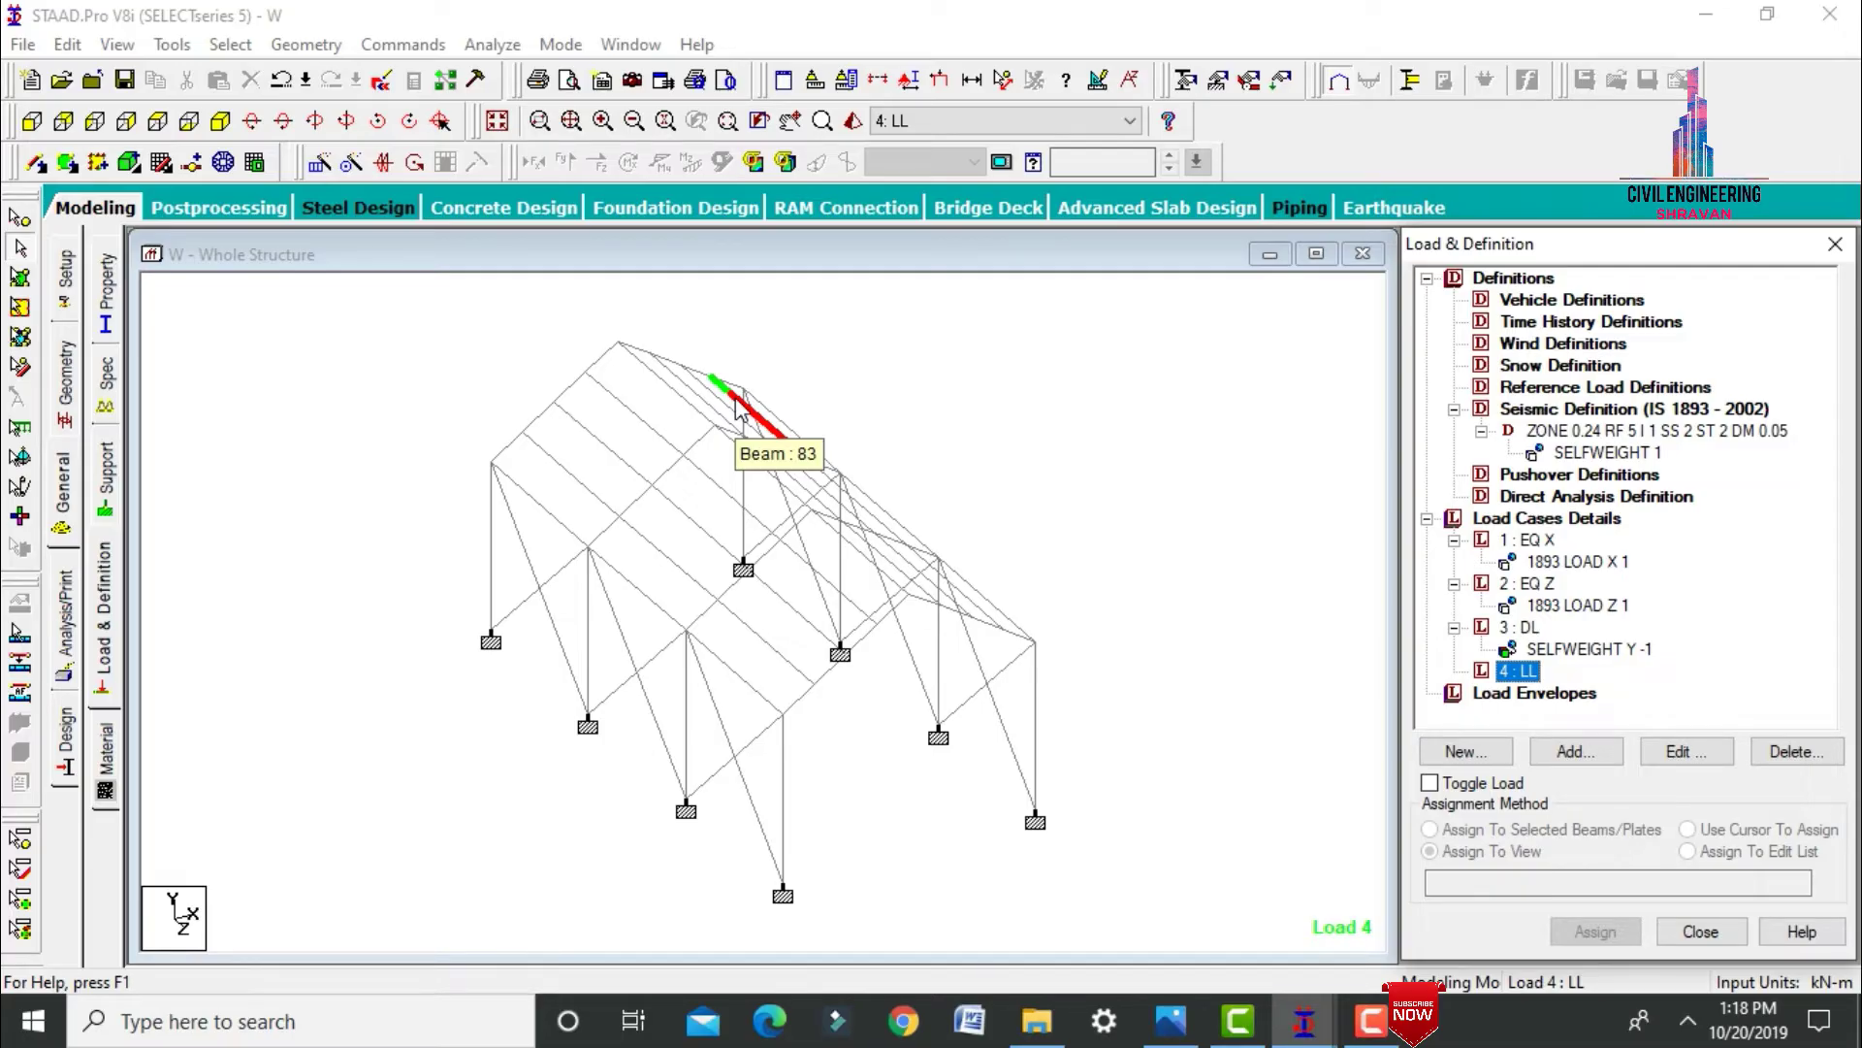
Add a nodal FY -20 kN load to LL and assign it to all nodes in view.
left_click(1537, 754)
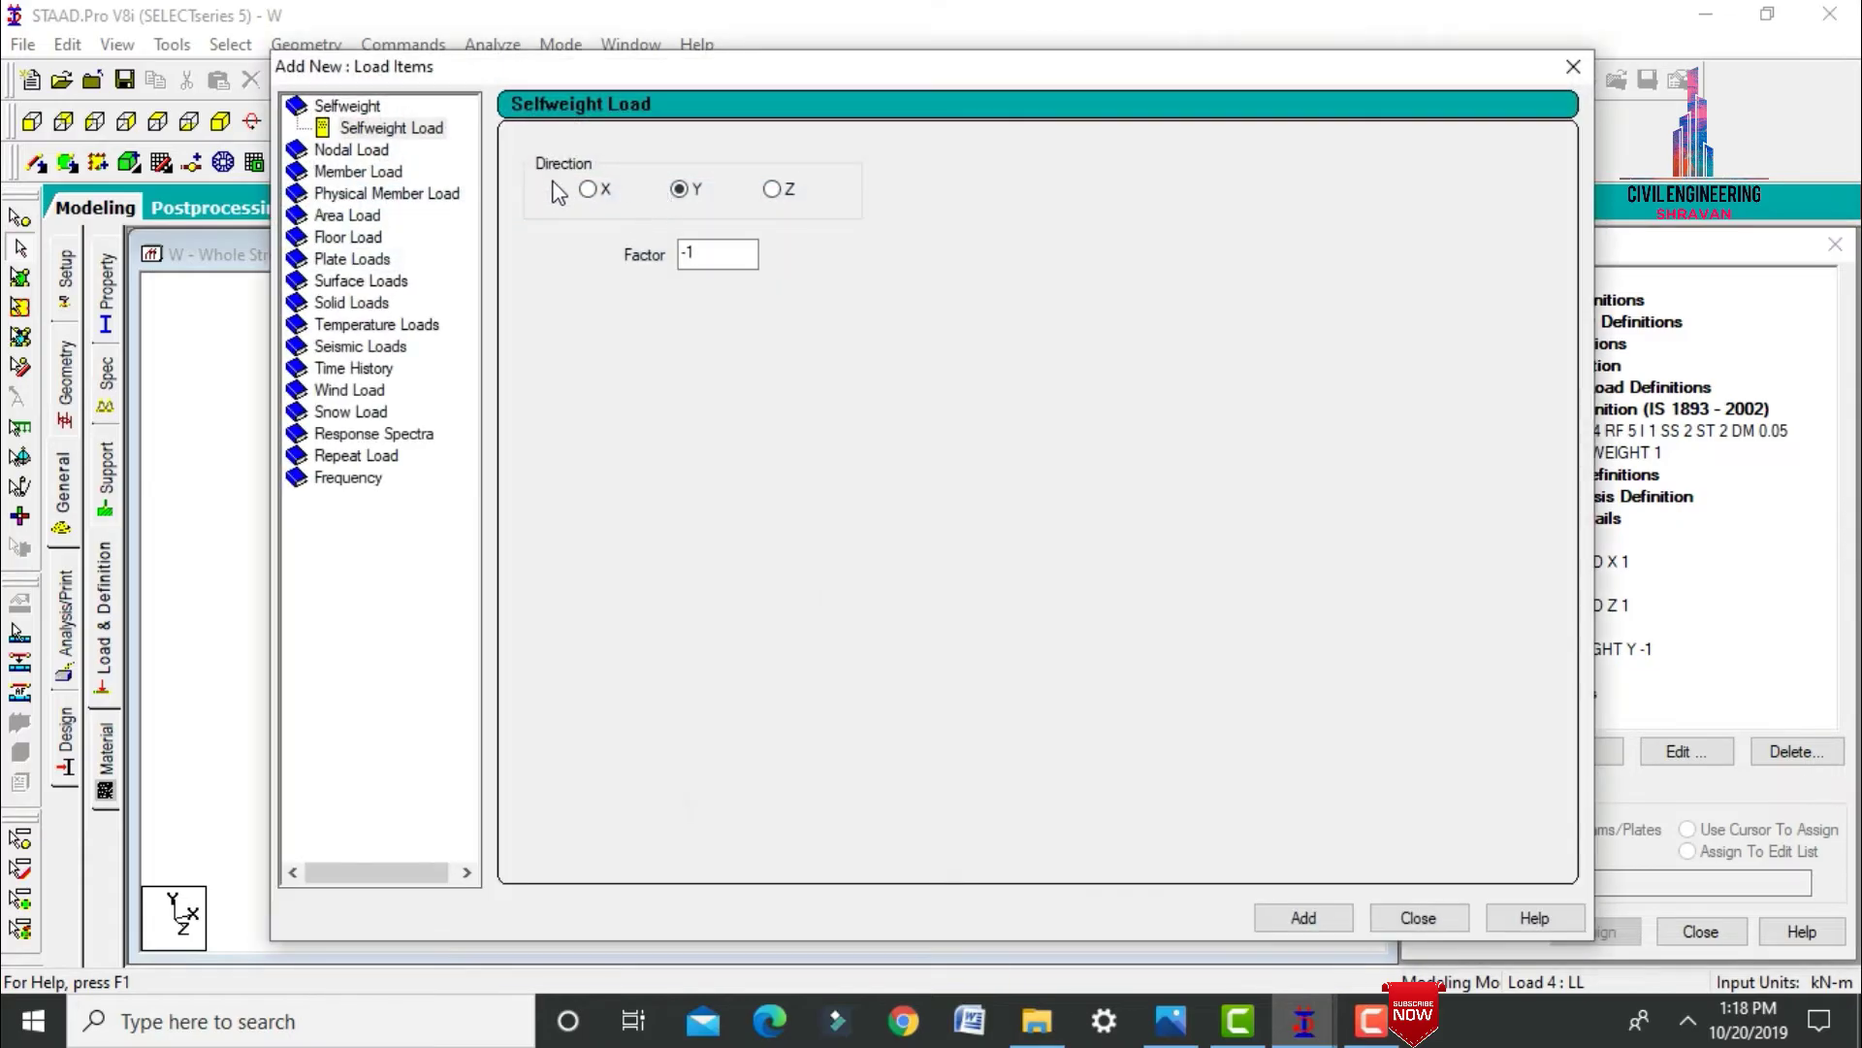
left_click(365, 153)
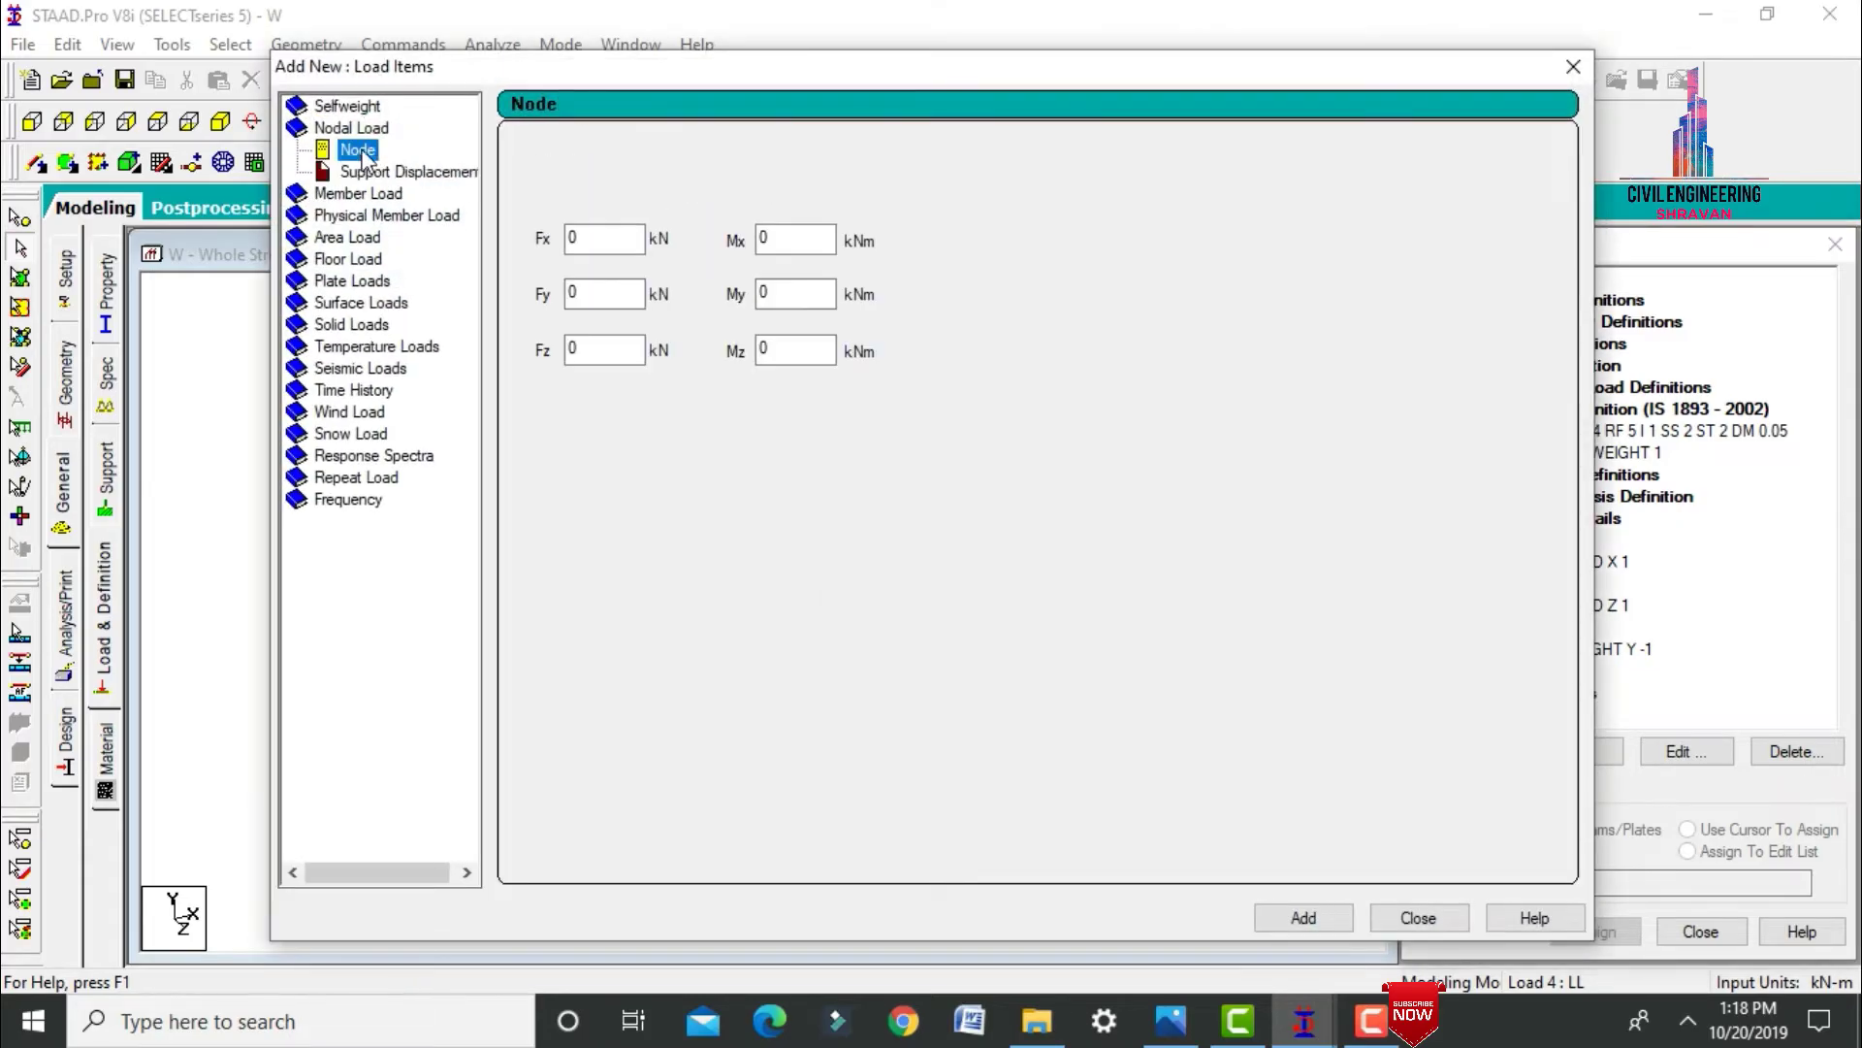
double_click(609, 292)
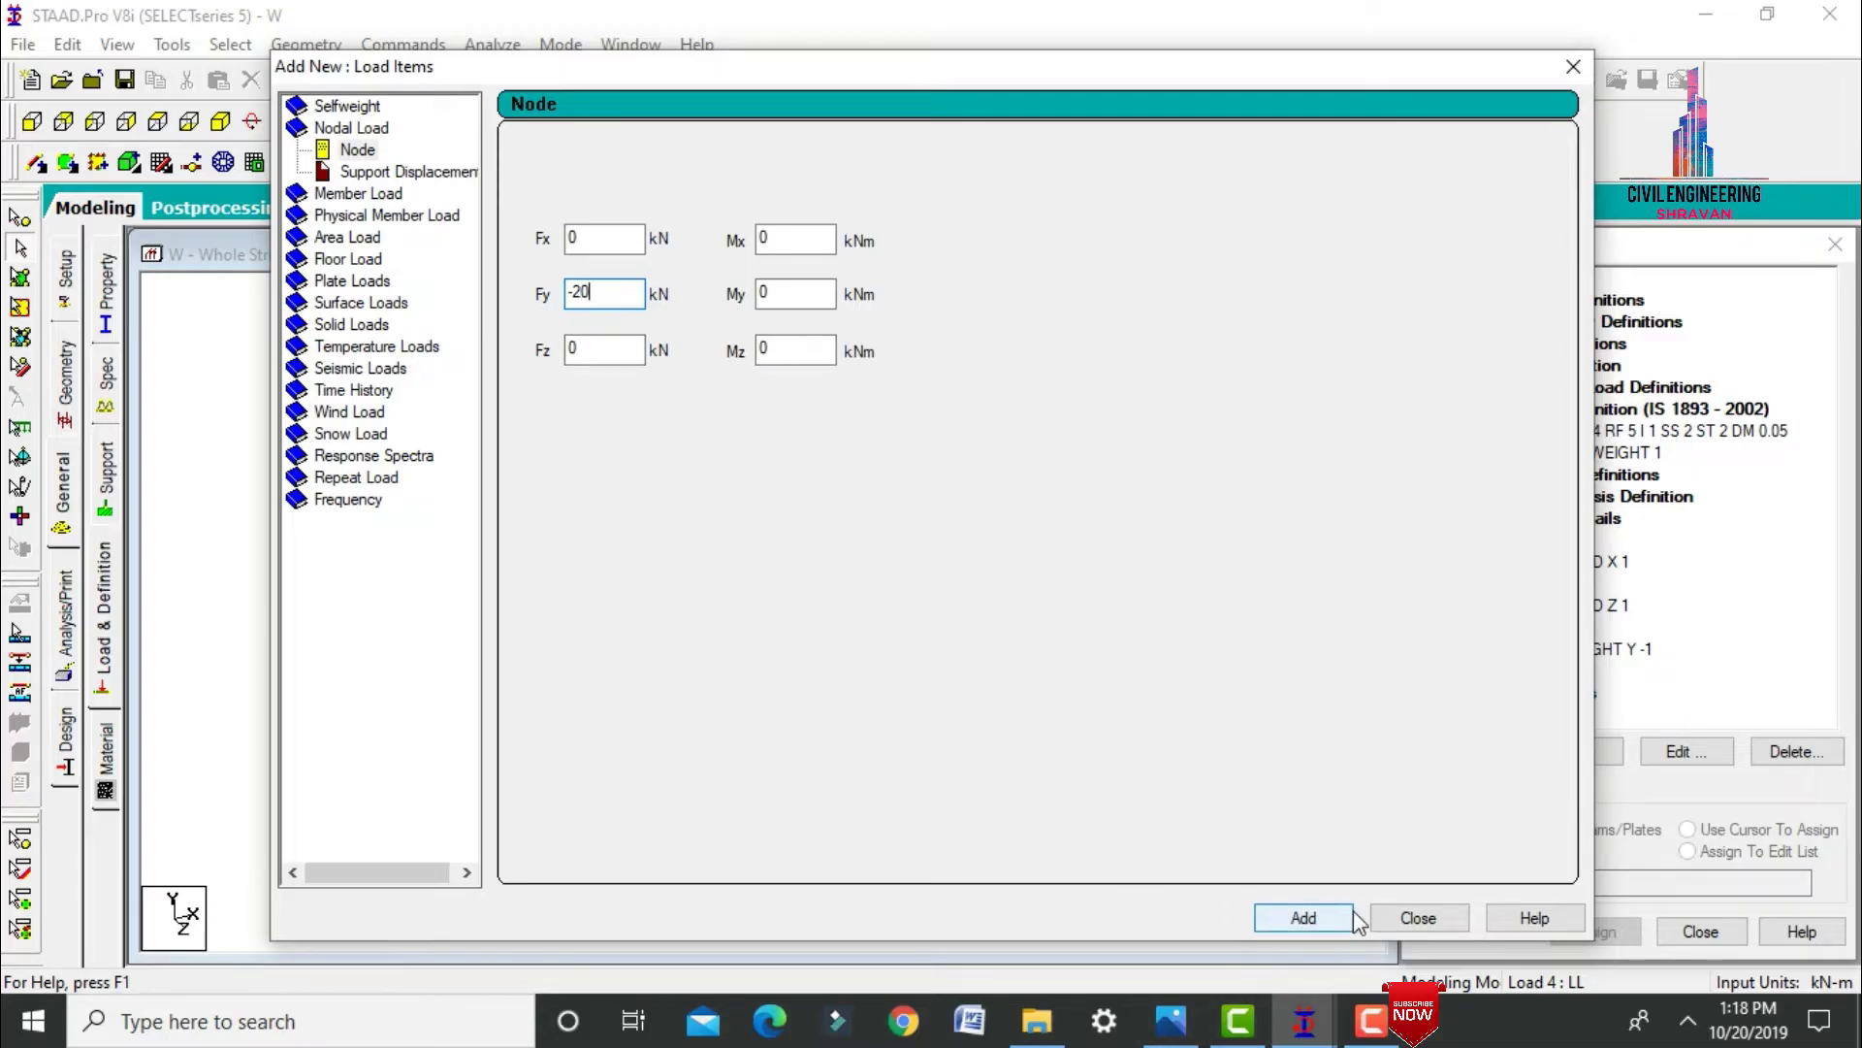
left_click(1304, 918)
left_click(1421, 917)
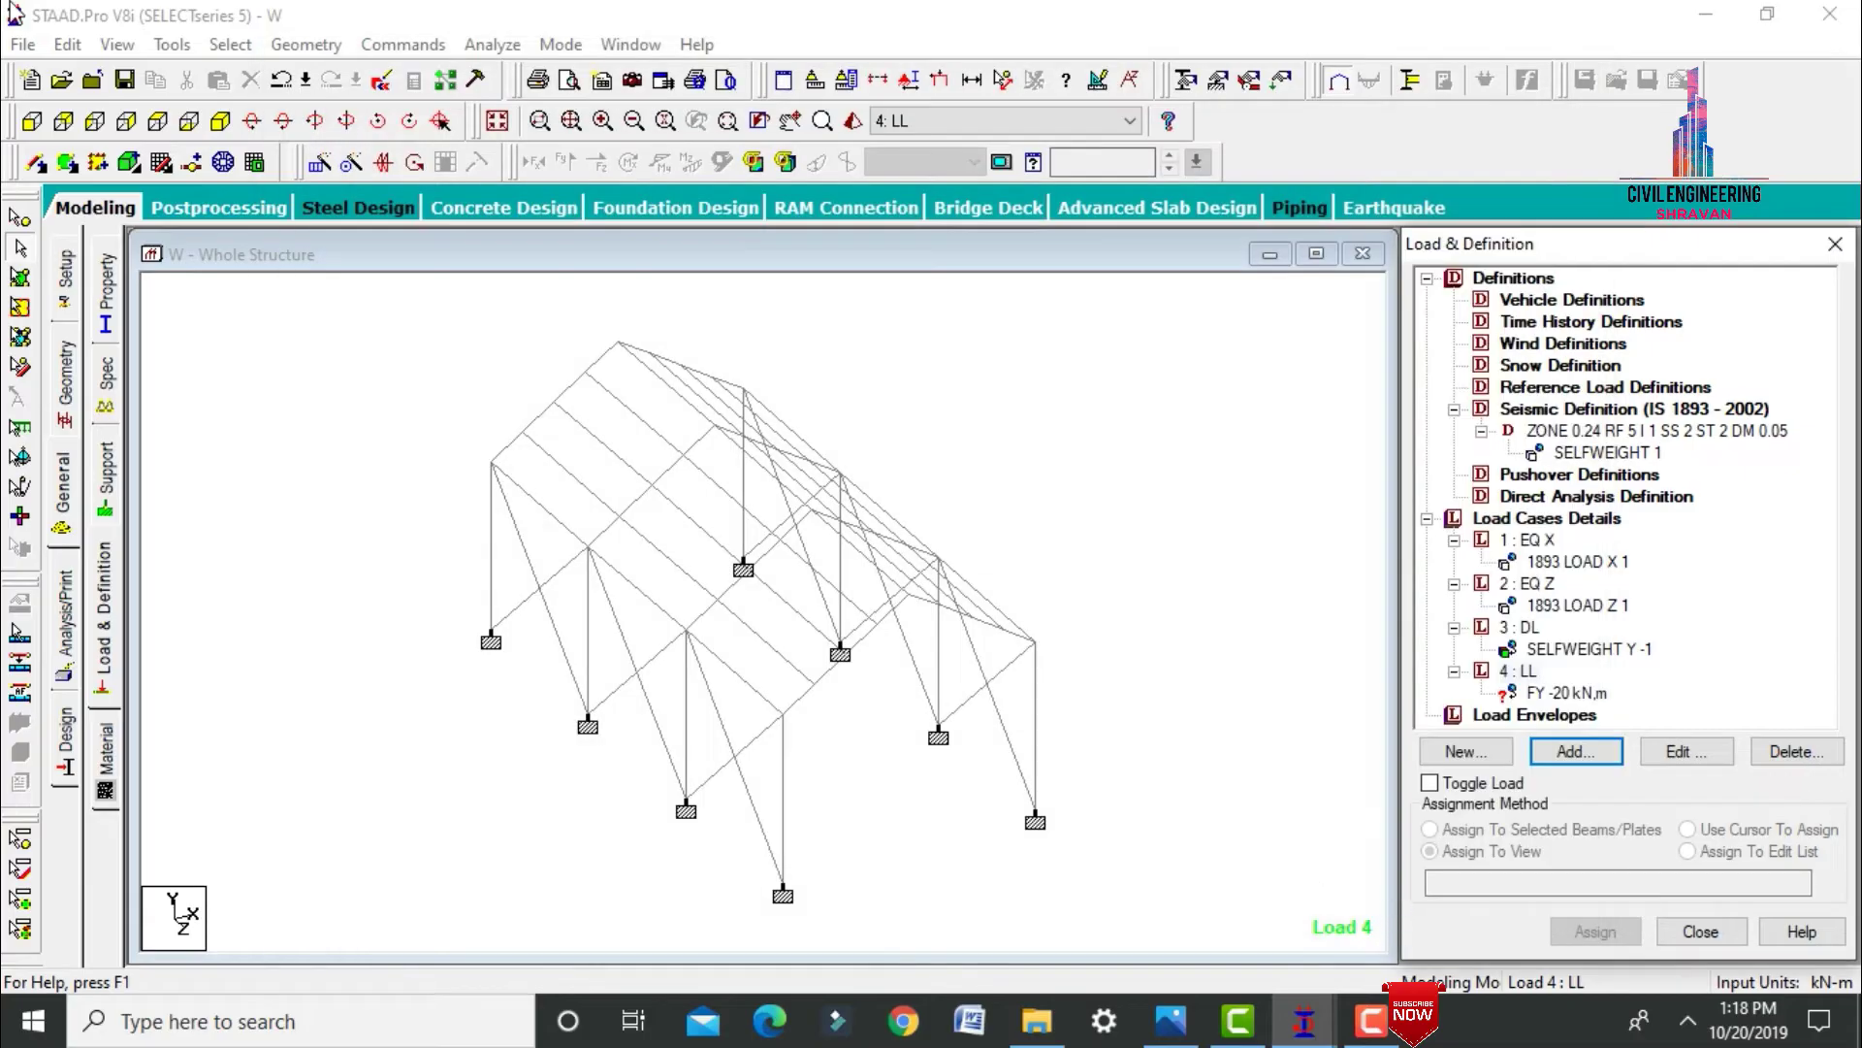
left_click(1564, 692)
left_click(1629, 926)
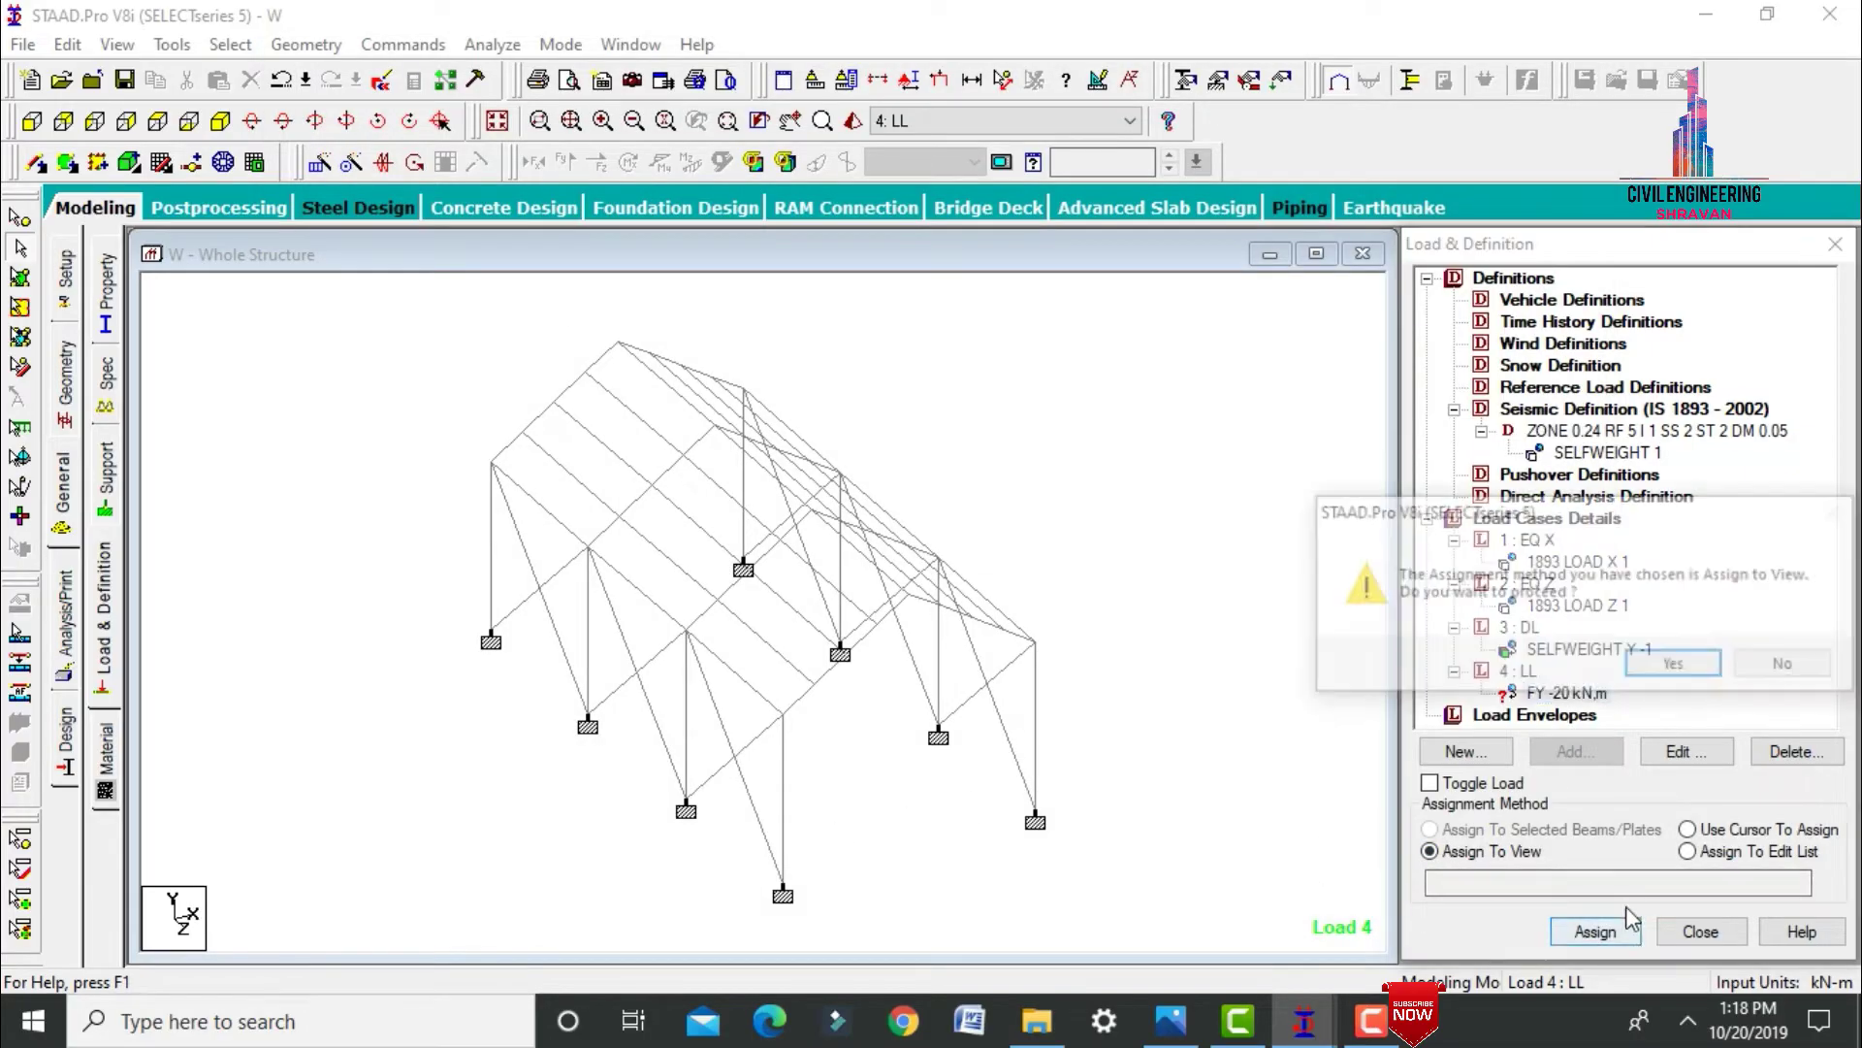
left_click(1673, 663)
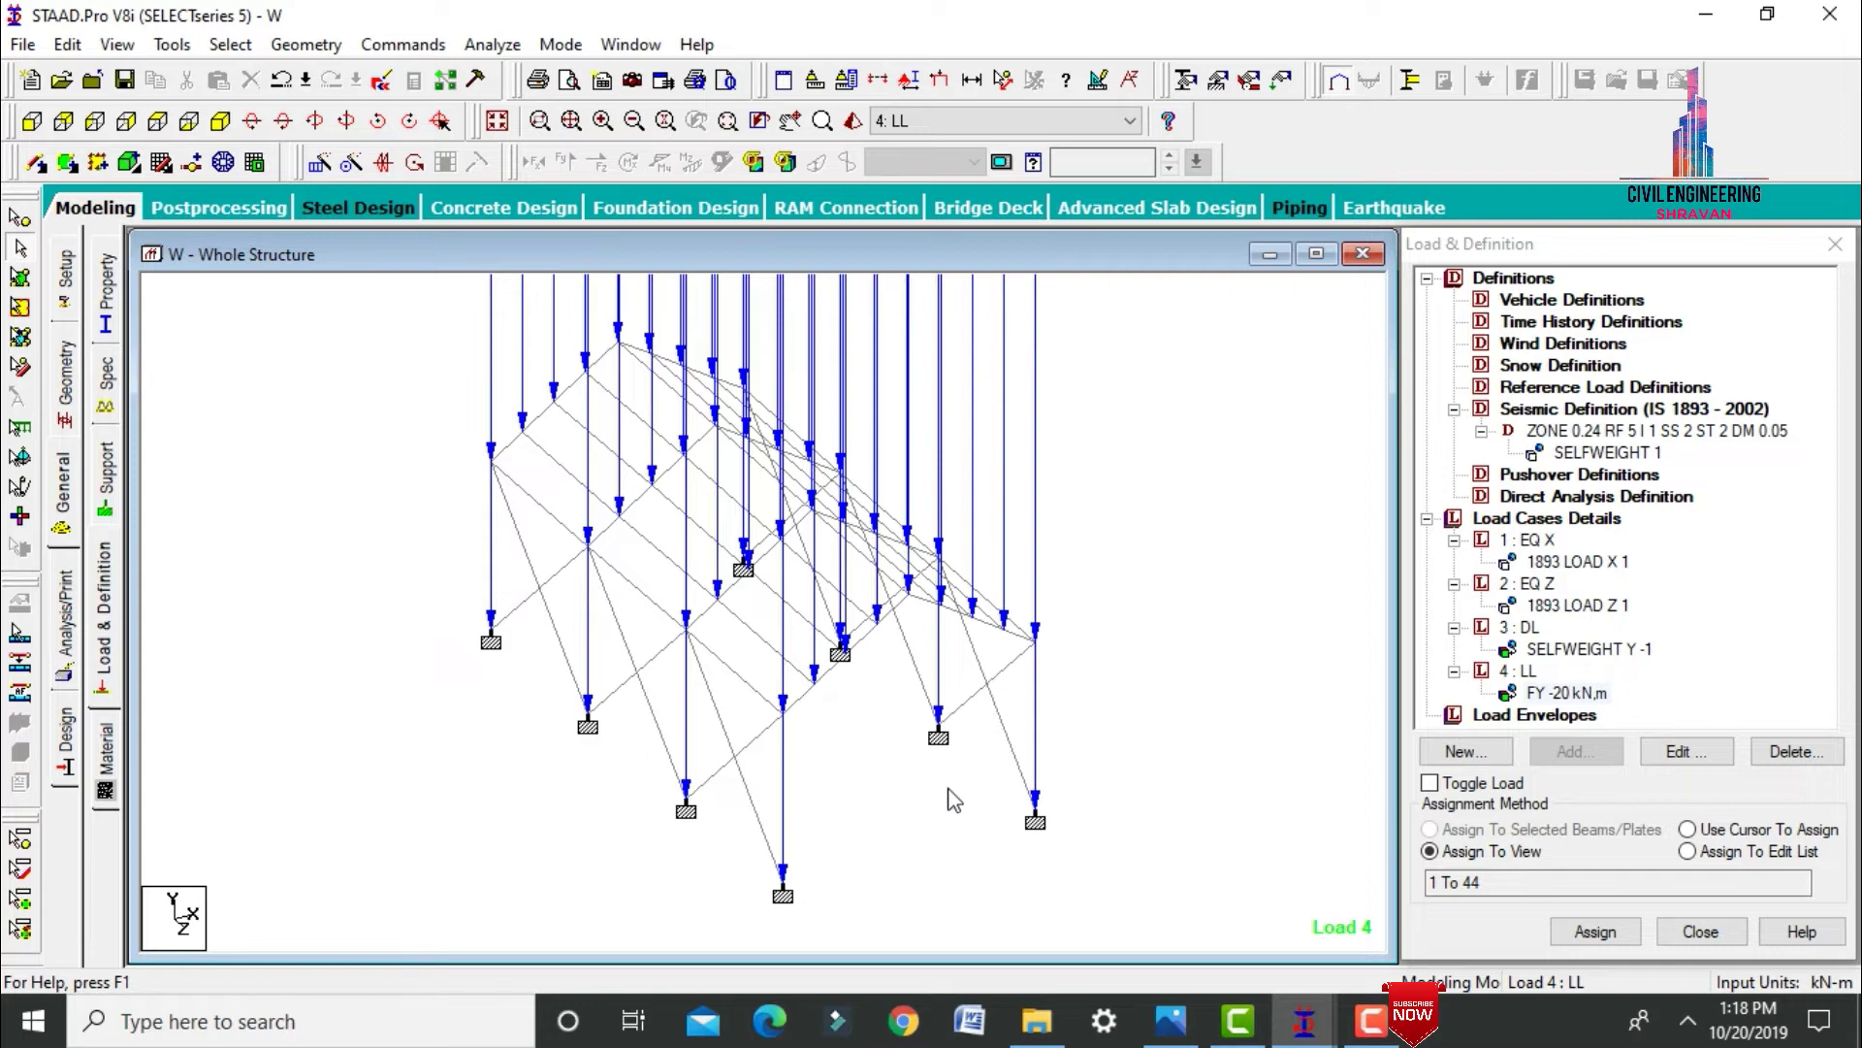
left_click(1518, 517)
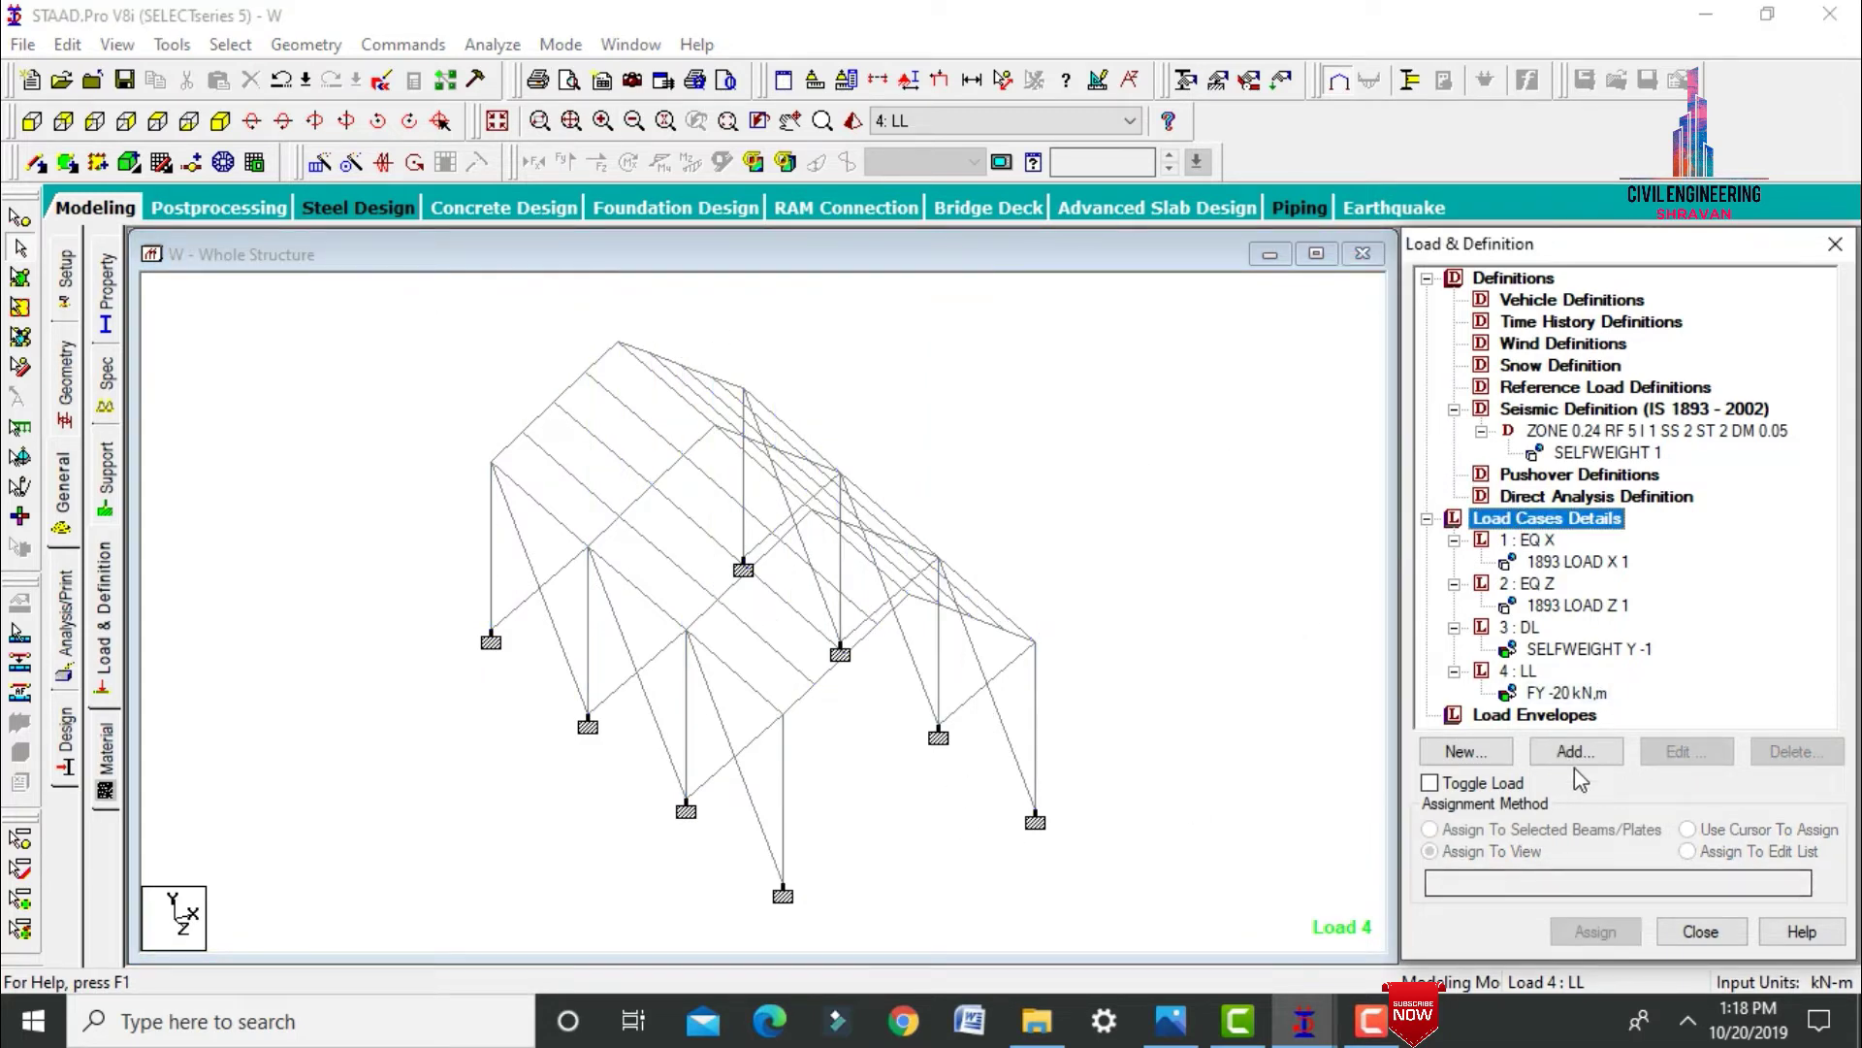
left_click(1576, 752)
Auto-generate Indian Code load combinations and add them as load cases up to 19.
left_click(477, 294)
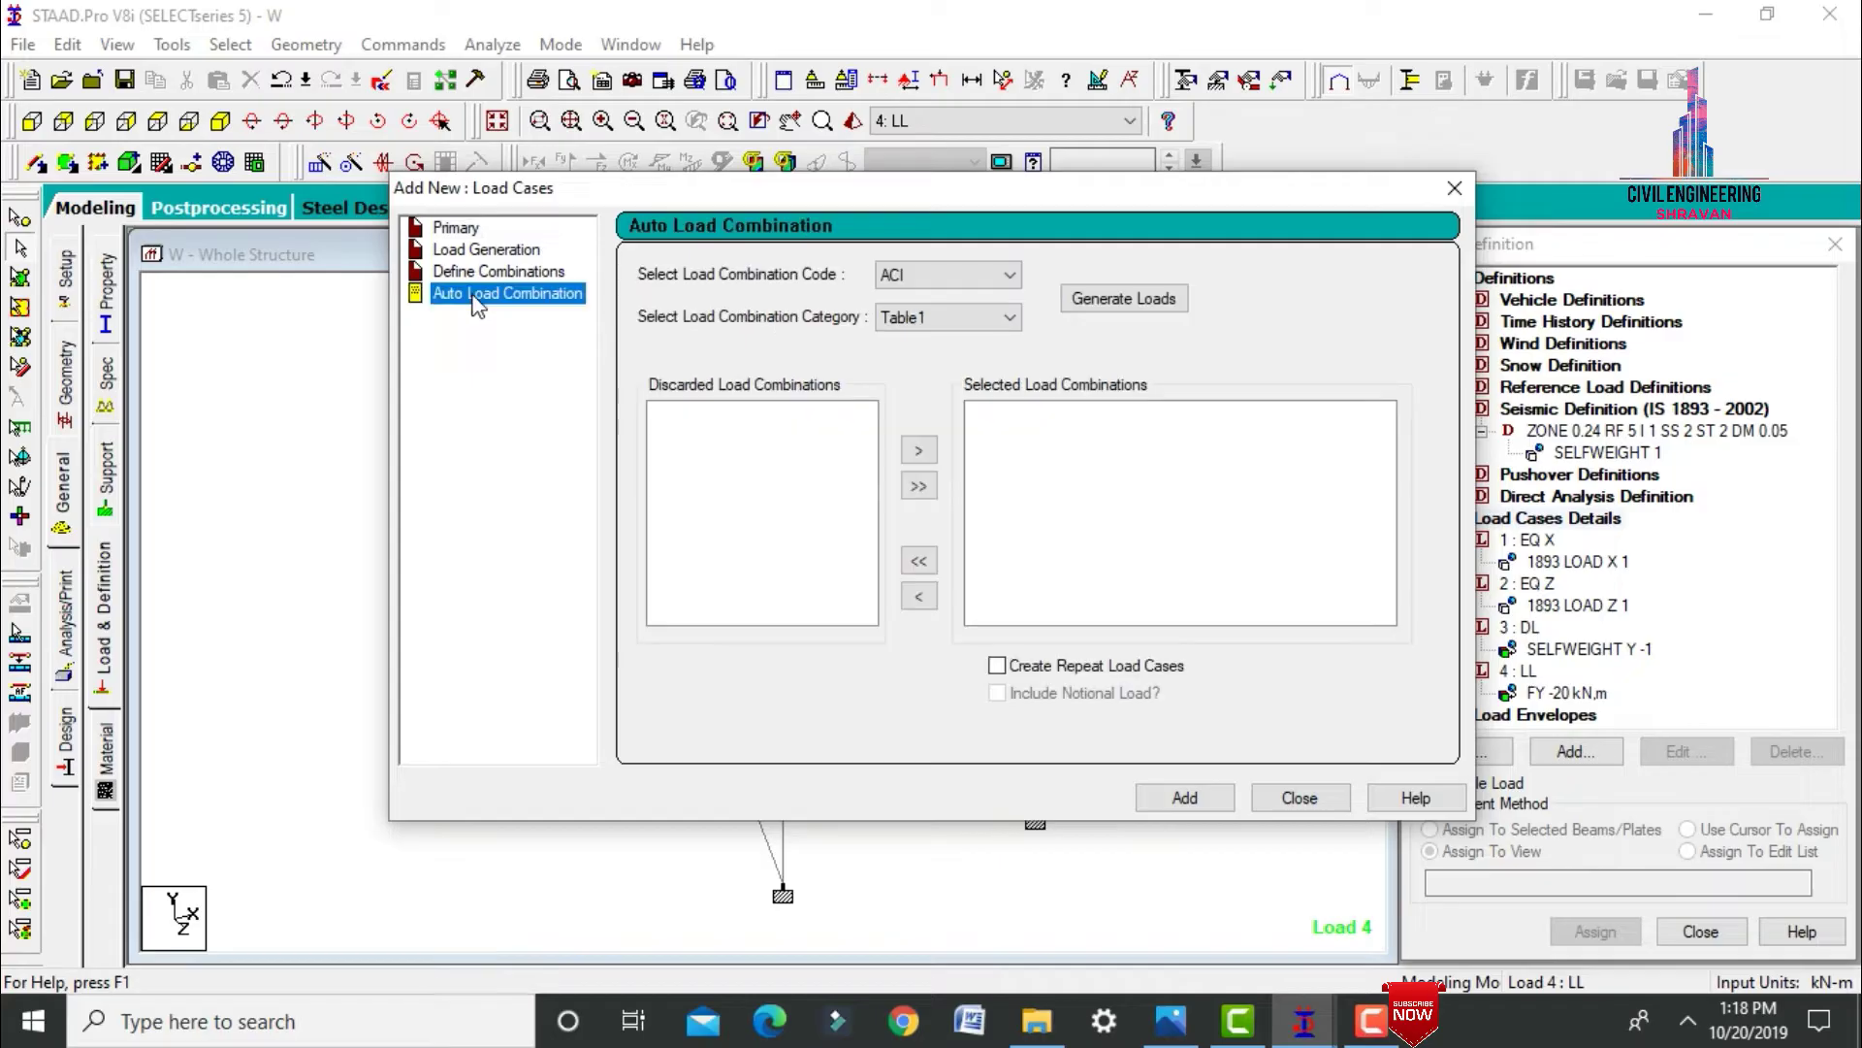
left_click(889, 276)
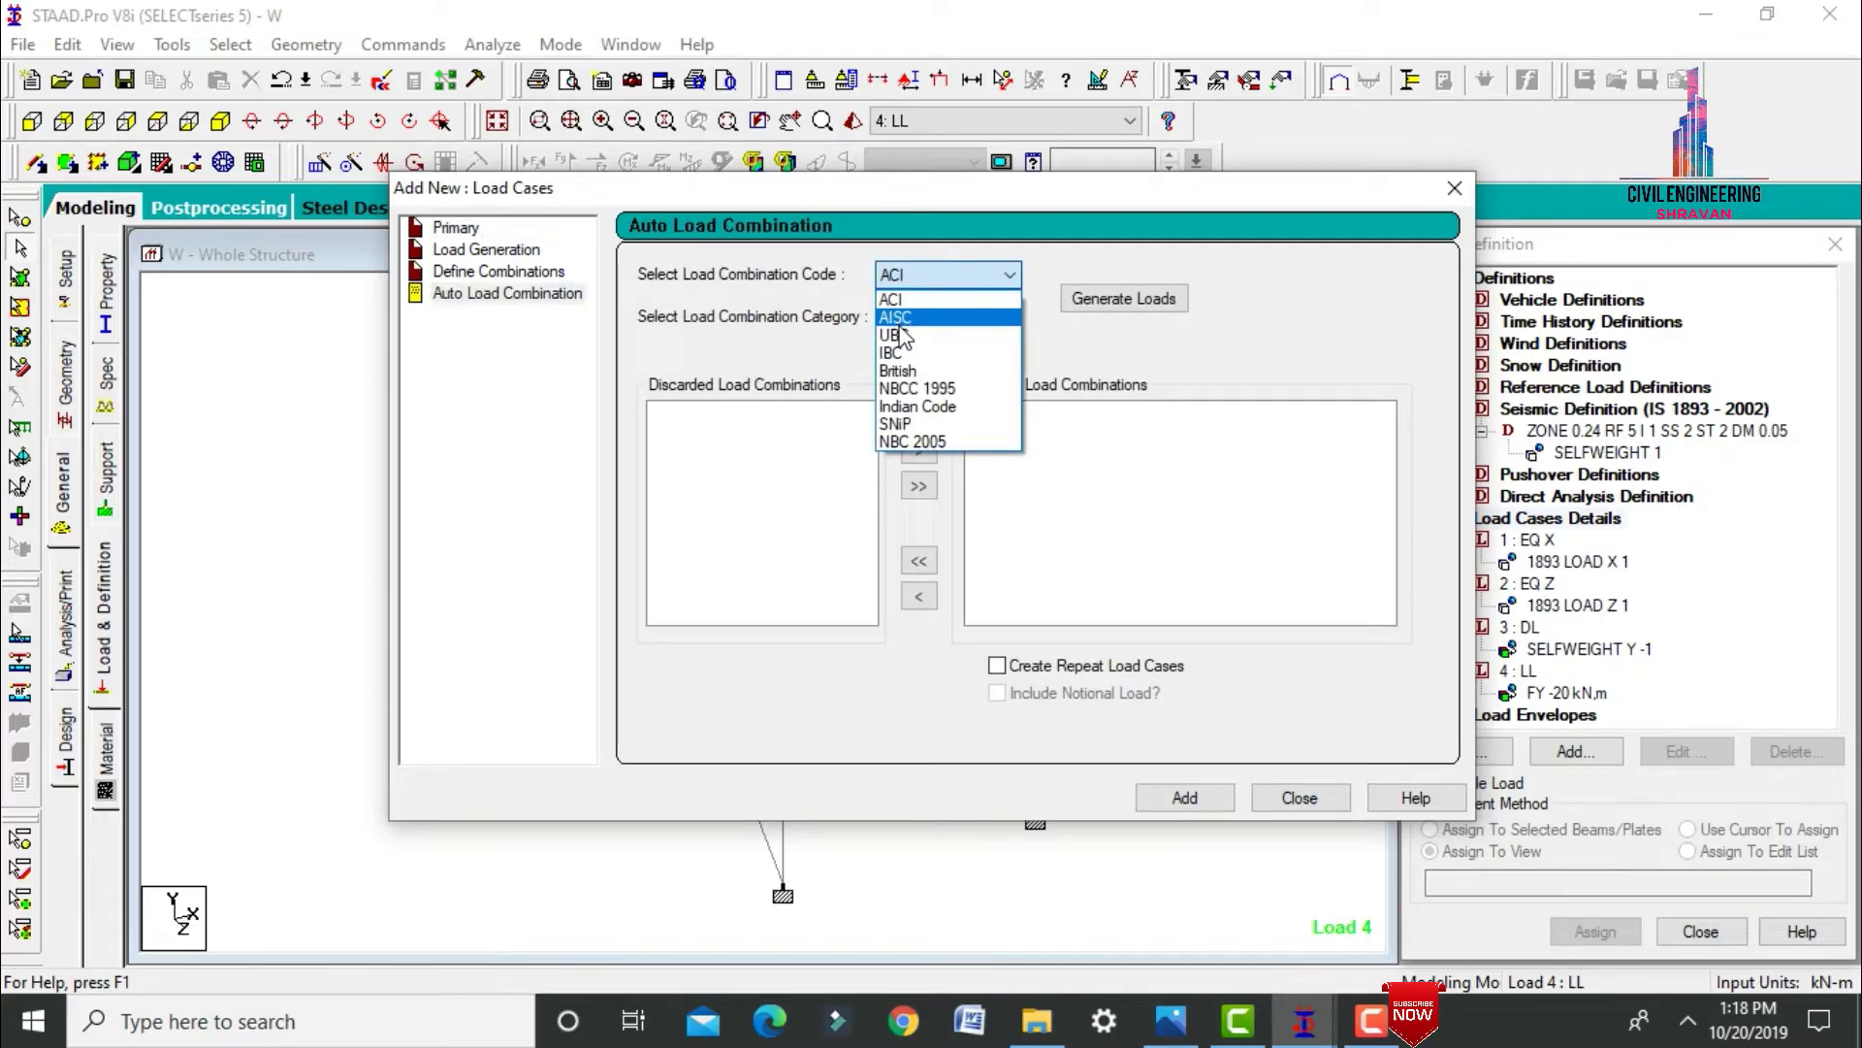
left_click(919, 408)
left_click(1115, 298)
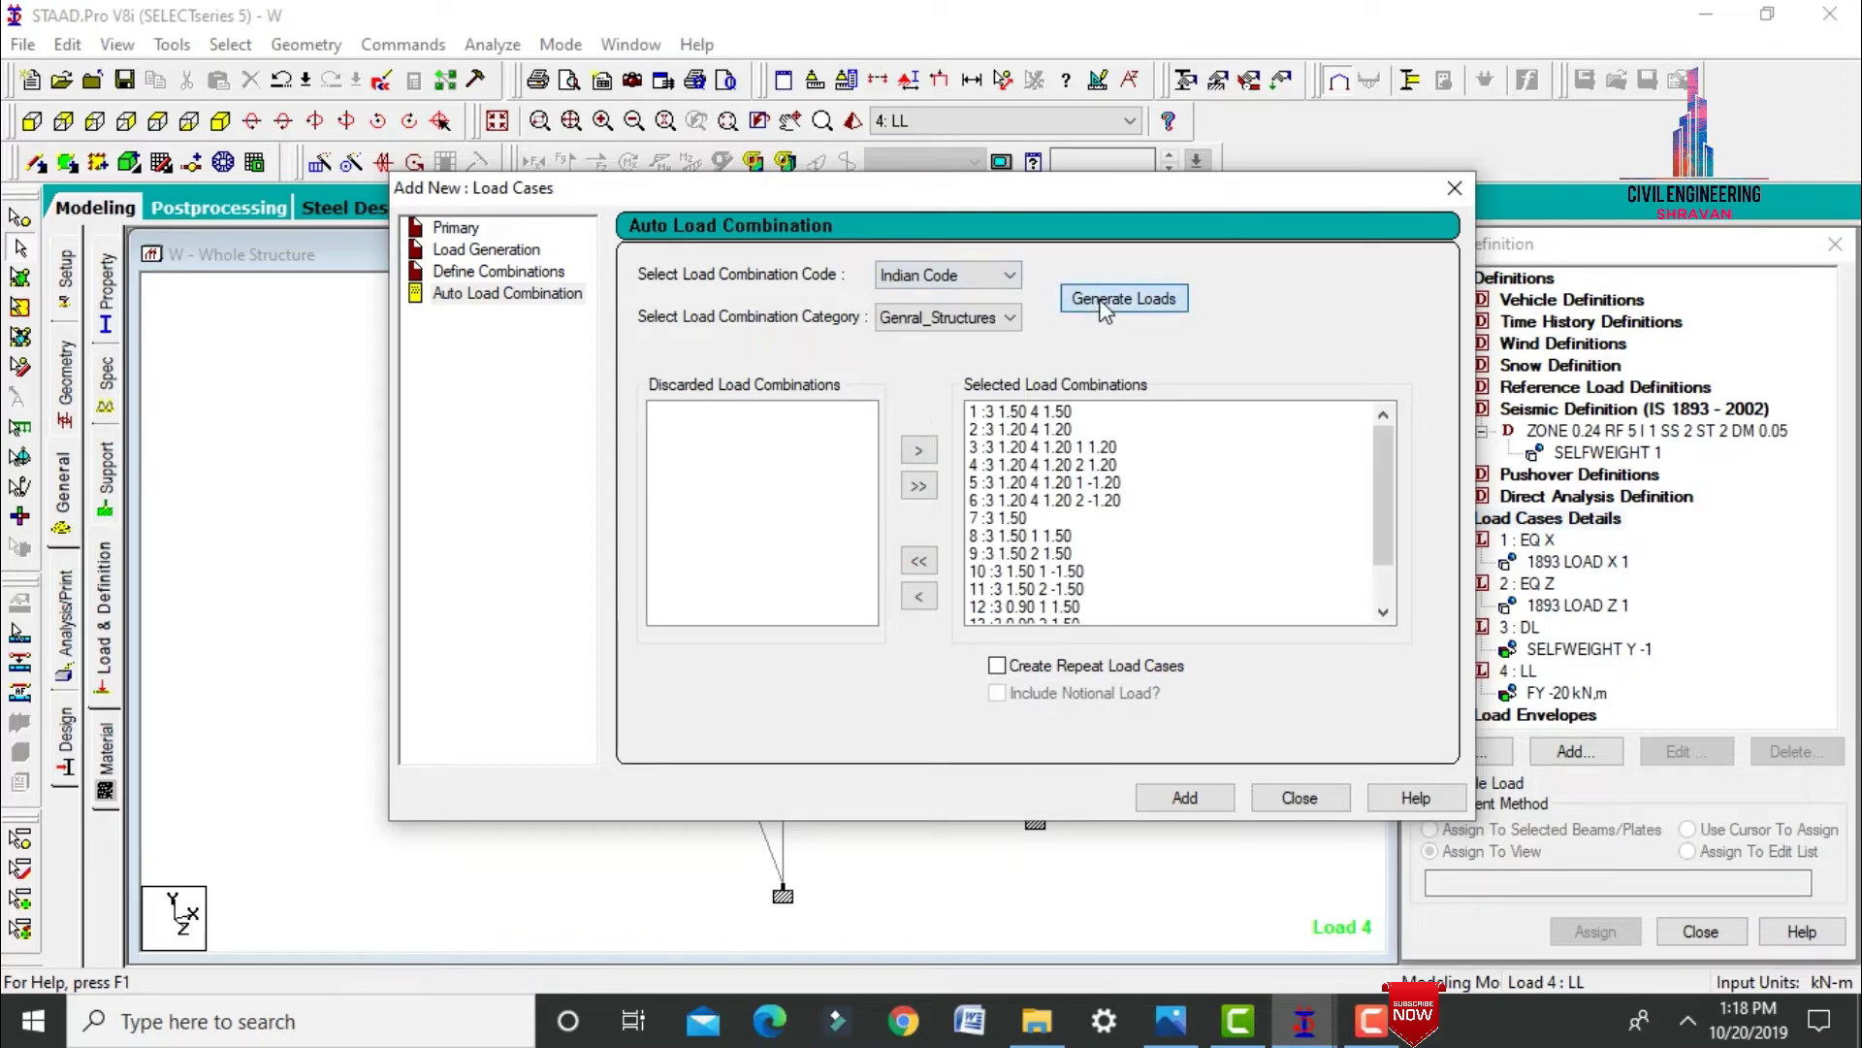
left_click(1185, 797)
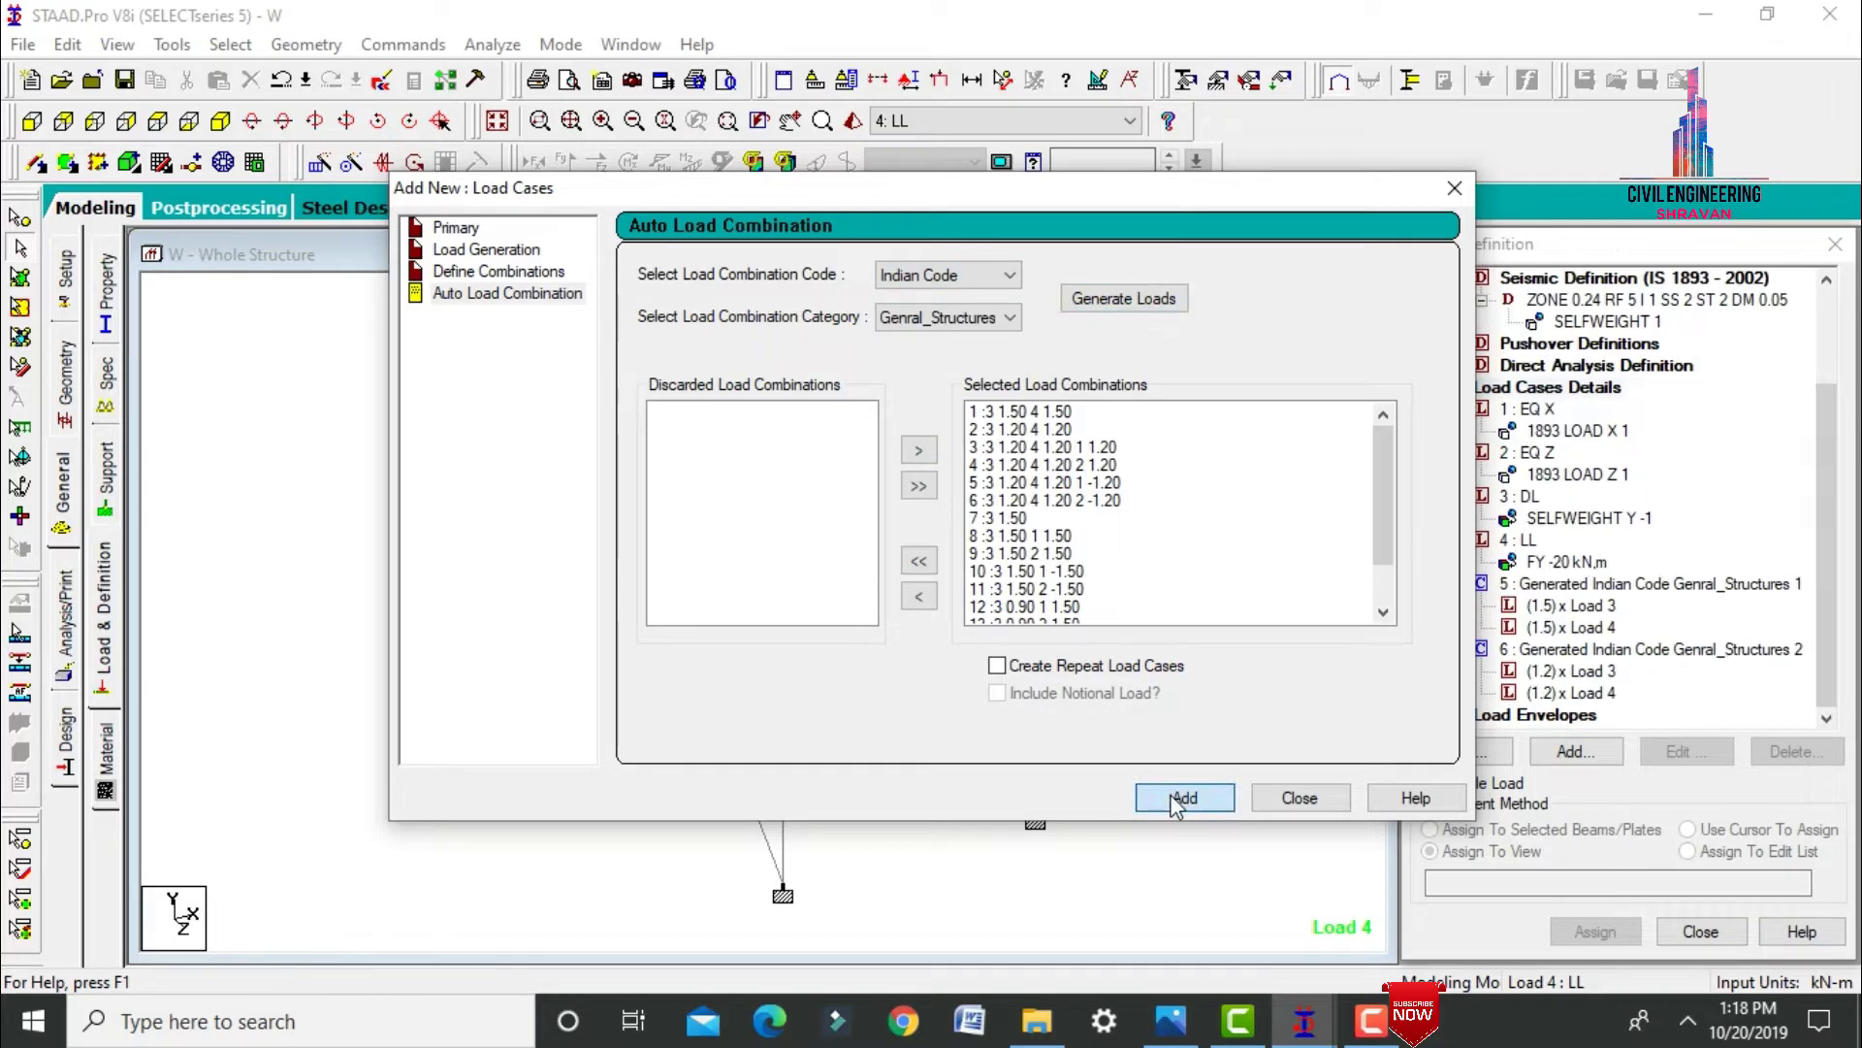
left_click(1300, 797)
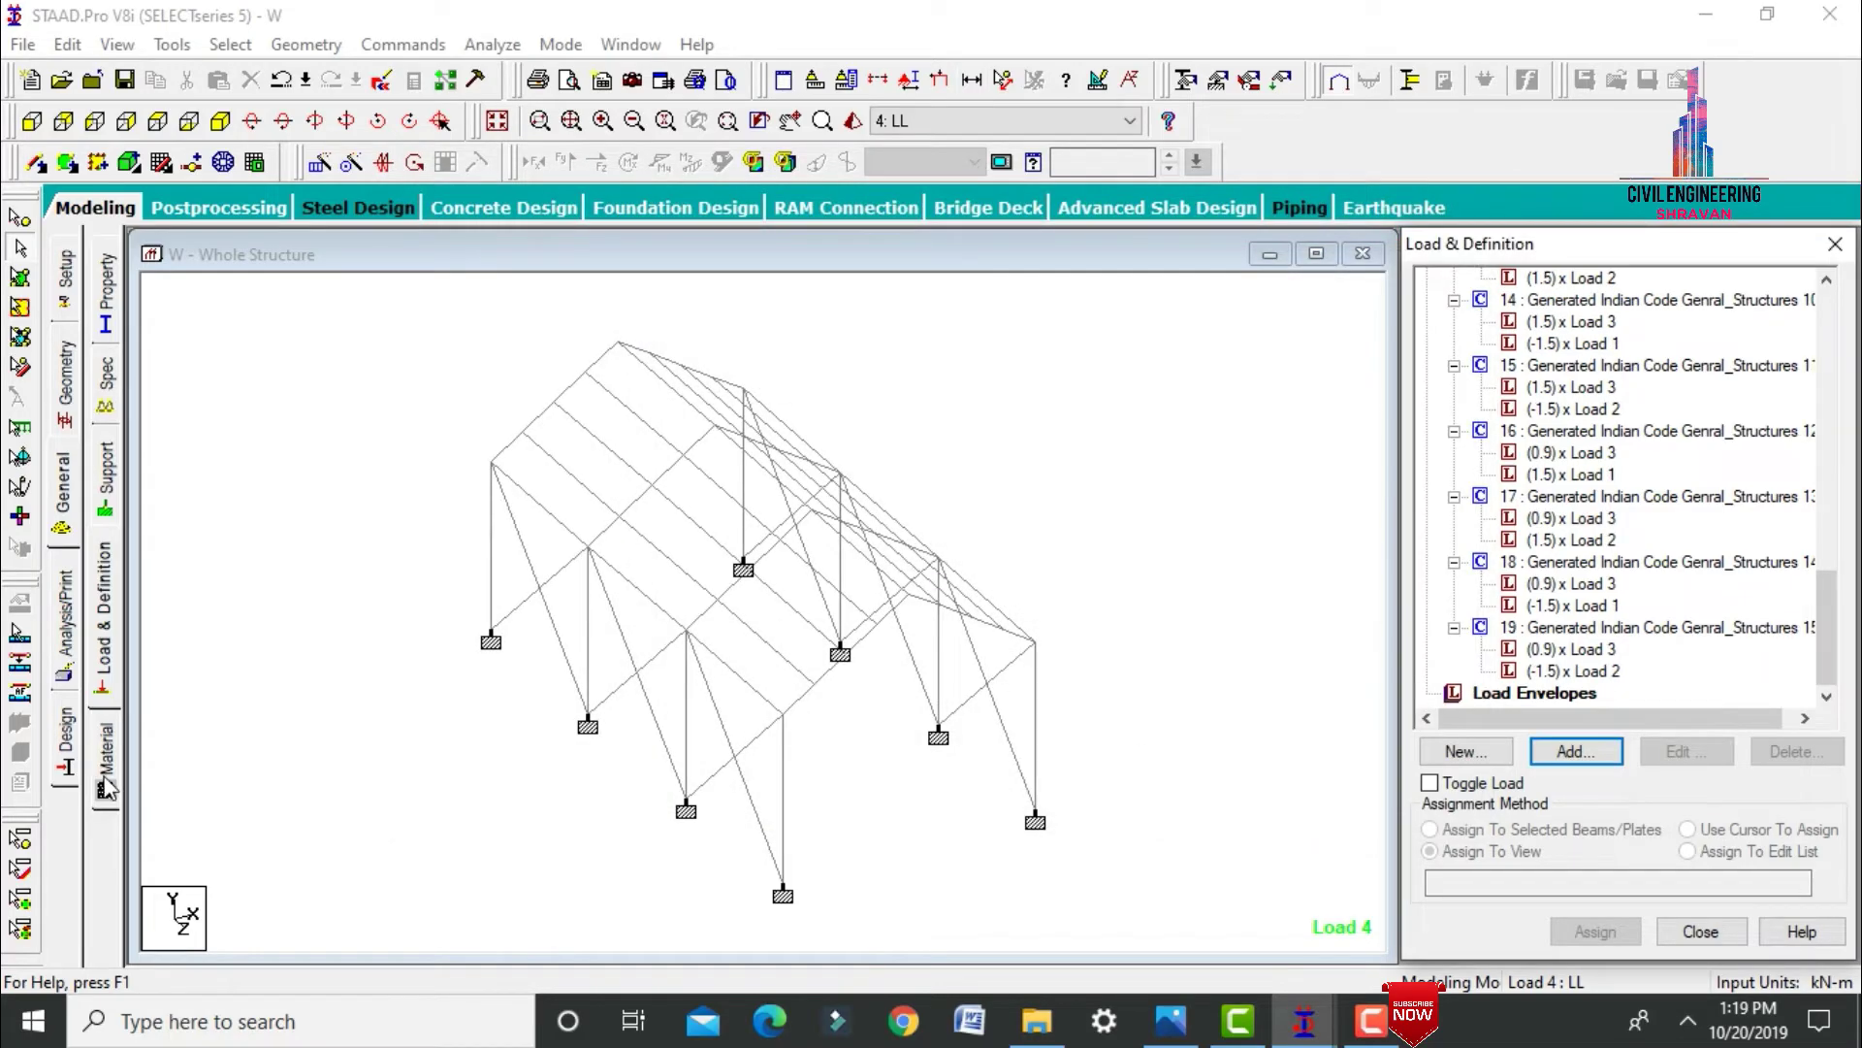
Assign STEEL material to every member in view.
left_click(104, 776)
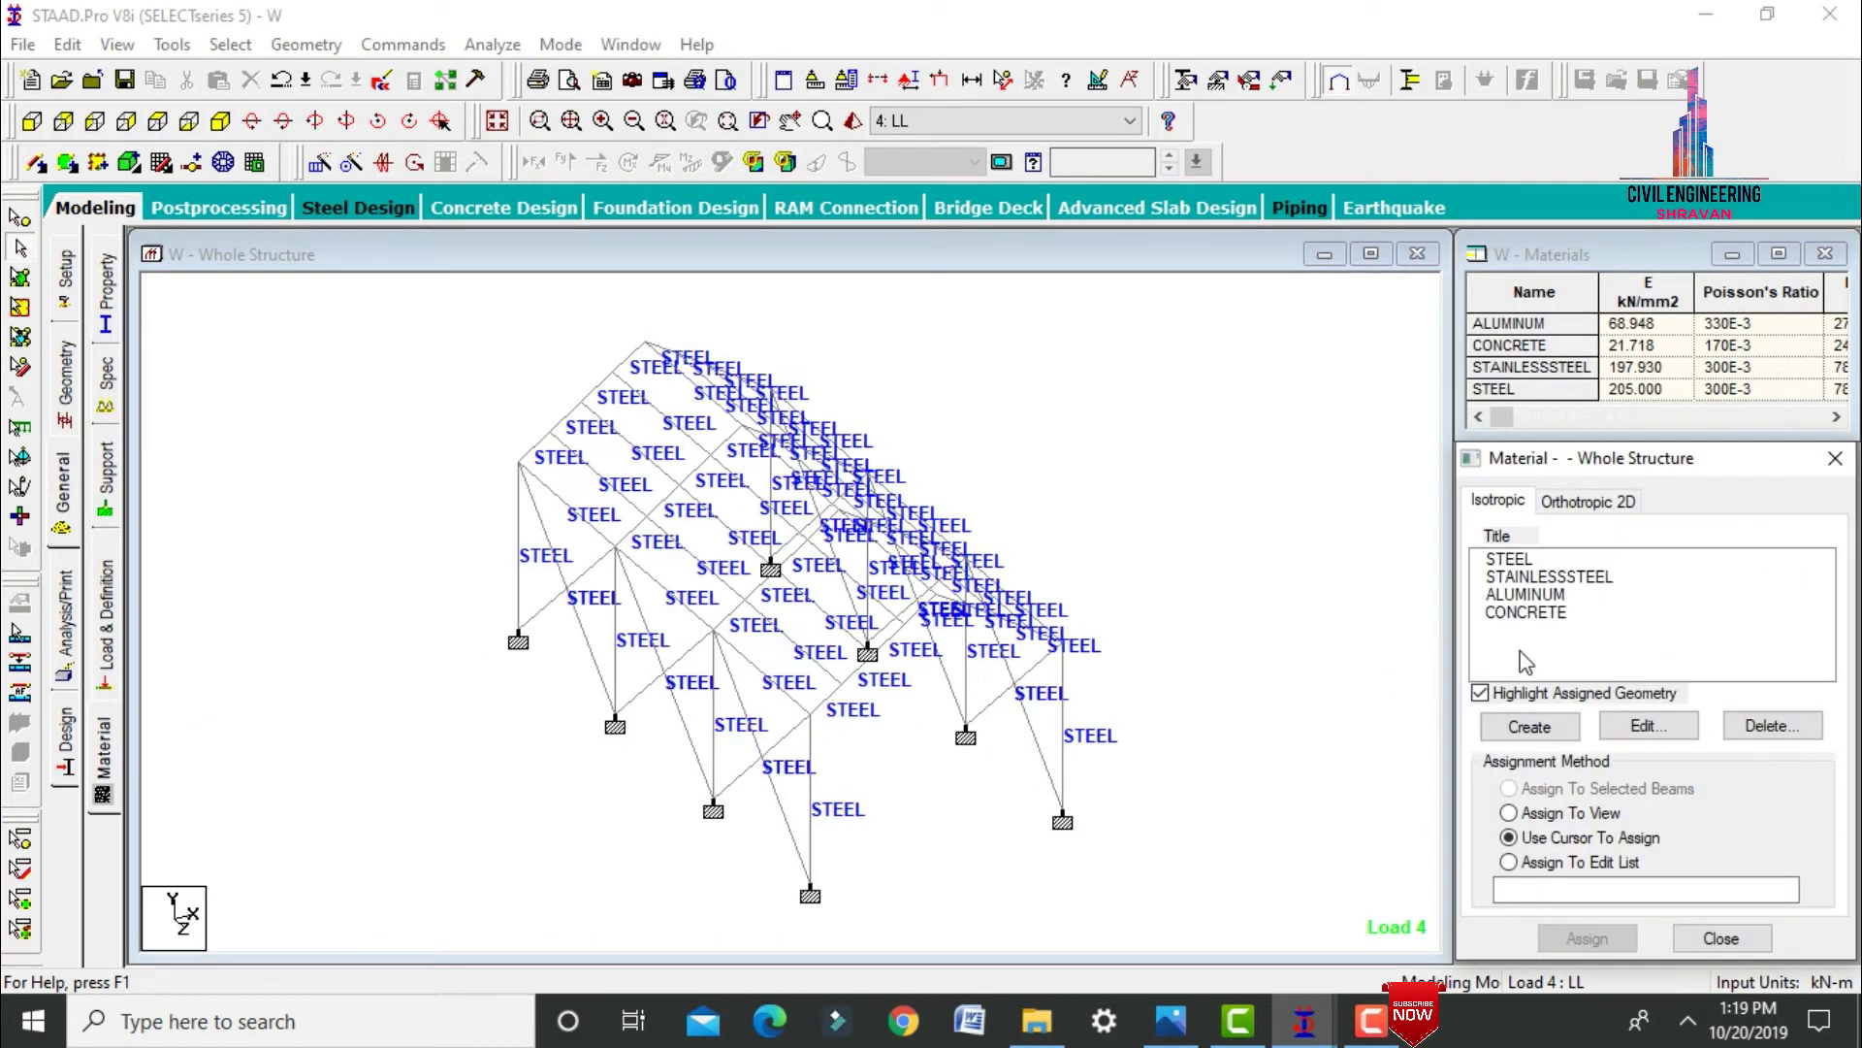
left_click(1521, 559)
left_click(1549, 815)
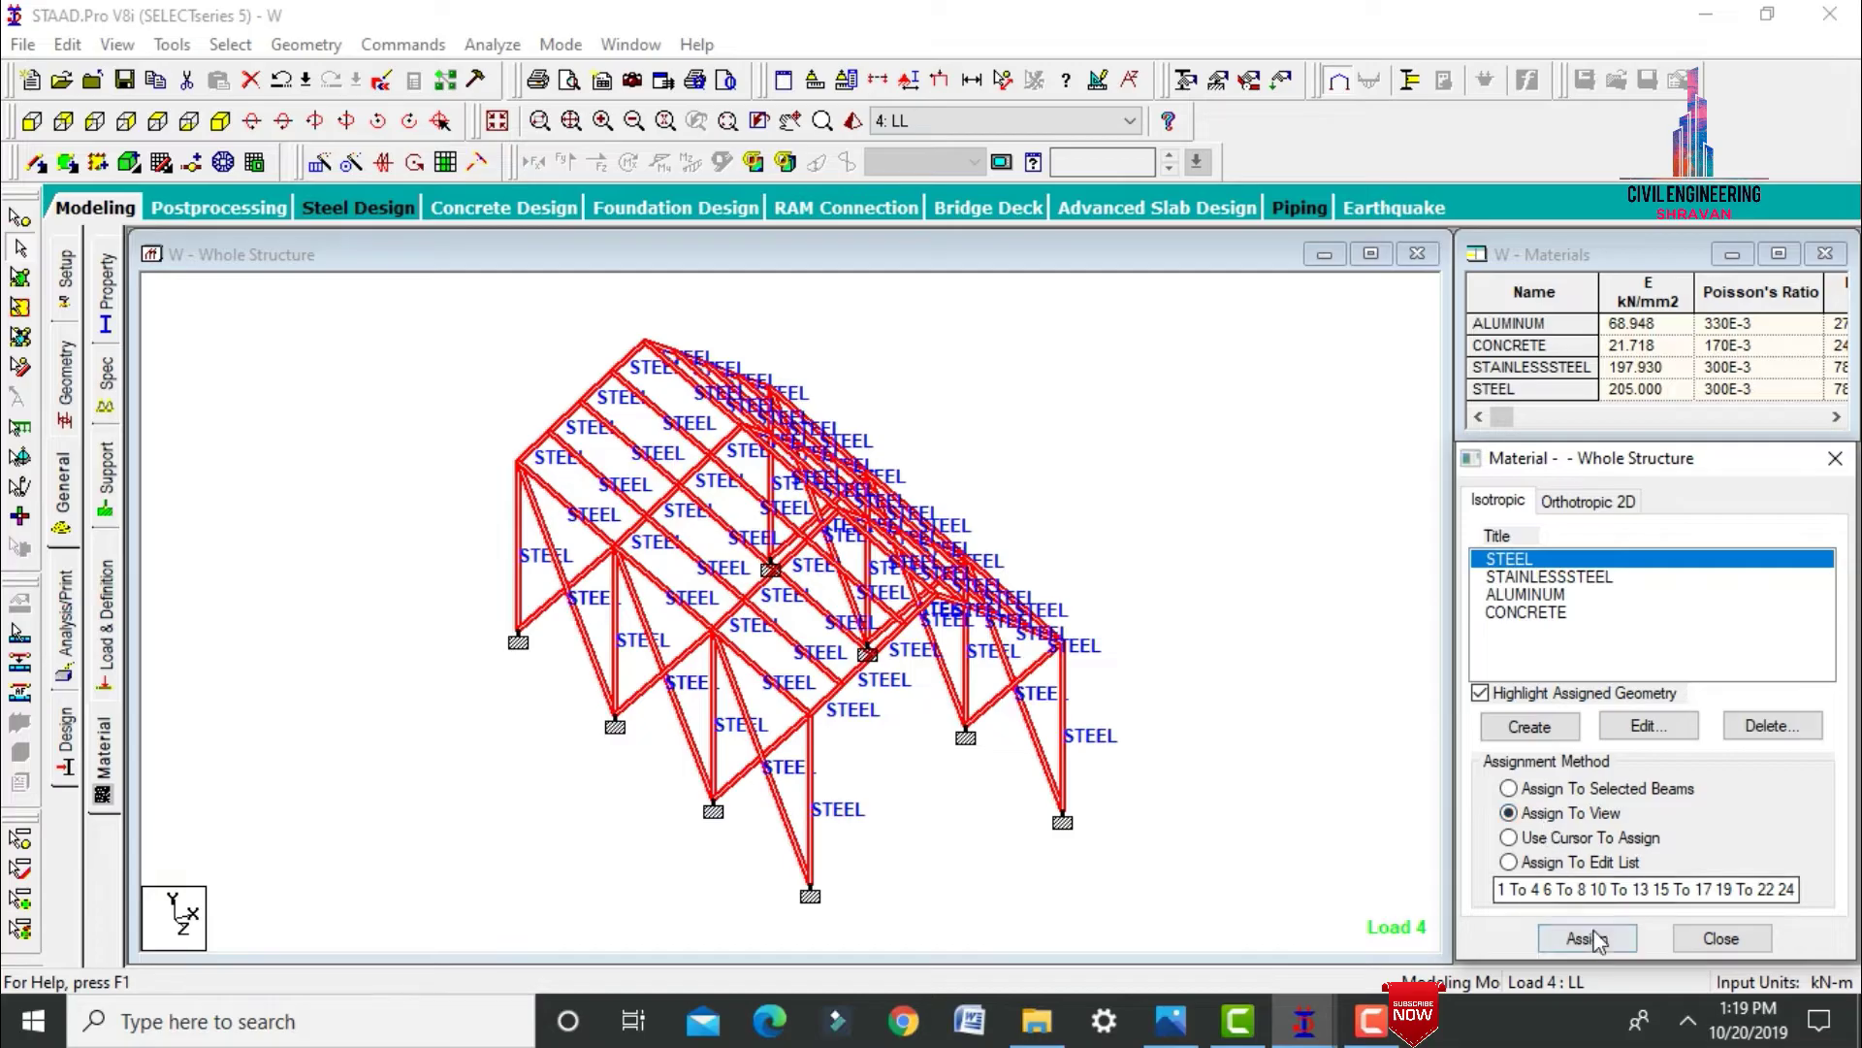
left_click(1587, 937)
left_click(1678, 772)
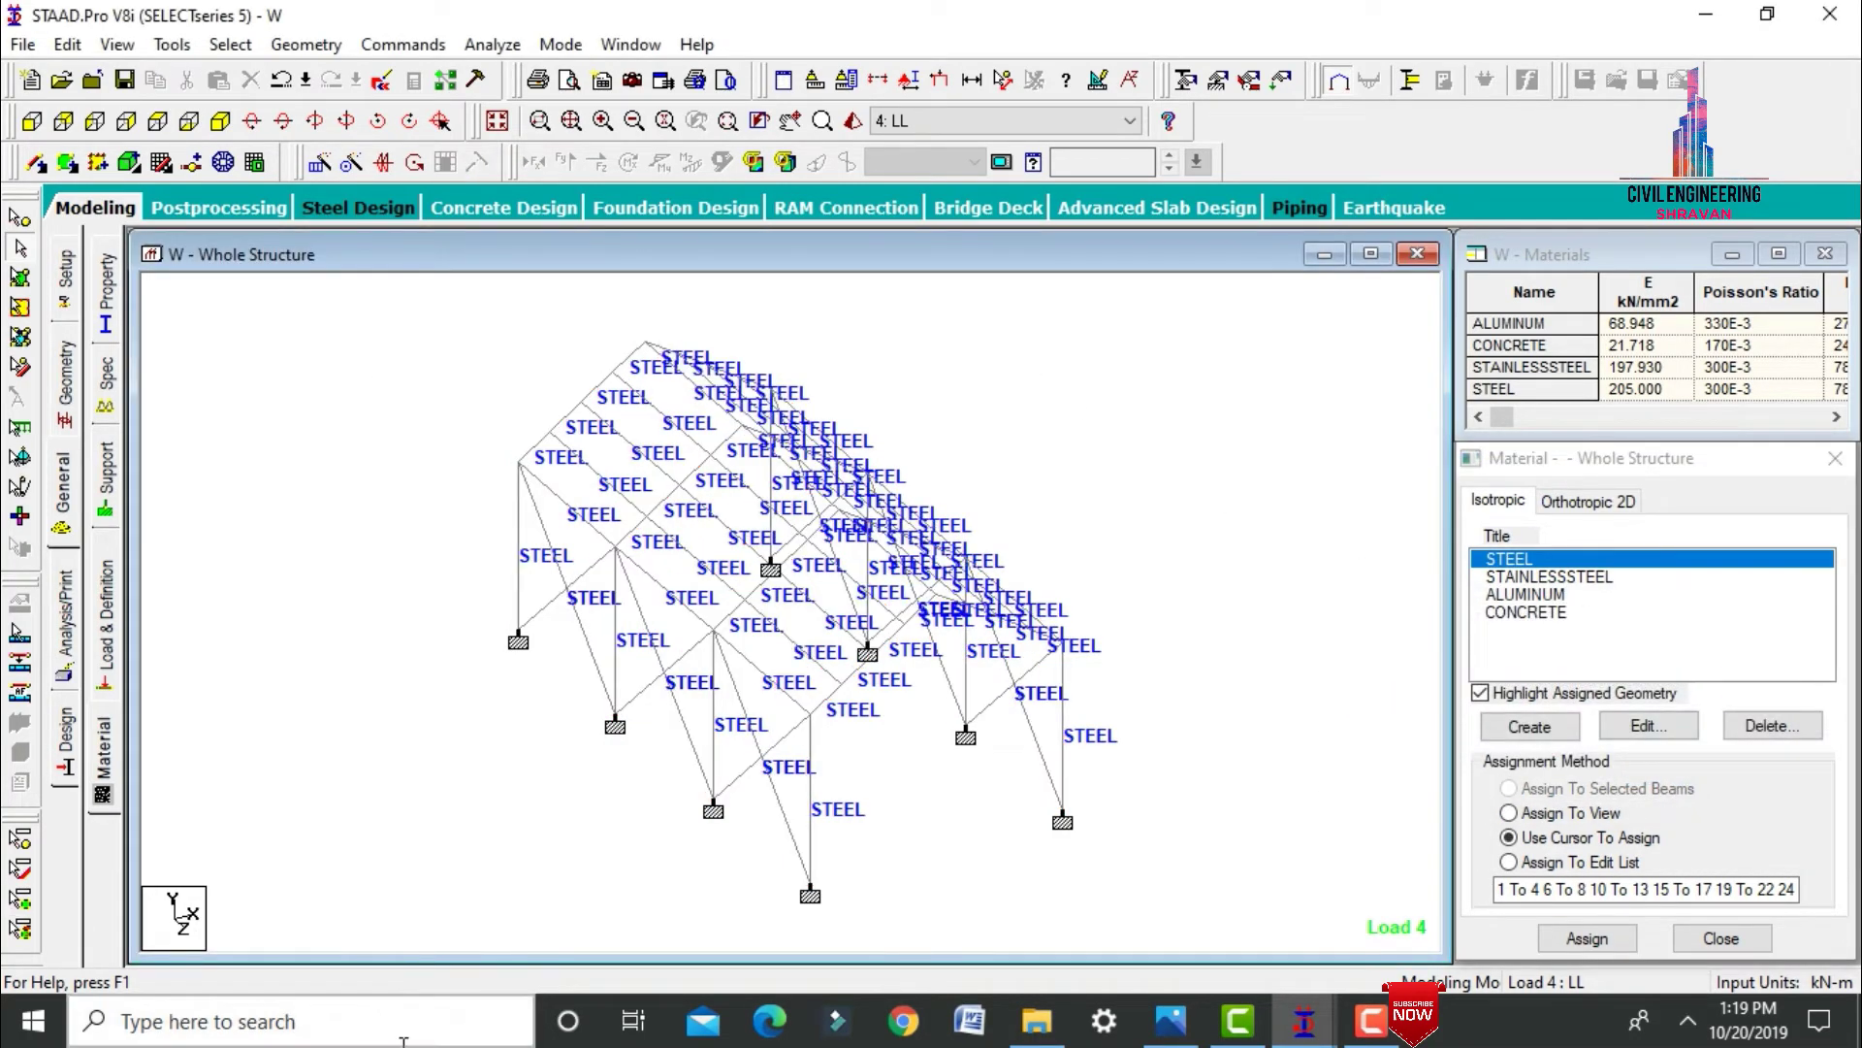
Add the Perform Analysis command, then save the model and run the analysis.
left_click(68, 621)
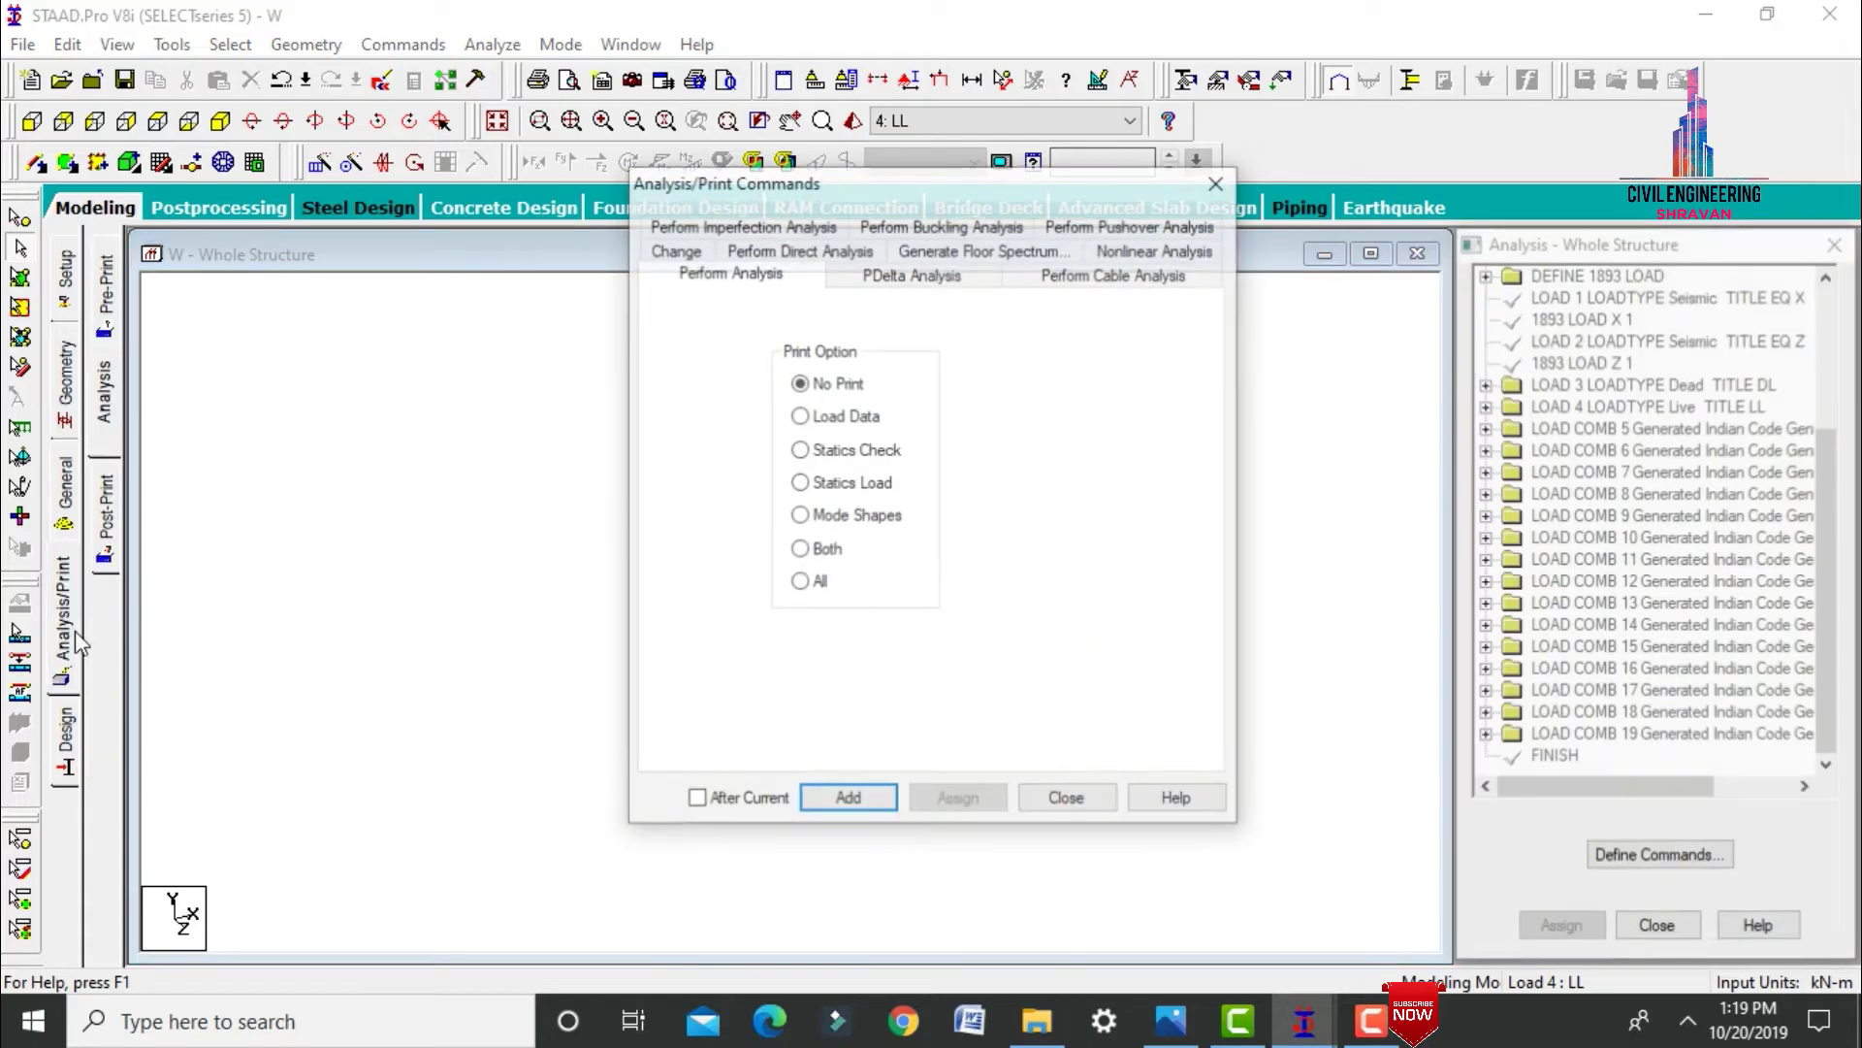
left_click(831, 800)
left_click(1064, 813)
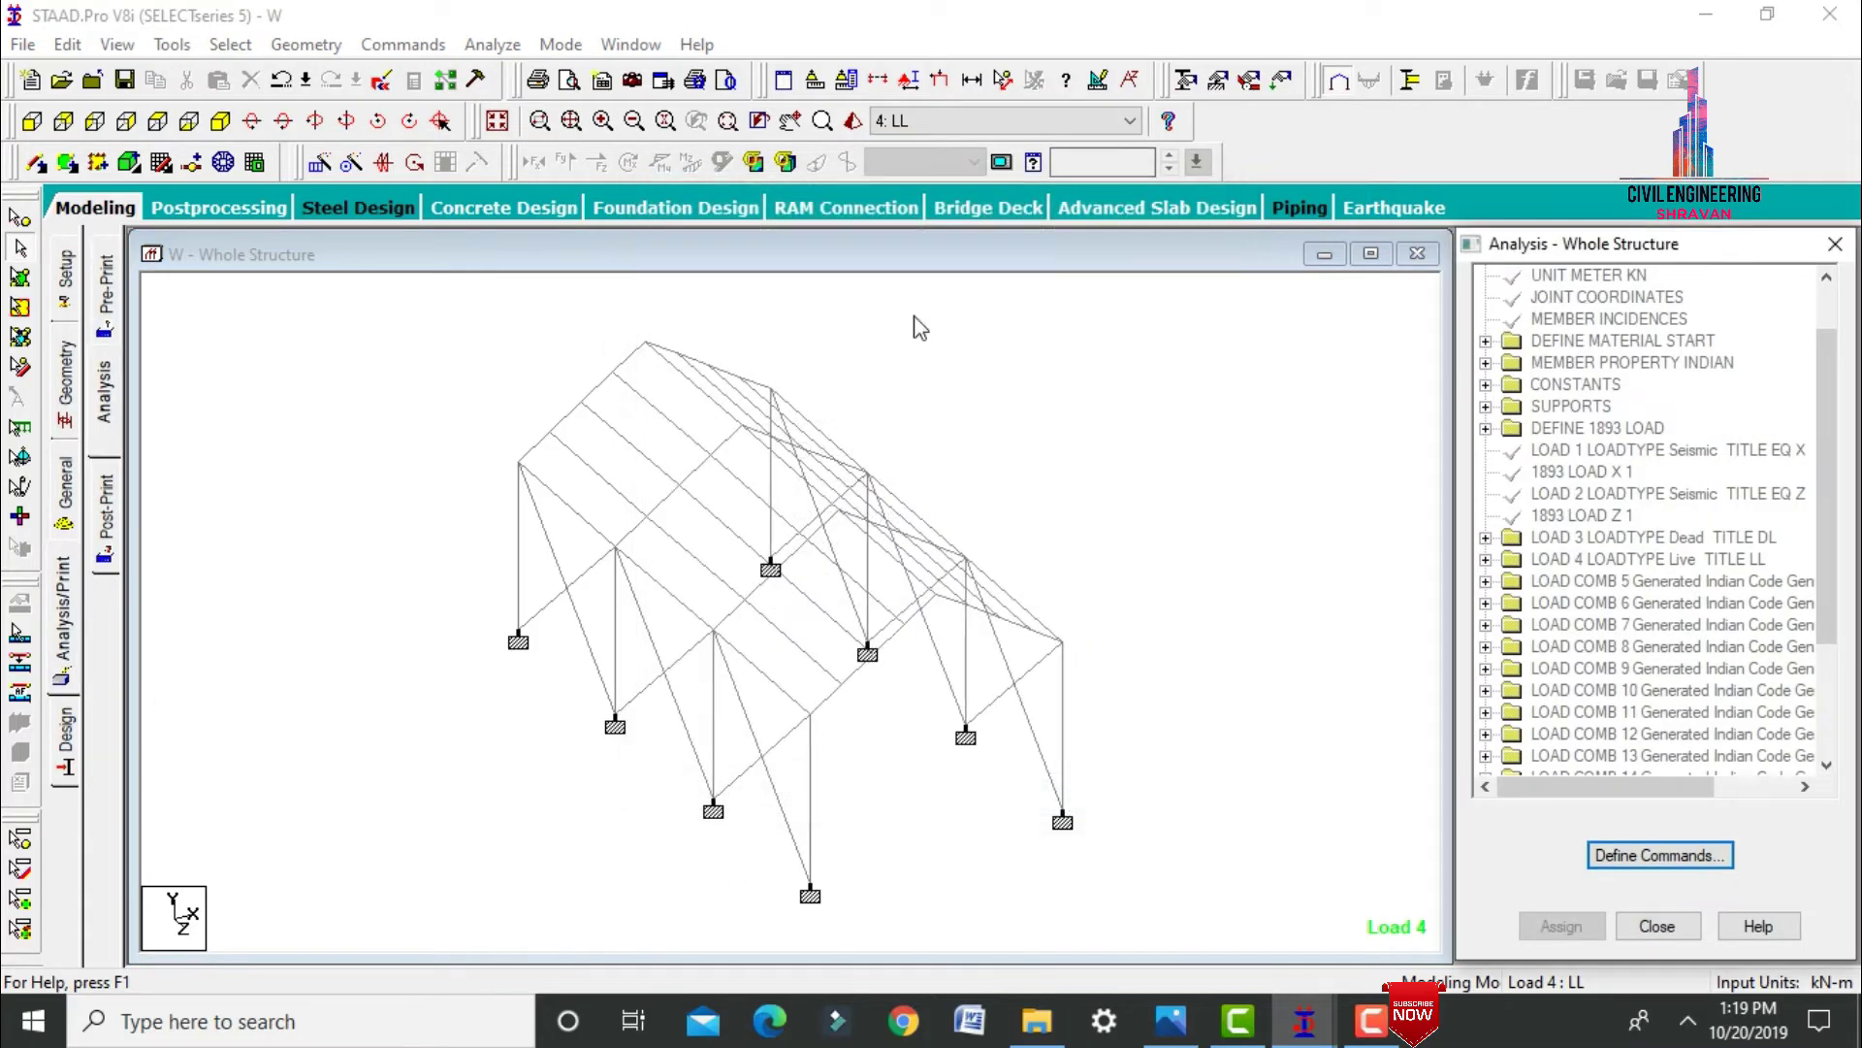
left_click(493, 44)
left_click(514, 75)
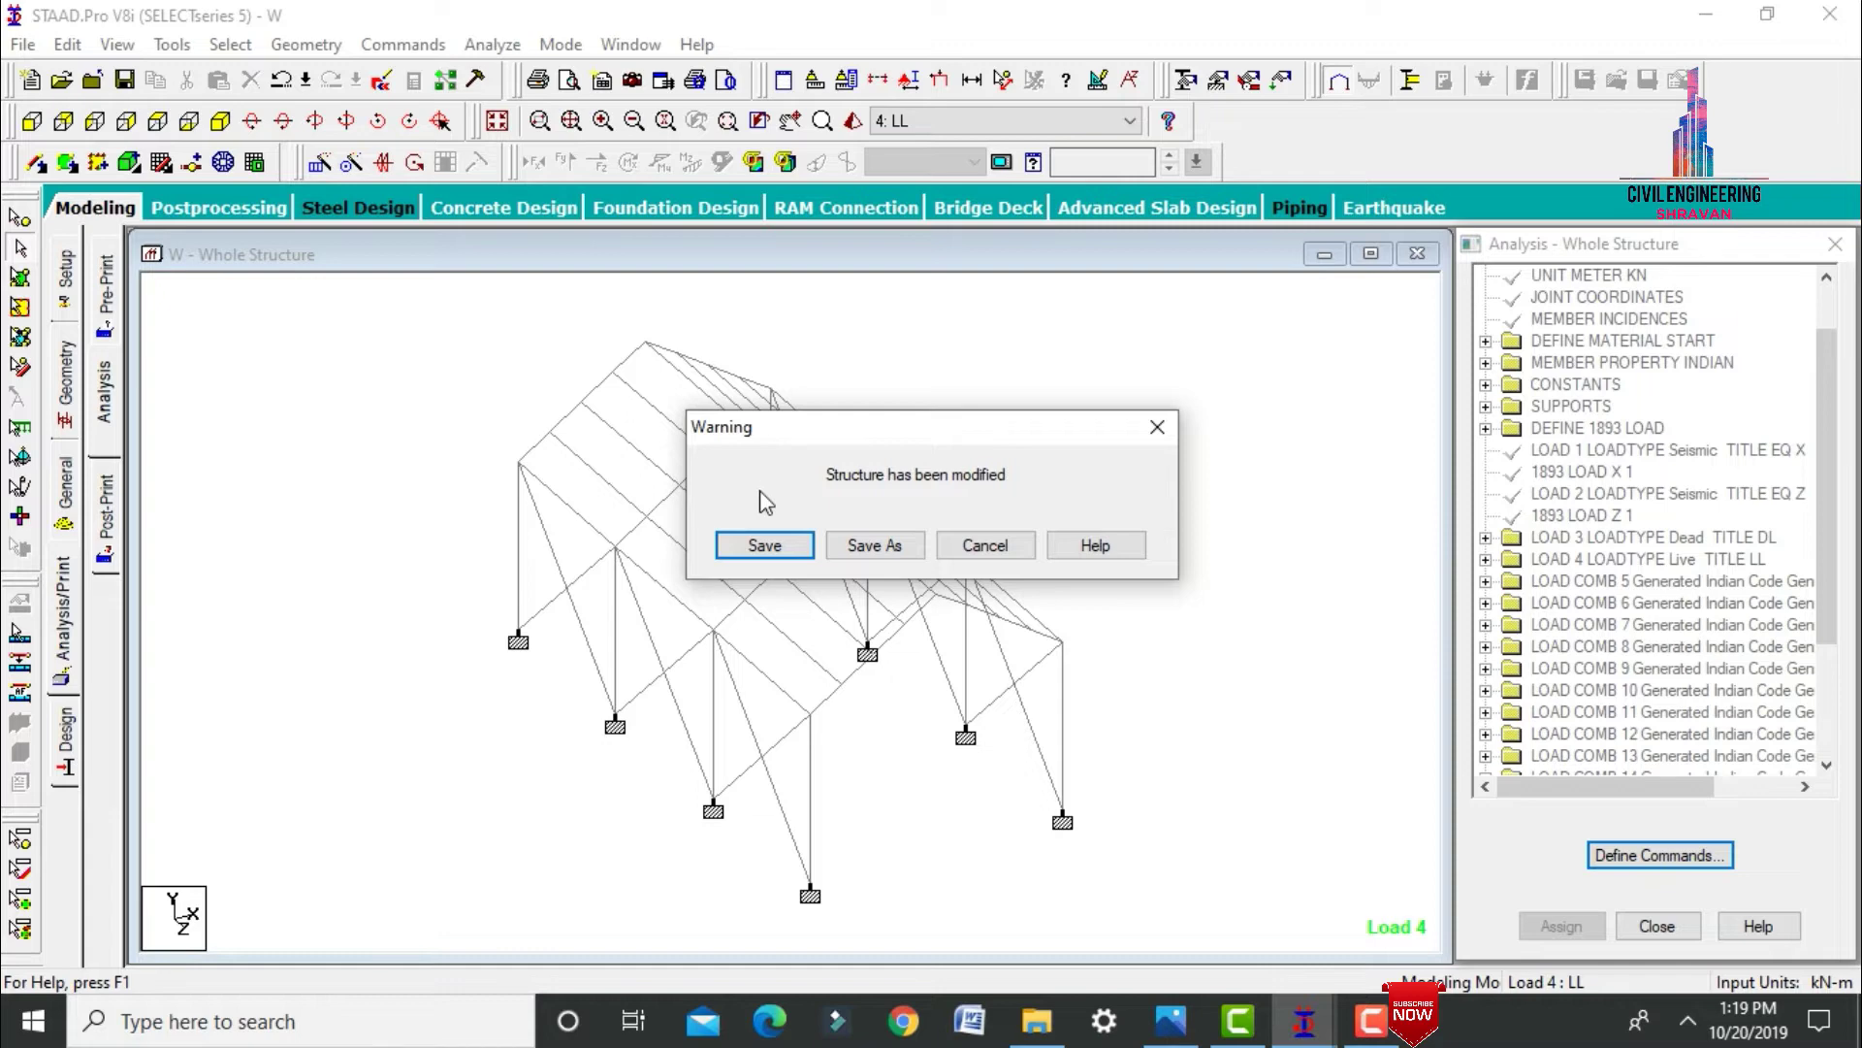
left_click(762, 543)
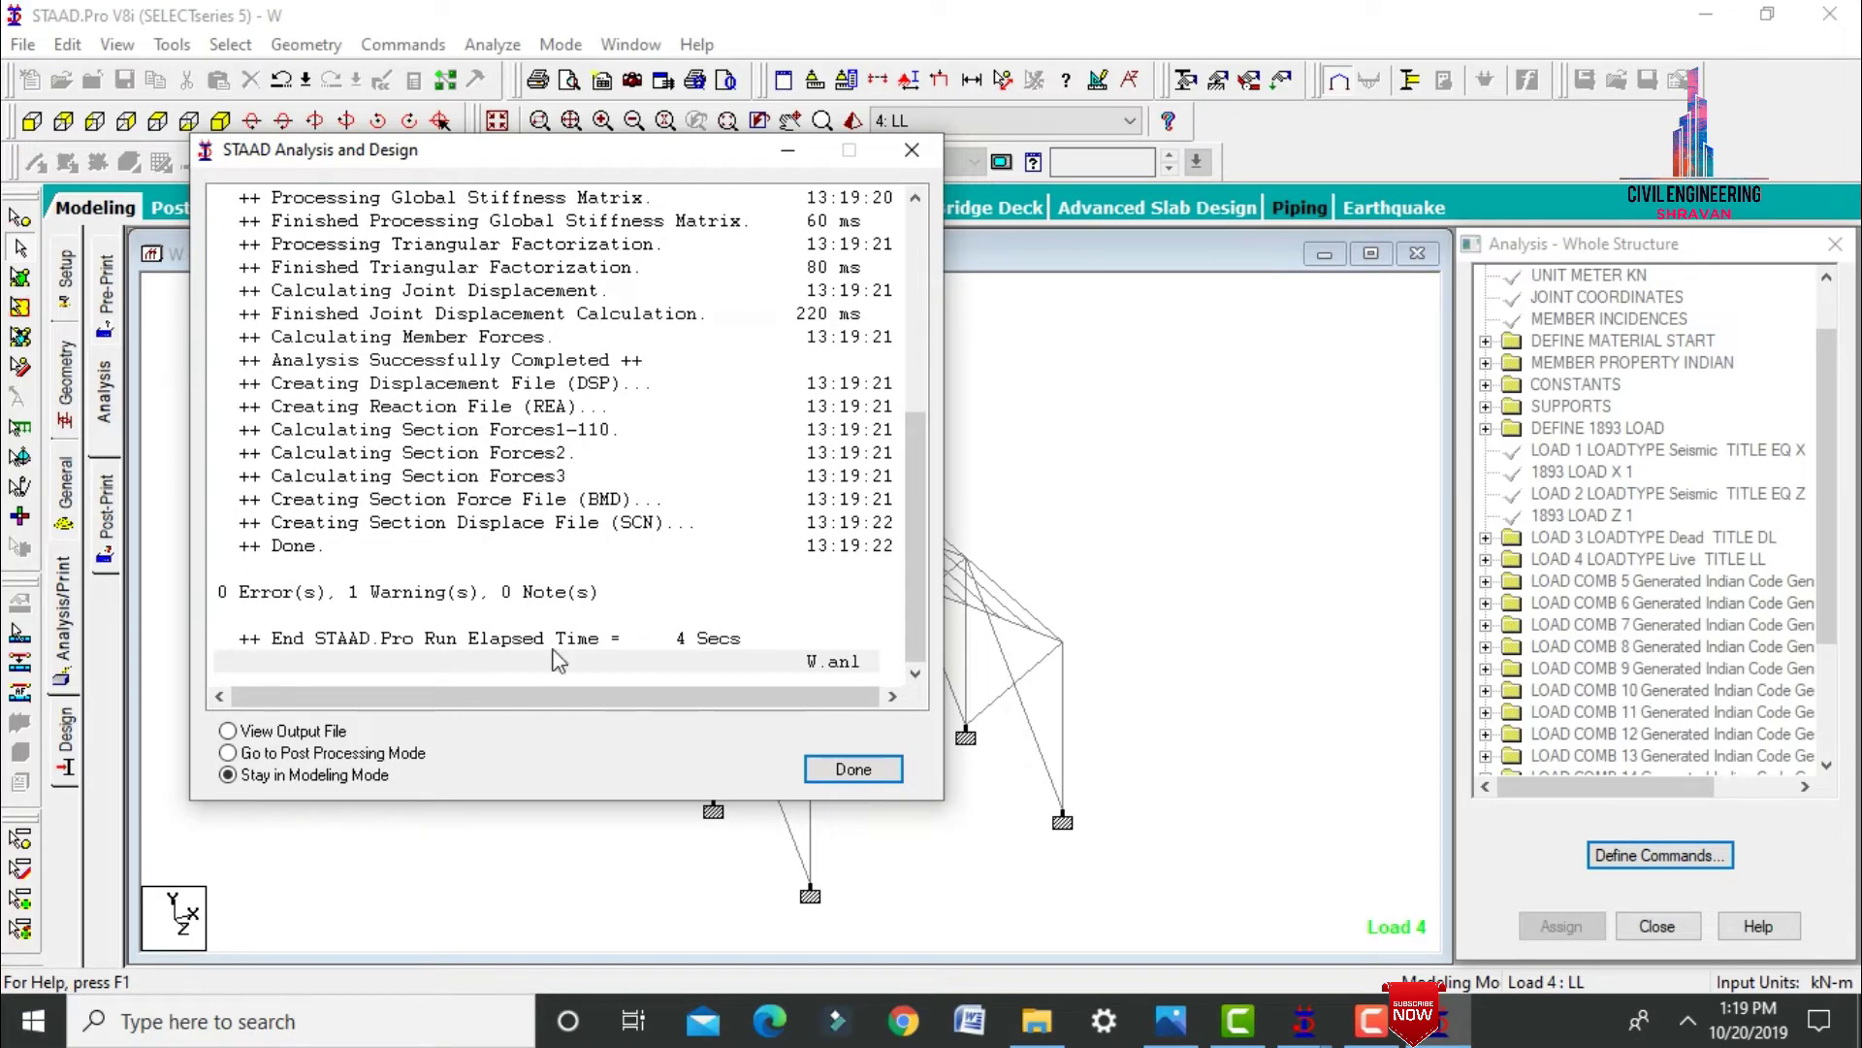
Enter post-processing for all load cases and inspect EQ X deflection in front and side views.
left_click(845, 771)
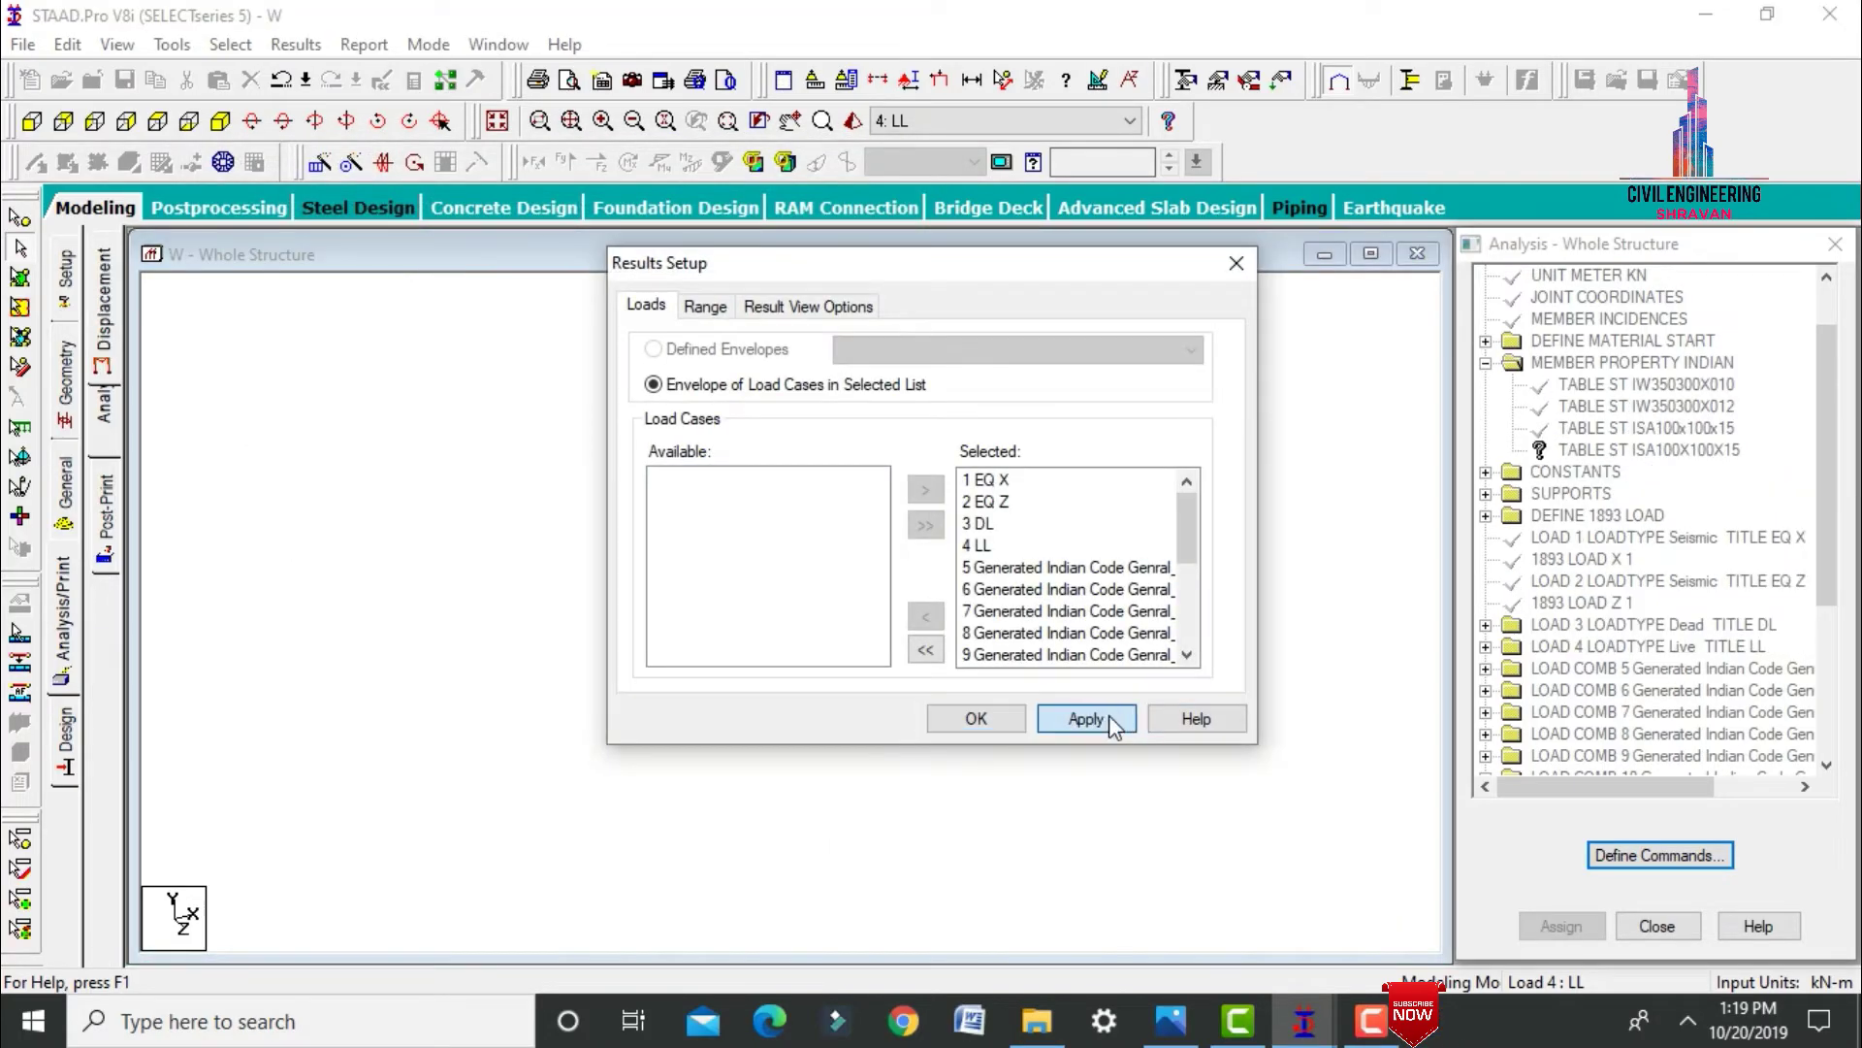
left_click(978, 717)
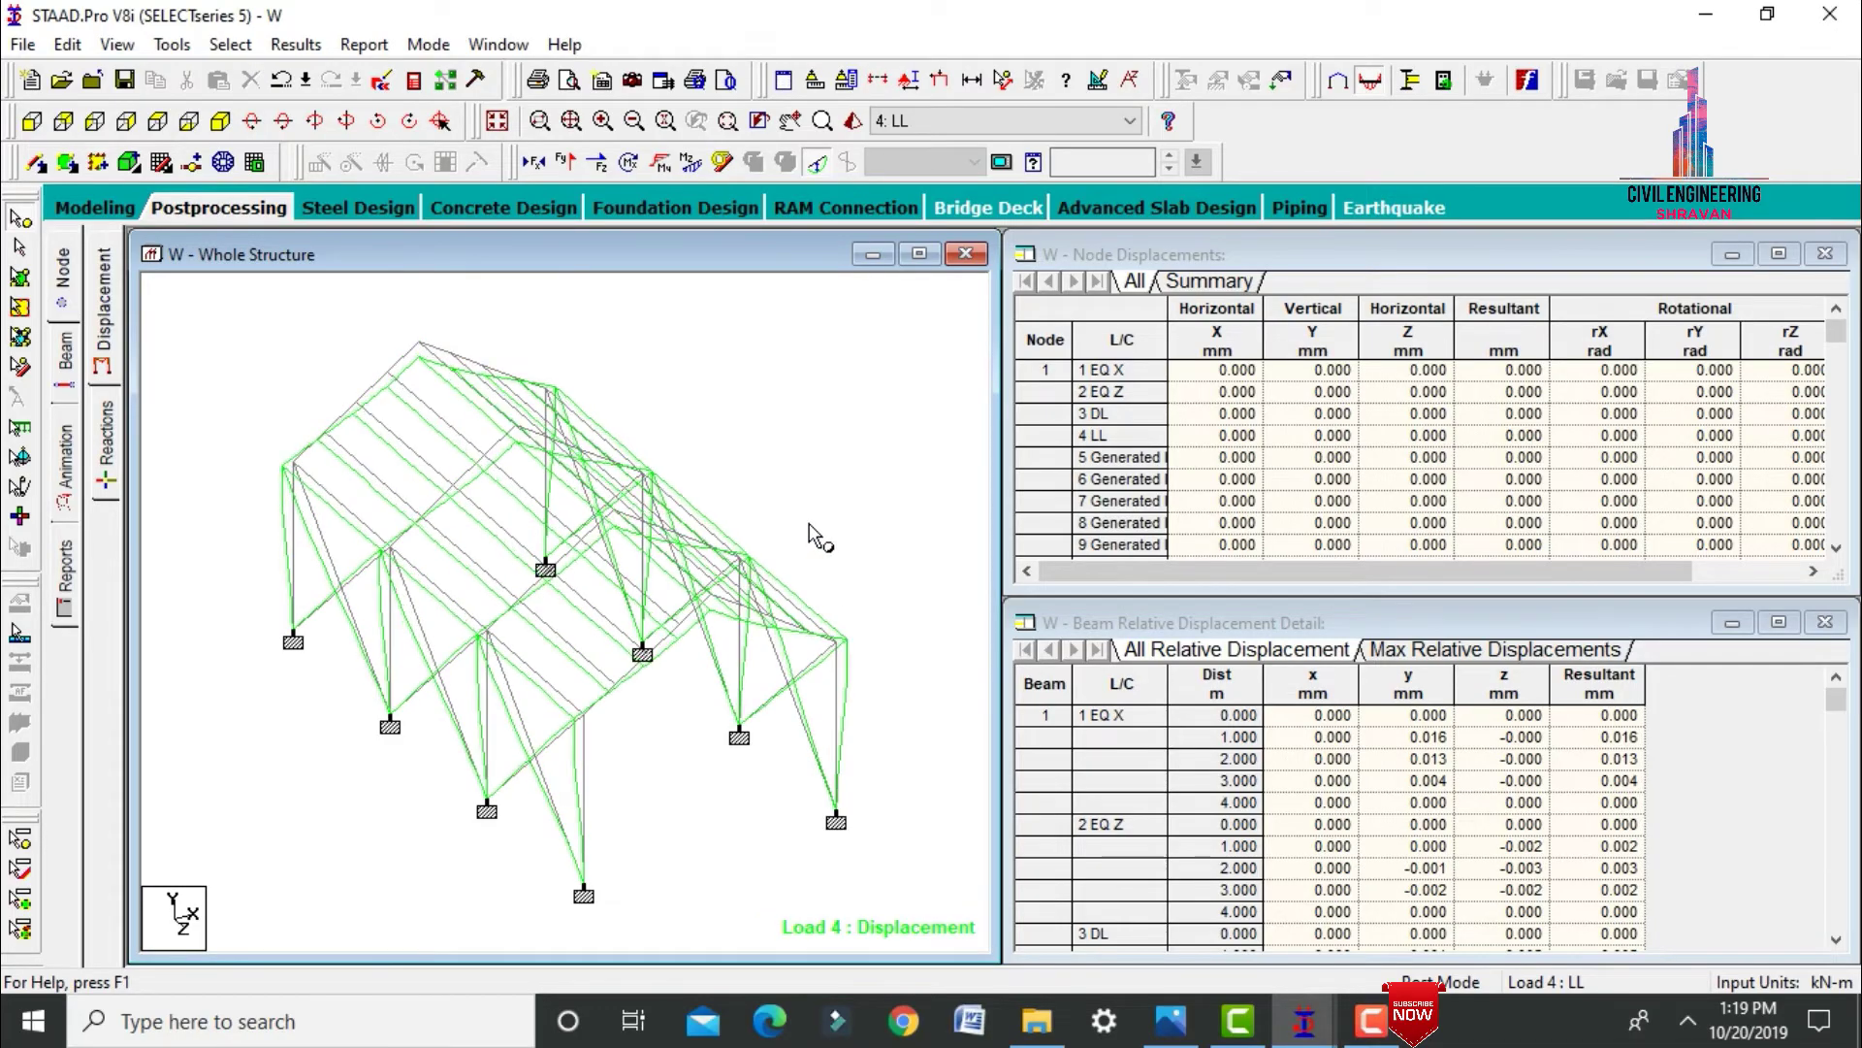
left_click(922, 120)
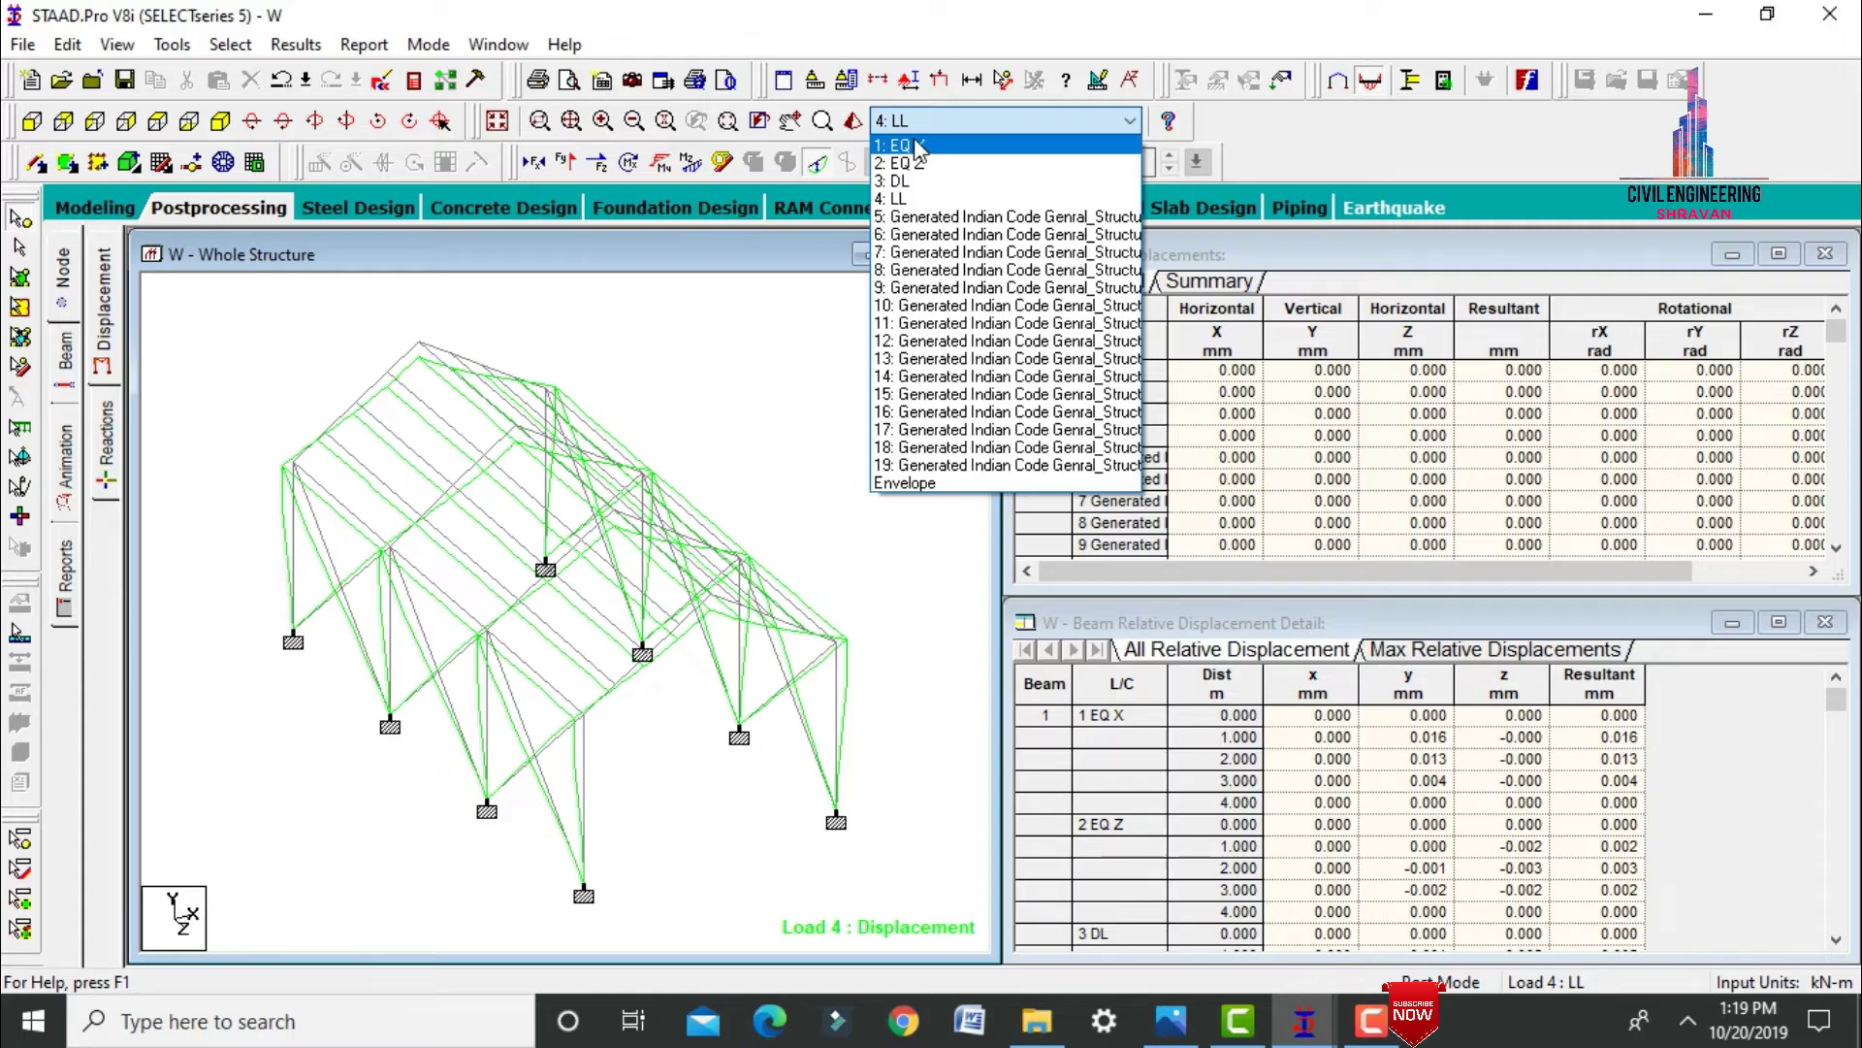
left_click(917, 146)
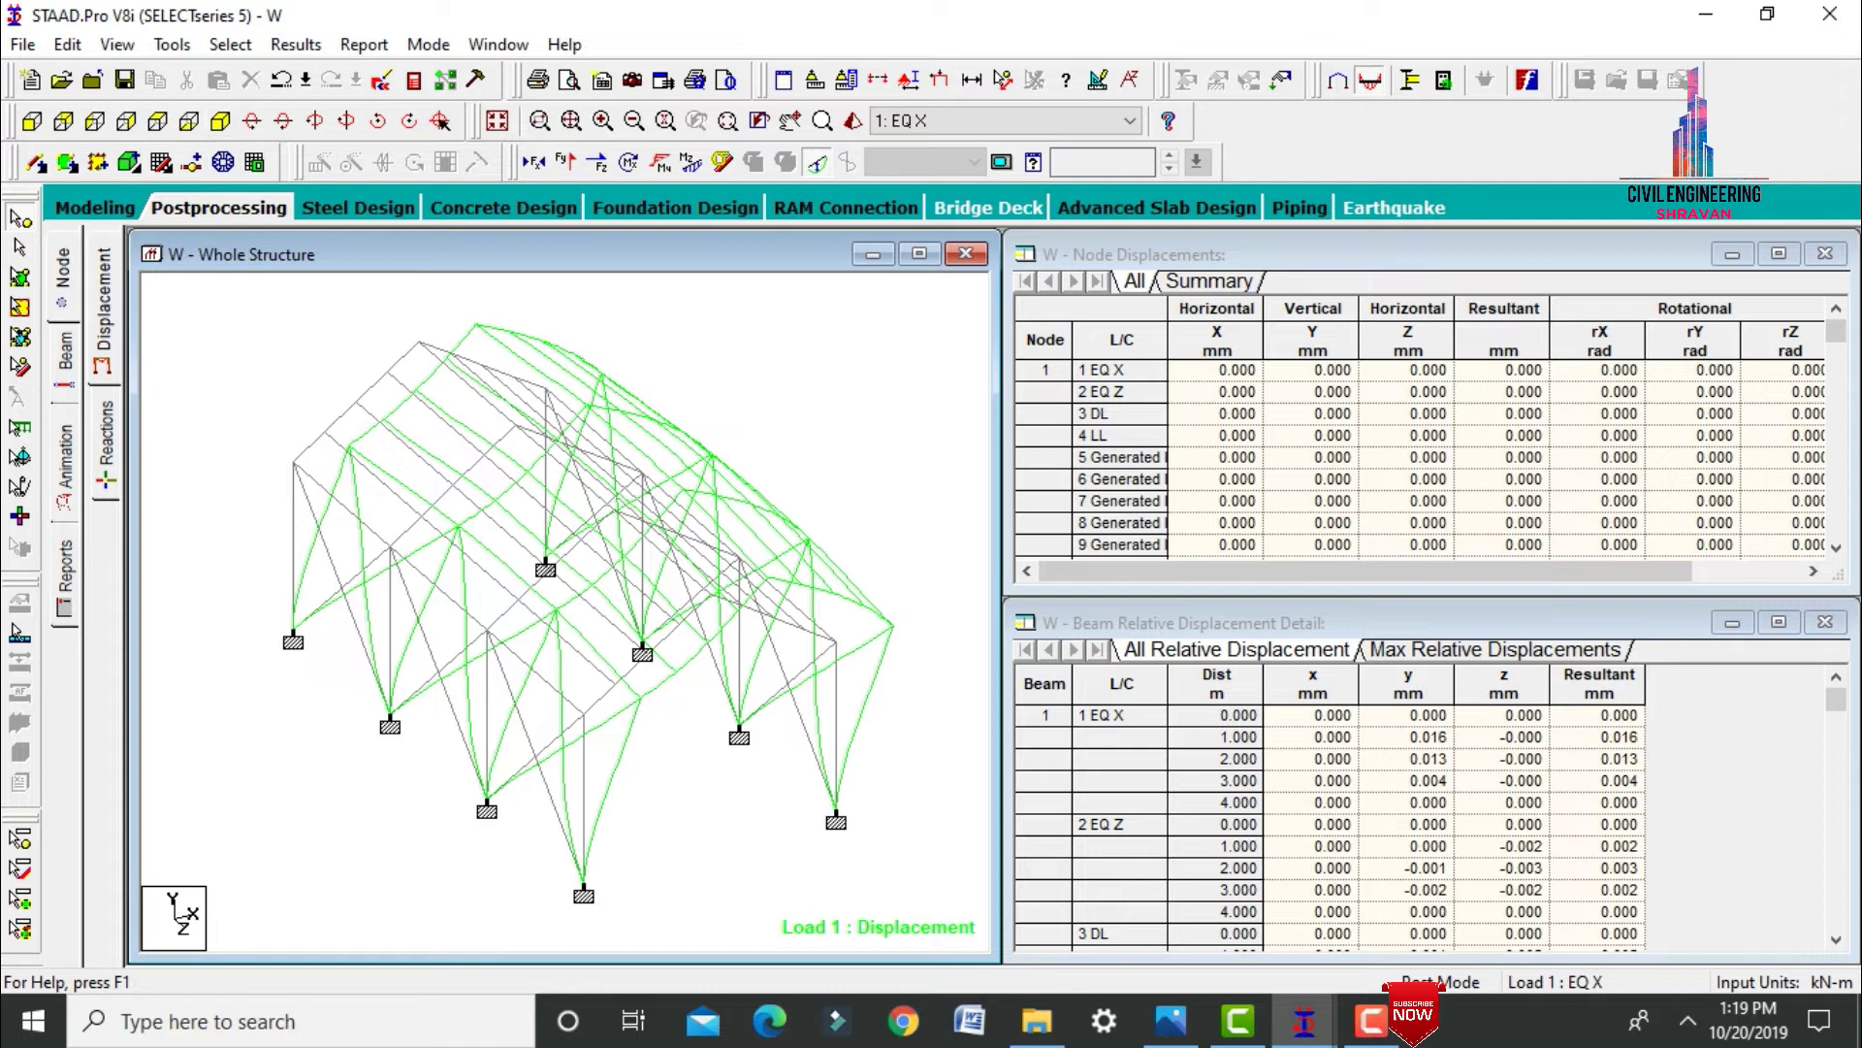
left_click(31, 121)
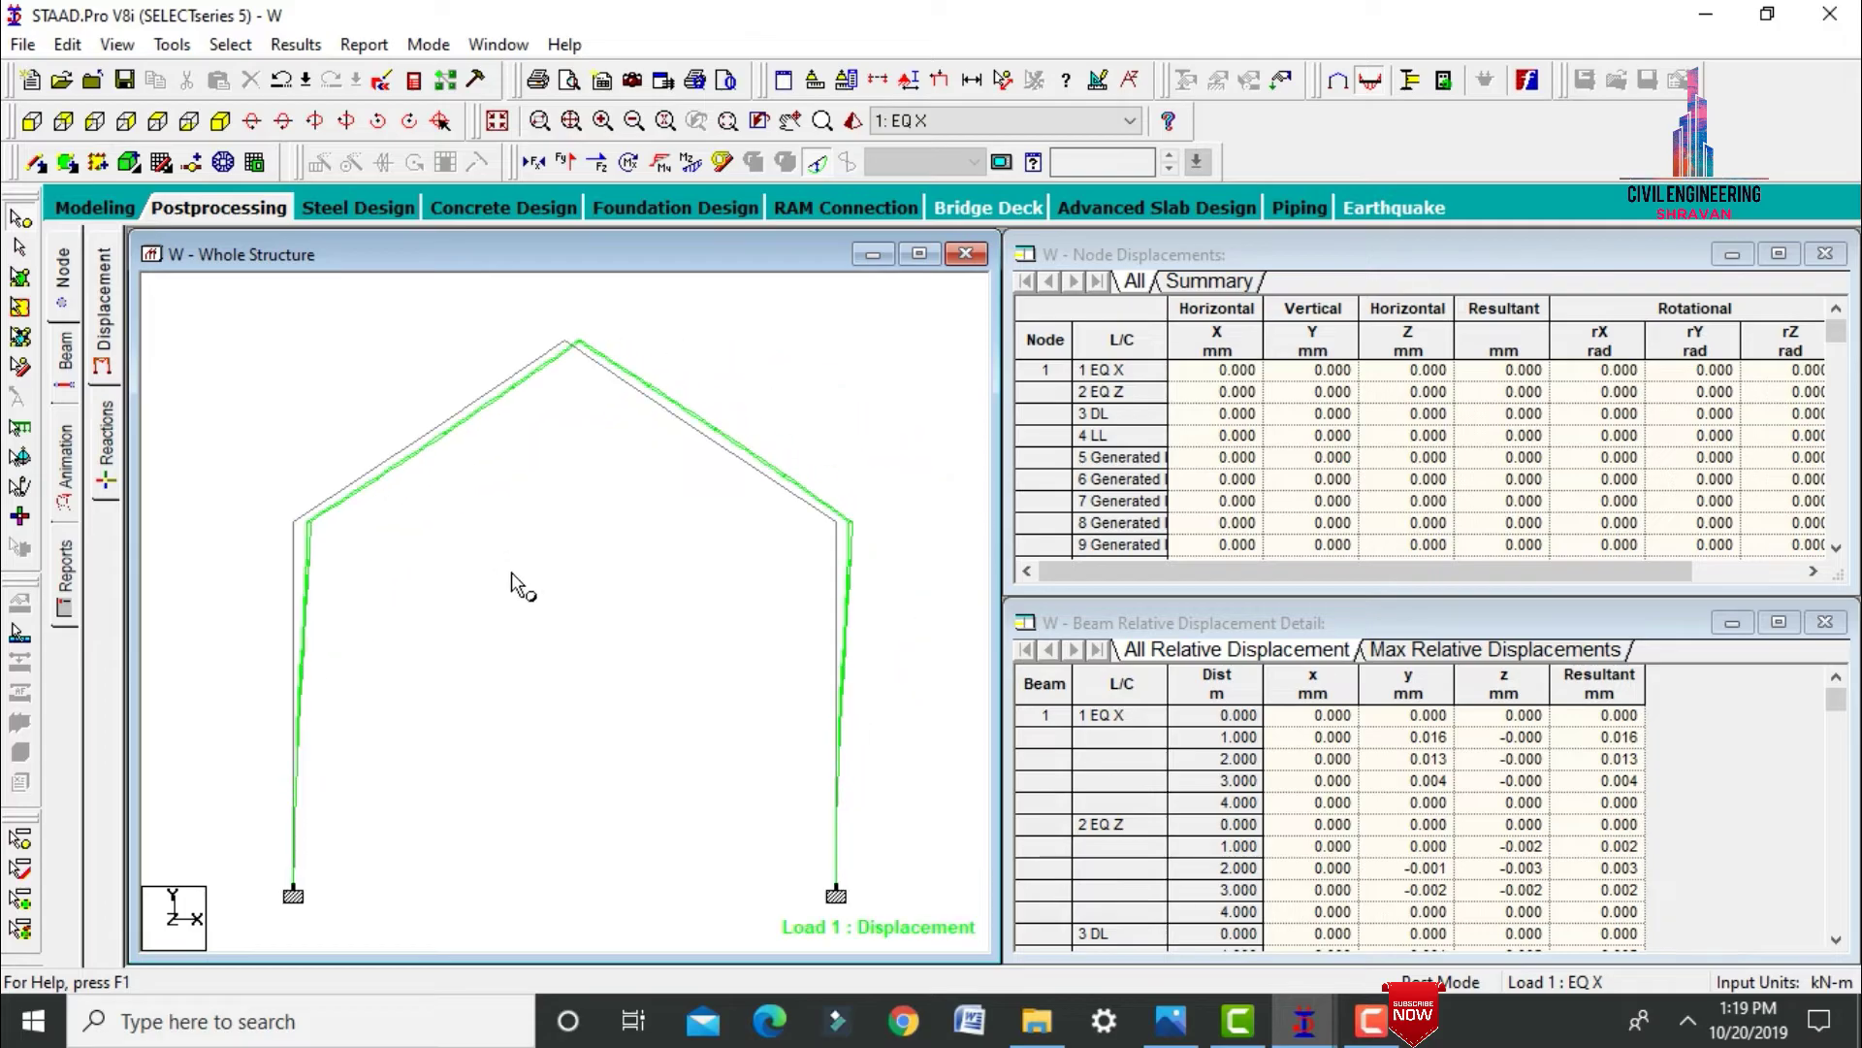
left_click(92, 124)
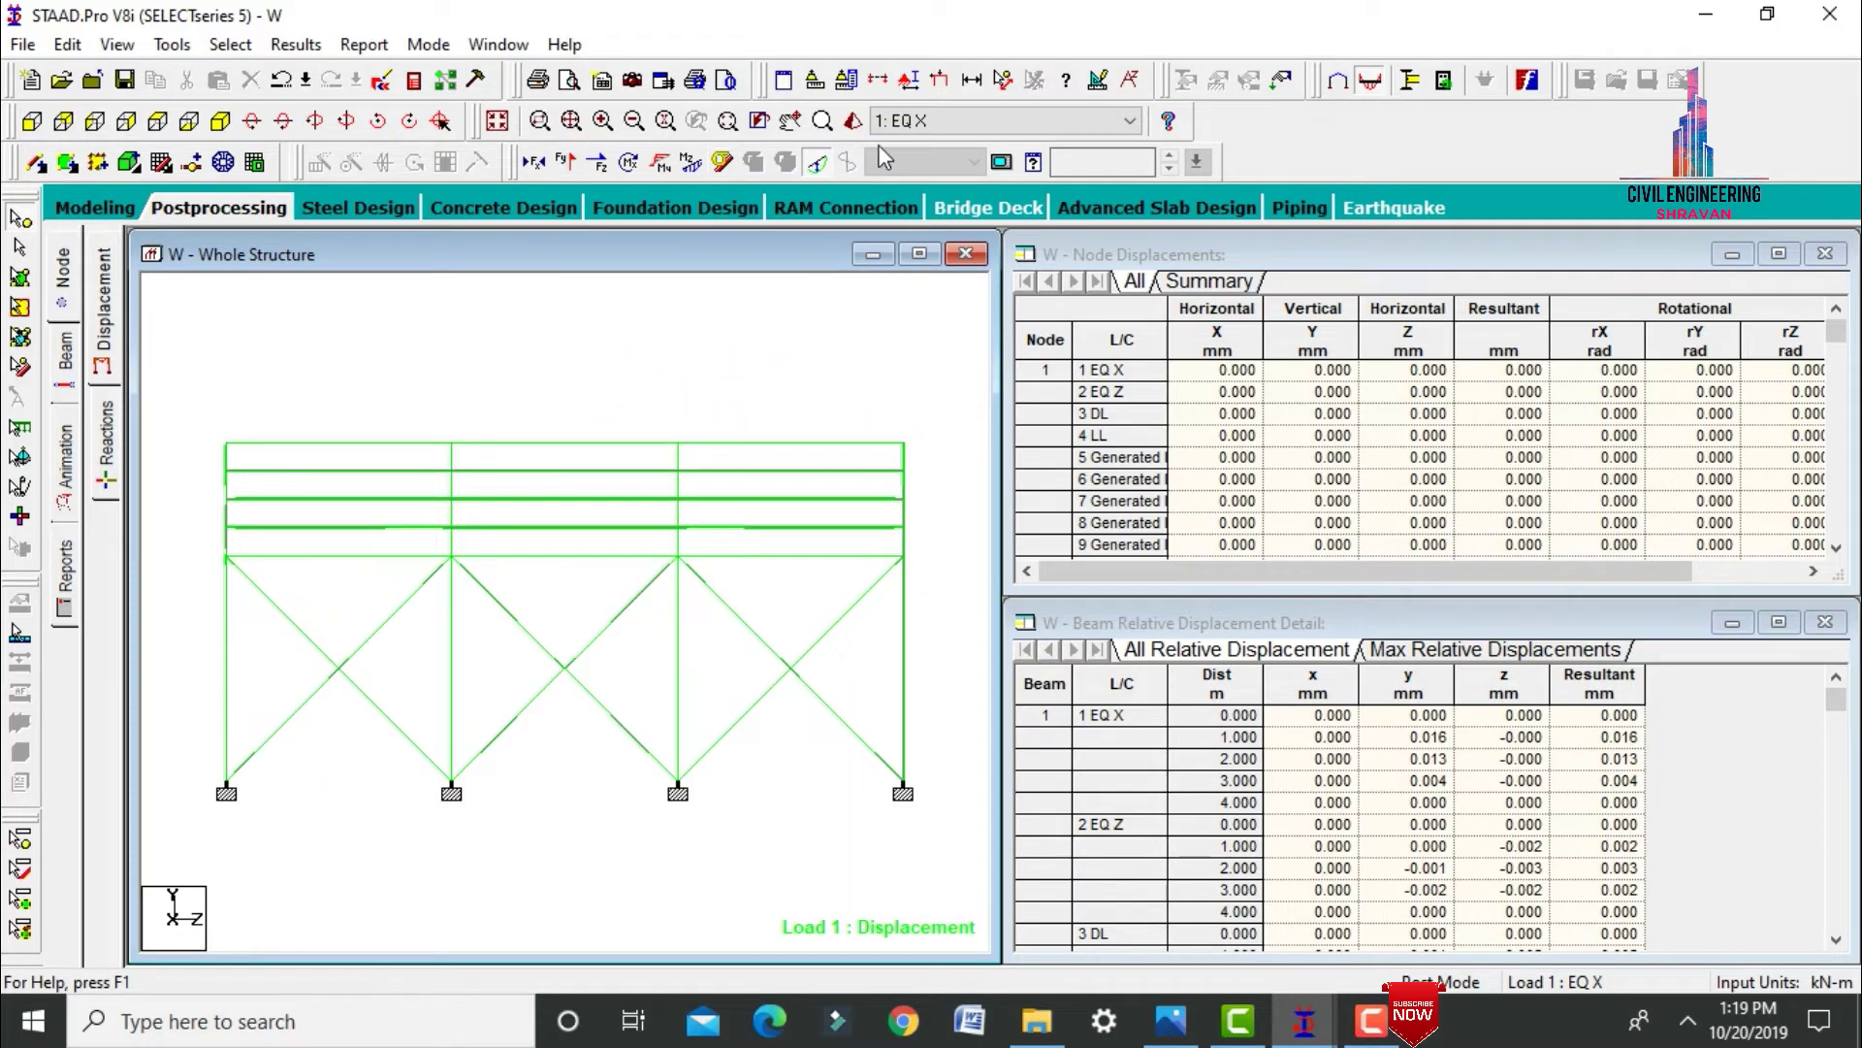
Review the deflected shape for EQ Z, then LL, ending on load case DL.
left_click(912, 120)
scroll(912, 120, "up", 3)
left_click(912, 169)
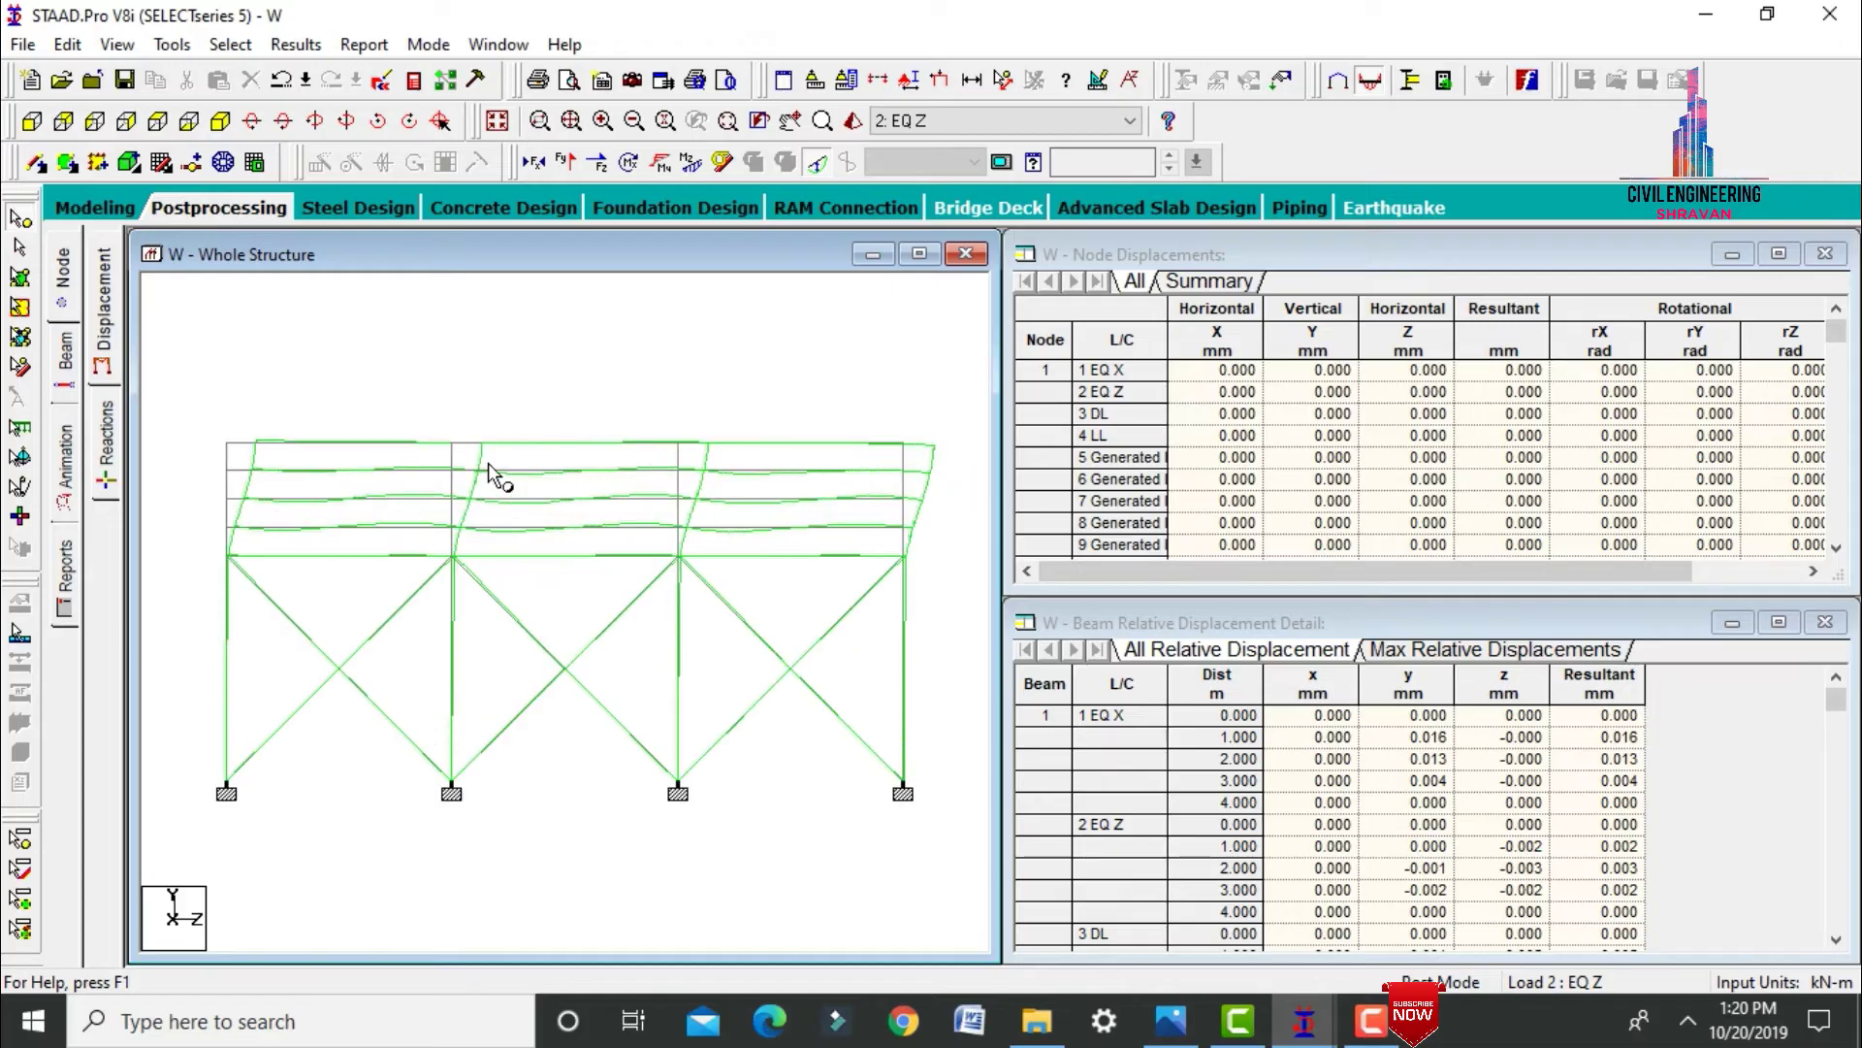
left_click(220, 120)
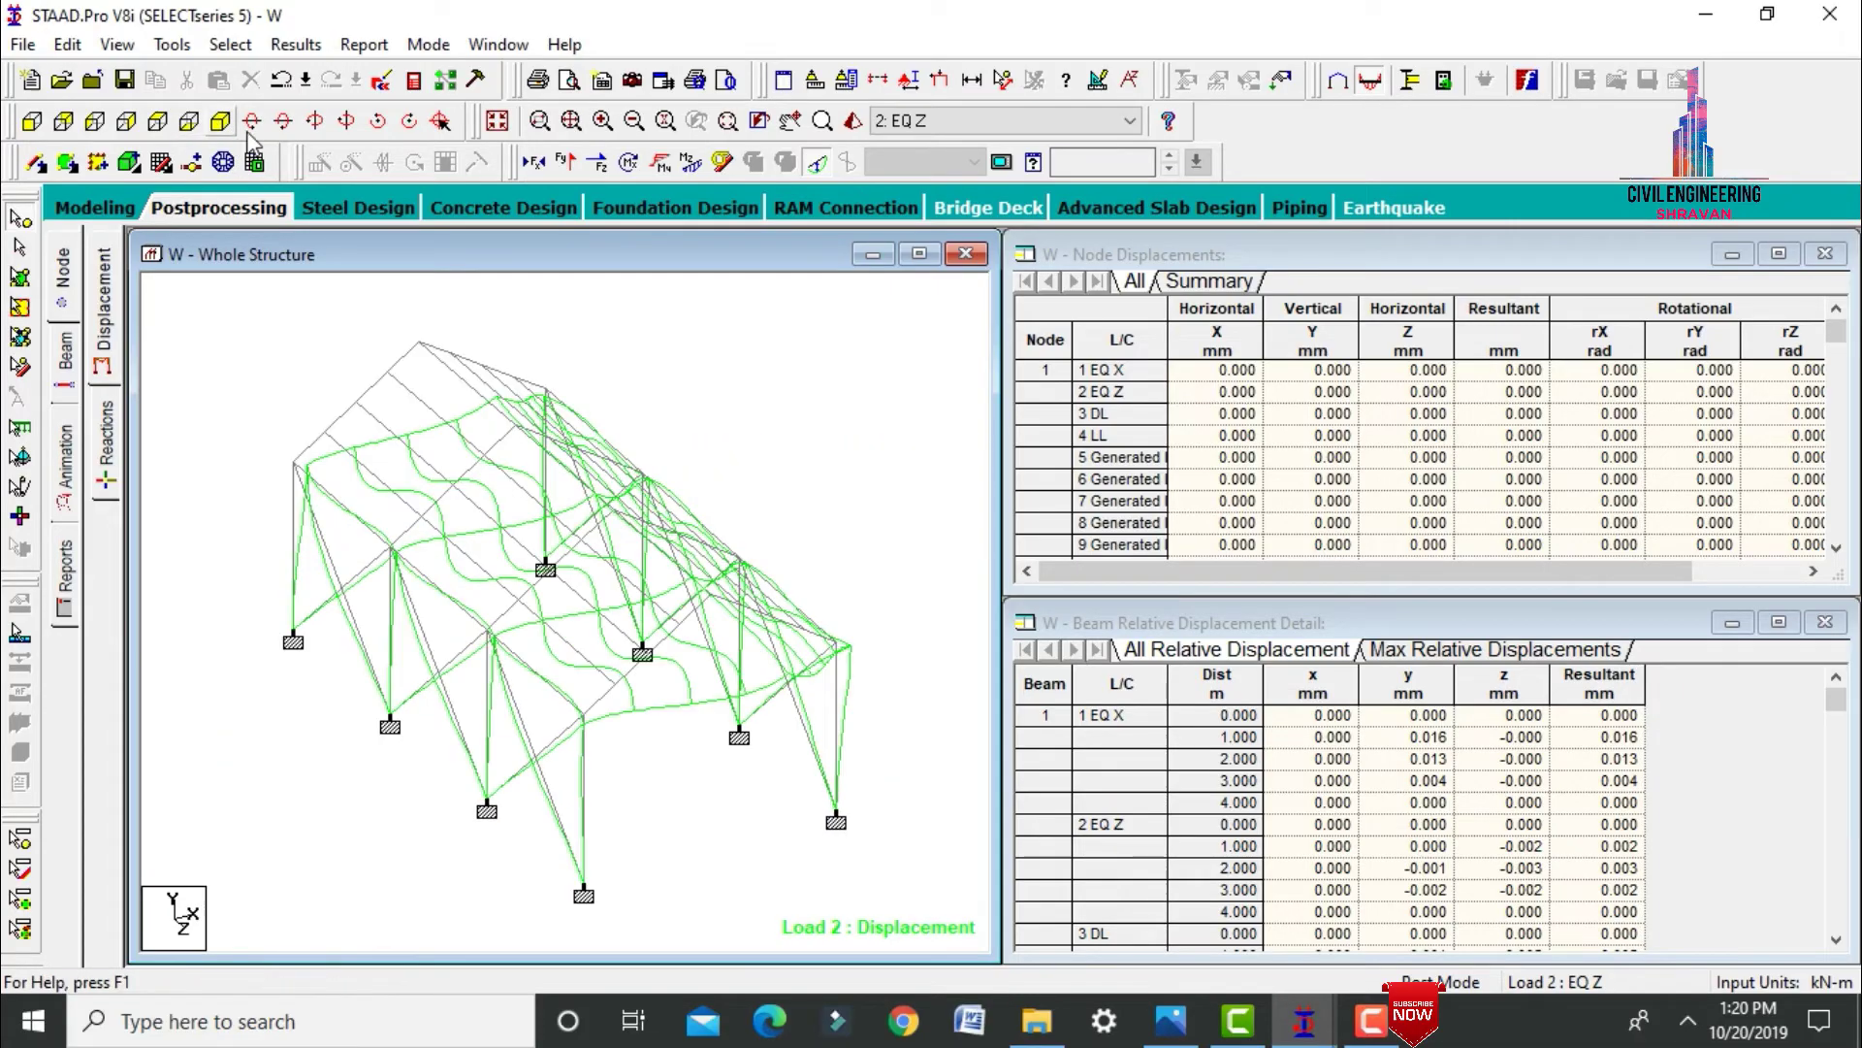
left_click(916, 120)
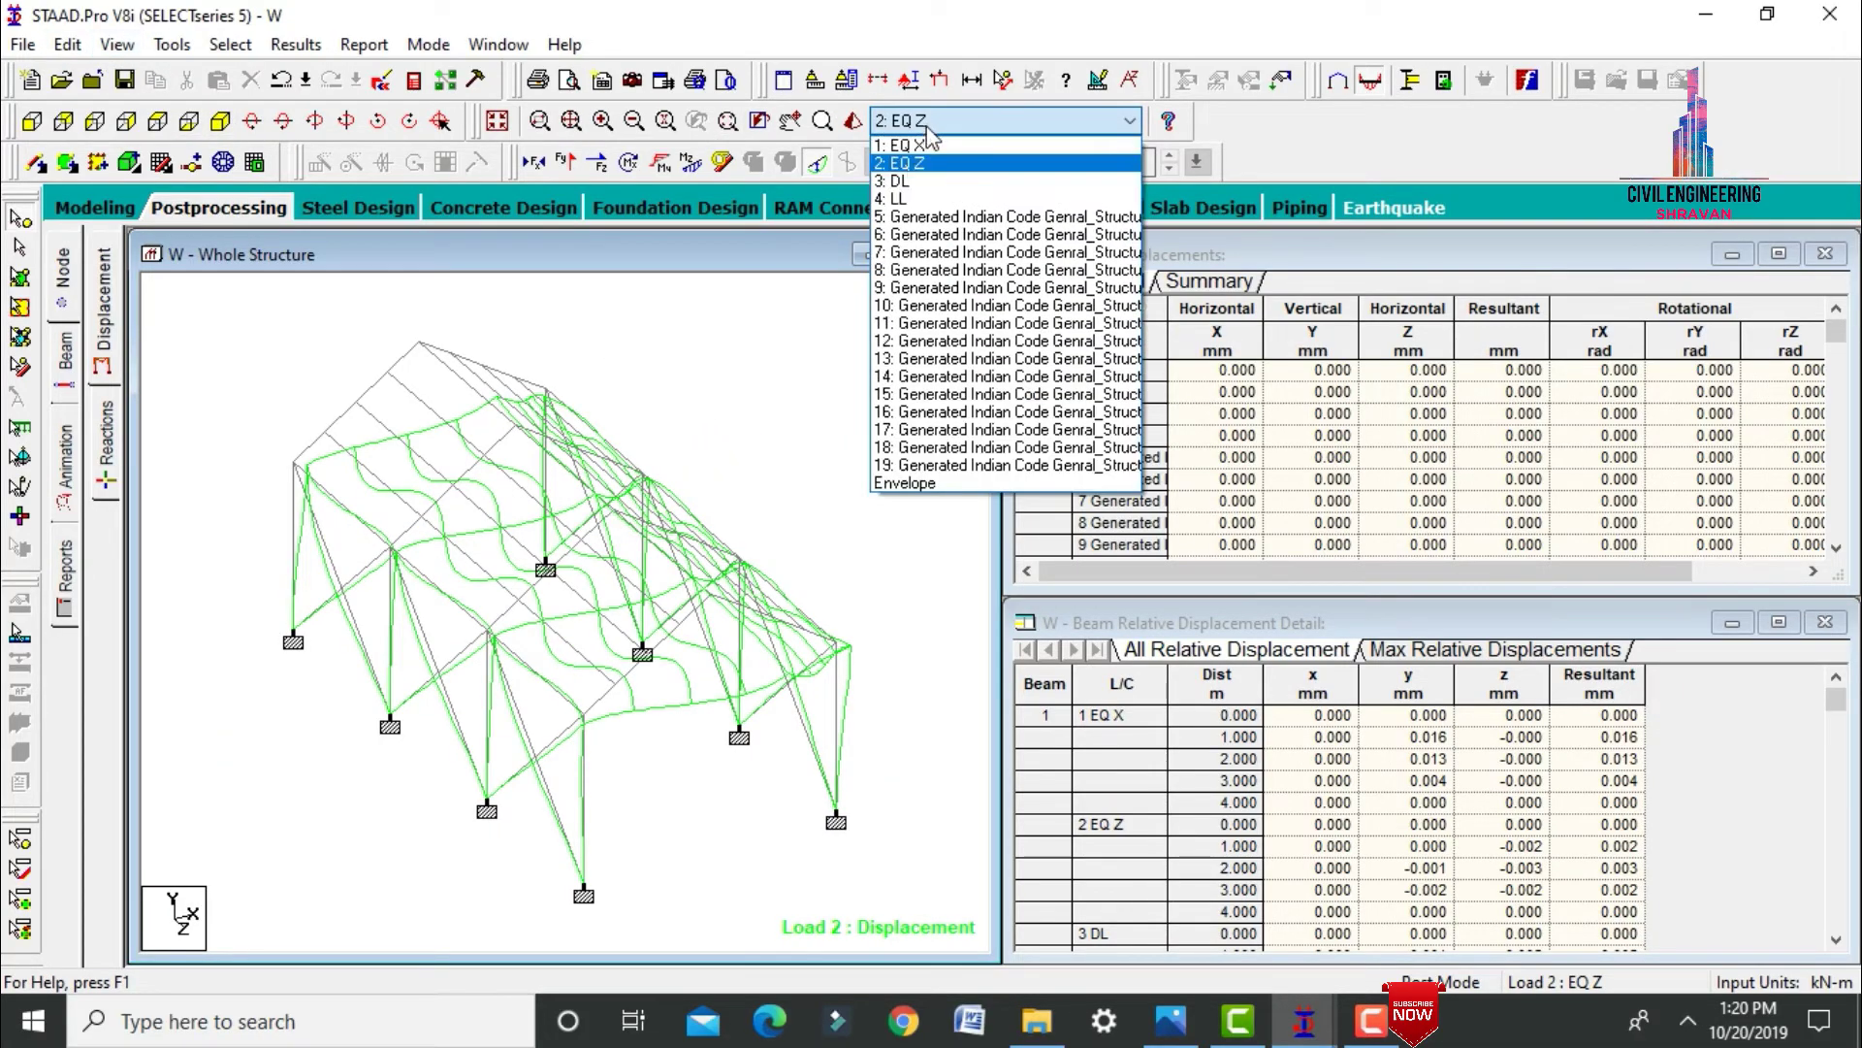
left_click(900, 188)
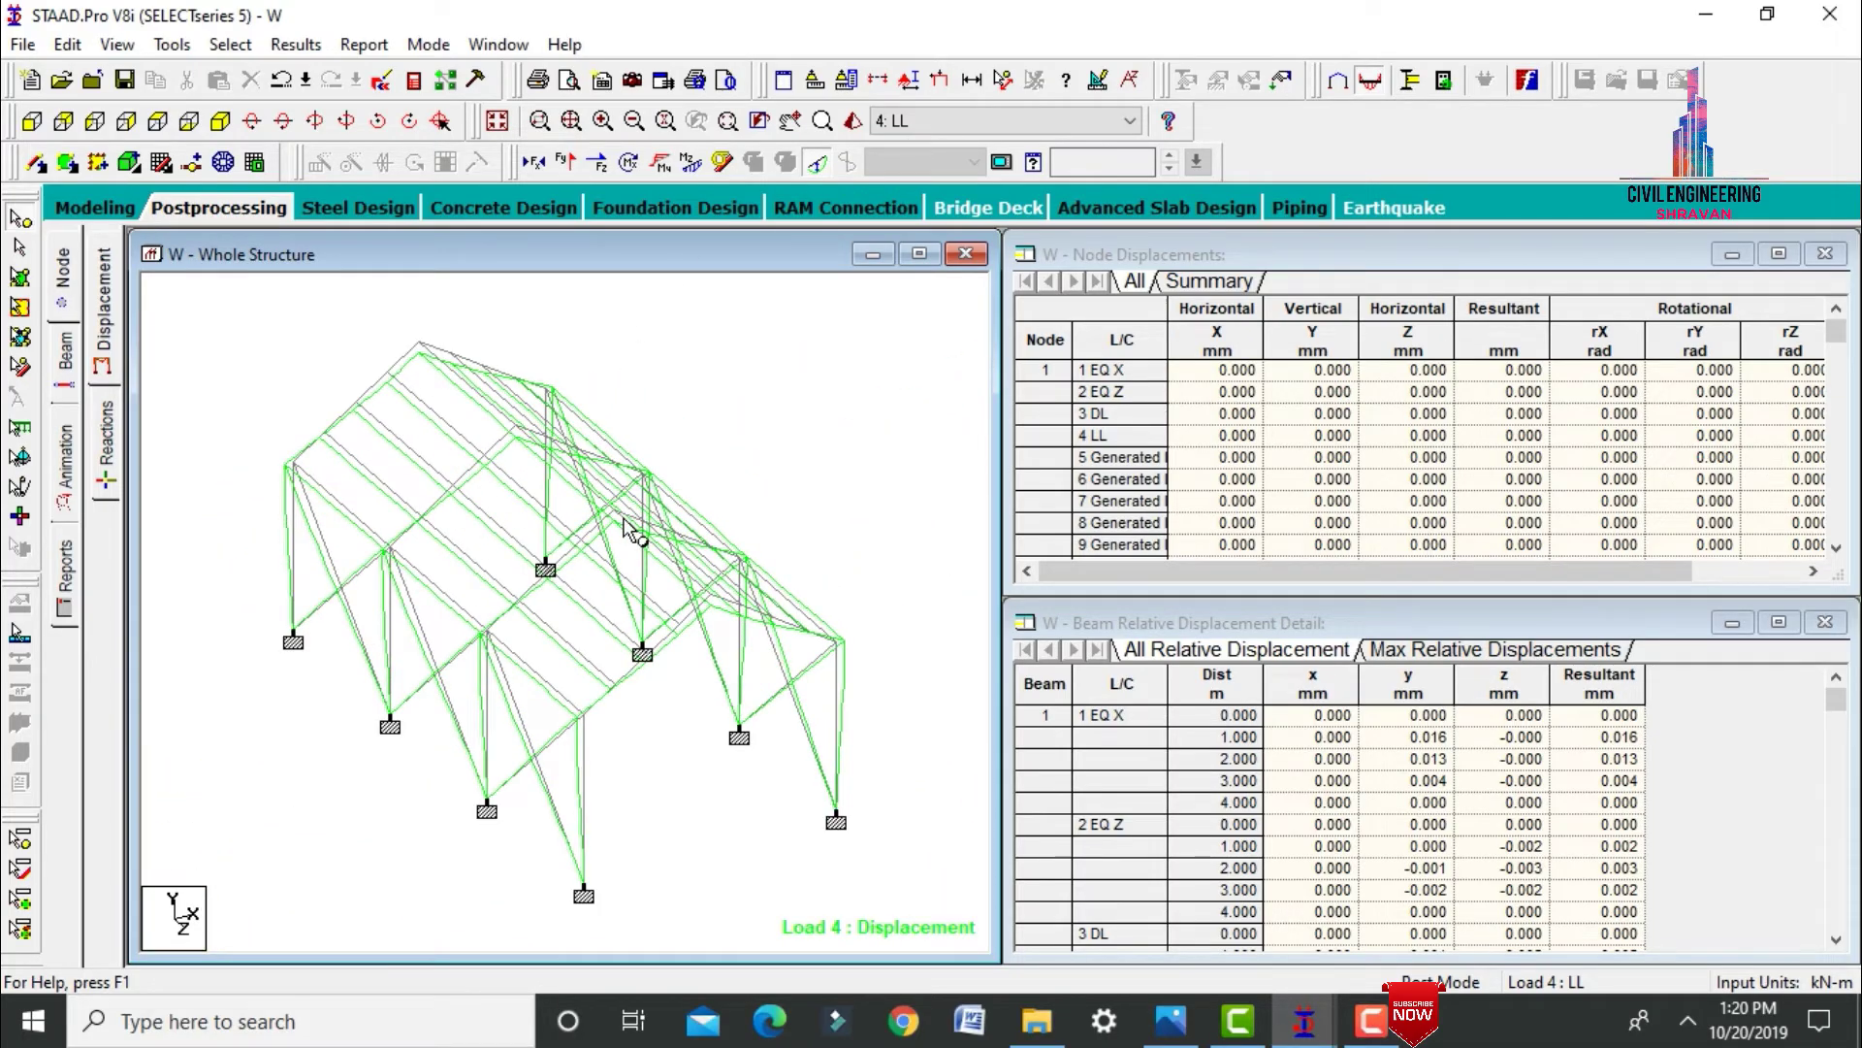
left_click(917, 121)
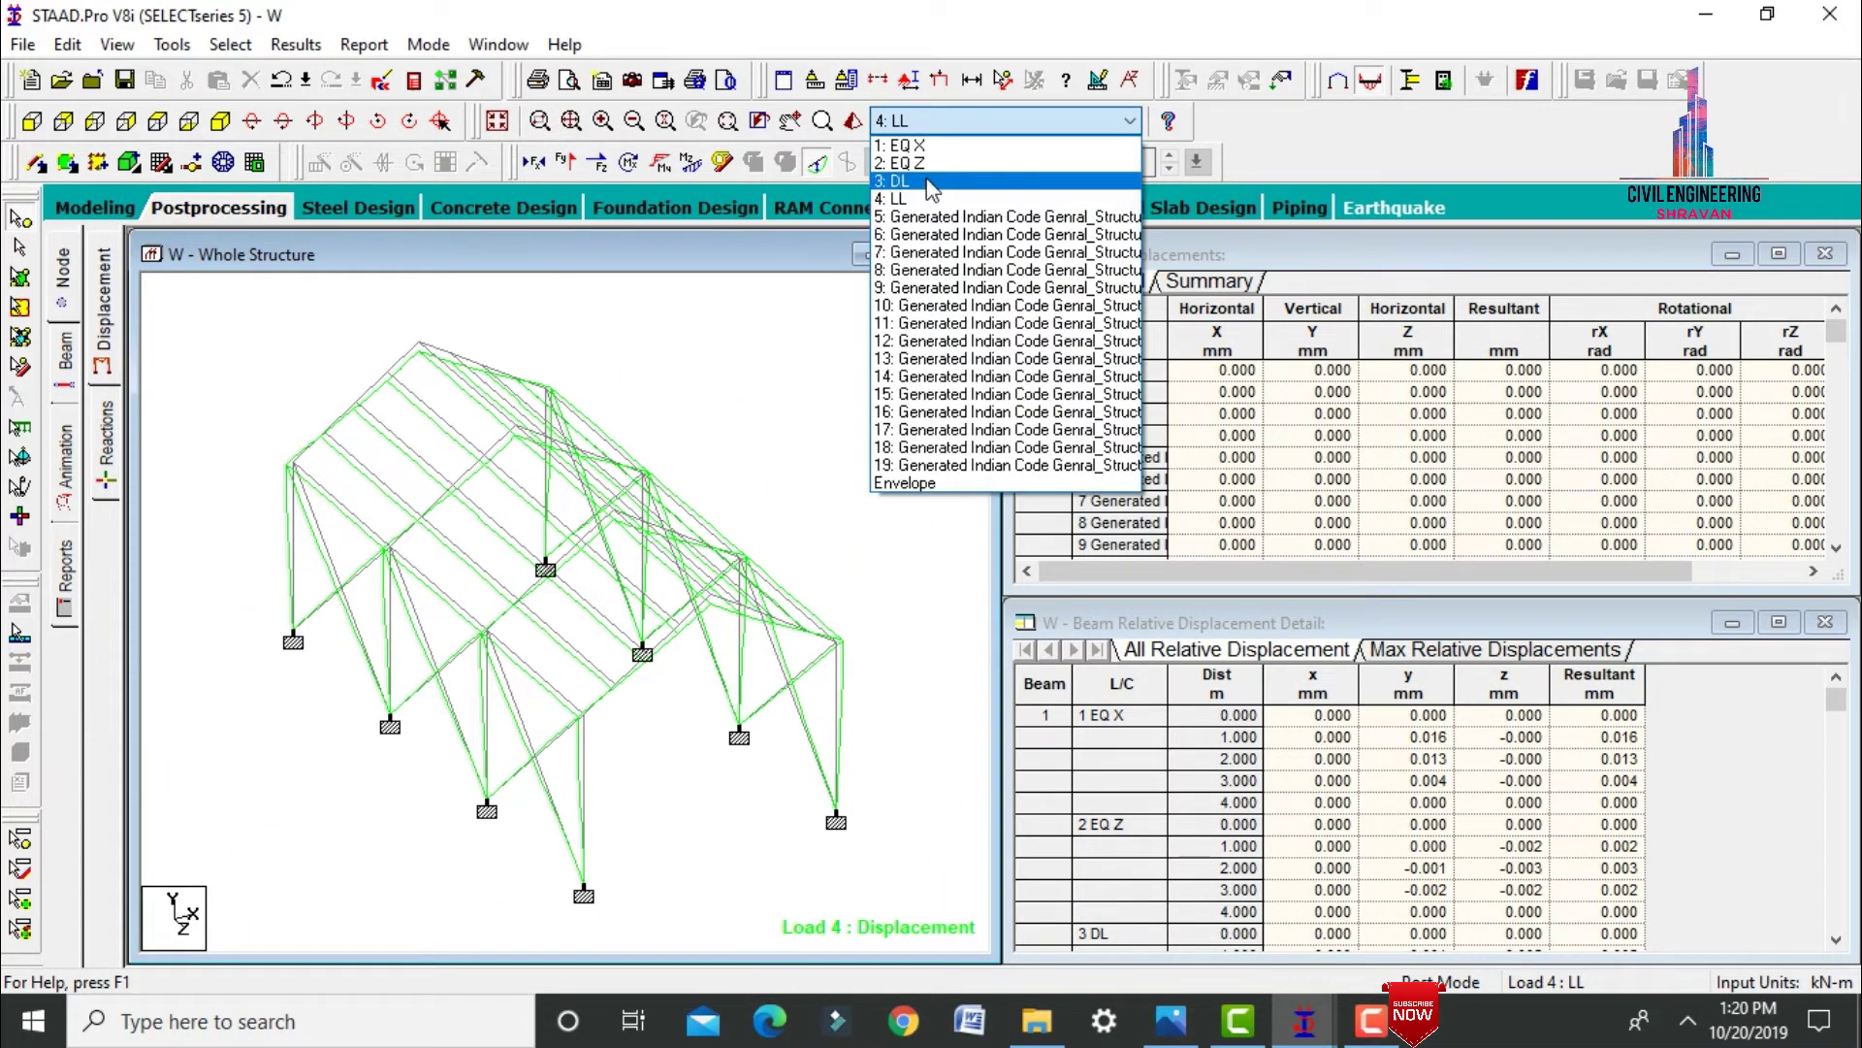
left_click(926, 182)
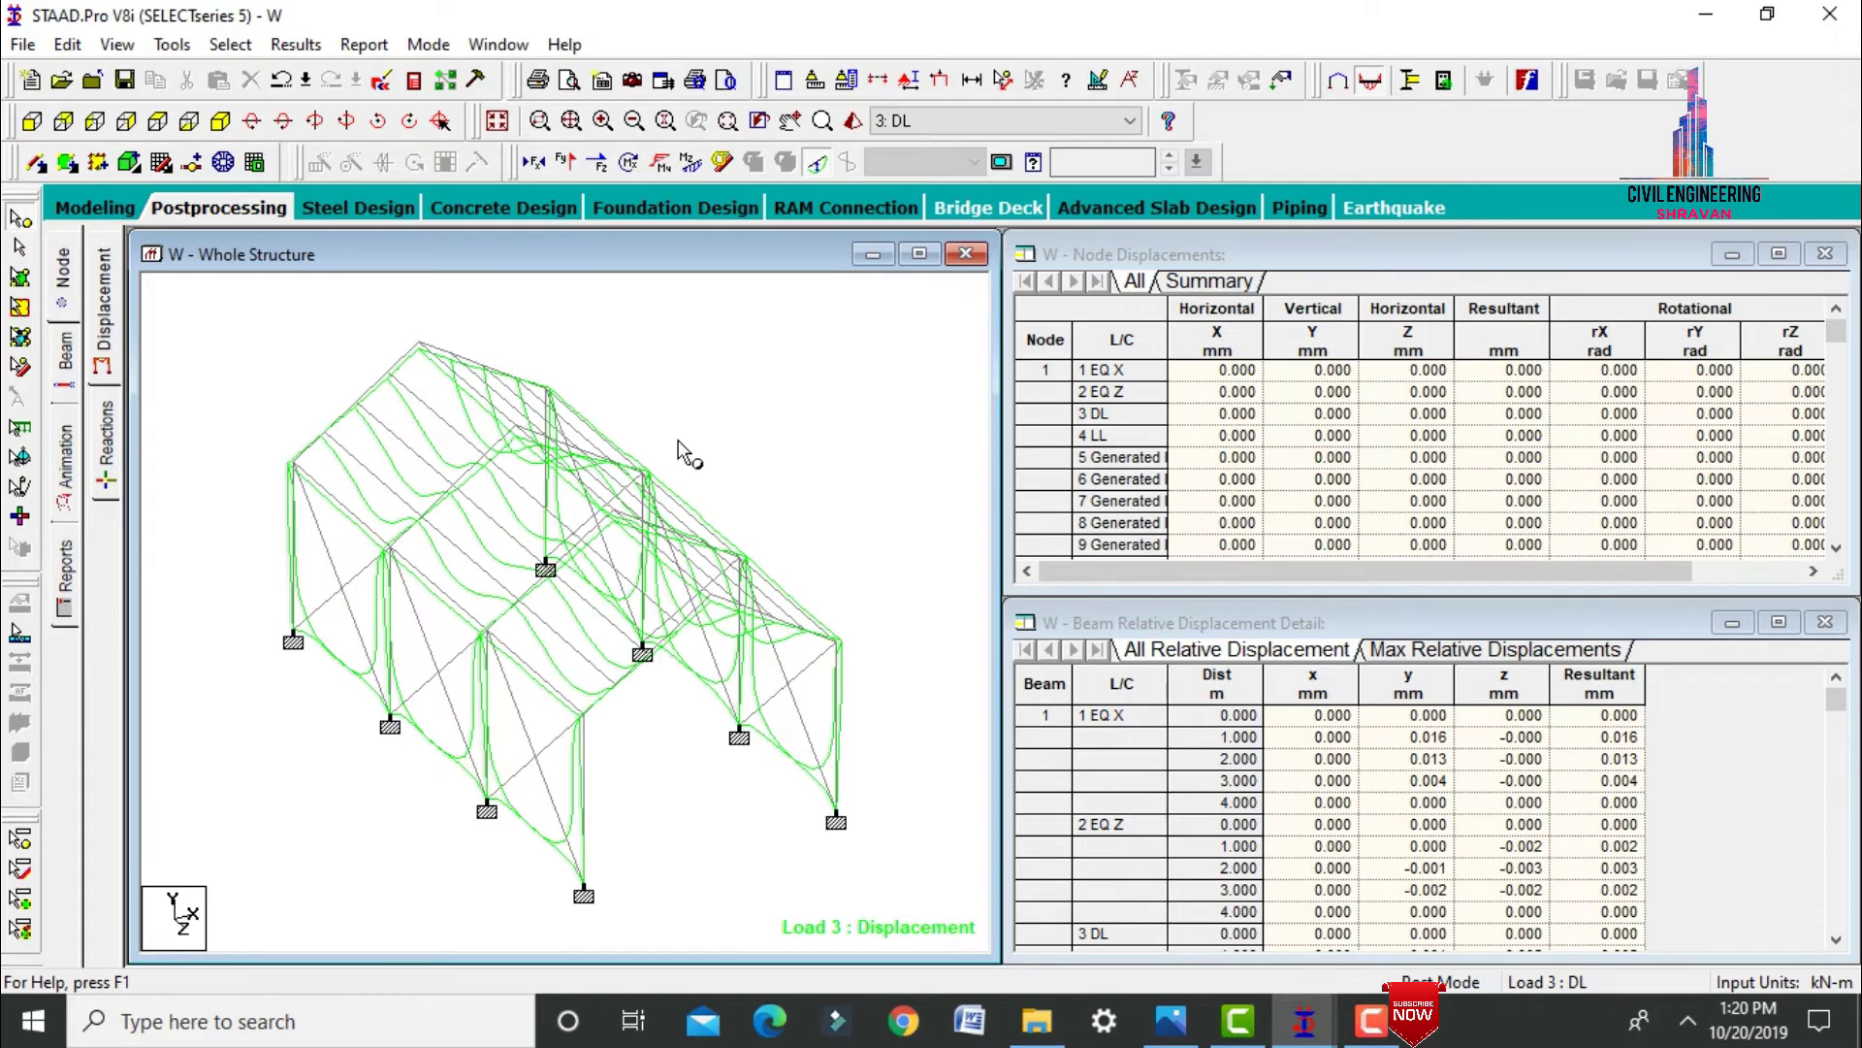
right_click(678, 439)
left_click(788, 407)
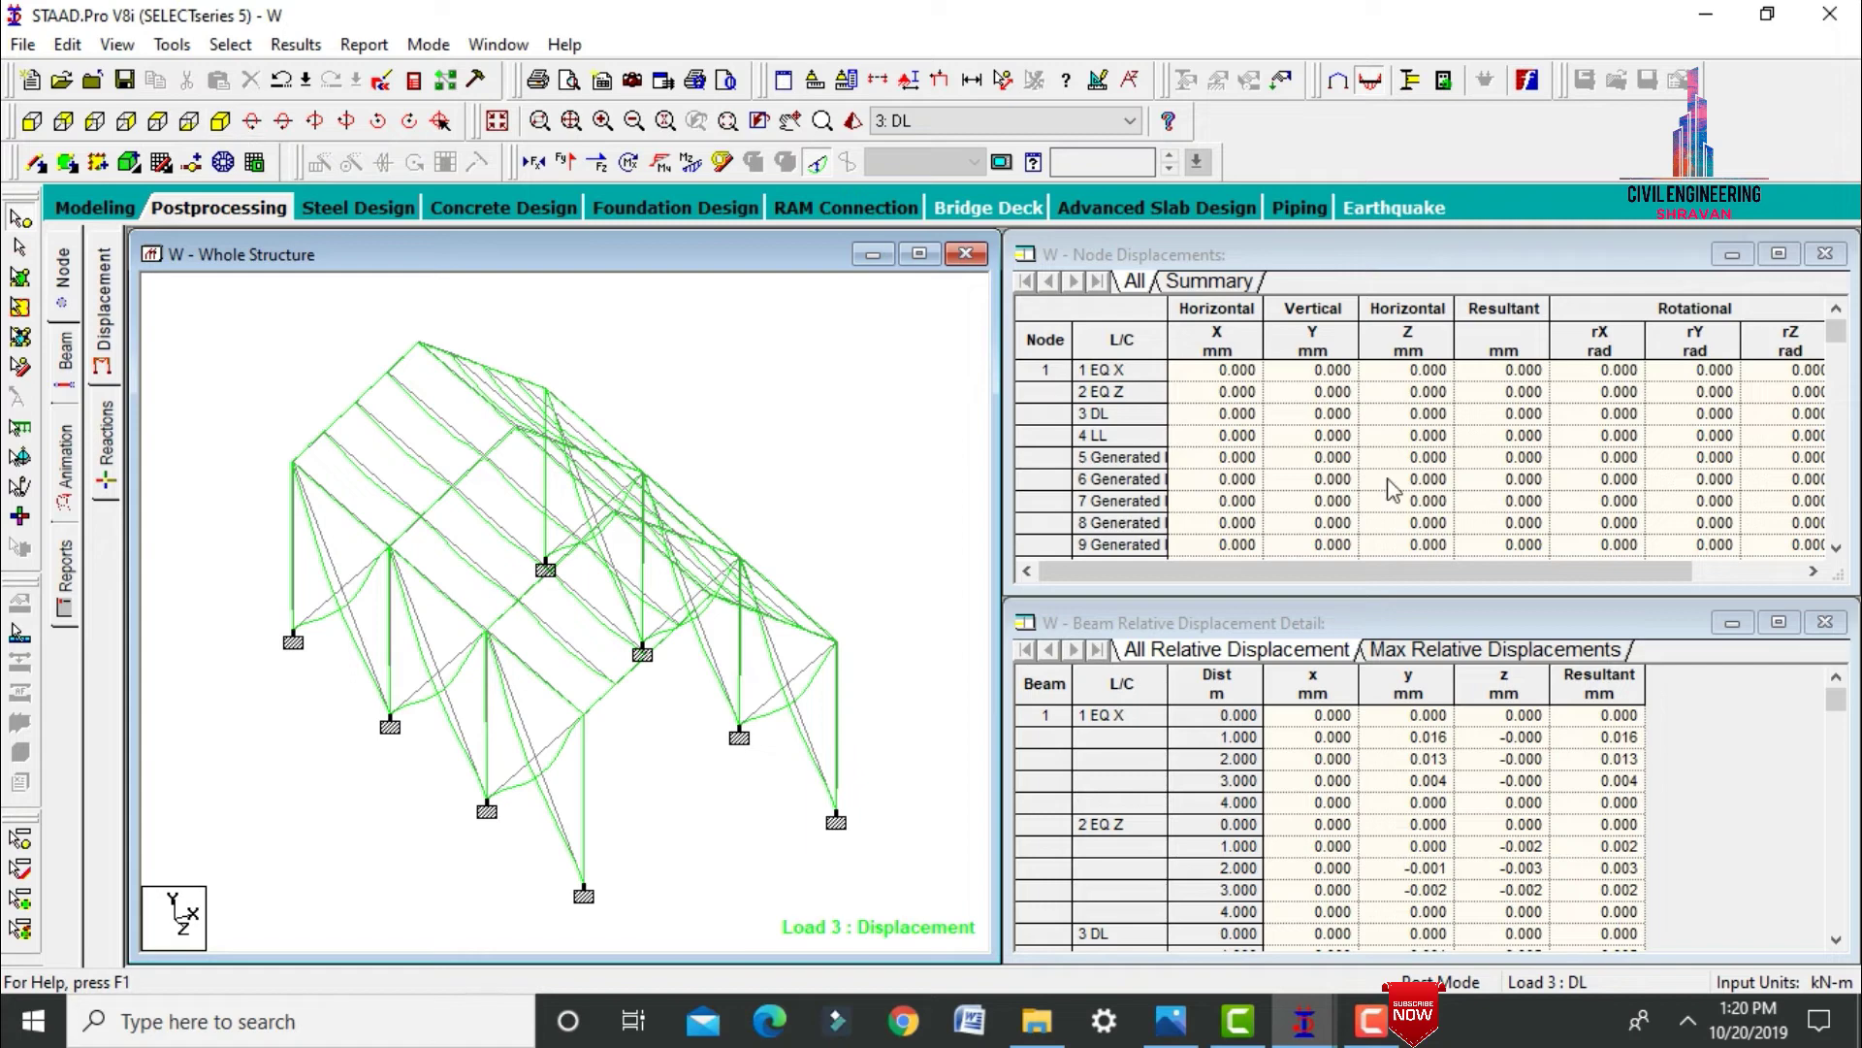
Show beam force results, briefly plotting shear Y before restoring bending moment Z diagrams.
left_click(63, 393)
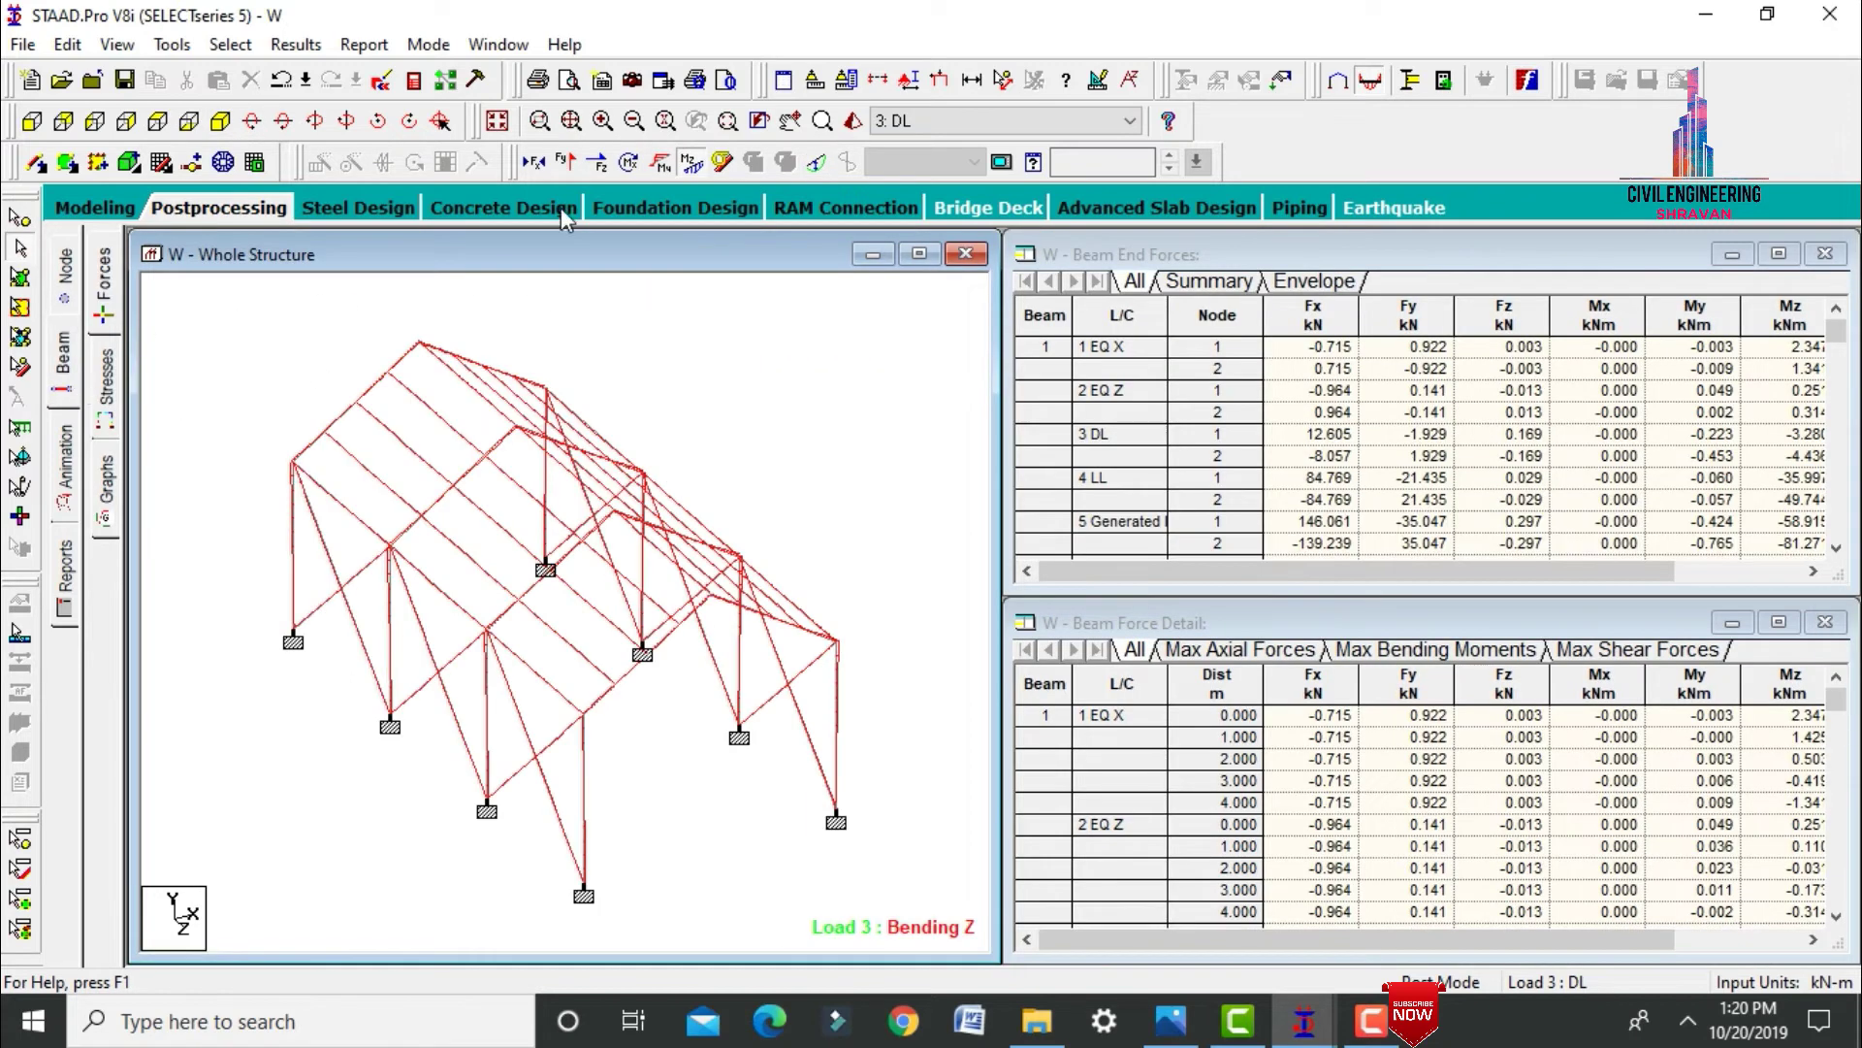
left_click(690, 162)
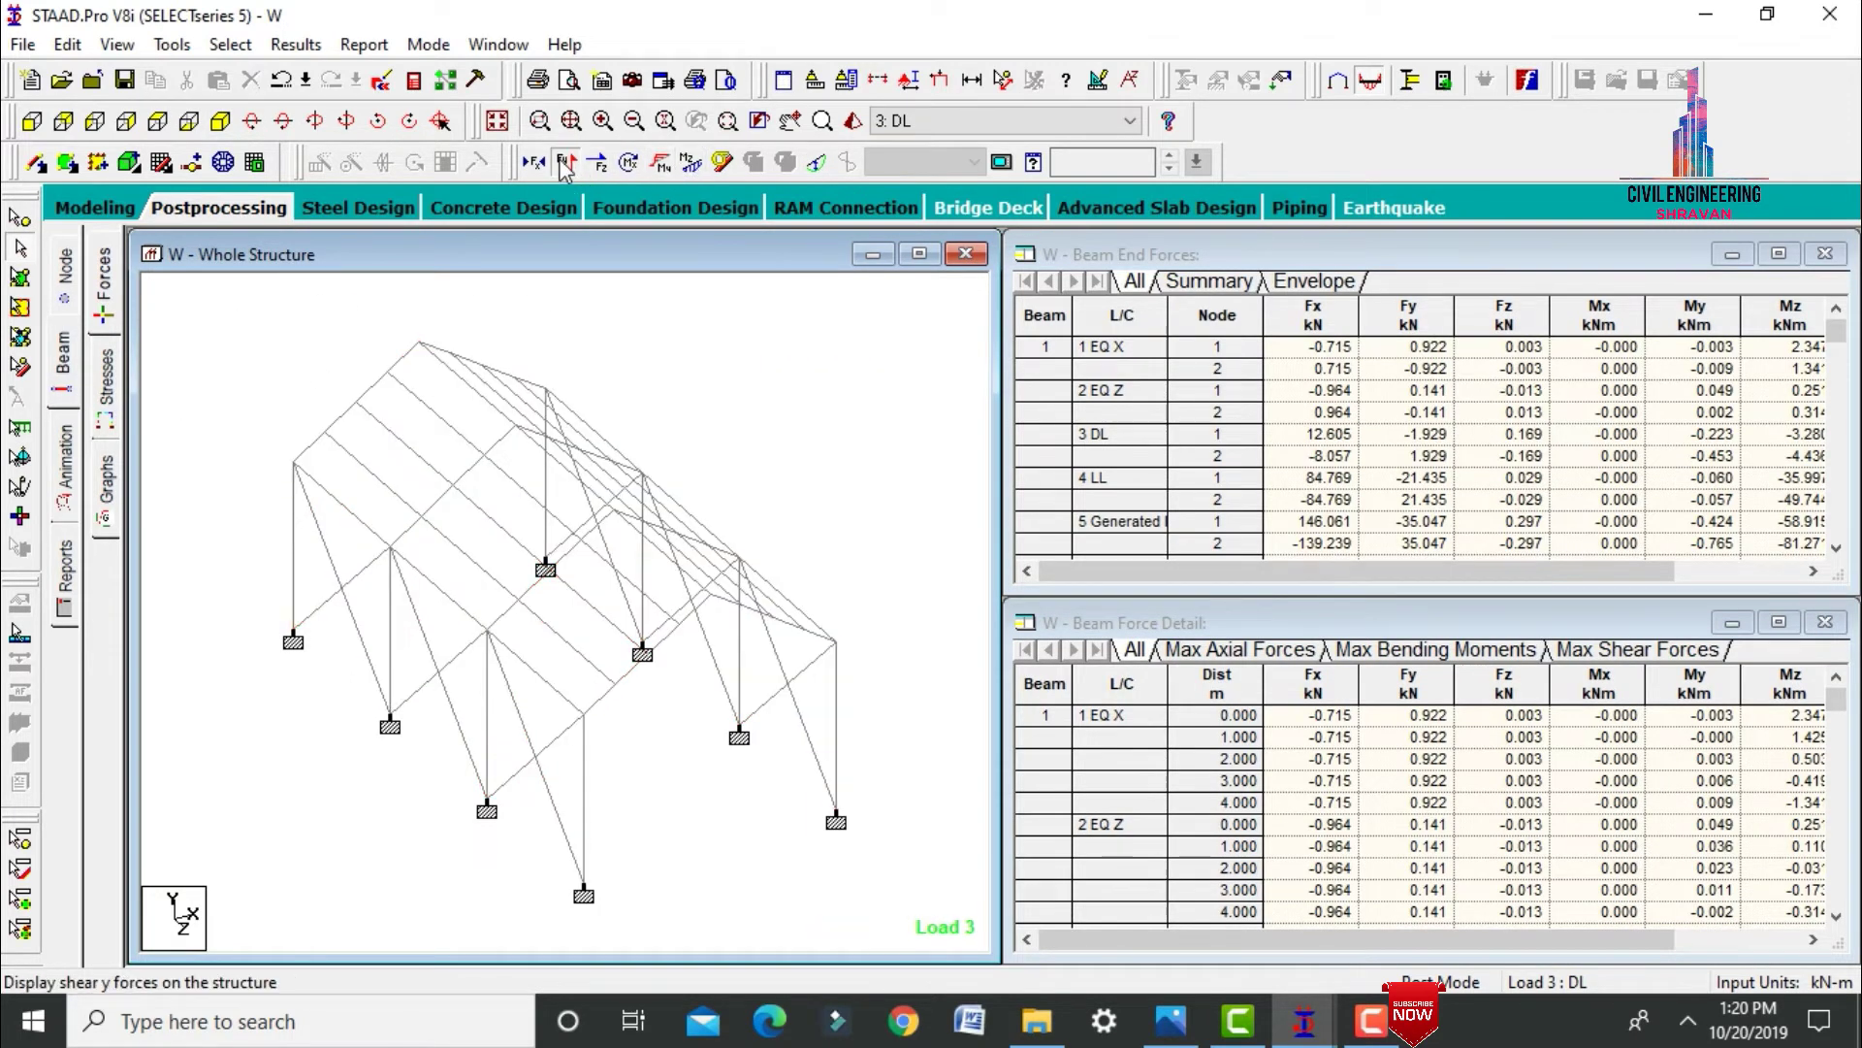
left_click(566, 162)
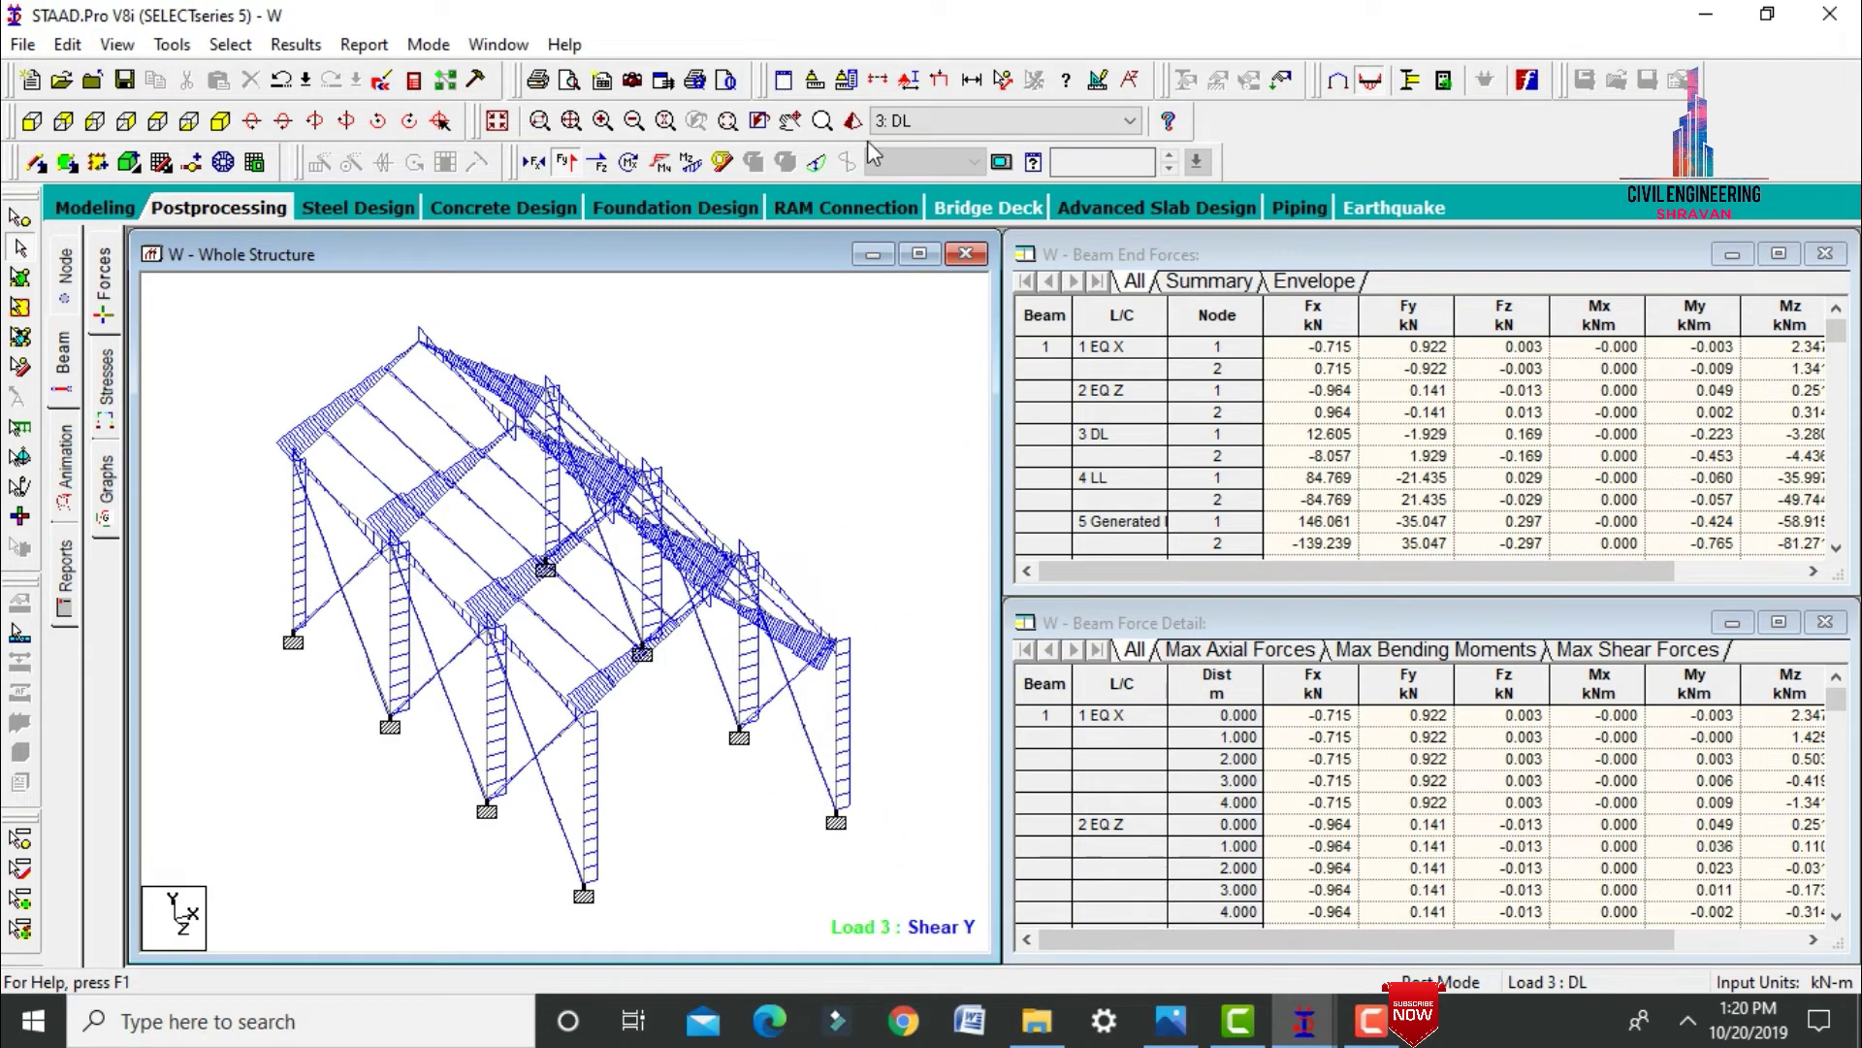
left_click(566, 162)
left_click(690, 162)
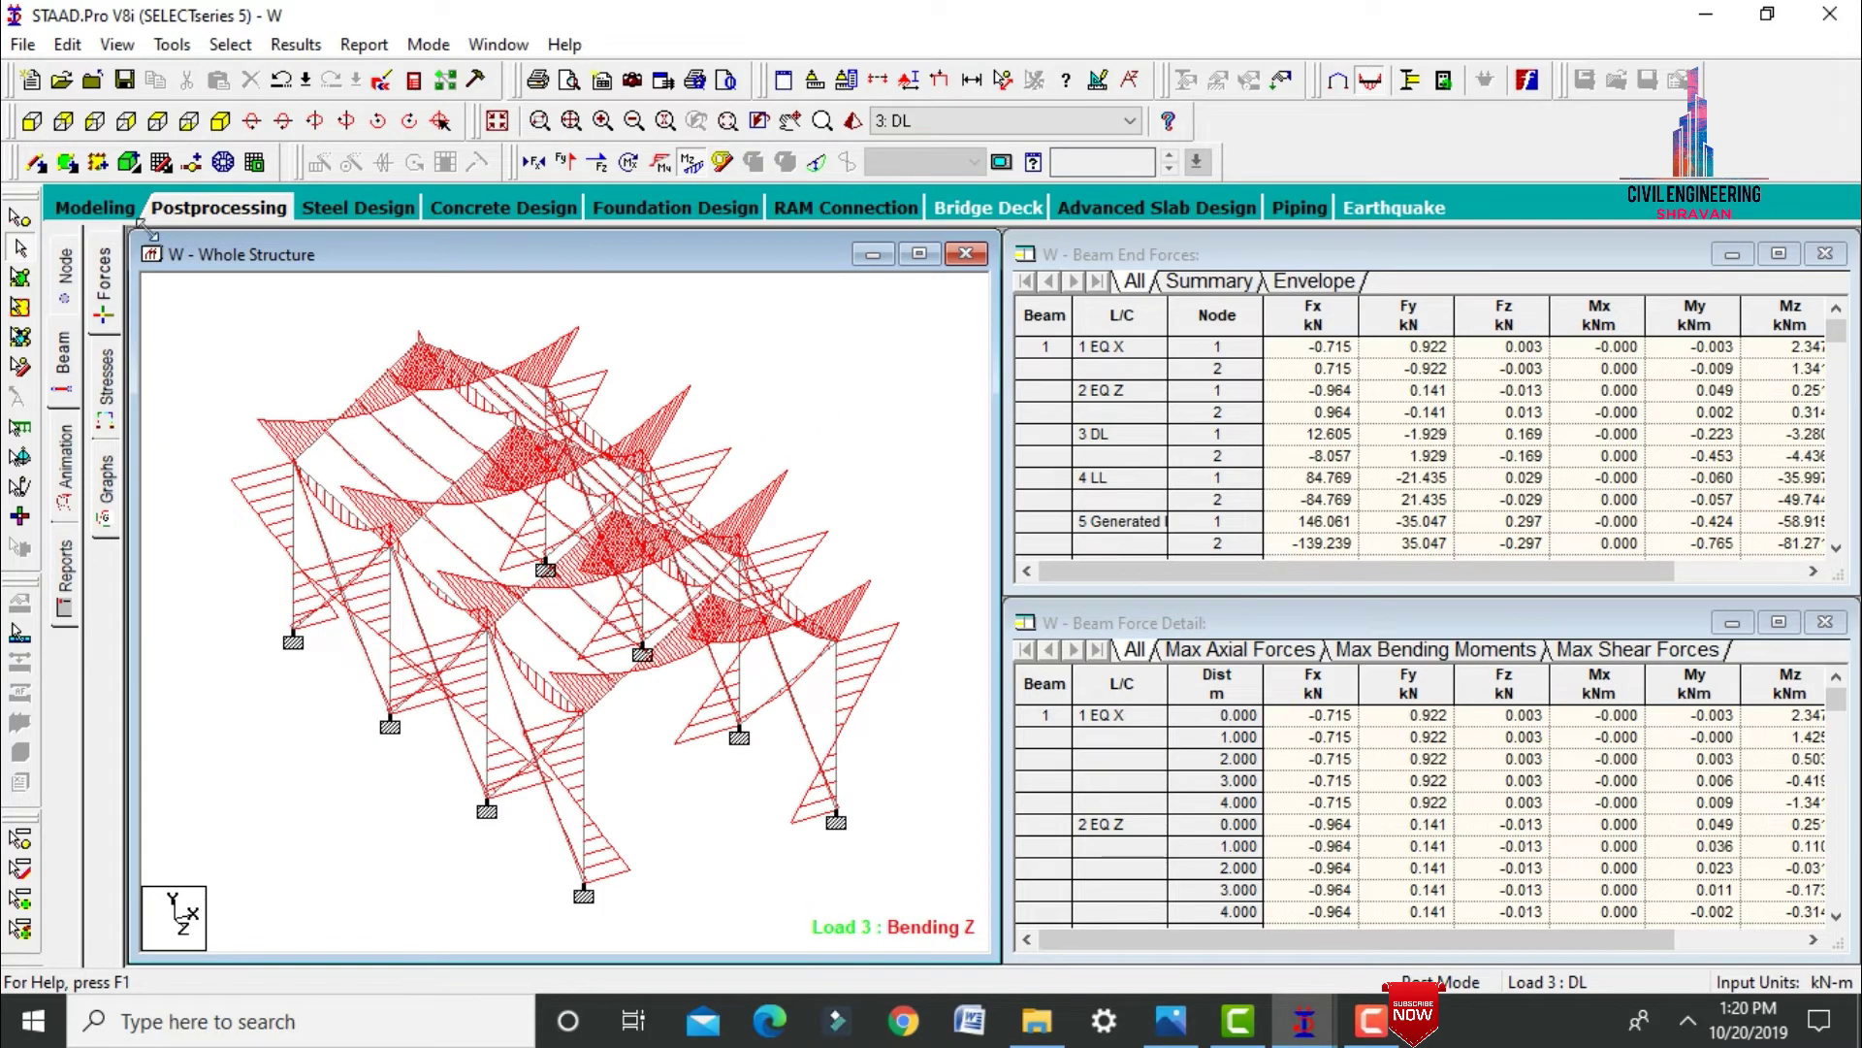
left_click(70, 470)
Animate the deflected shape and switch the displayed results from LL to EQ Z.
left_click(667, 252)
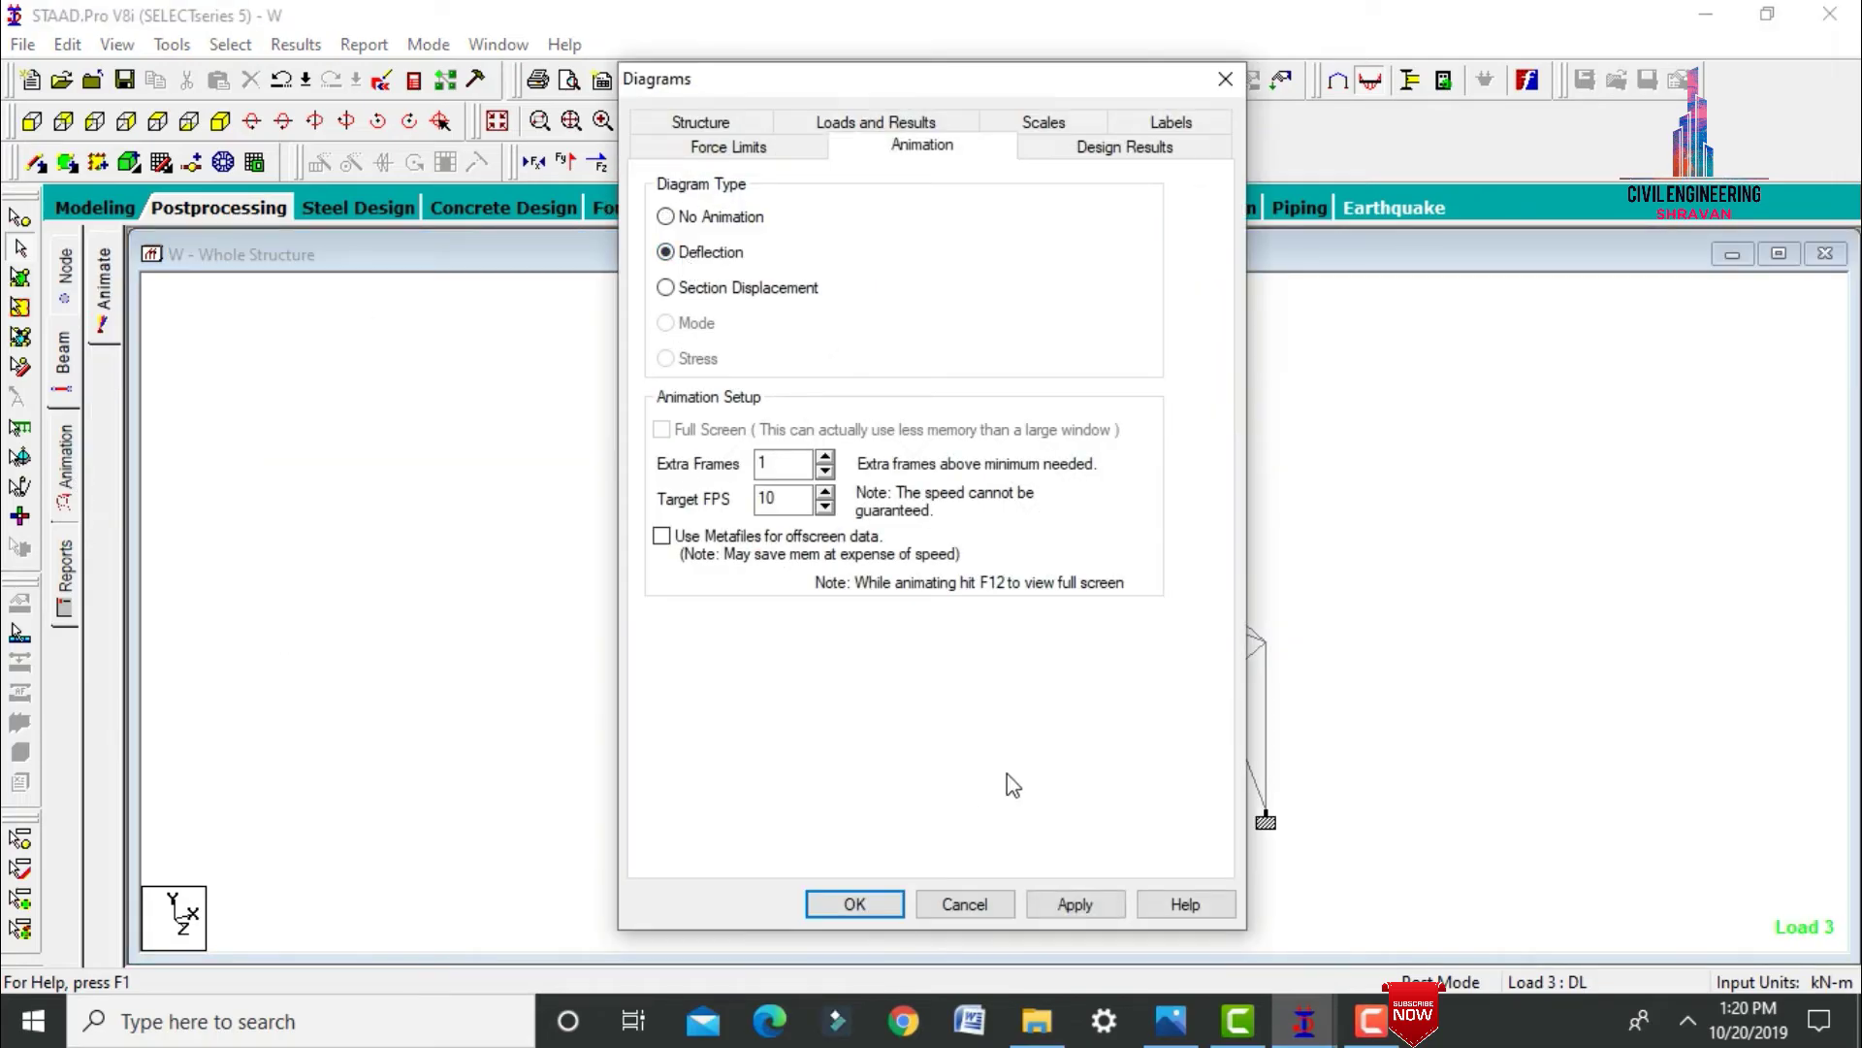
left_click(1071, 902)
left_click(858, 907)
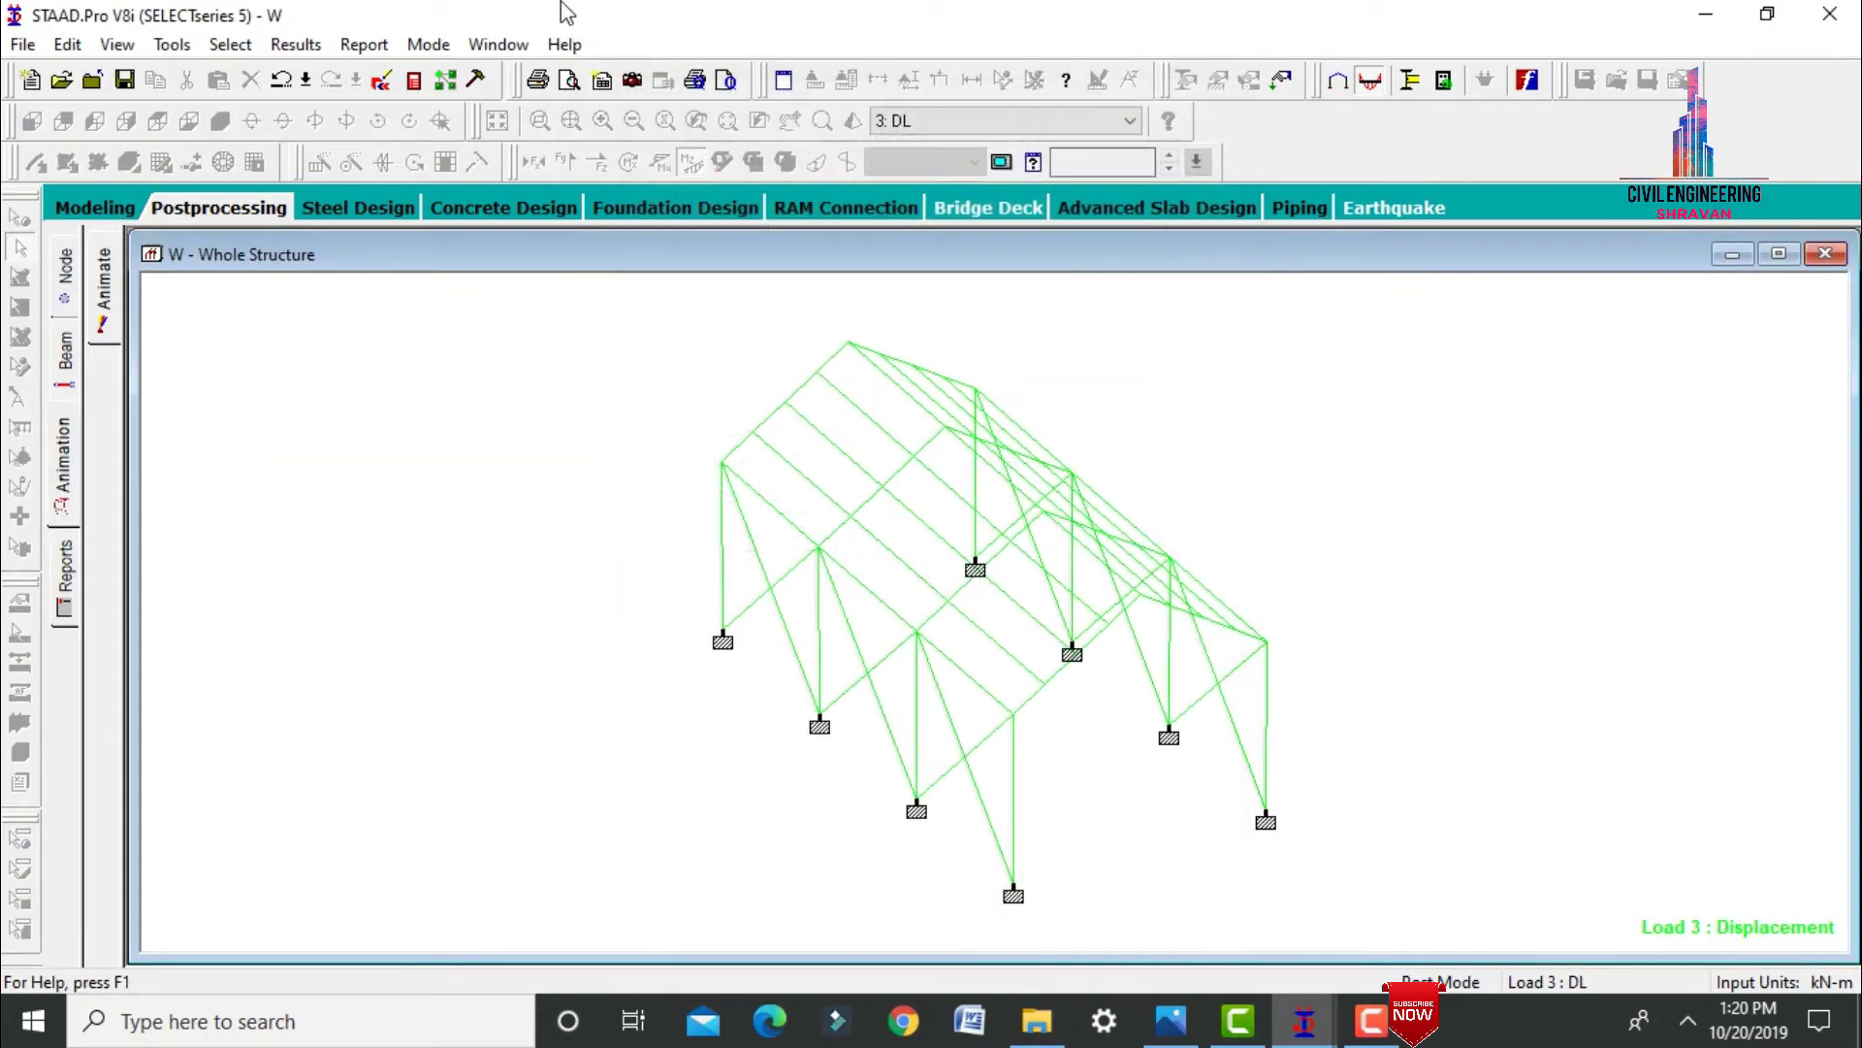
left_click(904, 120)
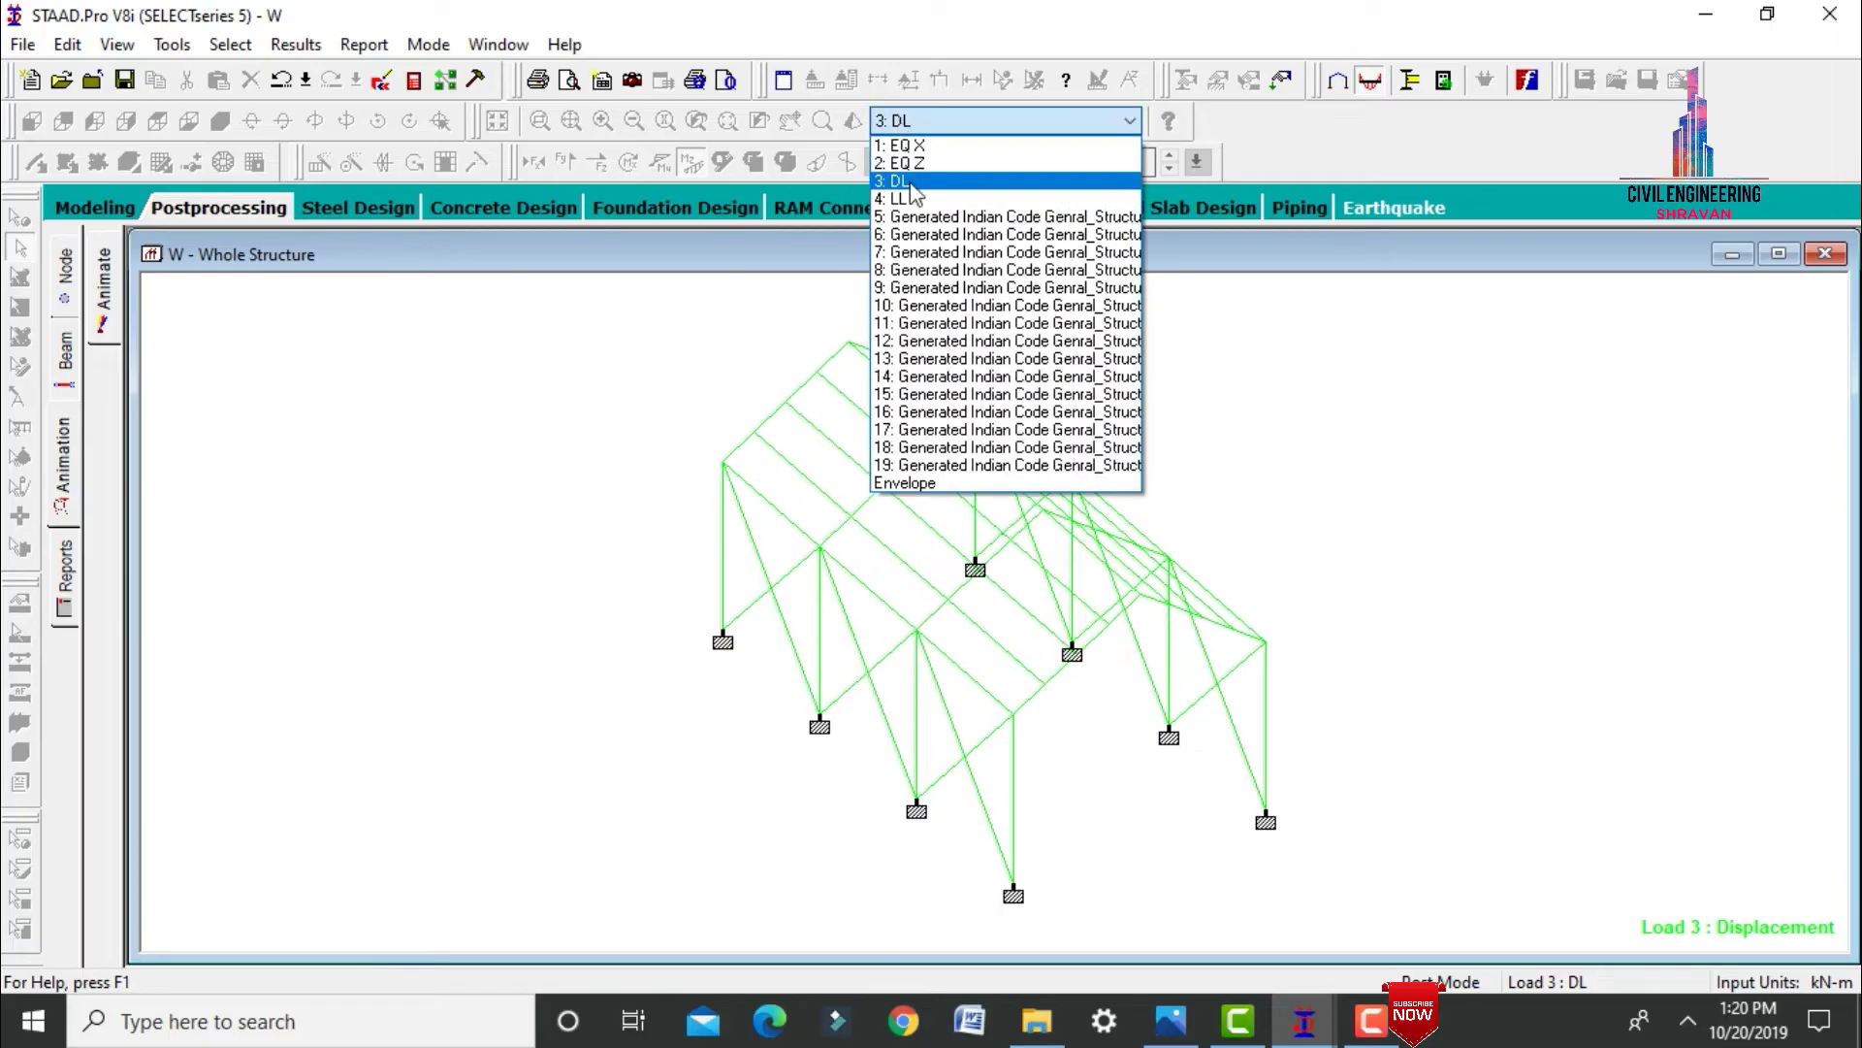
left_click(902, 199)
left_click(923, 116)
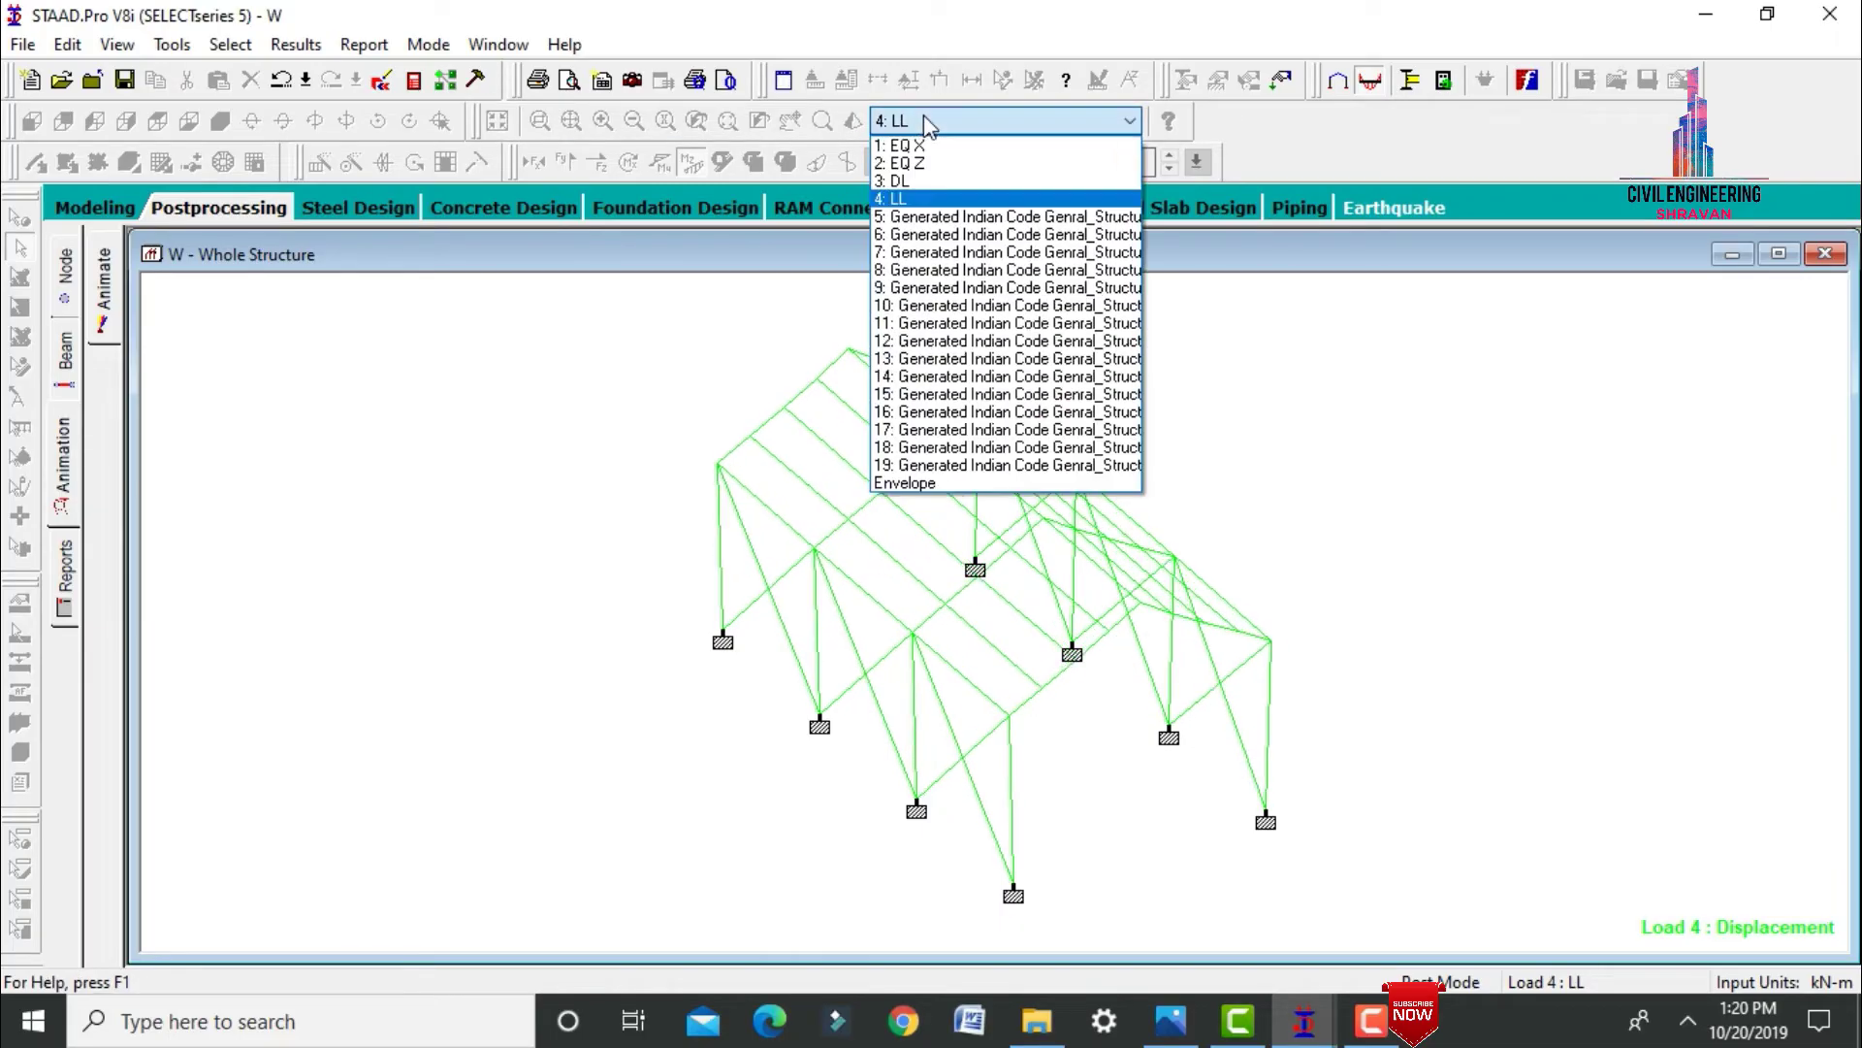
left_click(927, 163)
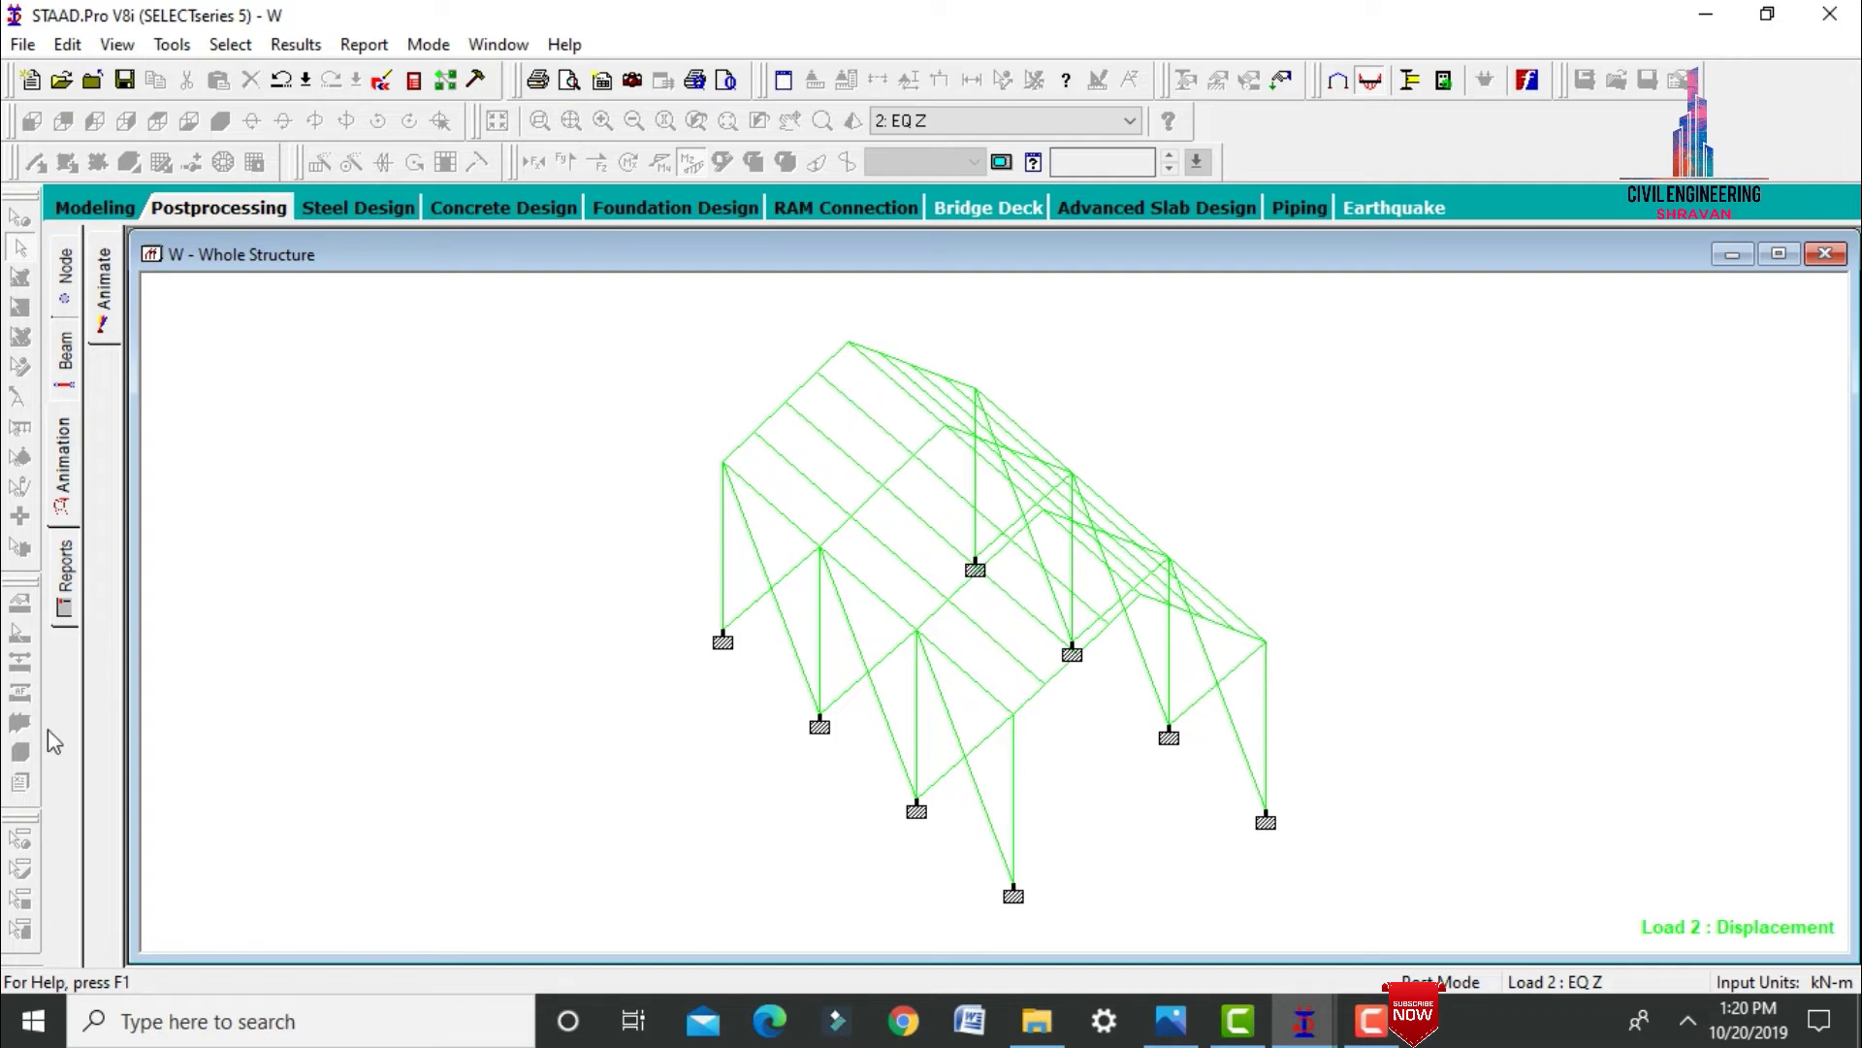
Set the current steel design code to IS800 2007 LSD.
left_click(132, 204)
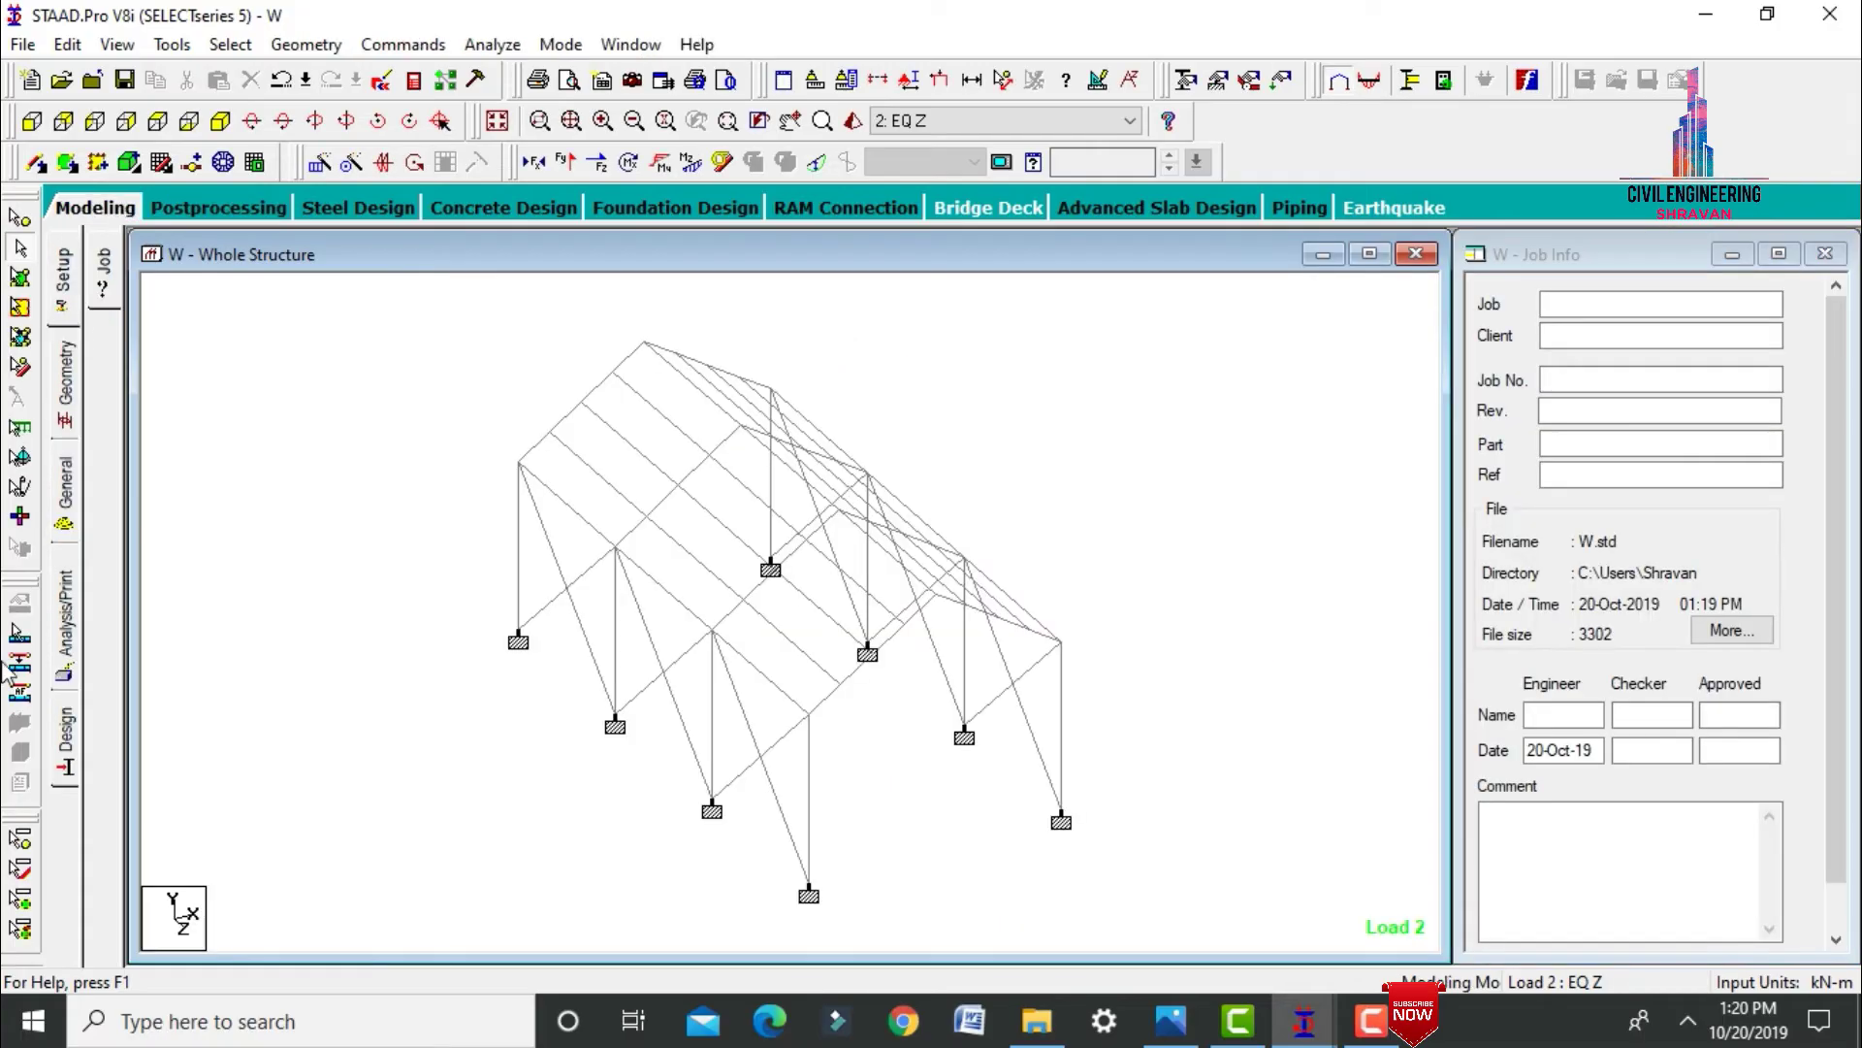
left_click(68, 768)
left_click(103, 304)
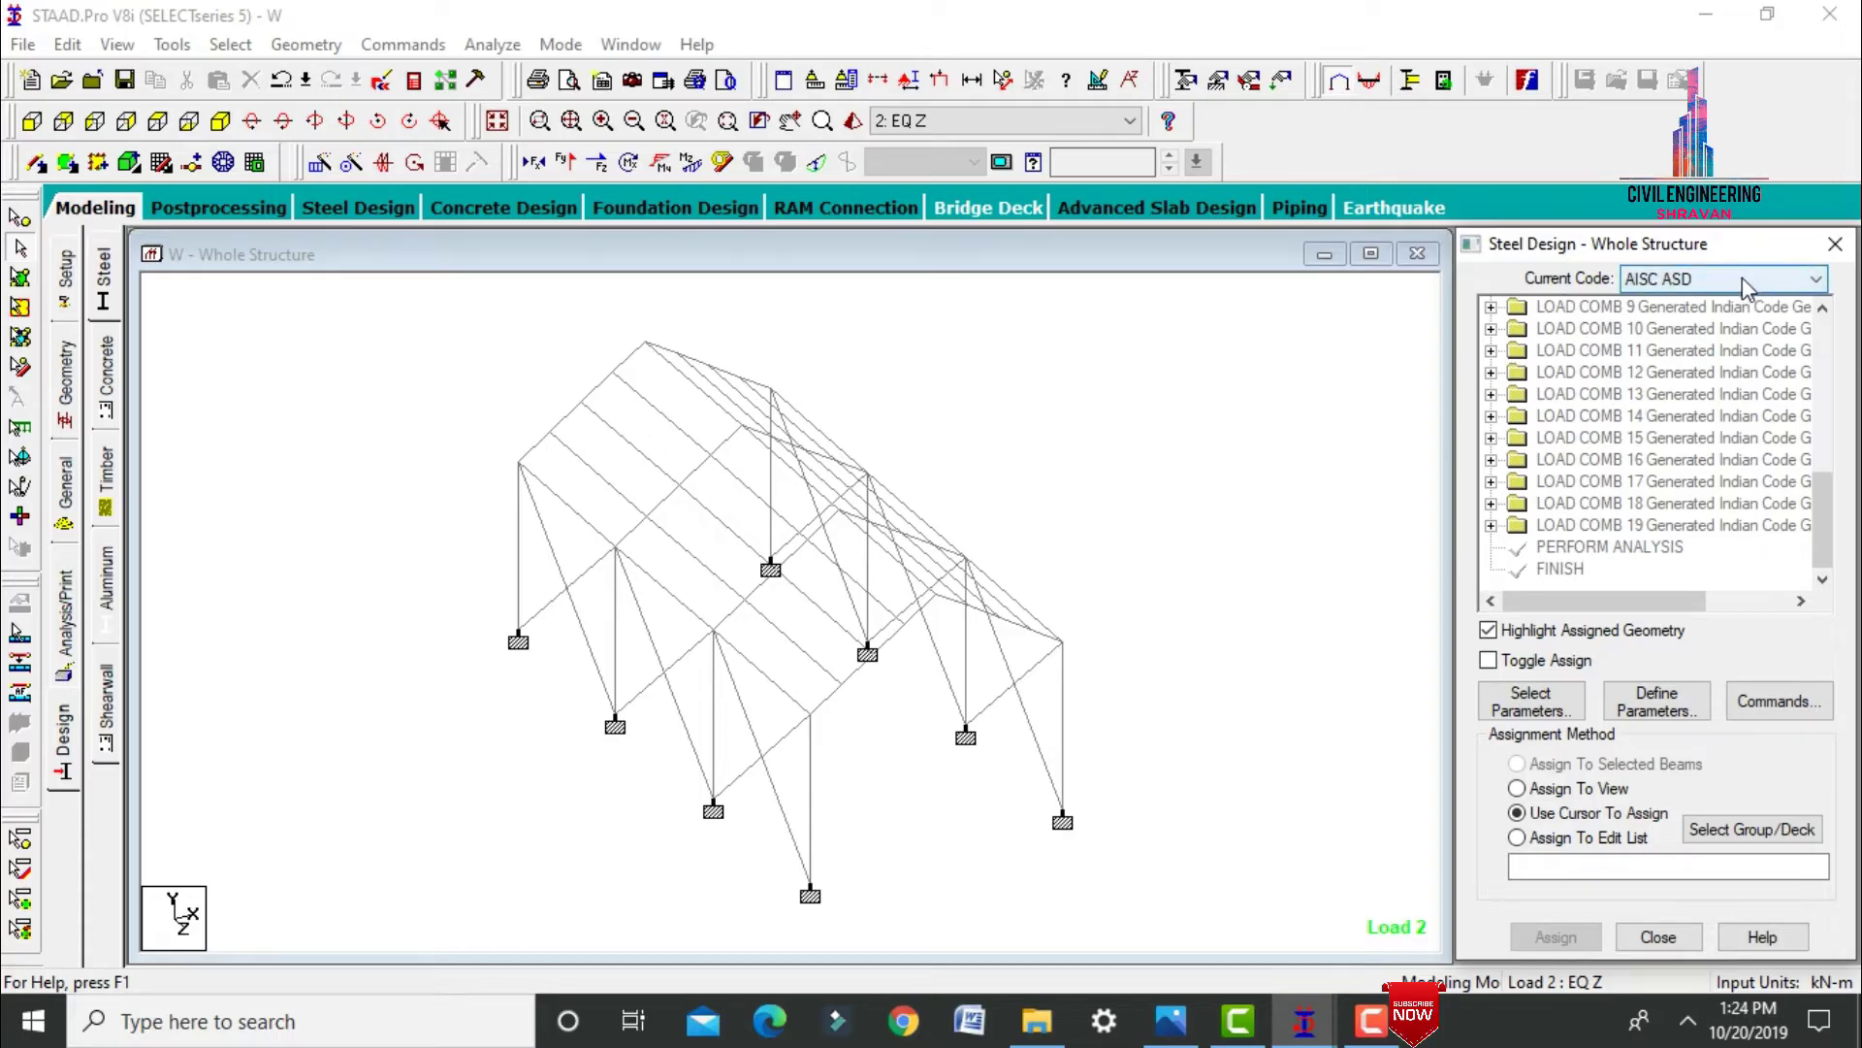
left_click(1761, 280)
scroll(1712, 543, "down", 5)
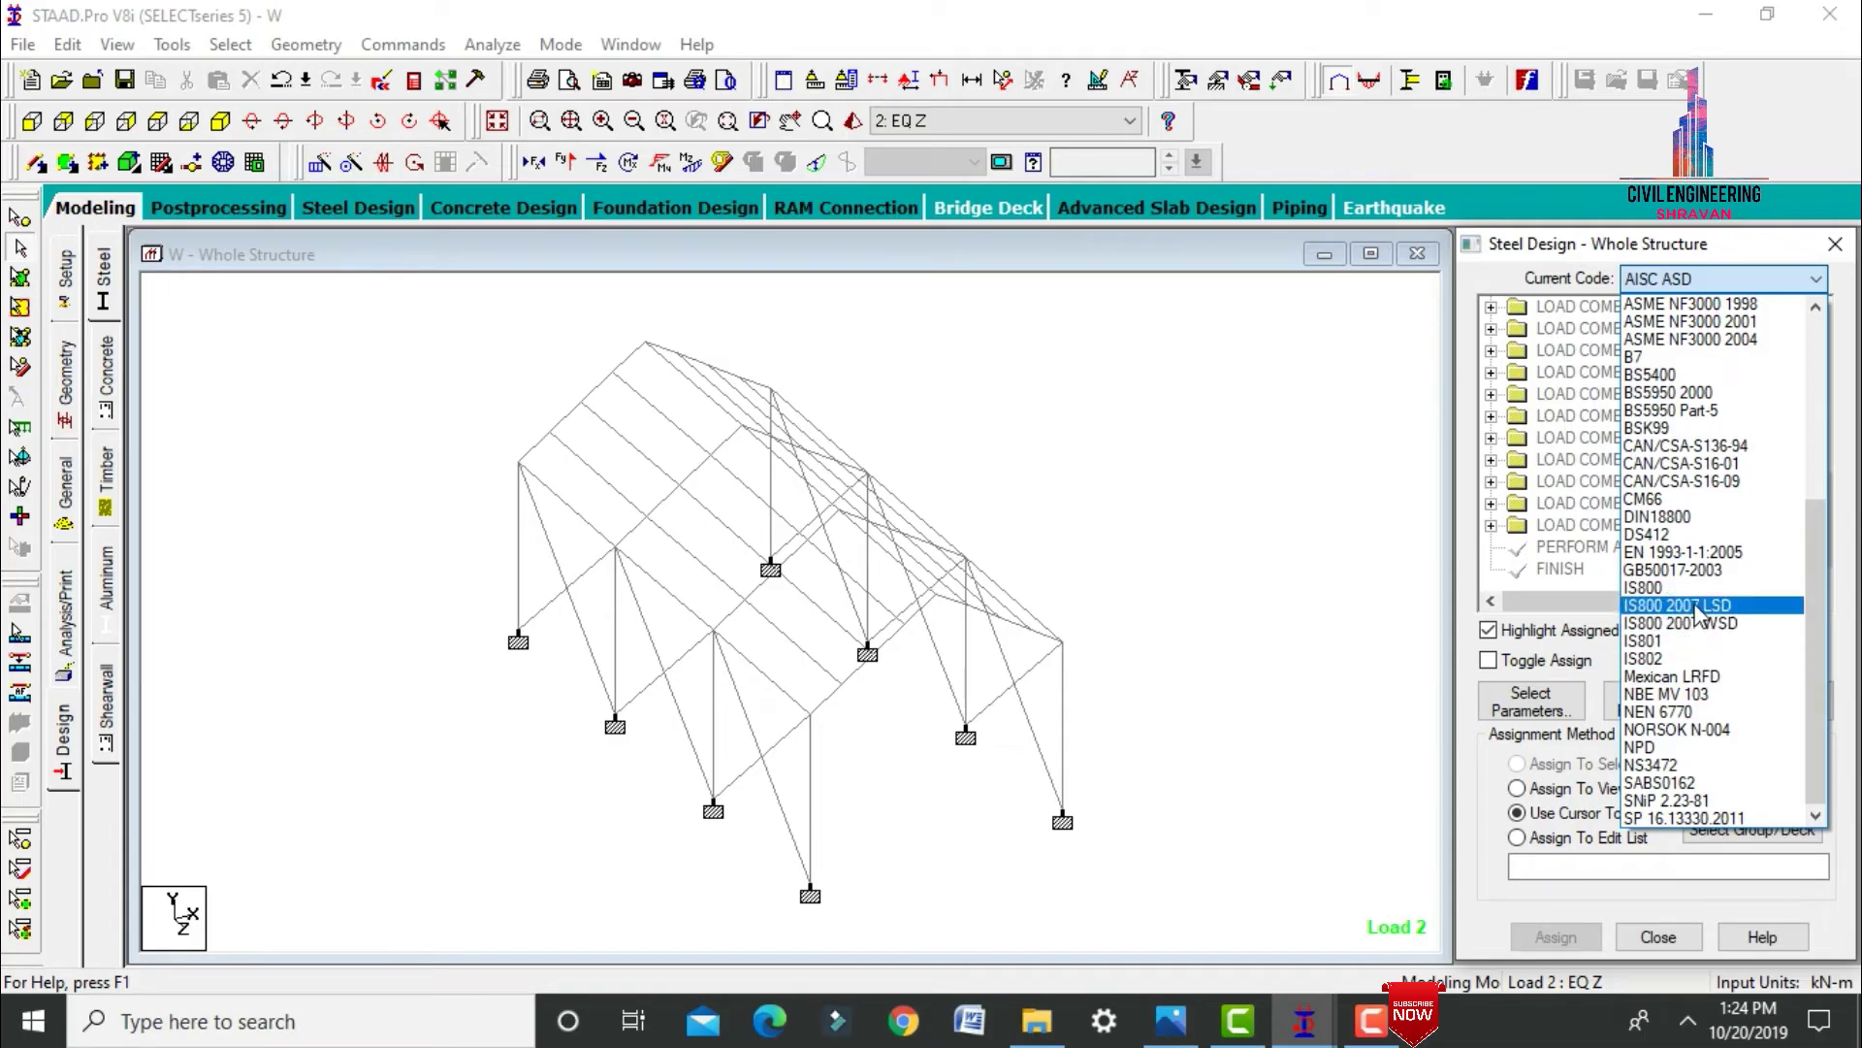
left_click(1695, 606)
Clear all design parameters and choose only Track and Fyld.
left_click(1531, 700)
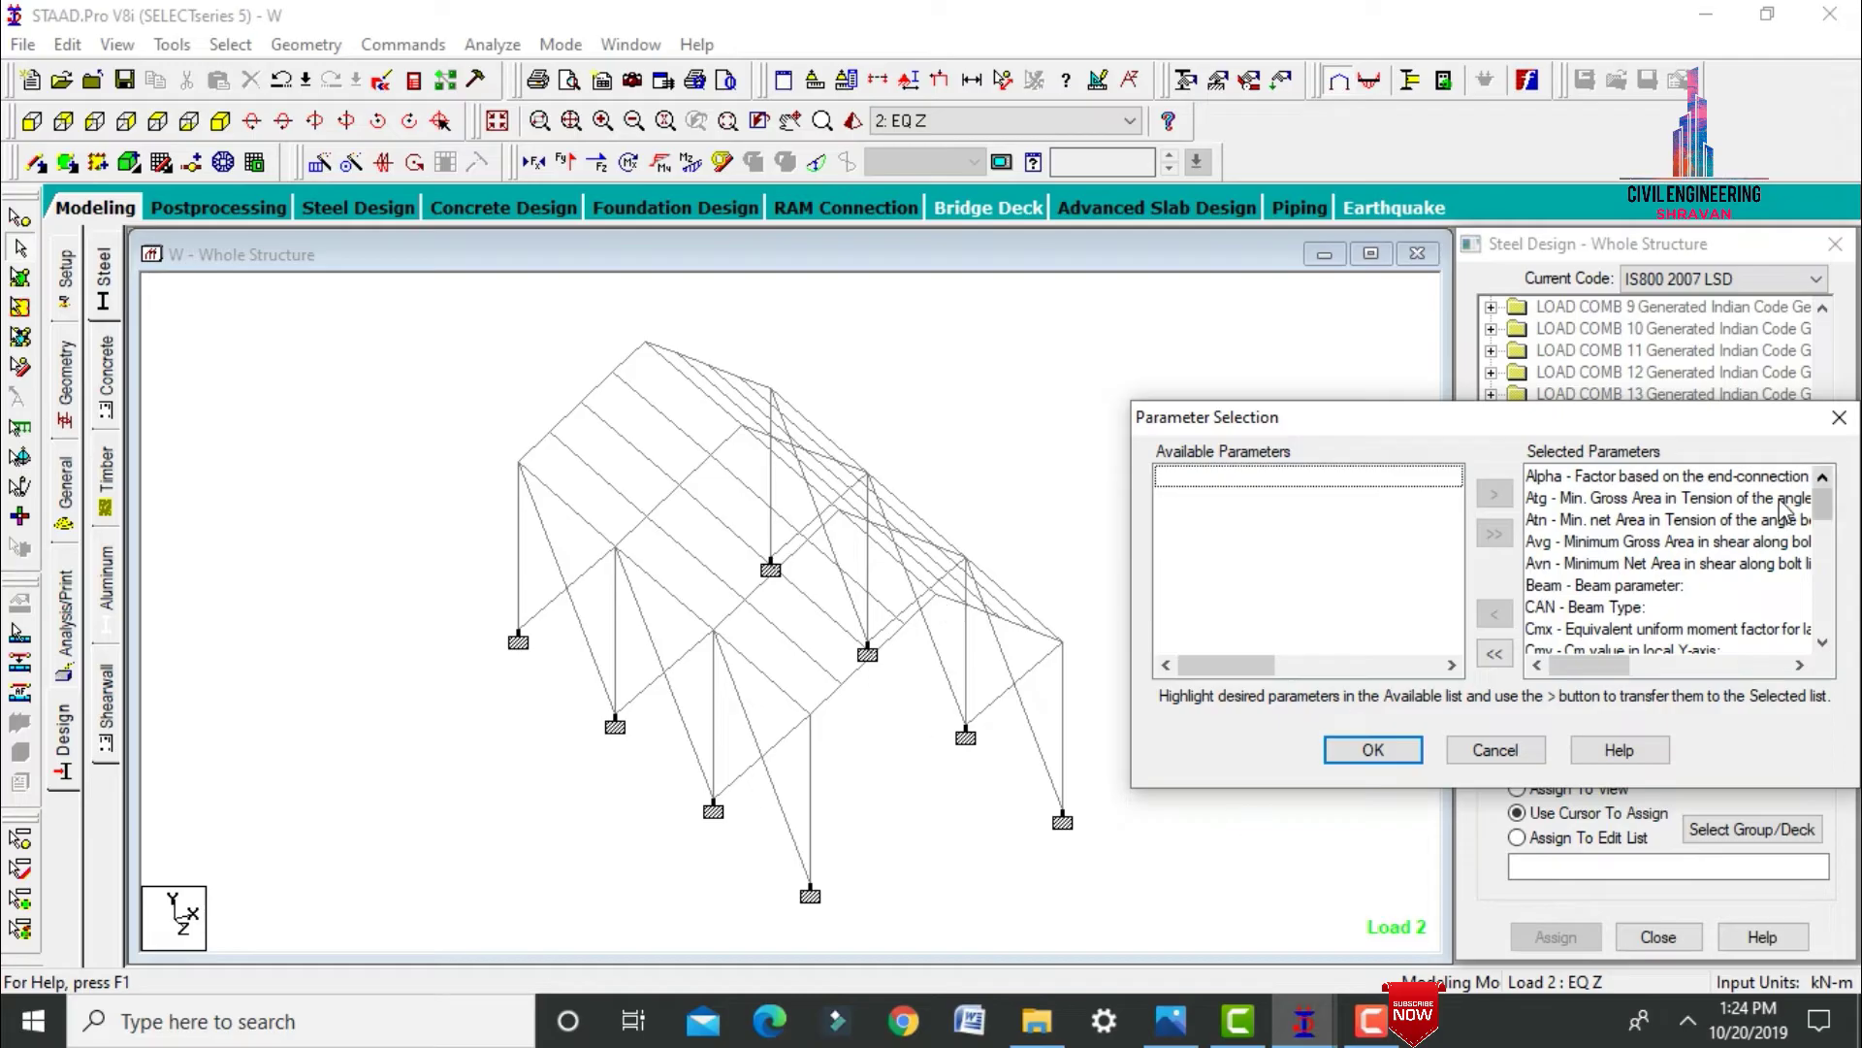
left_click(1492, 658)
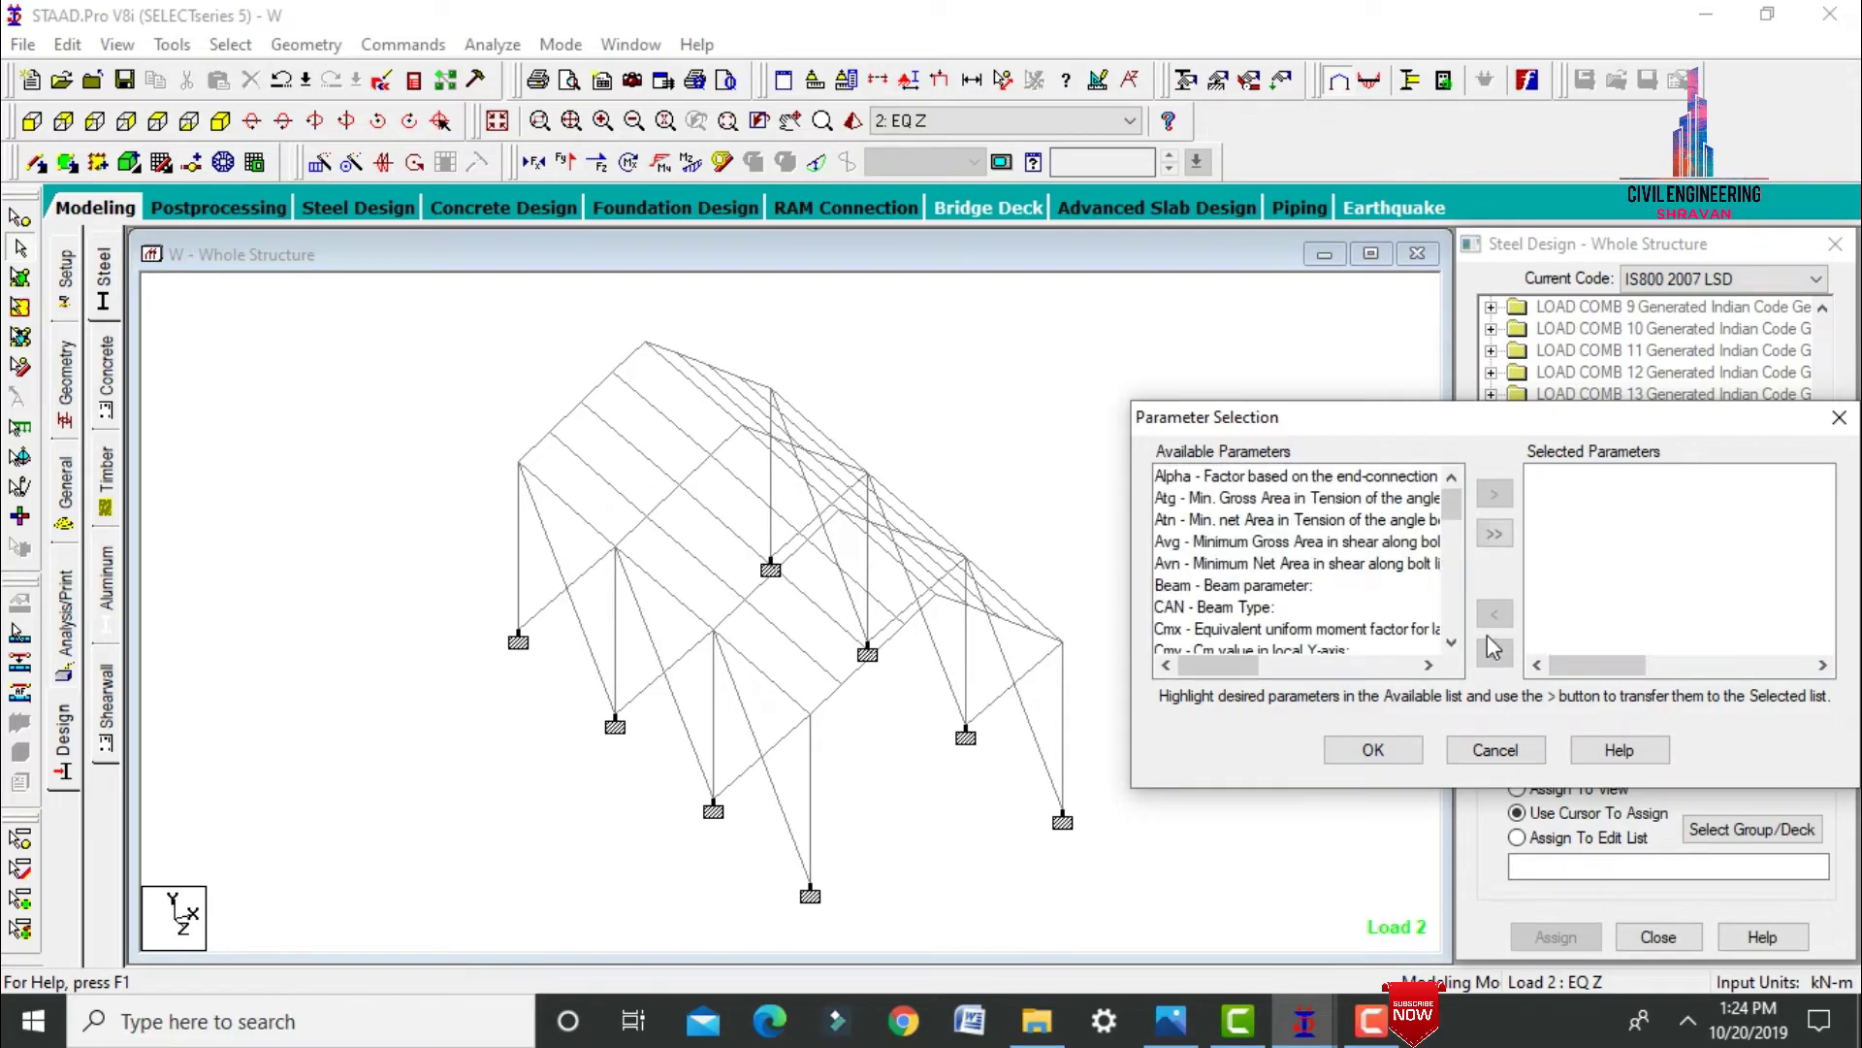
left_click_drag(1452, 501, 1452, 594)
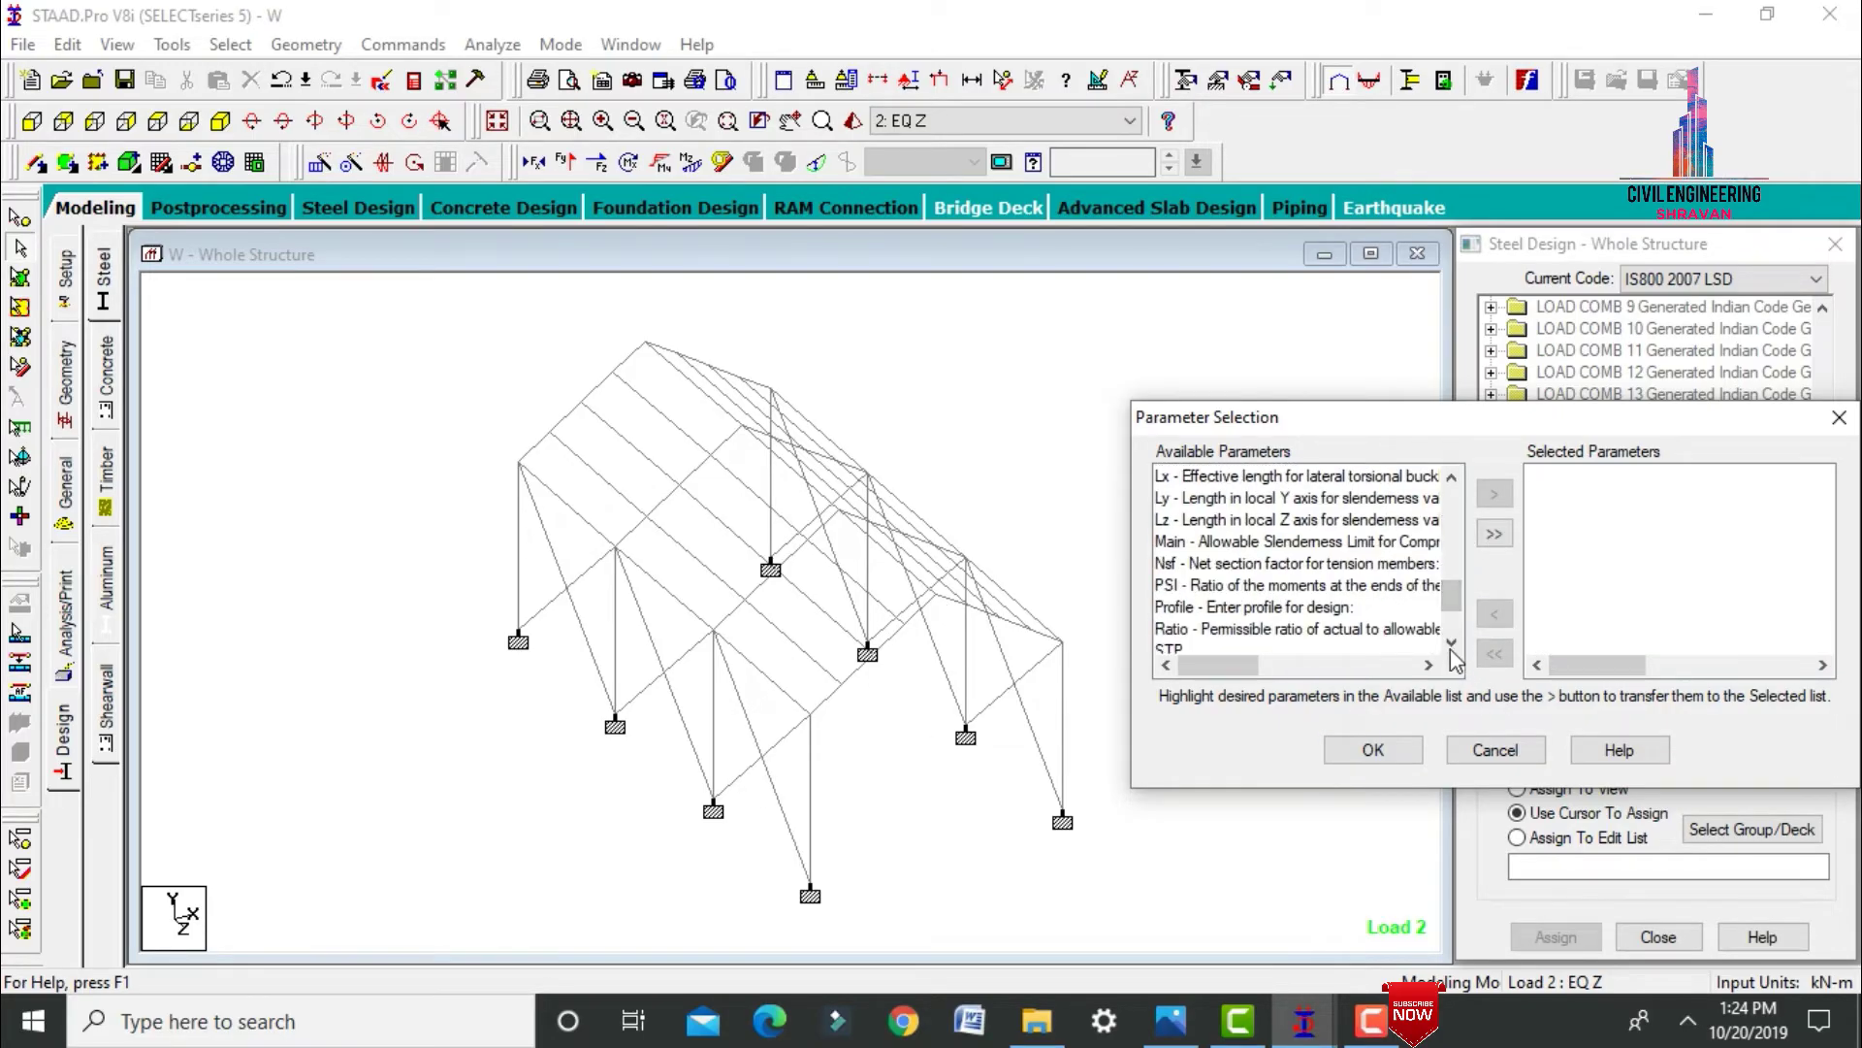
left_click(1452, 642)
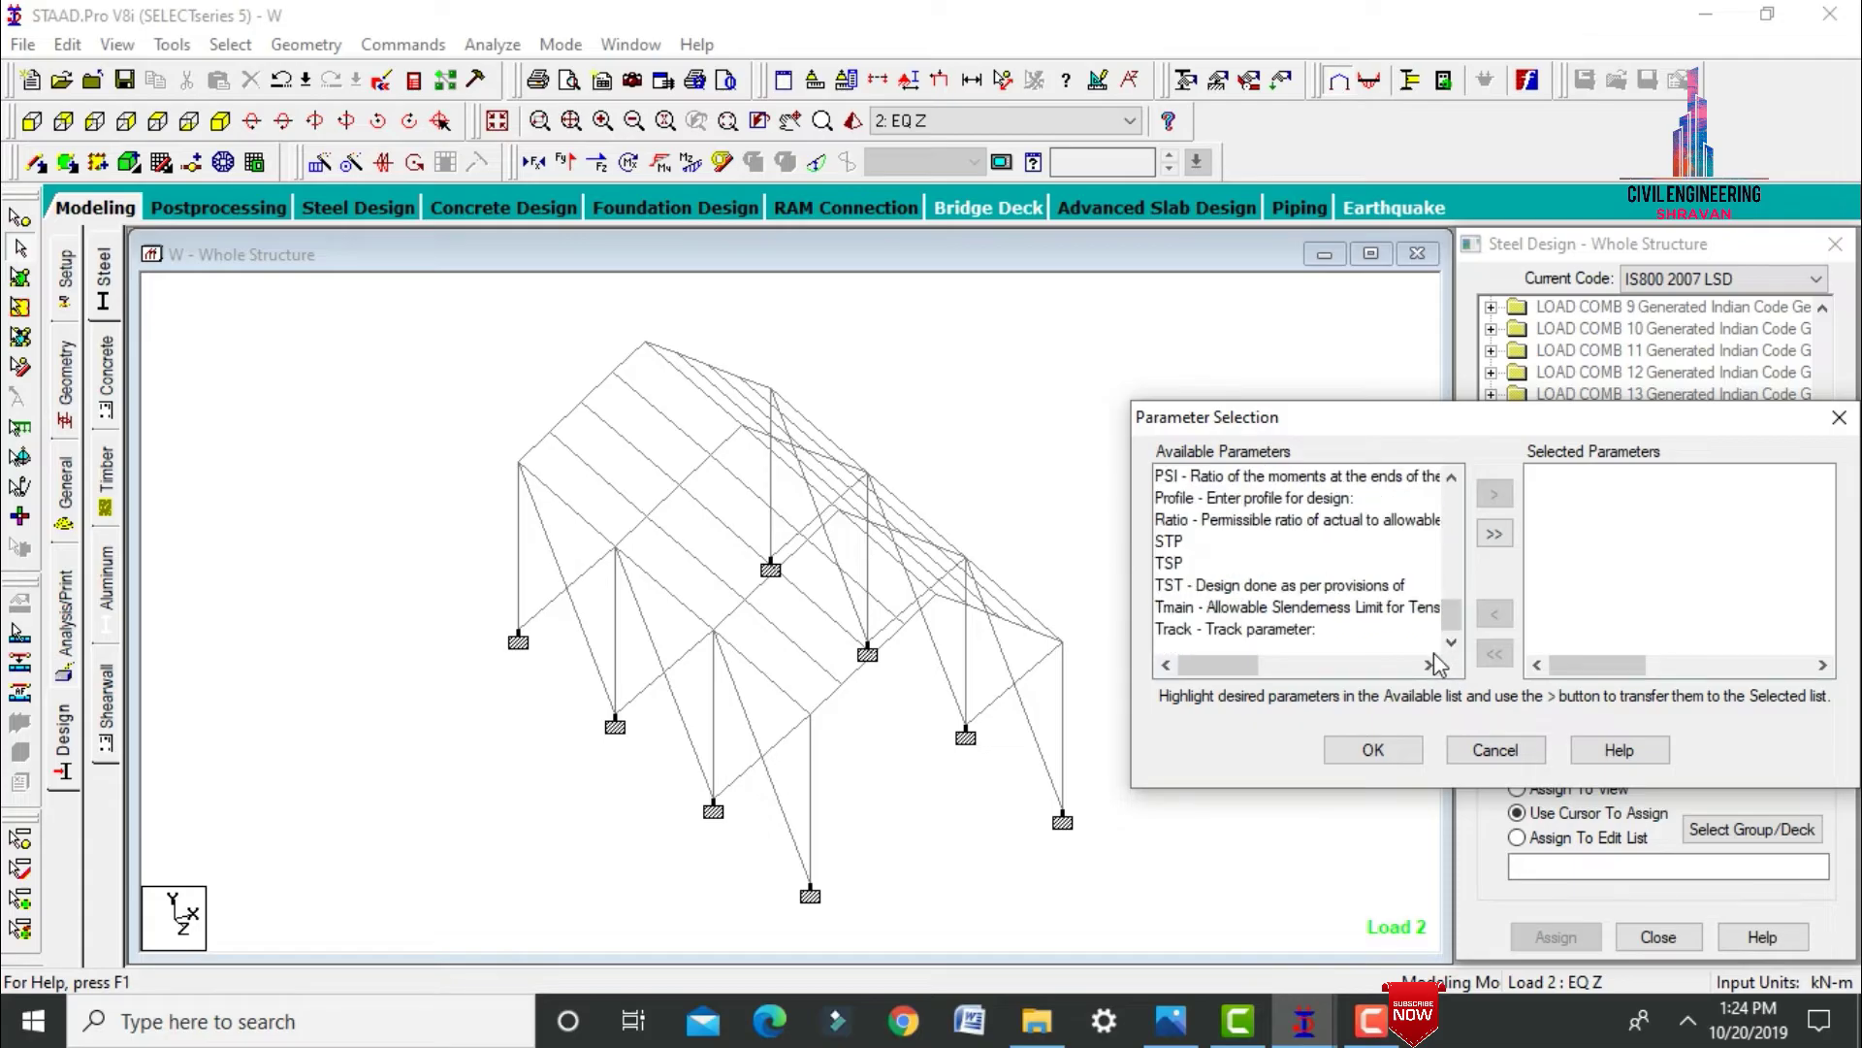
left_click(1293, 631)
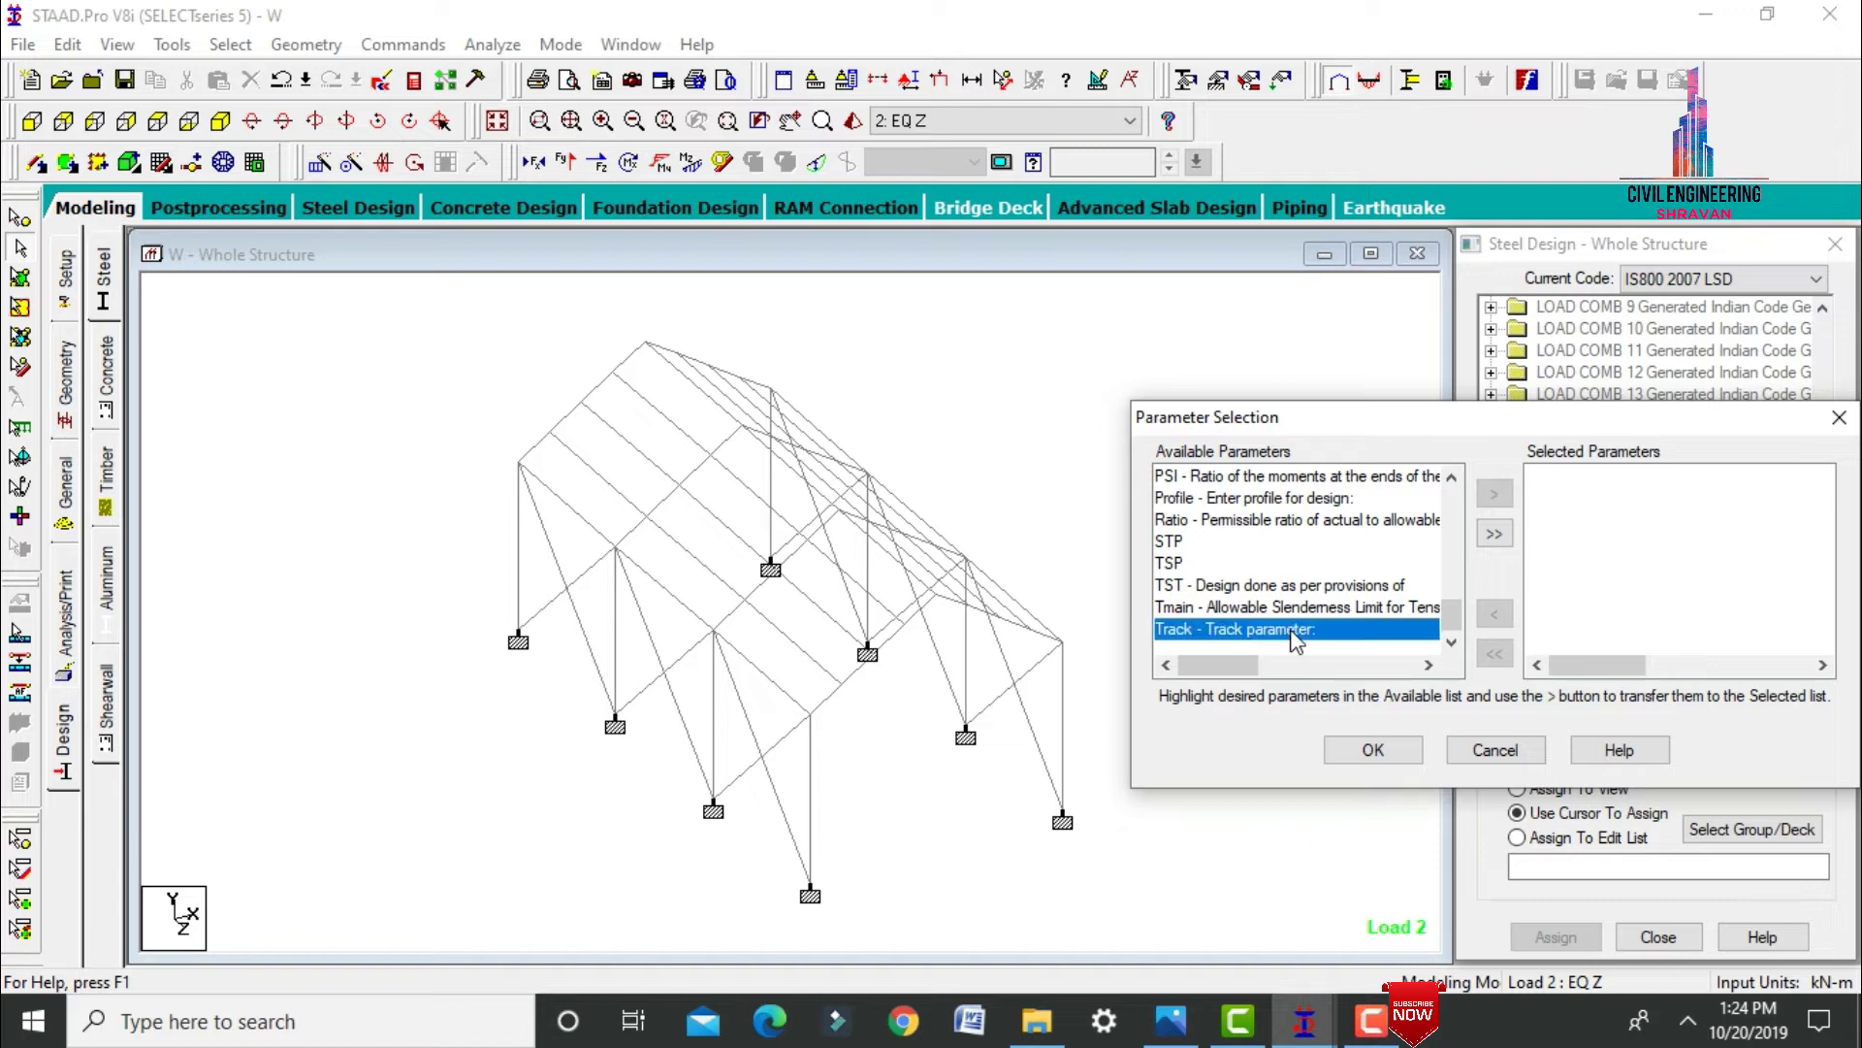
left_click(1494, 494)
left_click(1457, 537)
scroll(1324, 571, "down", 3)
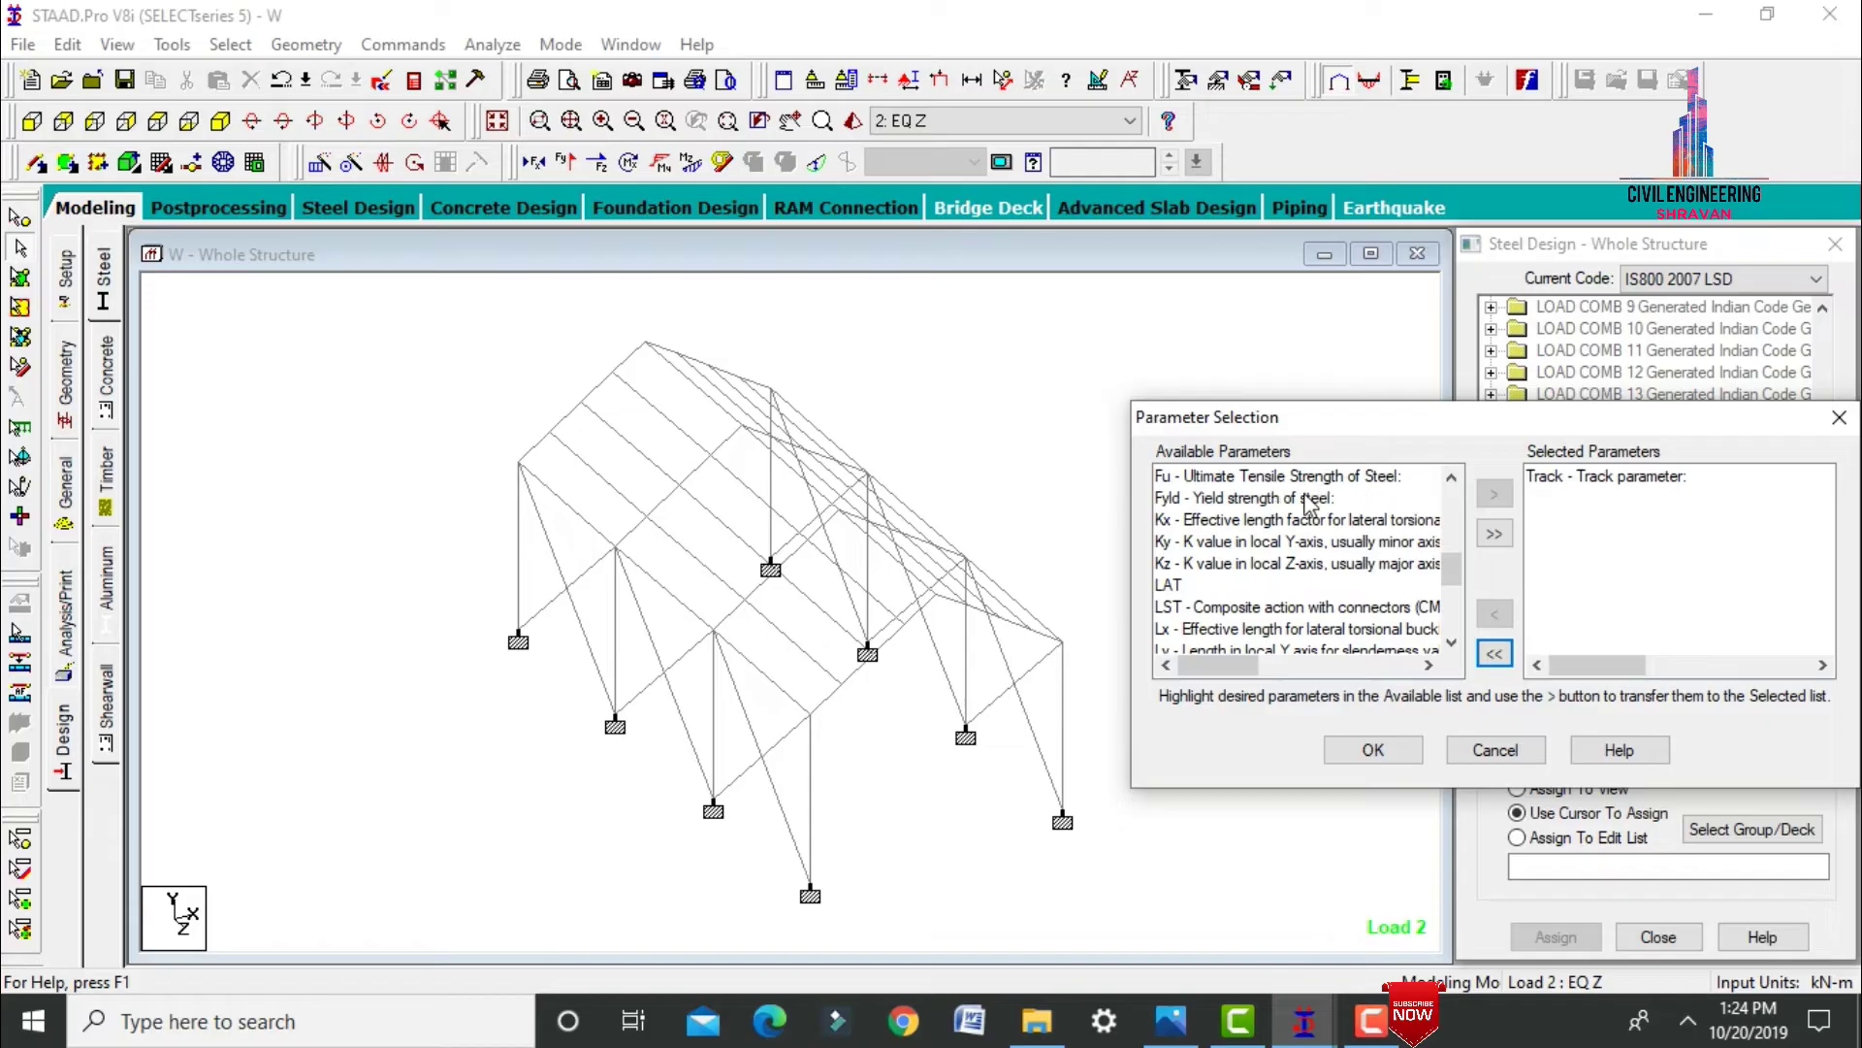
double_click(1310, 500)
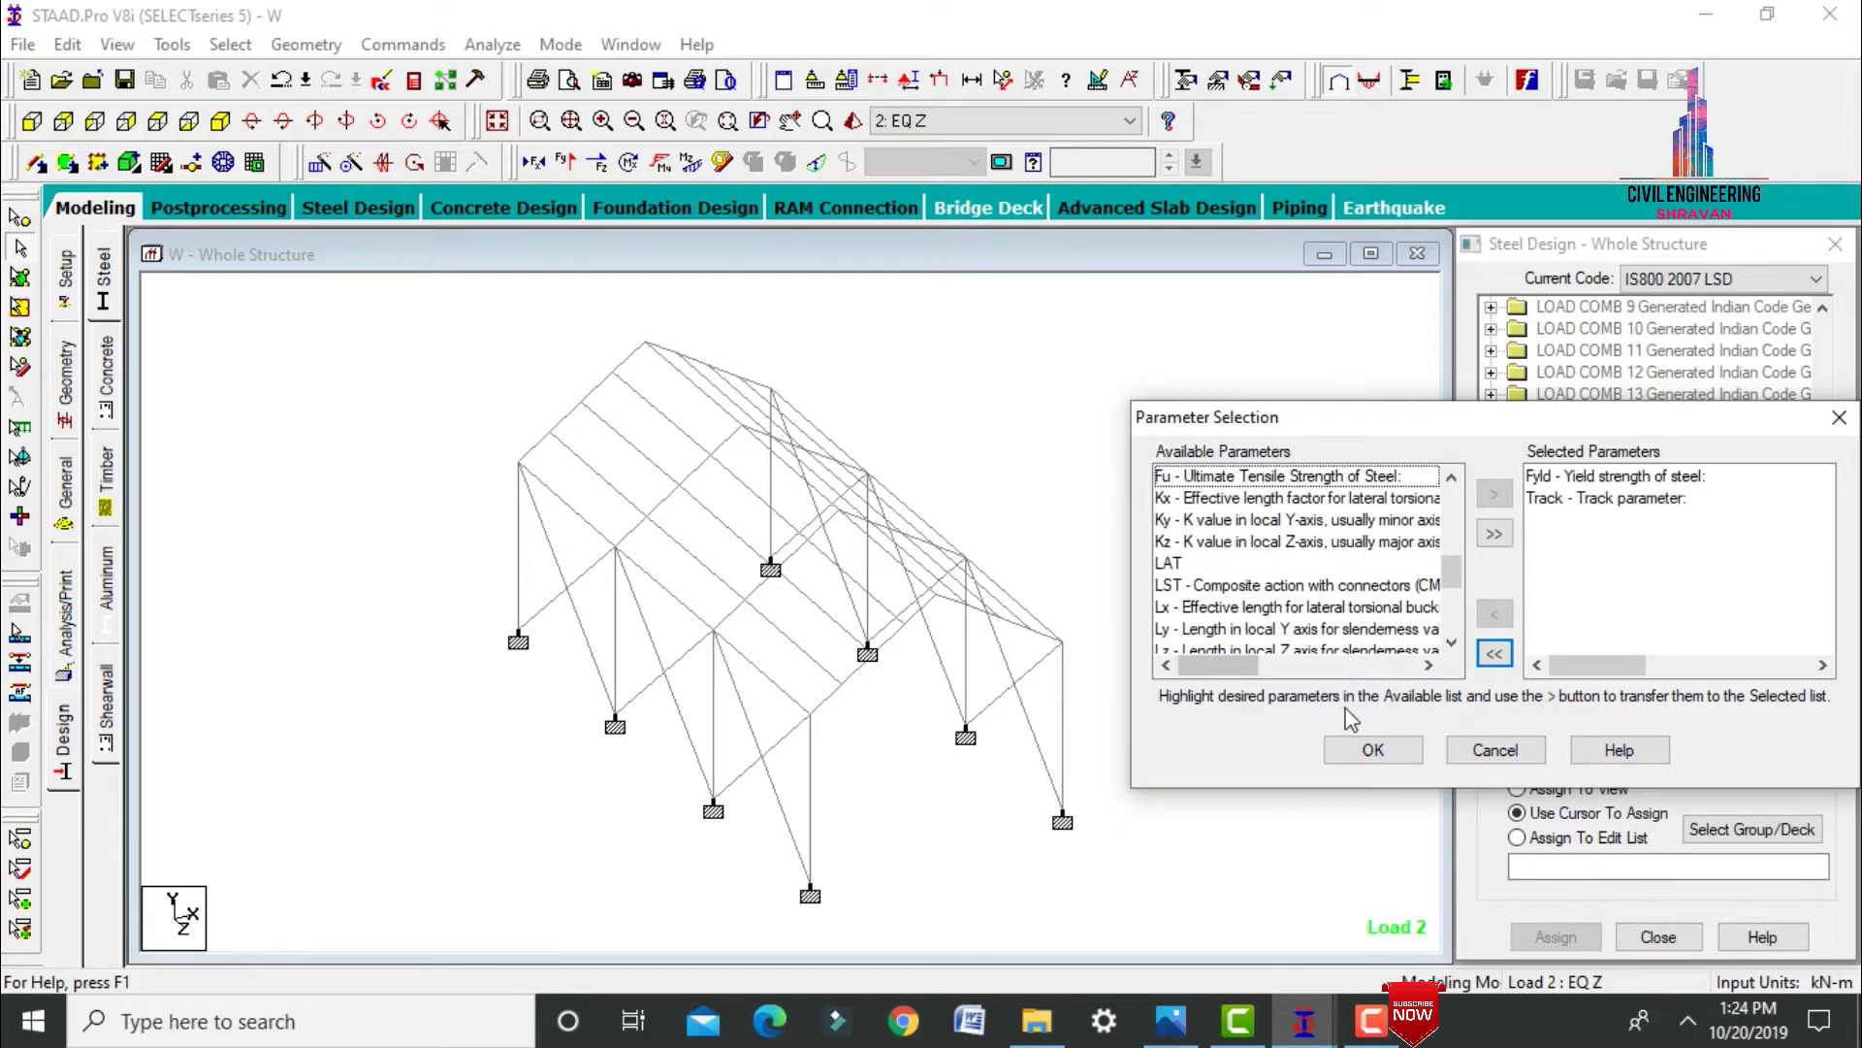
left_click(1372, 750)
left_click(1627, 691)
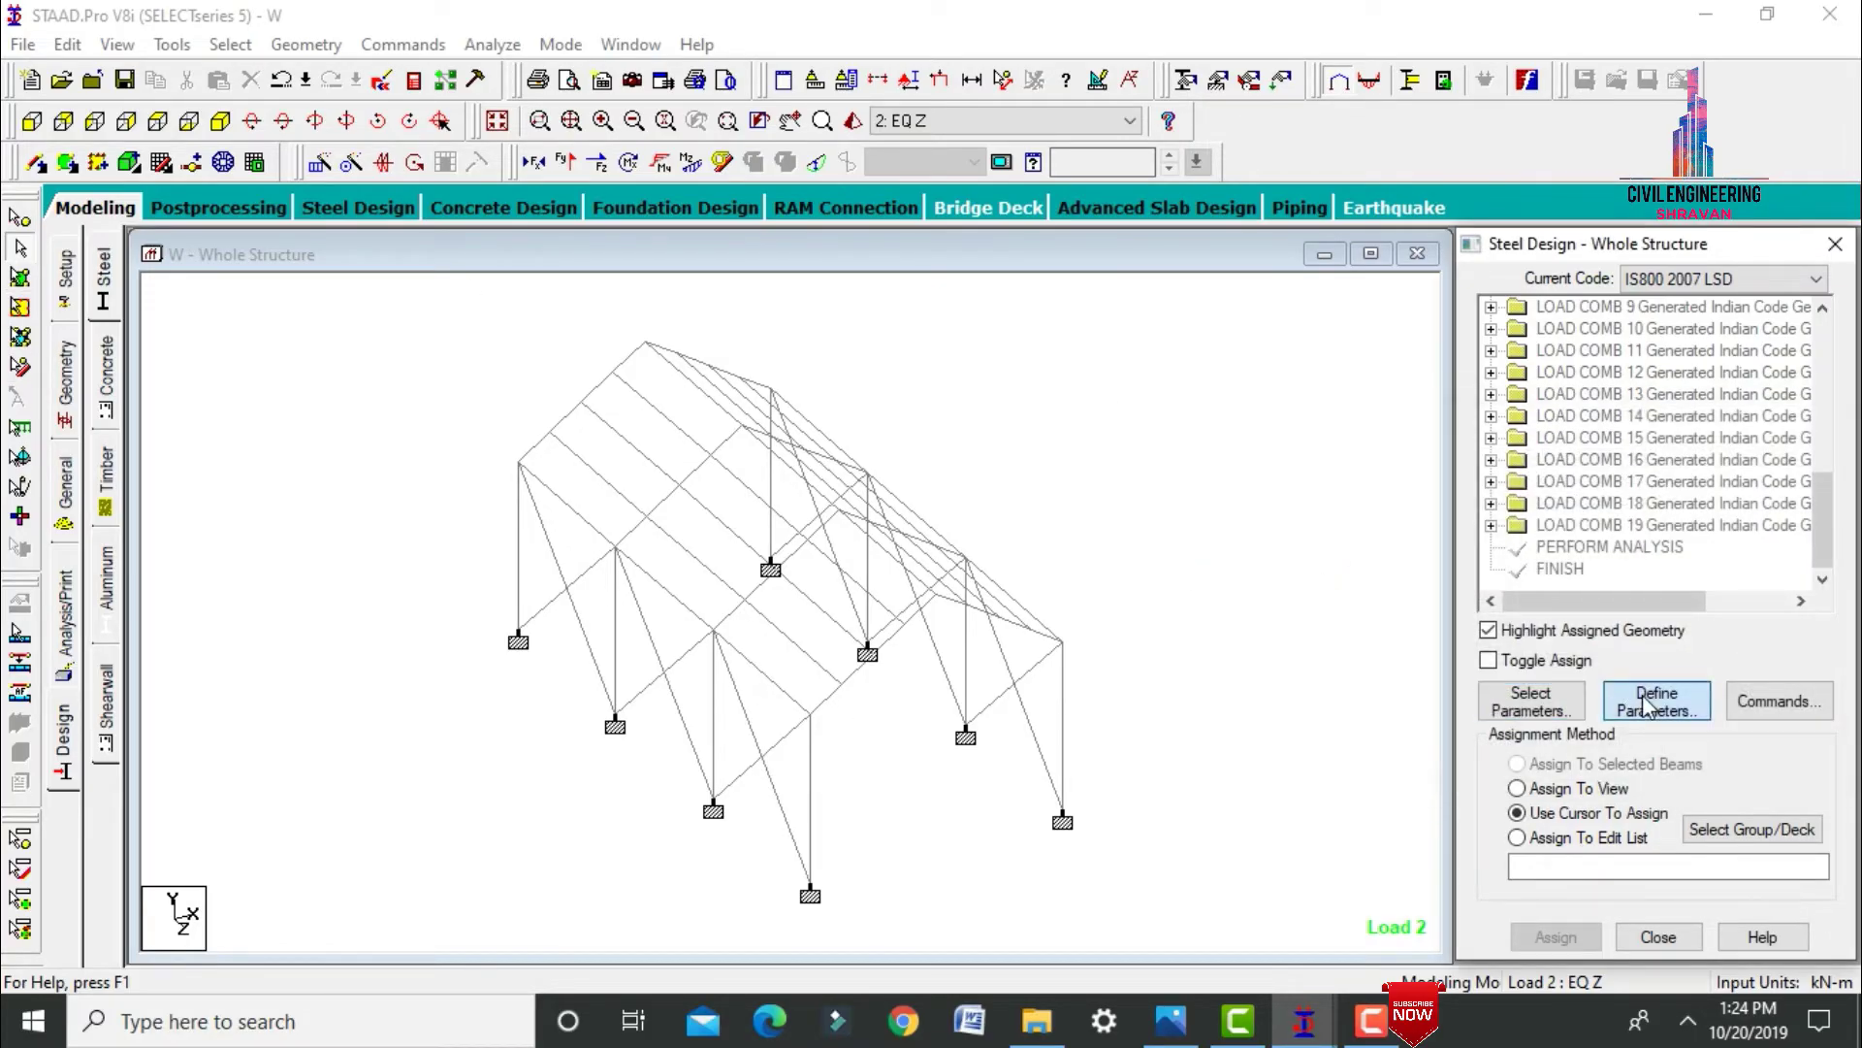
Set FYLD to 500000 kN/m2 and TRACK to 2 for maximum-detail design output.
double_click(1027, 398)
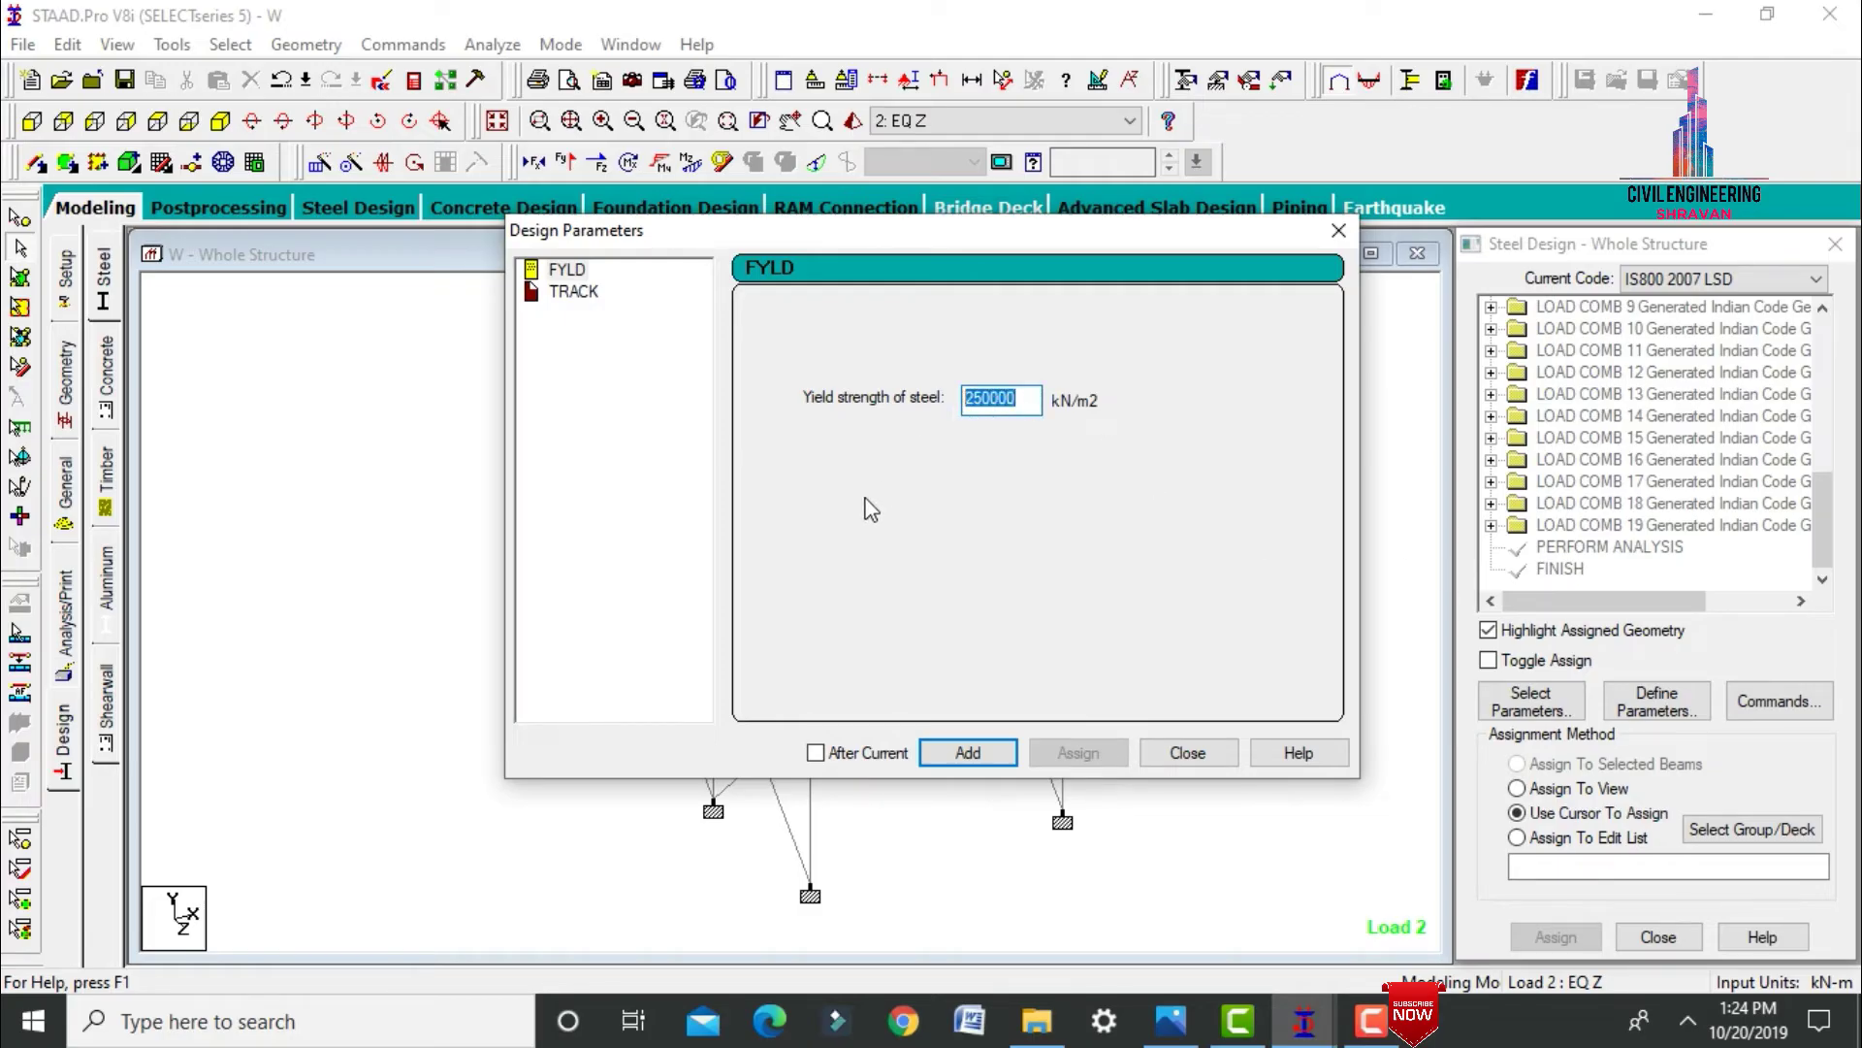
type("5")
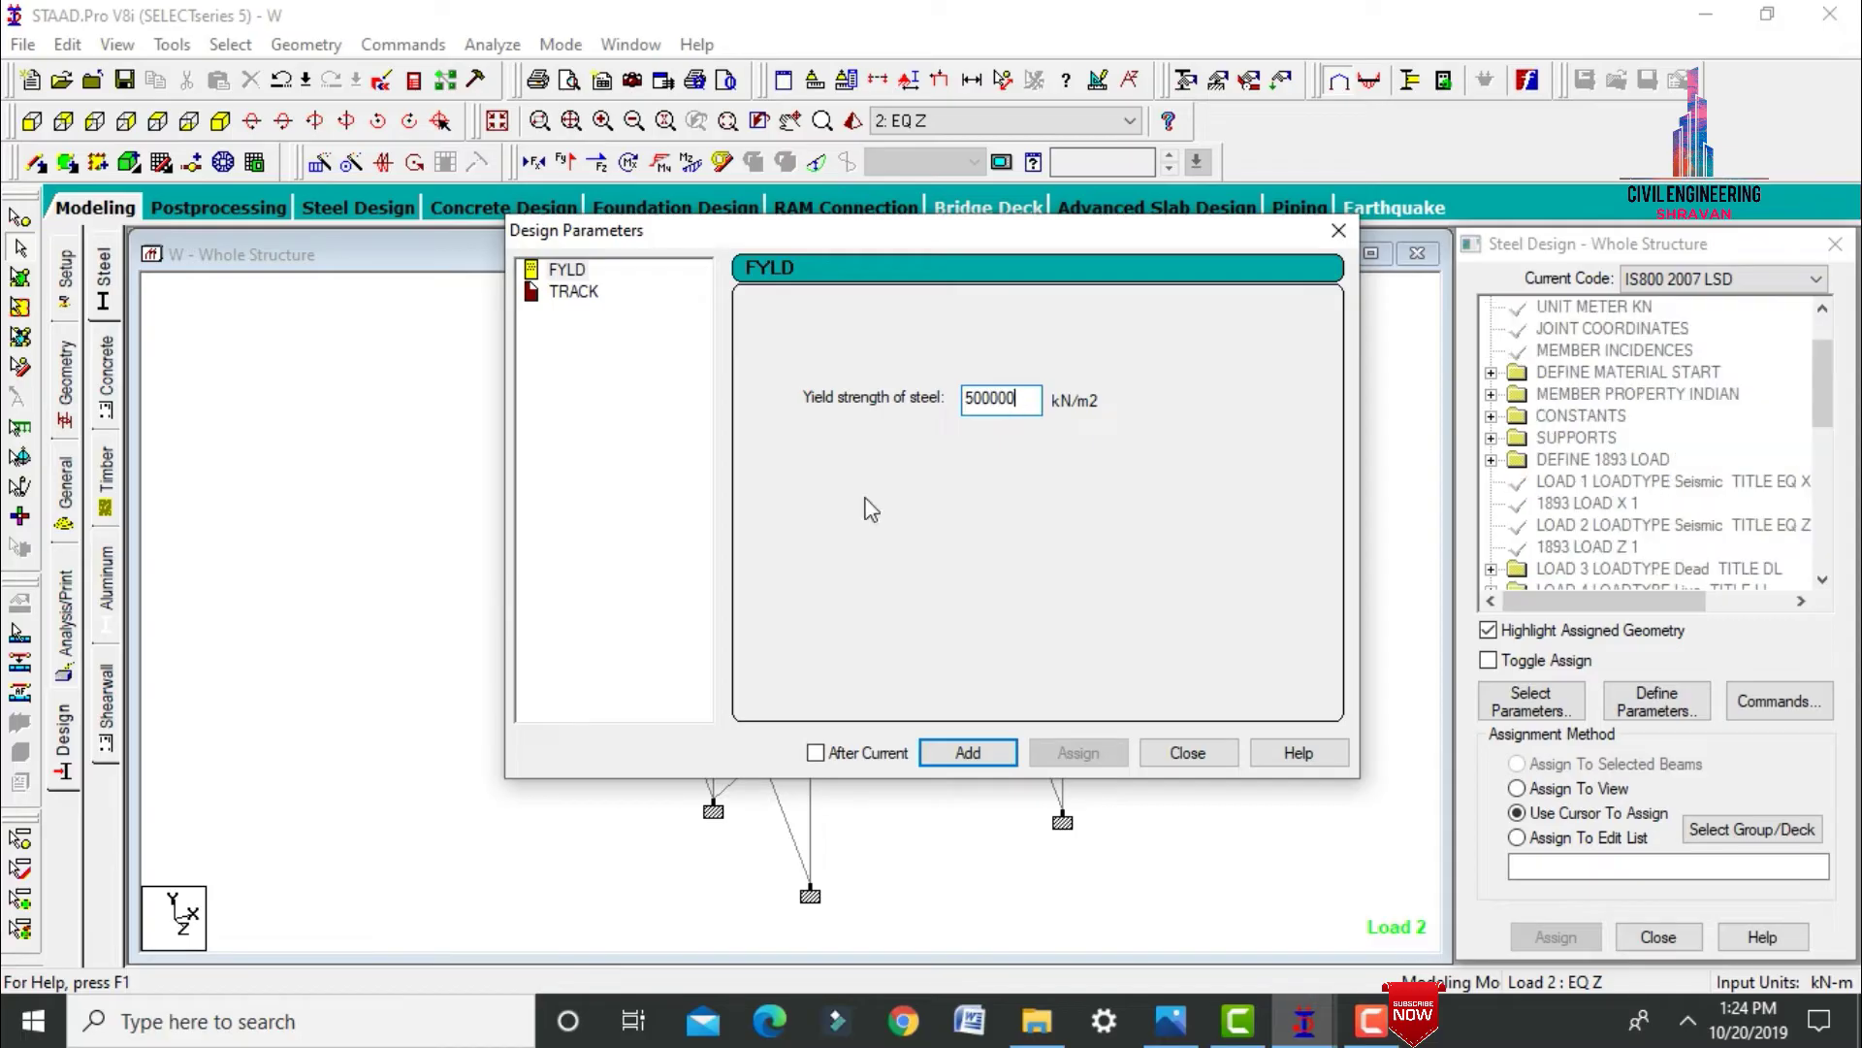
left_click(568, 292)
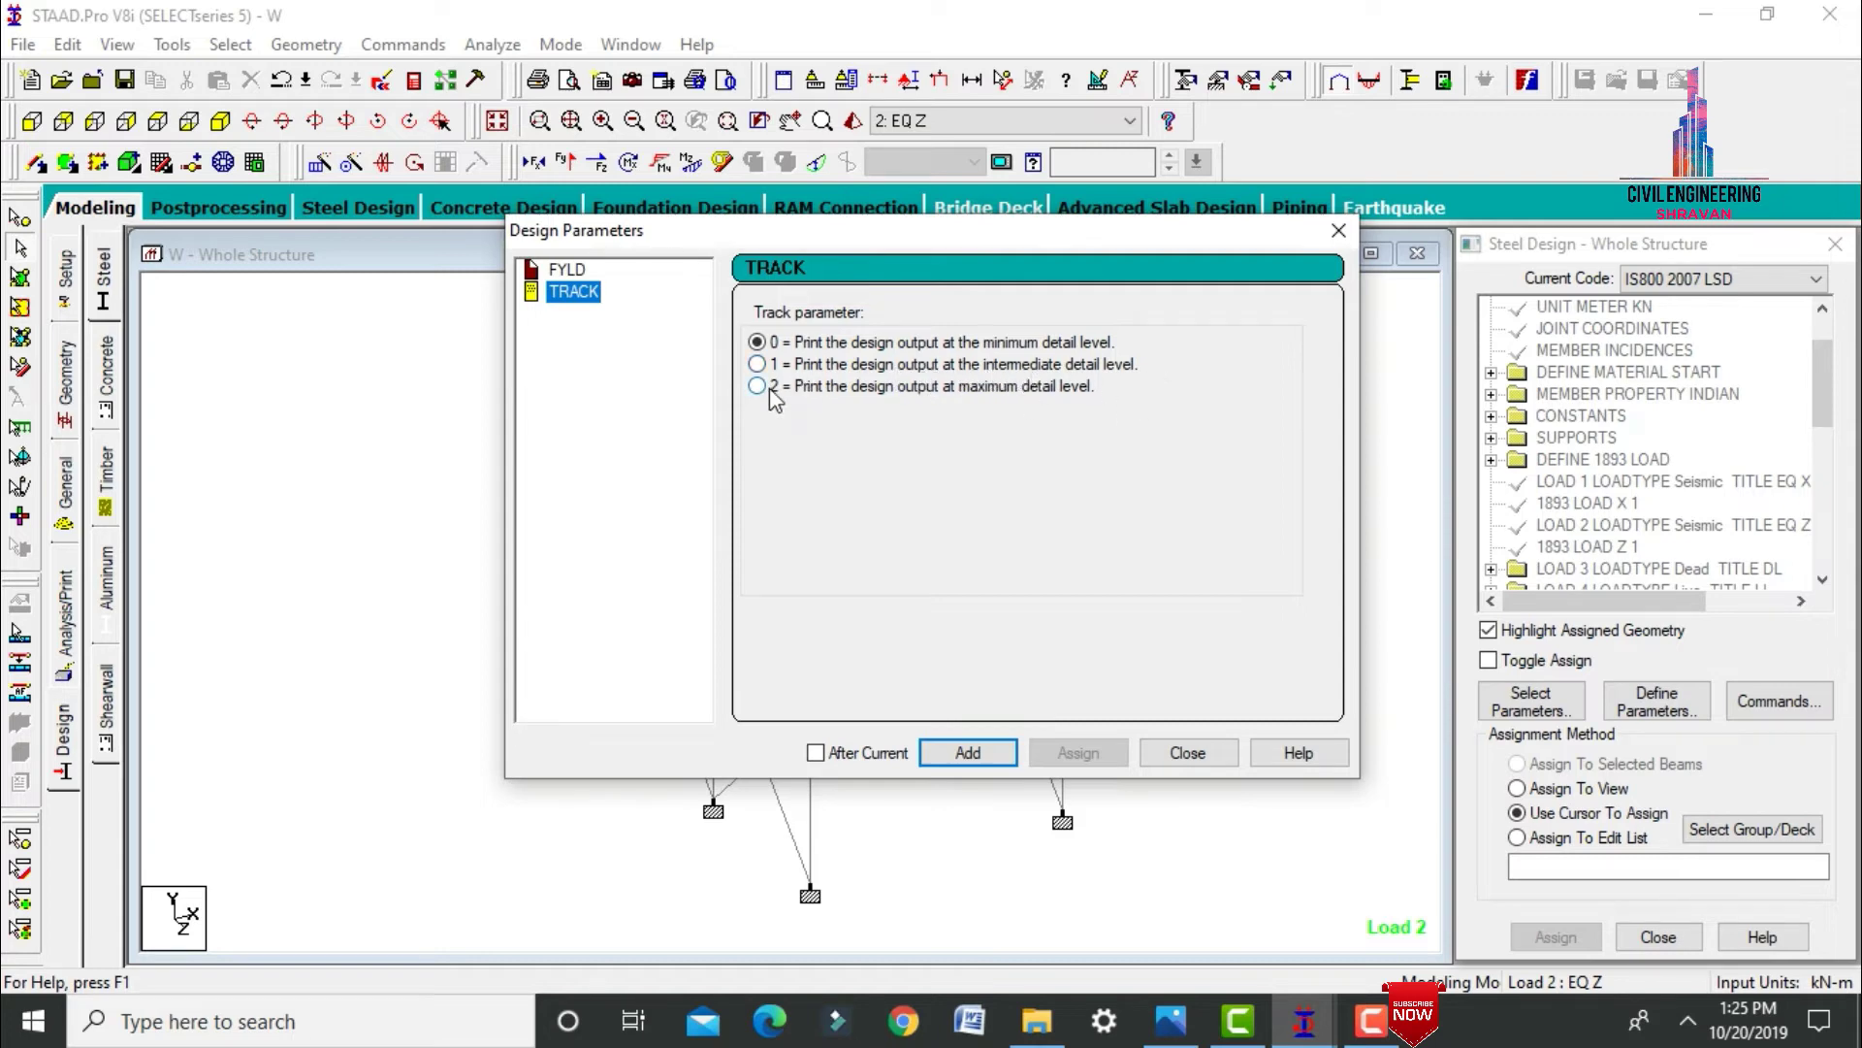
left_click(951, 390)
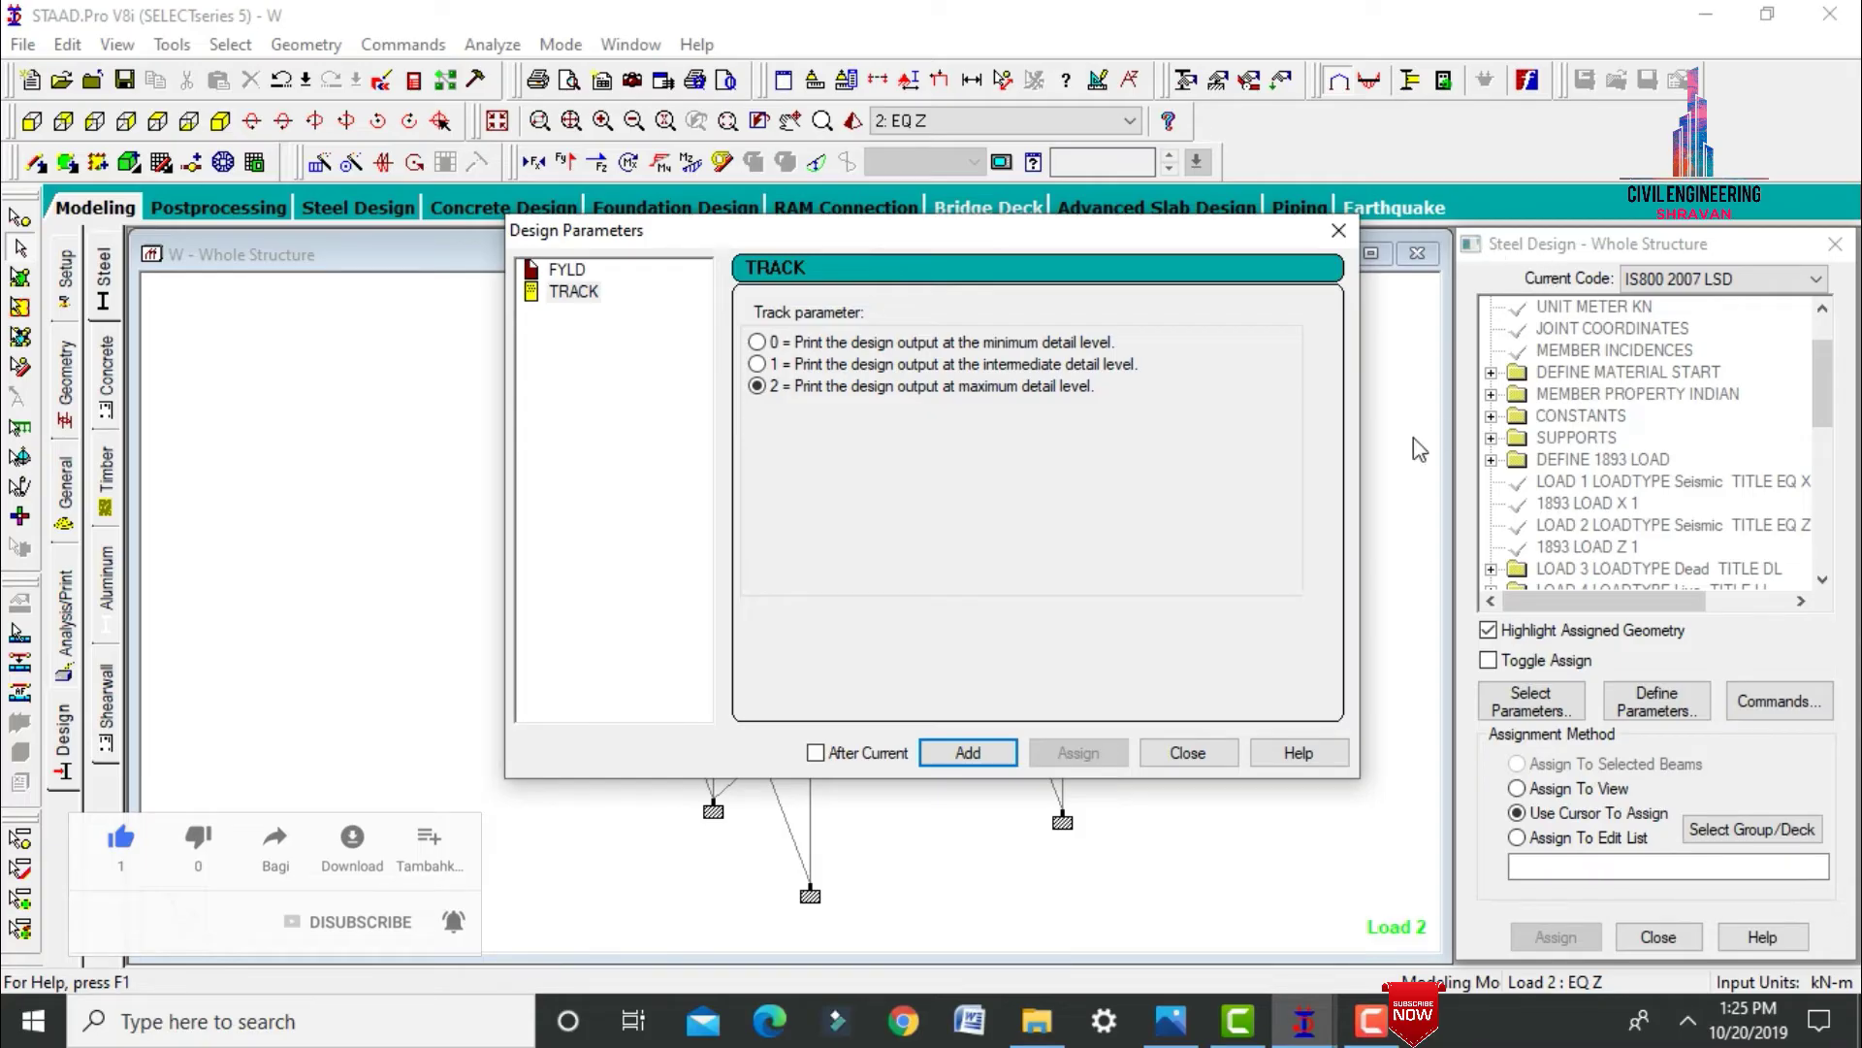
left_click(1187, 752)
left_click(1777, 700)
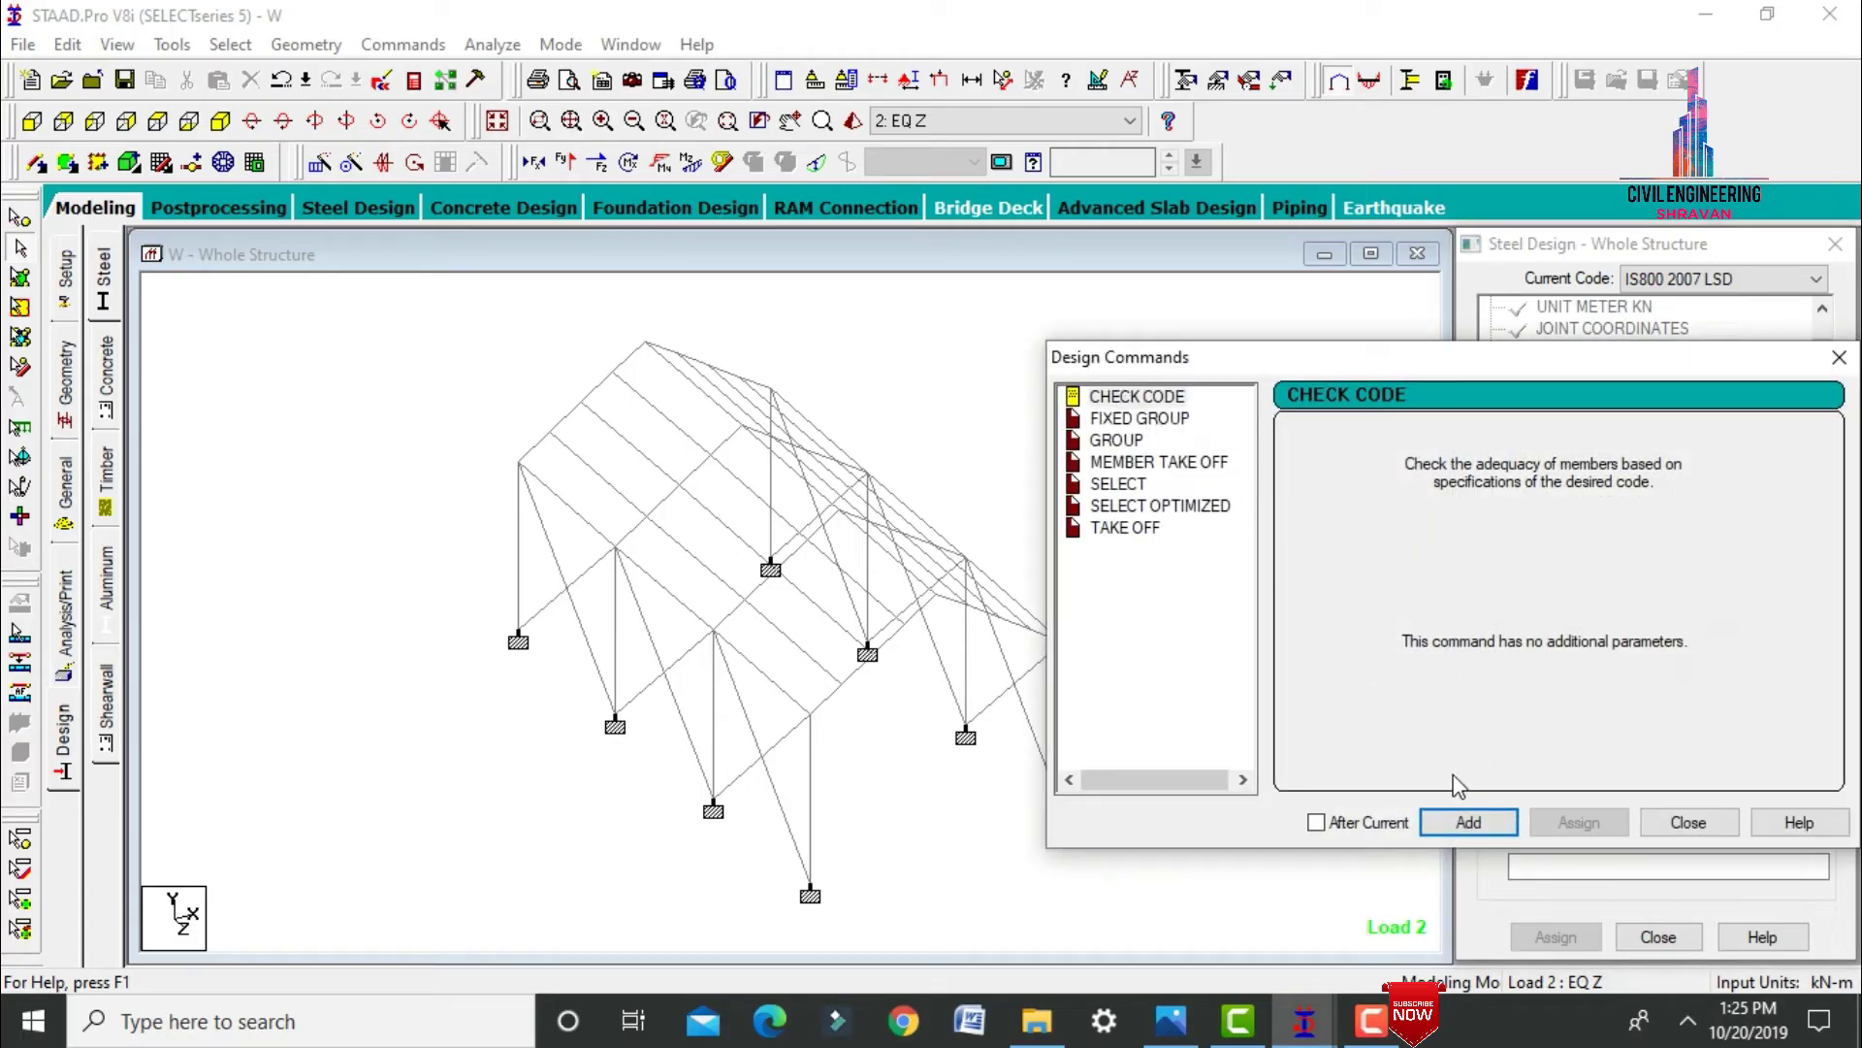
Add the MEMBER TAKE OFF, SELECT and TAKE OFF design commands.
left_click(1159, 466)
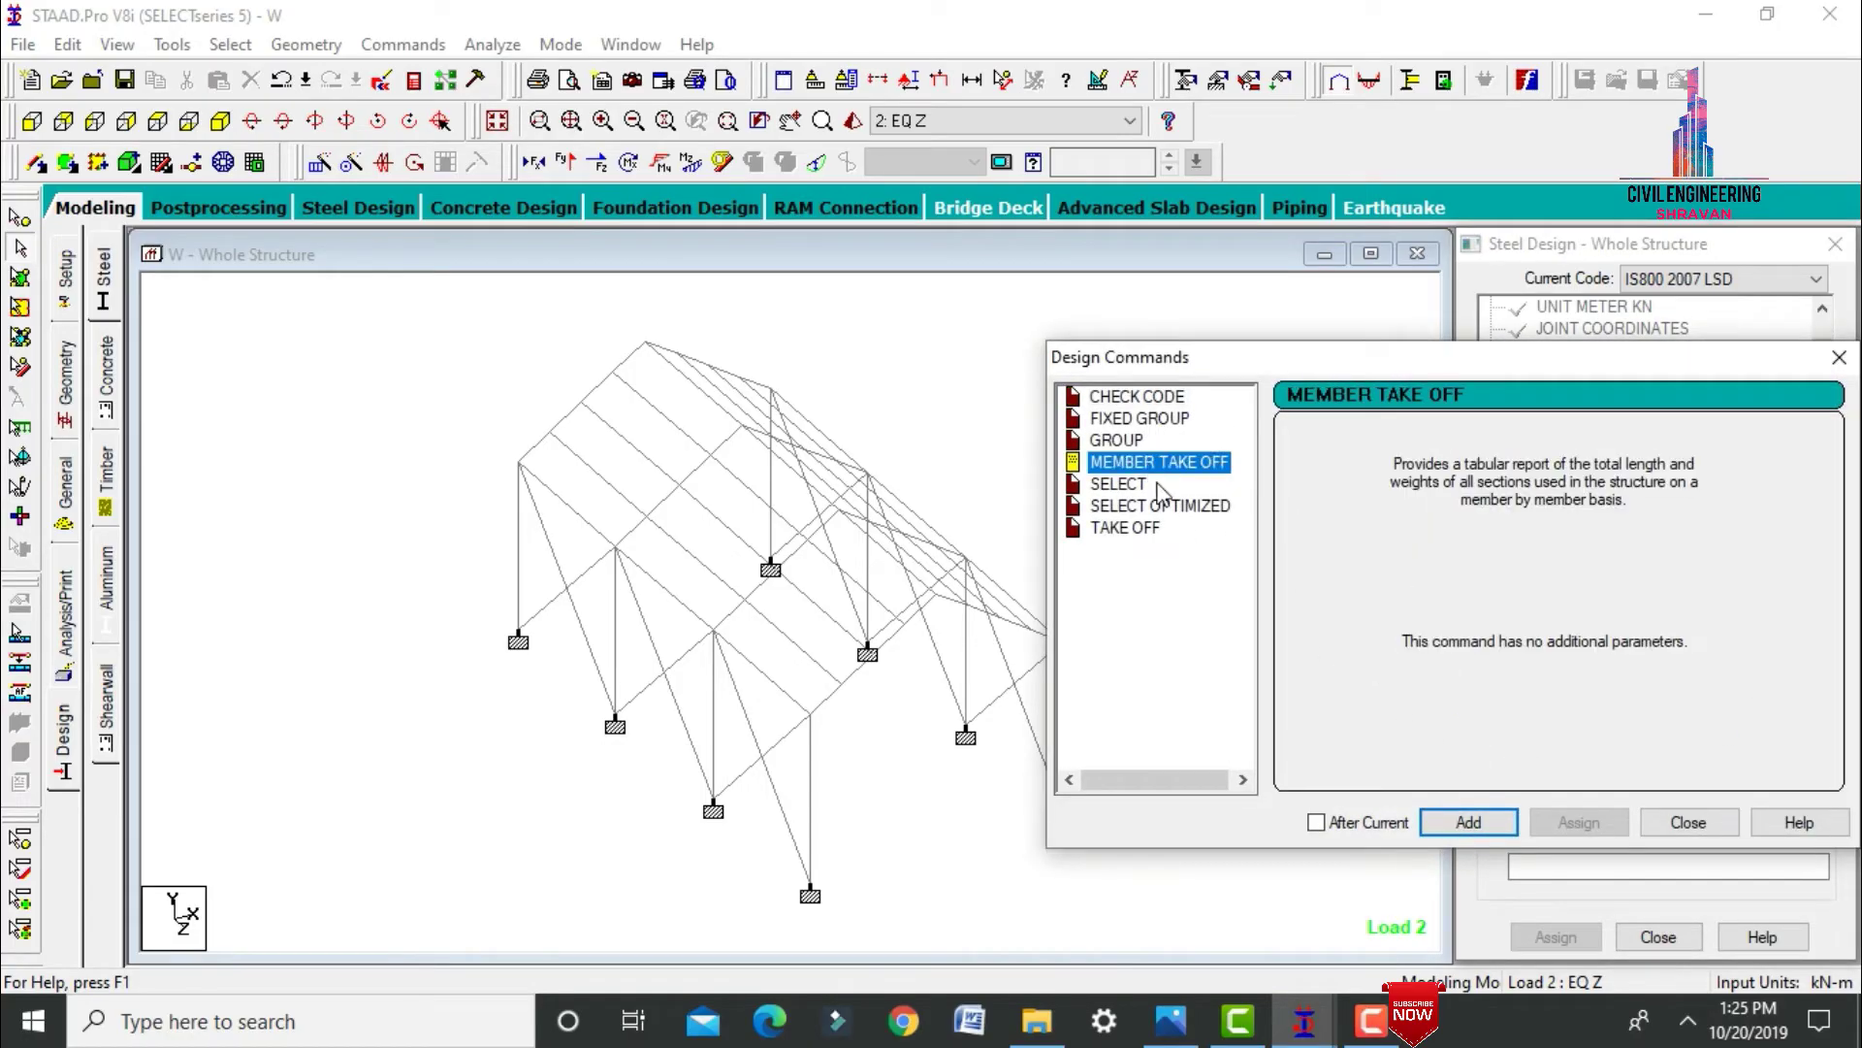
left_click(1469, 822)
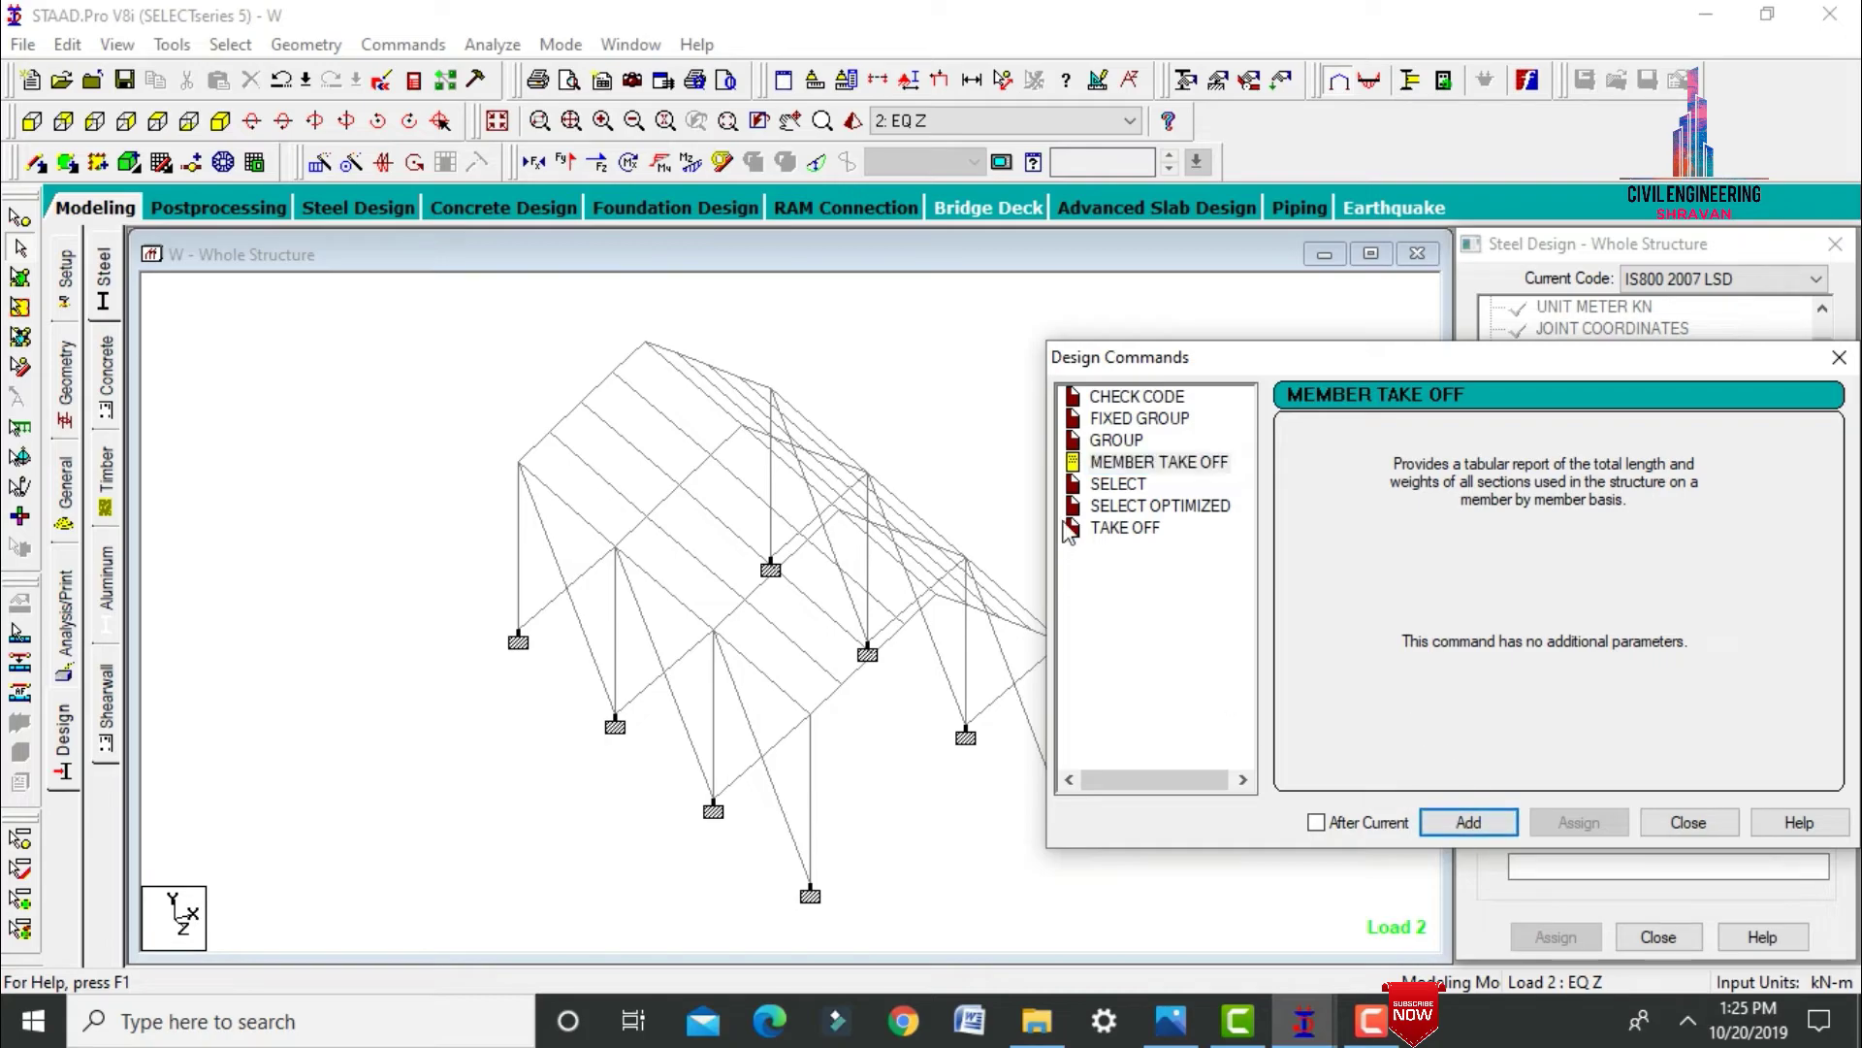
left_click(1115, 484)
left_click(1469, 822)
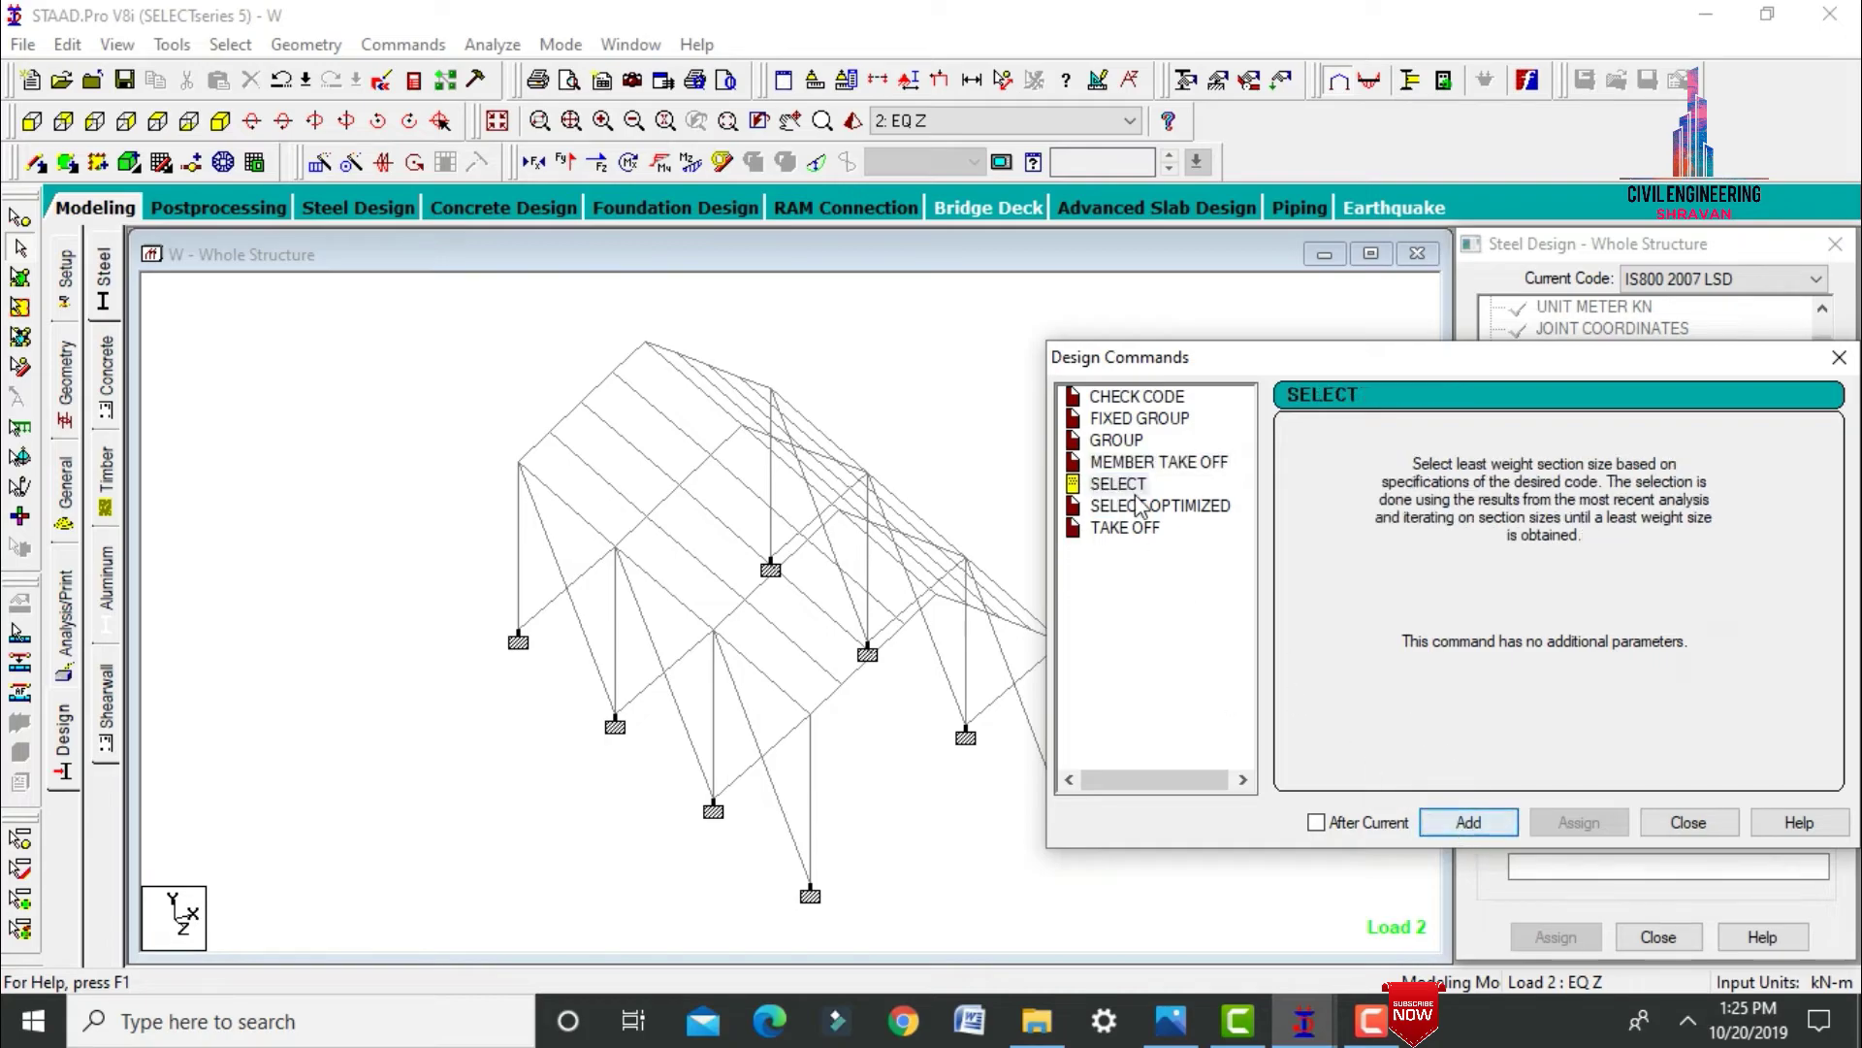
left_click(1125, 528)
left_click(1468, 822)
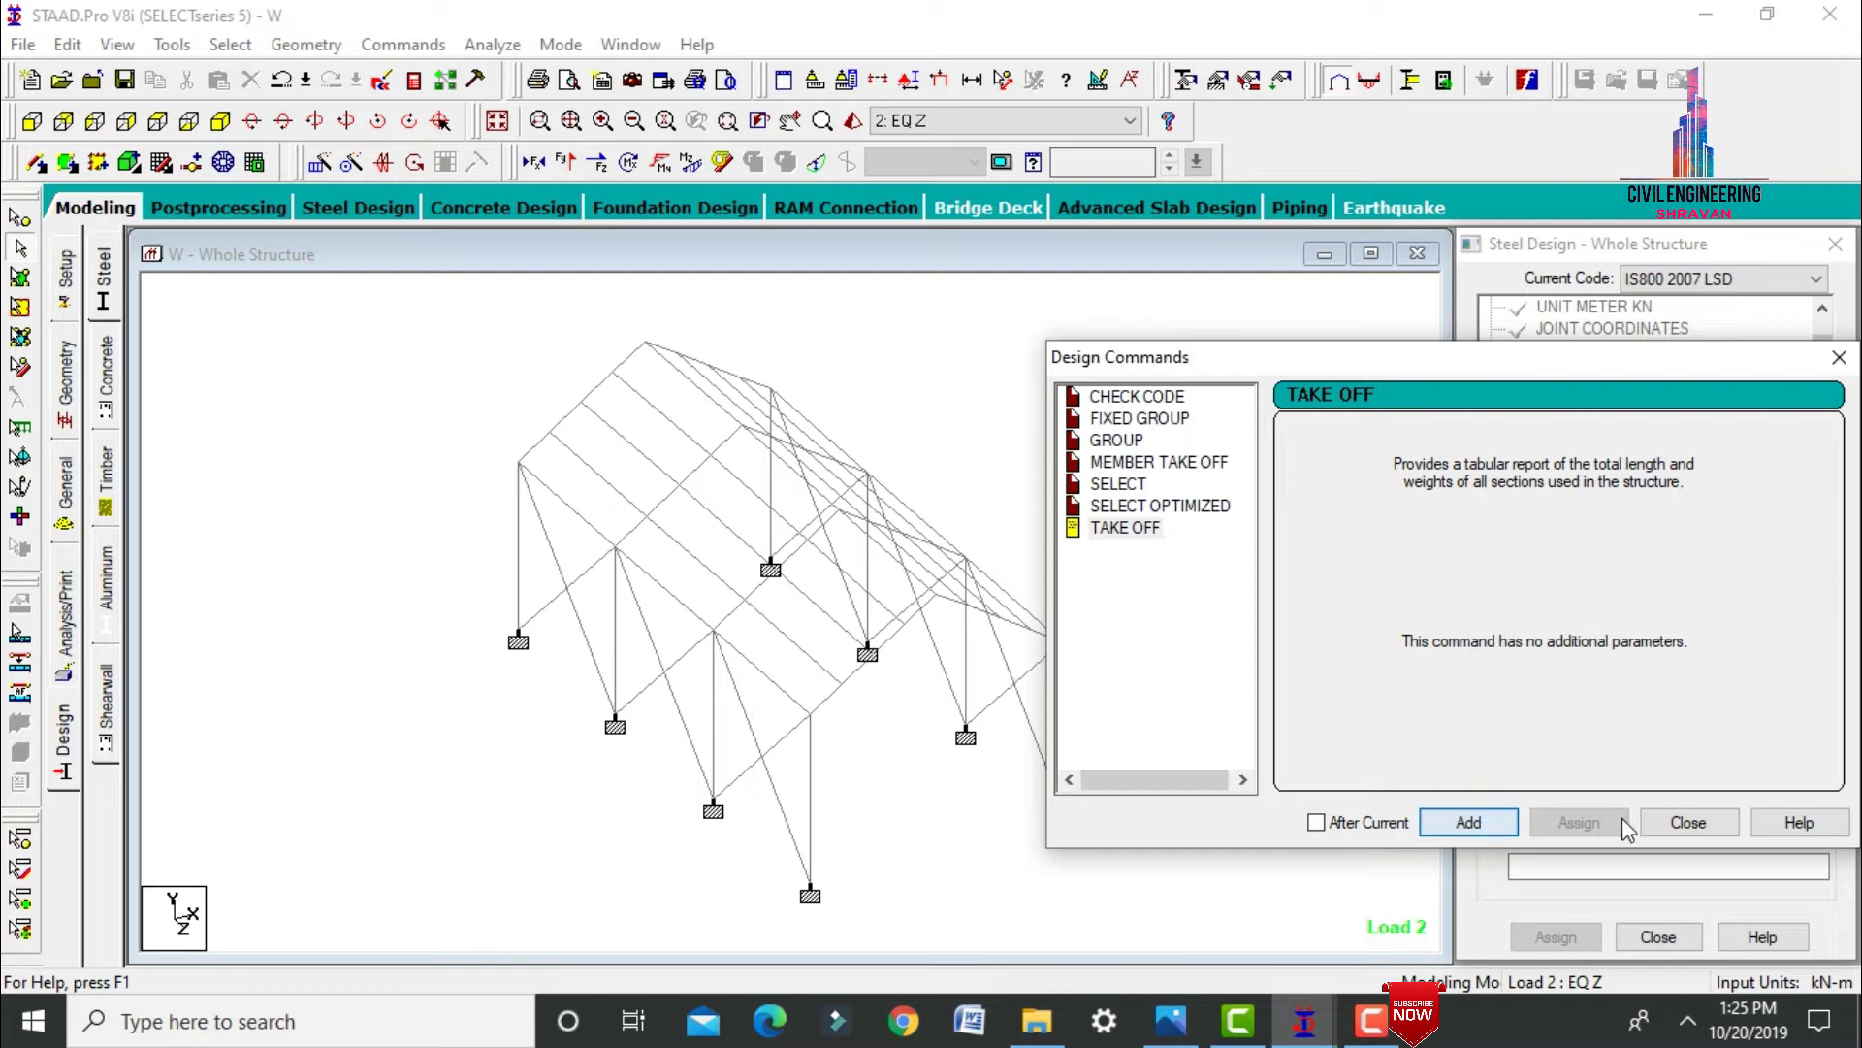
left_click(1687, 823)
Assign FYLD 500000 and TRACK 2 to every member in view.
left_click_drag(1822, 374, 1823, 504)
left_click(1608, 459)
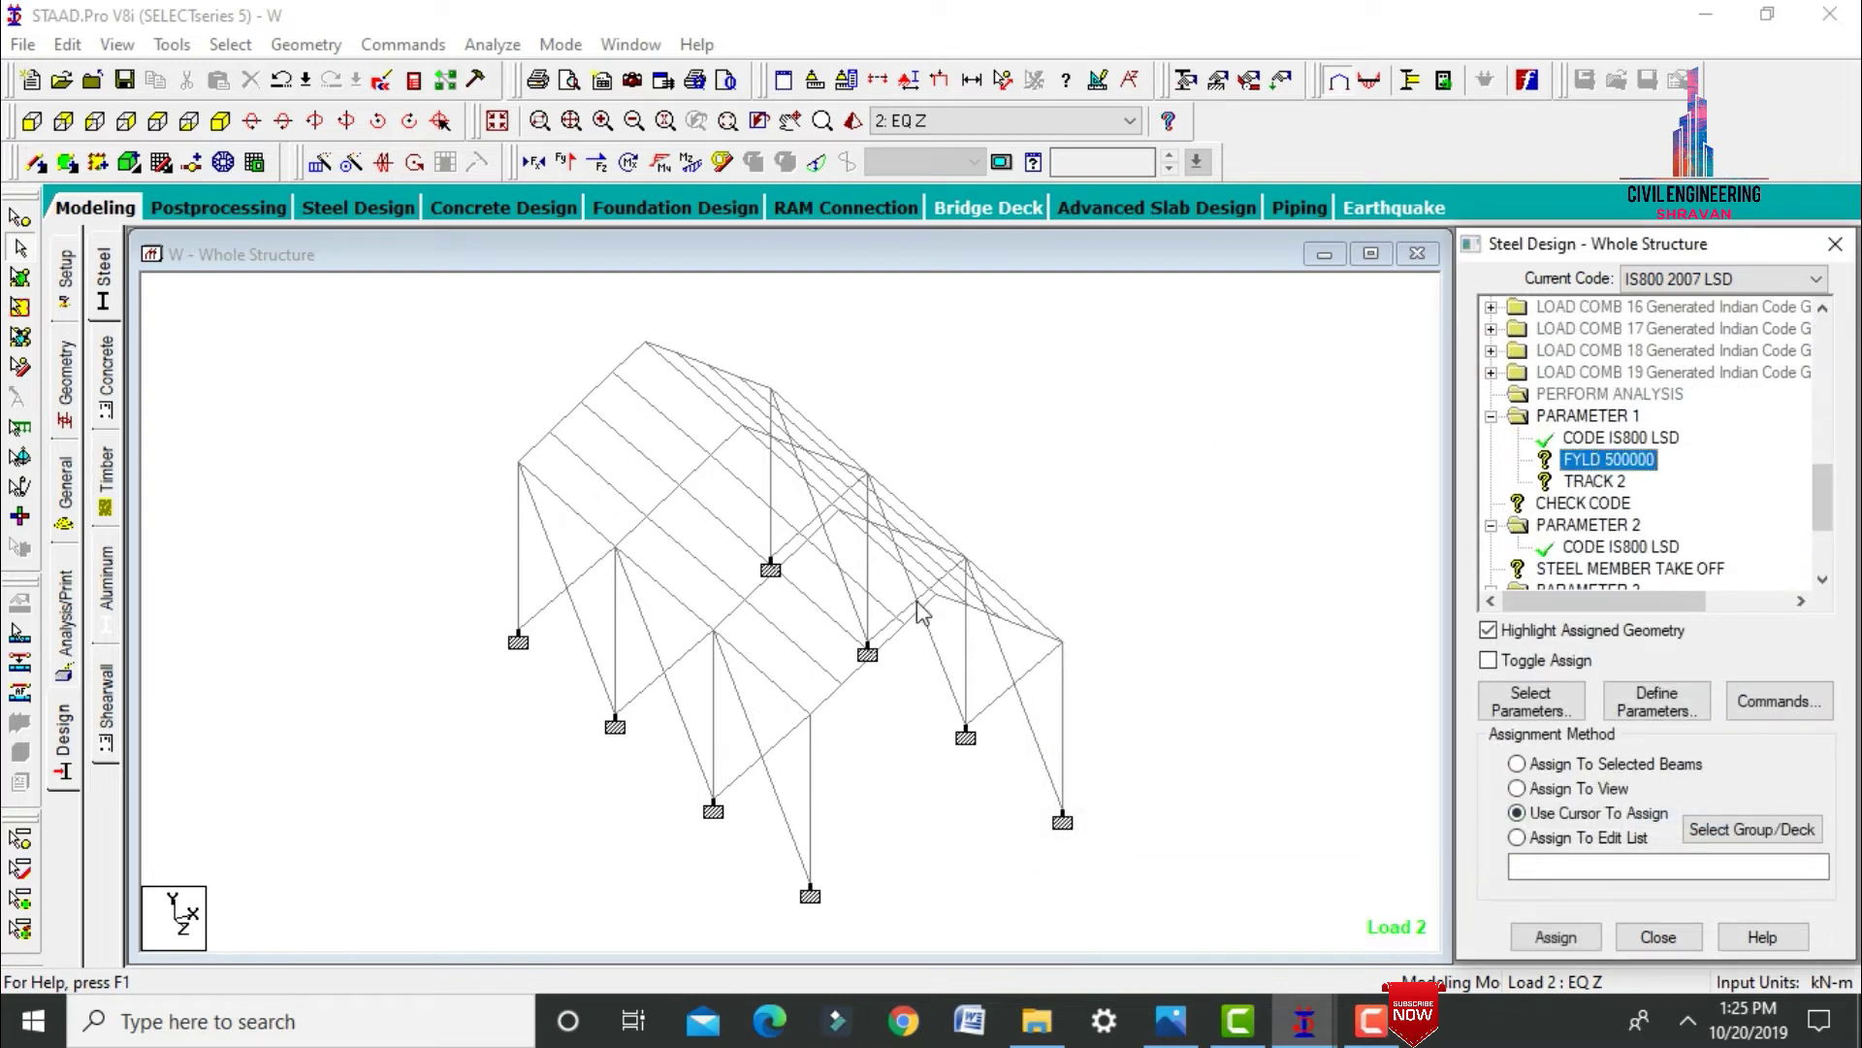
left_click(1518, 788)
left_click(1556, 937)
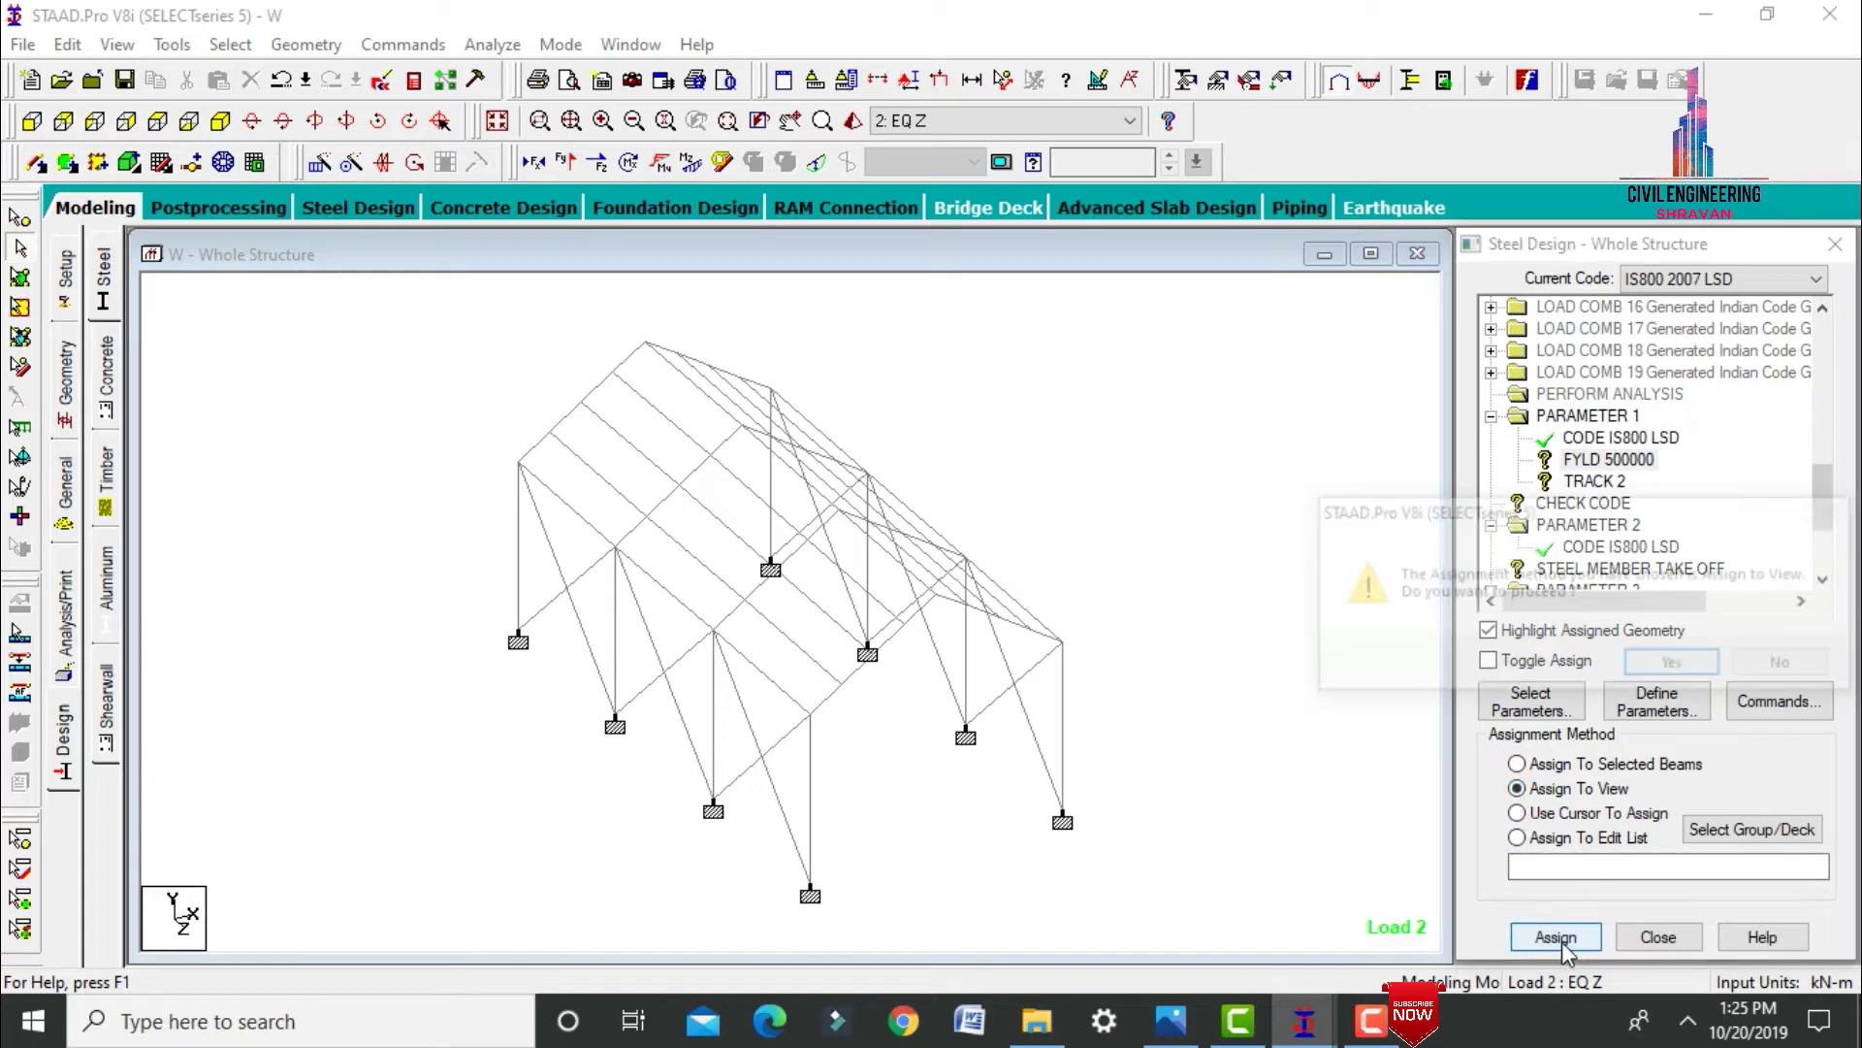
left_click(1641, 669)
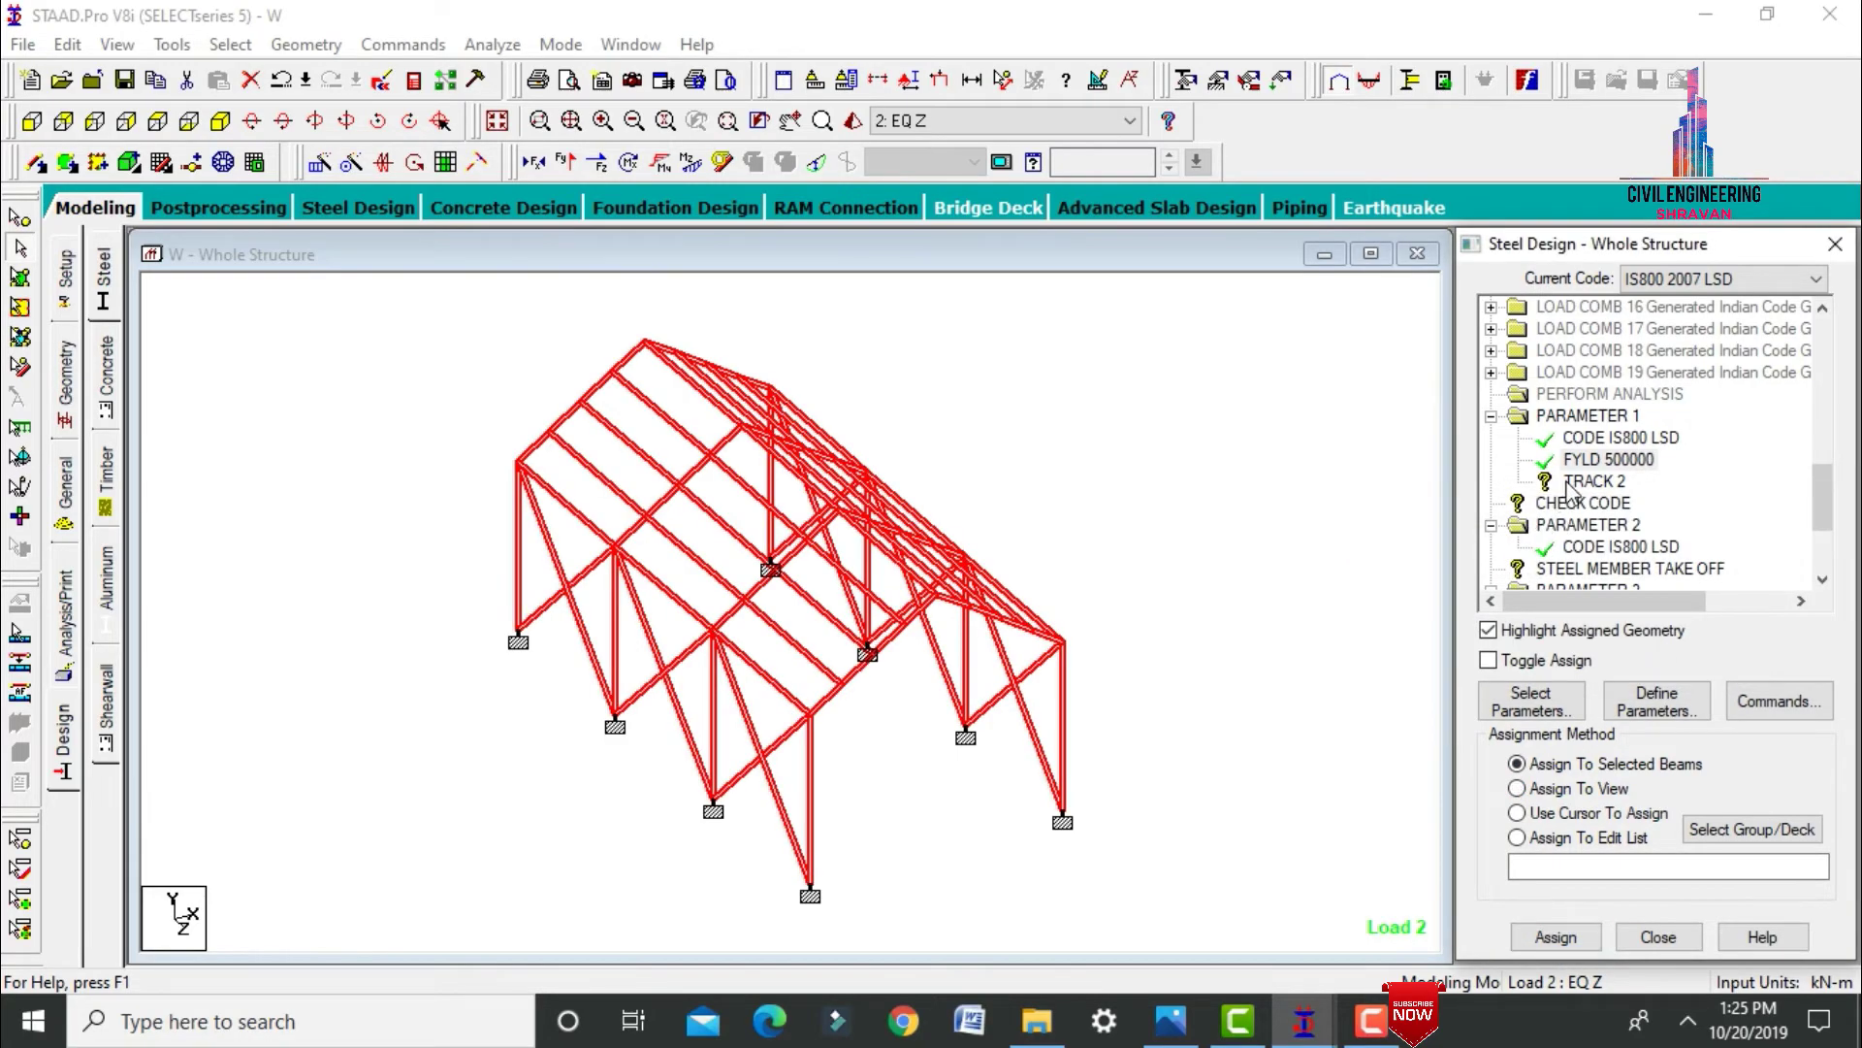
left_click(1594, 481)
left_click(1561, 788)
left_click(1591, 941)
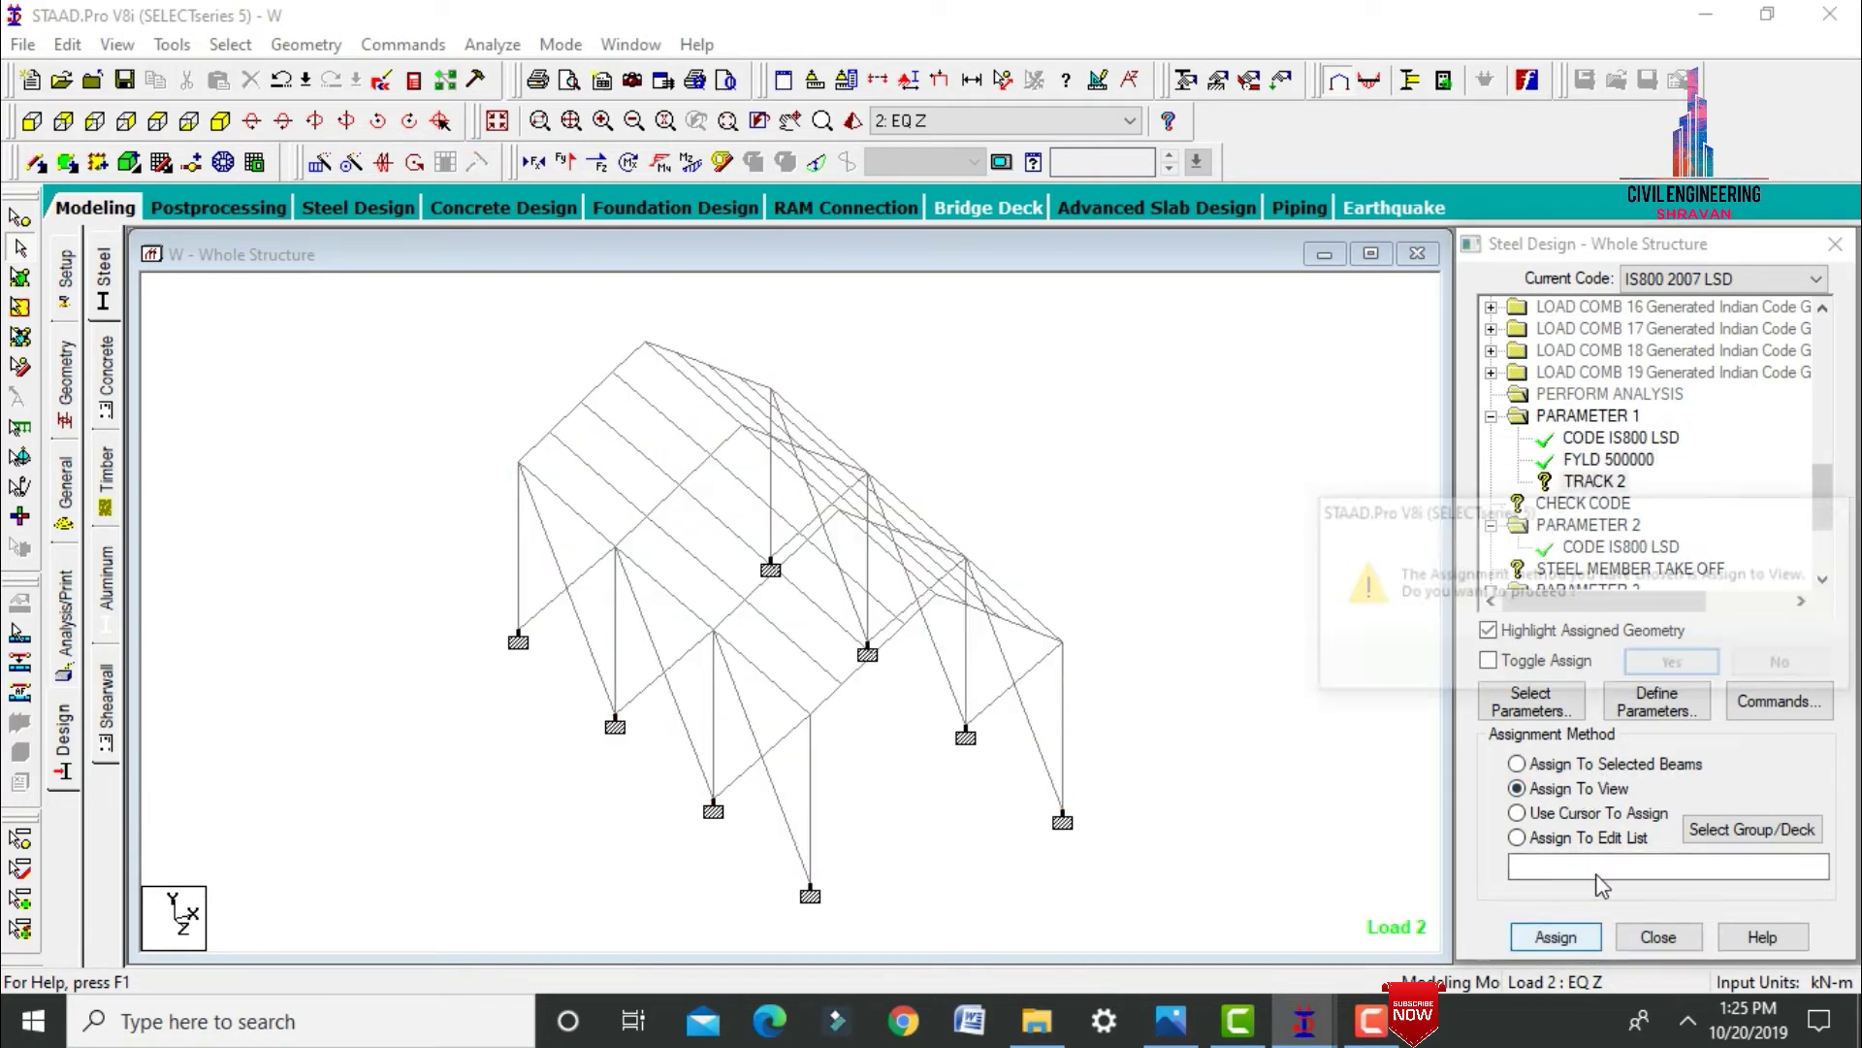
left_click(1672, 662)
Assign CHECK CODE and STEEL MEMBER TAKE OFF to every member in view.
left_click(1583, 502)
left_click(1562, 788)
left_click(1556, 937)
left_click(1675, 663)
left_click(1630, 569)
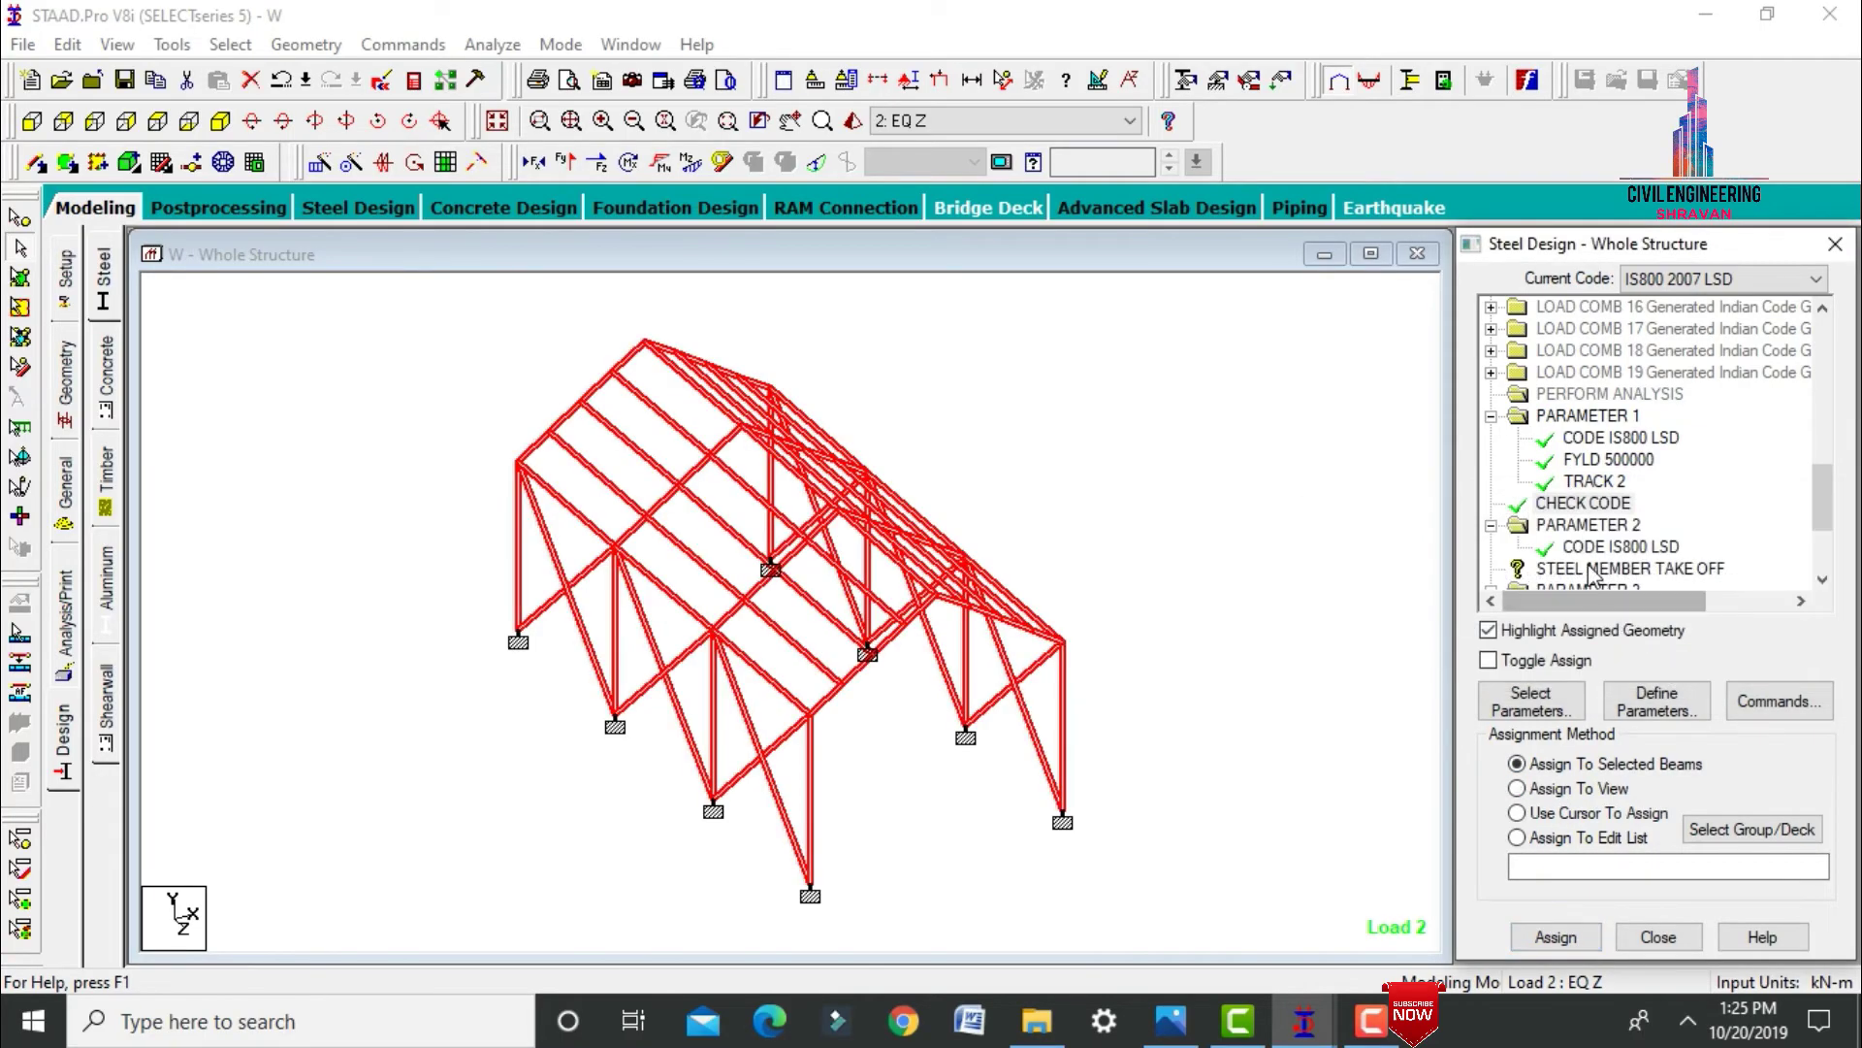
left_click(1562, 788)
left_click(1556, 937)
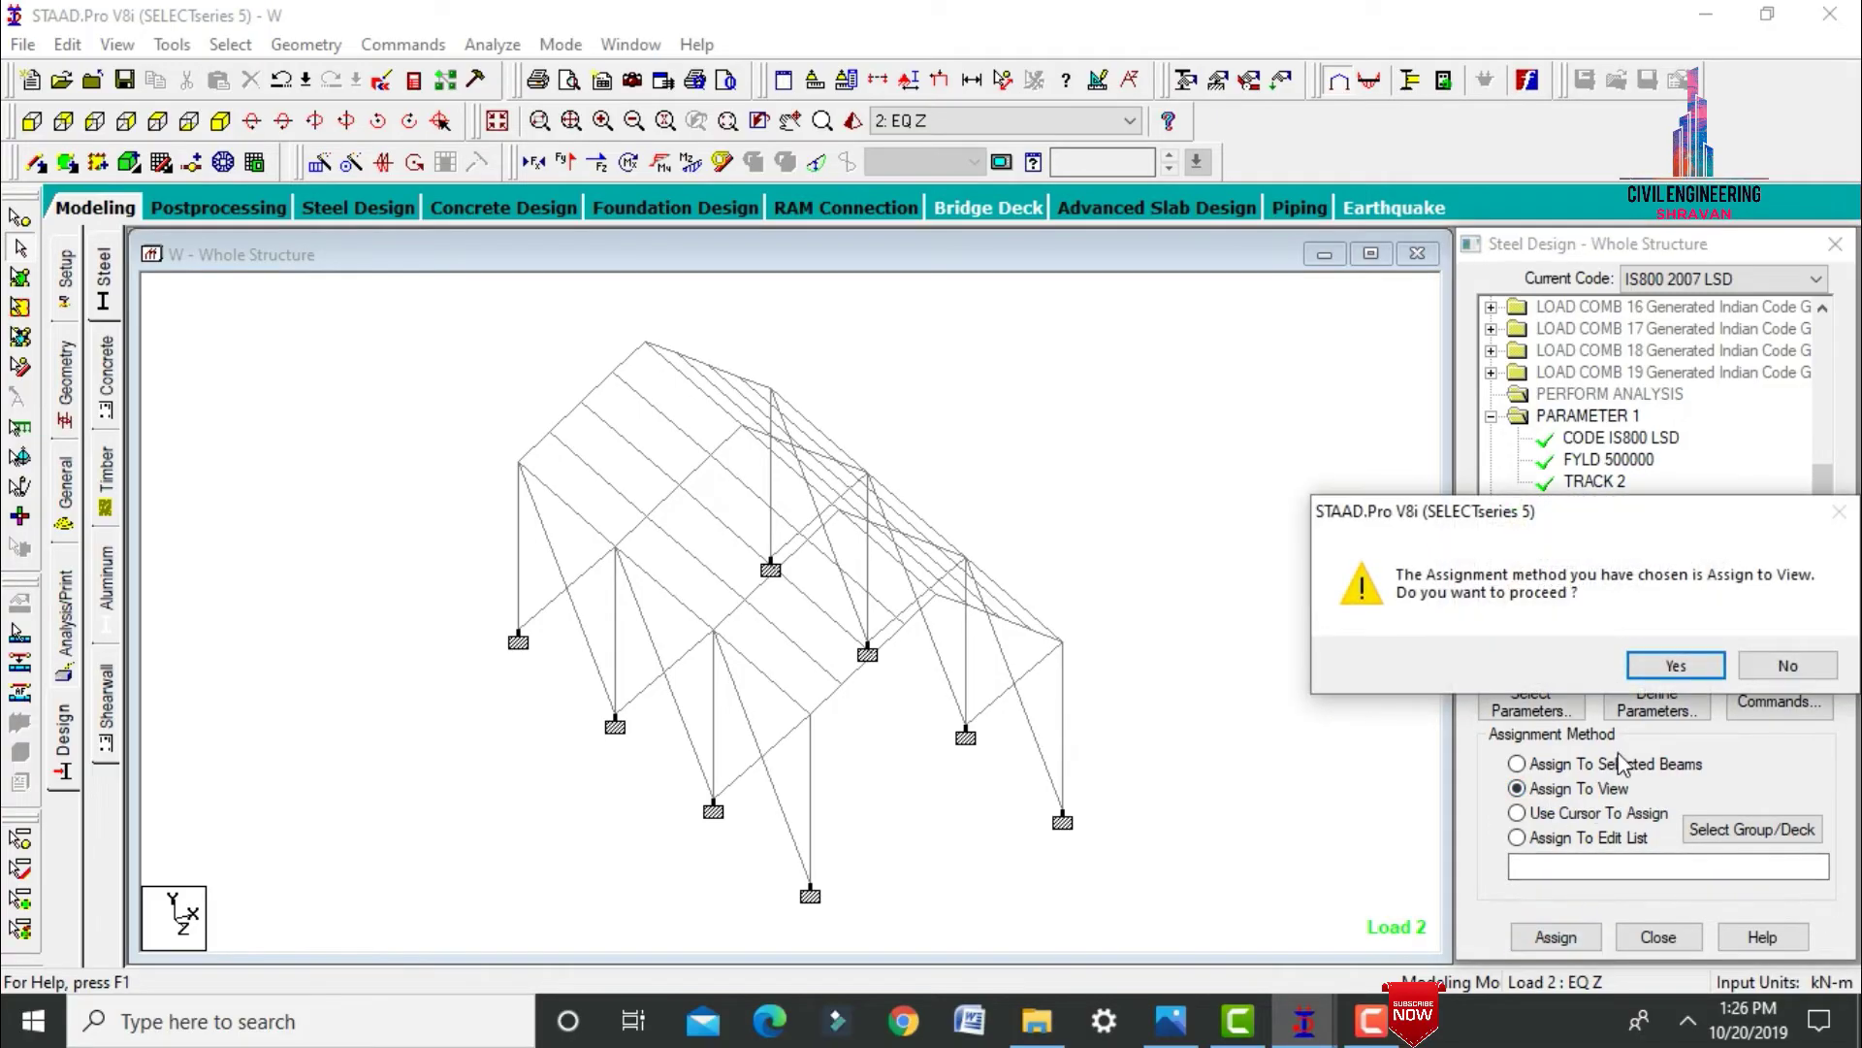
left_click(1677, 665)
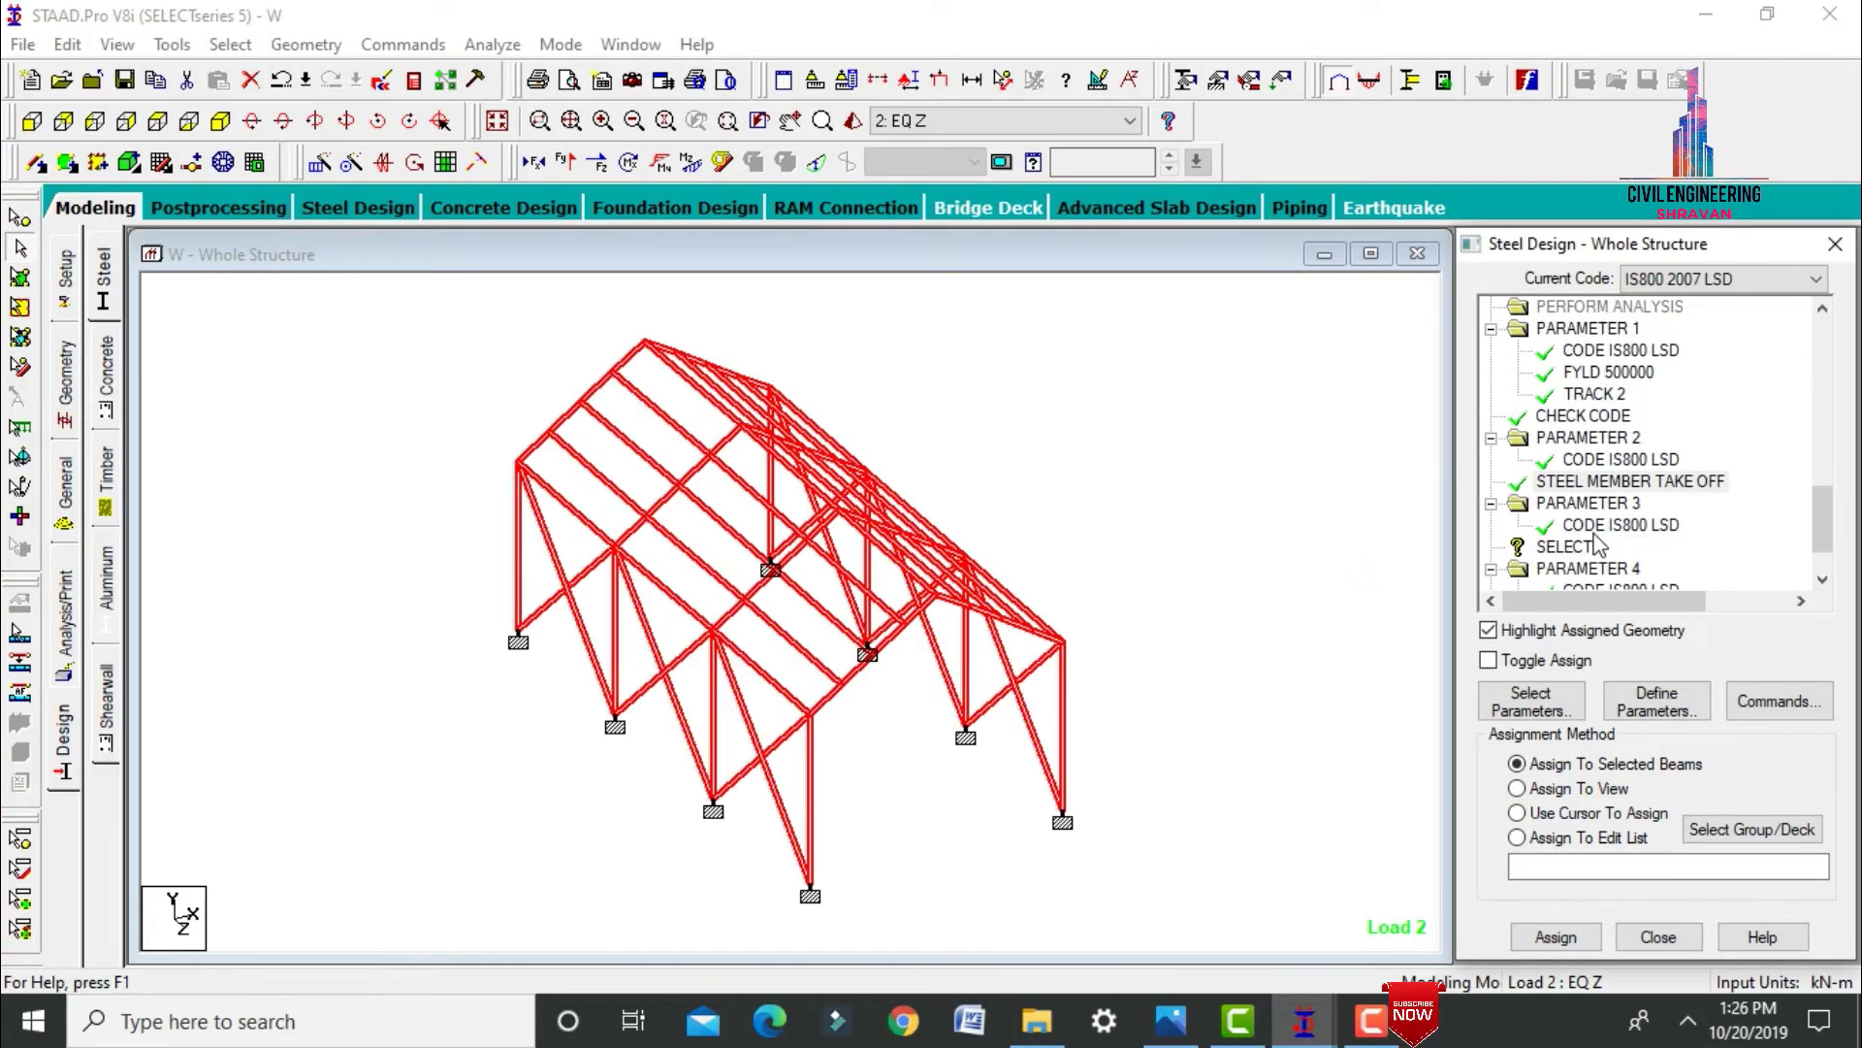
Assign SELECT and STEEL TAKE OFF to every member in view.
left_click(1563, 547)
left_click(1615, 788)
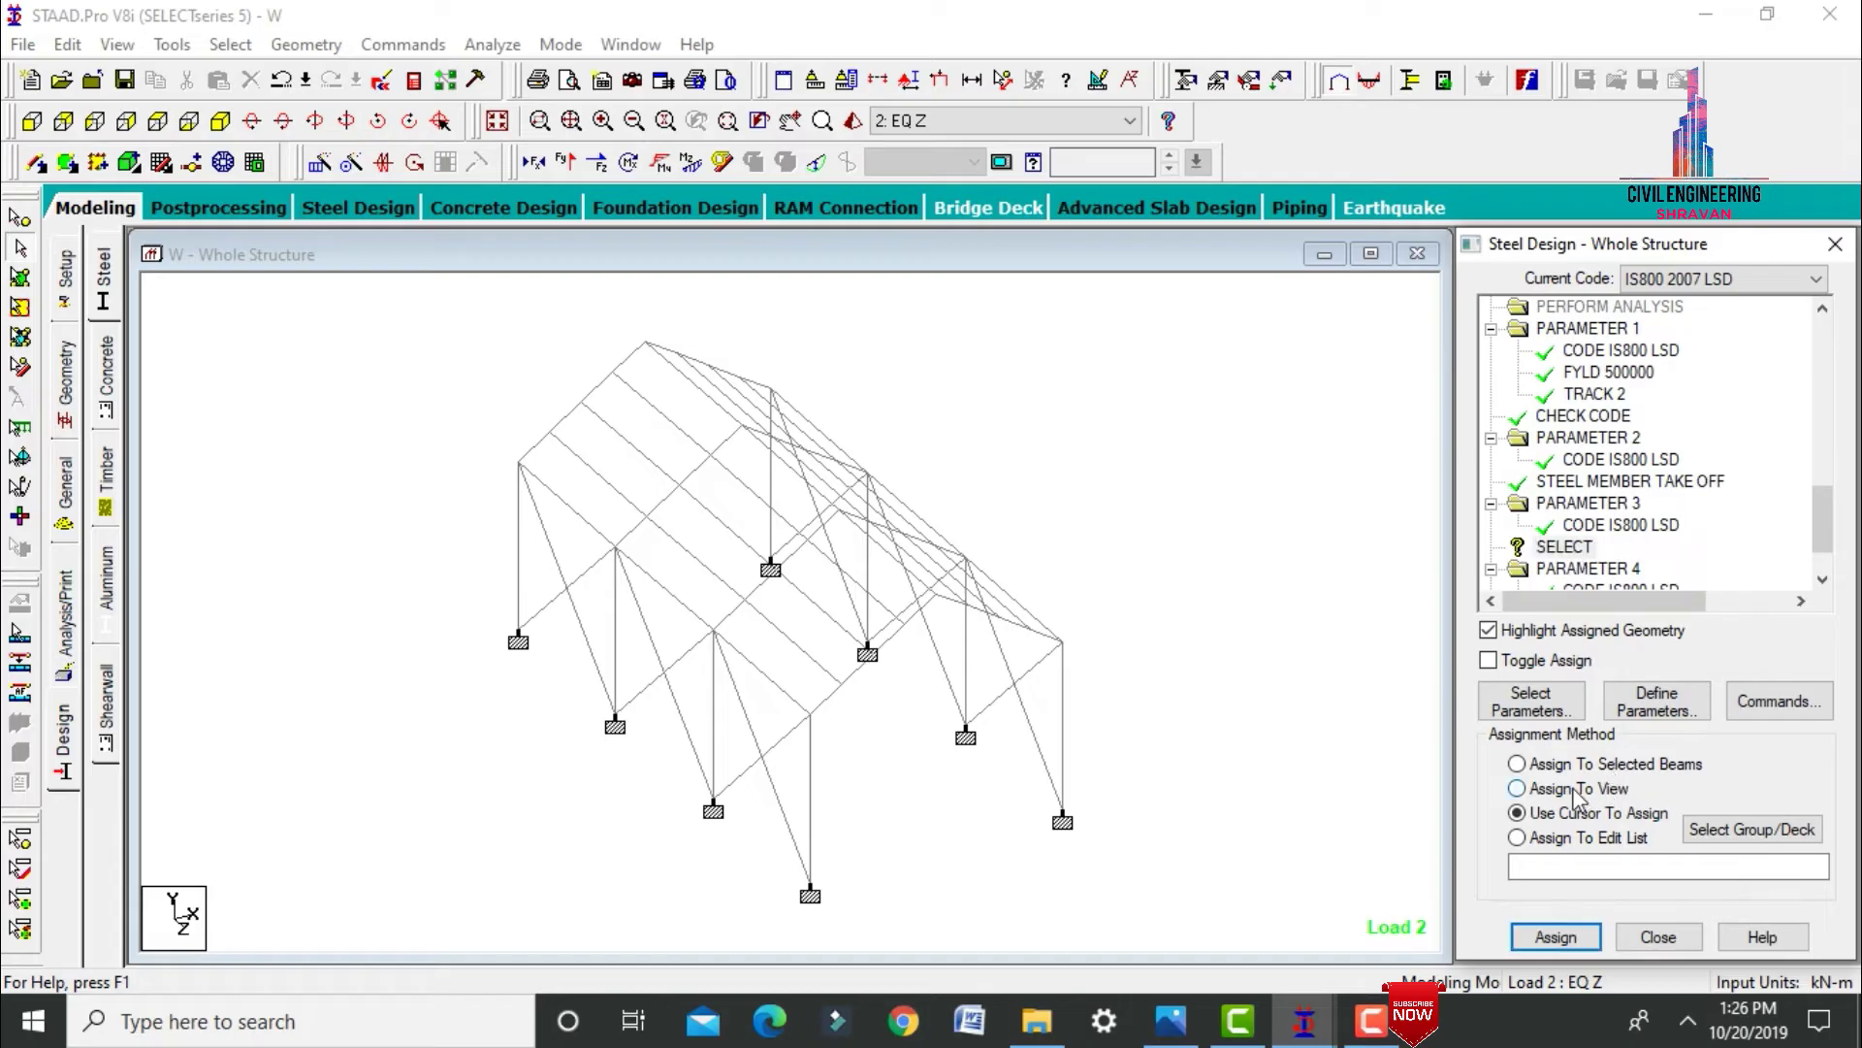
left_click(1556, 936)
left_click(1649, 666)
scroll(1629, 514, "down", 2)
left_click(1596, 546)
left_click(1554, 789)
left_click(1556, 936)
left_click(1653, 665)
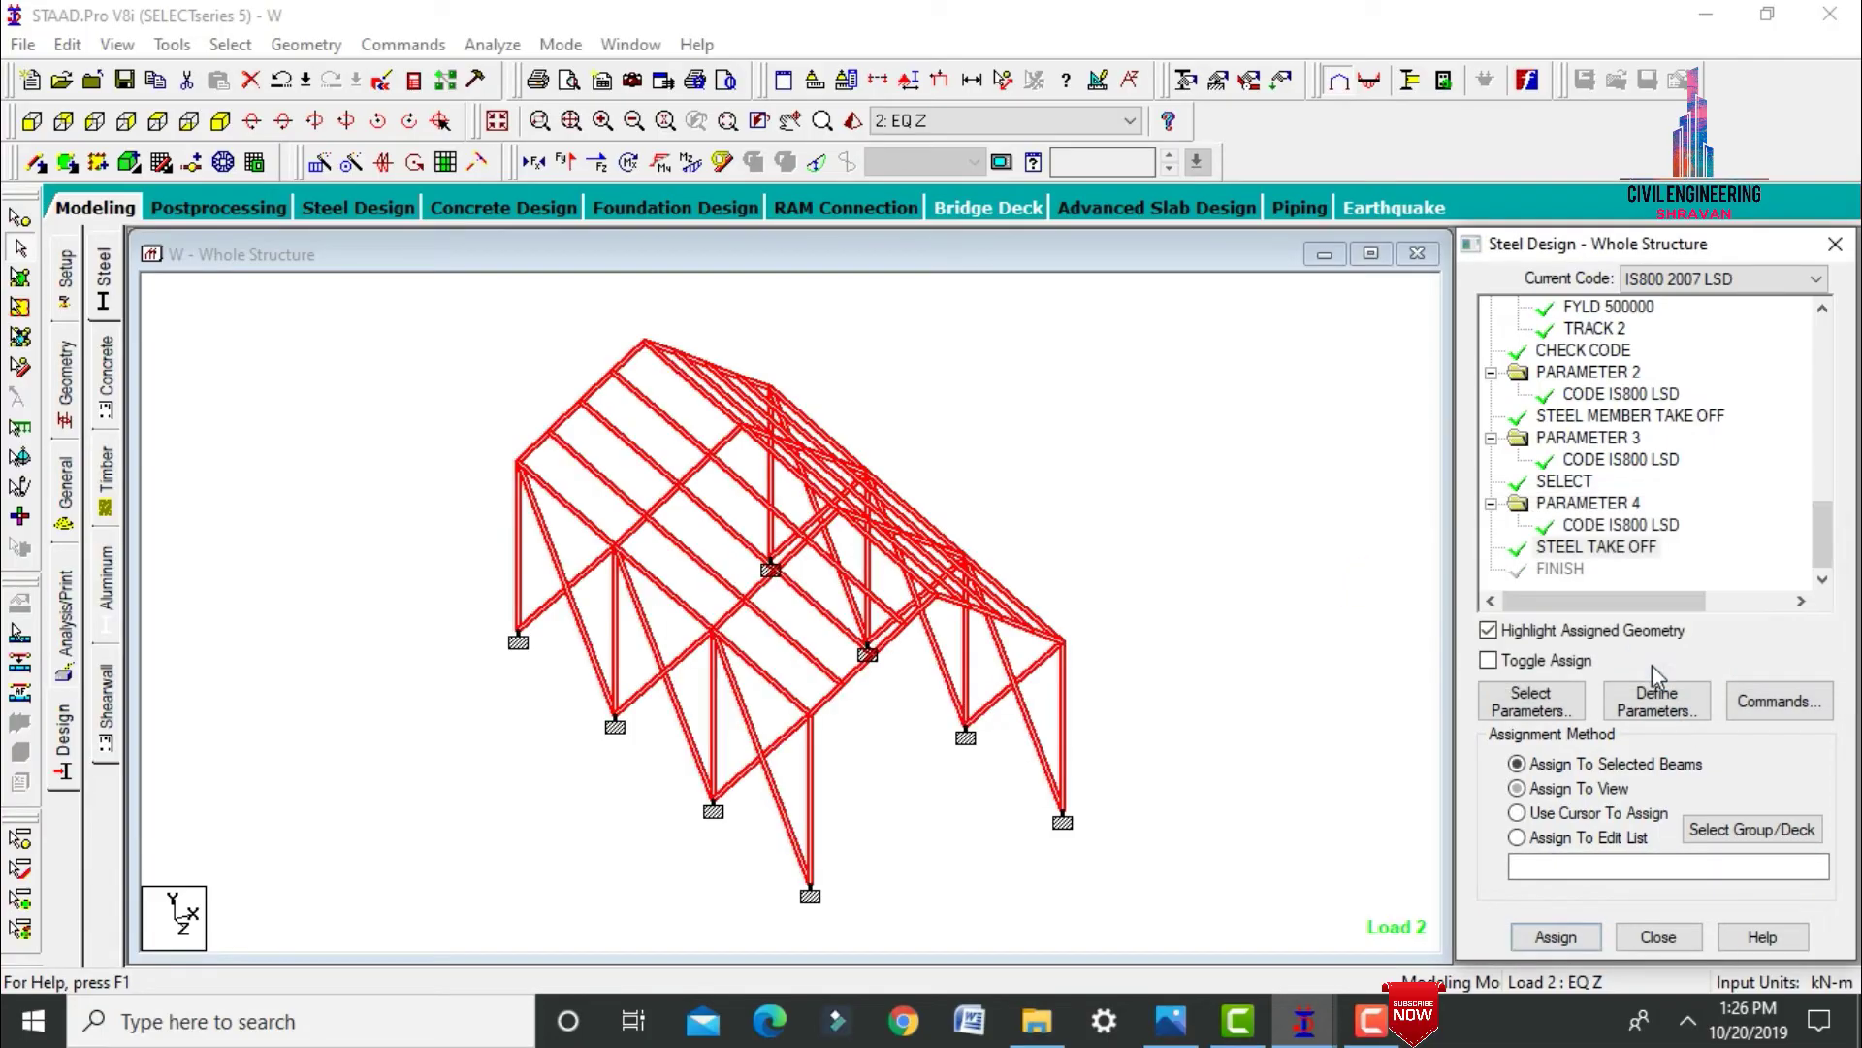
Add a Perform Analysis command without print options in the Analysis/Print settings.
left_click(61, 603)
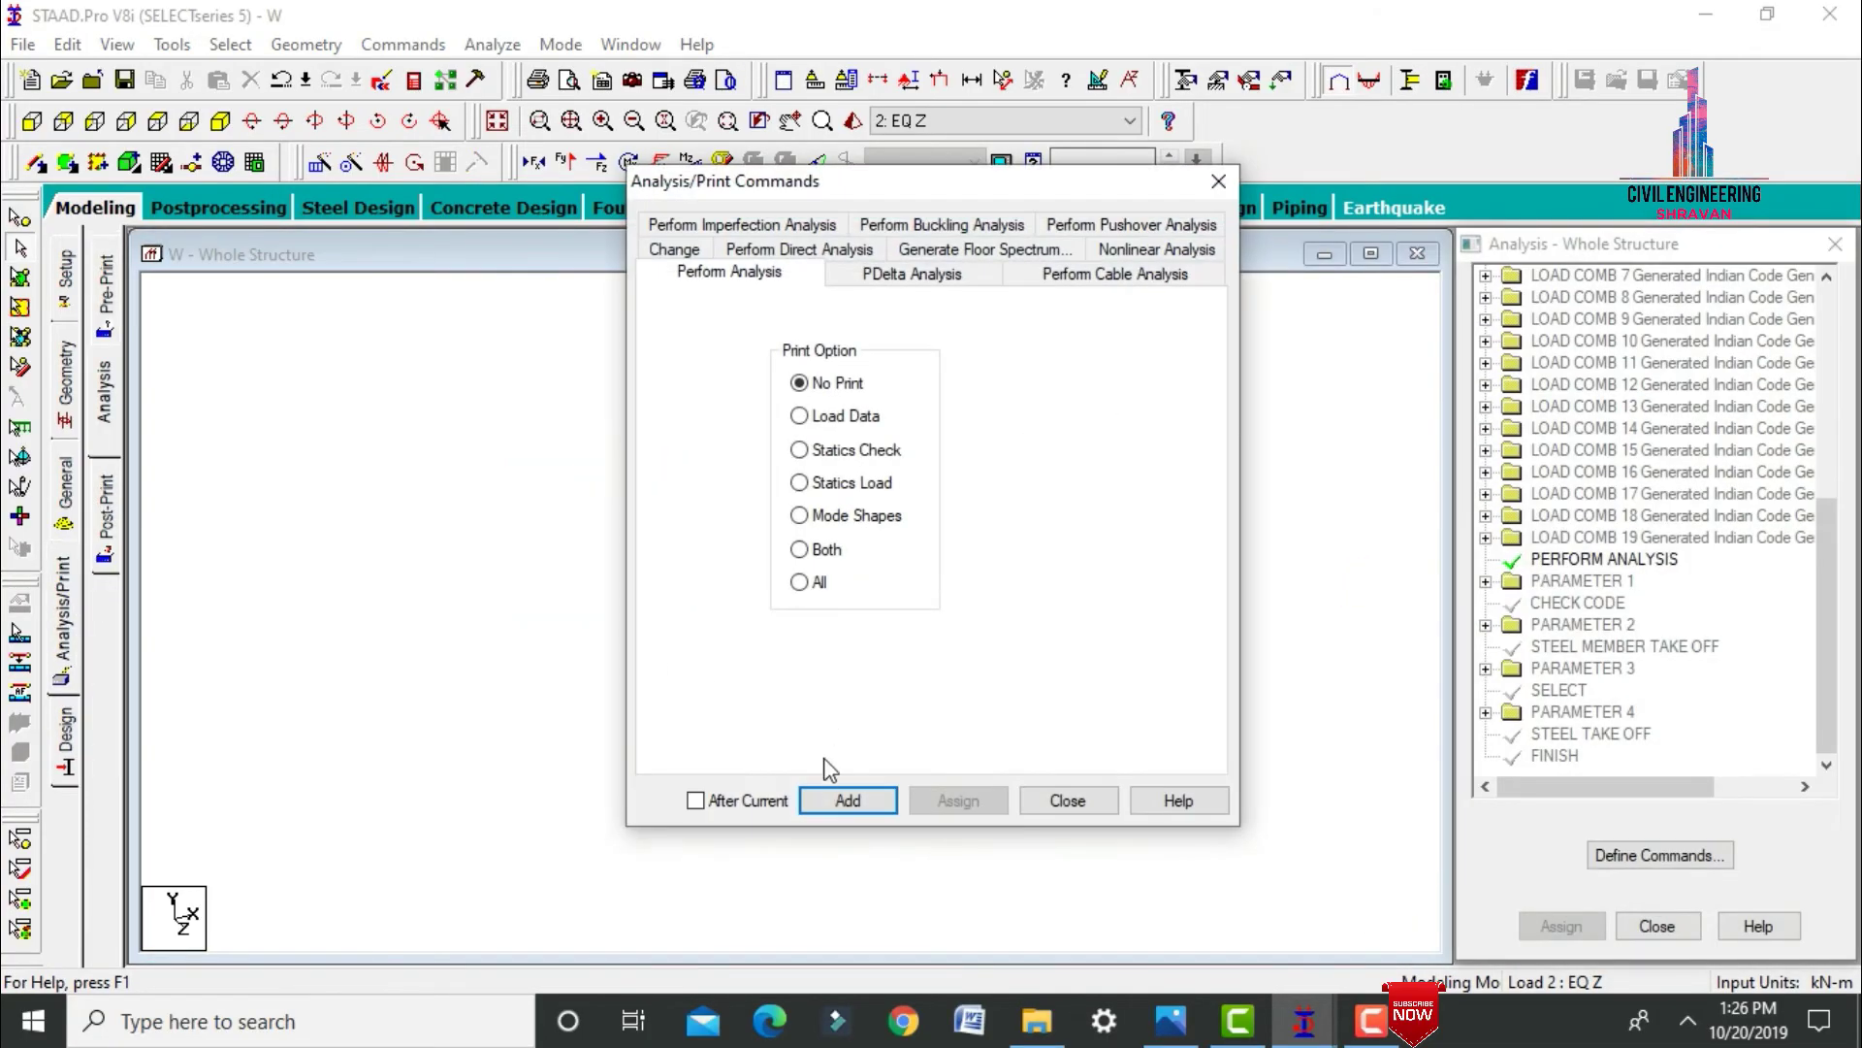
left_click(848, 798)
left_click(1079, 804)
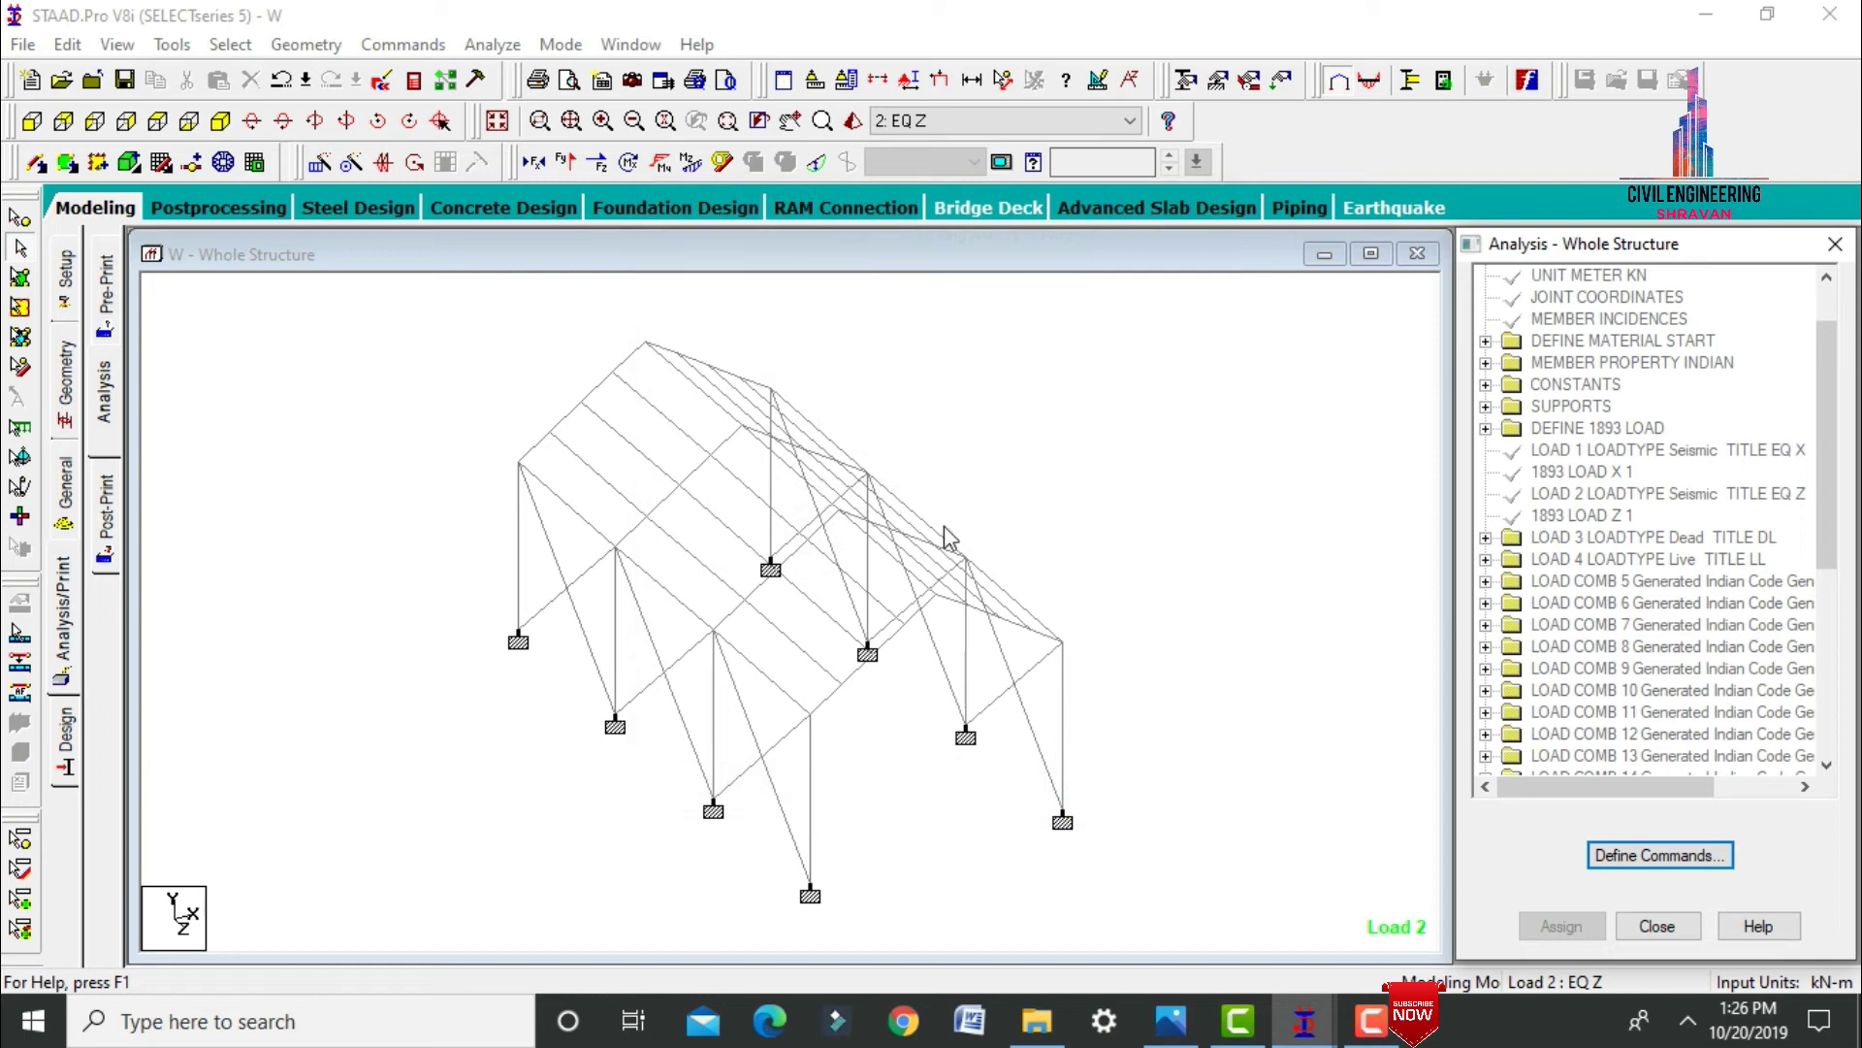
Save the model, run the analysis and design, and go to post-processing mode.
left_click(493, 44)
left_click(549, 78)
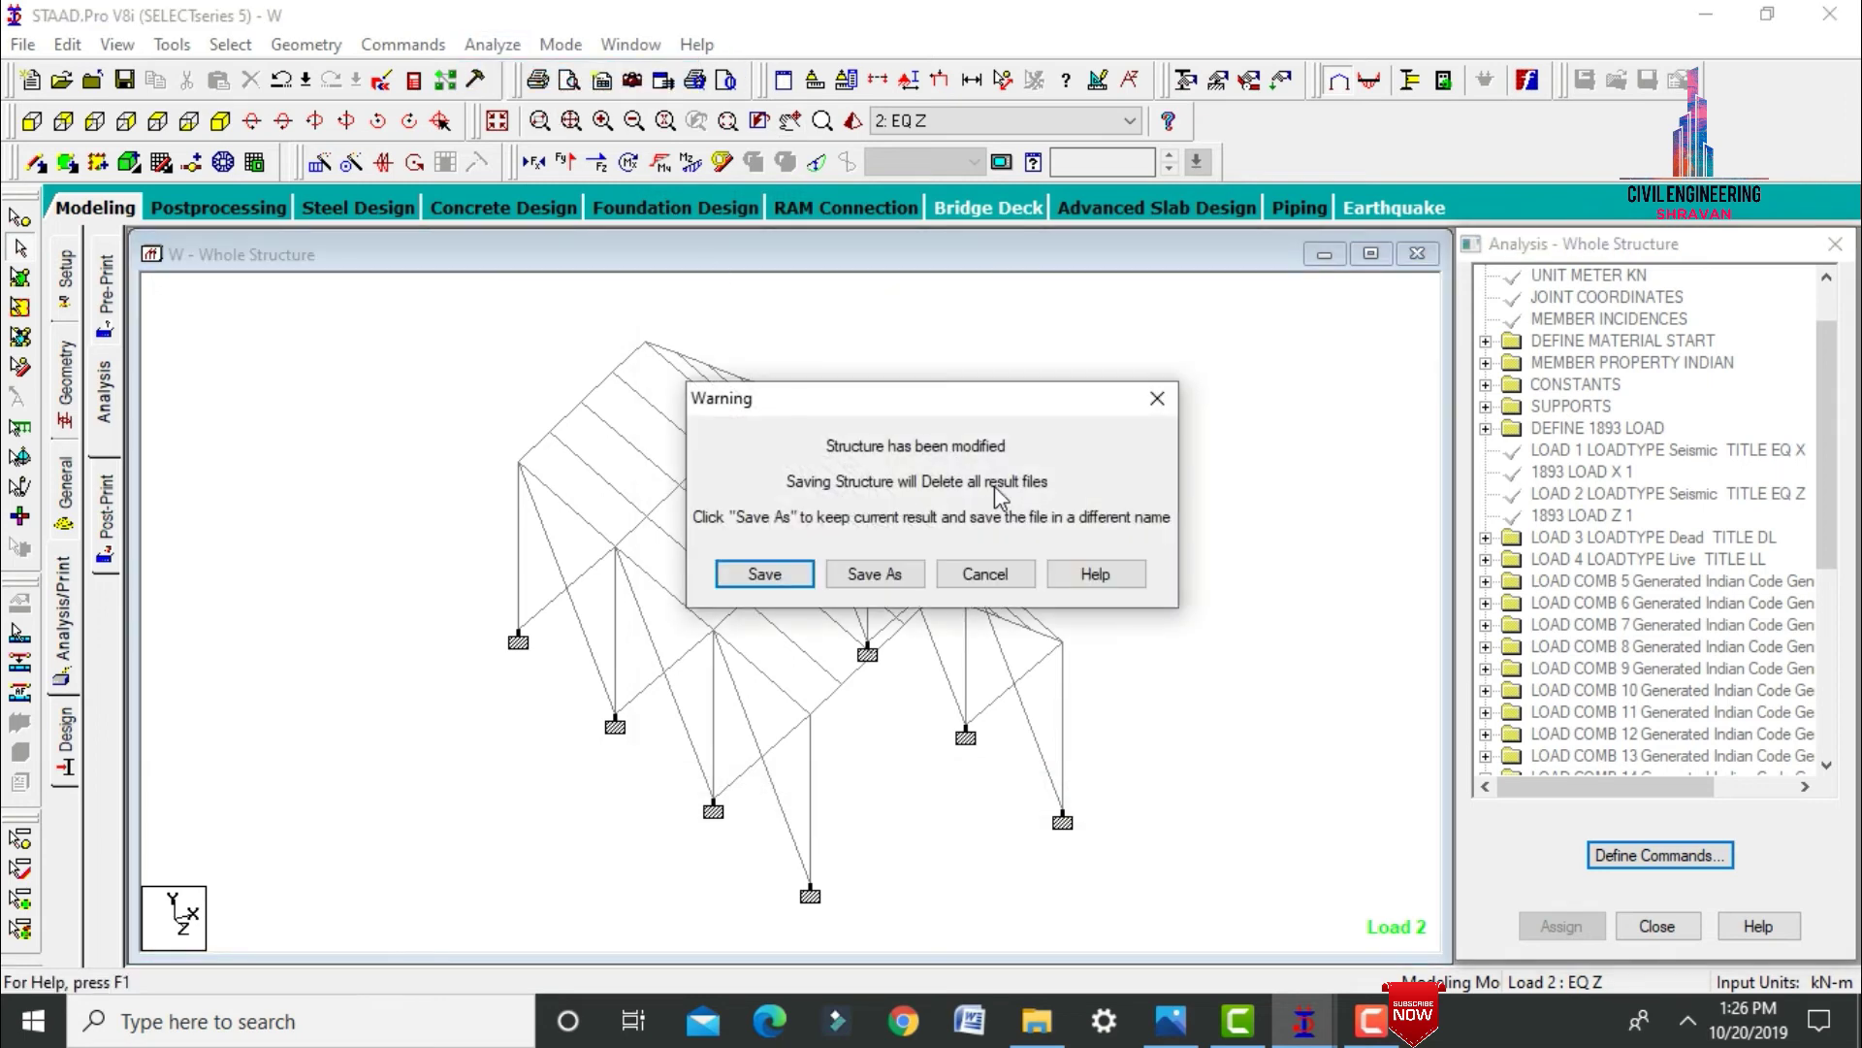
left_click(774, 577)
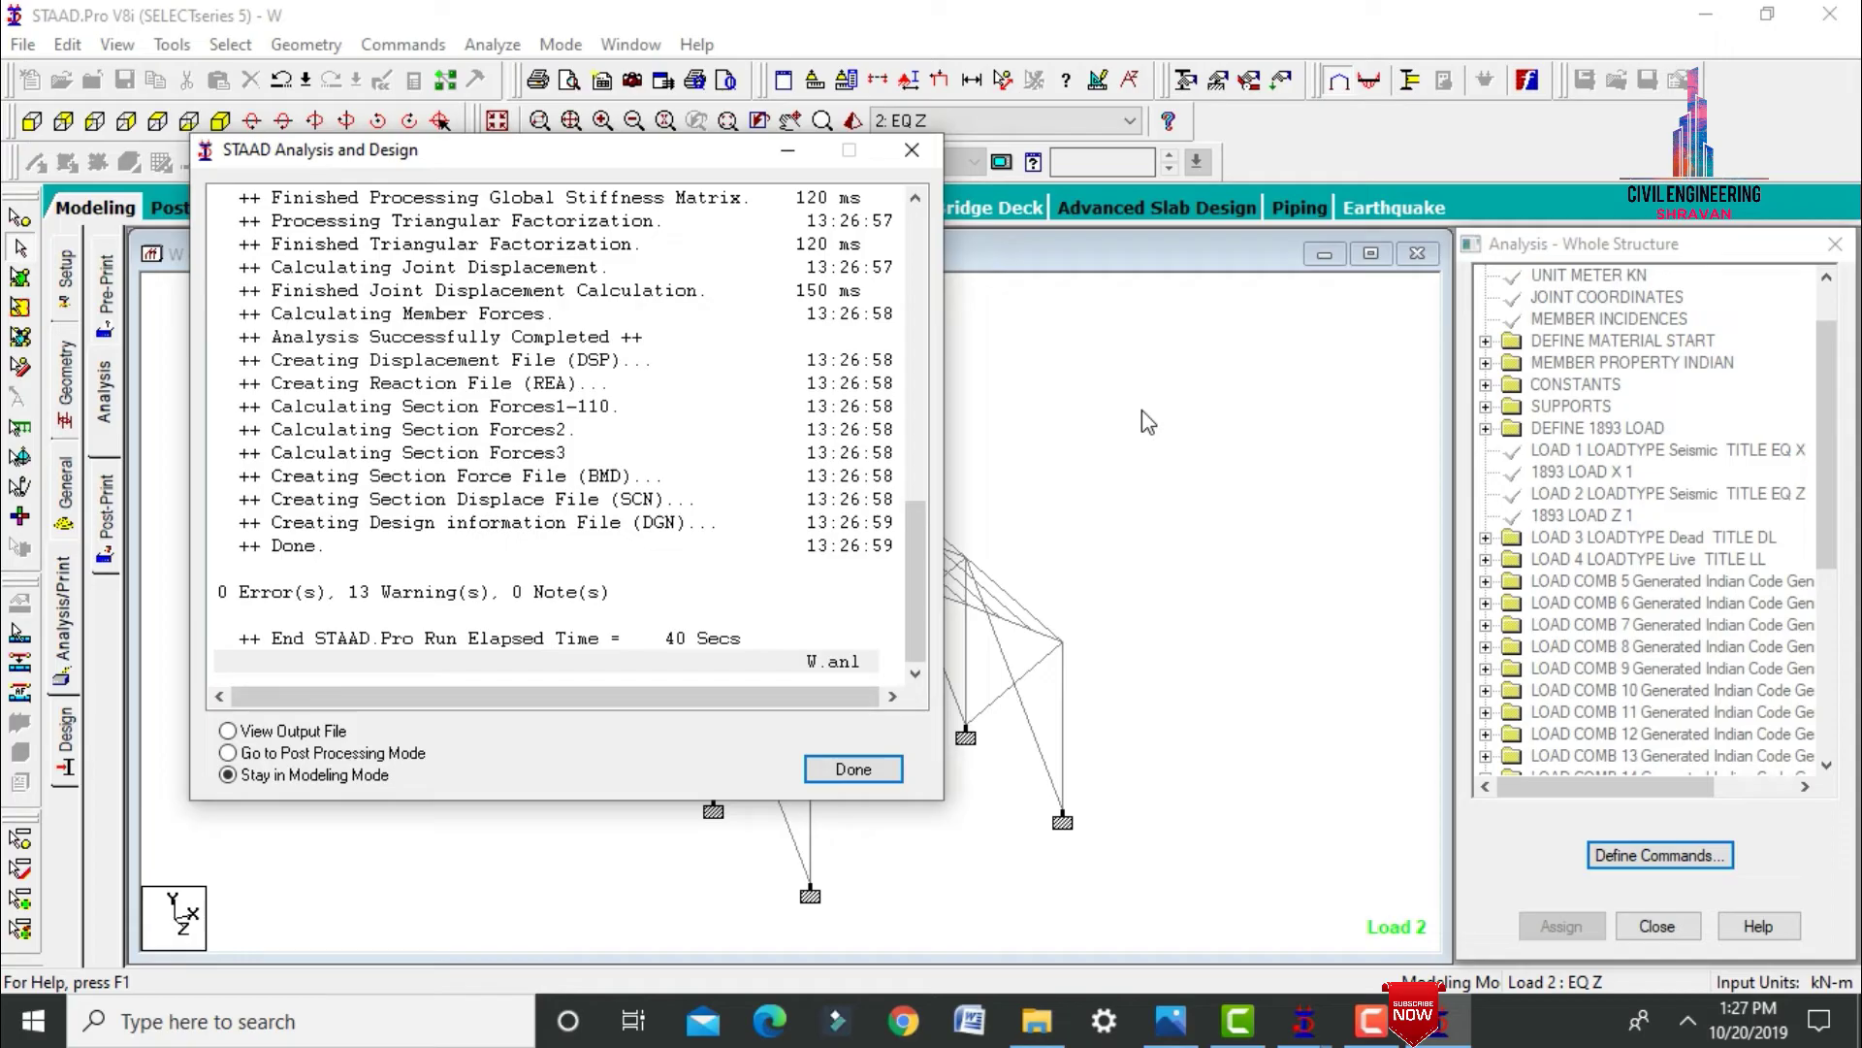
left_click(388, 753)
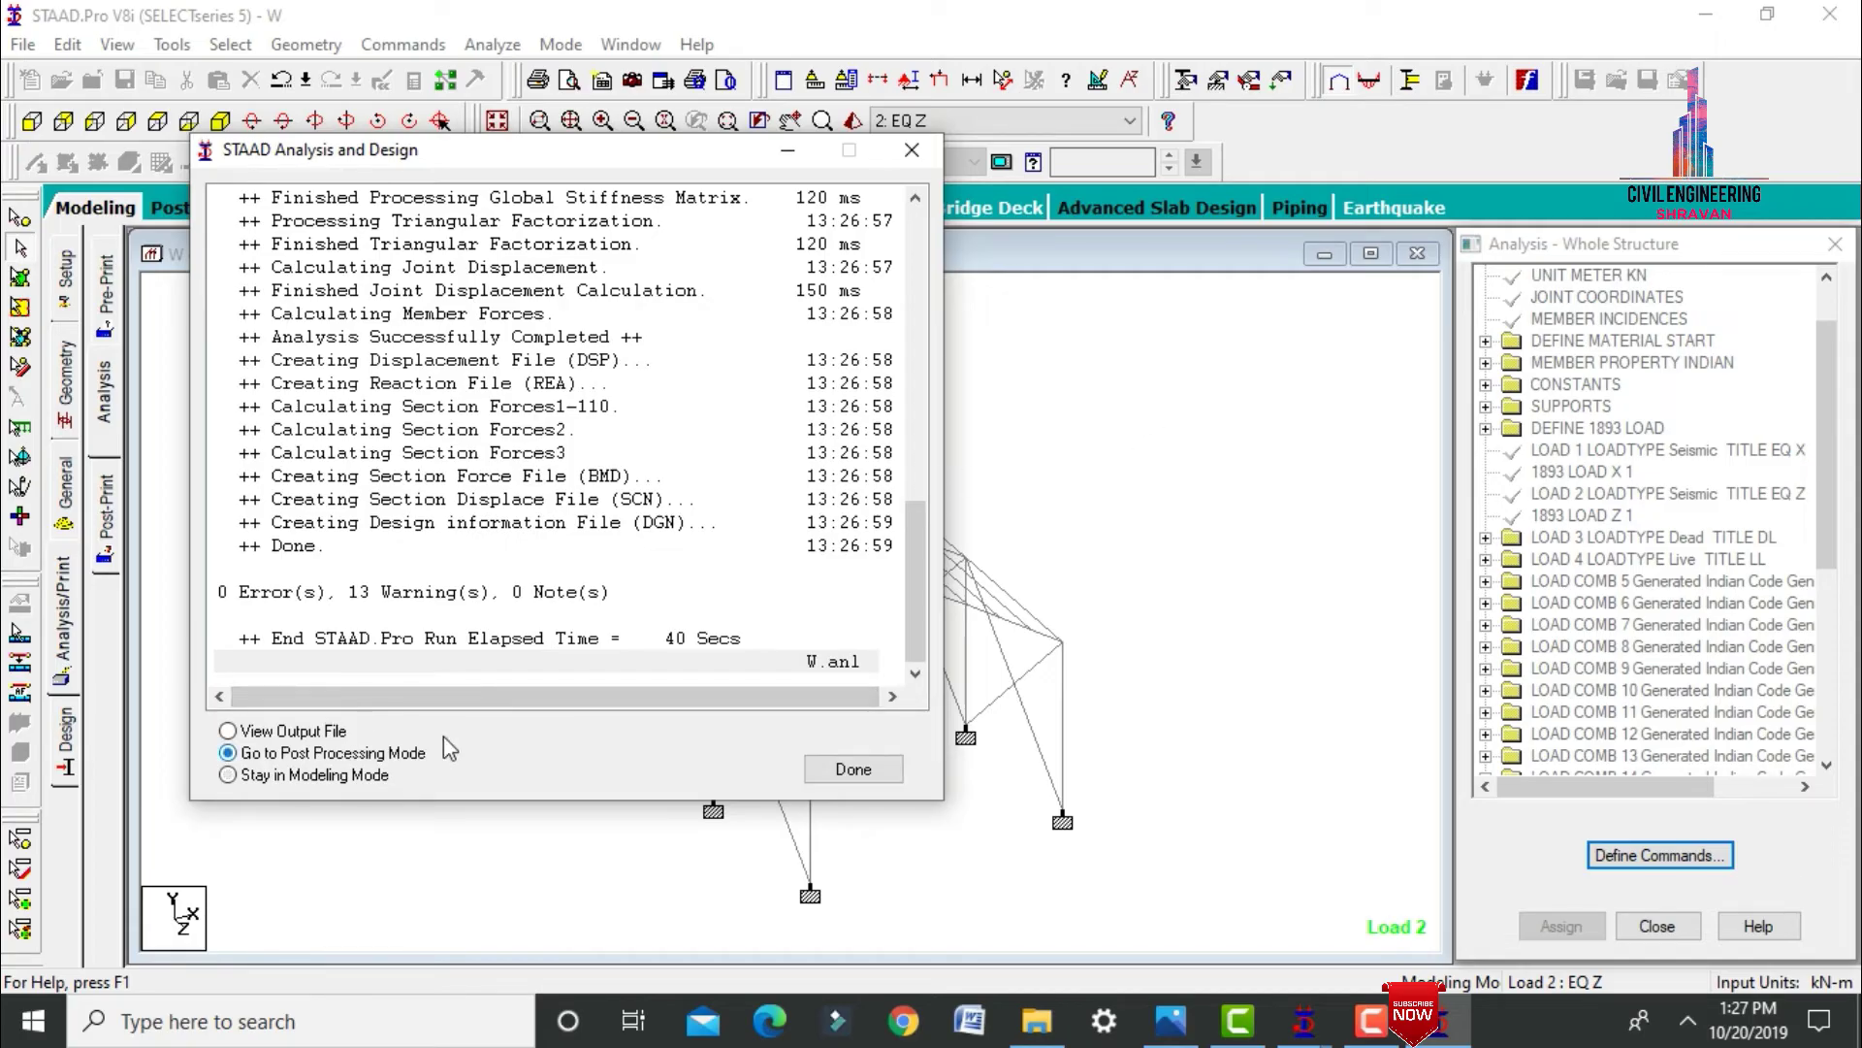
left_click(854, 769)
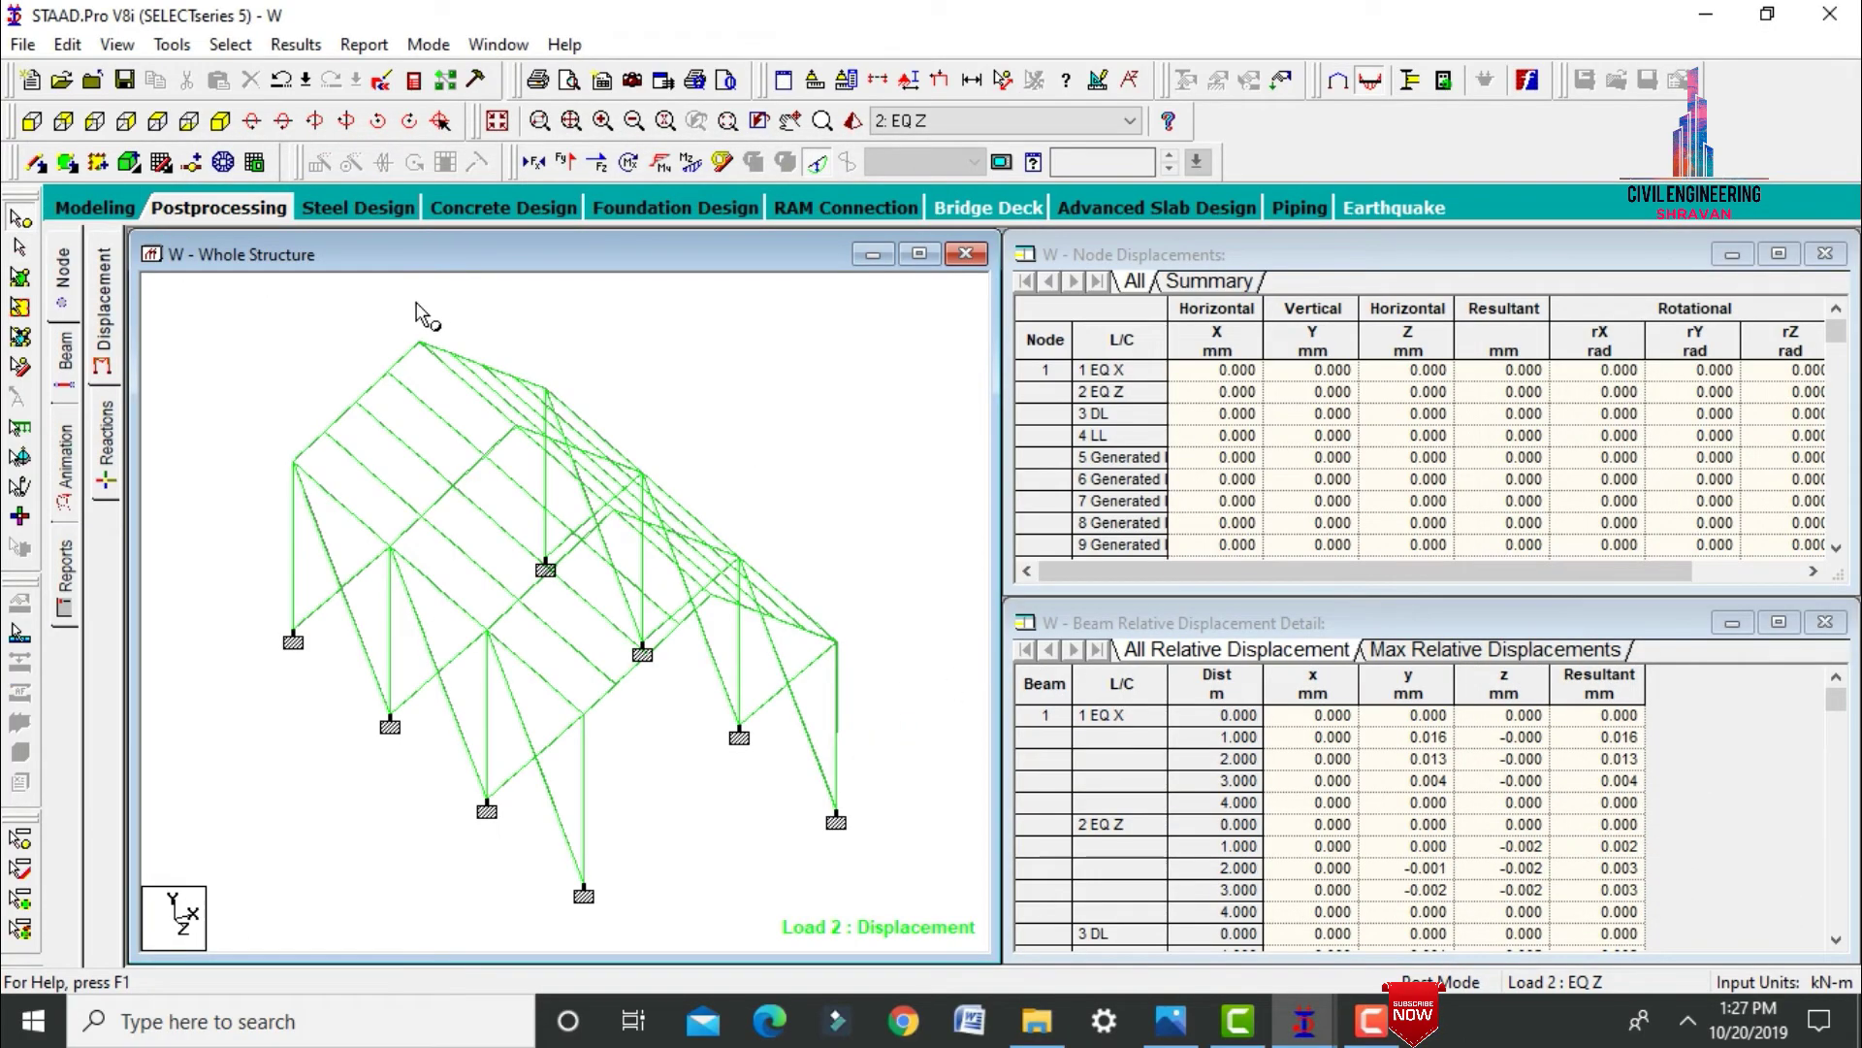
On the Beam page, hide the bending diagram and check beam 28's steel design.
left_click(64, 388)
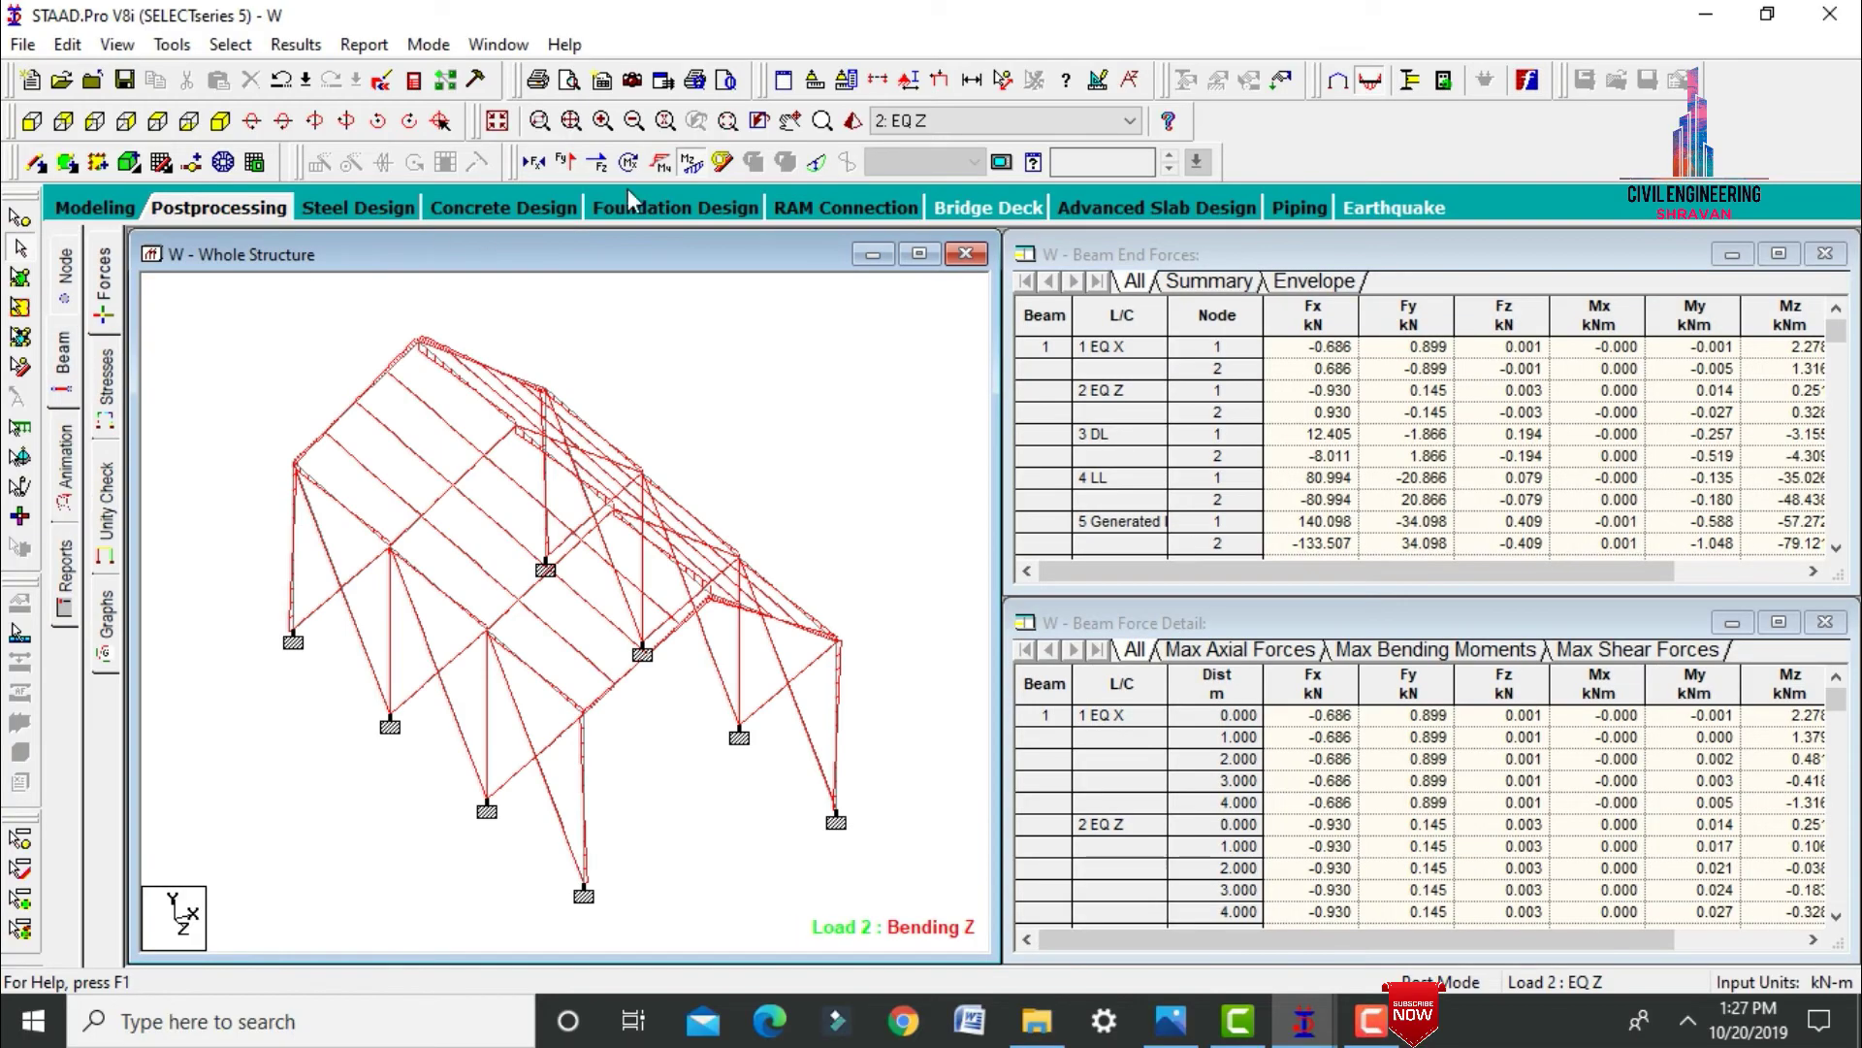
left_click(691, 161)
left_click(584, 790)
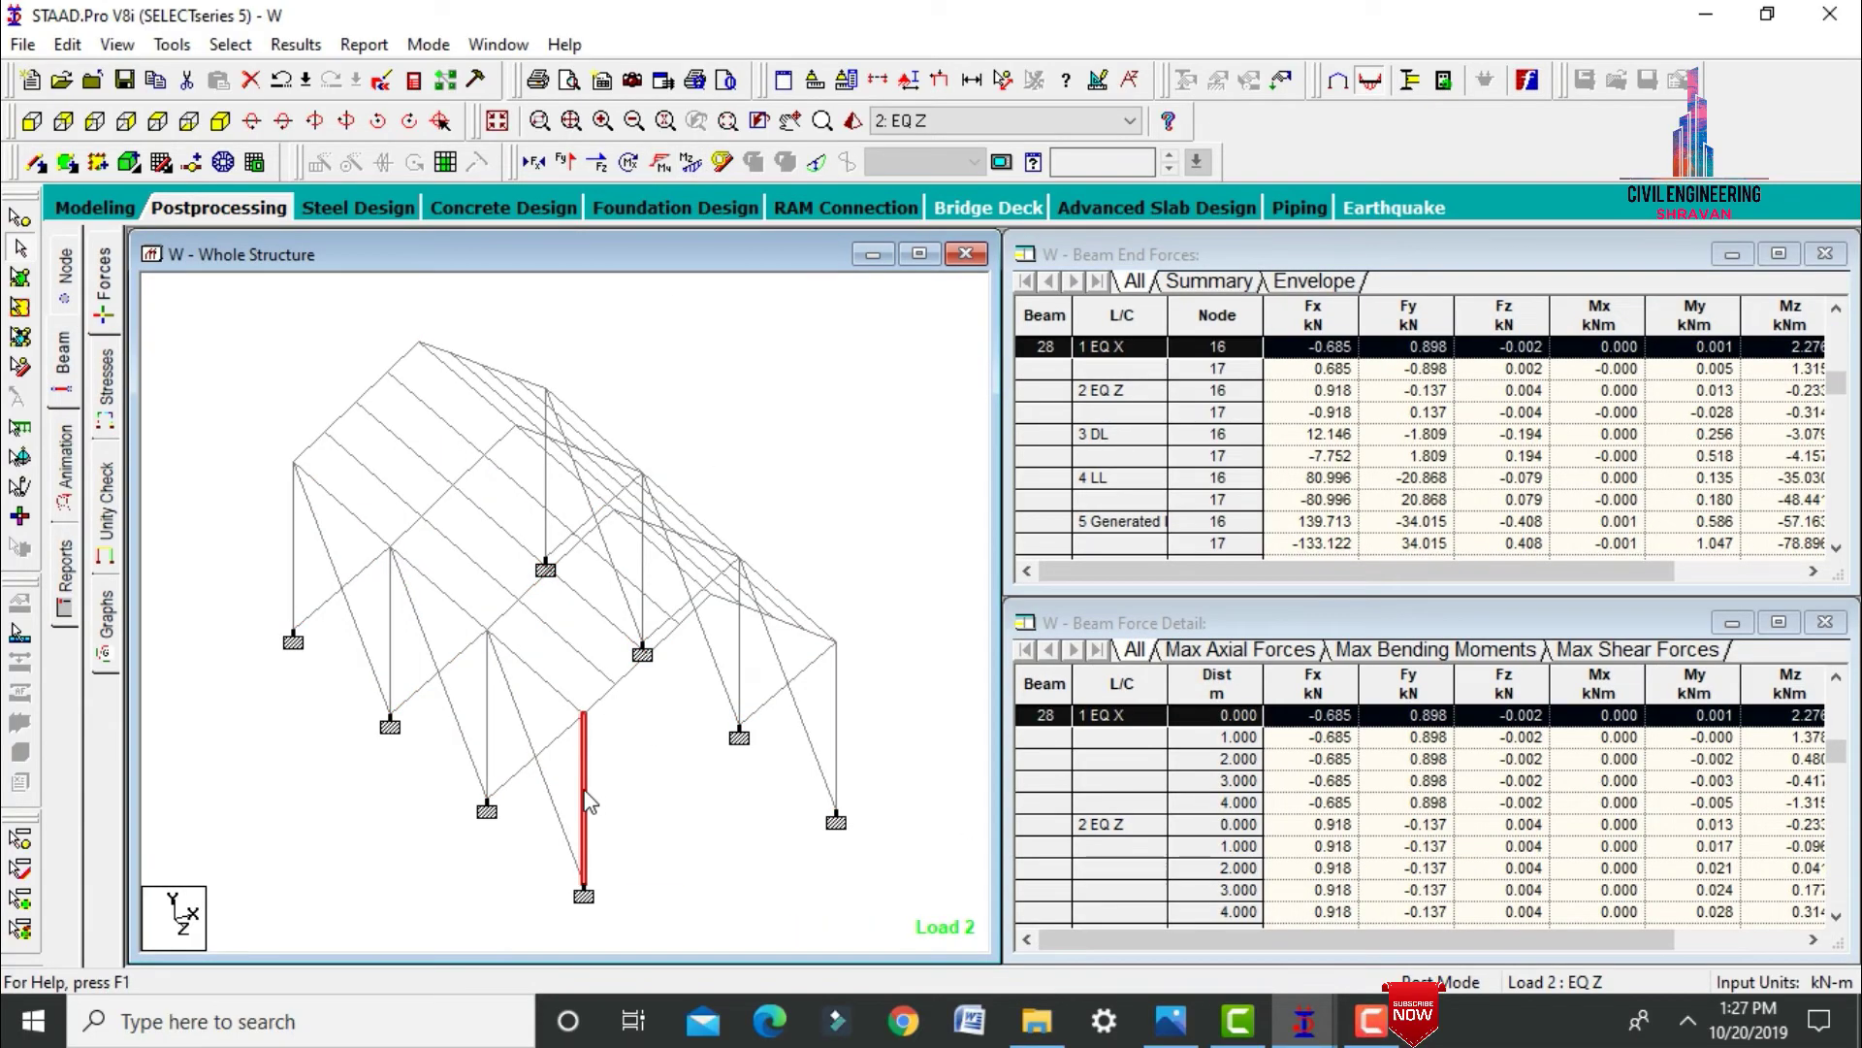
double_click(584, 793)
left_click(1186, 235)
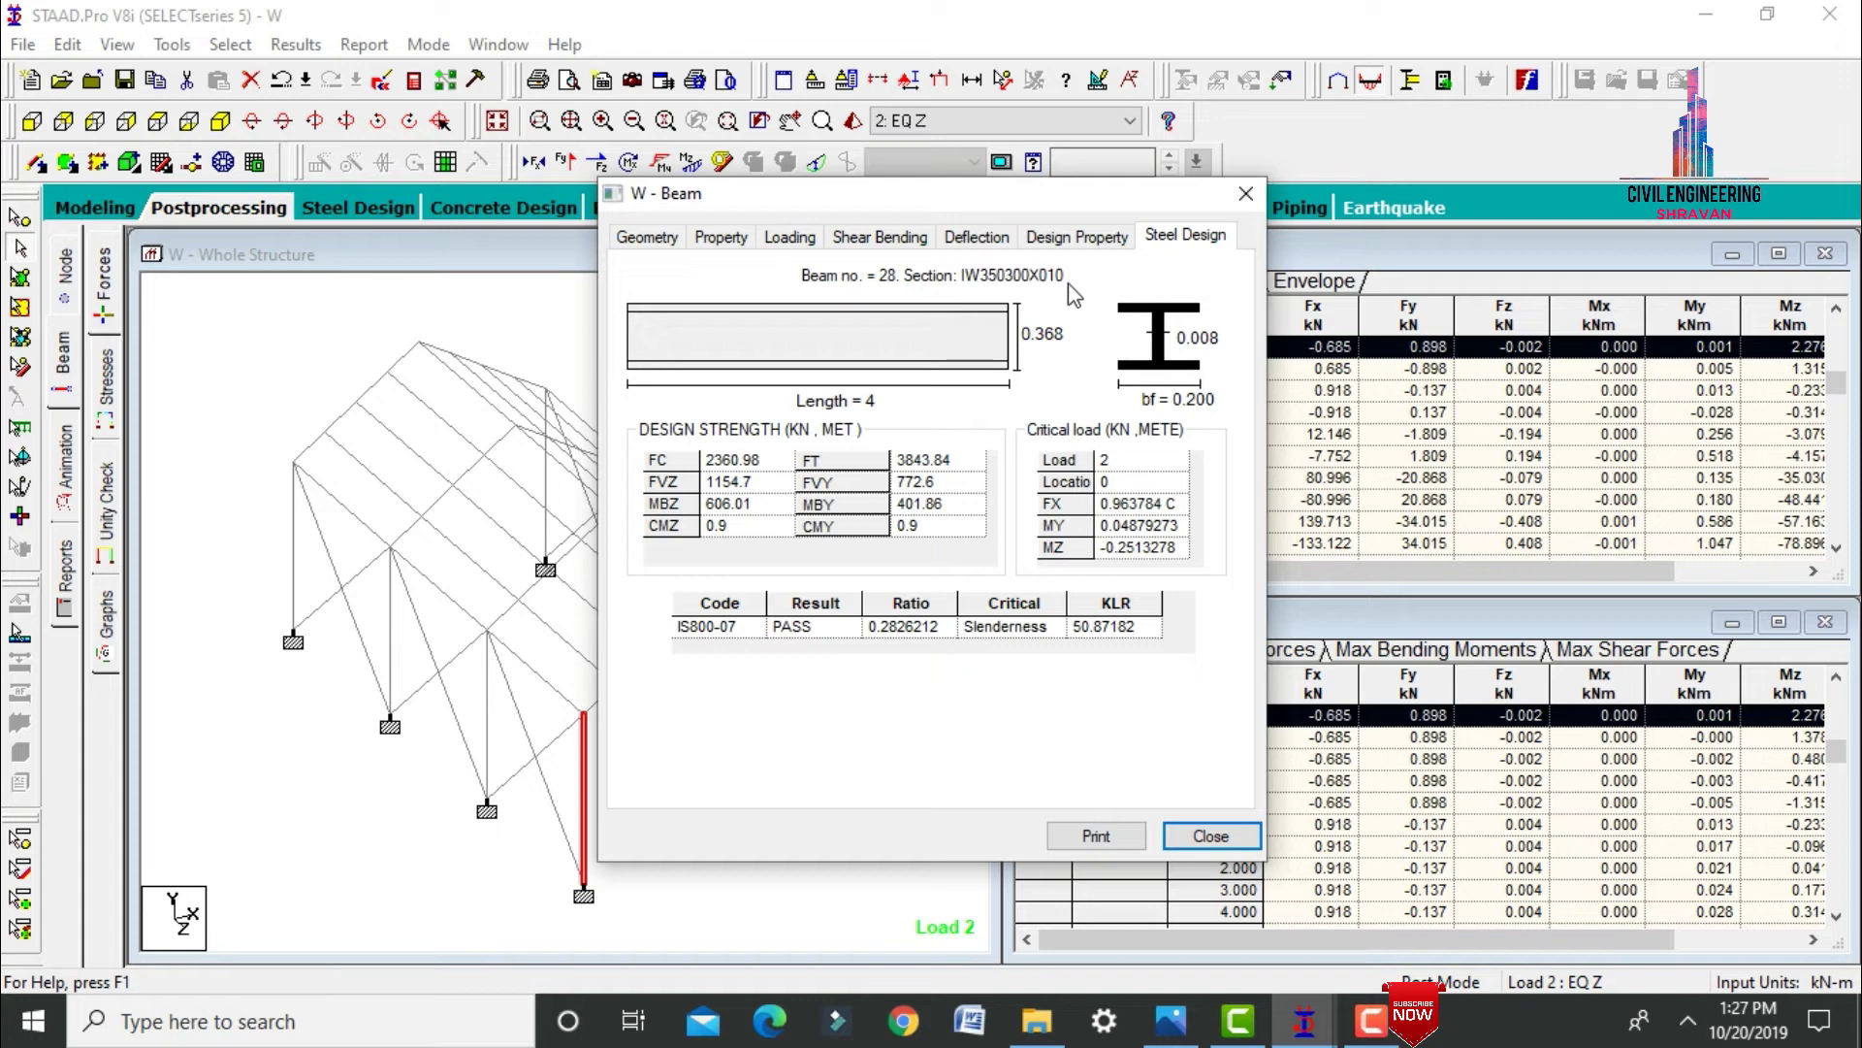
left_click_drag(1113, 199, 1325, 251)
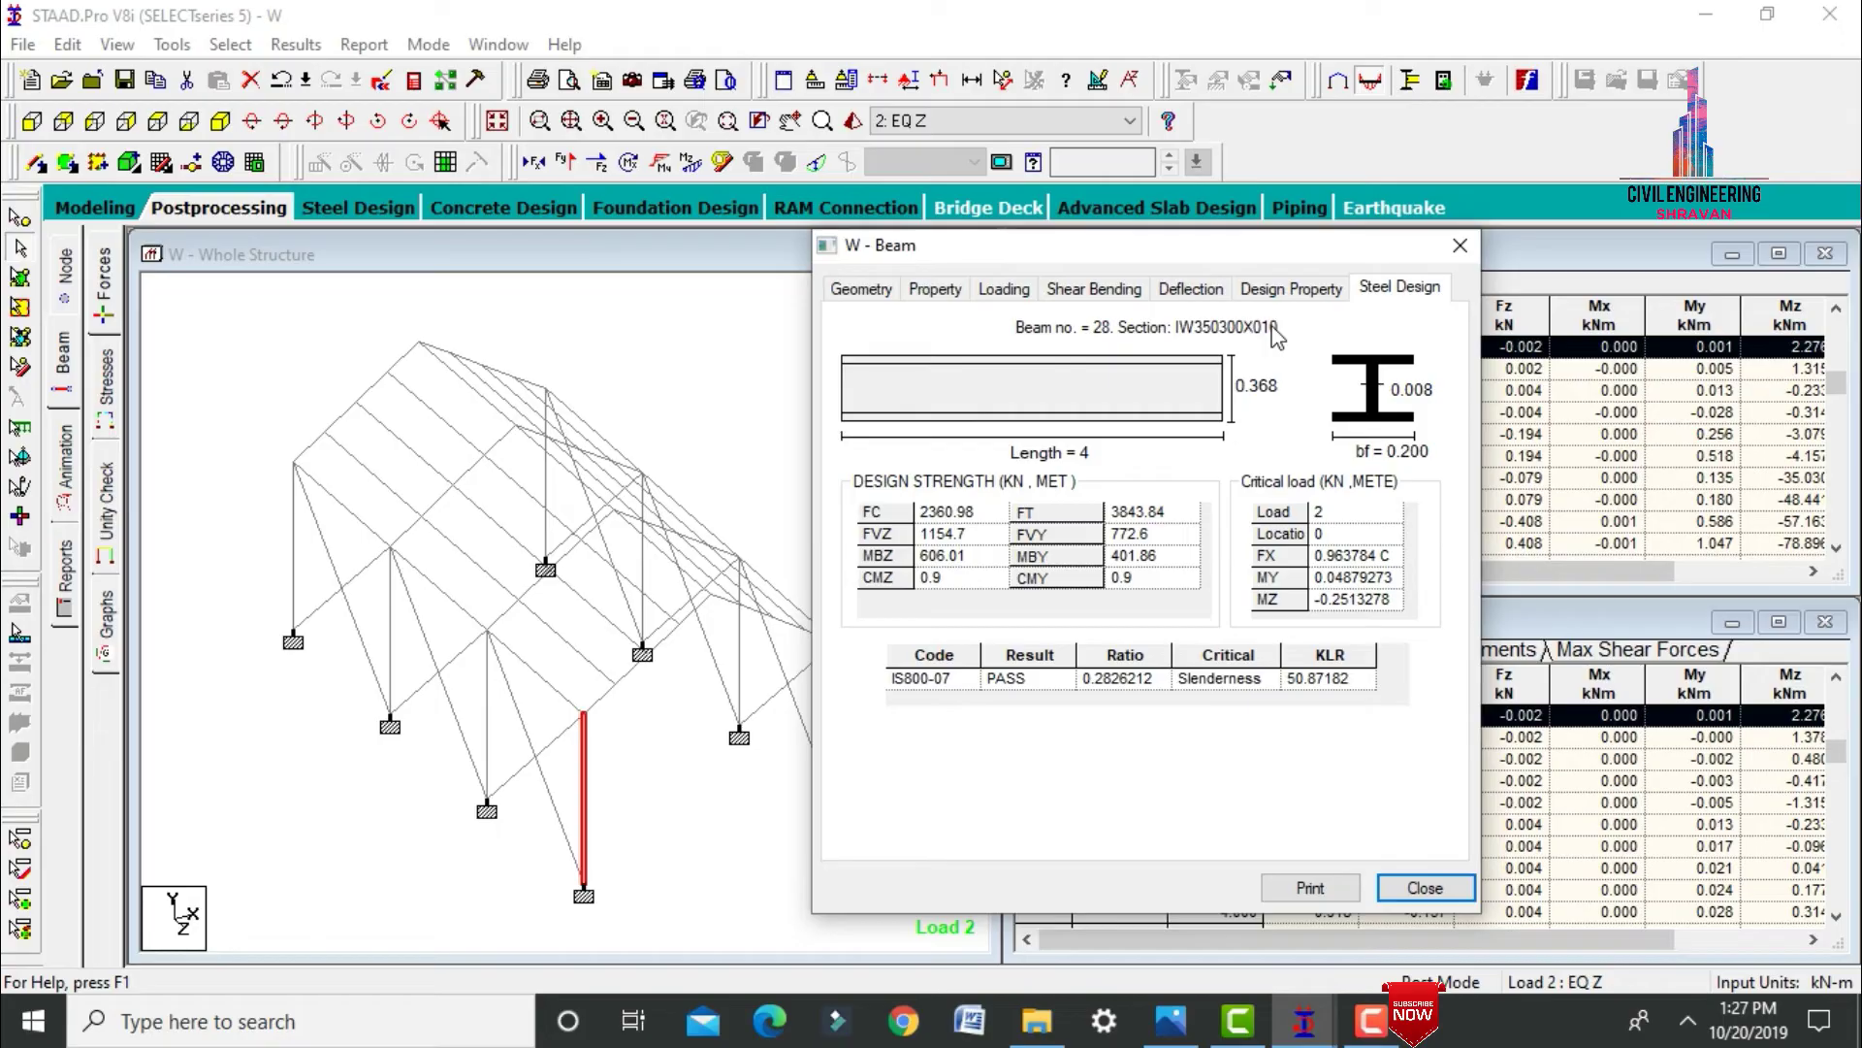
left_click(1458, 248)
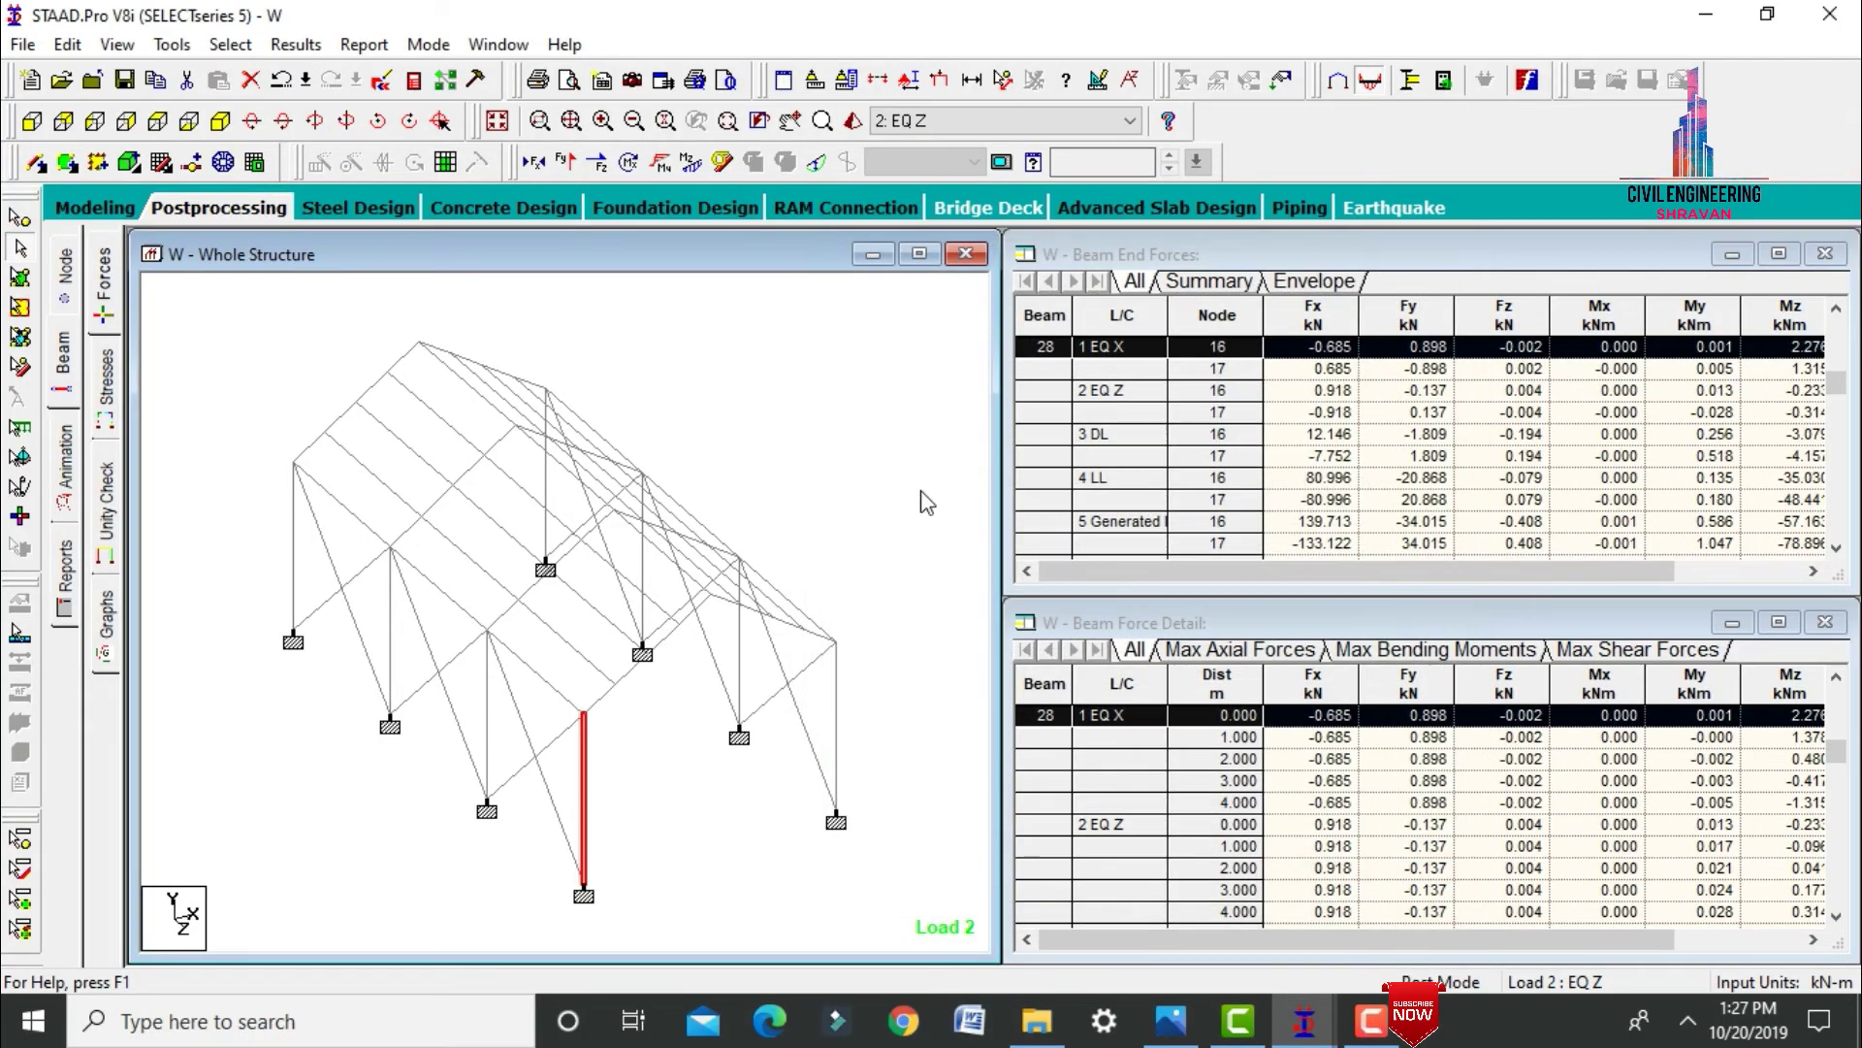
Review diagonal beam 24's steel design, properties, deflection, shear/bending and loads.
double_click(549, 684)
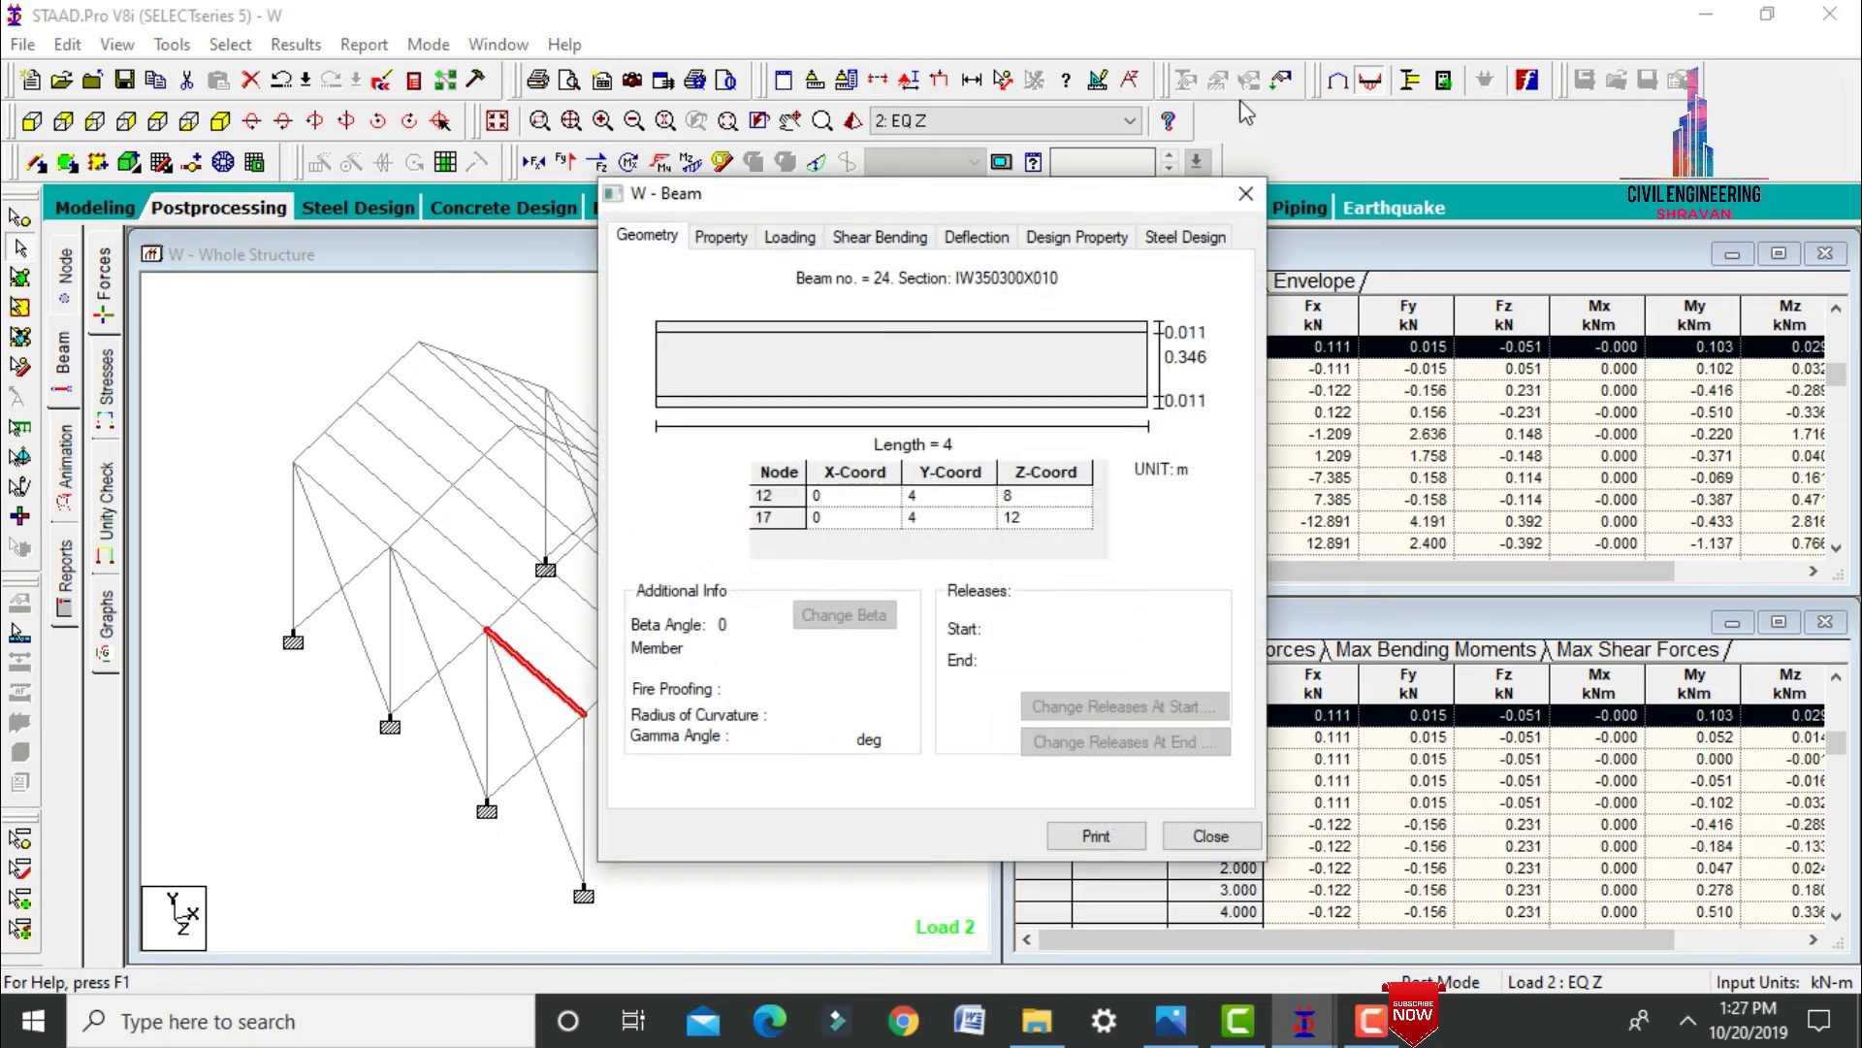
left_click(1170, 243)
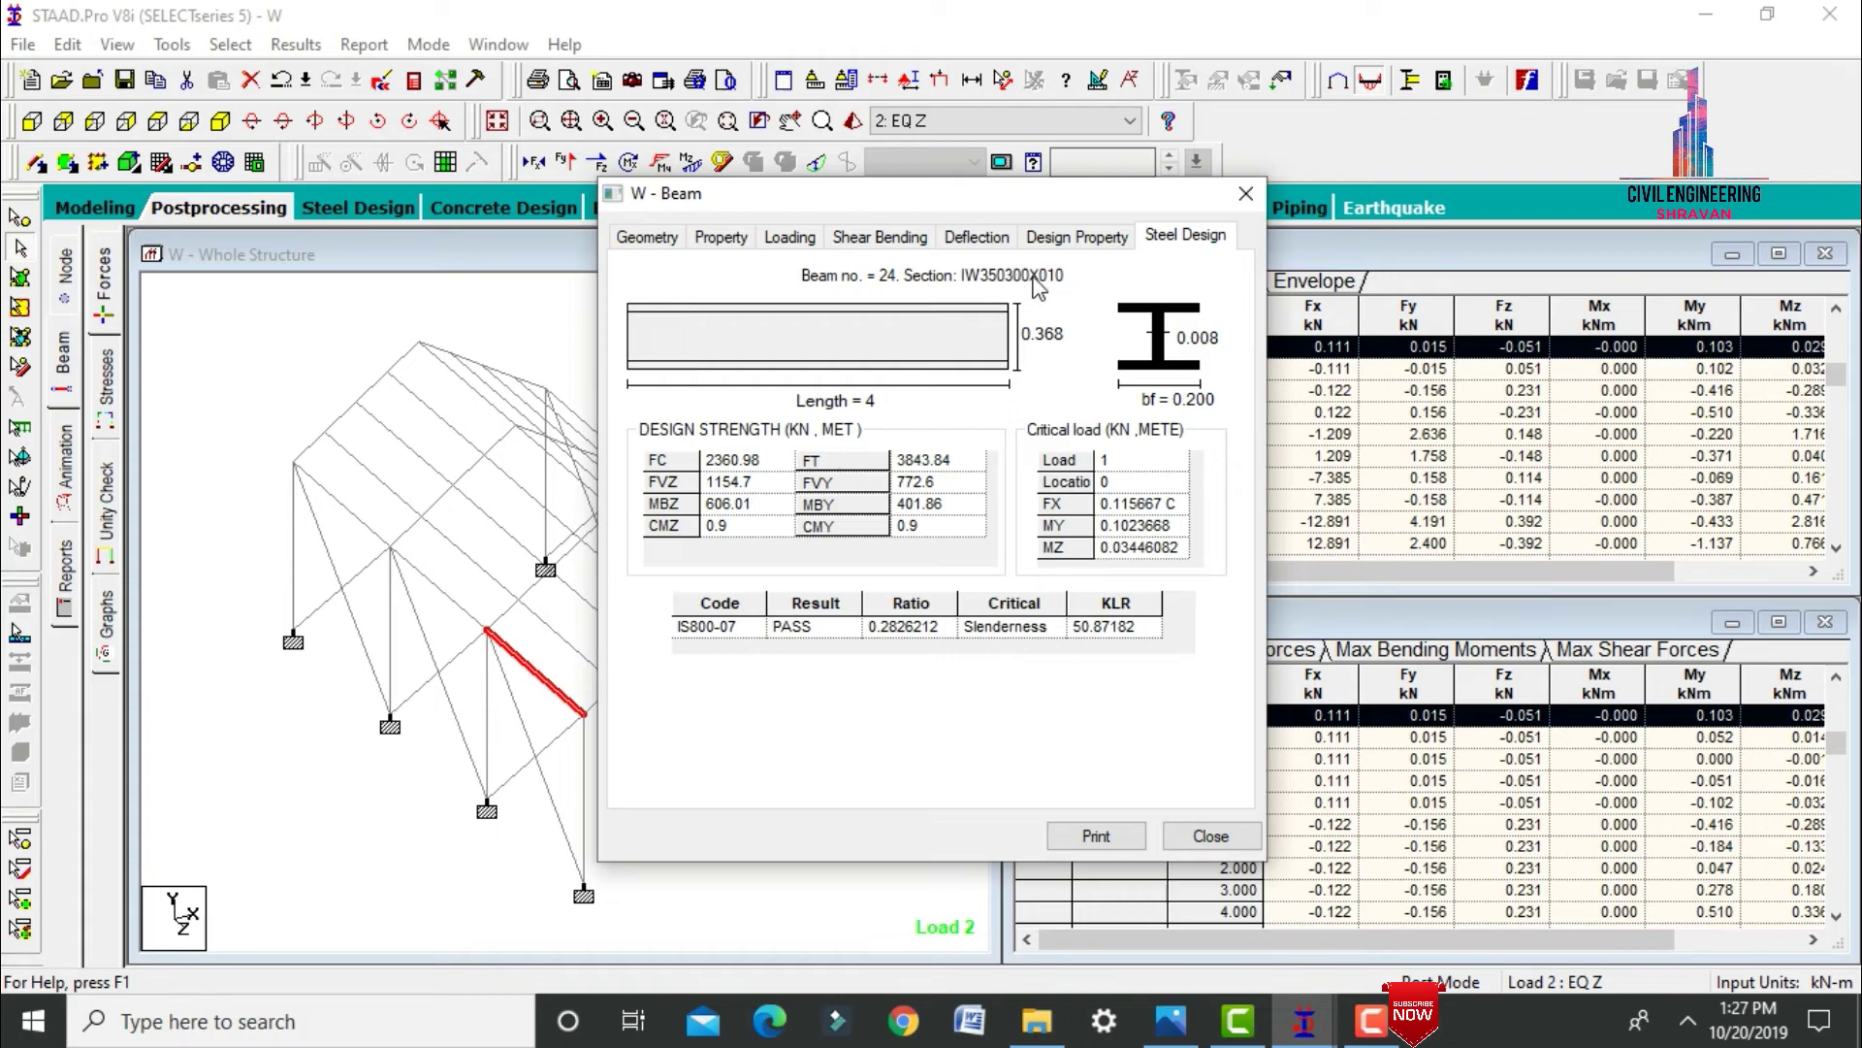
left_click(1067, 238)
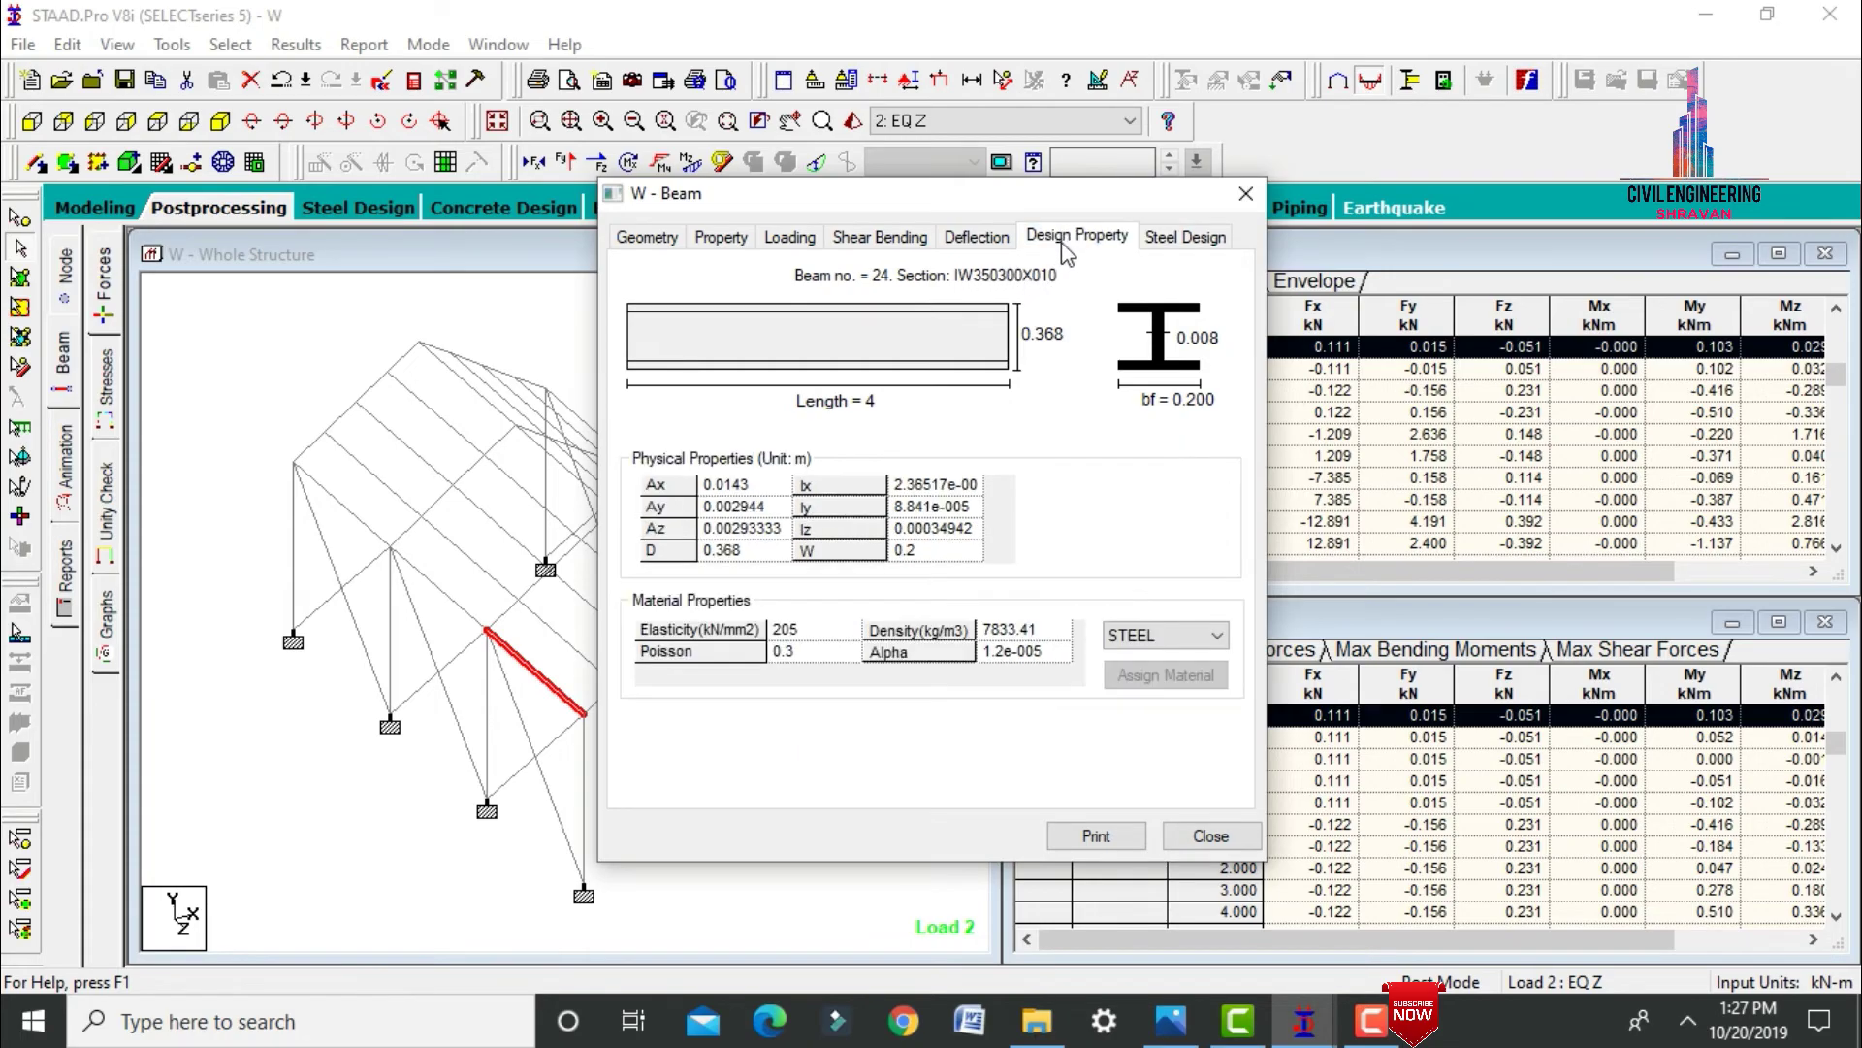
left_click(971, 239)
left_click(878, 239)
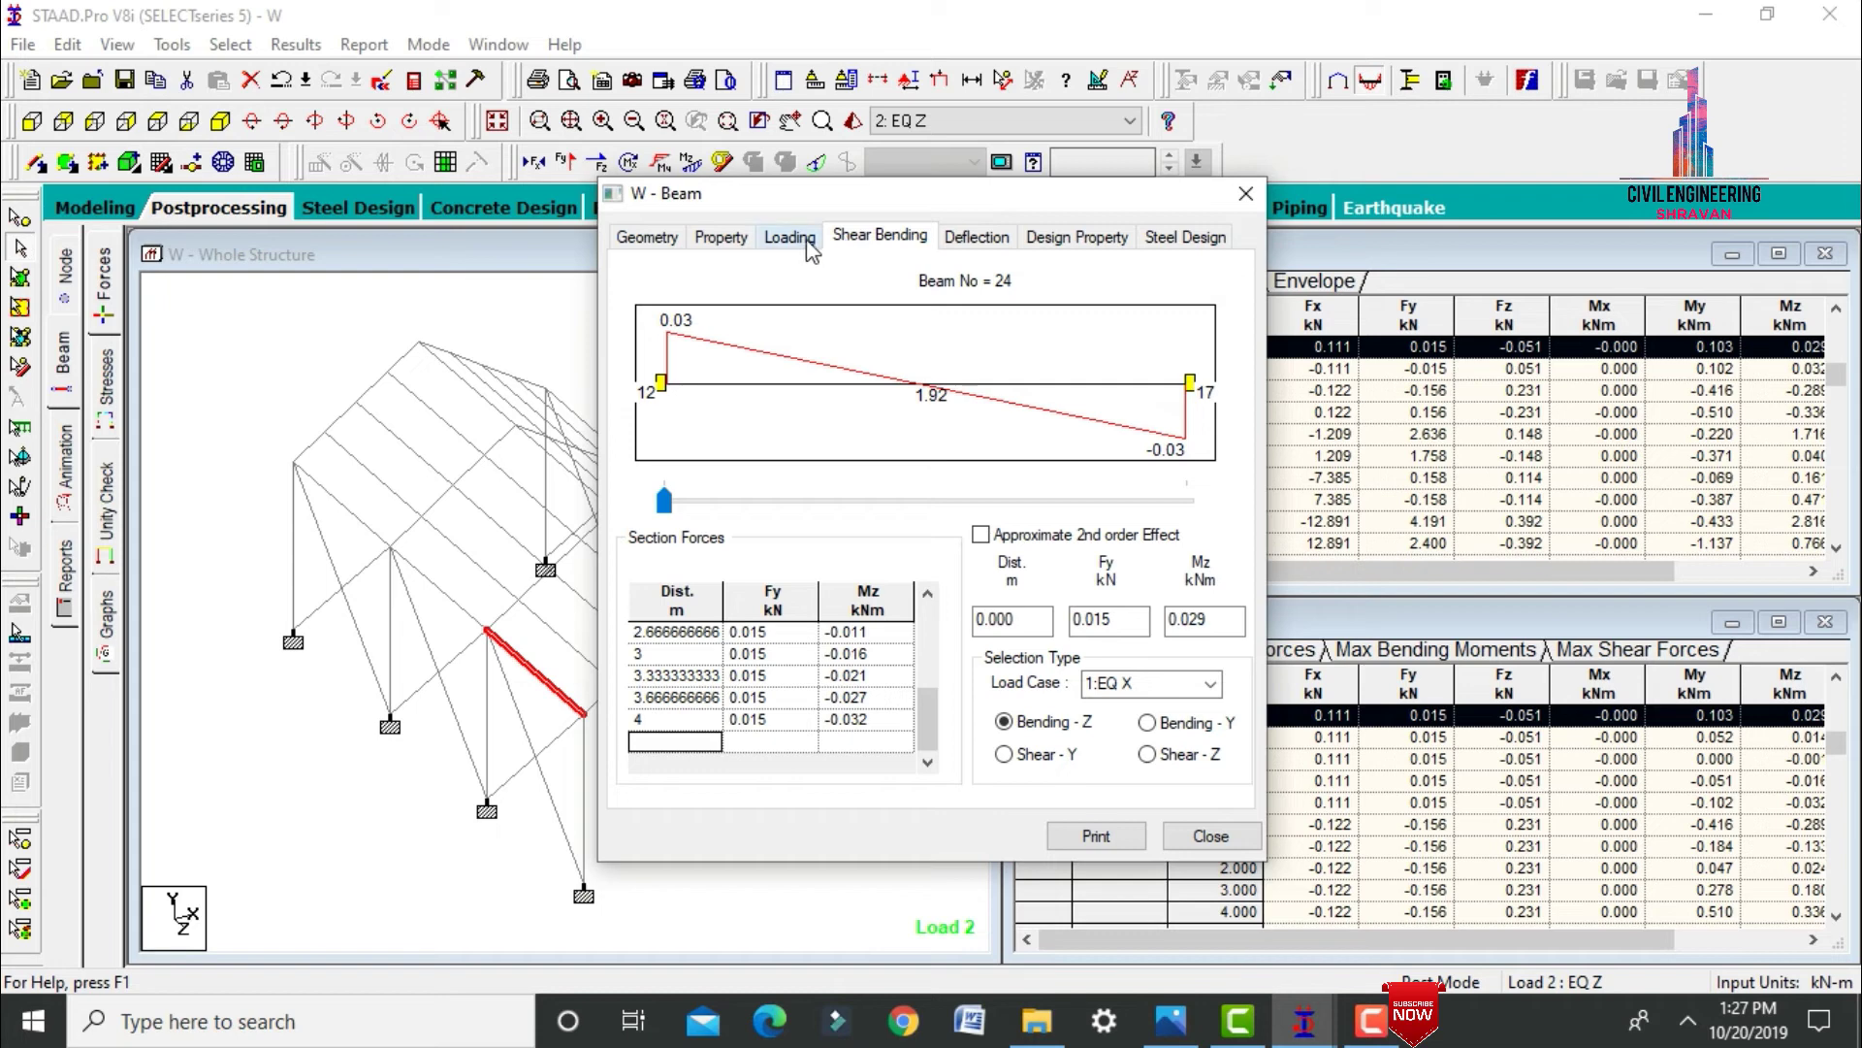
left_click(791, 239)
Close beam 24's details and open the output file W.anl with its result sections list.
left_click(1245, 193)
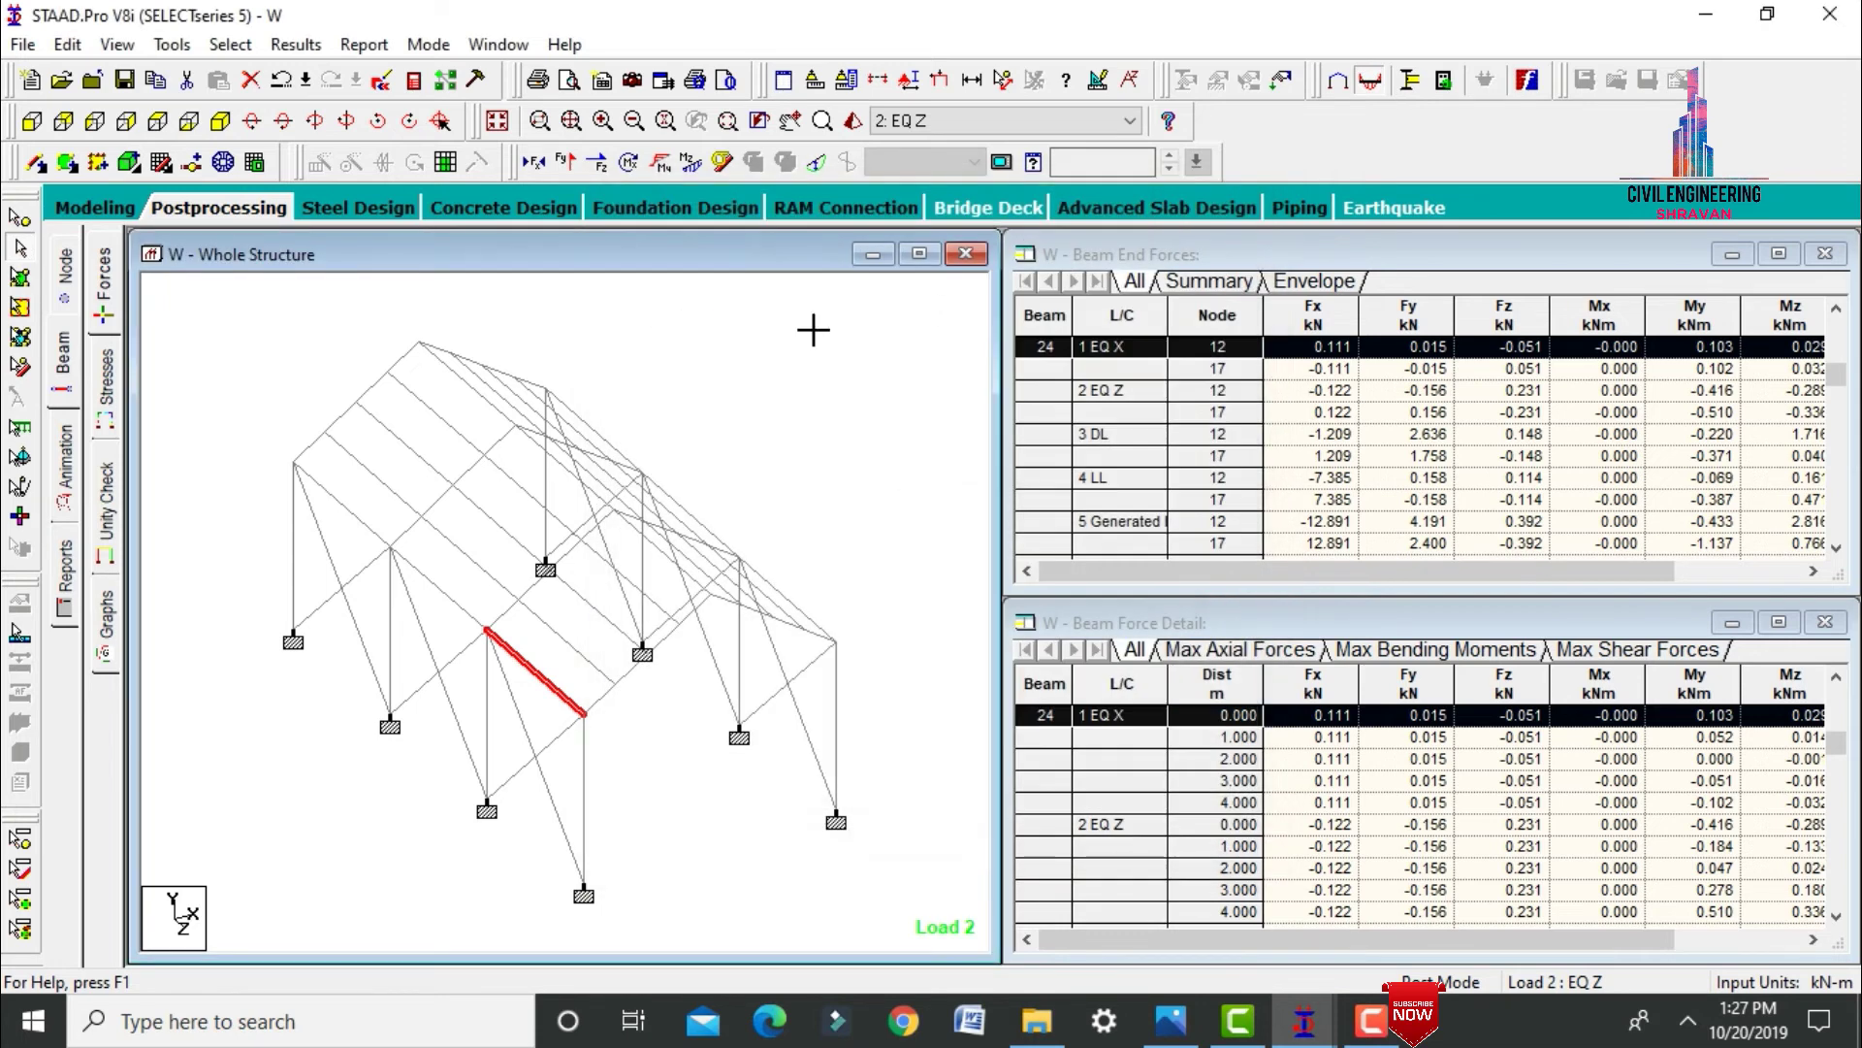
left_click(814, 324)
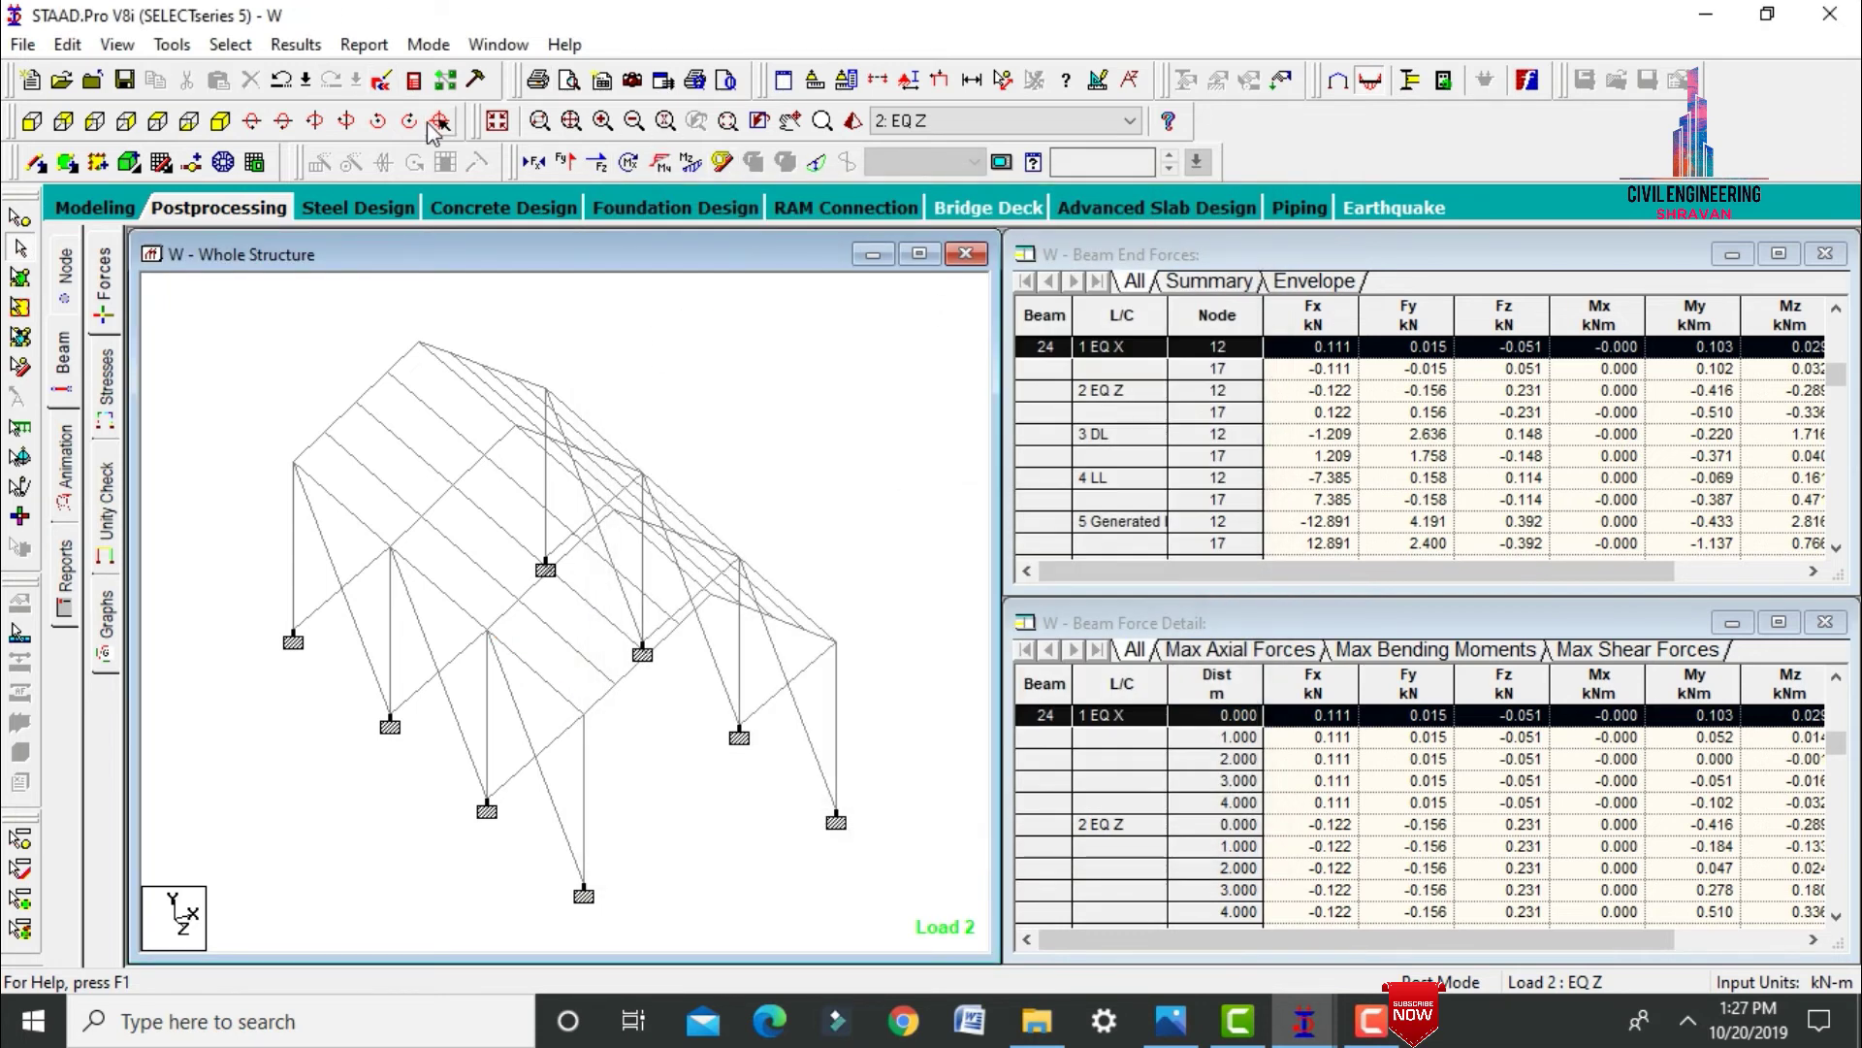
left_click(787, 162)
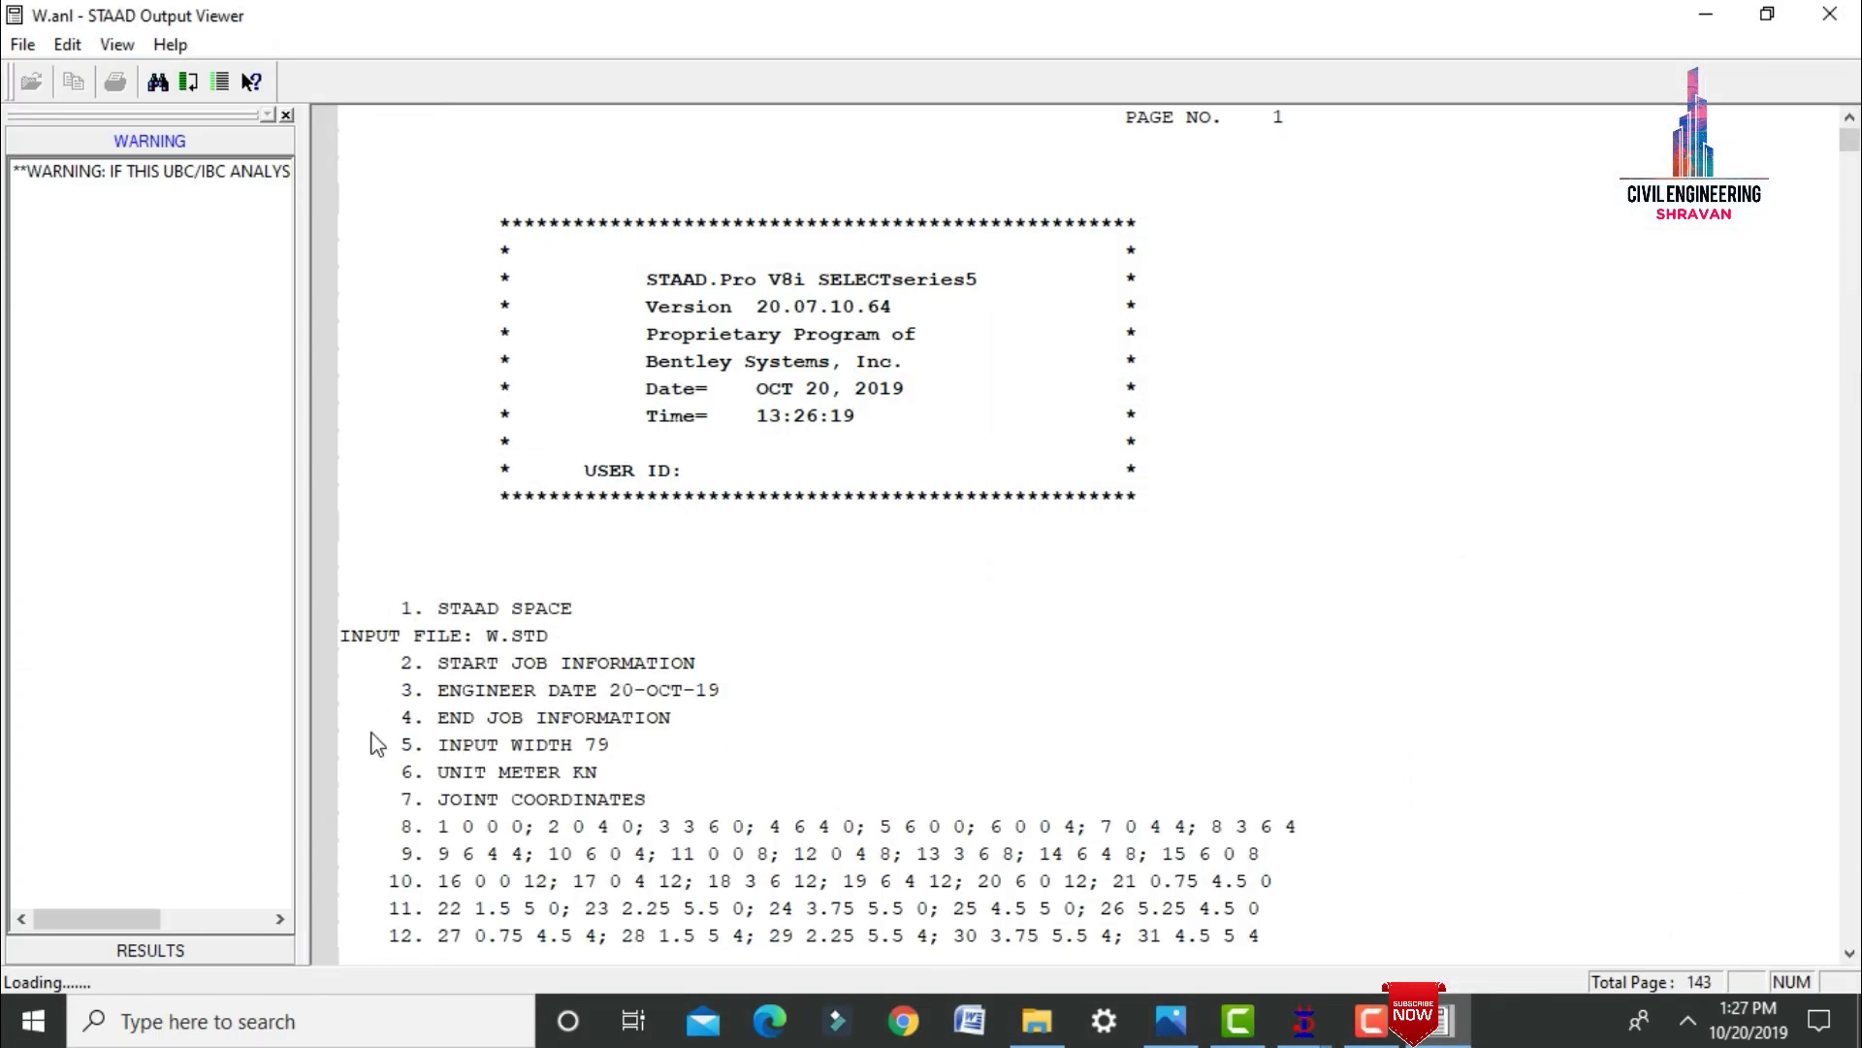
left_click(151, 952)
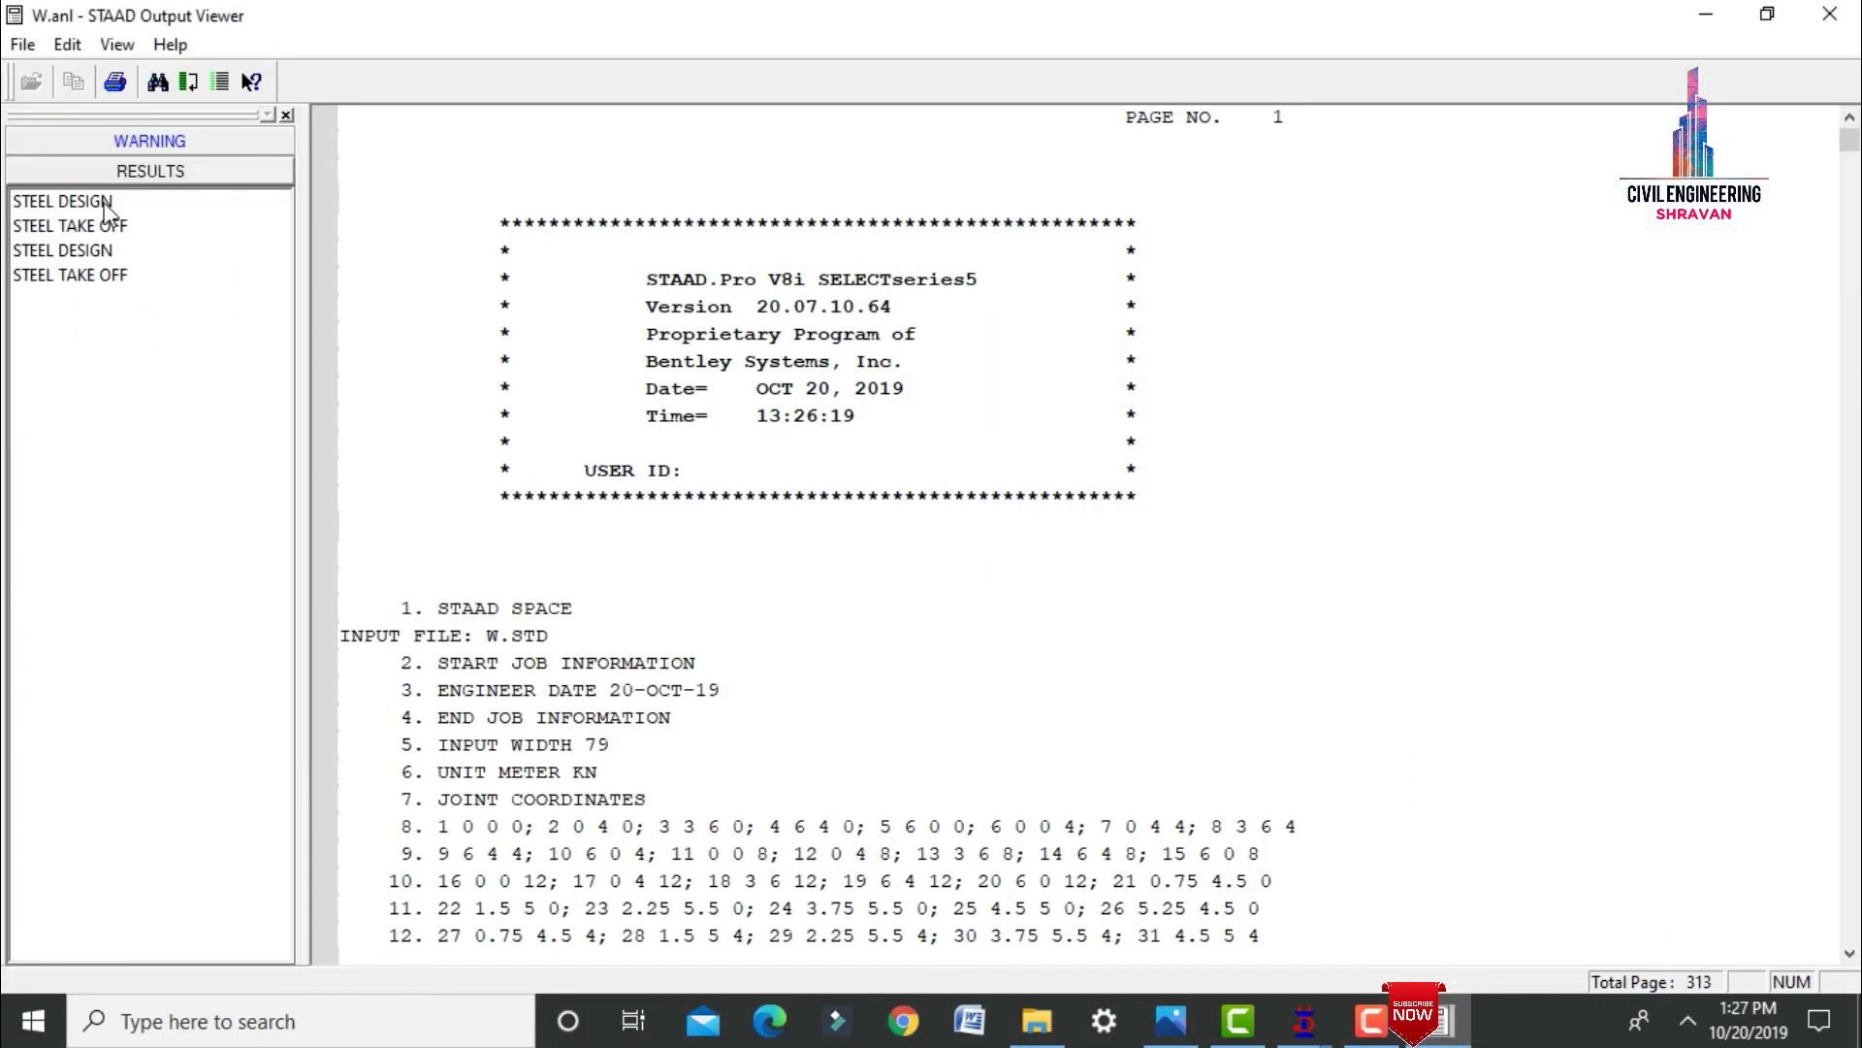
Jump to STEEL DESIGN in W.anl, scroll through the IS-800 code checks, then close the viewer.
left_click(63, 202)
scroll(821, 345, "down", 20)
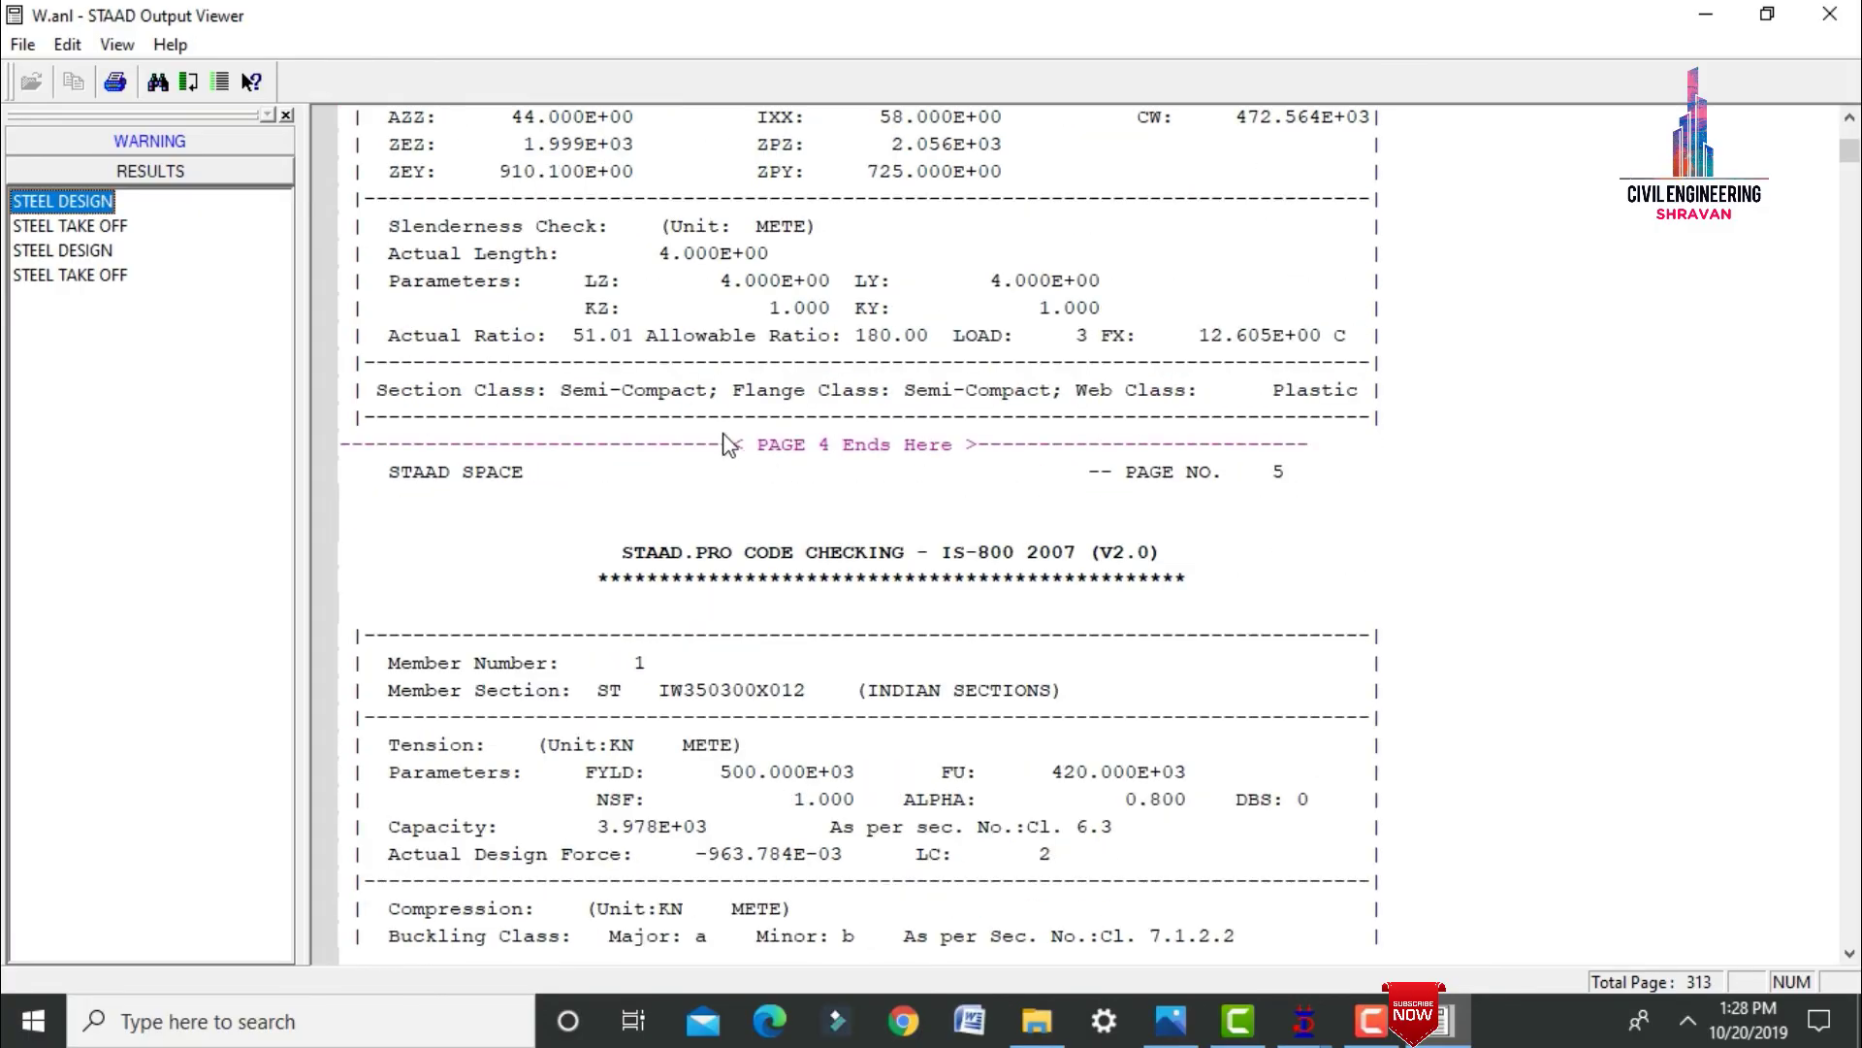
scroll(729, 485, "down", 20)
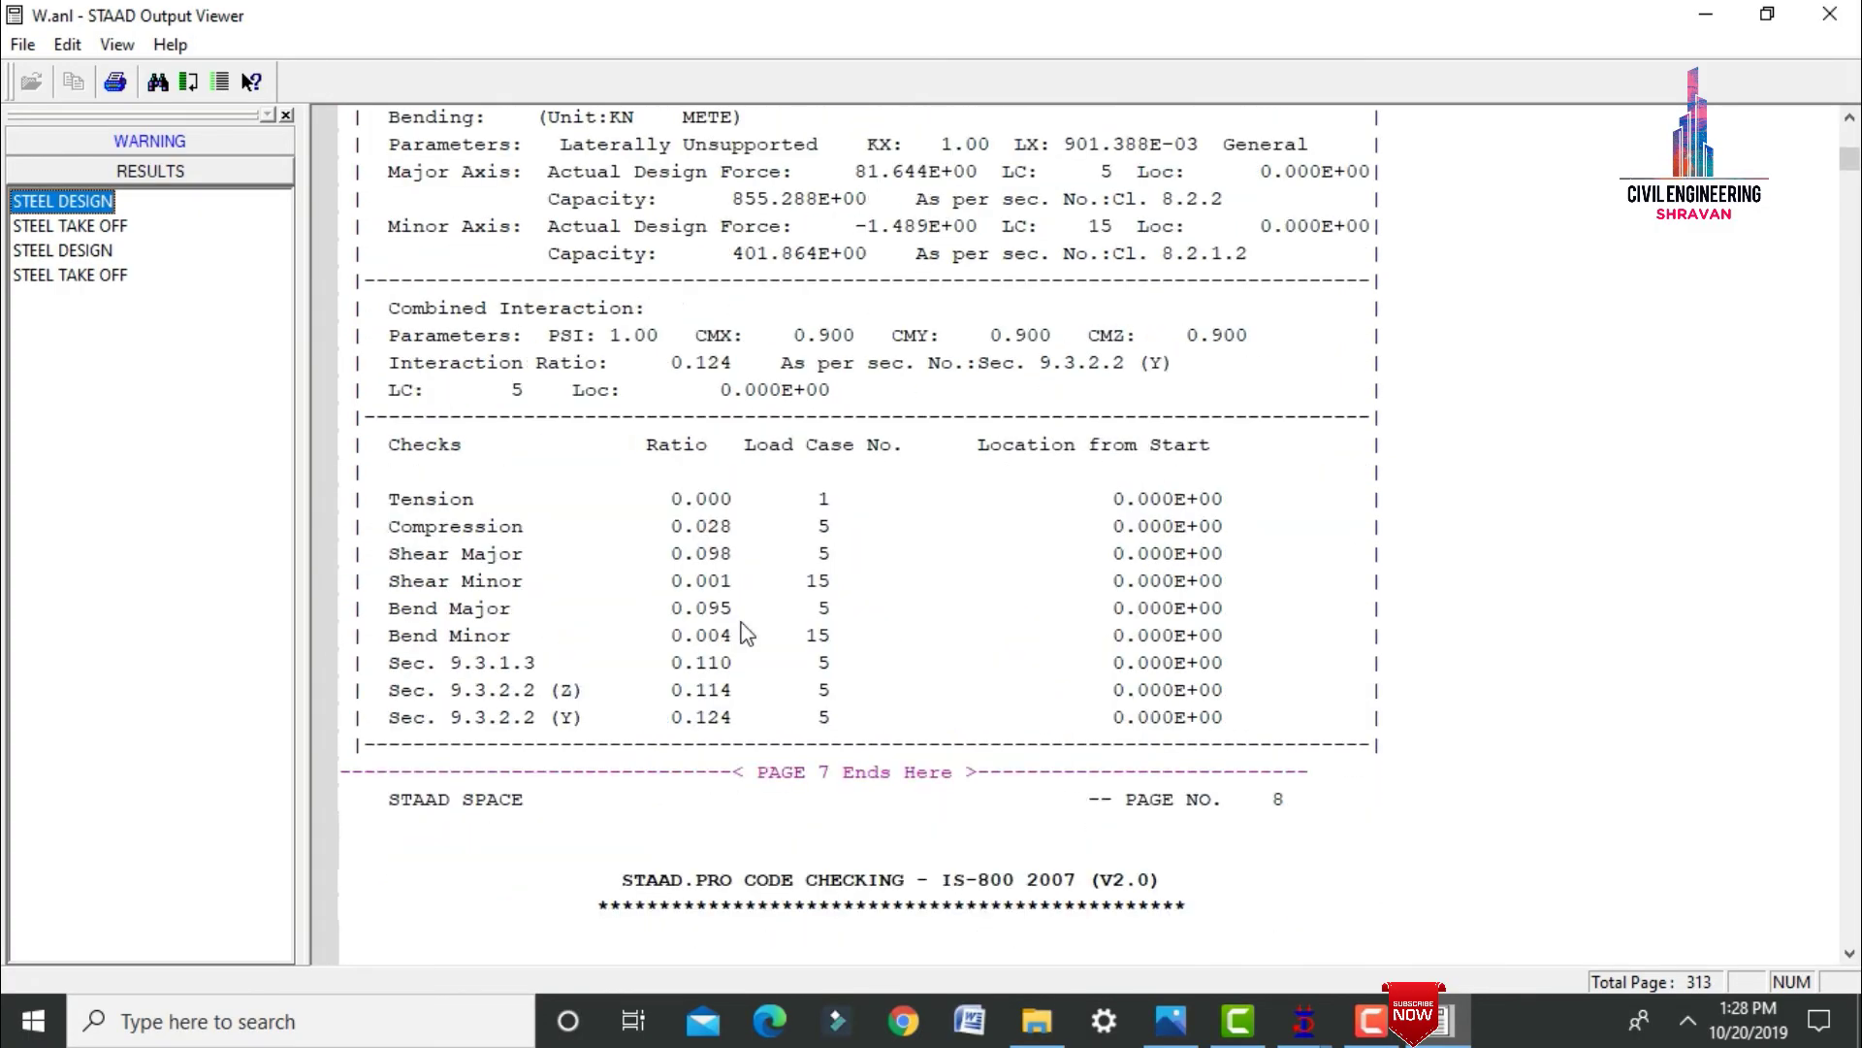
scroll(771, 645, "down", 20)
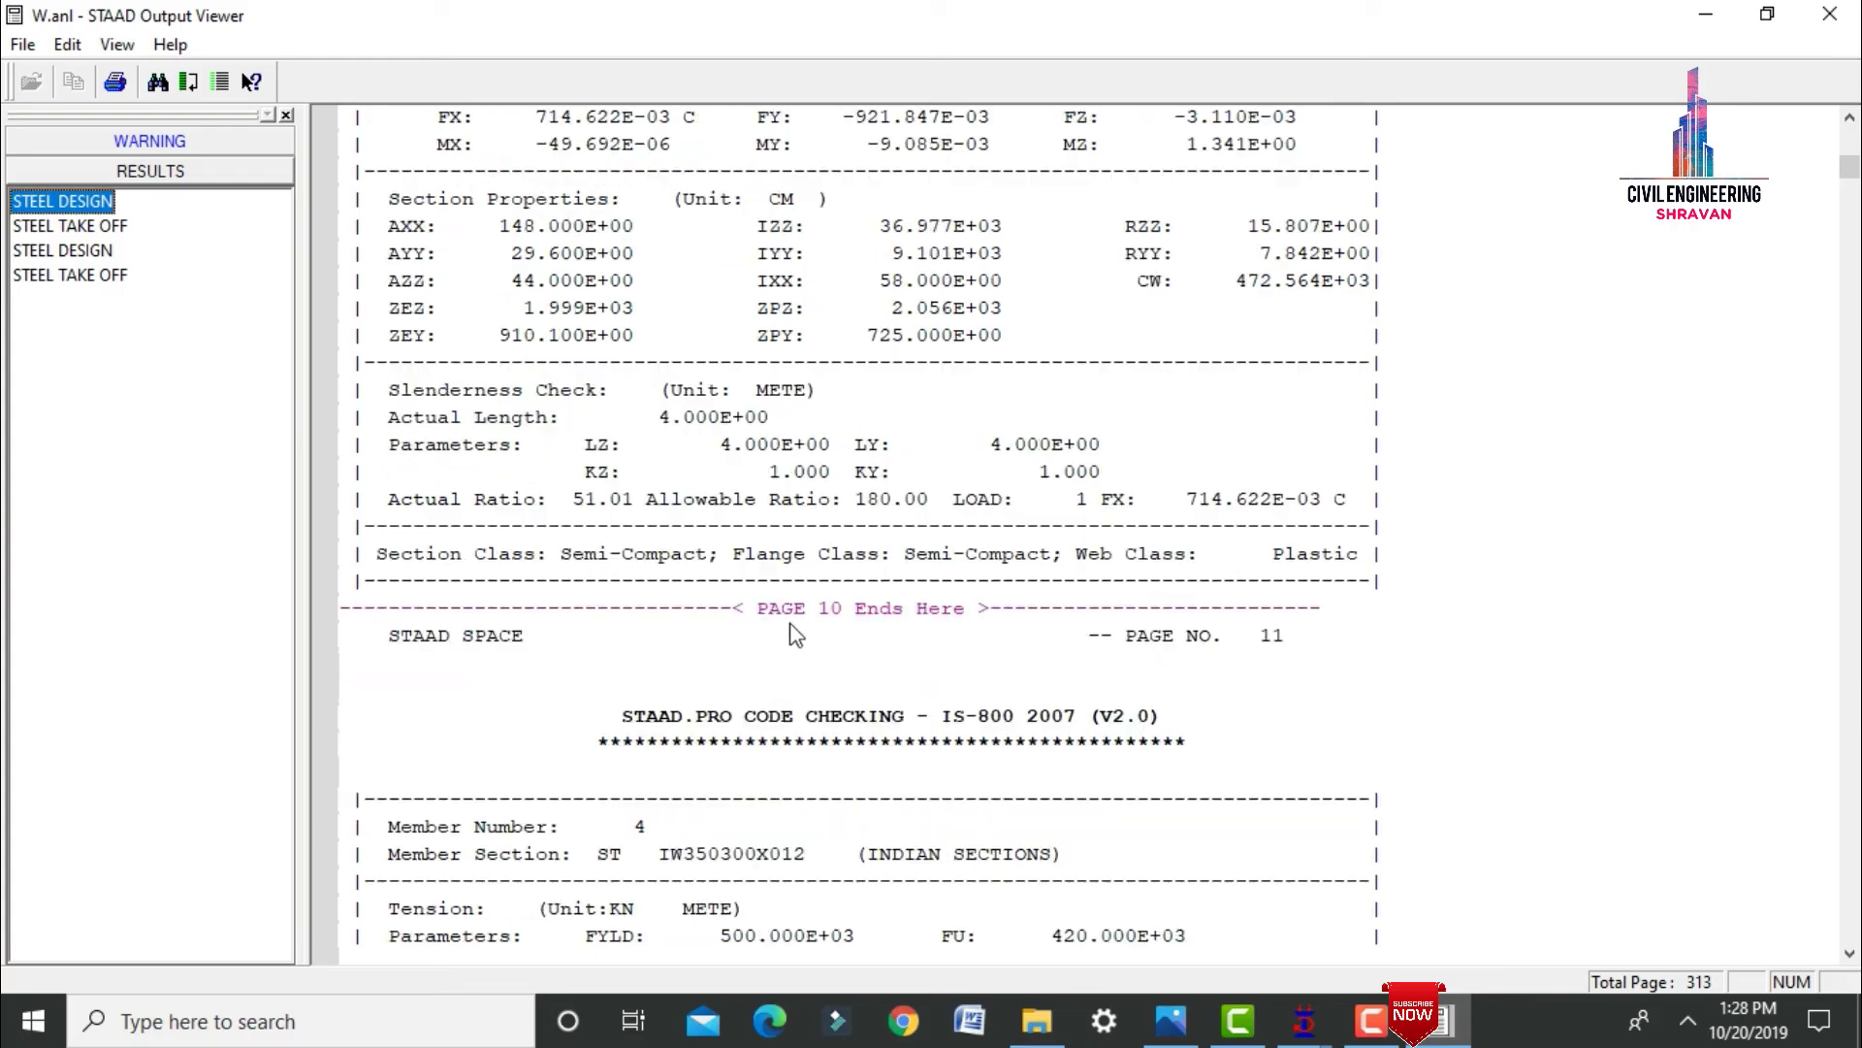
scroll(889, 573, "down", 15)
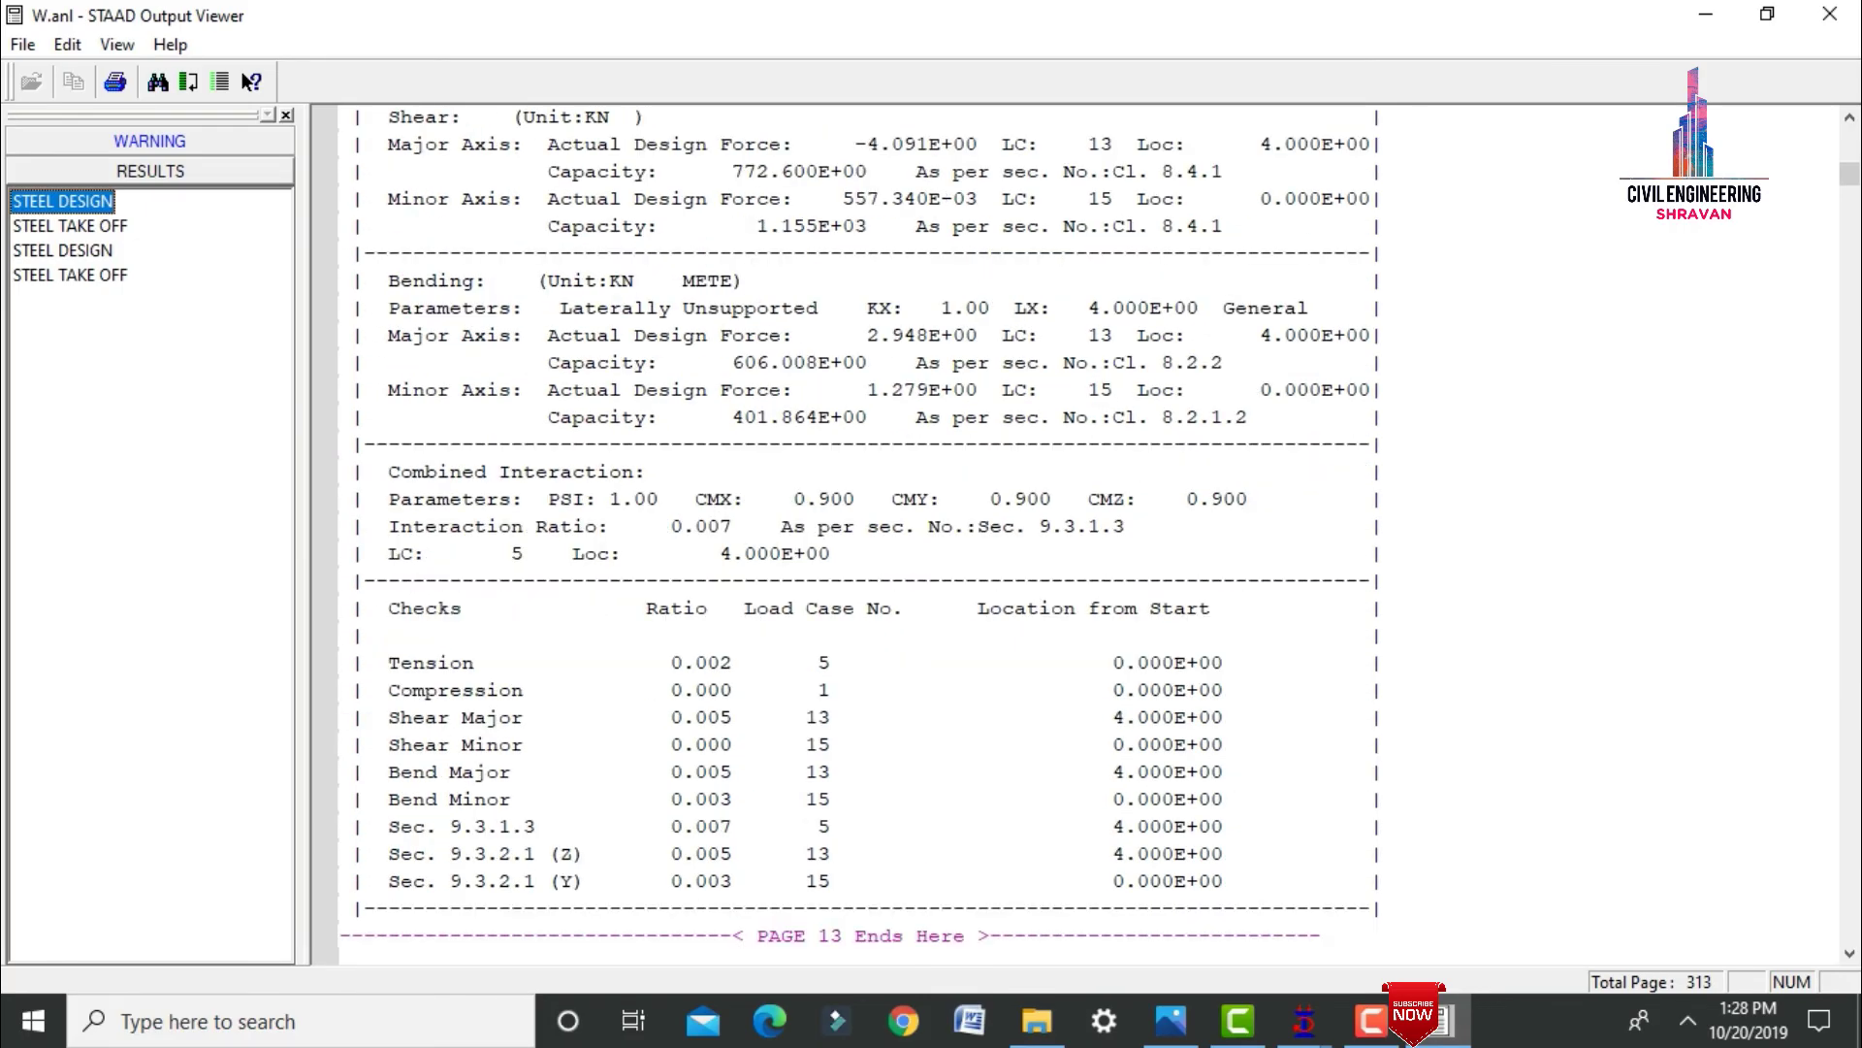
left_click(1830, 15)
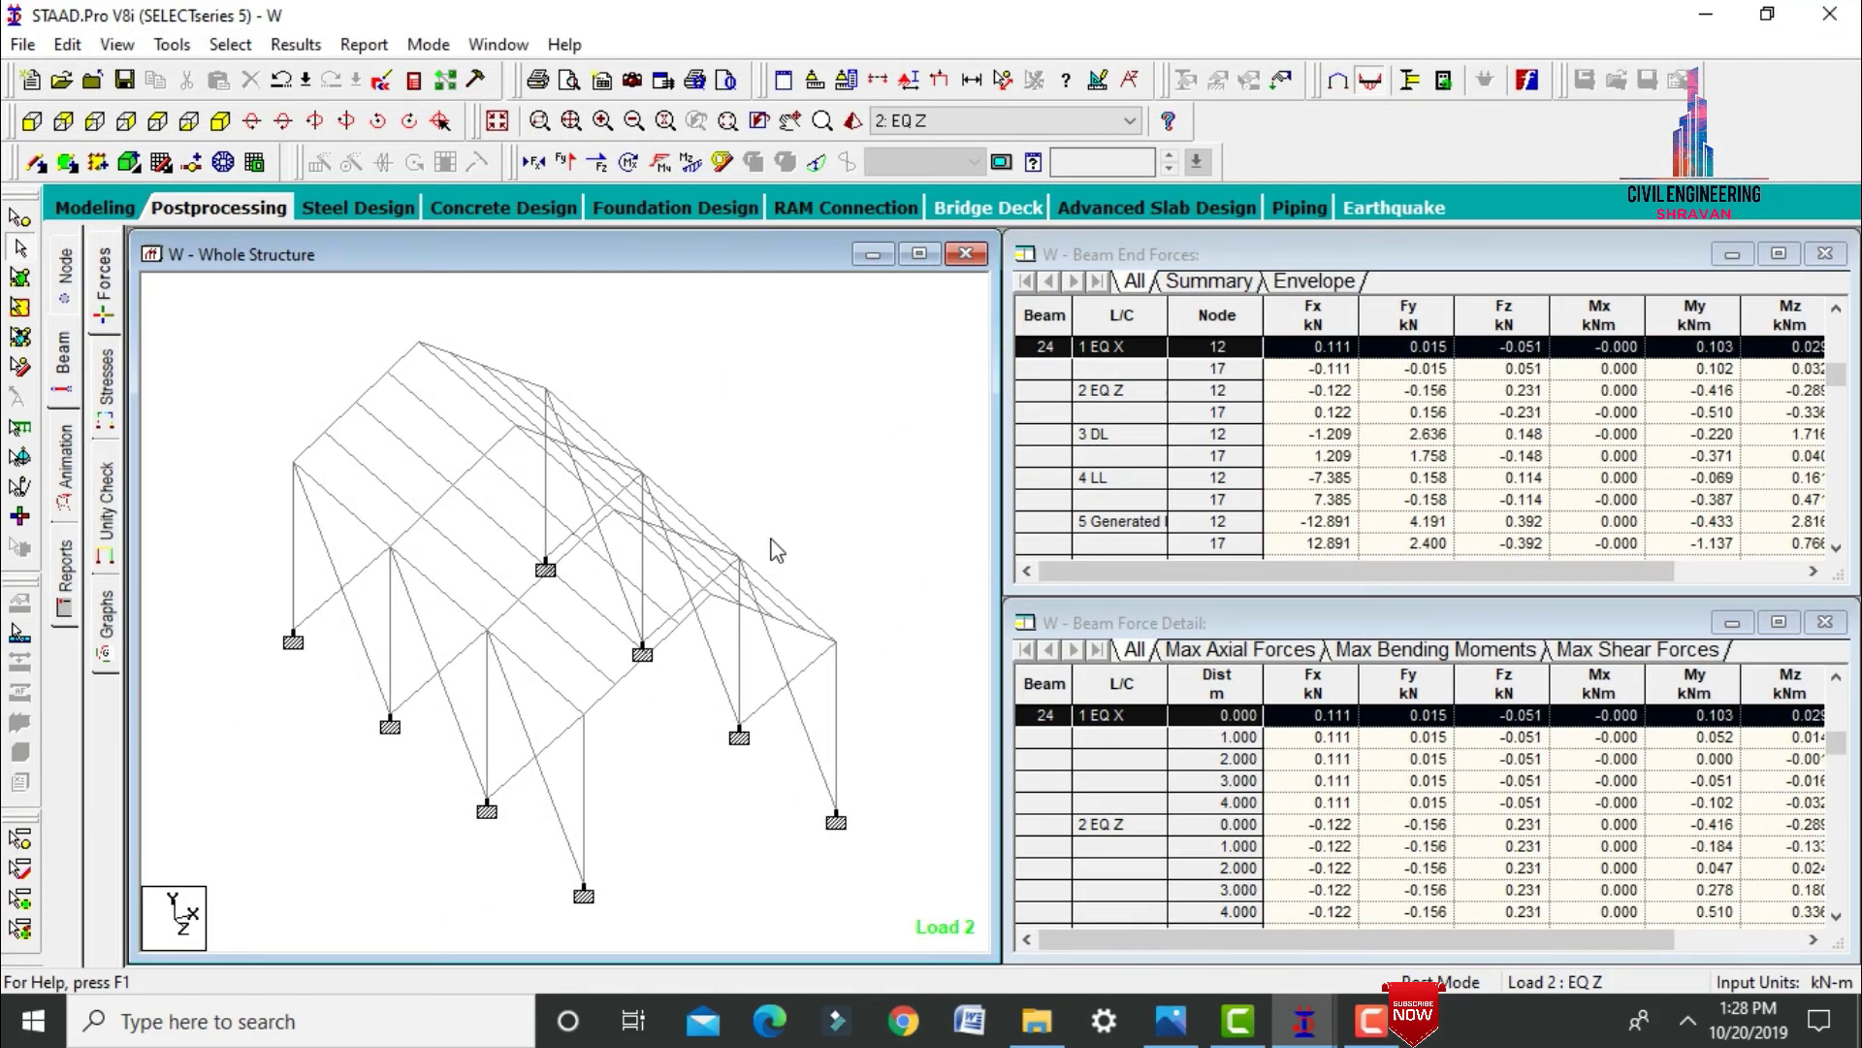
Include load cases 1–4 (EQ X, EQ Z, DL, LL) and run STAAD.foundation.
left_click(649, 207)
left_click(1426, 447)
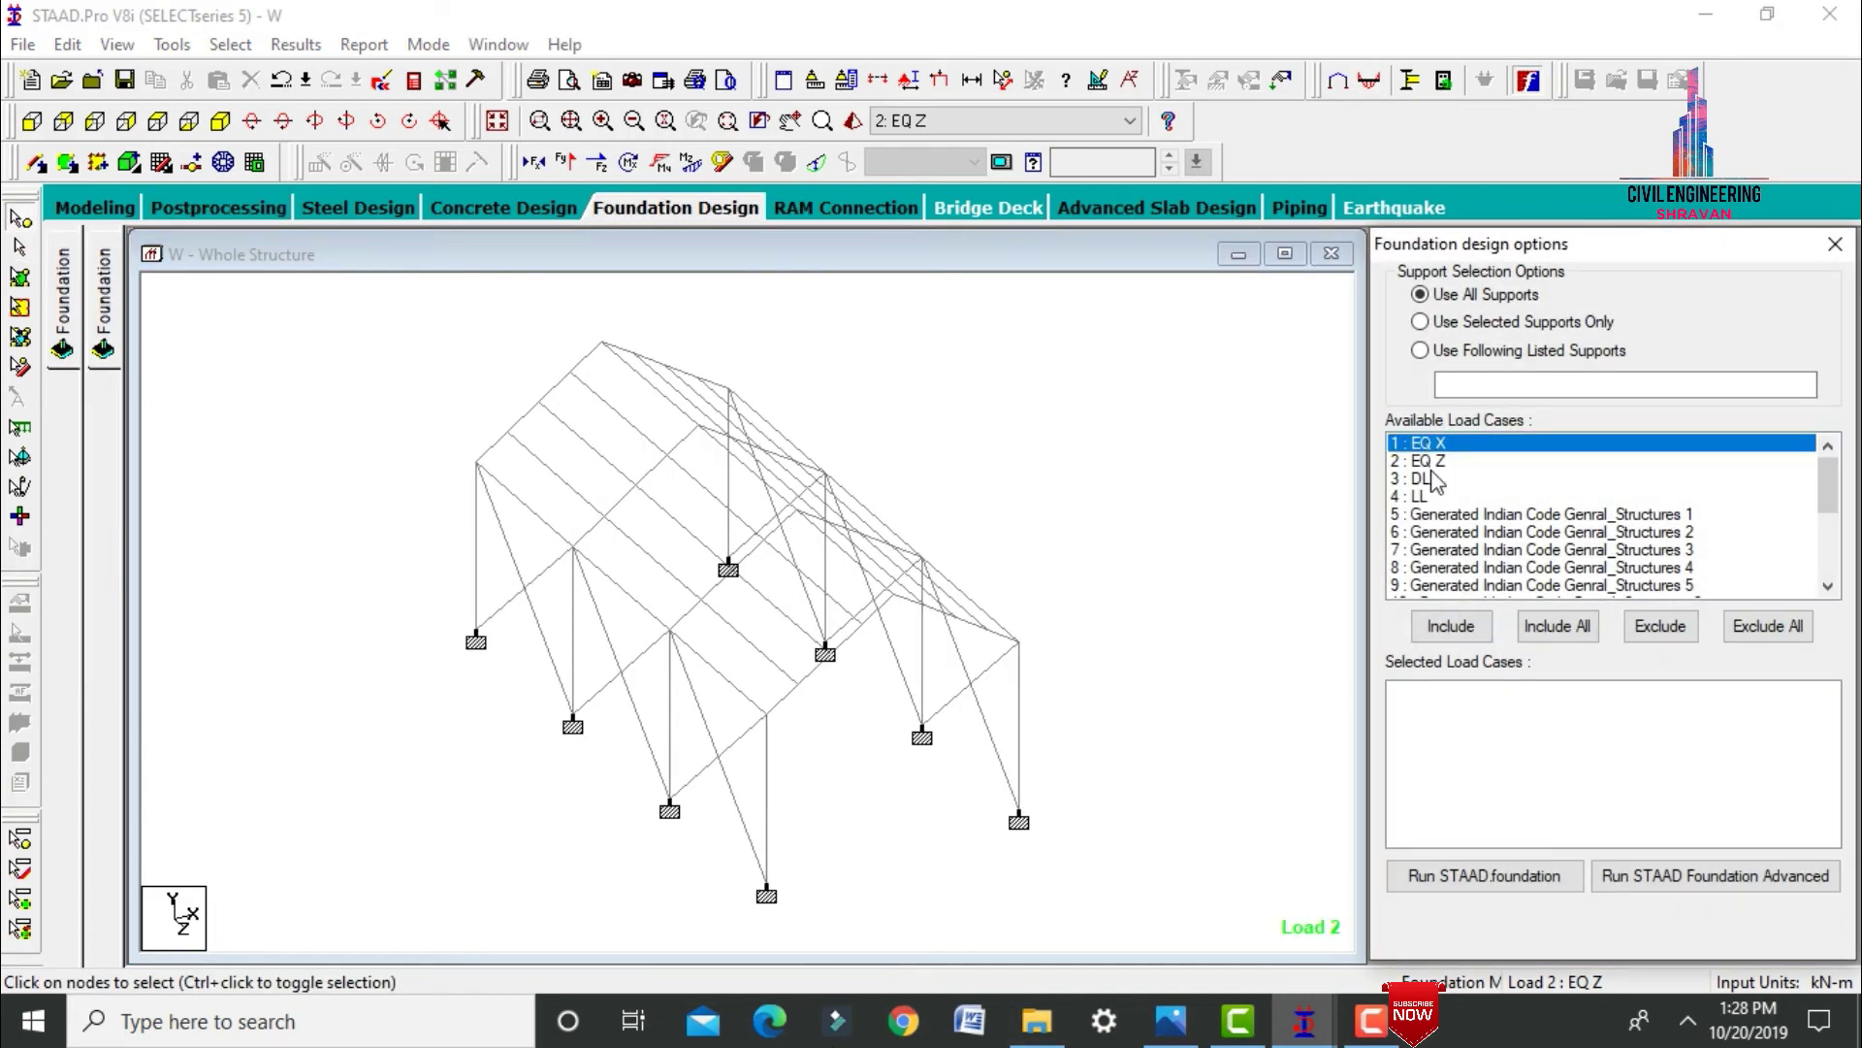
left_click_drag(1435, 466, 1423, 504)
left_click(1455, 626)
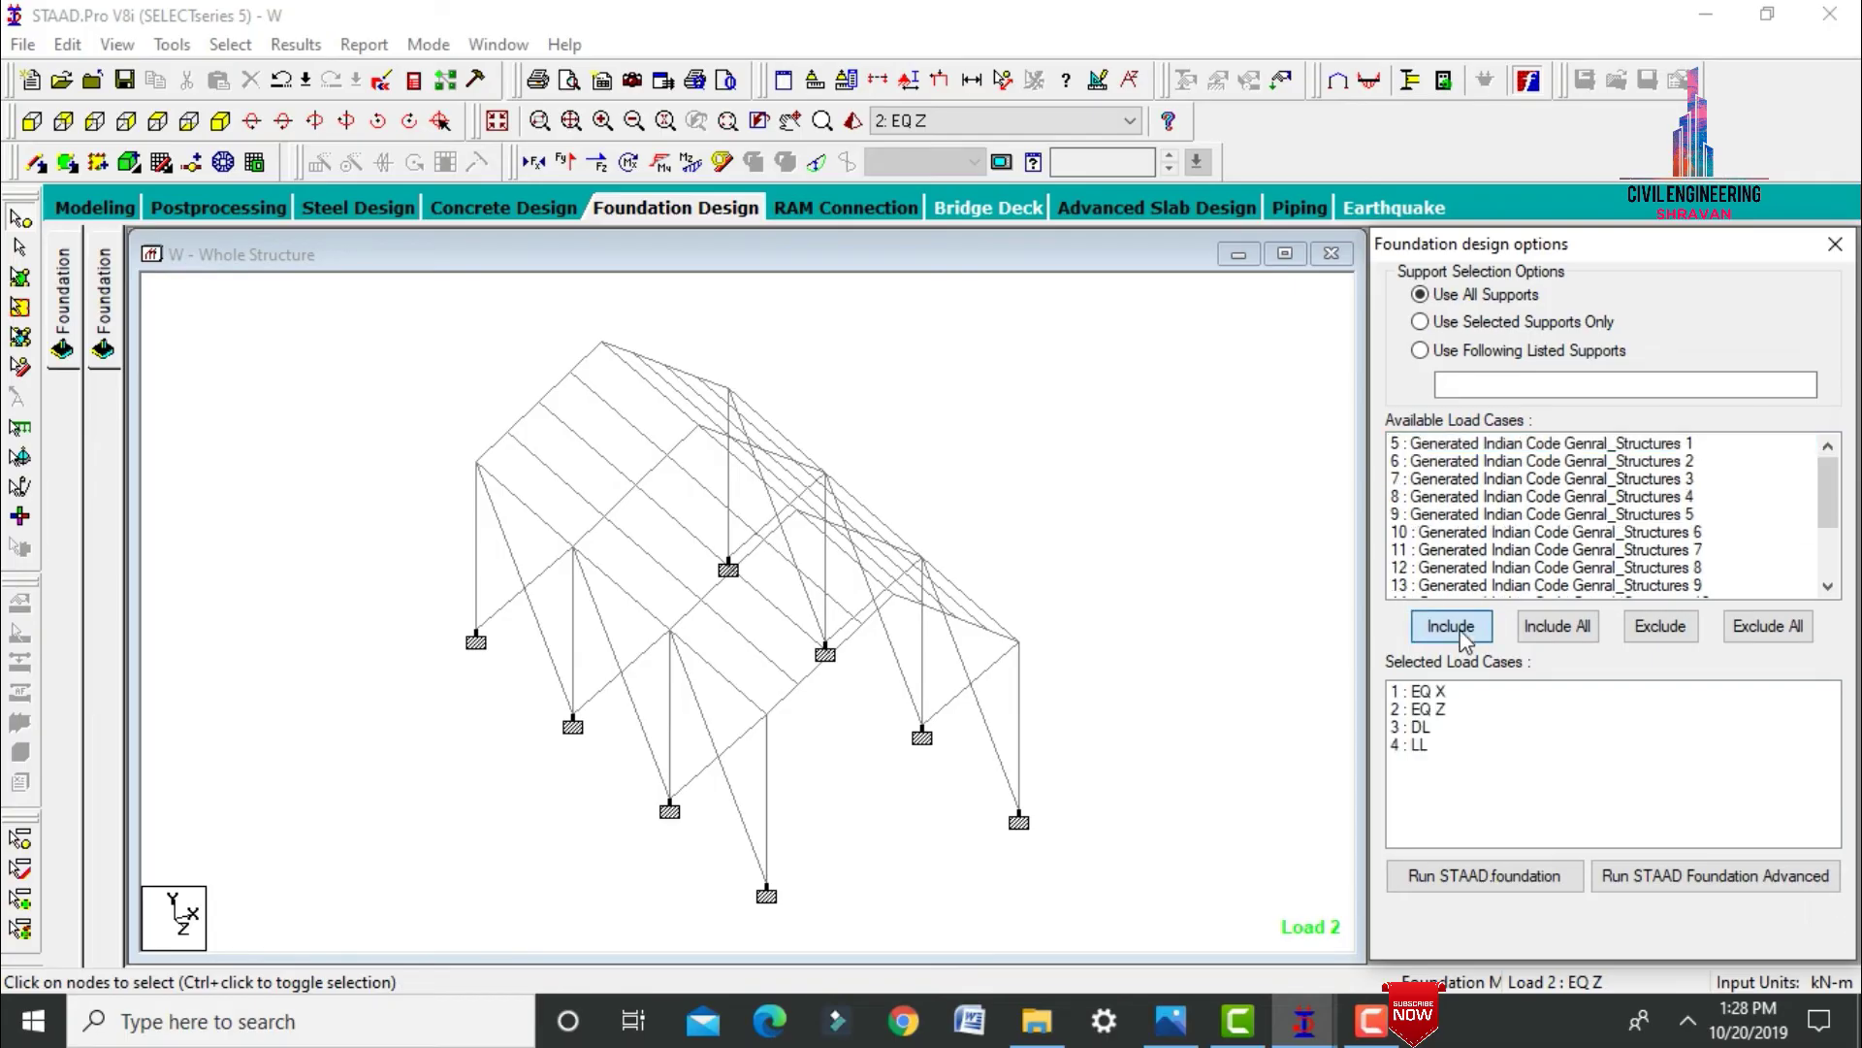
left_click(1461, 875)
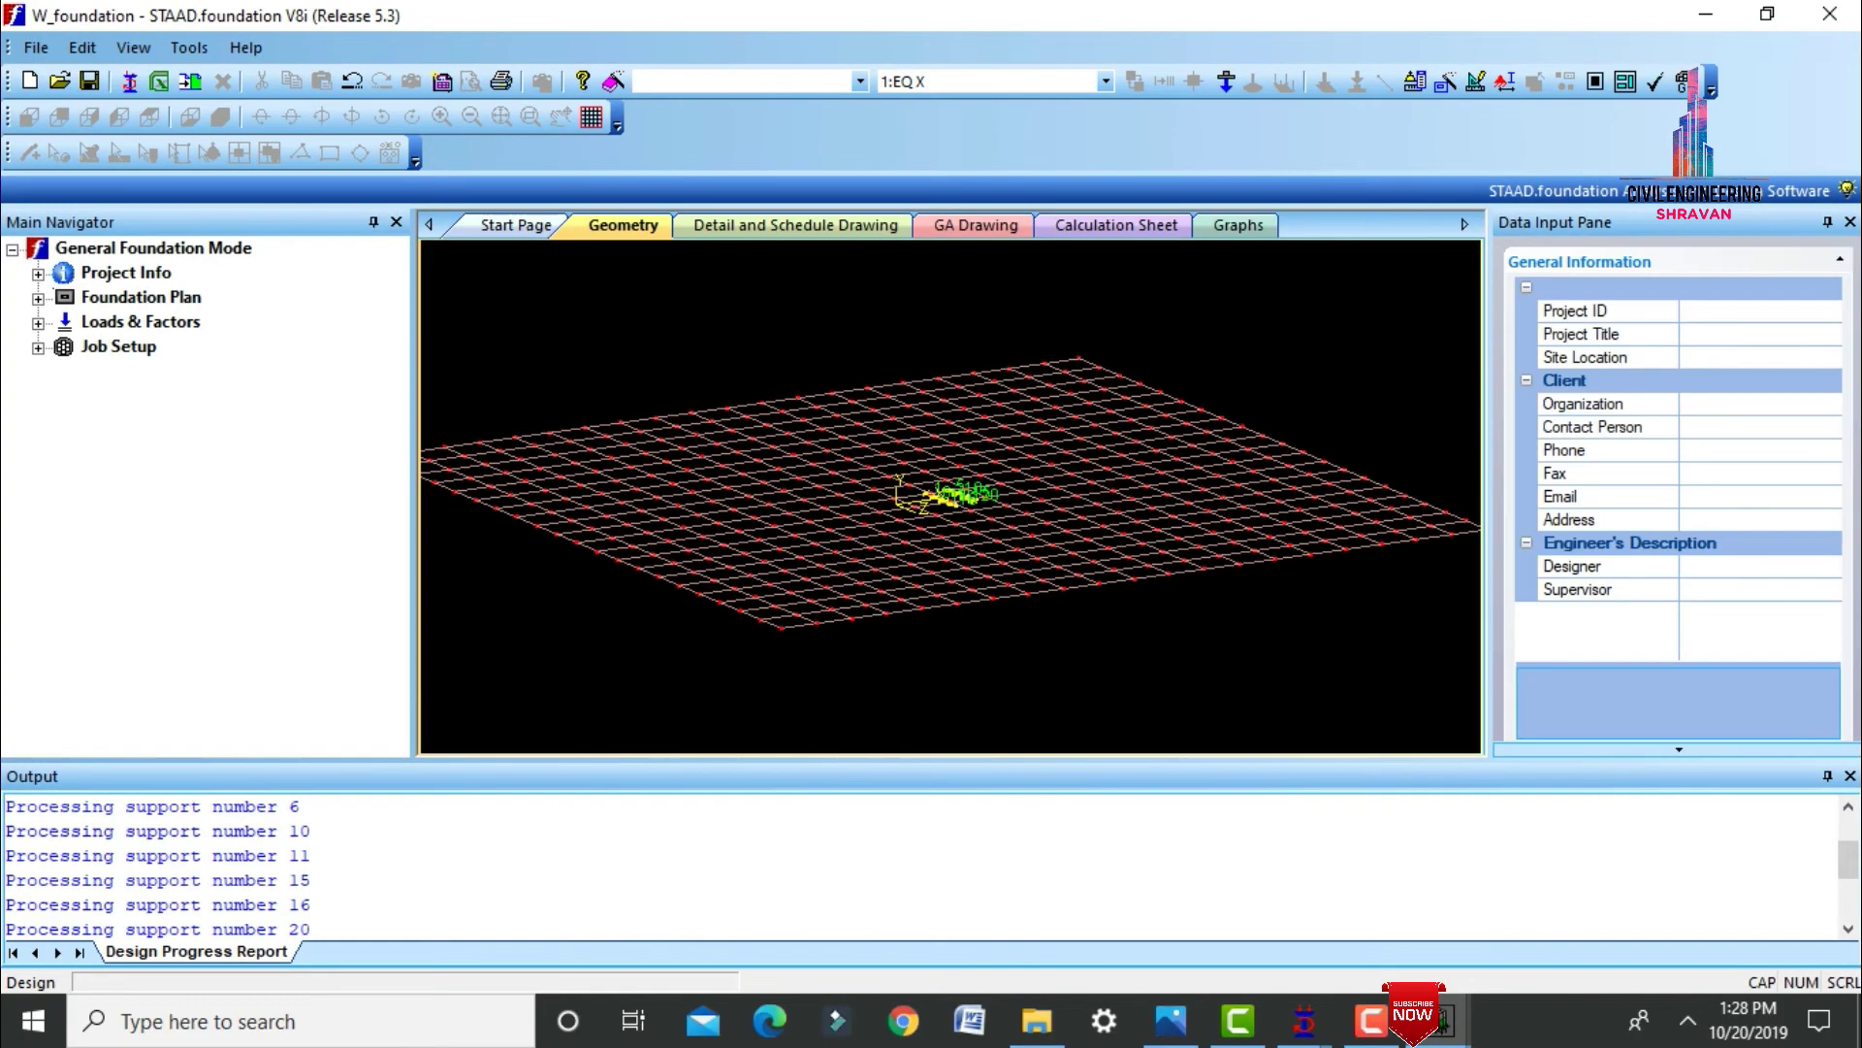
Hide the processing log and open the load combination generator under Loads & Factors.
left_click(1850, 776)
scroll(823, 718, "up", 2)
scroll(822, 720, "up", 5)
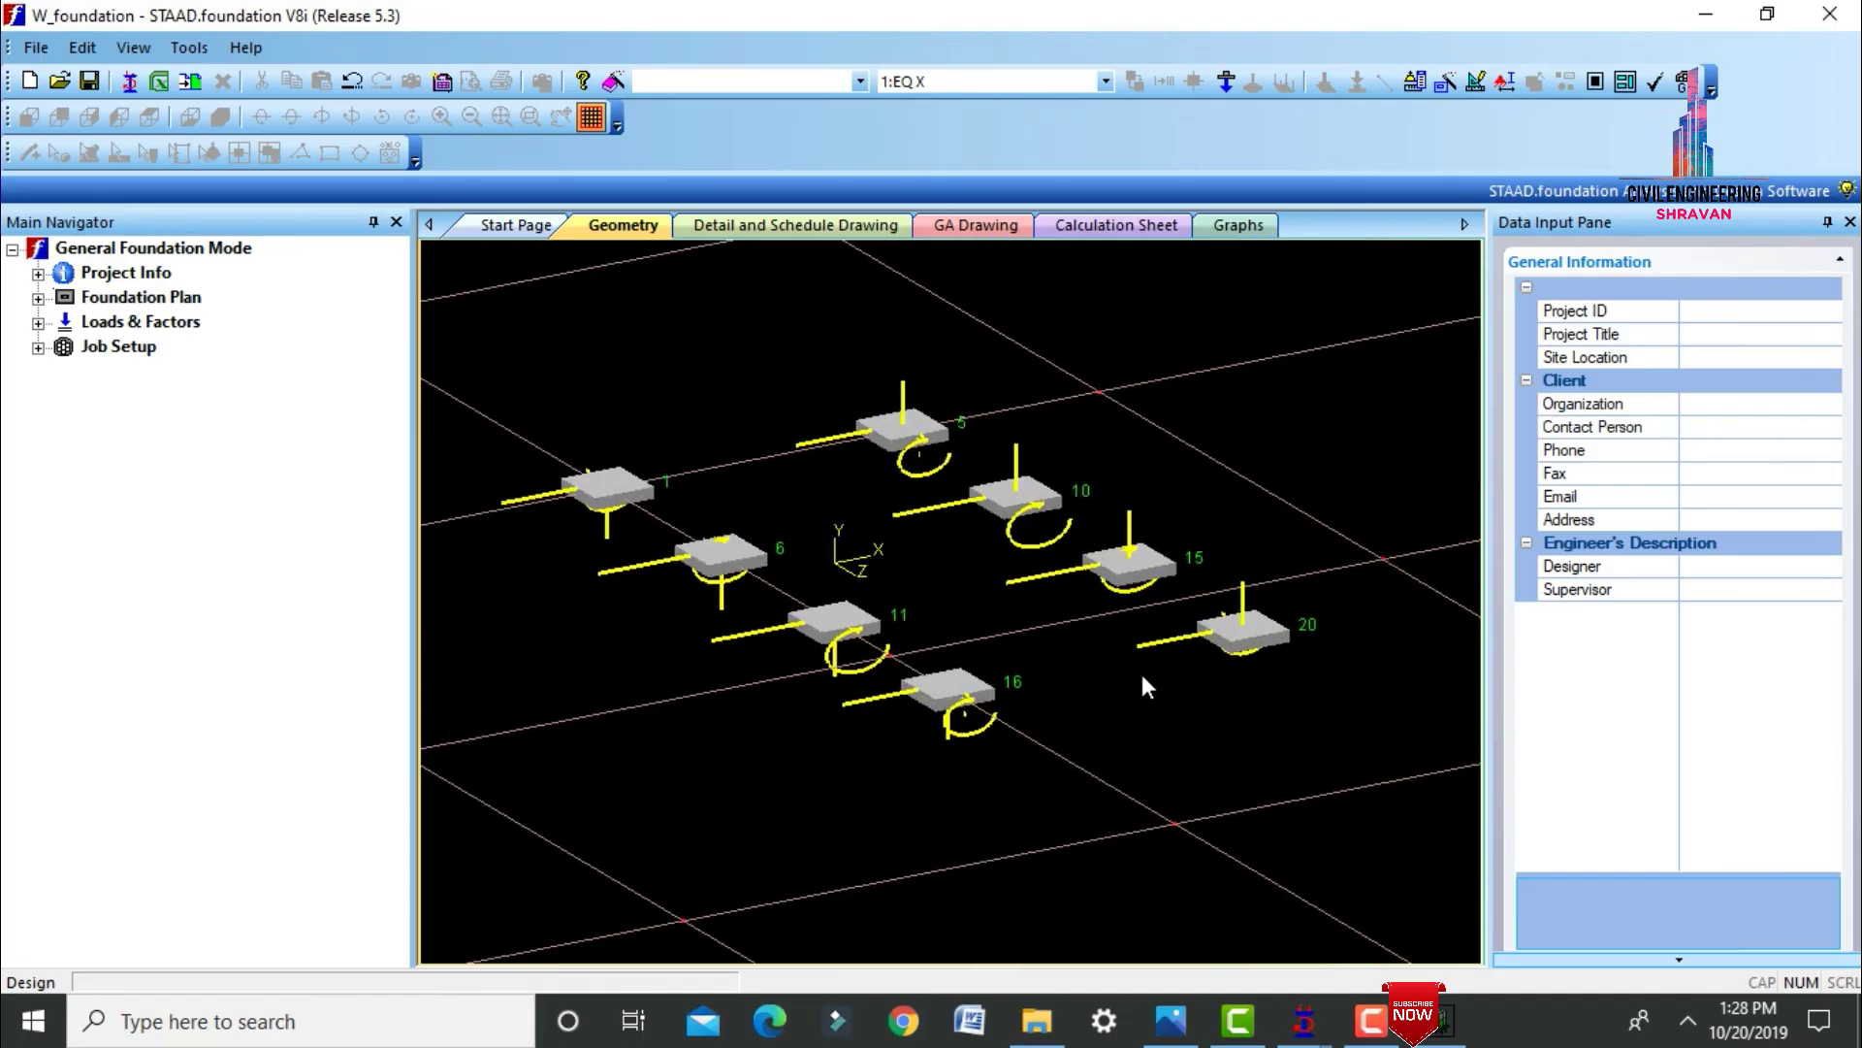
scroll(1142, 679, "up", 1)
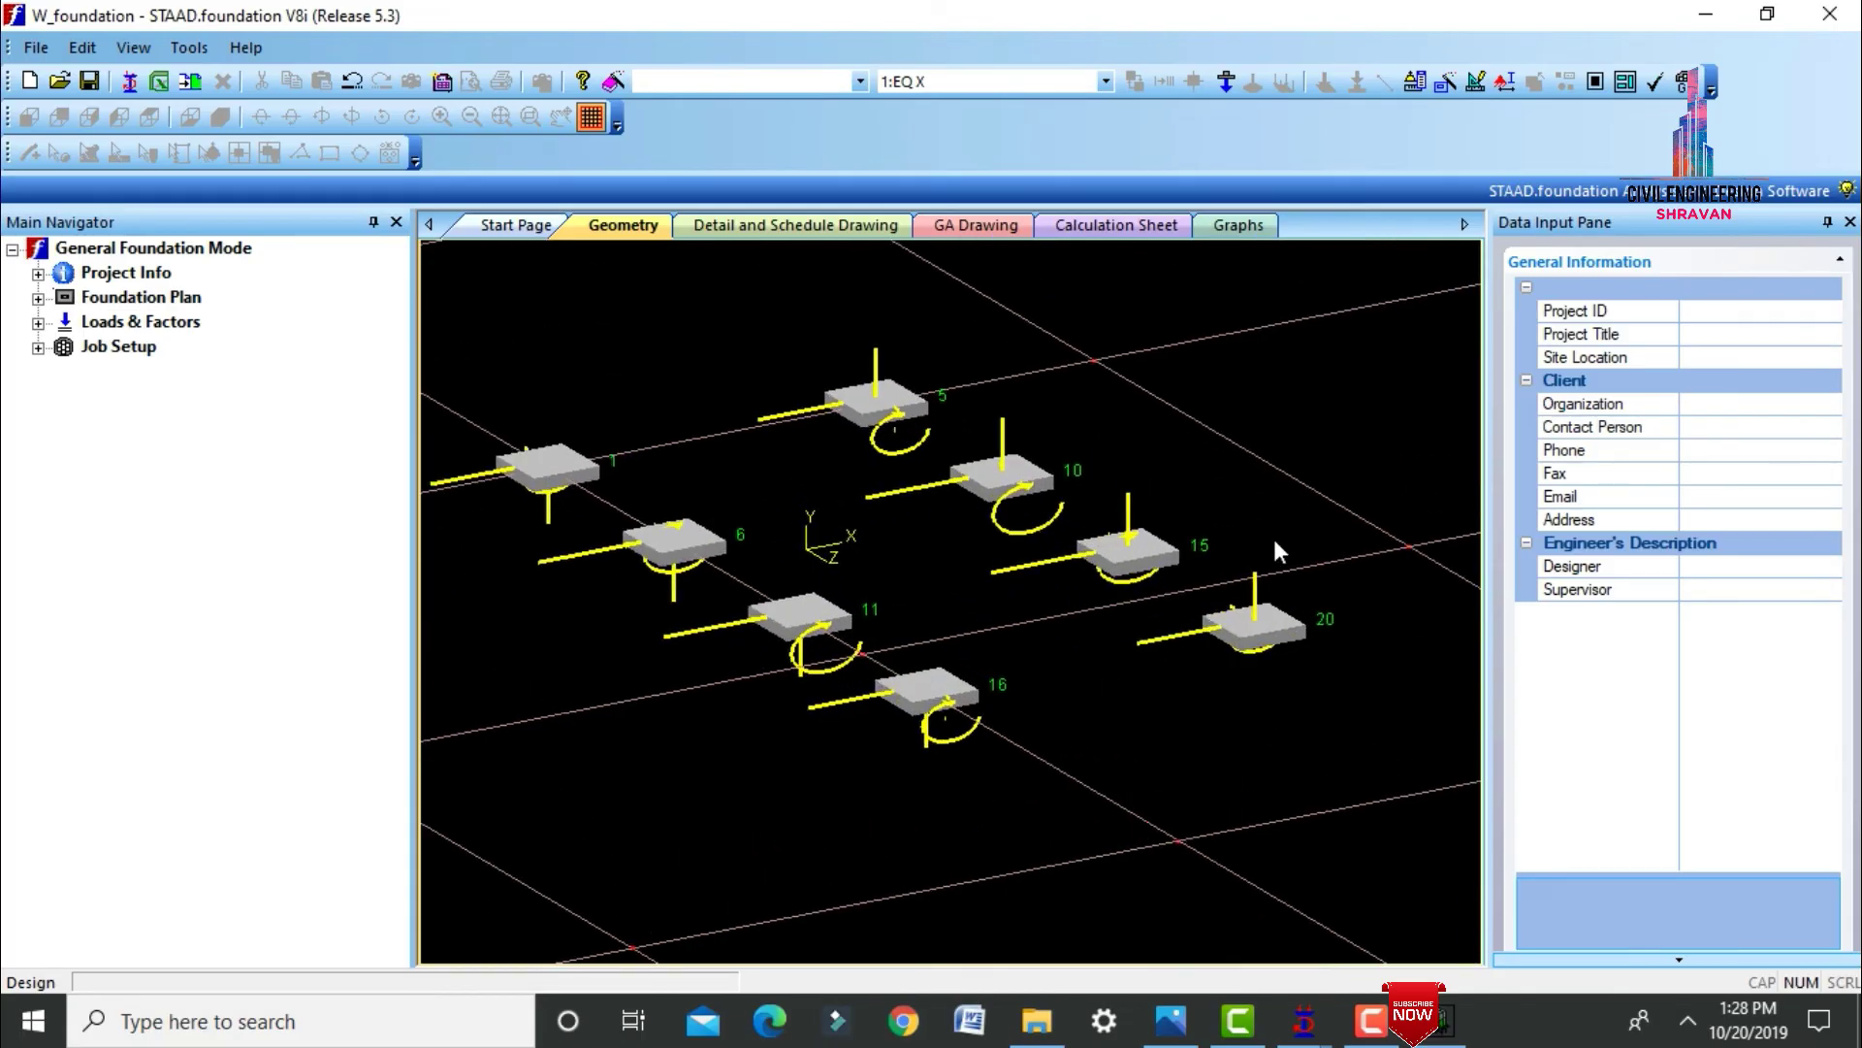
left_click(38, 323)
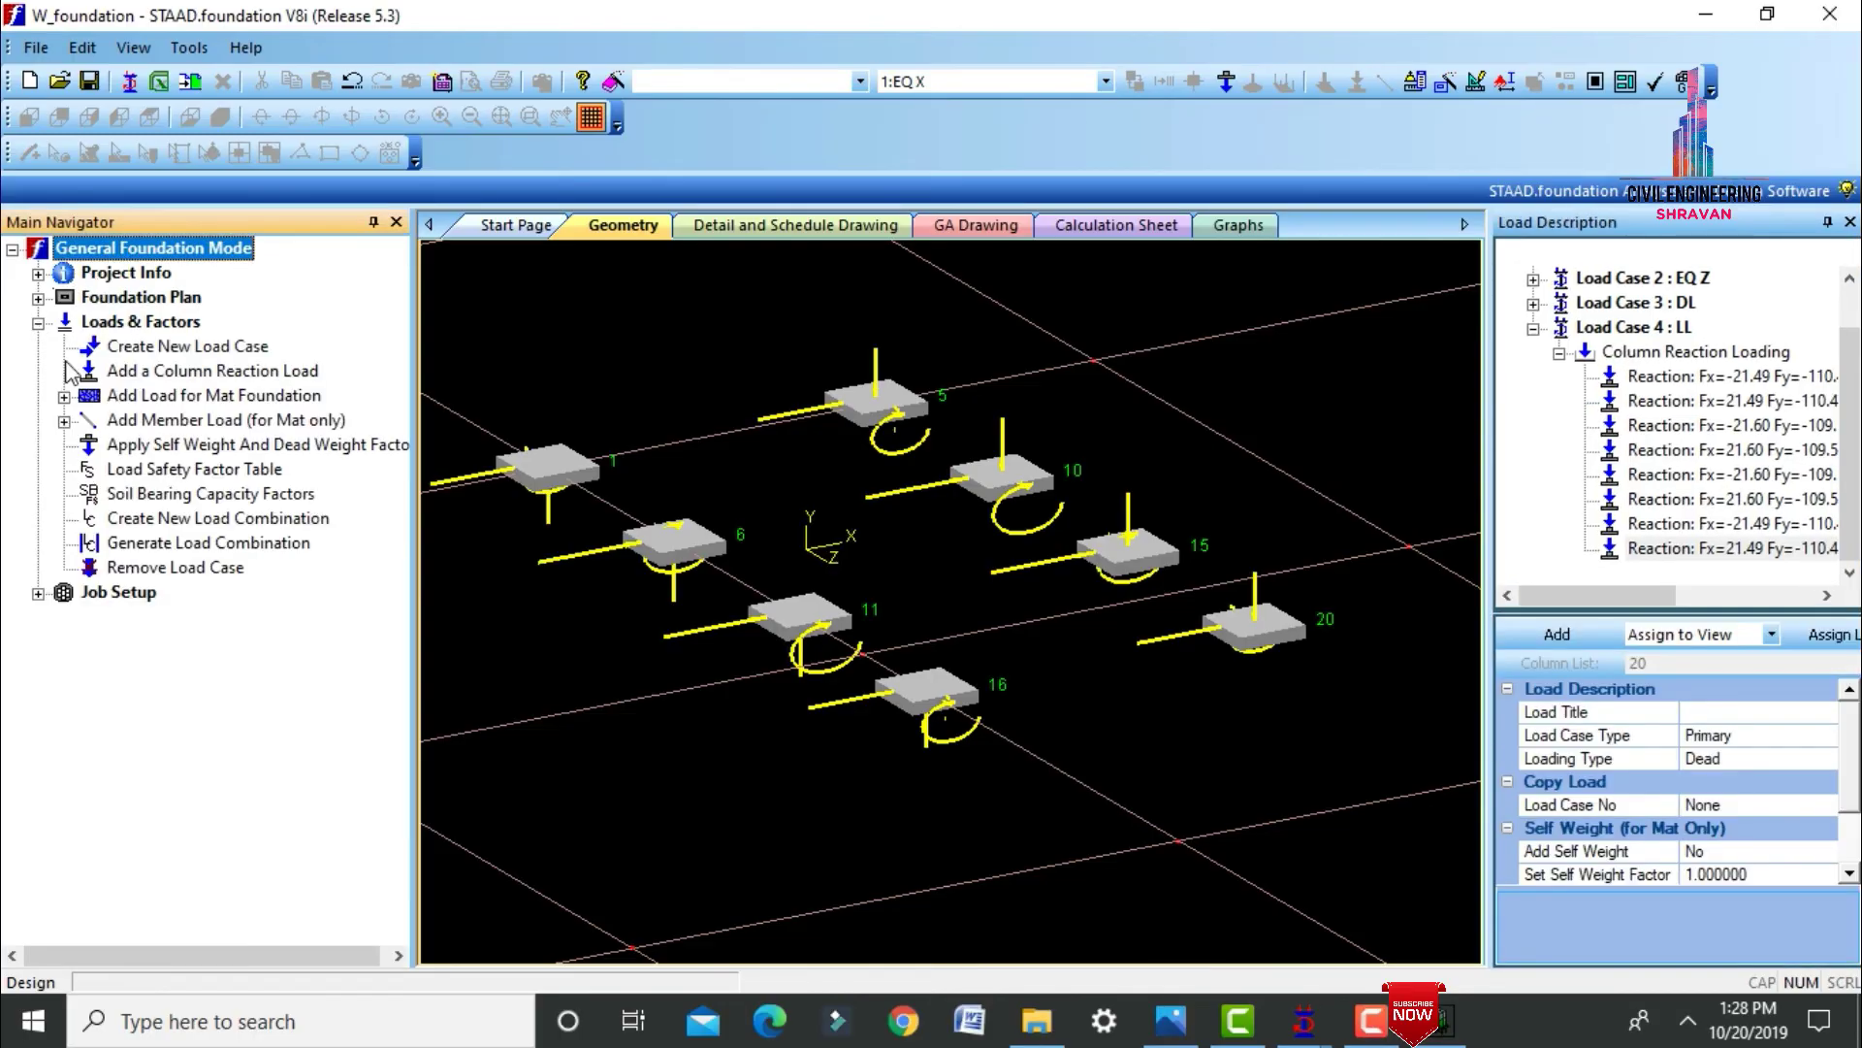
left_click(184, 545)
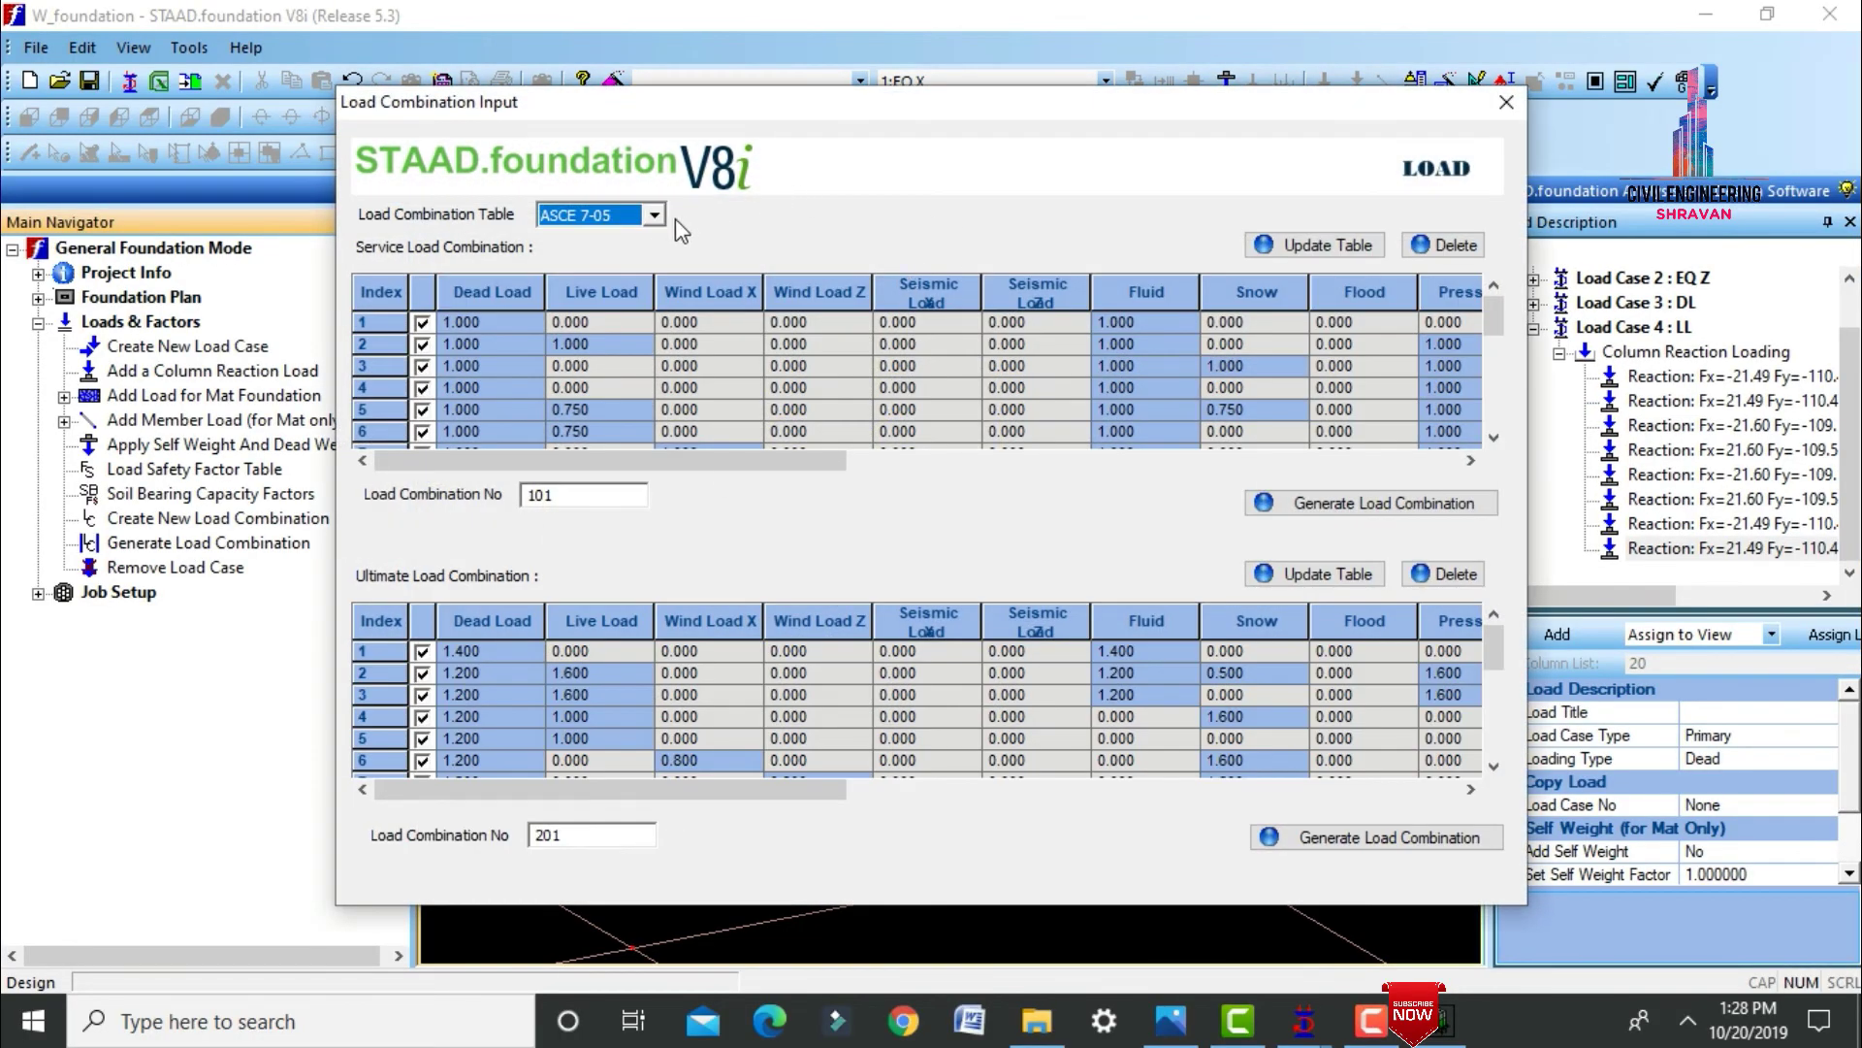
Using the INDIAN table, generate service combinations 101–102 and ultimate combinations 201–204.
left_click(655, 215)
left_click(574, 272)
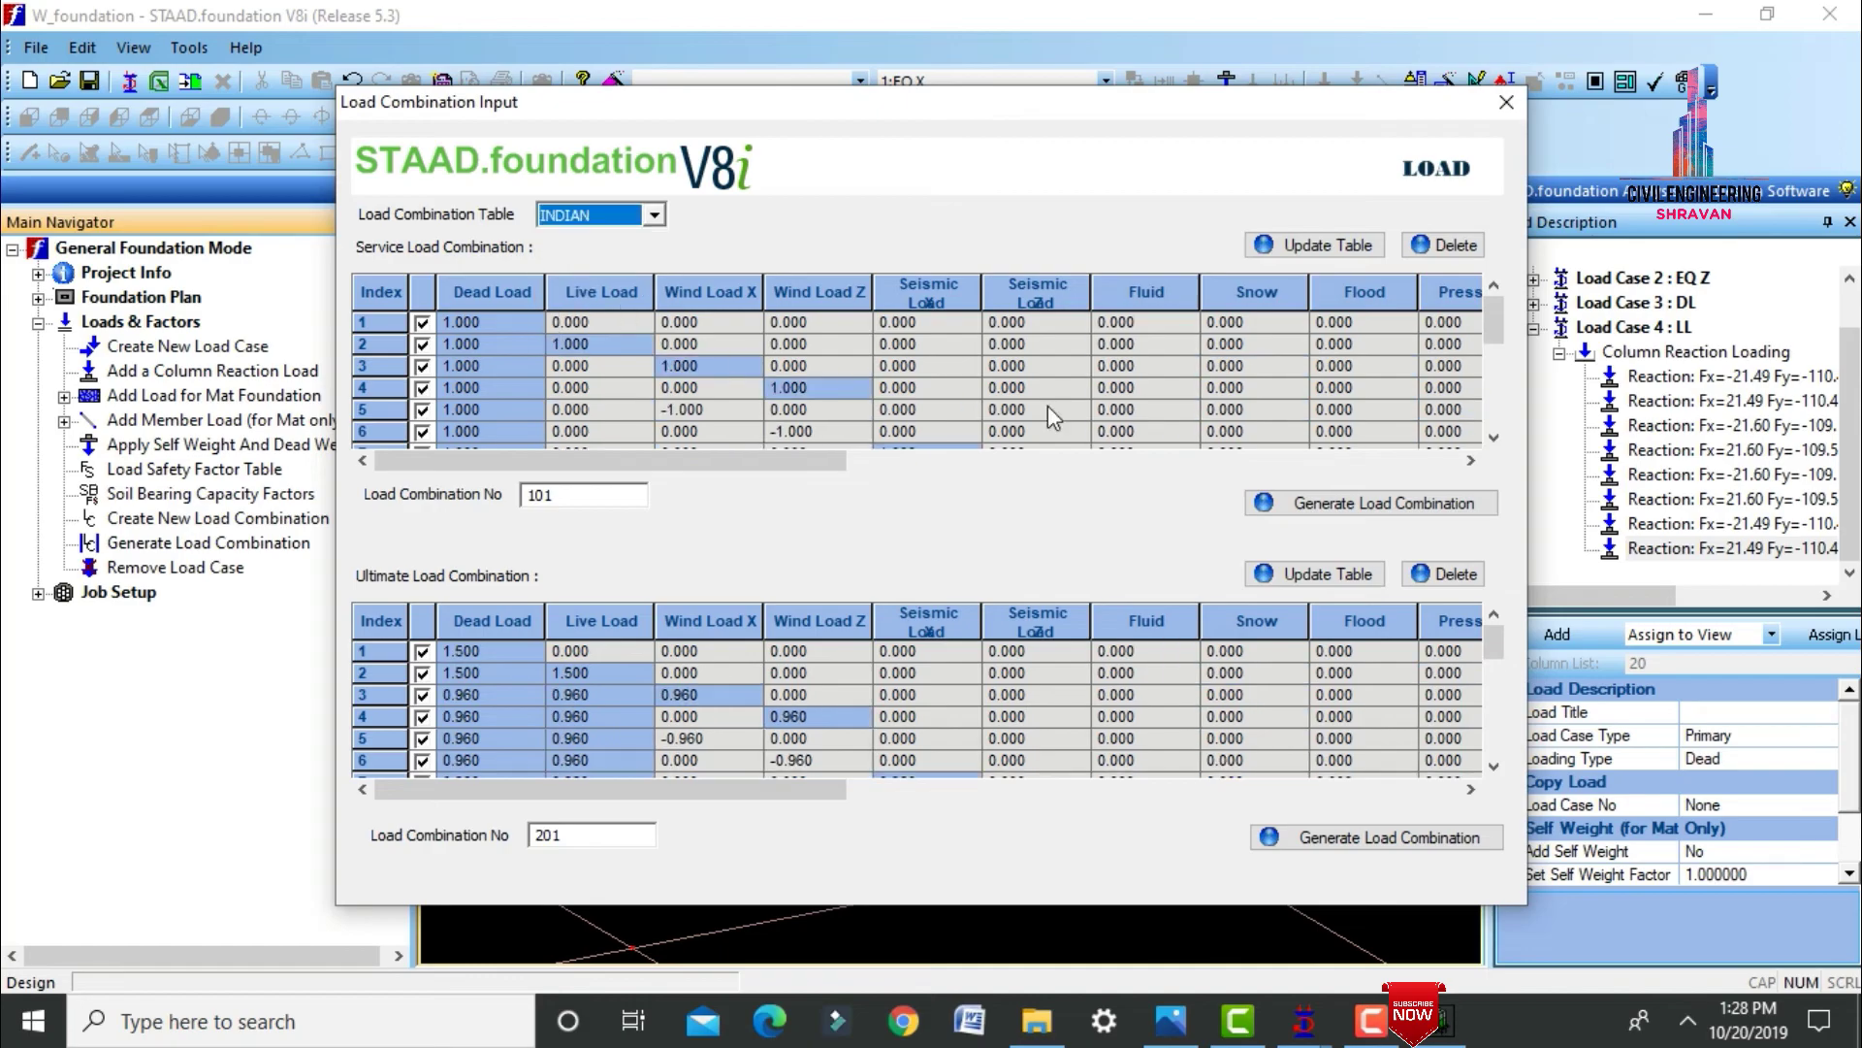
left_click(1374, 500)
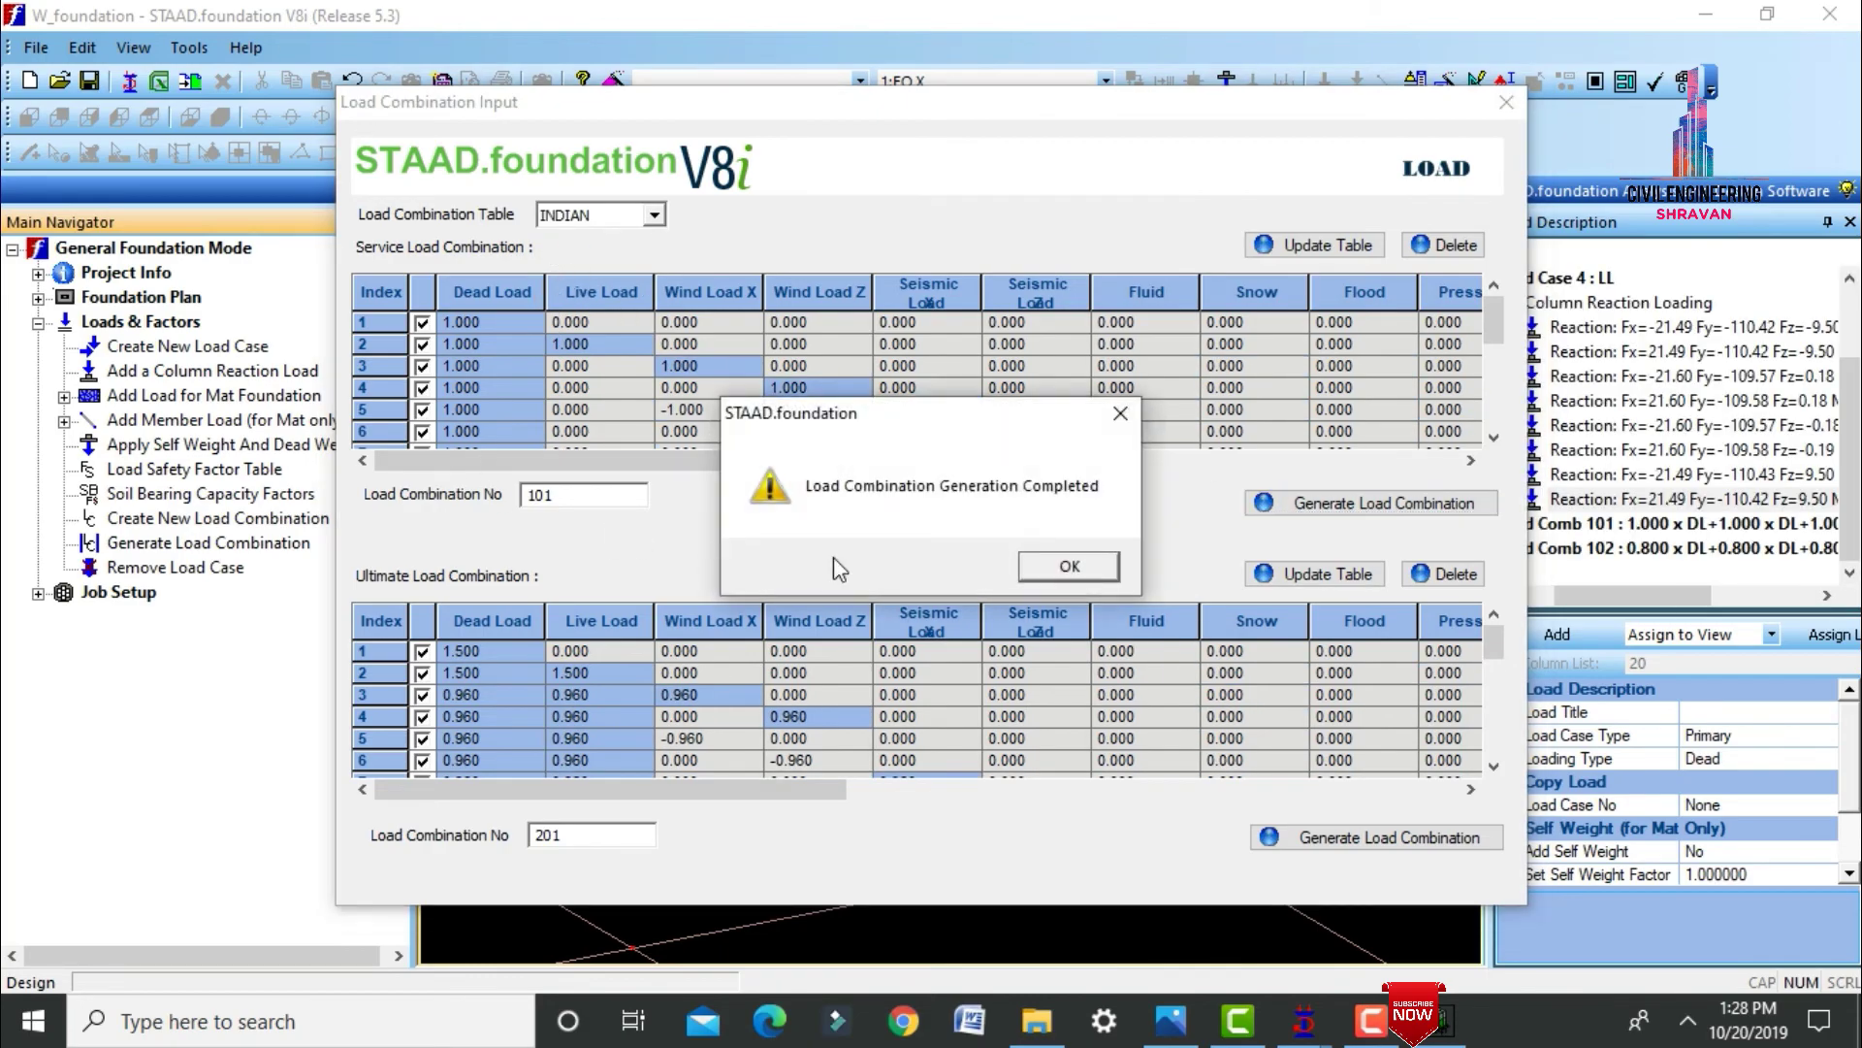
left_click(1067, 566)
left_click(1358, 836)
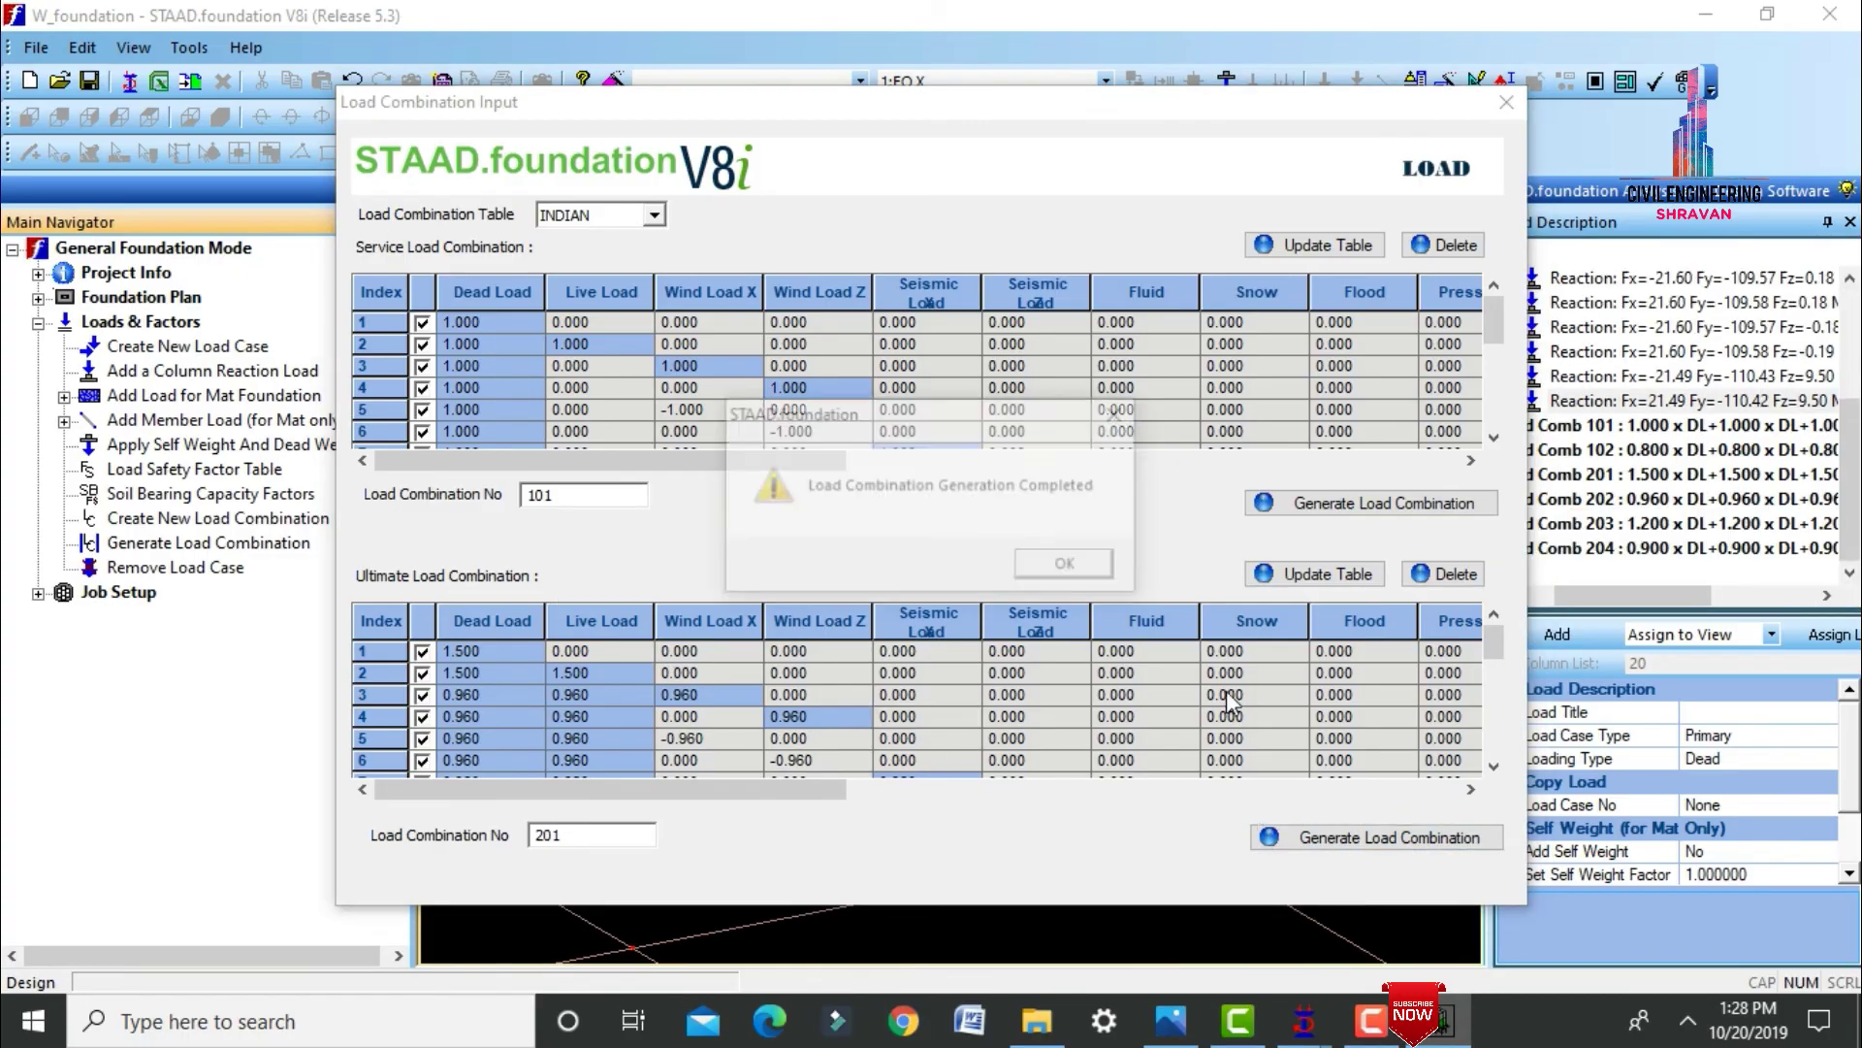
left_click(1069, 566)
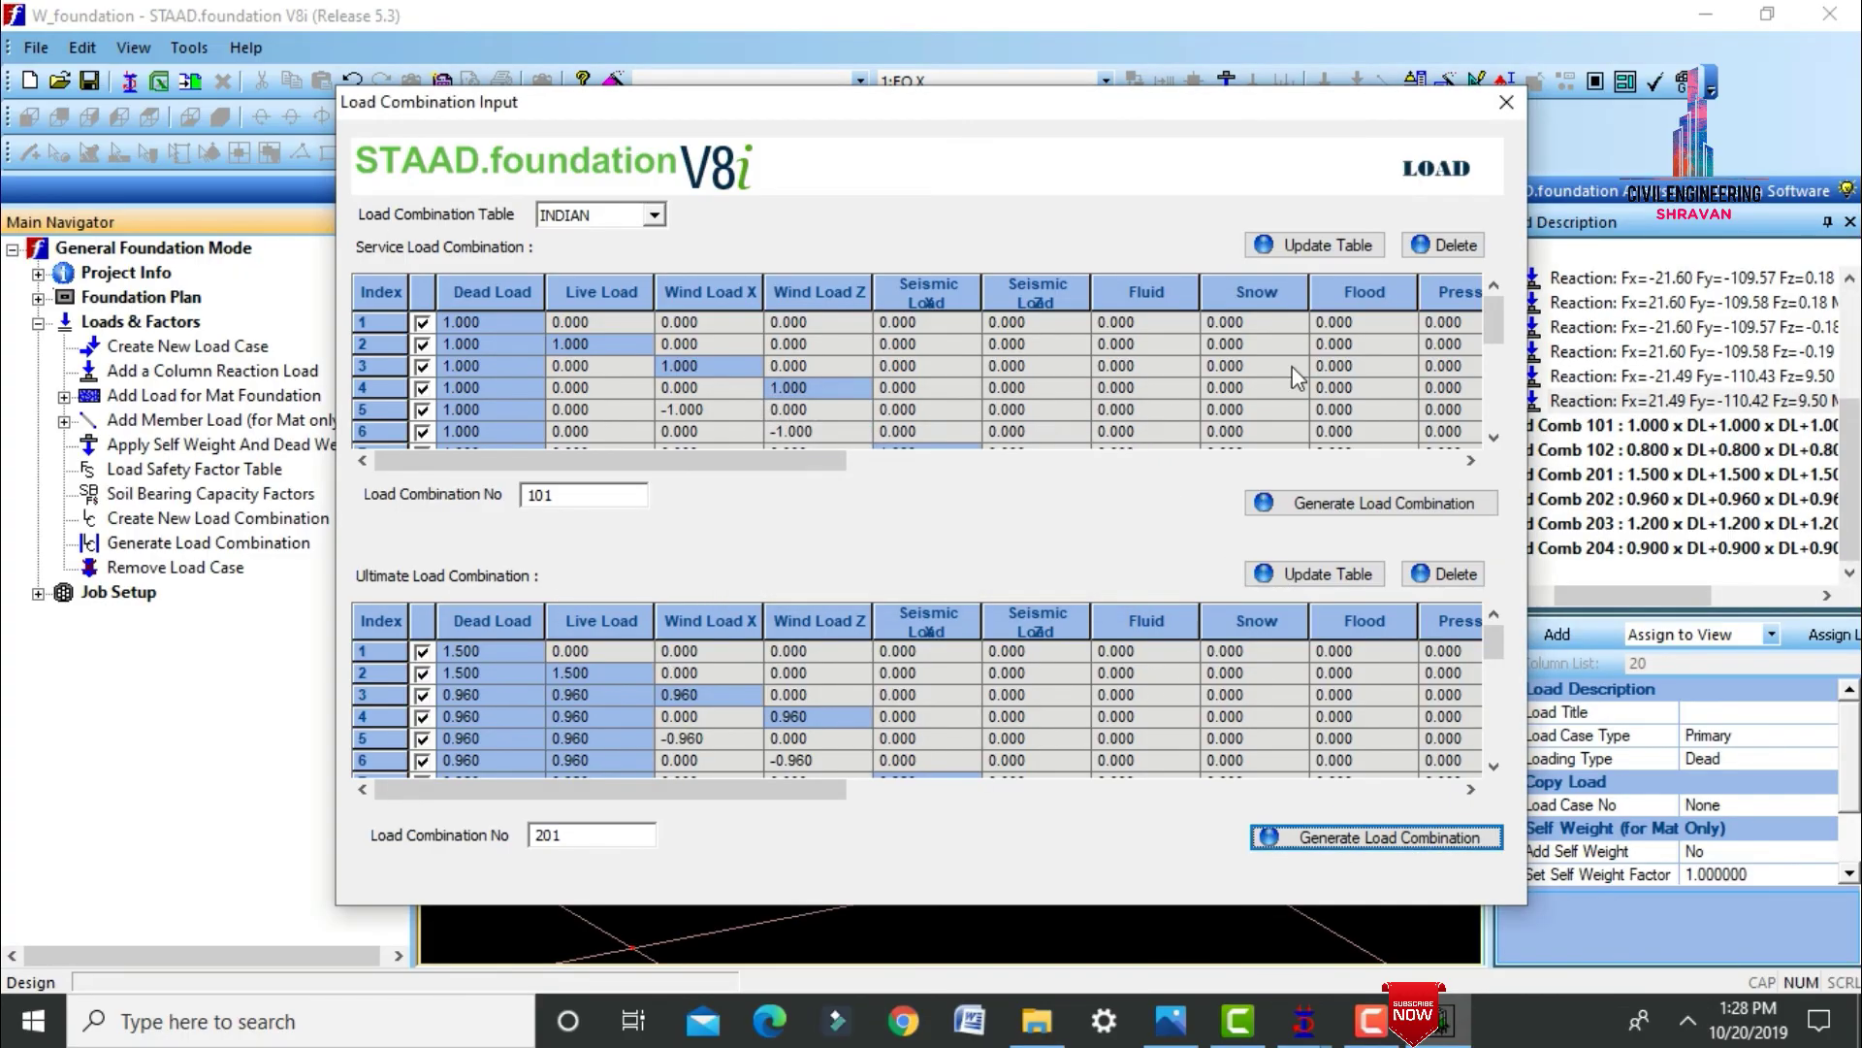
left_click(1508, 101)
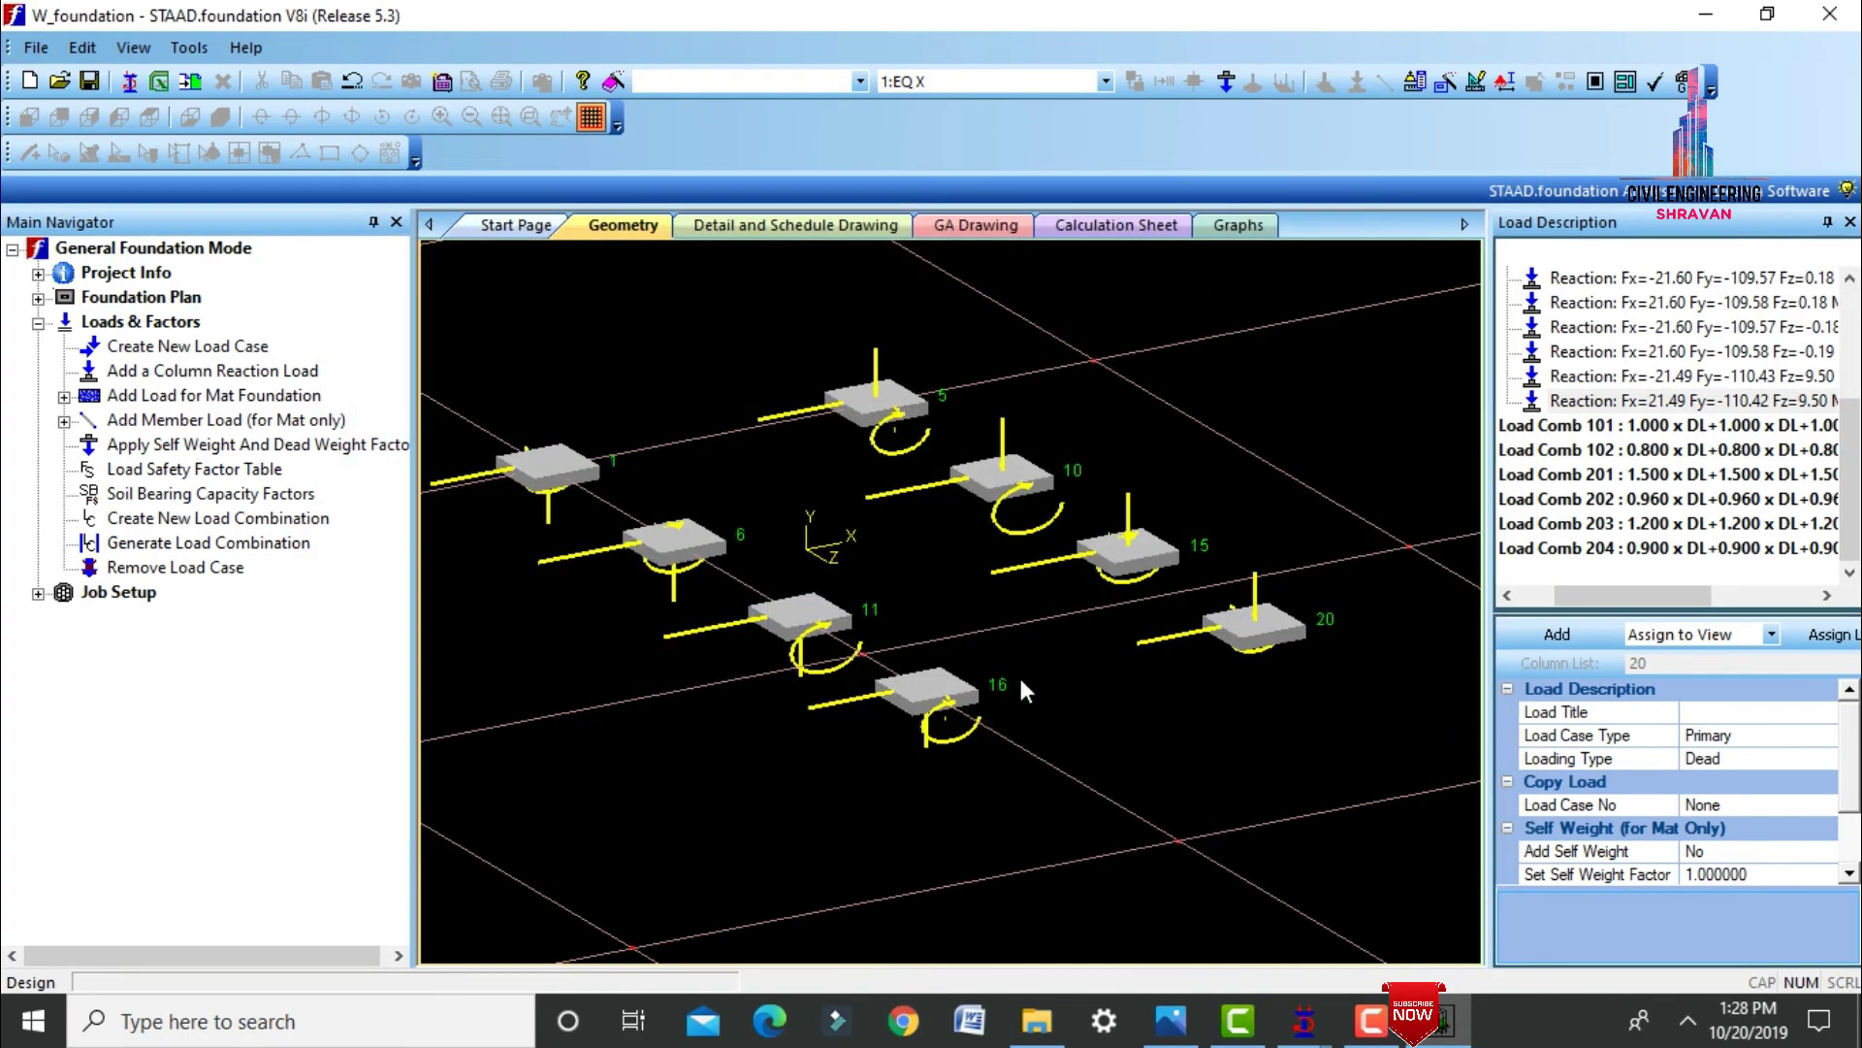
left_click(45, 591)
Start a new job named Steel with Indian design code and SI units.
left_click(132, 621)
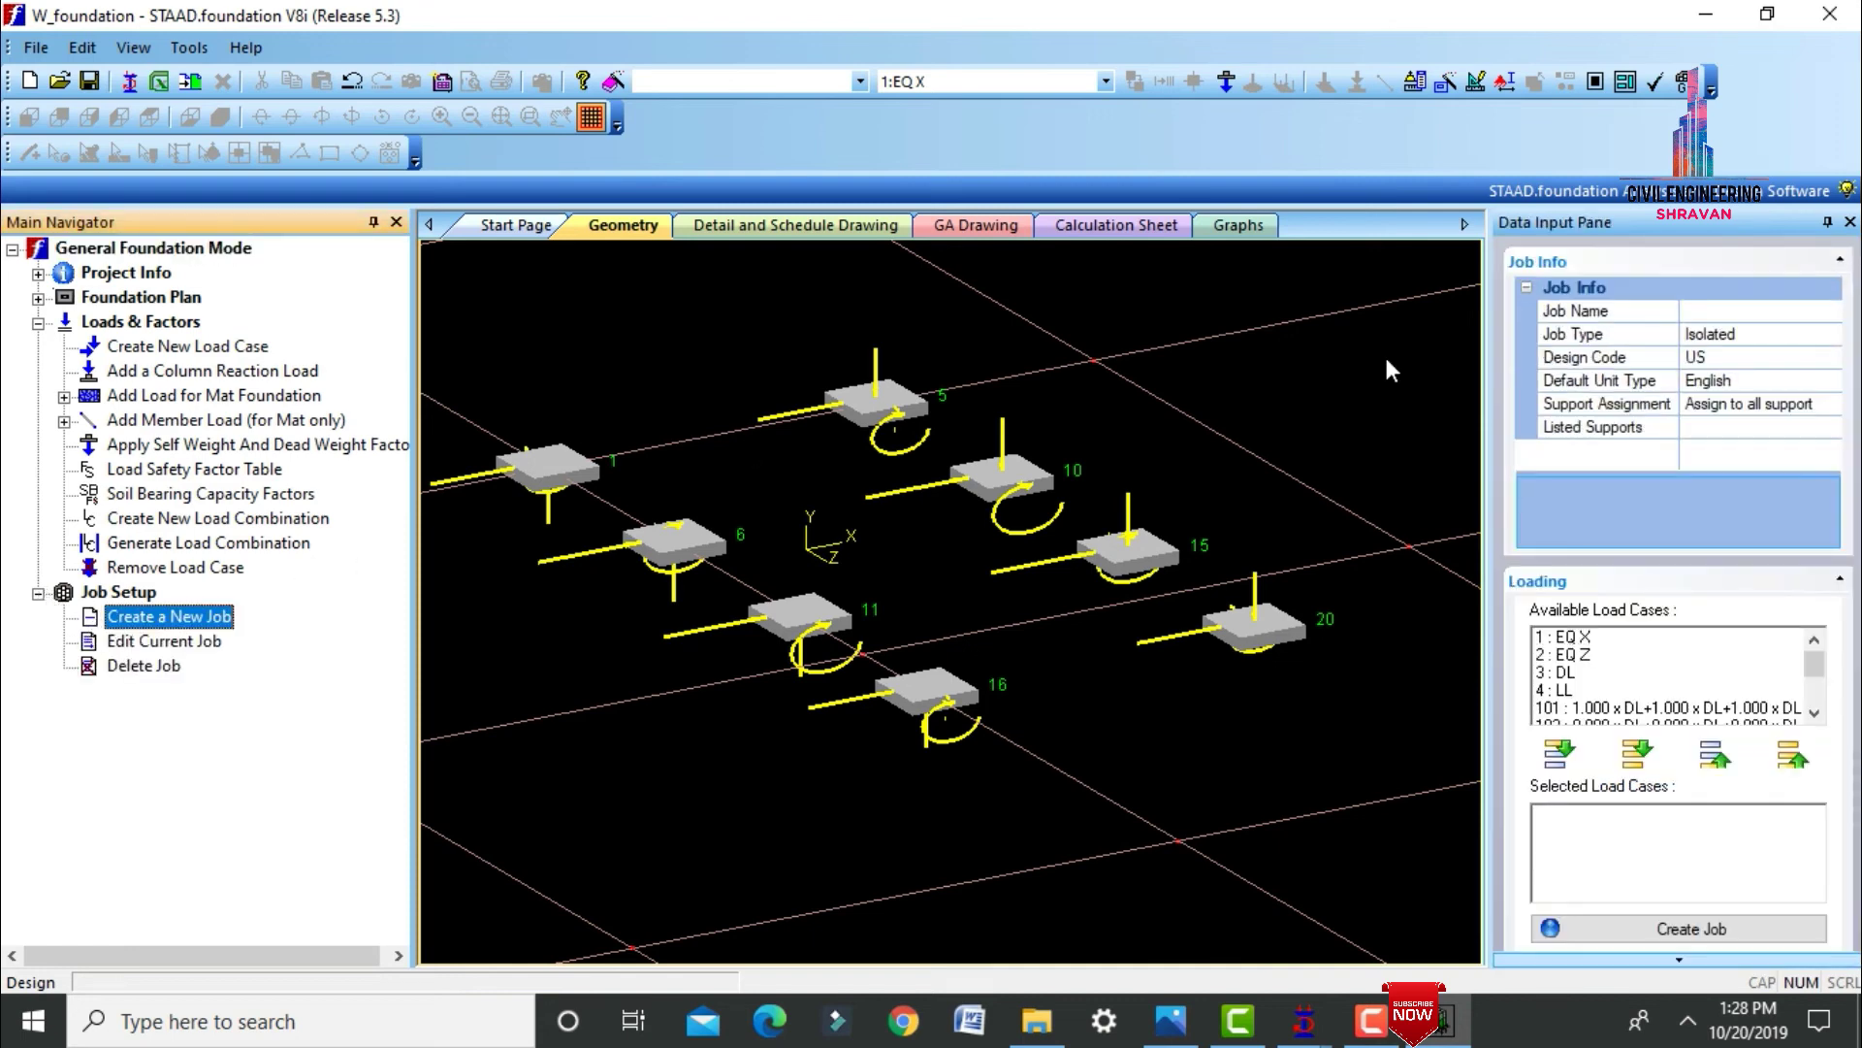
left_click(1734, 309)
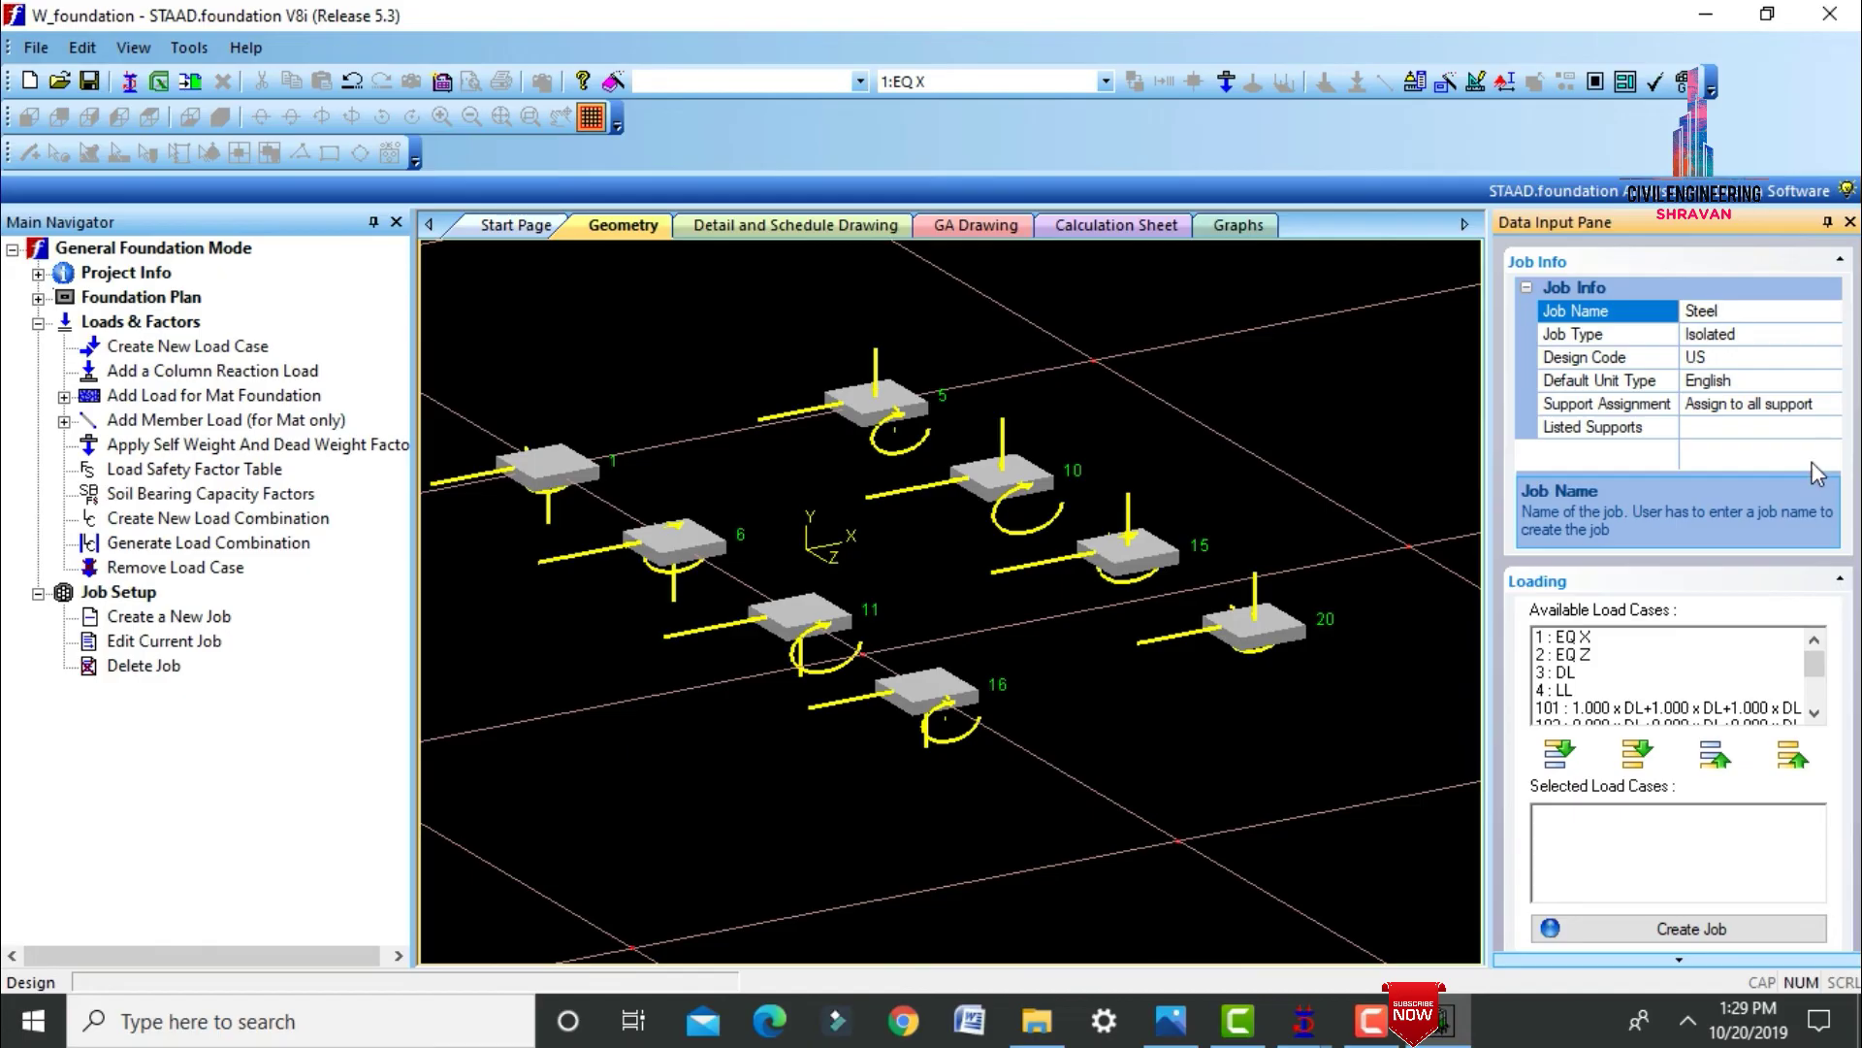
left_click(1832, 358)
left_click(1832, 404)
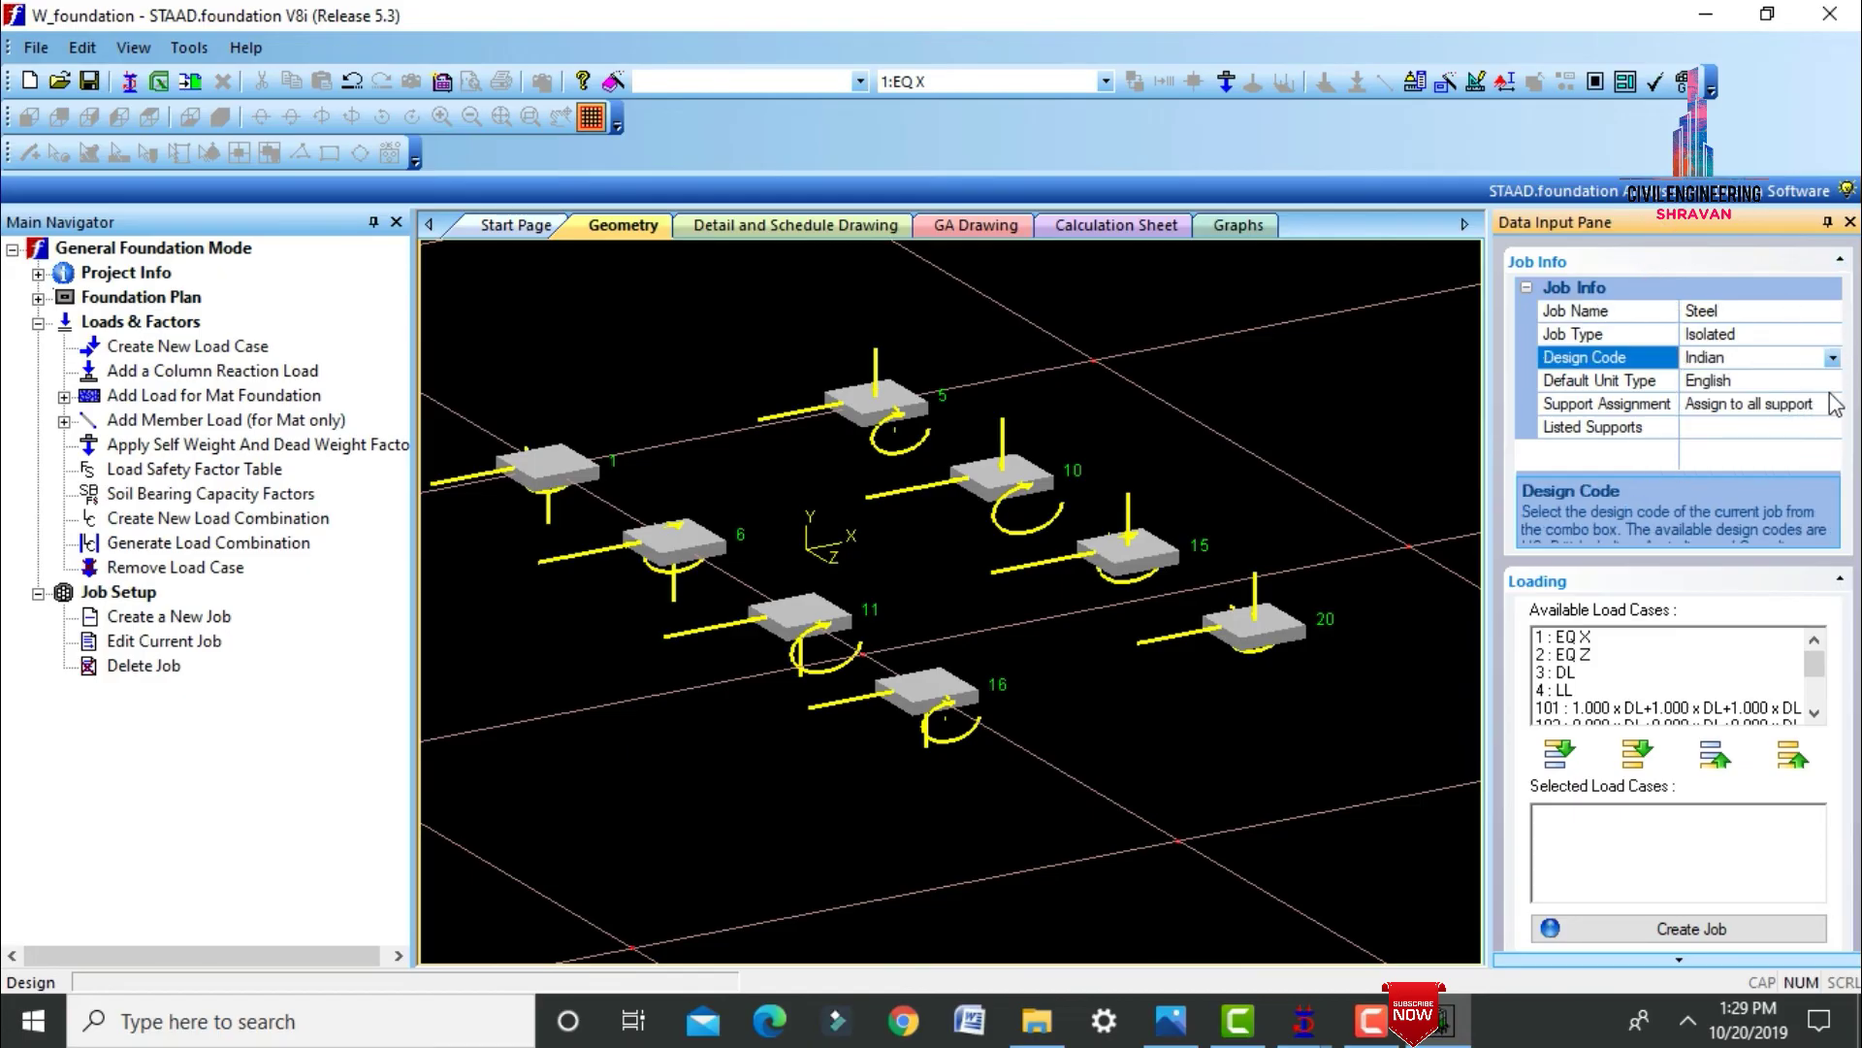
left_click(1832, 381)
left_click(1736, 424)
Add load combinations 101–204 to the job and create the isolated footing job.
left_click(1814, 714)
left_click(1814, 714)
left_click(1814, 714)
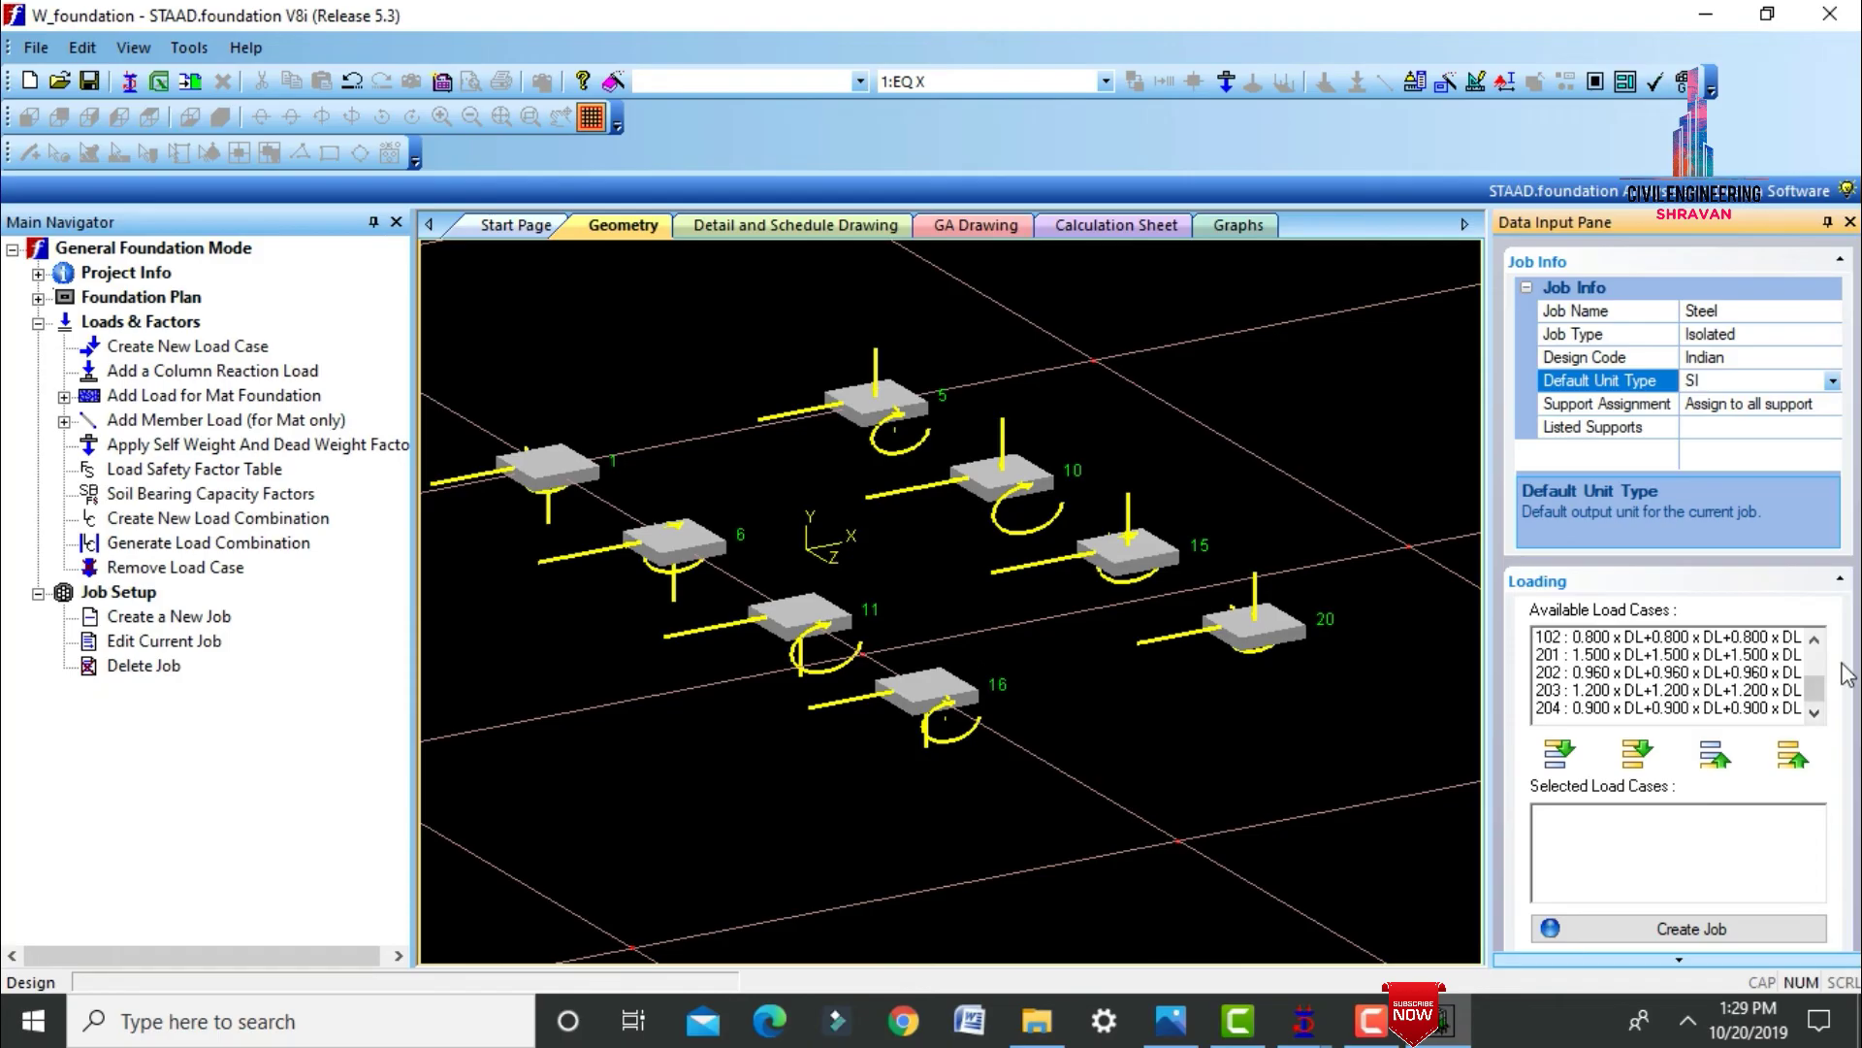
left_click(1814, 639)
left_click_drag(1639, 636, 1559, 716)
left_click(1559, 753)
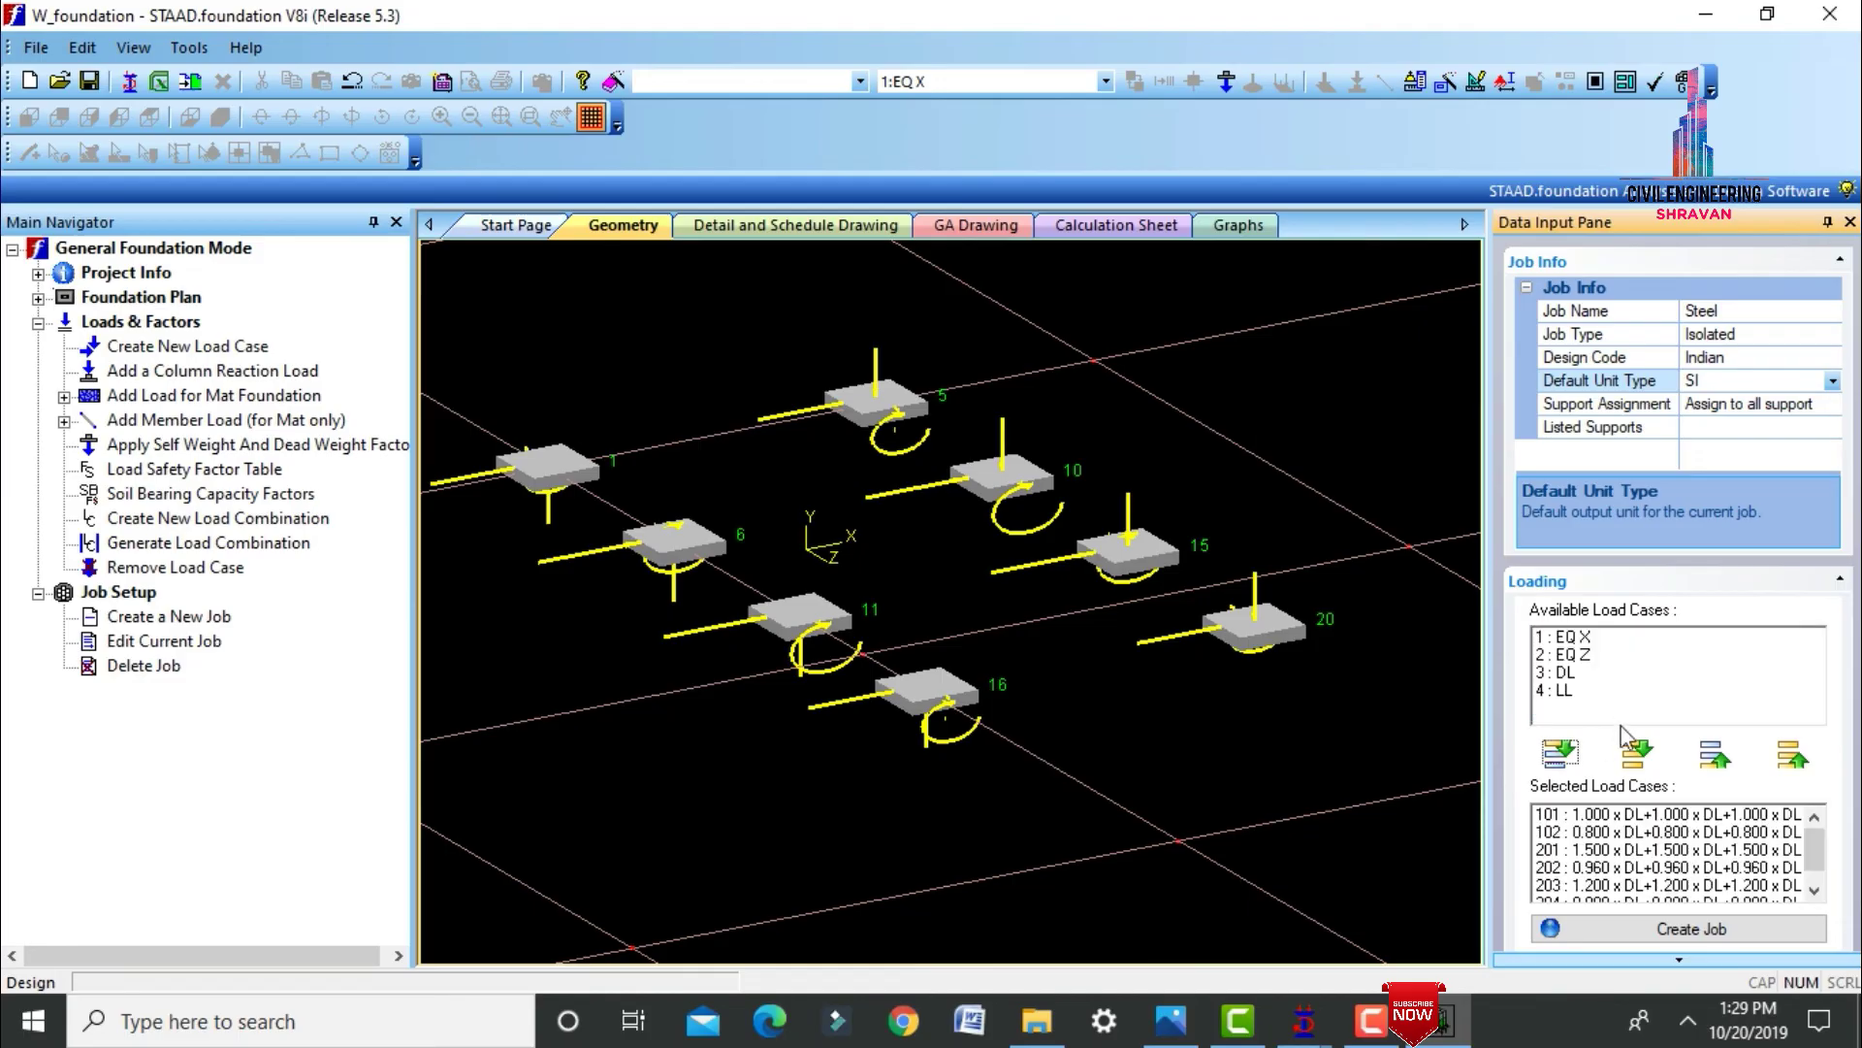
left_click(1666, 937)
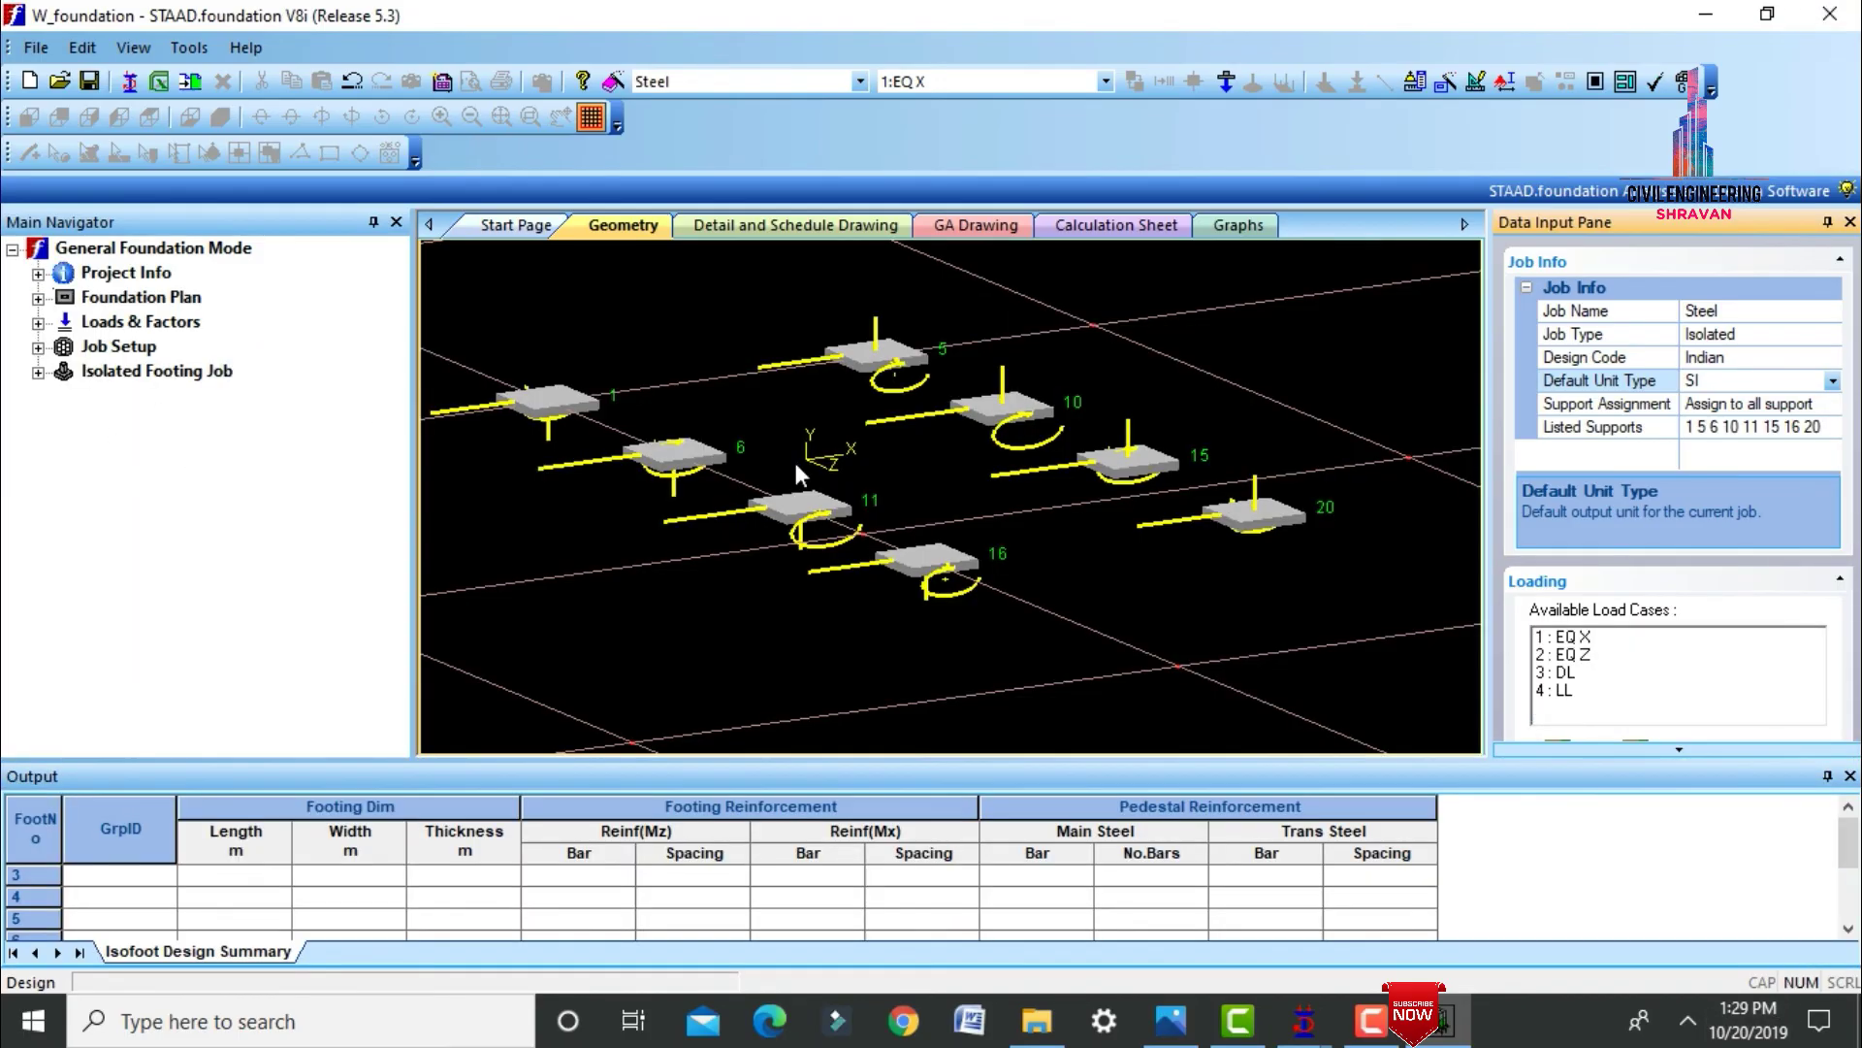
Review the concrete, cover/soil, geometry and safety-factor parameters, then run and confirm the footing design.
left_click(1850, 776)
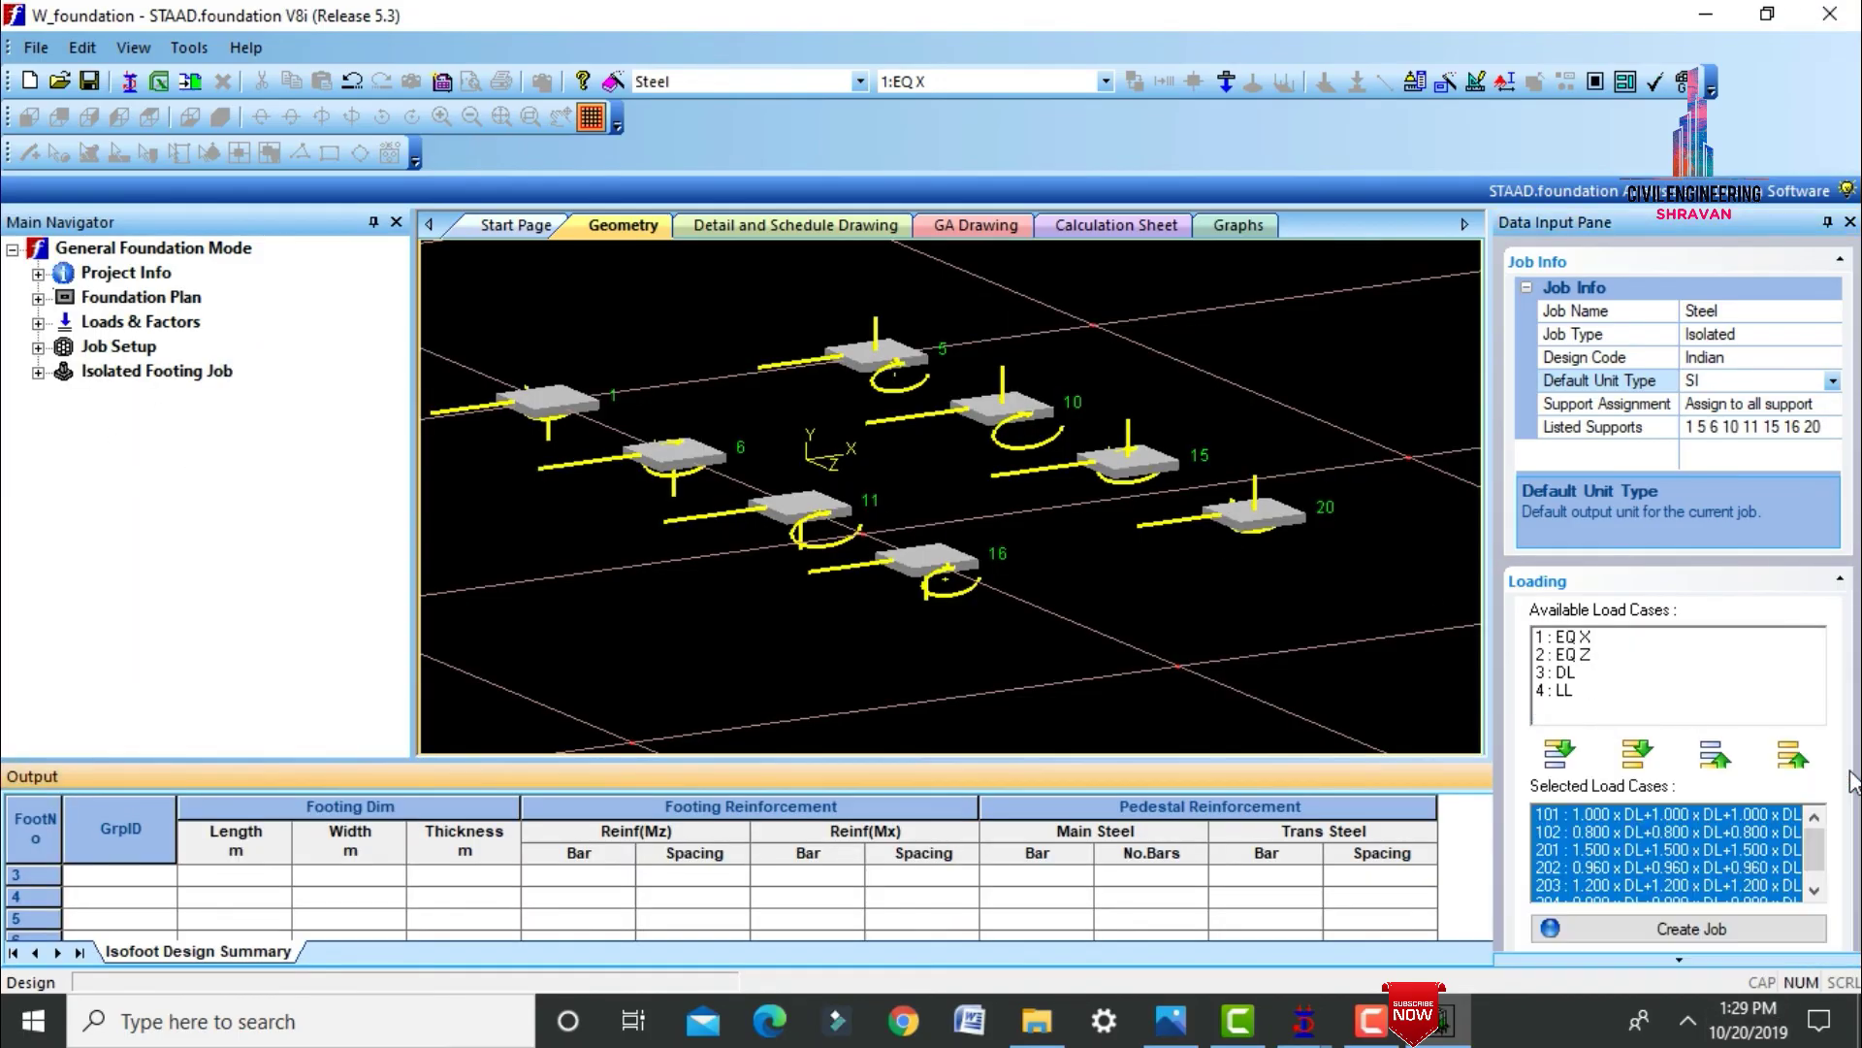
left_click(35, 374)
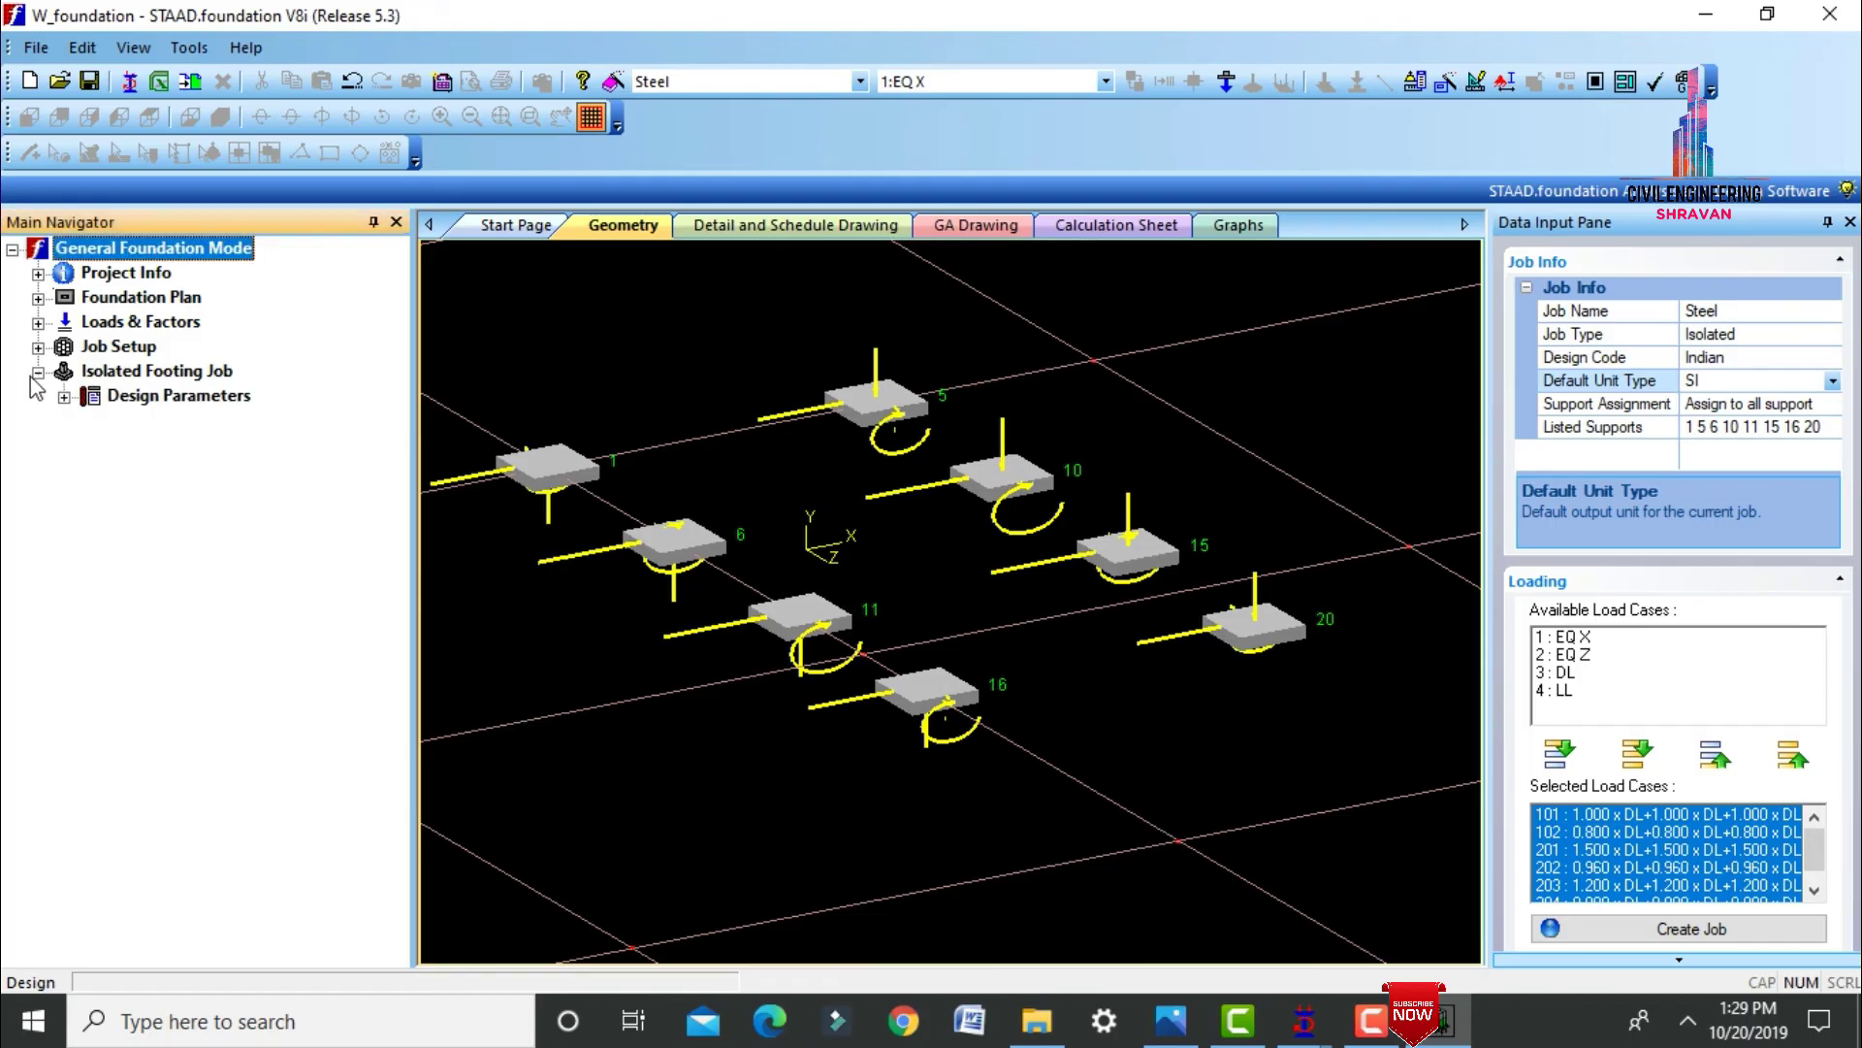
left_click(63, 397)
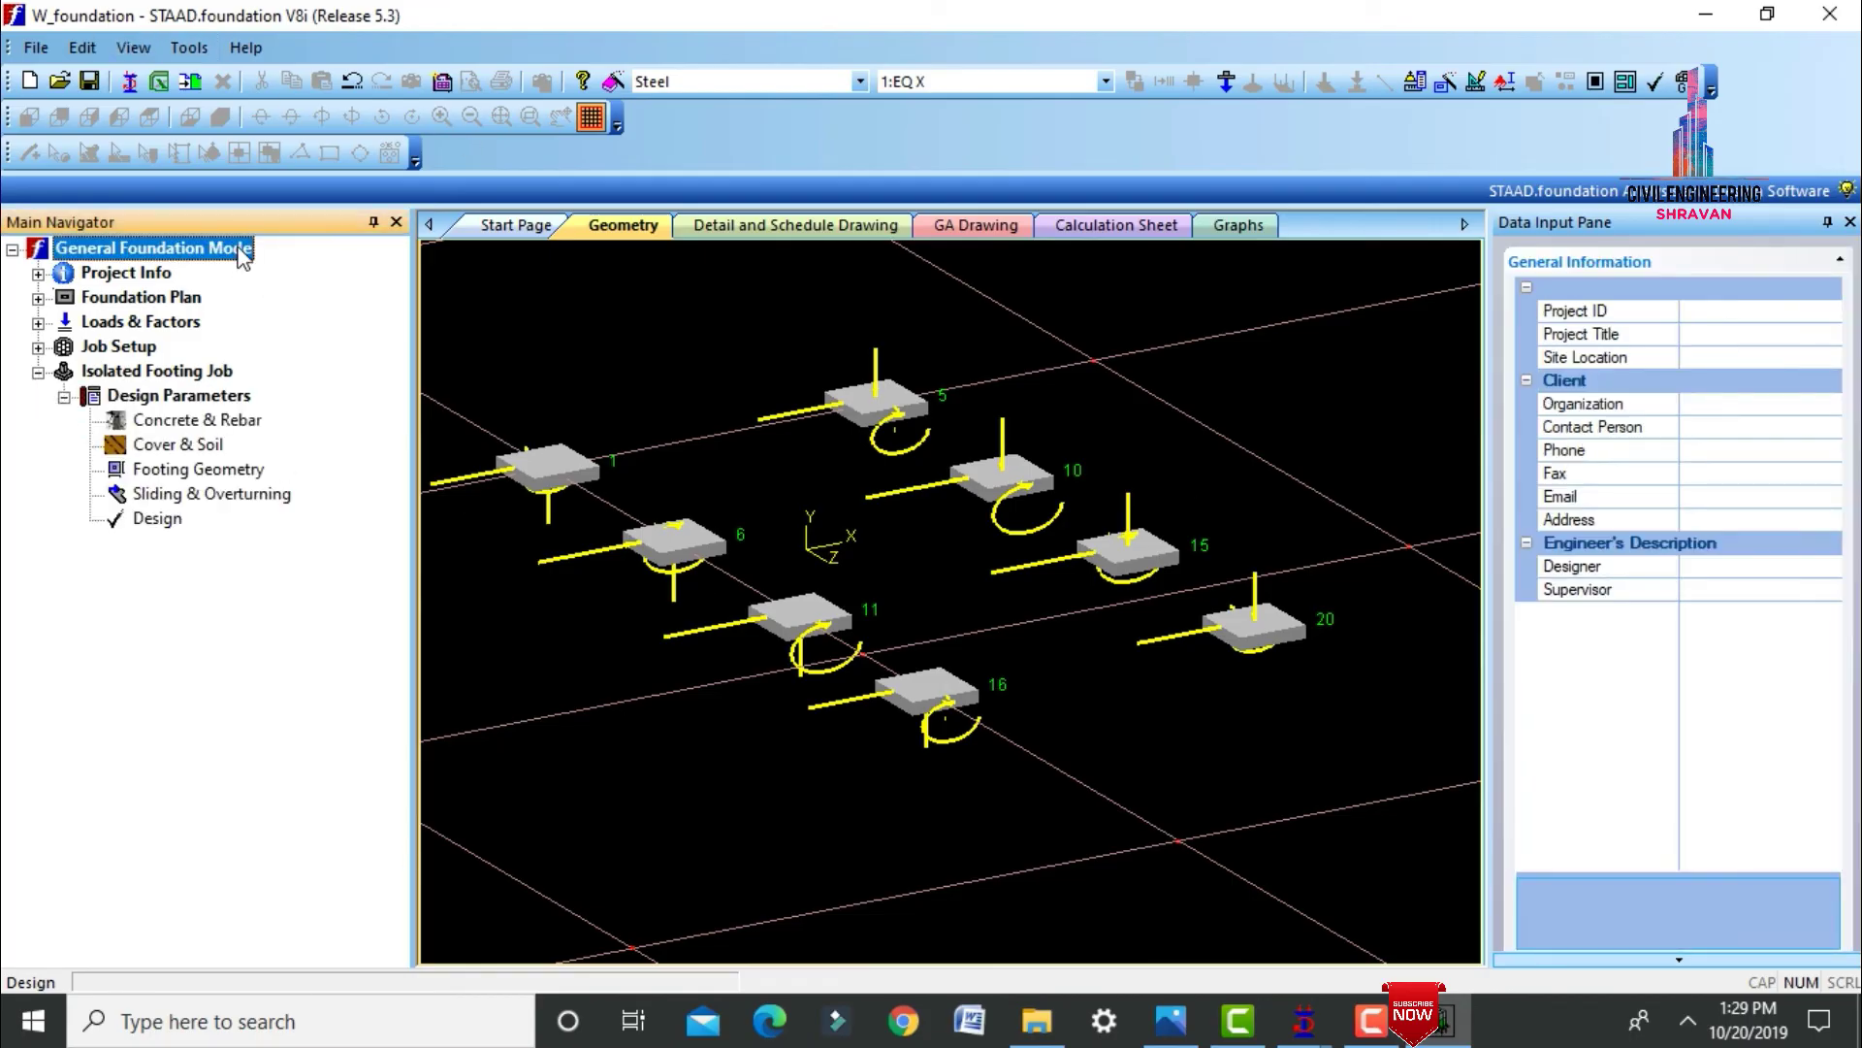
left_click(173, 421)
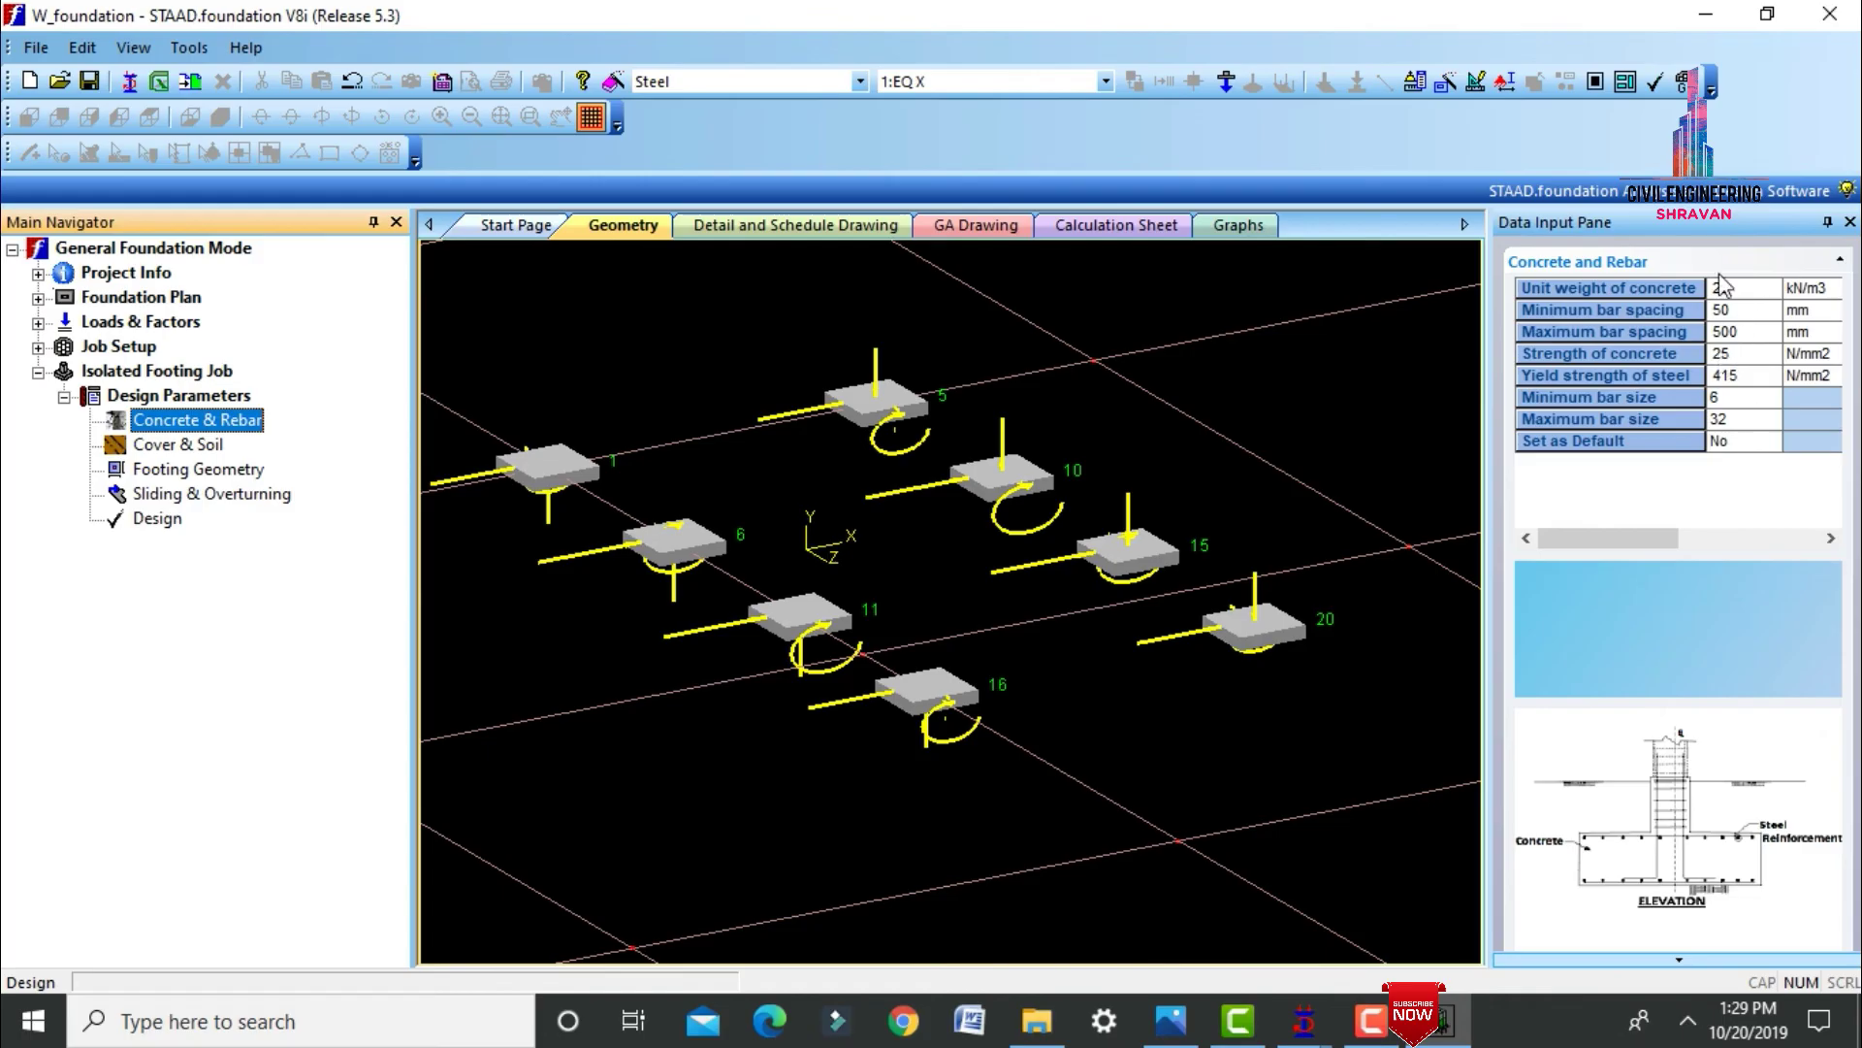
left_click(184, 447)
left_click(189, 469)
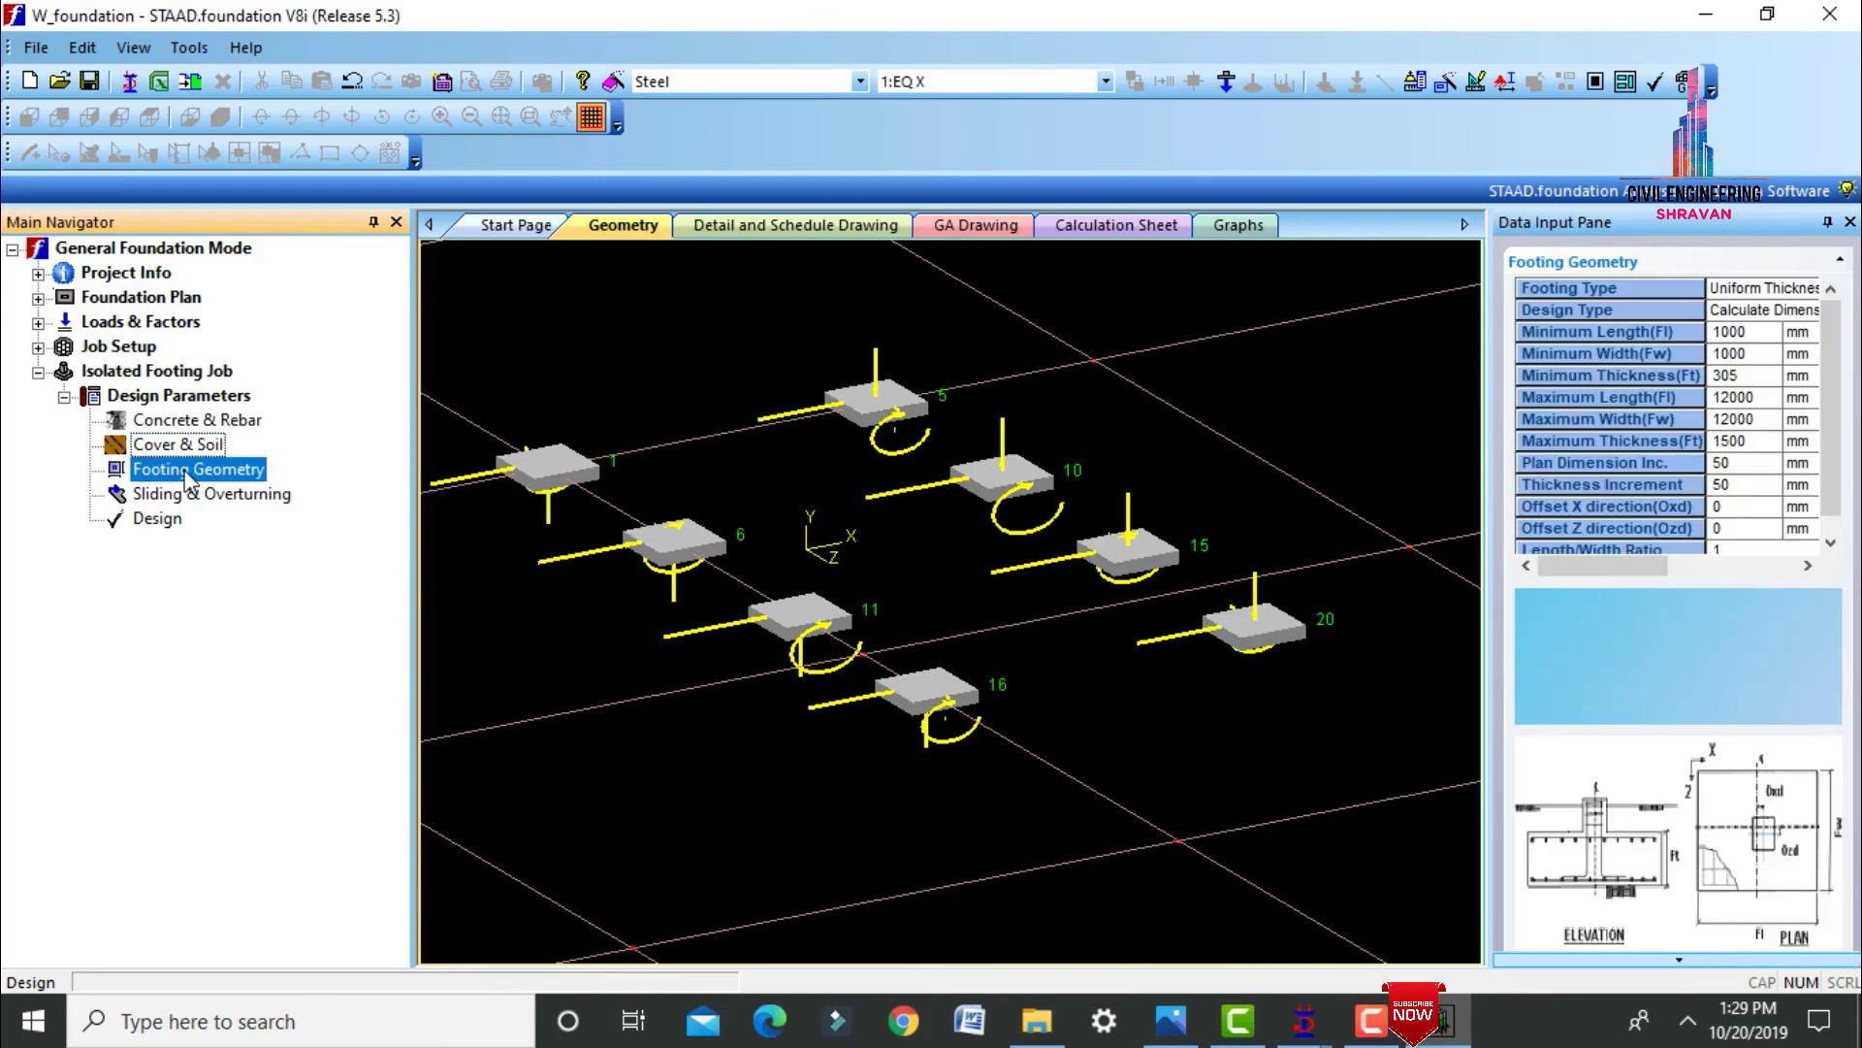
left_click(190, 495)
left_click(155, 519)
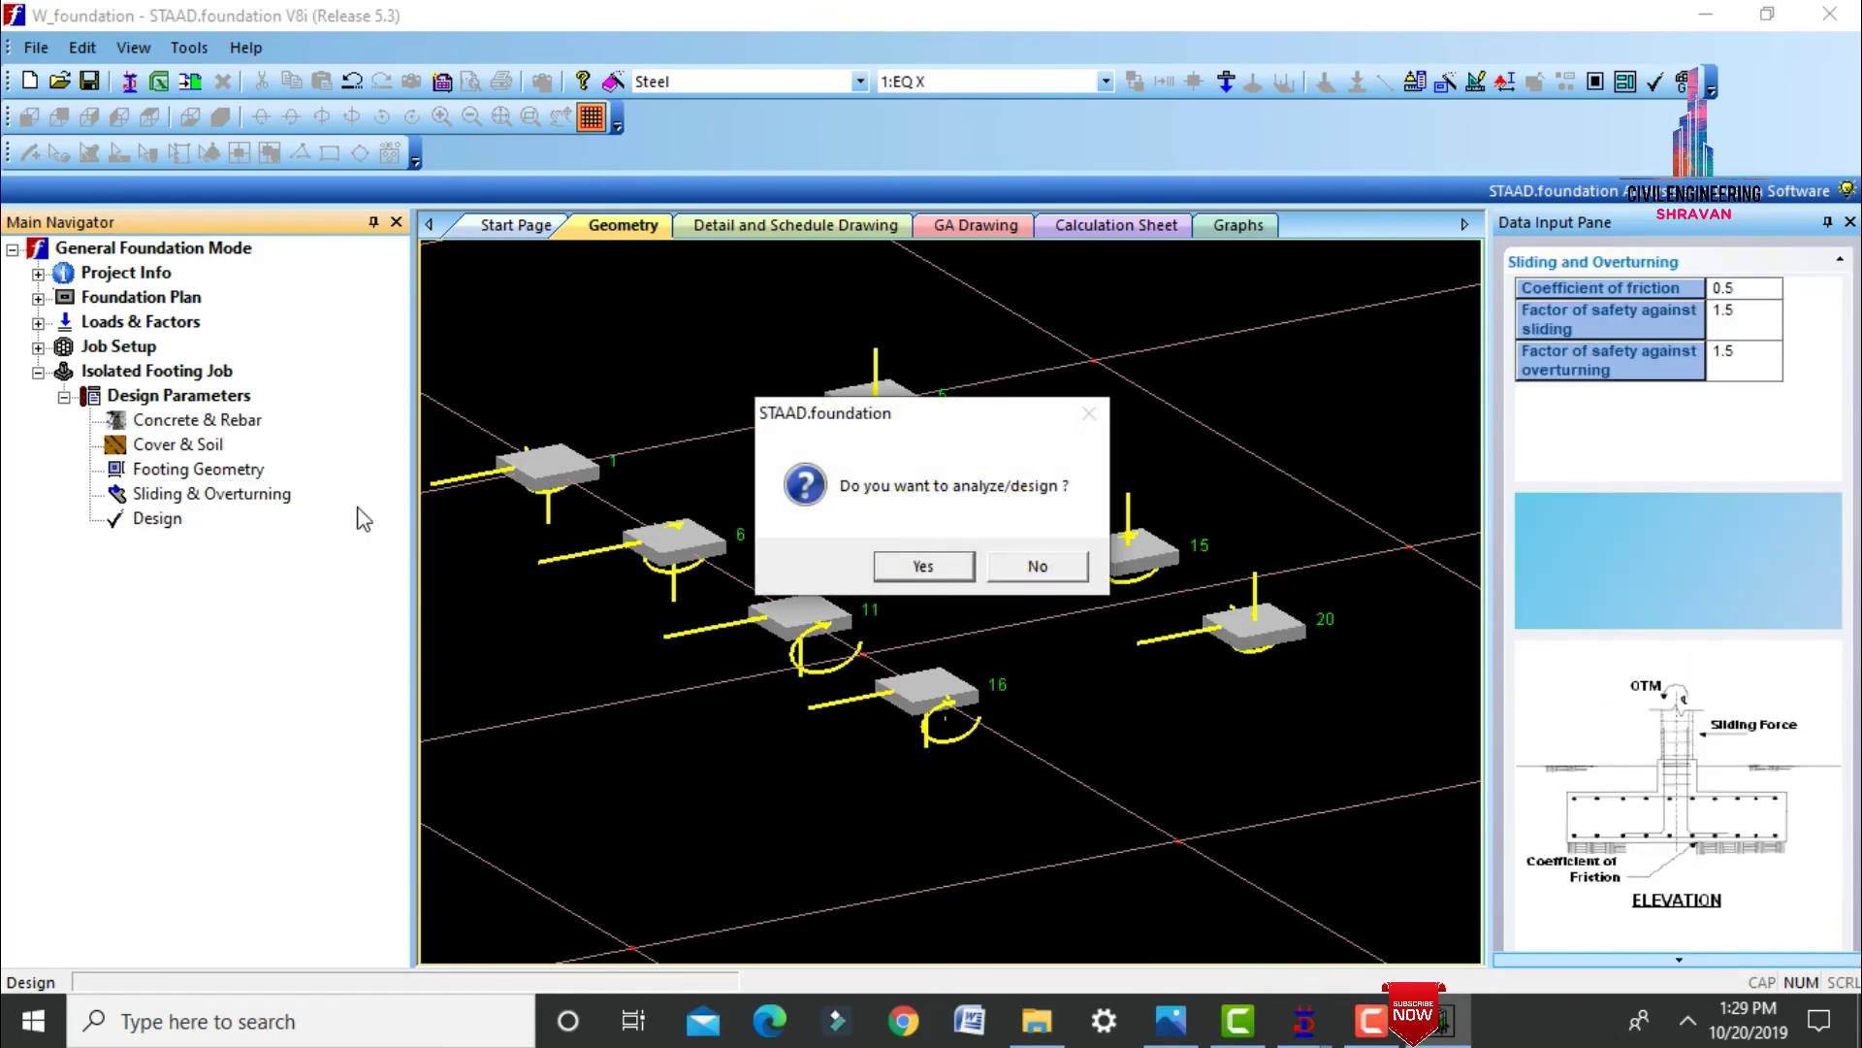
left_click(921, 569)
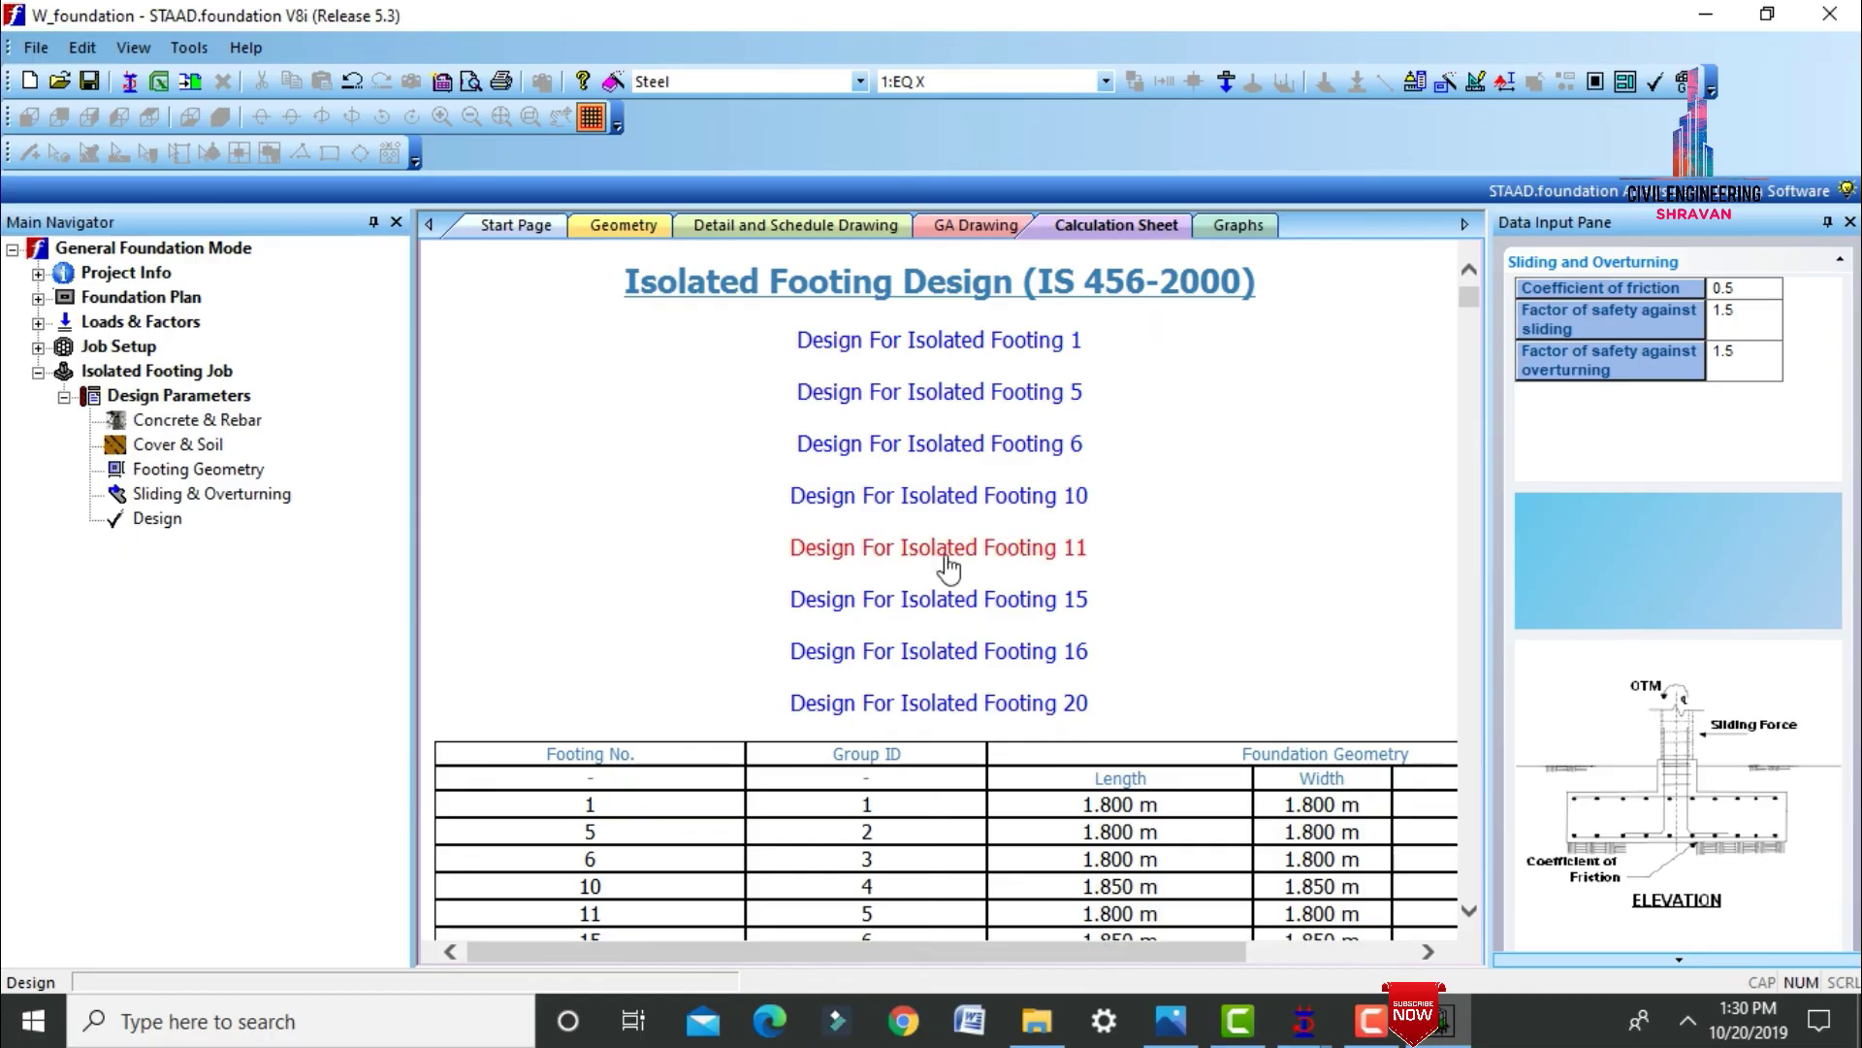
Scroll through footing 15's design checks in the calculation sheet.
left_click(994, 598)
scroll(1175, 432, "down", 20)
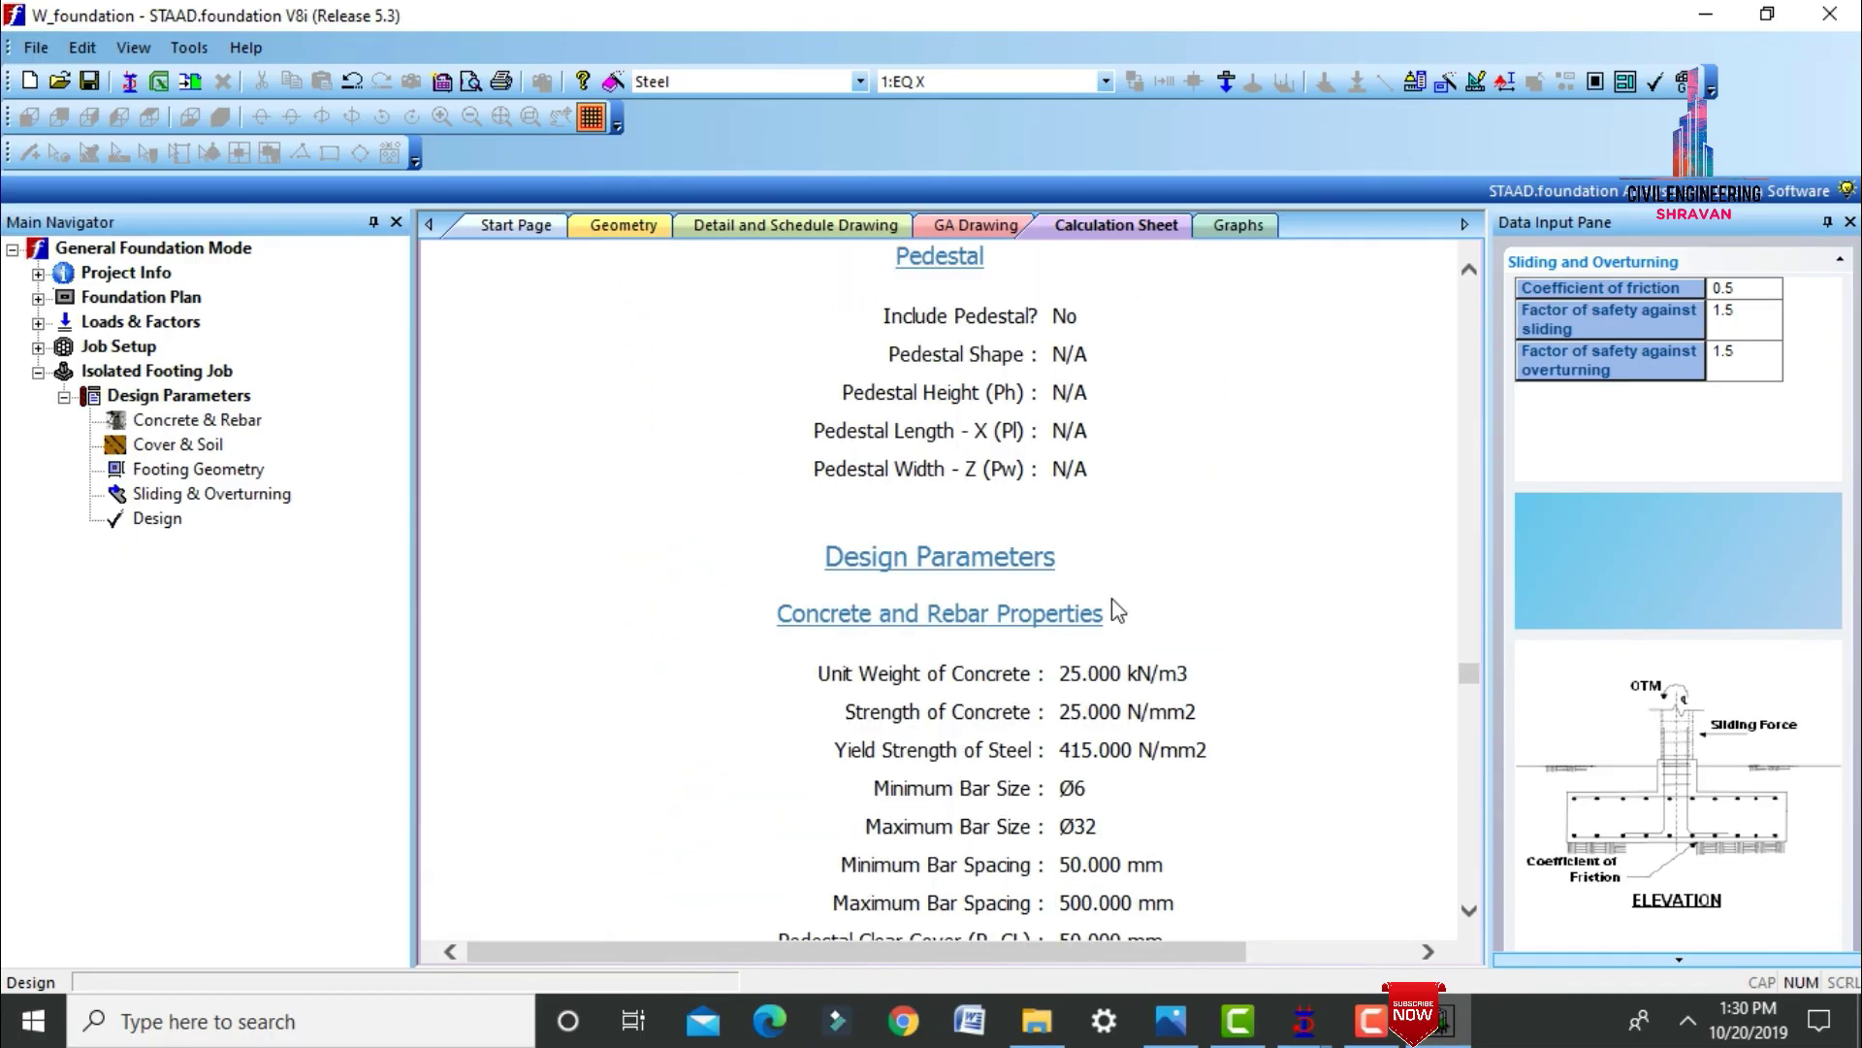
scroll(1058, 642, "down", 20)
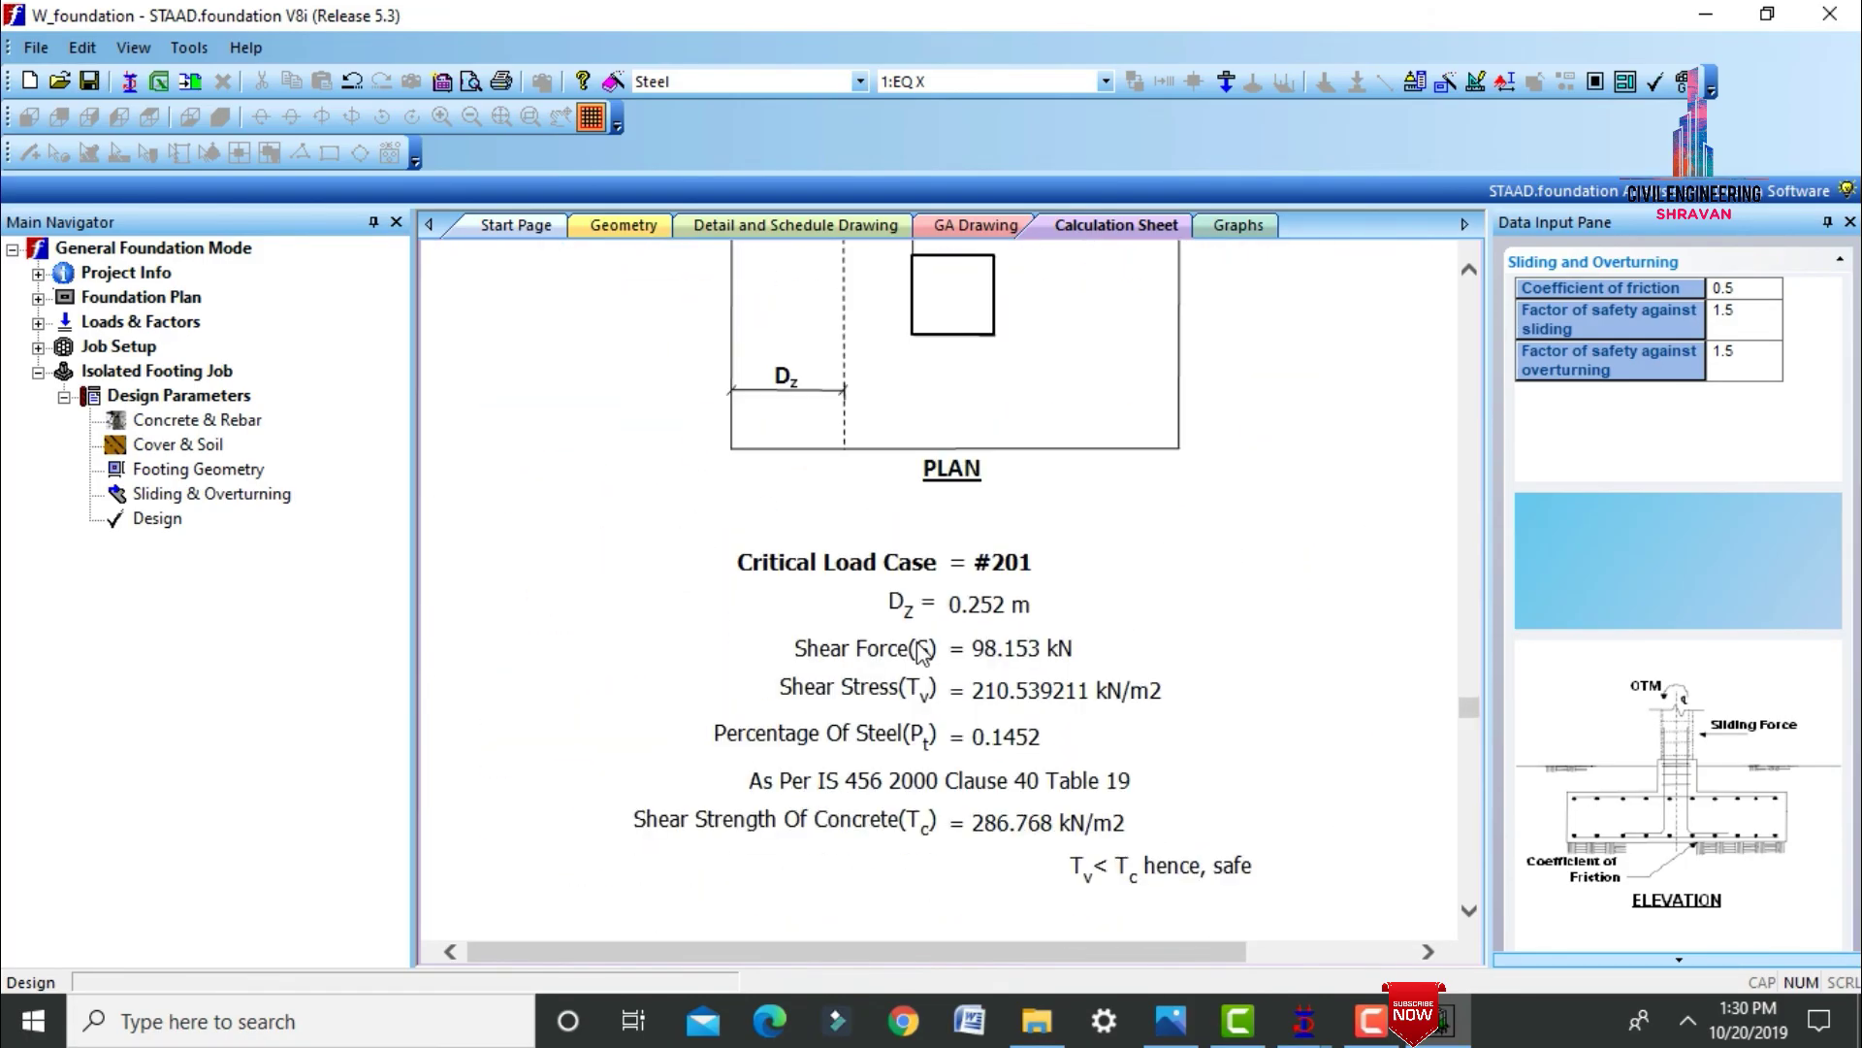
scroll(574, 378, "down", 10)
View the 3D footing, Detail and Schedule Drawing, and GA Drawing, then return to the report.
left_click(537, 228)
left_click(621, 226)
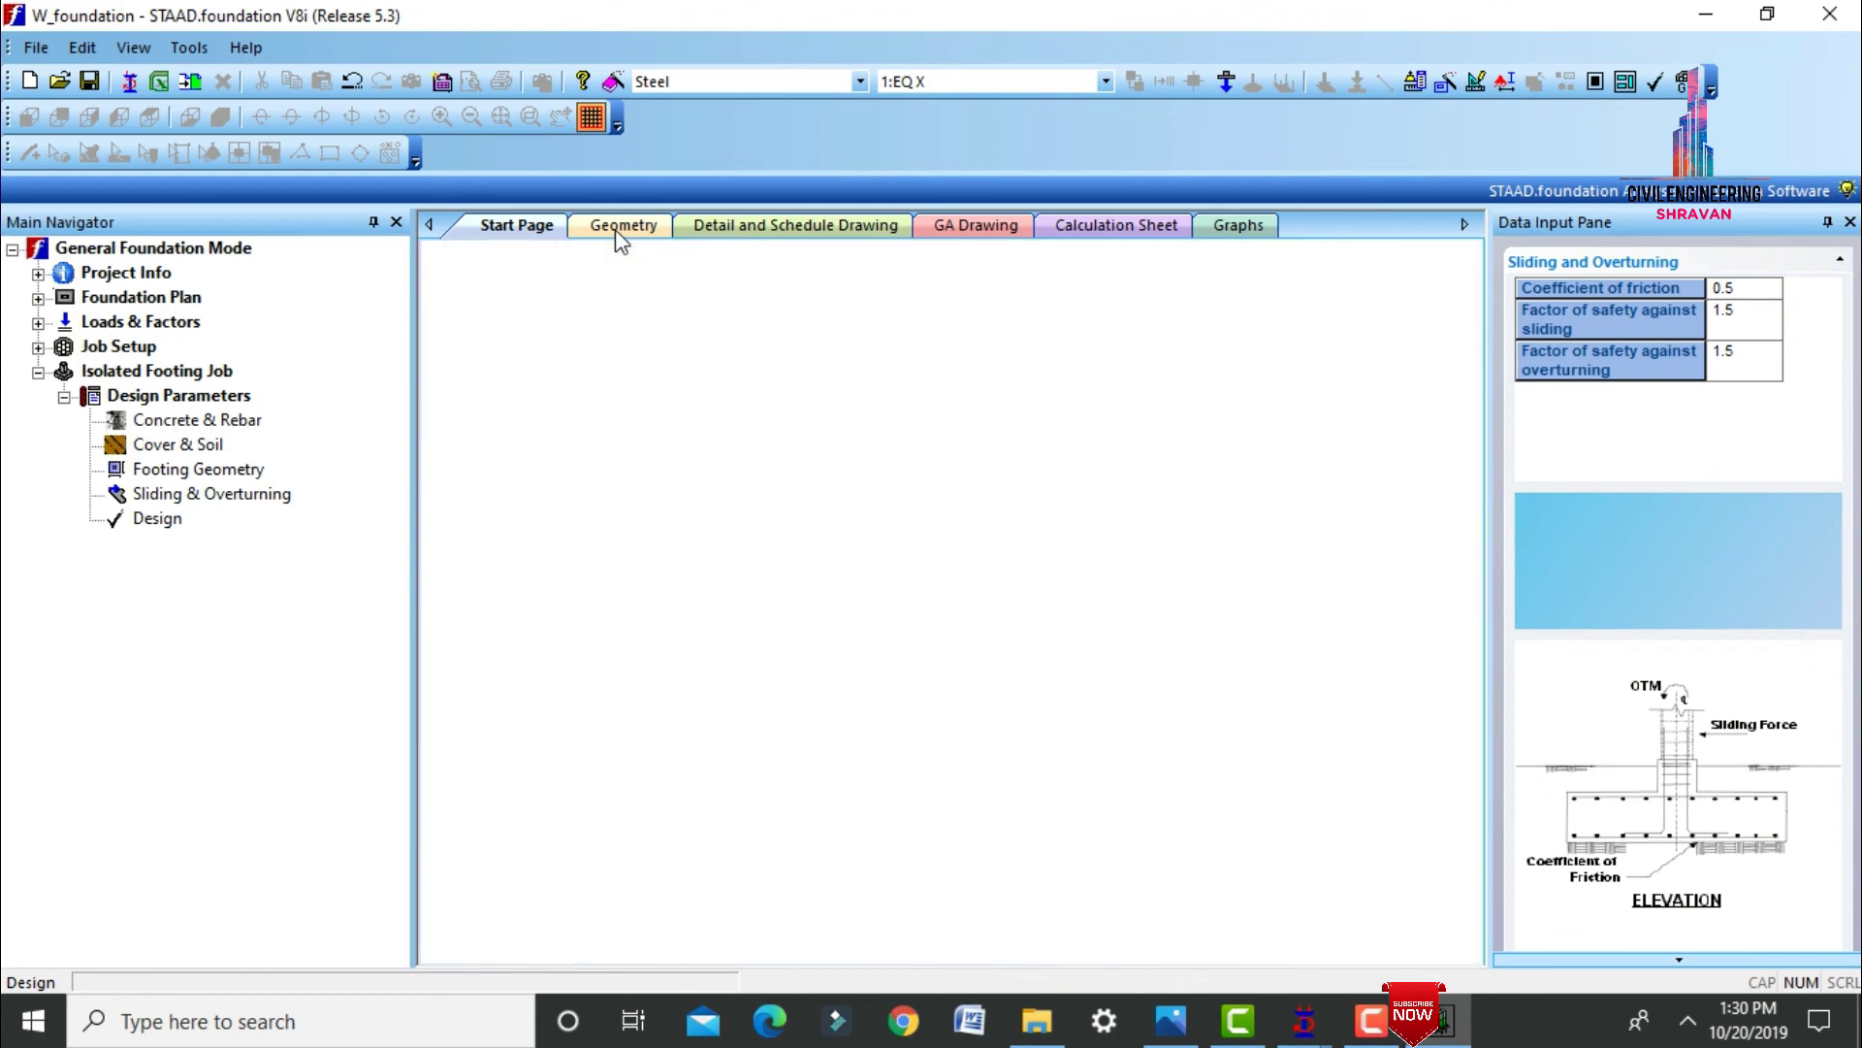
left_click(795, 225)
left_click(960, 229)
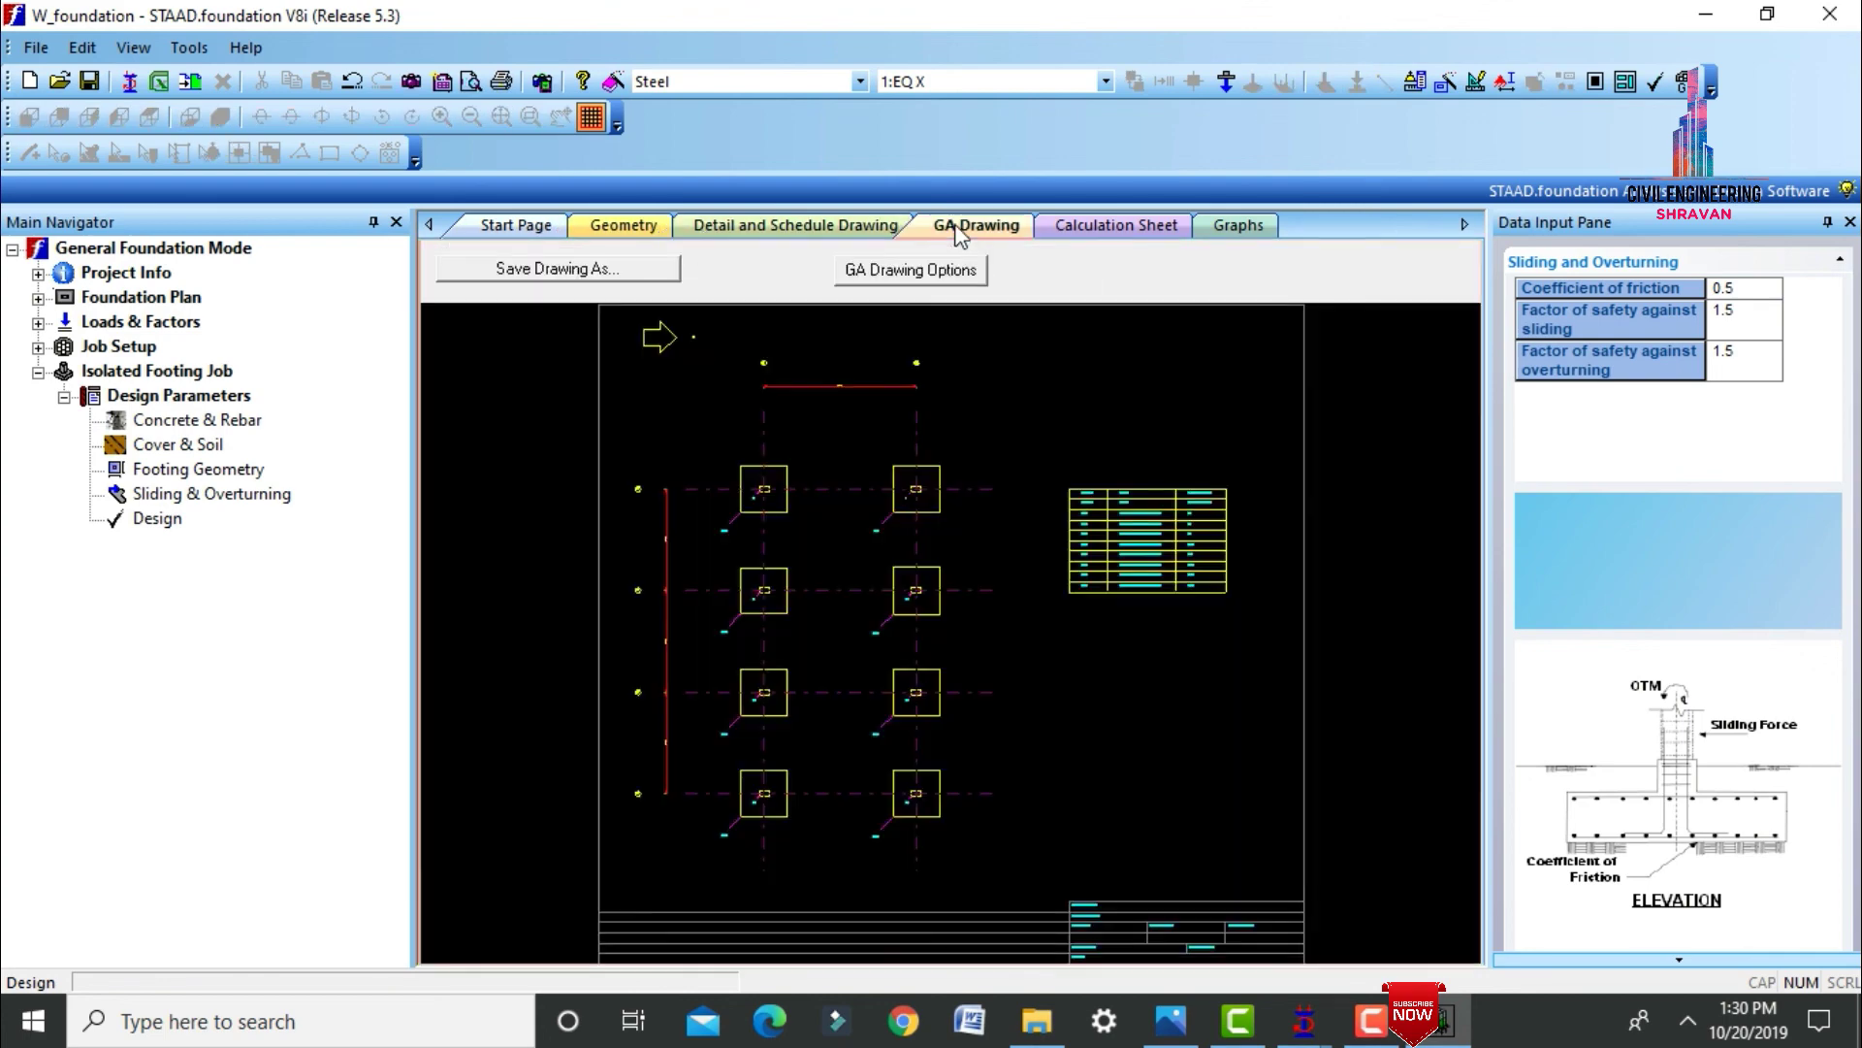
left_click(1089, 231)
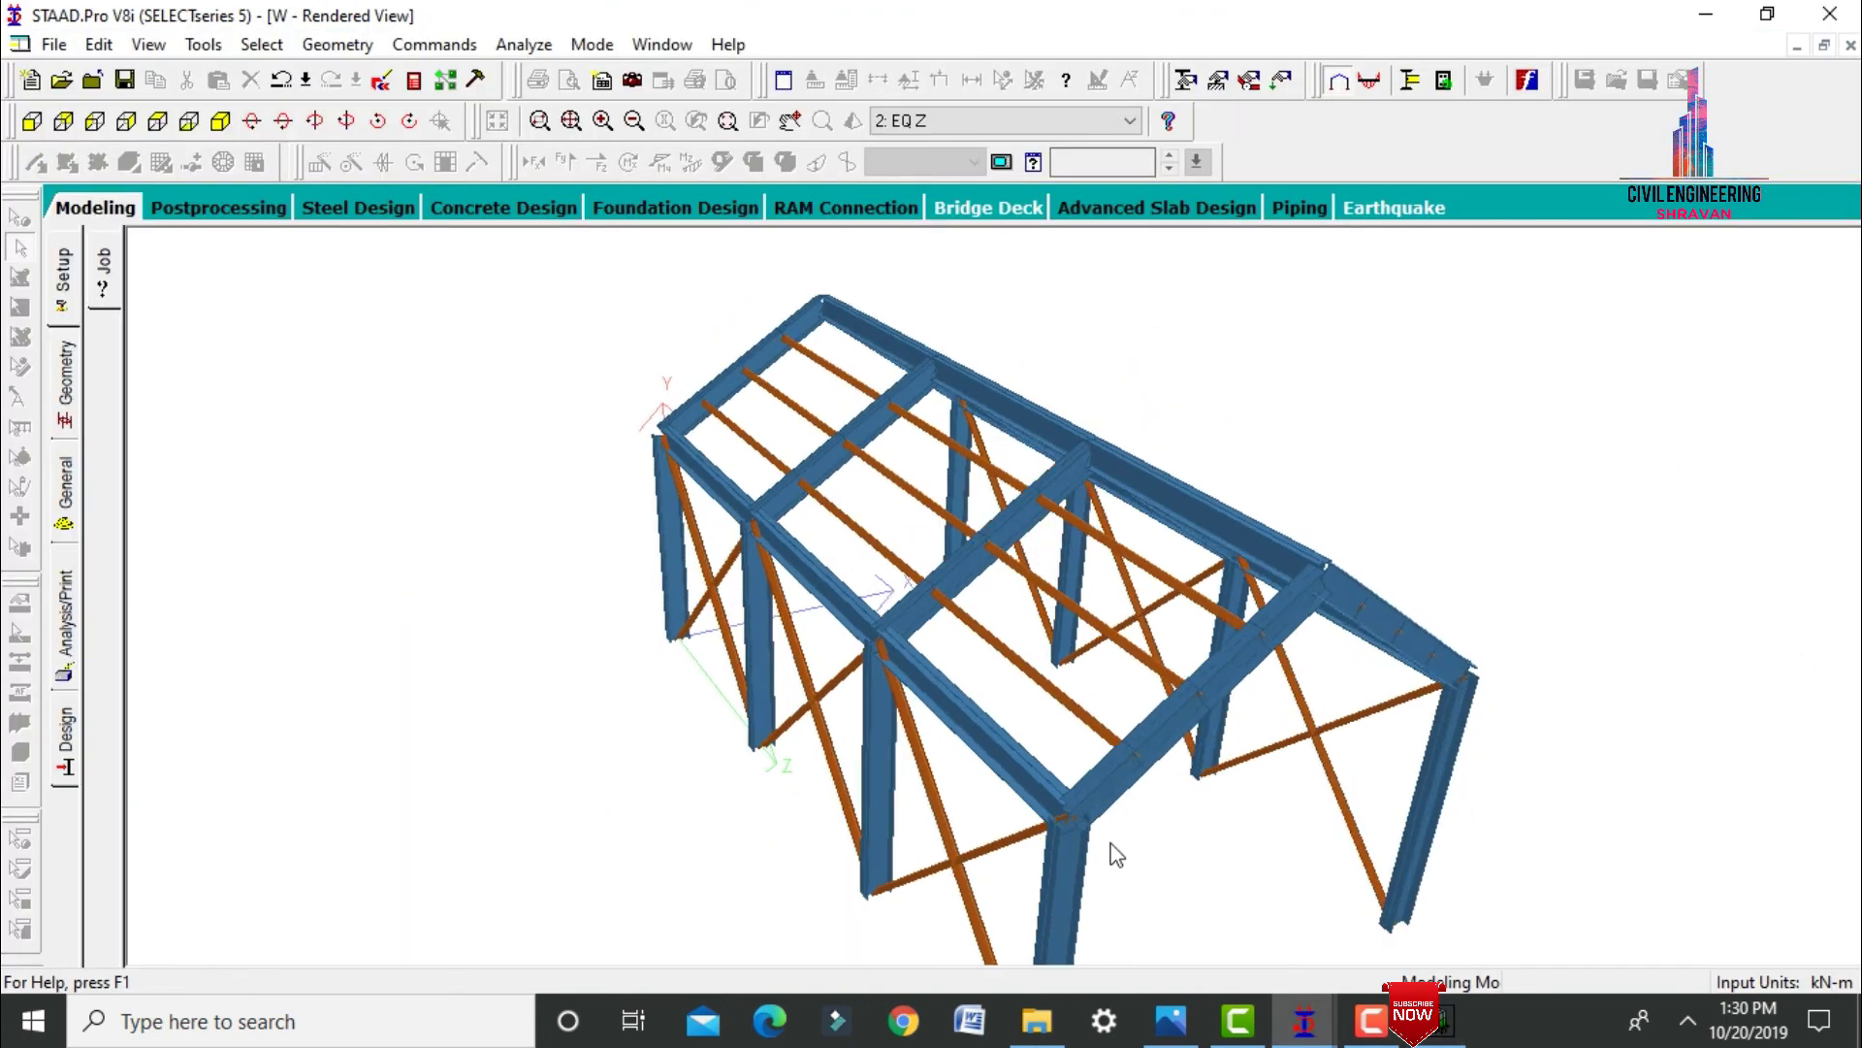
Orbit the rendered steel shed to view its frames and bracing from above and the side.
left_click_drag(1110, 853, 1070, 734)
mouse_move(1358, 684)
left_mouse_down()
mouse_move(1122, 773)
mouse_move(998, 708)
mouse_move(1351, 798)
mouse_move(1610, 697)
mouse_move(1358, 709)
left_mouse_up()
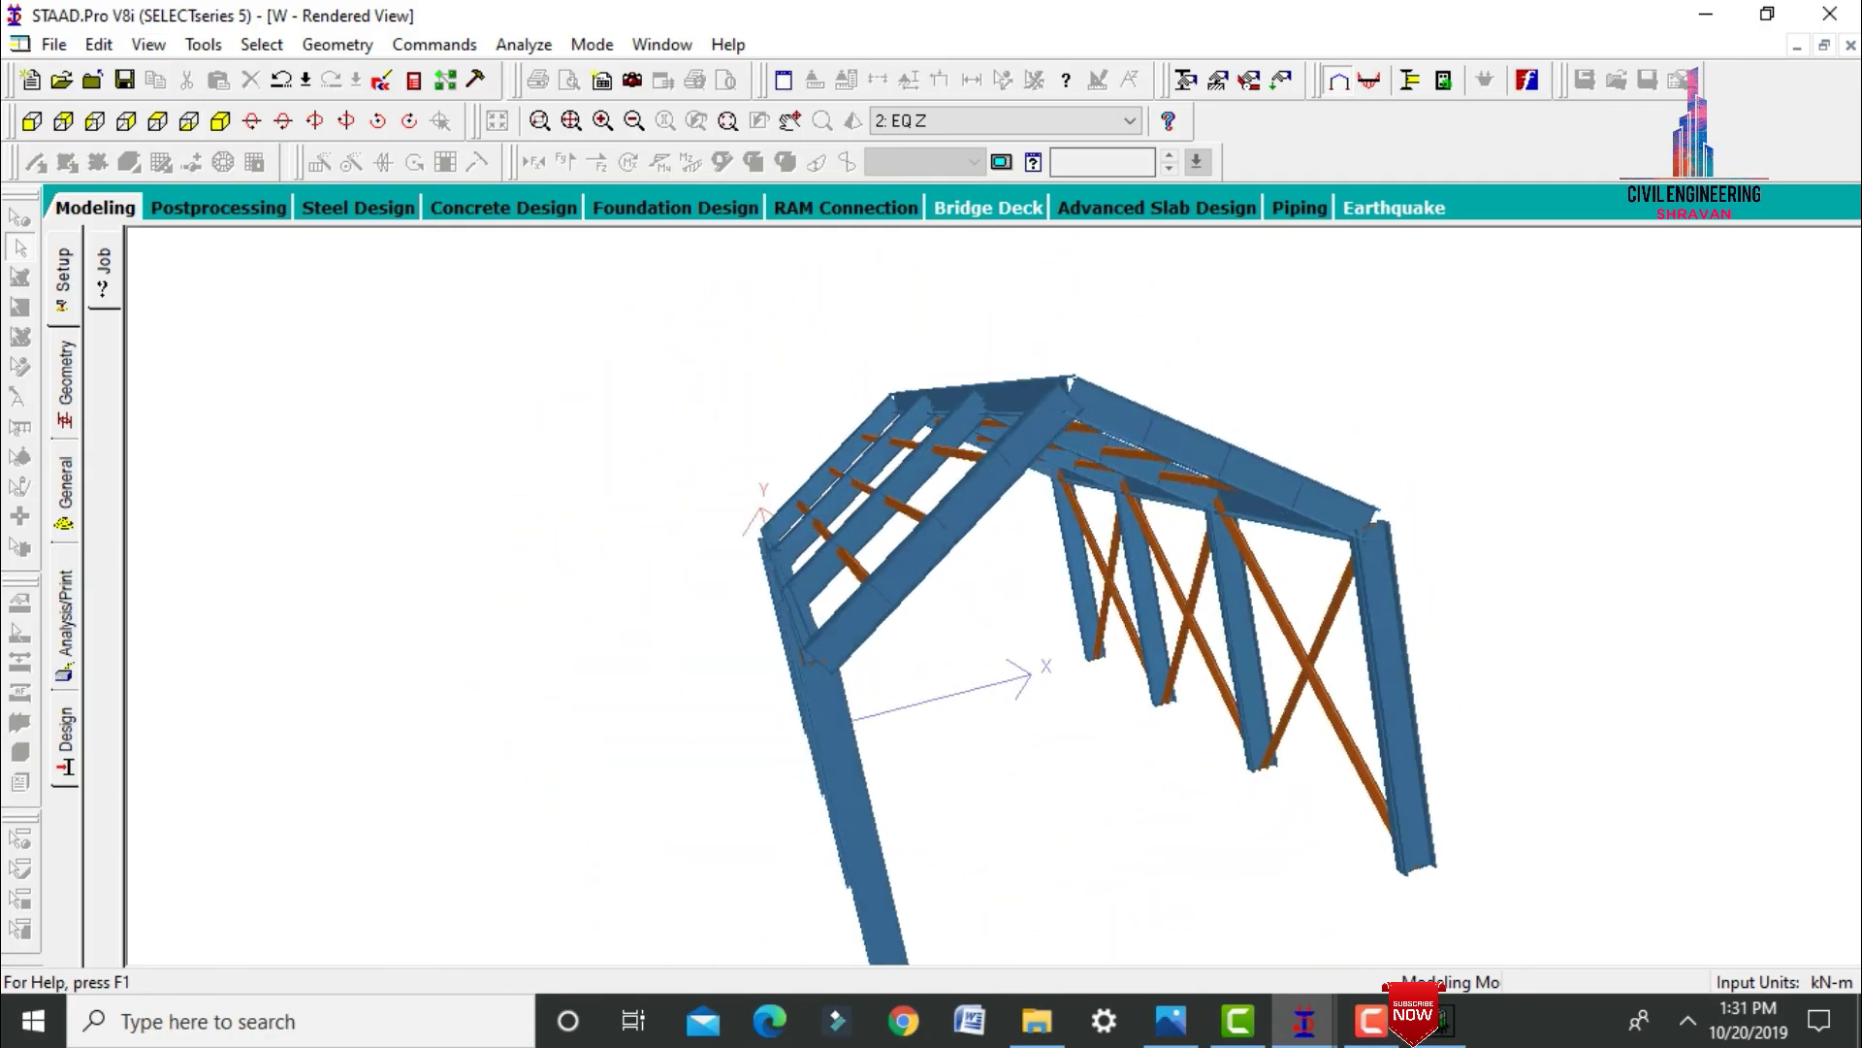
left_click_drag(920, 529, 782, 534)
left_click_drag(1315, 582, 1697, 742)
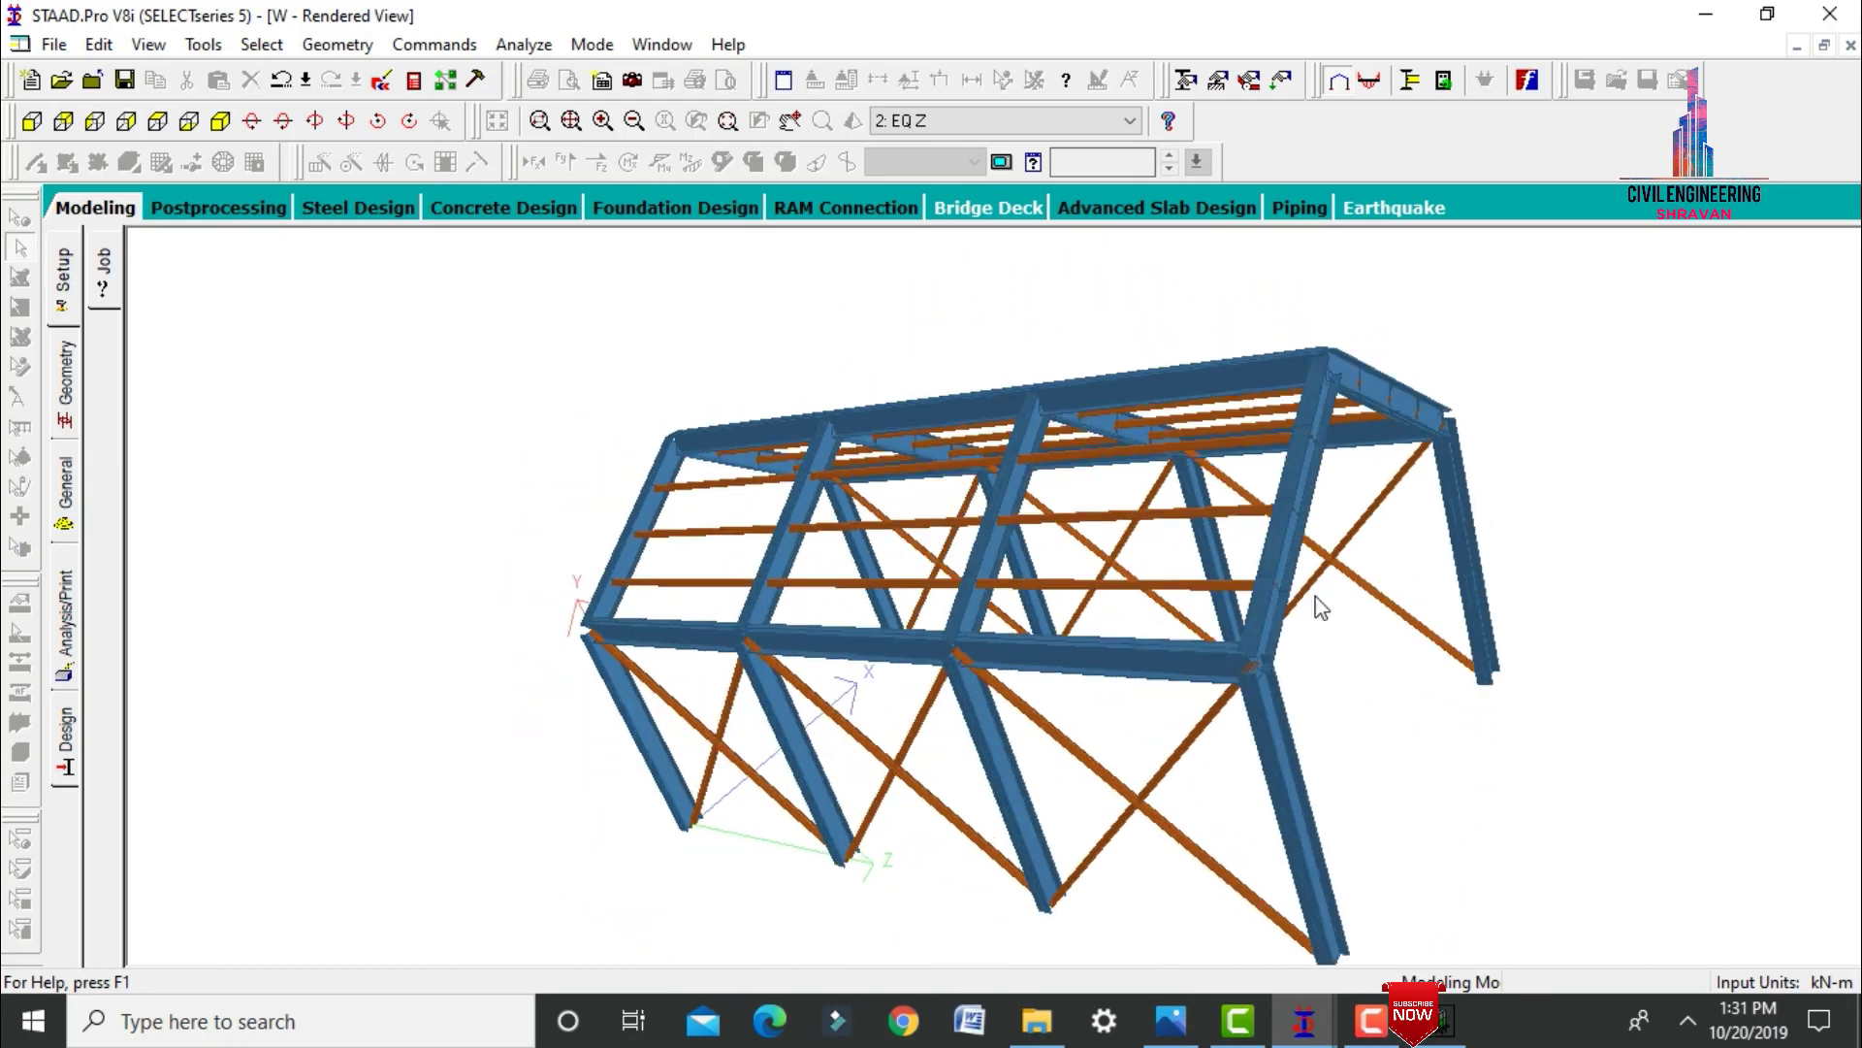